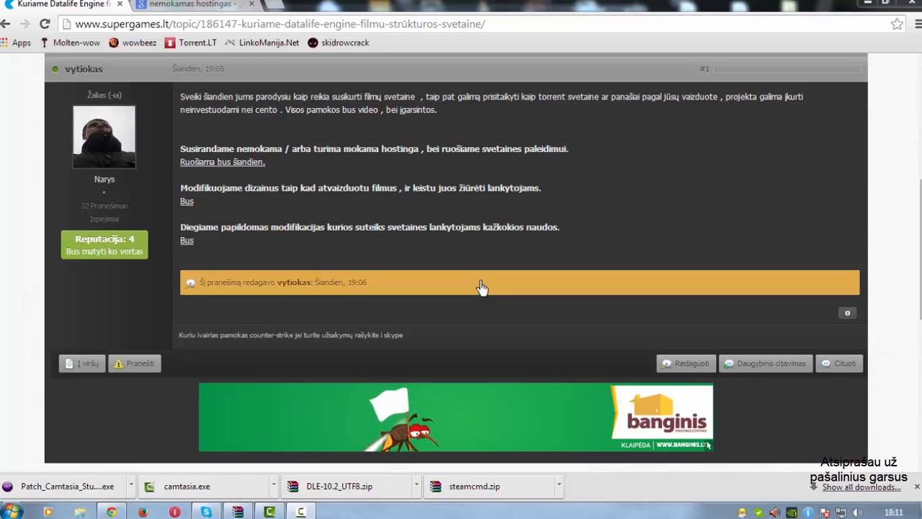
# Step: Close Chrome's downloads shelf and switch to the Google results tab for 'nemokamas hostingas'
pyautogui.scroll(4, 437, 238)
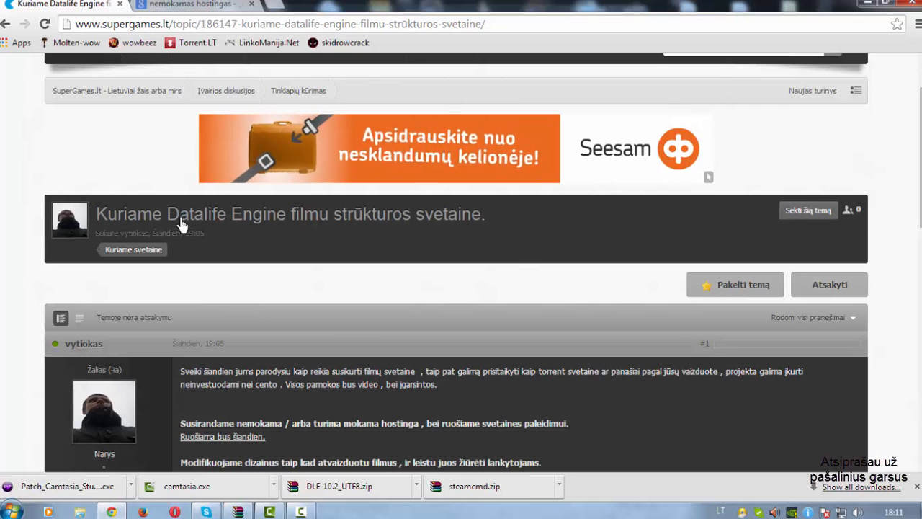
pyautogui.scroll(-2, 232, 249)
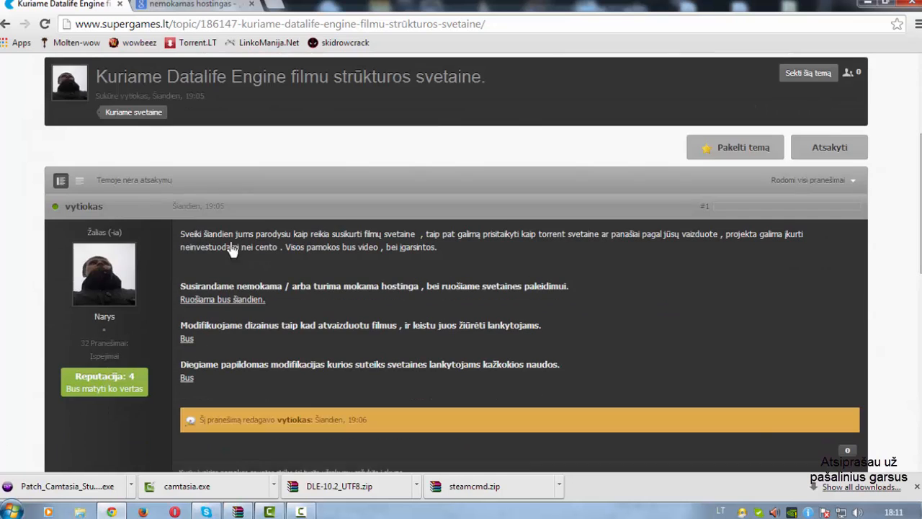
pyautogui.click(916, 487)
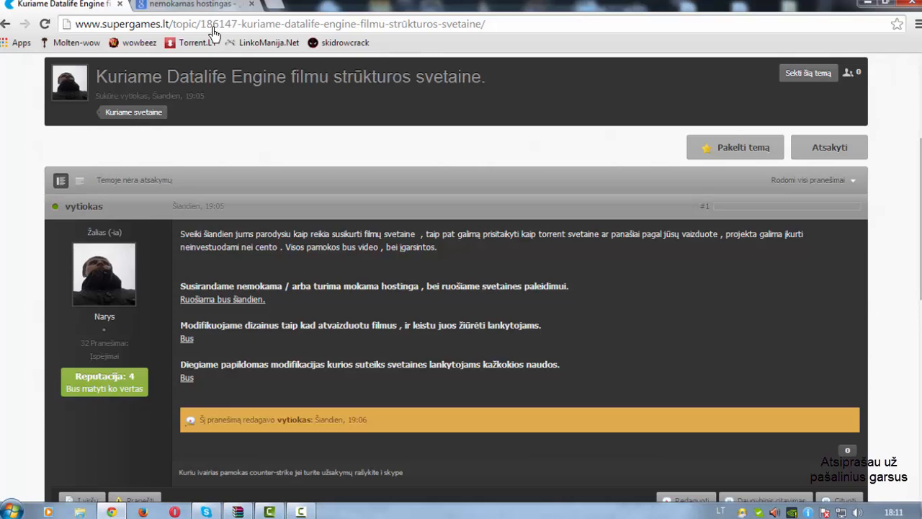
pyautogui.click(141, 9)
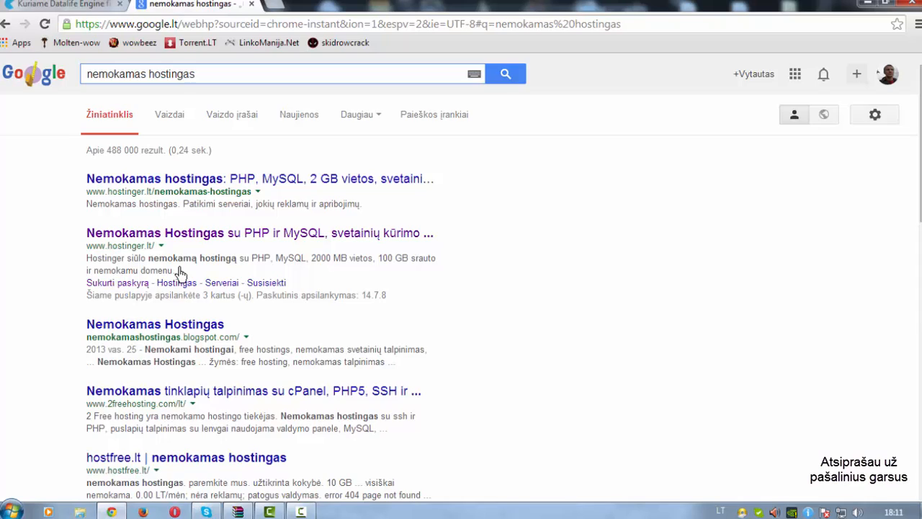
# Step: Open hostinger.lt from the search results and browse its hosting sign-up page
pyautogui.scroll(-5, 176, 271)
pyautogui.scroll(5, 177, 272)
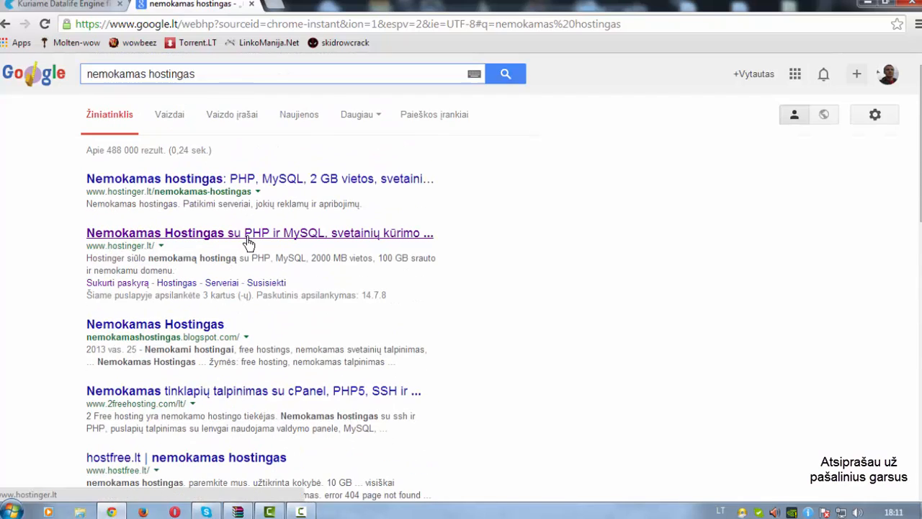
pyautogui.click(137, 234)
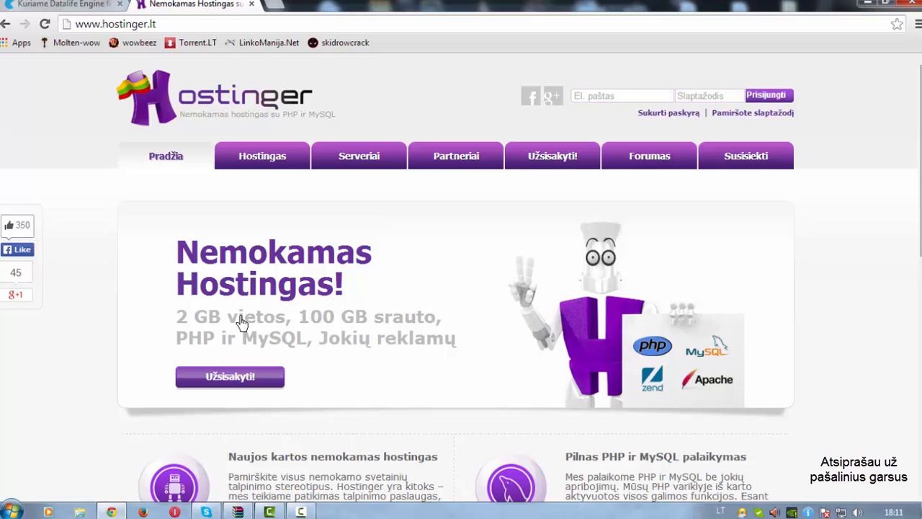
pyautogui.click(238, 381)
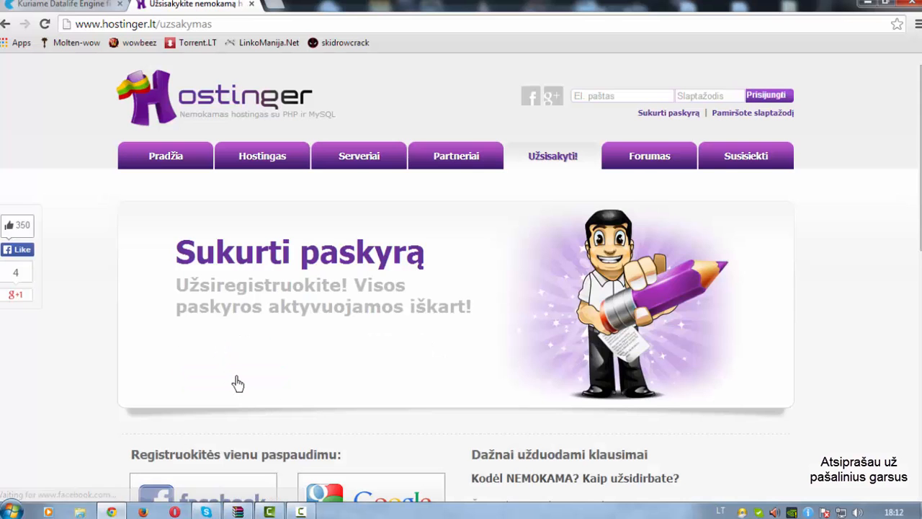
pyautogui.scroll(-2, 267, 329)
pyautogui.scroll(1, 286, 313)
pyautogui.scroll(-5, 286, 317)
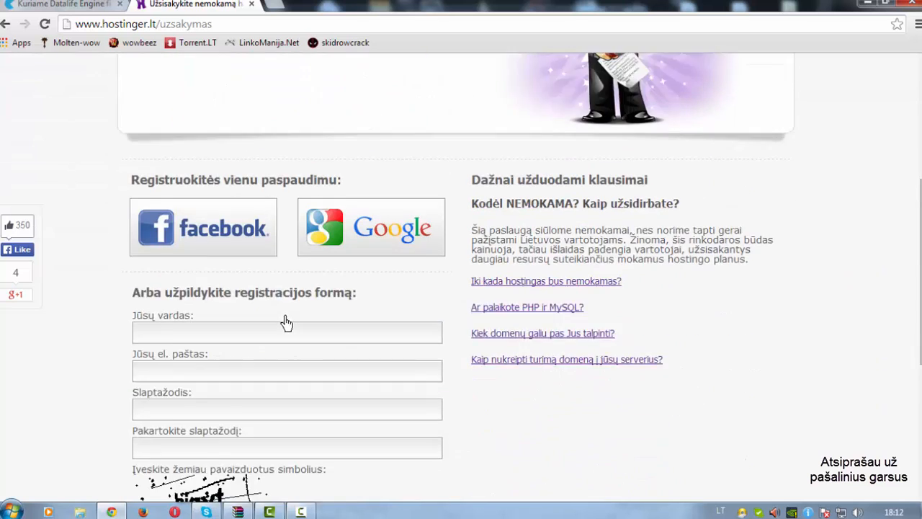
pyautogui.scroll(5, 286, 288)
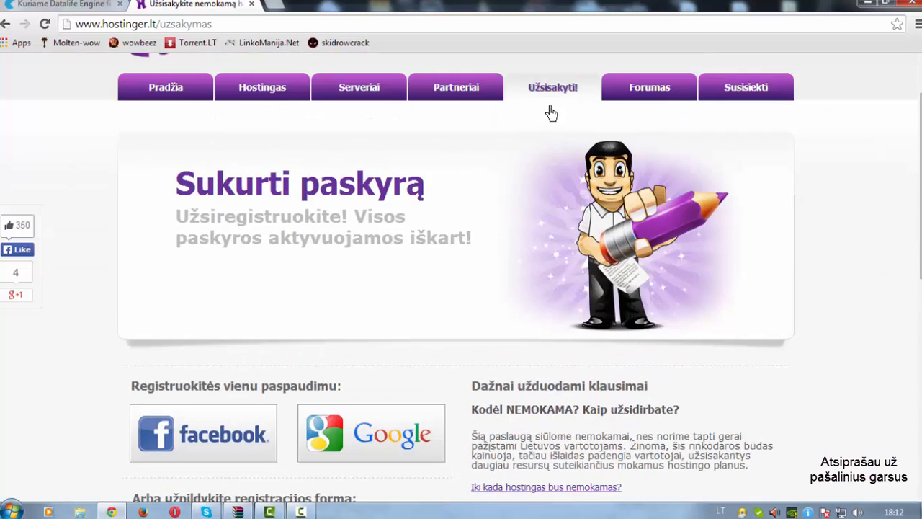
pyautogui.scroll(1, 552, 83)
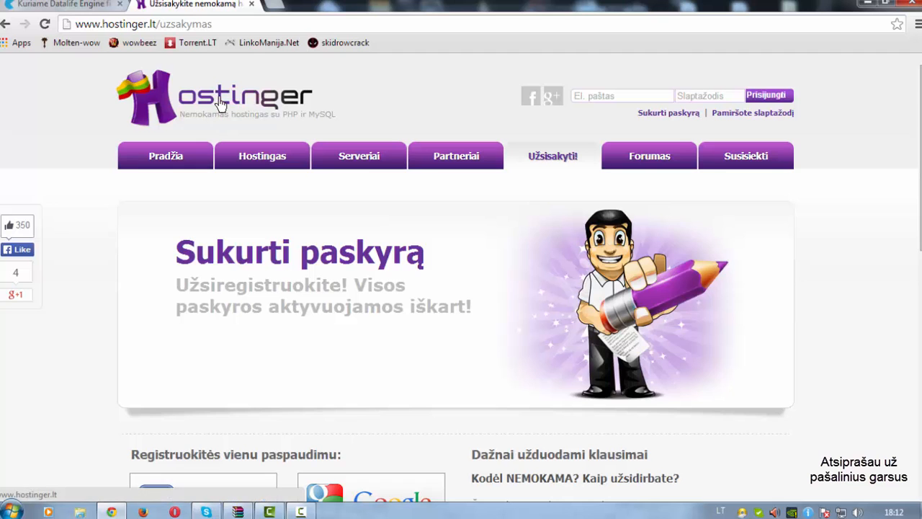
# Step: Return to the Hostinger homepage, reopen registration, and start entering the saved login e-mail
pyautogui.click(220, 122)
pyautogui.click(680, 123)
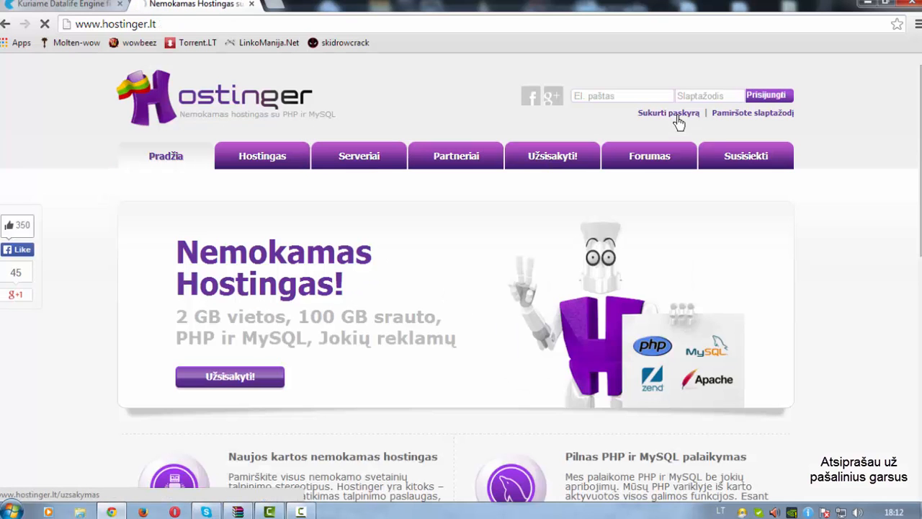
pyautogui.scroll(-8, 350, 187)
pyautogui.scroll(2, 290, 359)
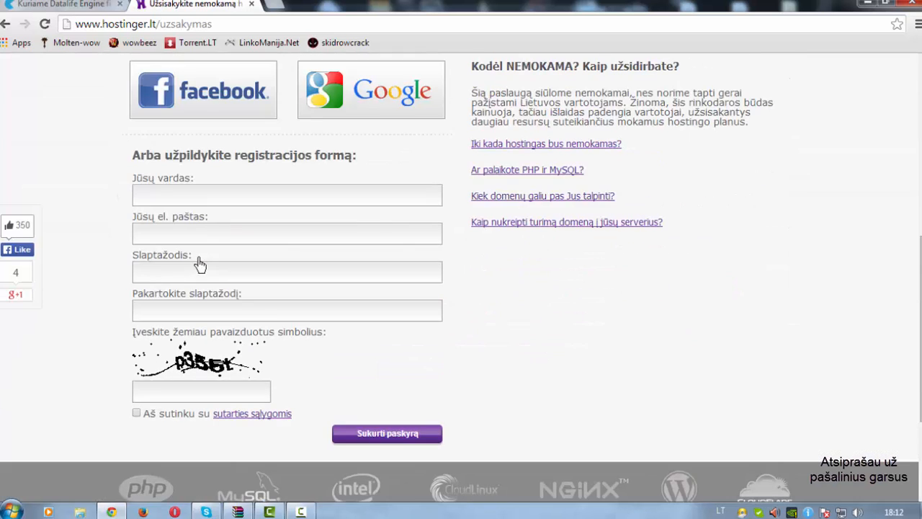
pyautogui.scroll(6, 519, 260)
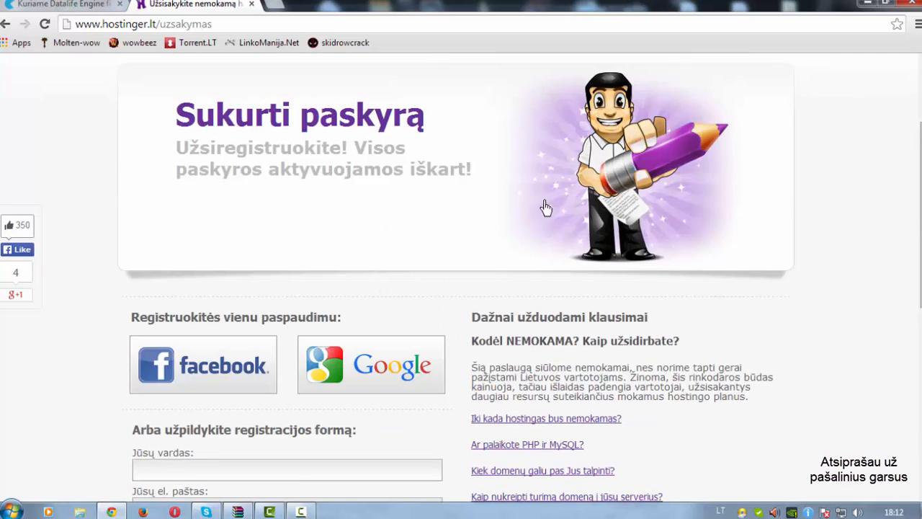
pyautogui.click(627, 95)
# Step: Sign in with the saved credentials and order the free Nemokamas plan via Hostingas > Nauja paskyra
pyautogui.click(629, 113)
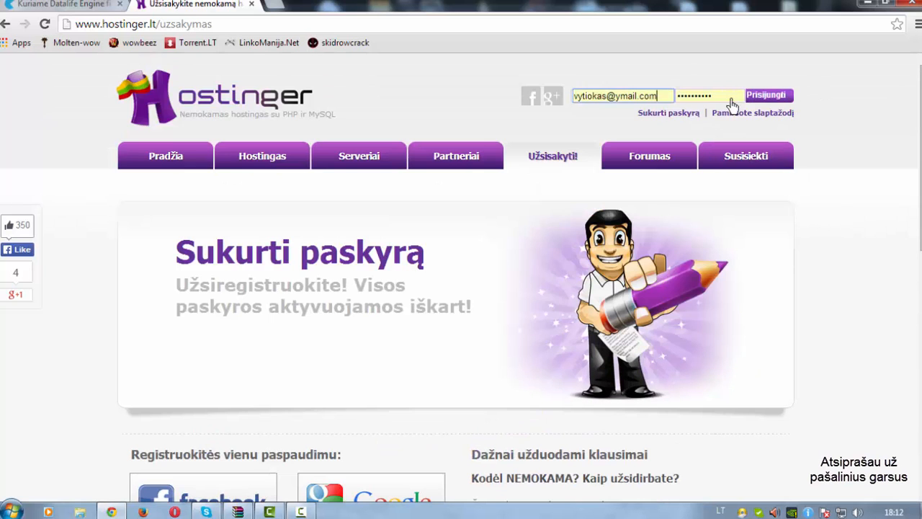
pyautogui.click(766, 98)
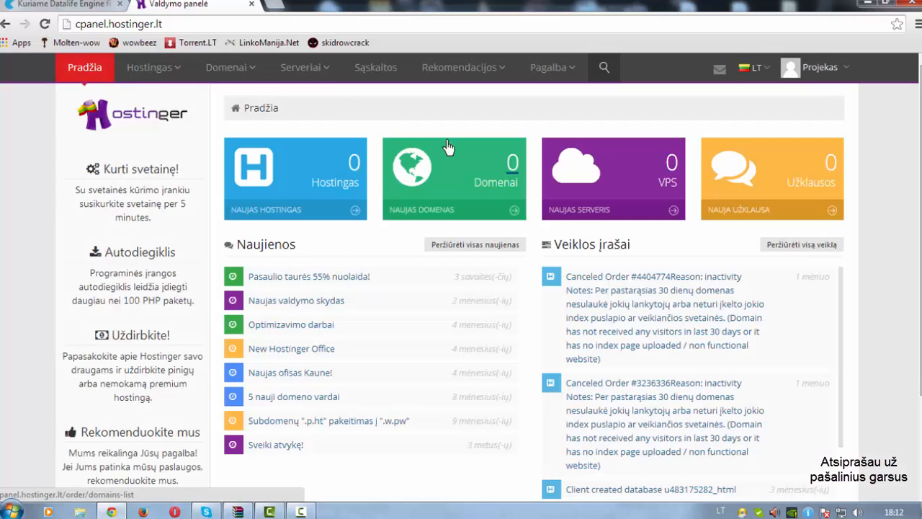
pyautogui.moveTo(137, 78)
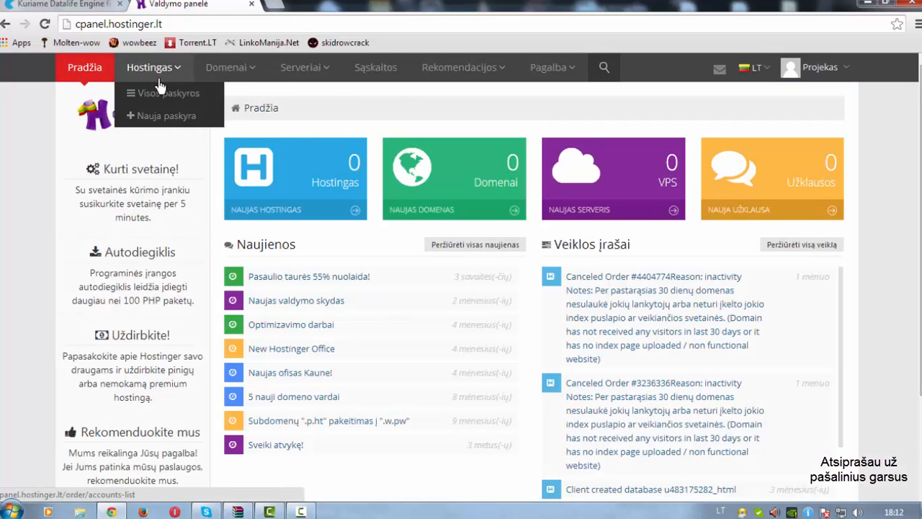
pyautogui.click(154, 117)
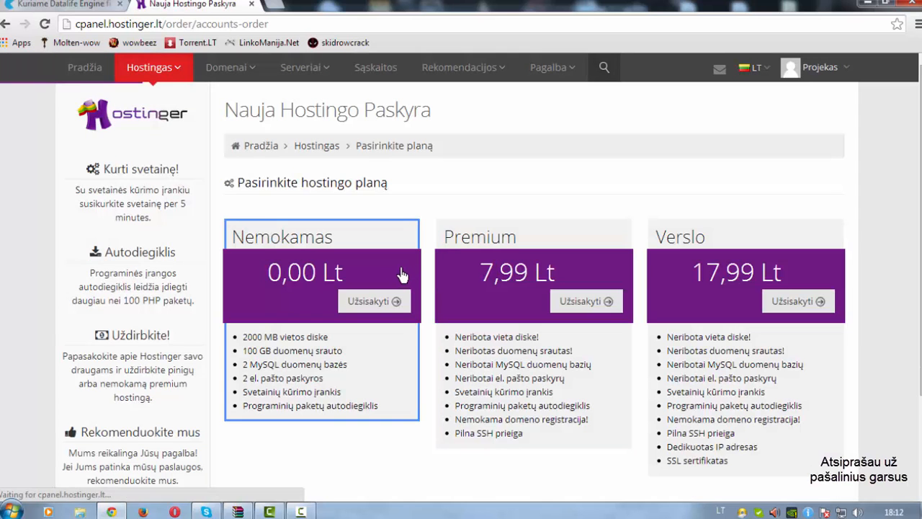
pyautogui.click(370, 301)
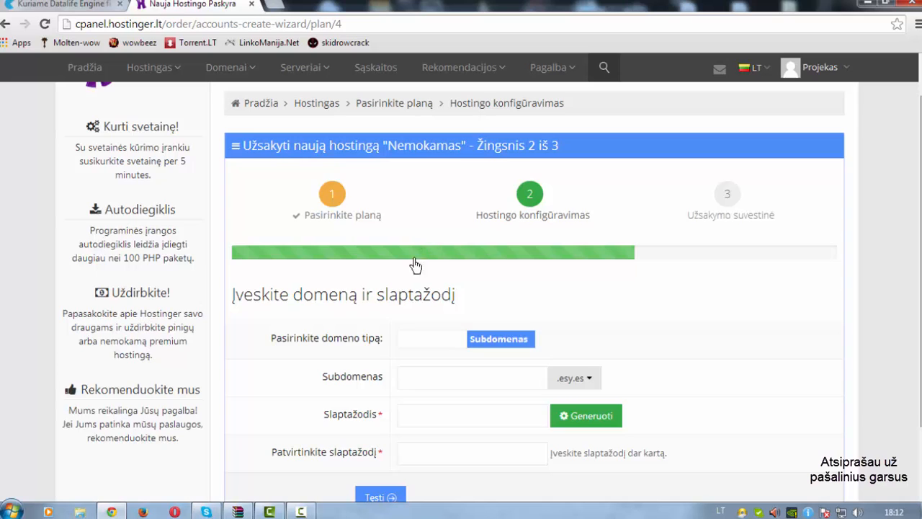
# Step: Toggle the domain type between Subdomenas and Domenas, leaving it on Domenas
pyautogui.click(490, 346)
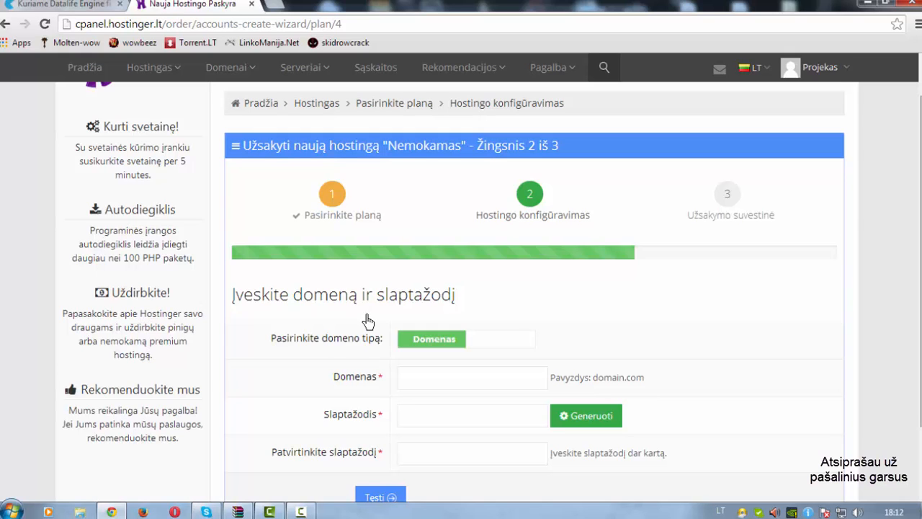
pyautogui.click(439, 350)
pyautogui.click(443, 383)
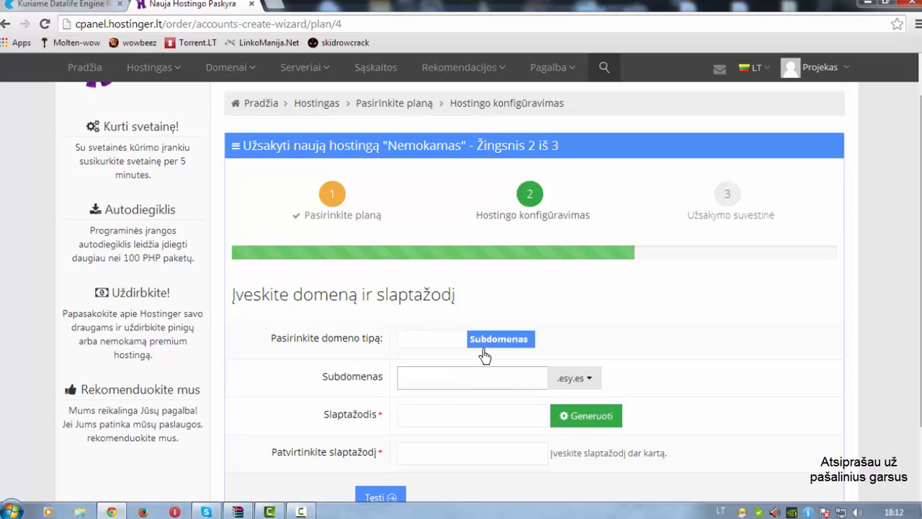
pyautogui.click(485, 355)
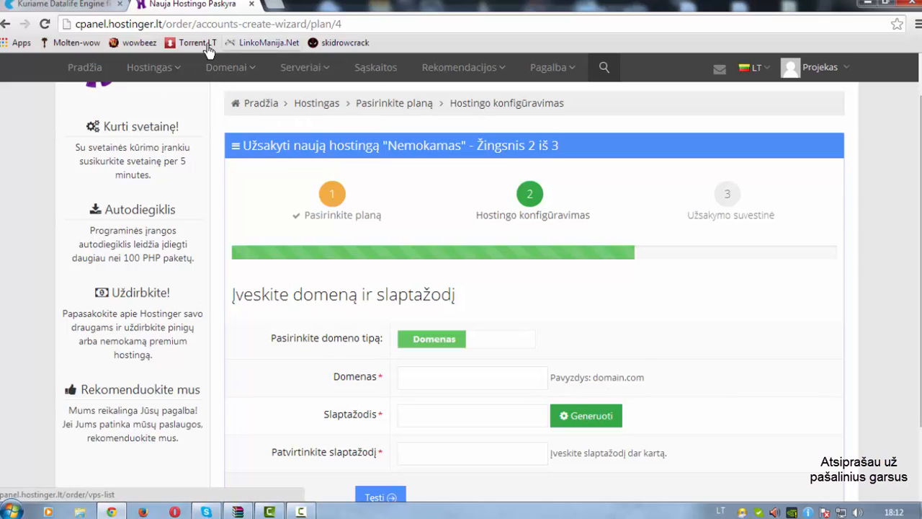
# Step: Select cpanel.hostinger.lt in the address bar, deselect it, and scroll down to the password field
pyautogui.moveTo(160, 27); pyautogui.dragTo(113, 29)
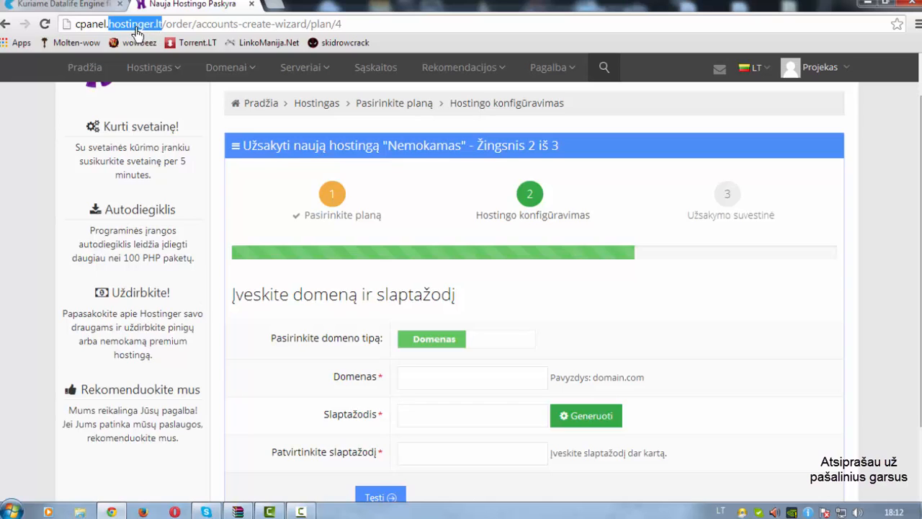
pyautogui.click(164, 30)
pyautogui.moveTo(165, 27); pyautogui.dragTo(72, 29)
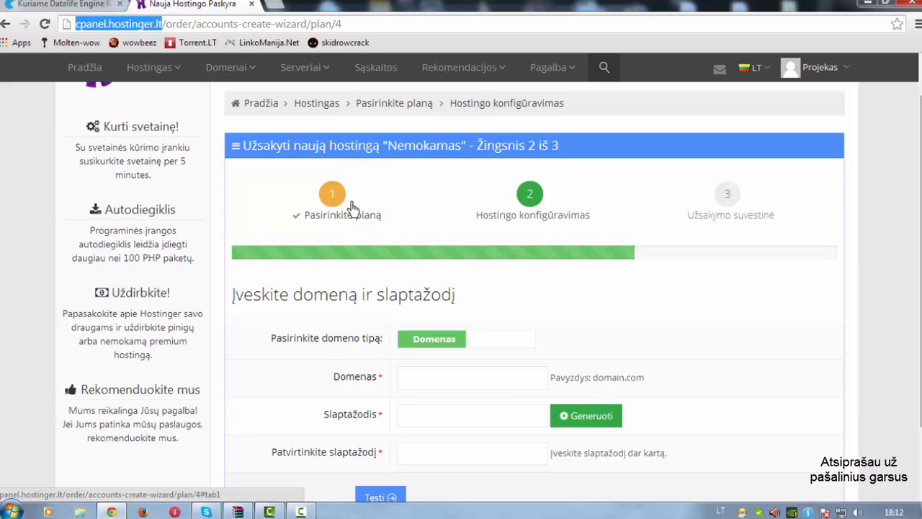
pyautogui.click(473, 323)
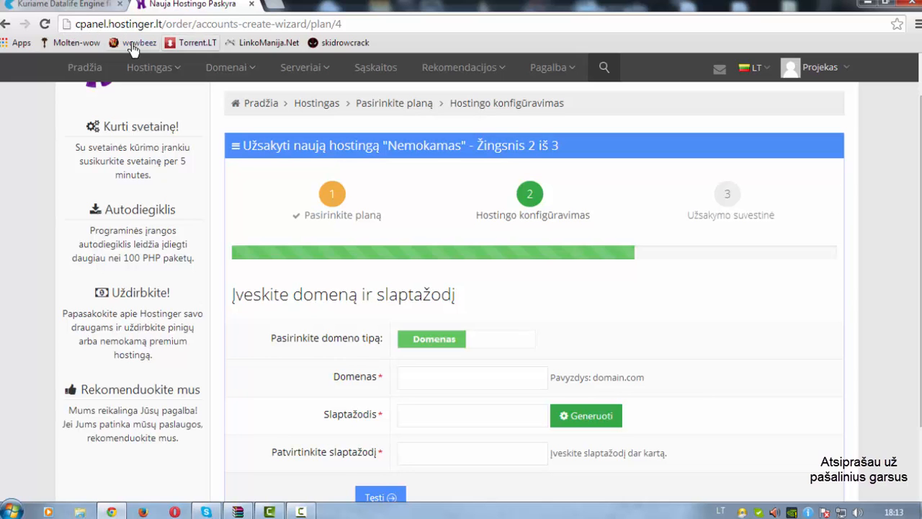
pyautogui.scroll(-1, 403, 259)
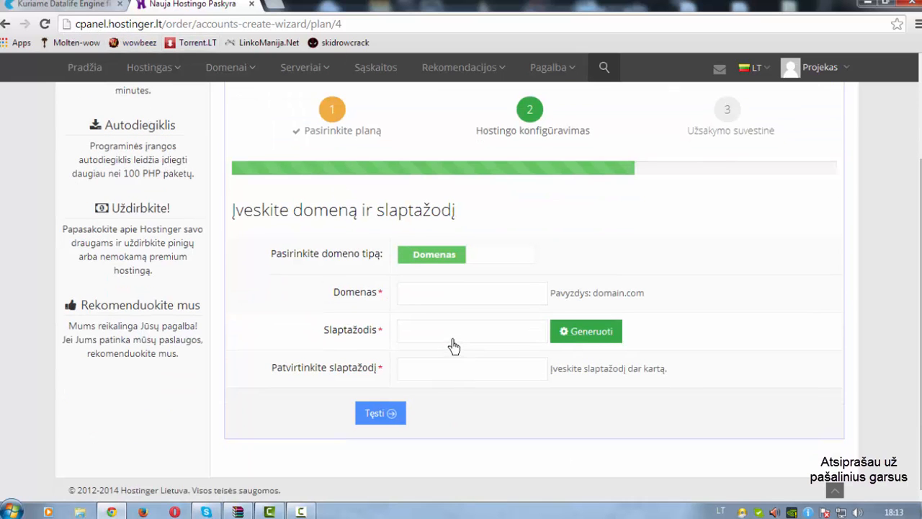
# Step: Generate an 18-character password without special symbols and fill it into both password fields
pyautogui.click(580, 340)
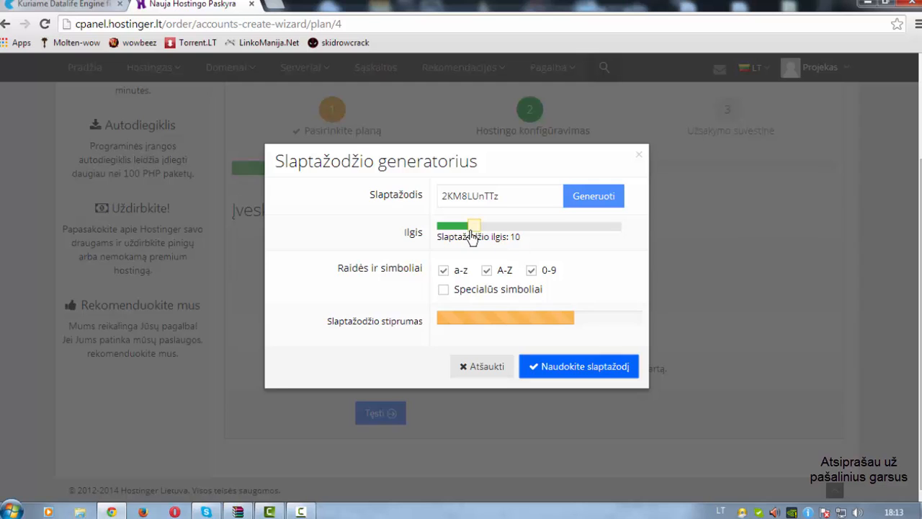
pyautogui.moveTo(472, 237); pyautogui.dragTo(561, 237)
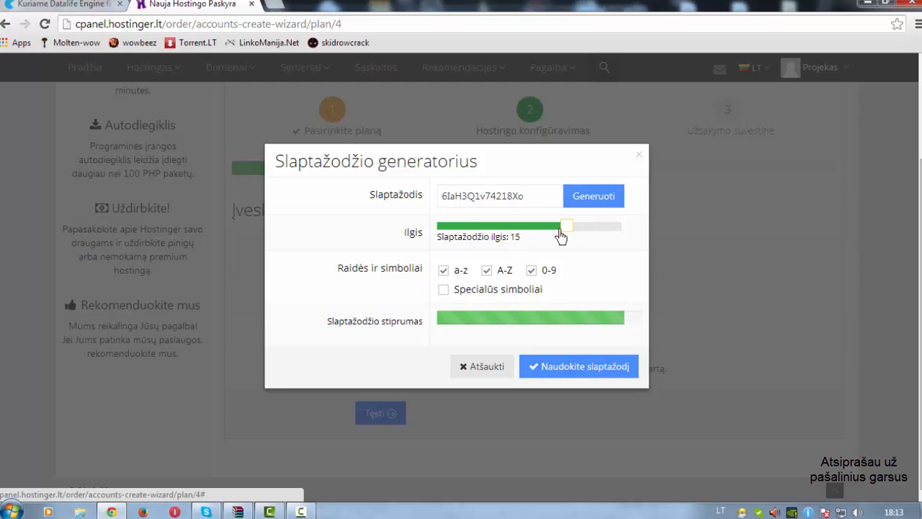
pyautogui.click(582, 203)
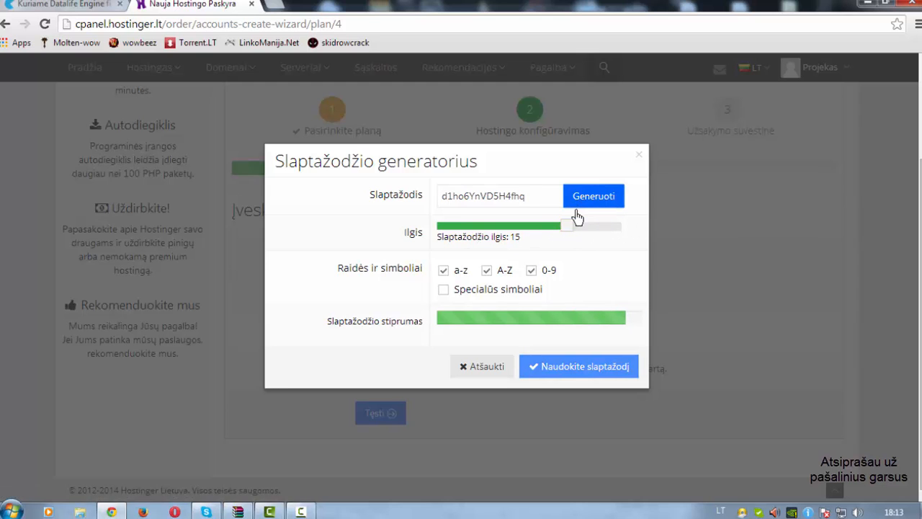
pyautogui.click(578, 205)
pyautogui.moveTo(570, 237); pyautogui.dragTo(640, 229)
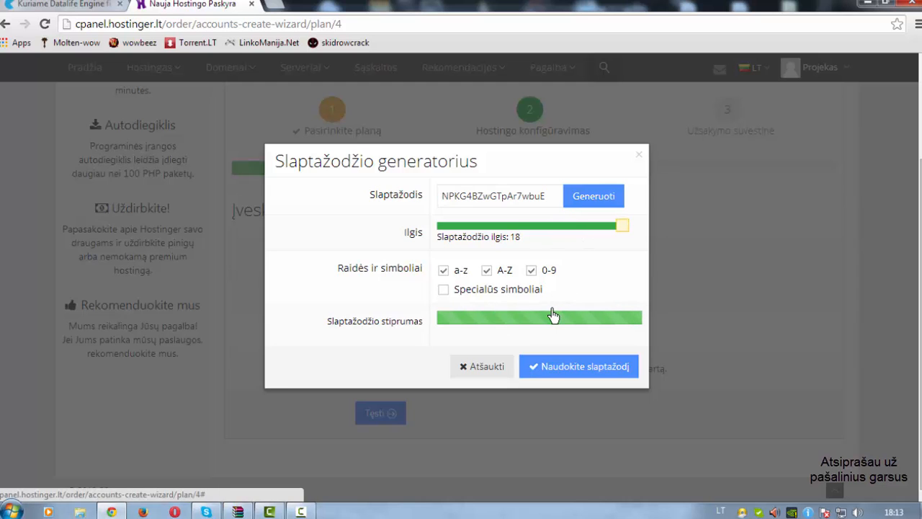
pyautogui.click(589, 196)
pyautogui.click(593, 196)
pyautogui.click(596, 197)
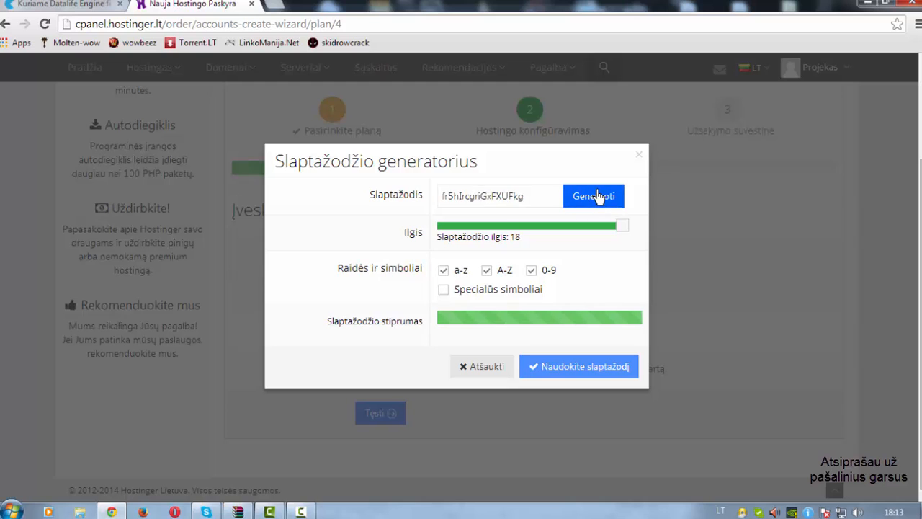
pyautogui.click(597, 197)
pyautogui.click(514, 296)
pyautogui.click(516, 299)
pyautogui.click(516, 299)
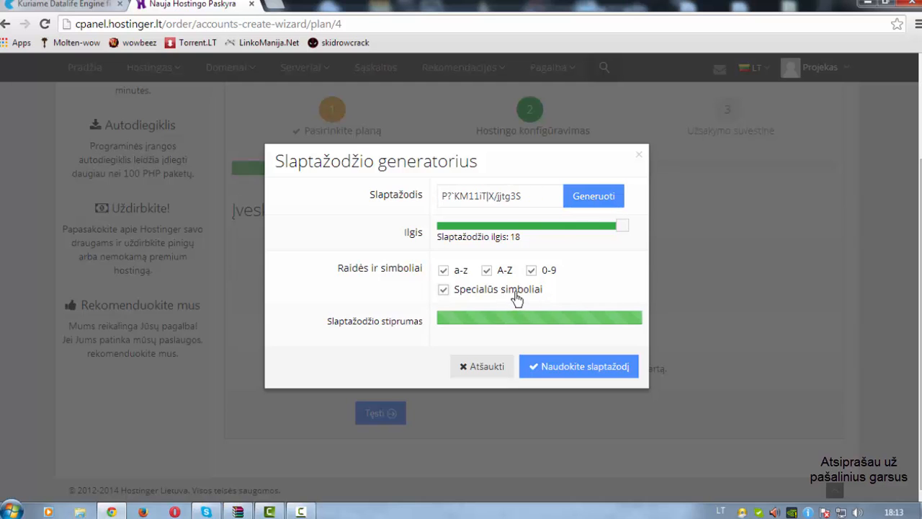
pyautogui.click(515, 297)
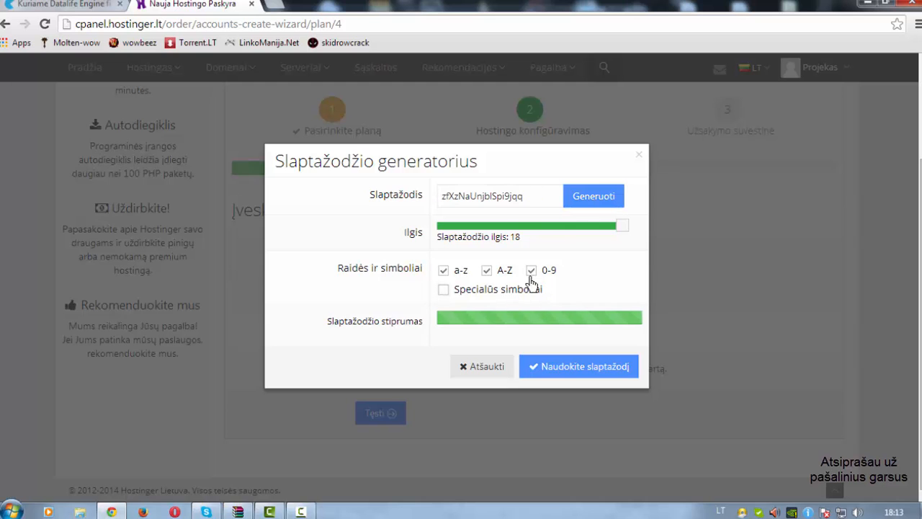
pyautogui.click(556, 368)
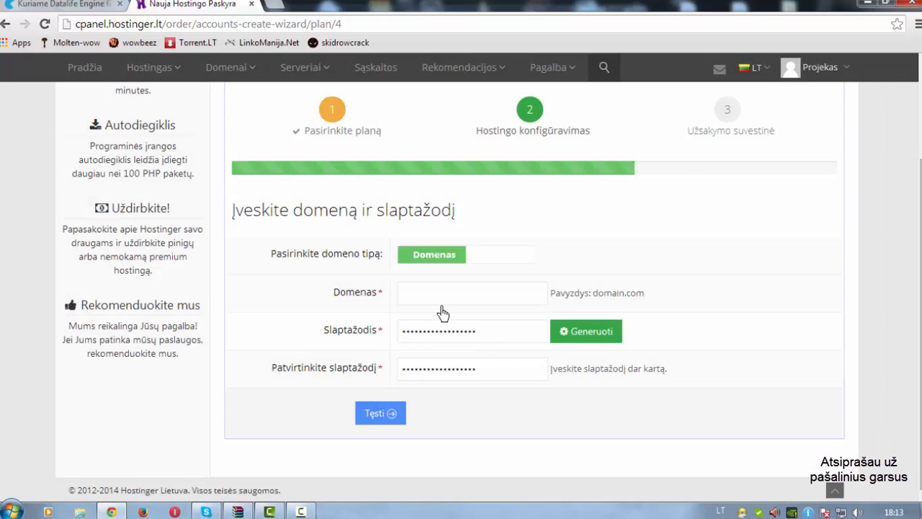
# Step: Regenerate a fresh password and apply it to both password fields again
pyautogui.click(441, 301)
pyautogui.click(584, 333)
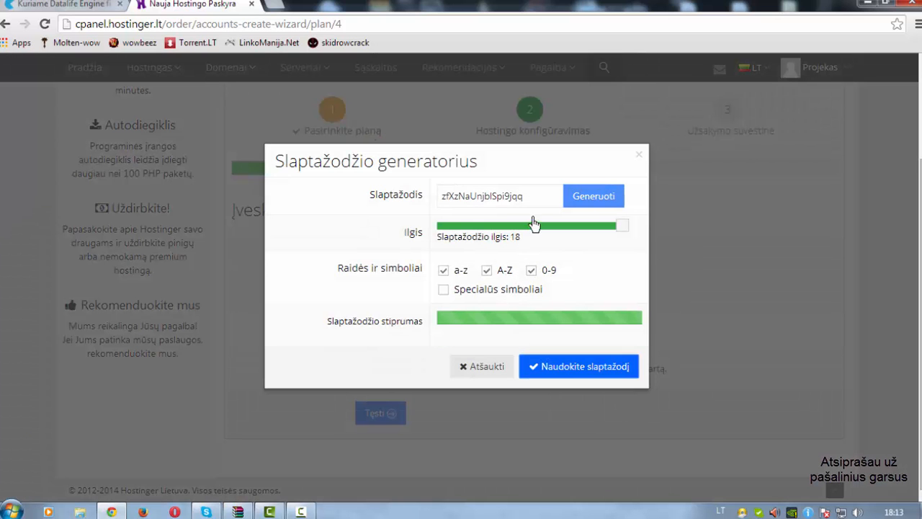
pyautogui.click(592, 196)
pyautogui.click(593, 196)
pyautogui.doubleClick(515, 200)
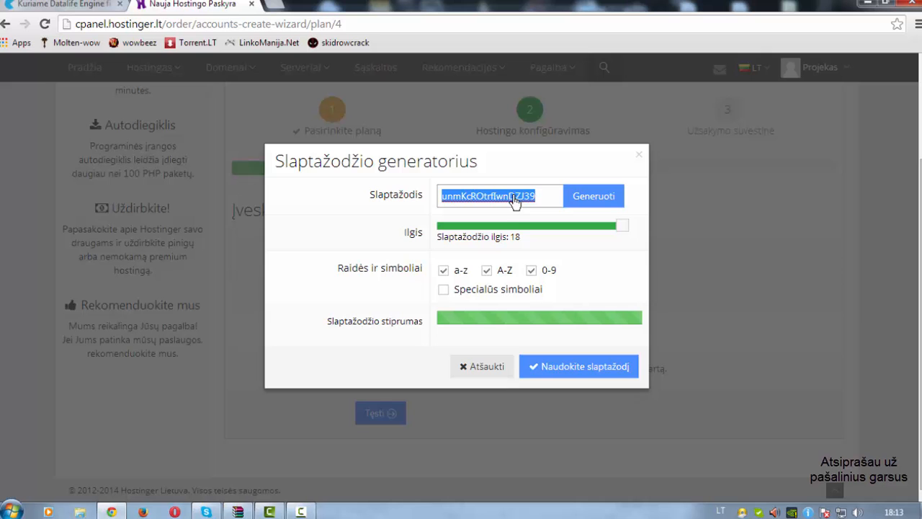
pyautogui.click(554, 368)
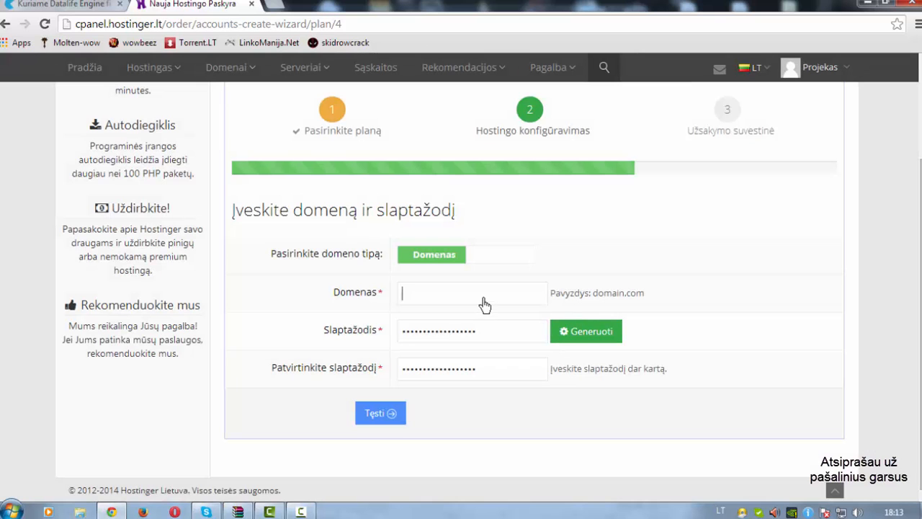
# Step: Choose a .96.lt subdomain, submit it, and start retyping over the taken name filmai
pyautogui.click(484, 305)
pyautogui.click(425, 259)
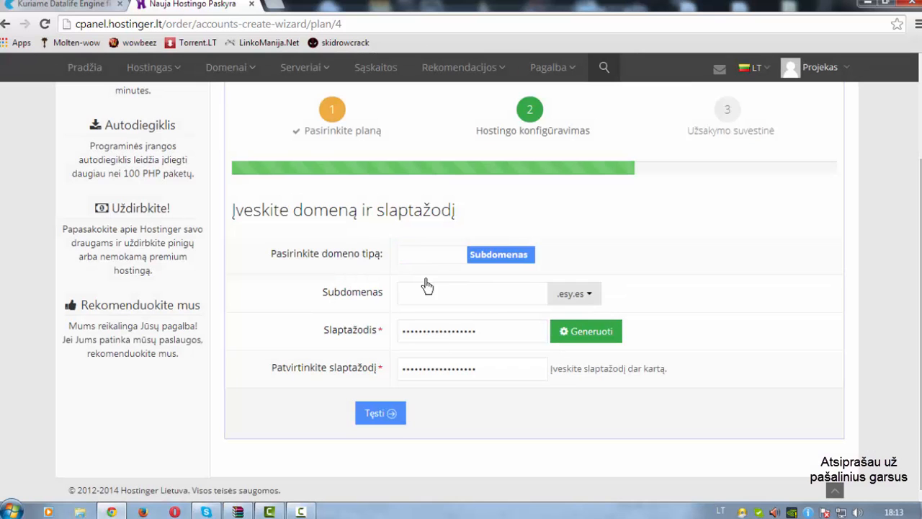
pyautogui.click(572, 296)
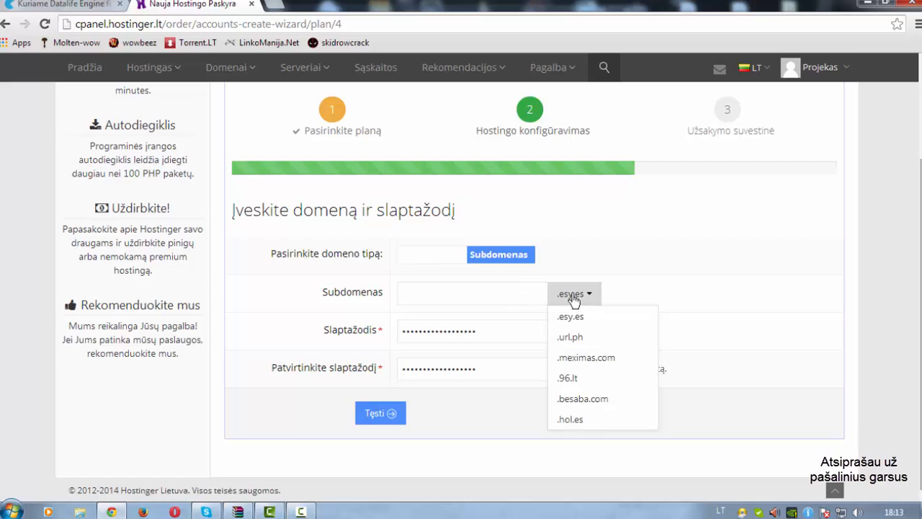
pyautogui.click(582, 379)
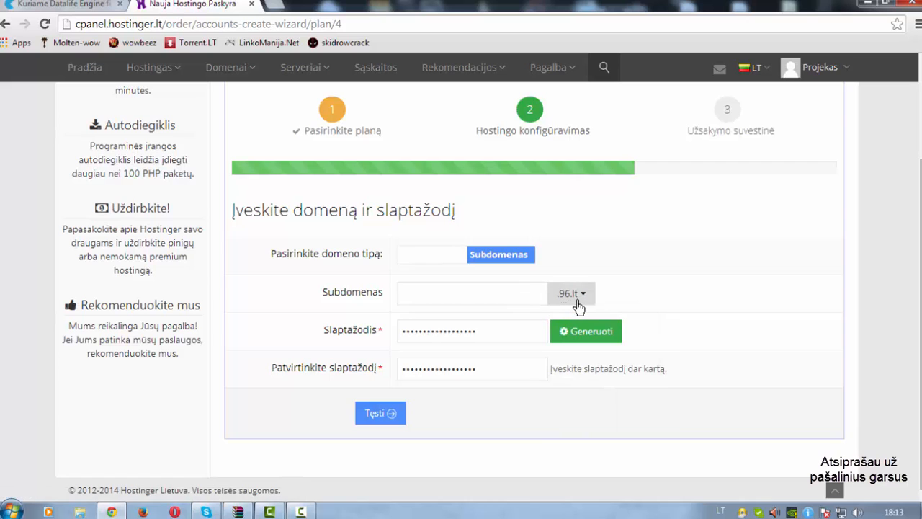
pyautogui.click(473, 297)
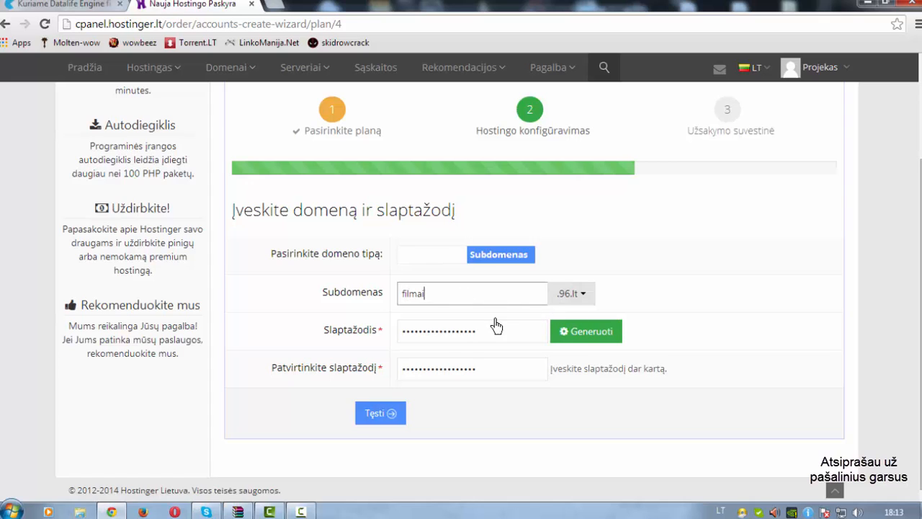
pyautogui.click(386, 413)
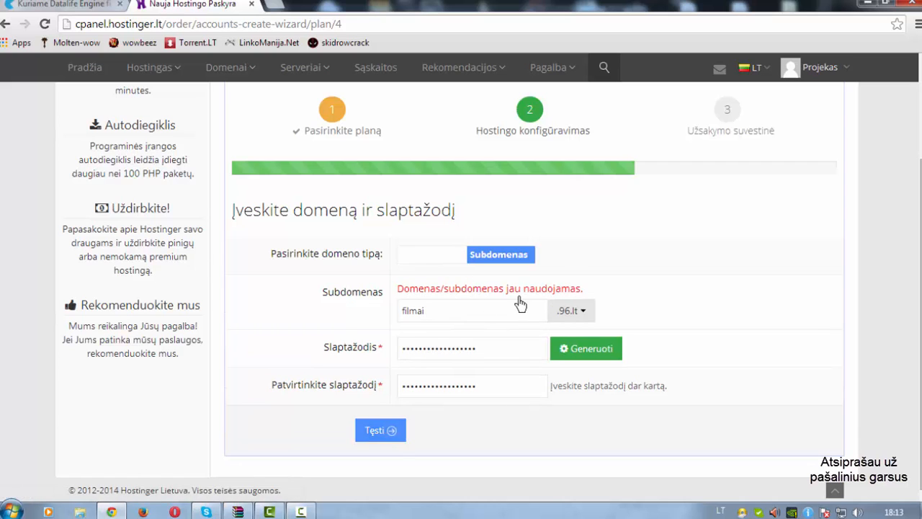
pyautogui.doubleClick(487, 319)
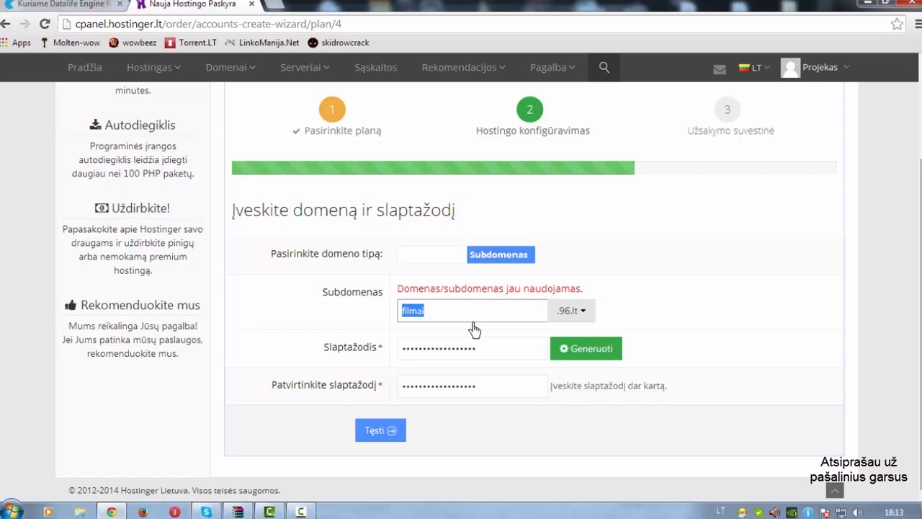
pyautogui.write('dlepamok')
# Step: Continue to confirmation for dlepamoka.96.lt, enter captcha 5e9ad and accept the service terms
pyautogui.click(364, 432)
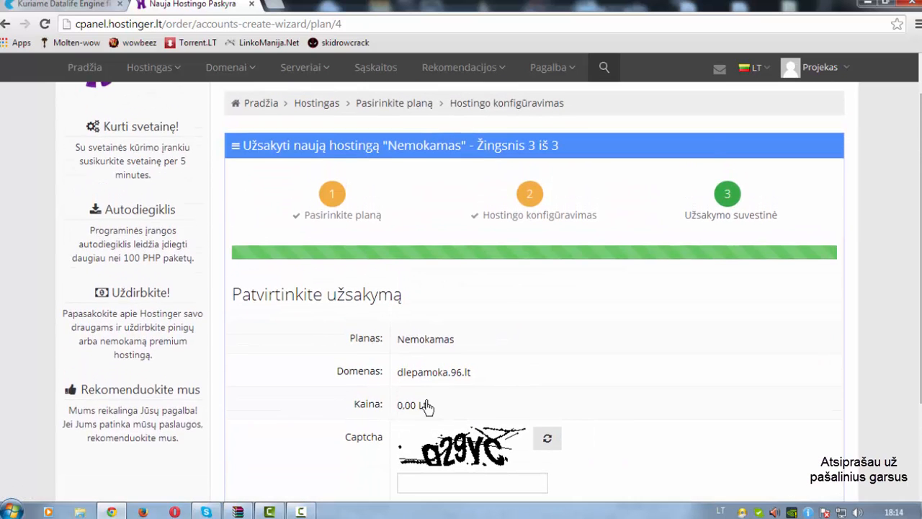
pyautogui.scroll(-2, 432, 389)
pyautogui.click(465, 367)
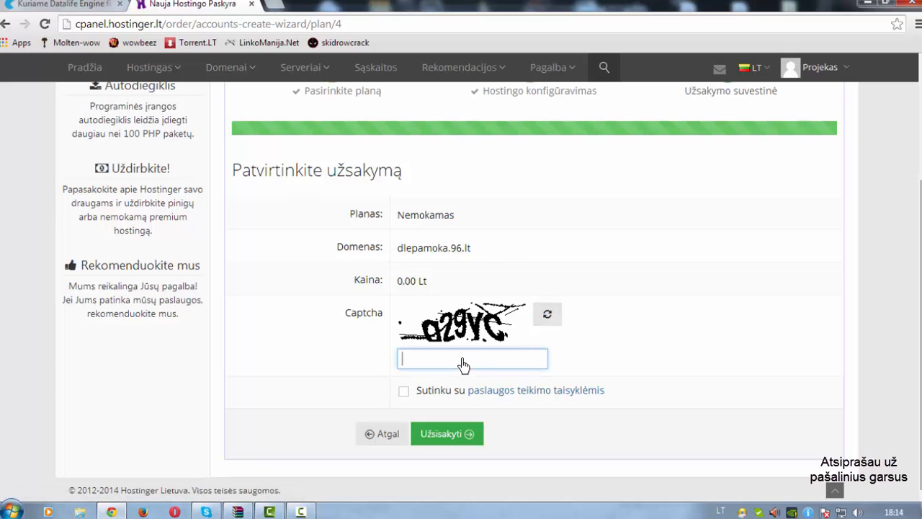
pyautogui.click(549, 316)
pyautogui.click(471, 386)
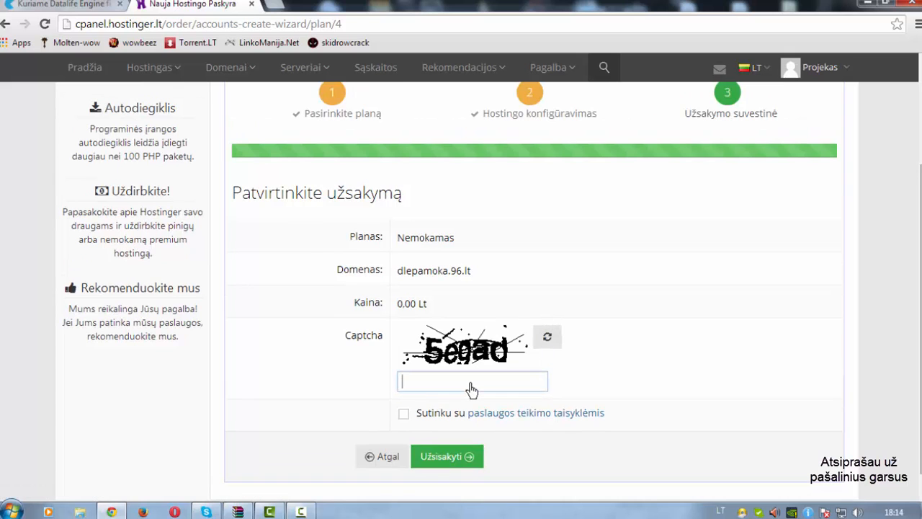
pyautogui.write('5e')
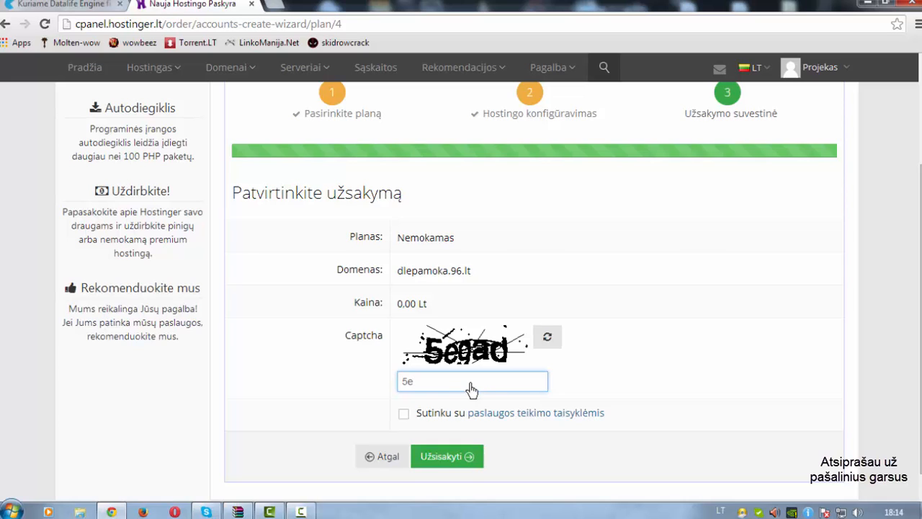
pyautogui.write('9ad')
pyautogui.click(403, 414)
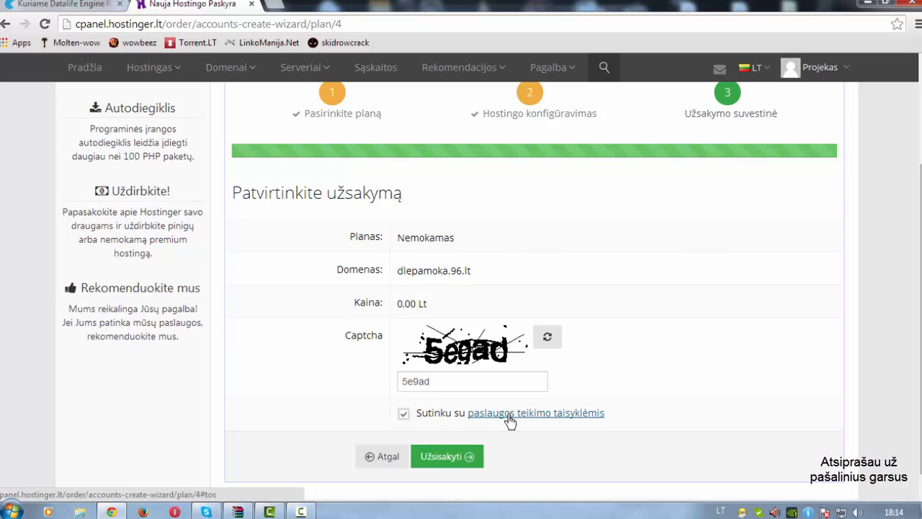
pyautogui.click(509, 414)
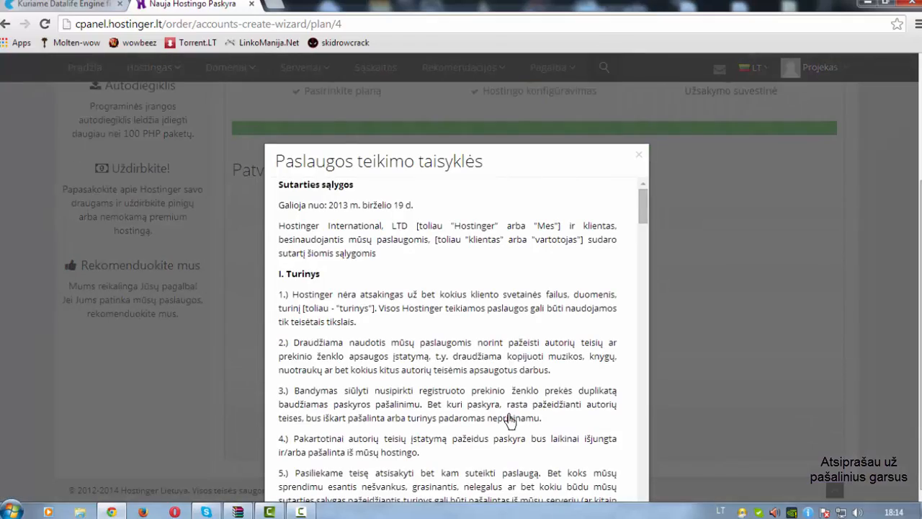
pyautogui.scroll(-15, 509, 419)
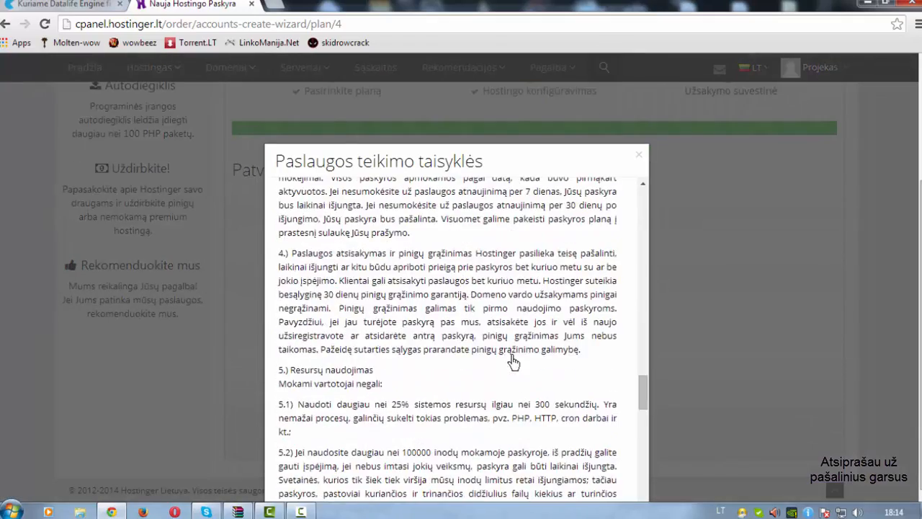
pyautogui.scroll(3, 513, 362)
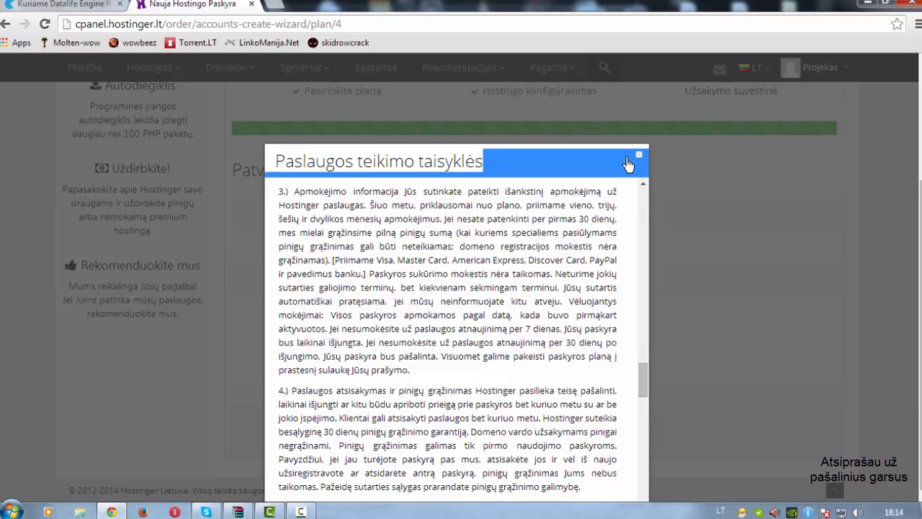
pyautogui.click(638, 155)
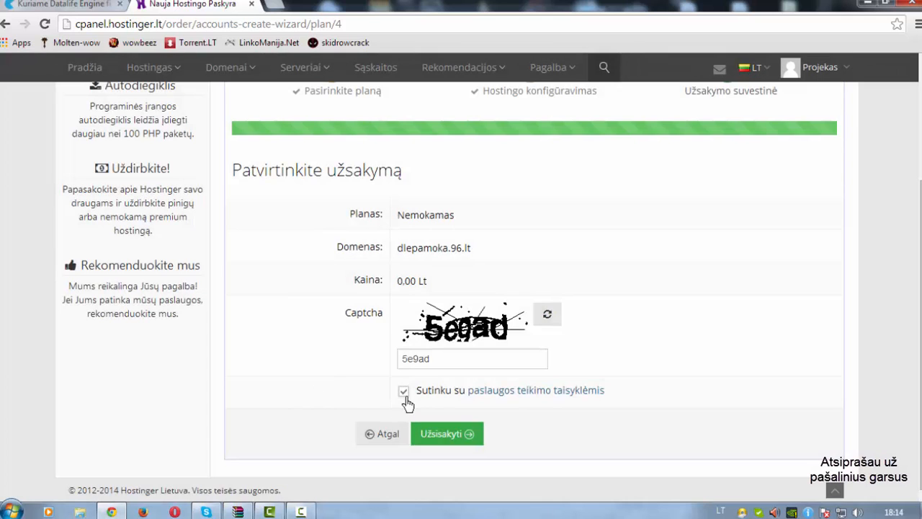
pyautogui.click(525, 392)
pyautogui.scroll(-8, 448, 290)
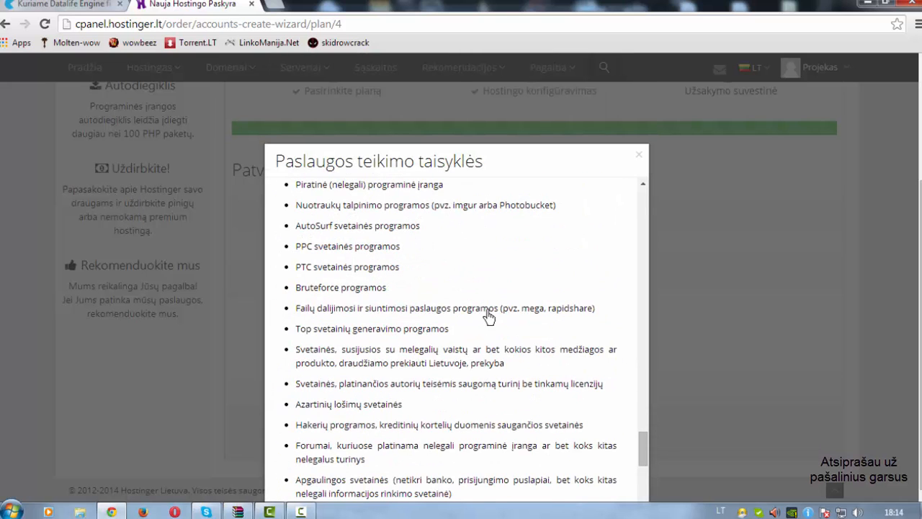
pyautogui.scroll(-2, 393, 321)
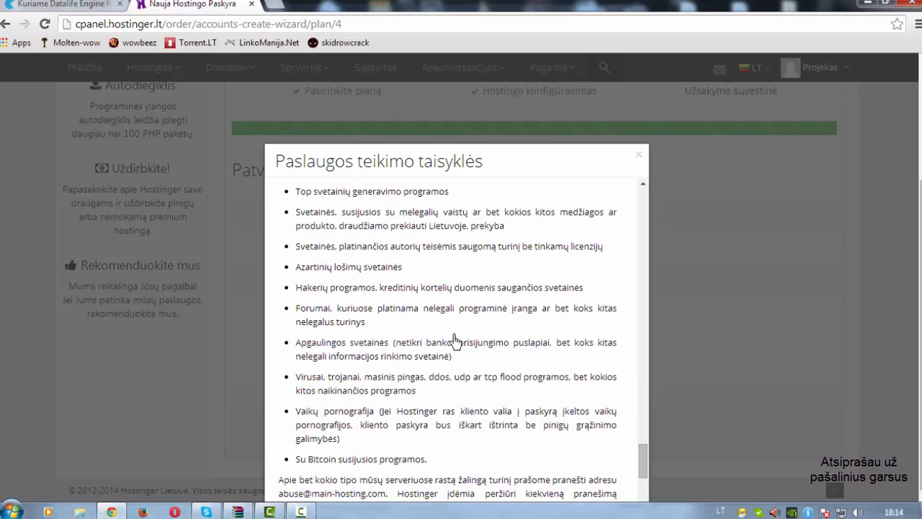
pyautogui.scroll(-1, 448, 344)
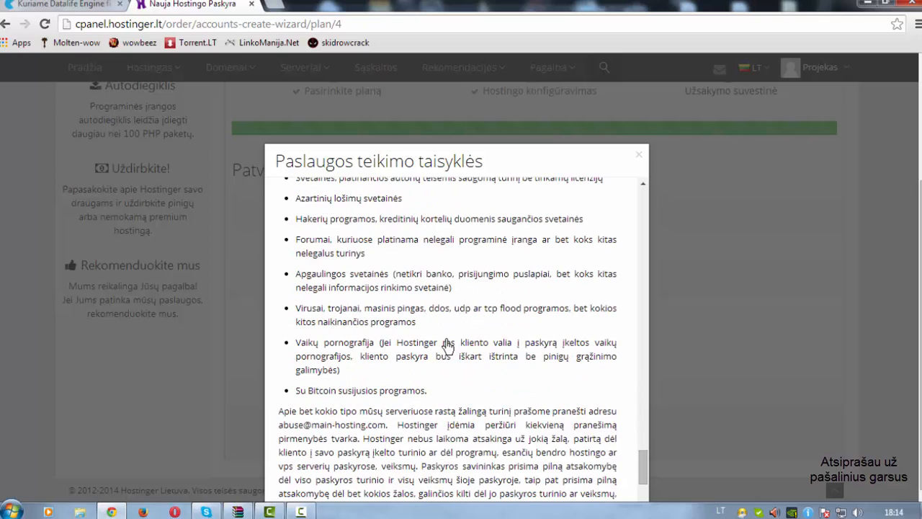
pyautogui.scroll(-3, 448, 345)
pyautogui.scroll(8, 448, 344)
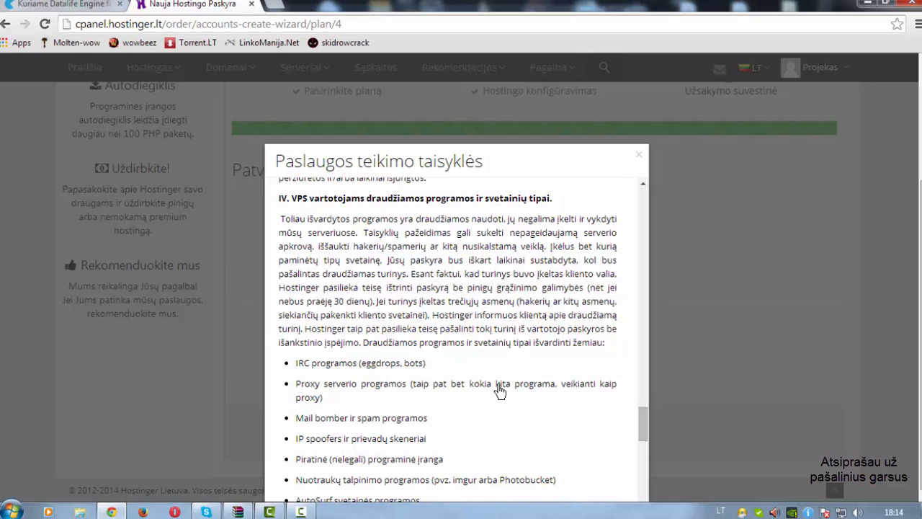
pyautogui.scroll(4, 499, 391)
pyautogui.scroll(-8, 494, 391)
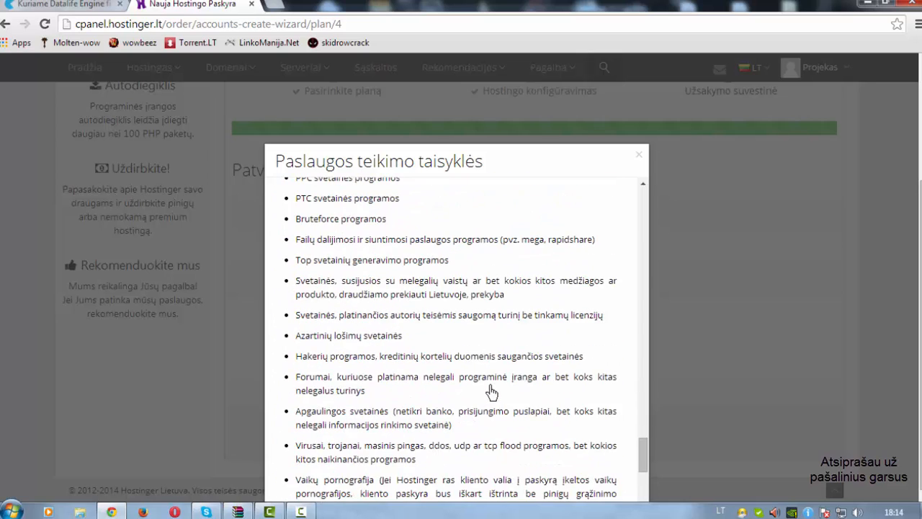
pyautogui.scroll(-2, 490, 391)
pyautogui.scroll(1, 491, 391)
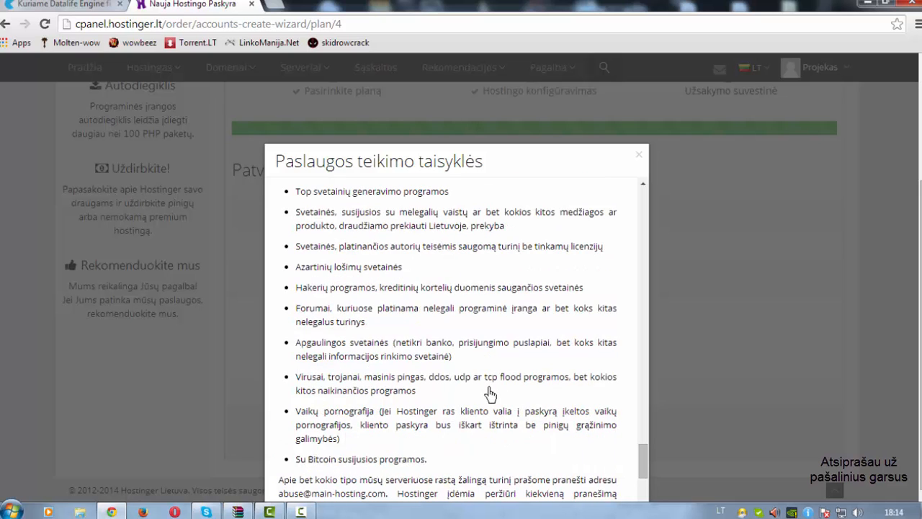
pyautogui.click(638, 160)
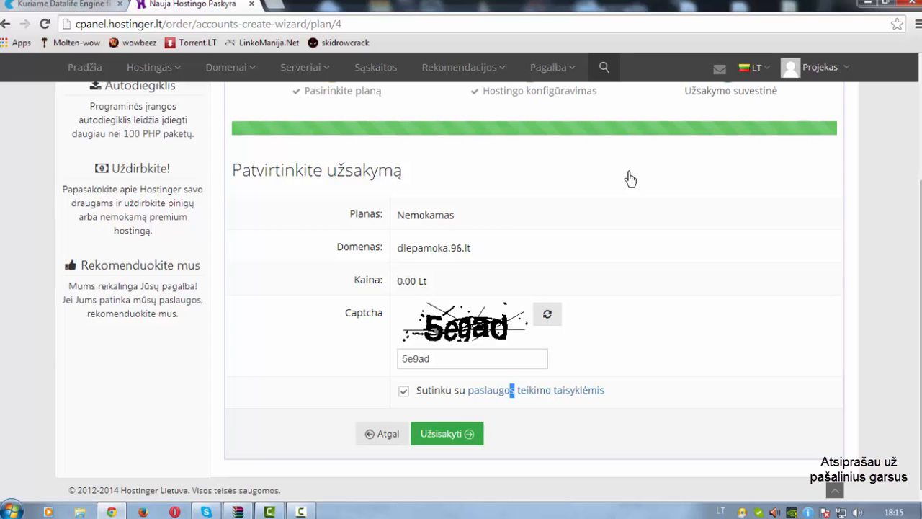
# Step: Place the free order and, after the captcha rejection, continue back to the password step
pyautogui.click(453, 435)
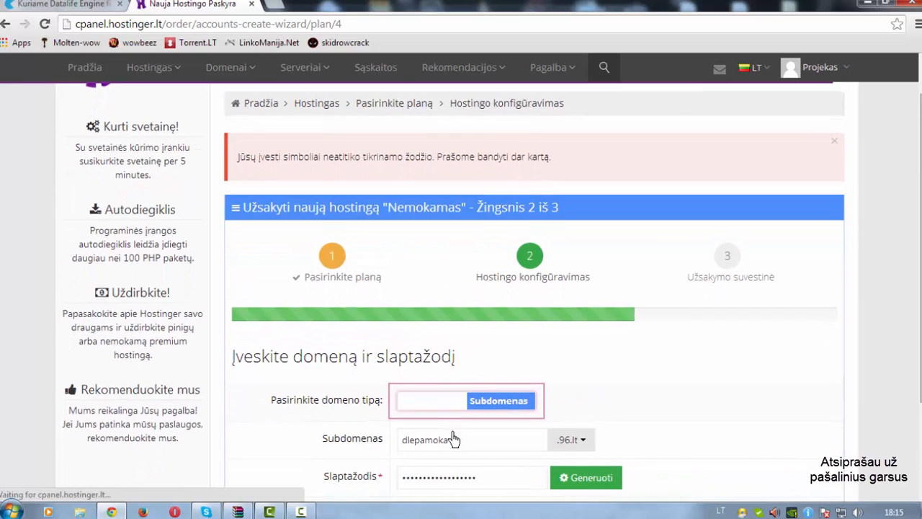
pyautogui.scroll(-2, 458, 442)
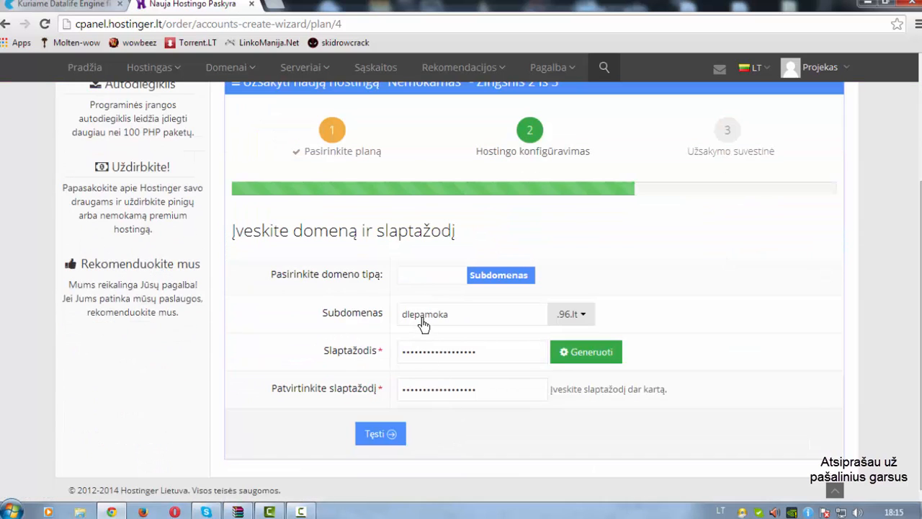
pyautogui.scroll(2, 454, 357)
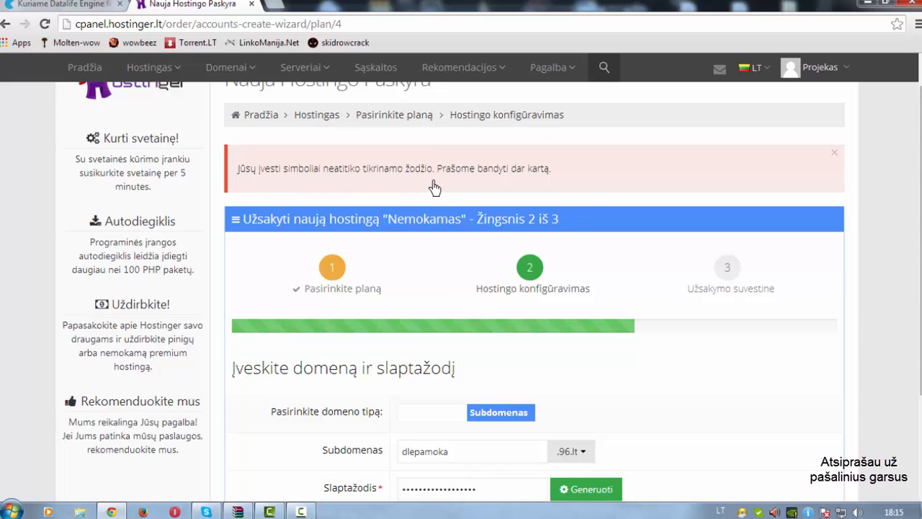
pyautogui.scroll(-2, 461, 191)
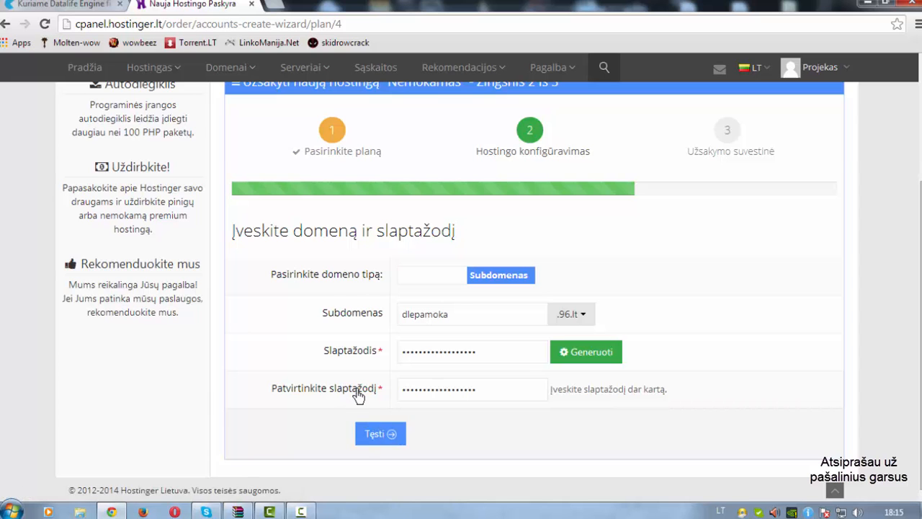
pyautogui.click(367, 439)
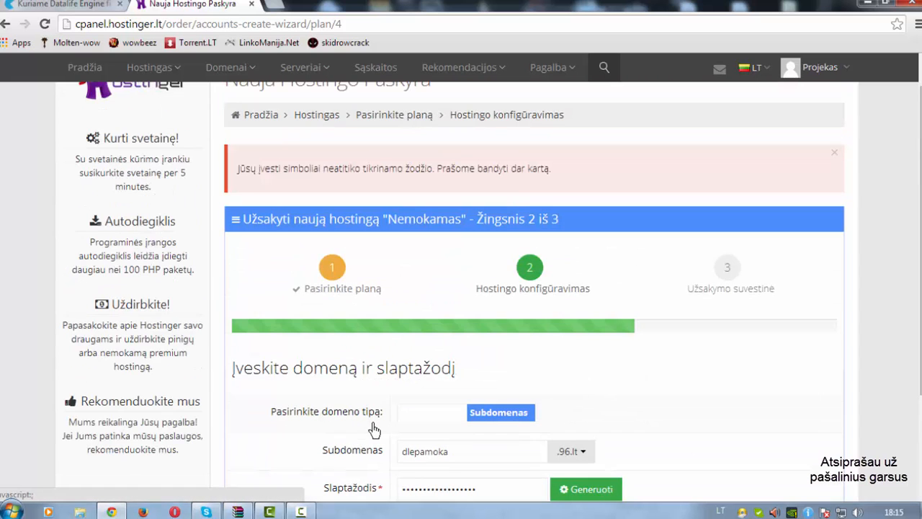
pyautogui.scroll(1, 393, 238)
pyautogui.scroll(-2, 388, 203)
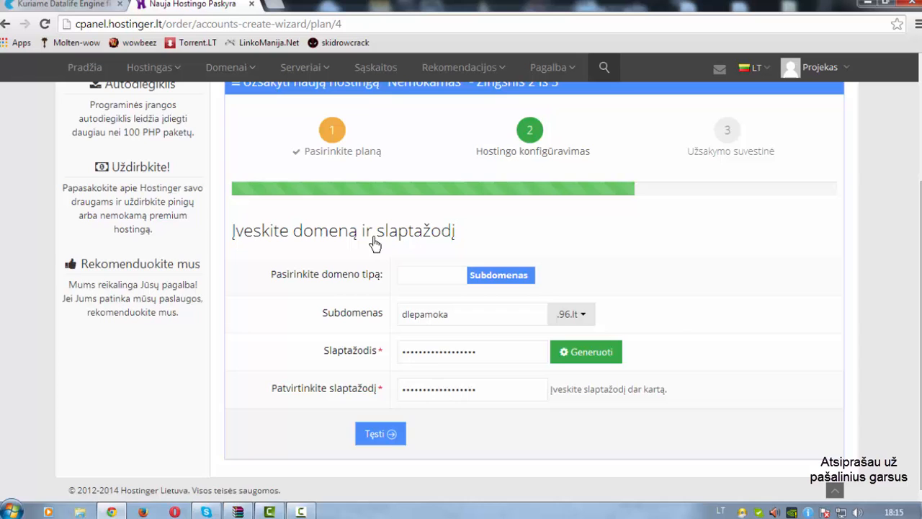
# Step: Fill both password fields with a generated 16-character password, keeping domain type Subdomenas
pyautogui.click(569, 354)
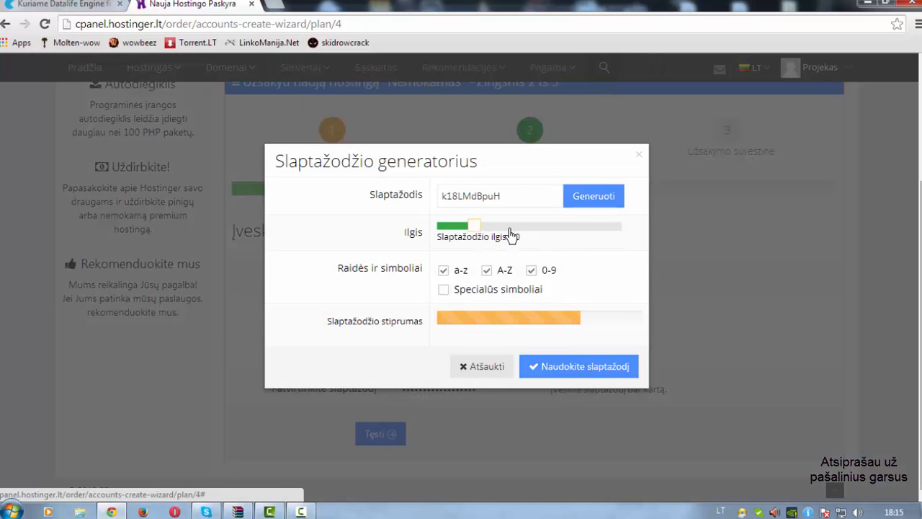
pyautogui.moveTo(512, 233); pyautogui.dragTo(586, 230)
pyautogui.click(583, 200)
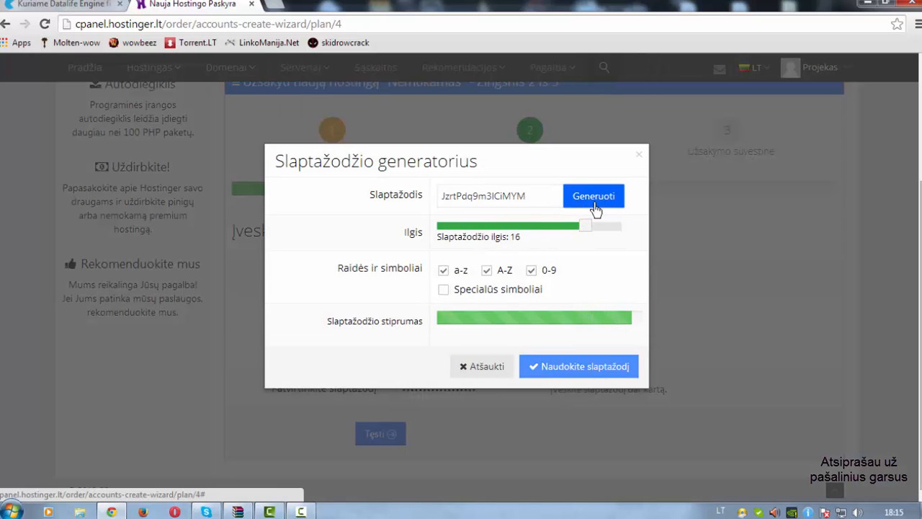
pyautogui.click(583, 199)
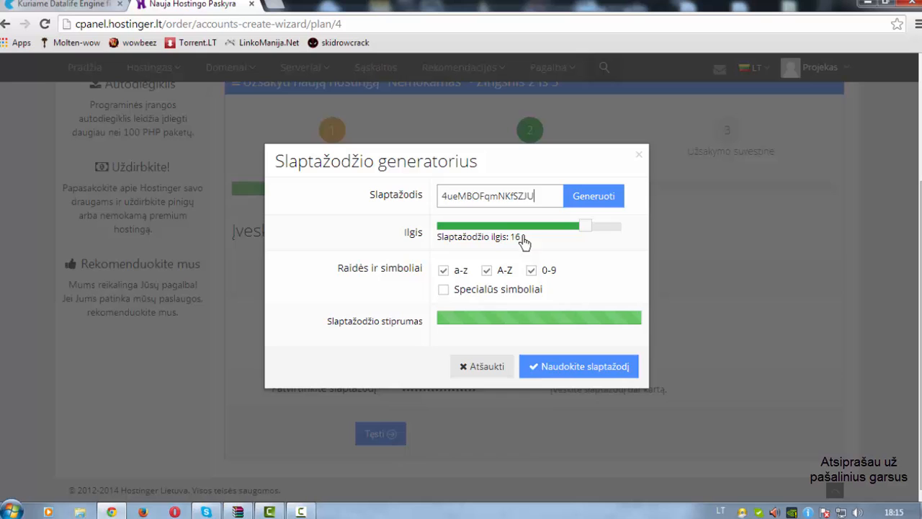
pyautogui.click(572, 367)
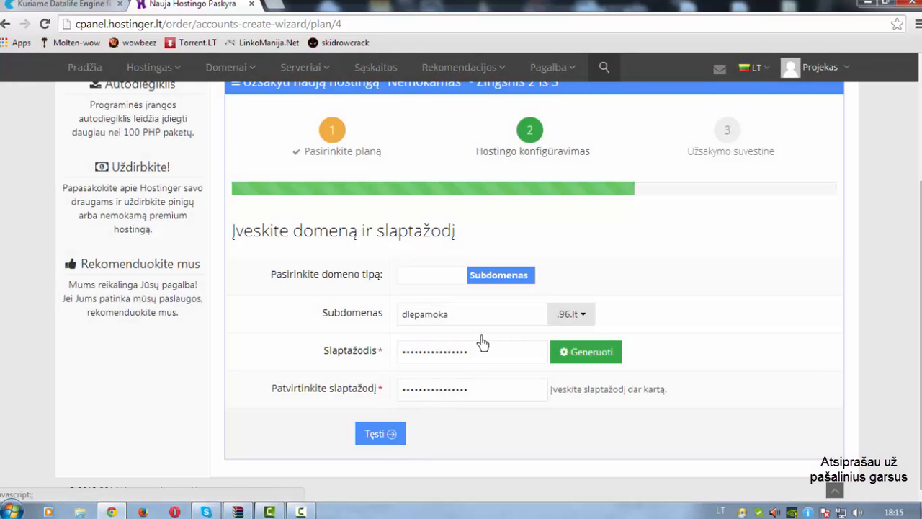
pyautogui.click(485, 277)
pyautogui.click(455, 281)
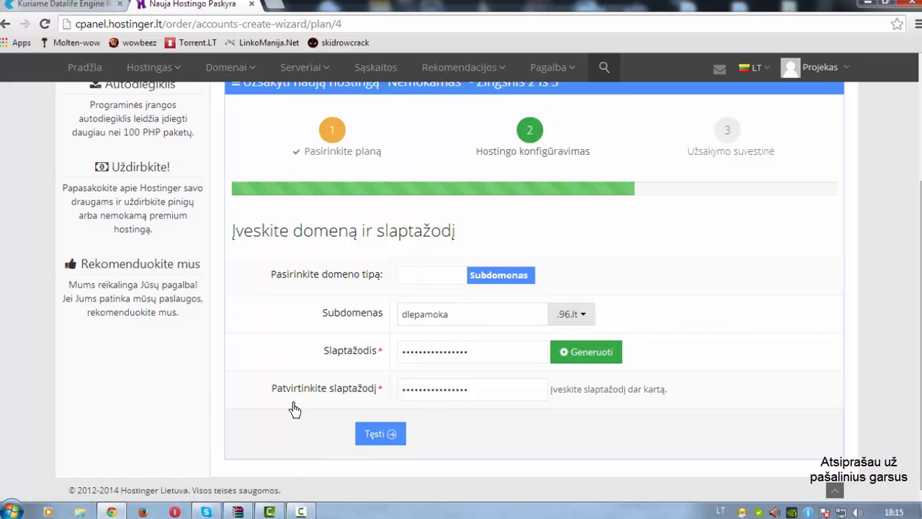
# Step: View the Domenai list, then start a new Nemokamas order via Hostingas > Nauja paskyra
pyautogui.moveTo(225, 68)
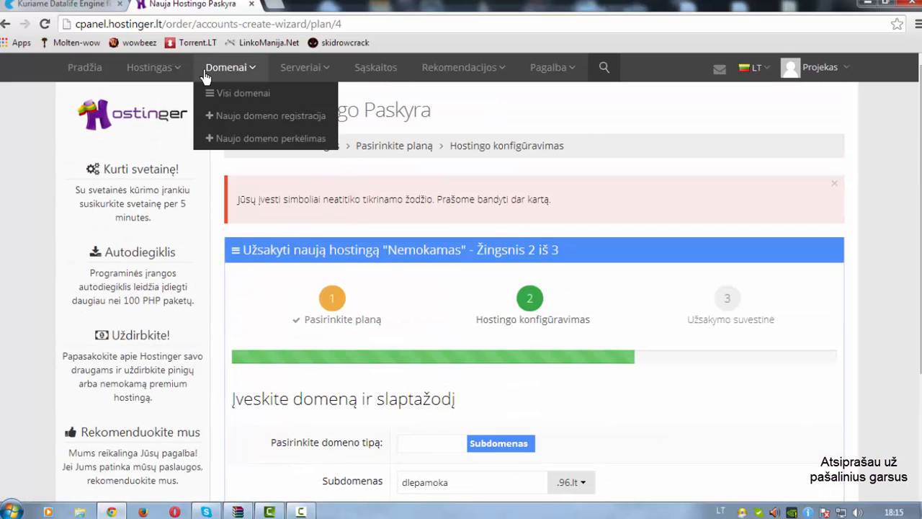
pyautogui.click(230, 97)
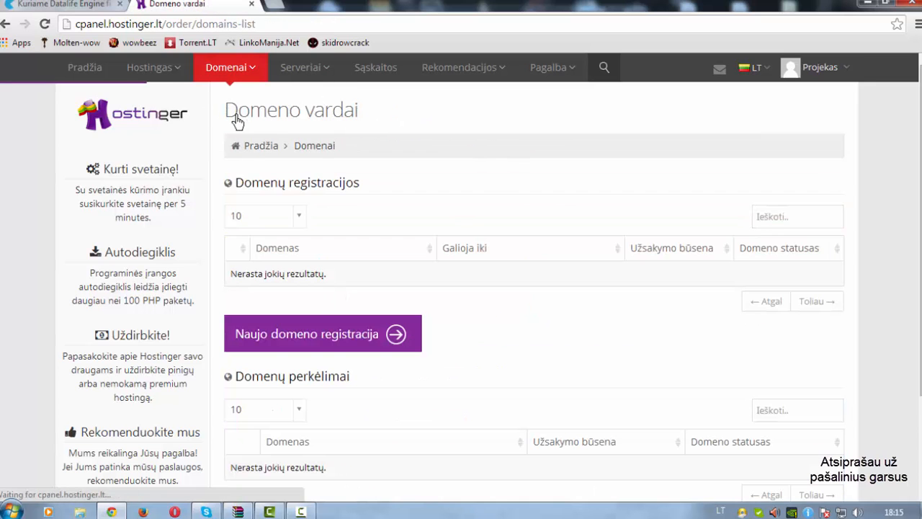
pyautogui.scroll(-3, 256, 162)
pyautogui.scroll(3, 216, 133)
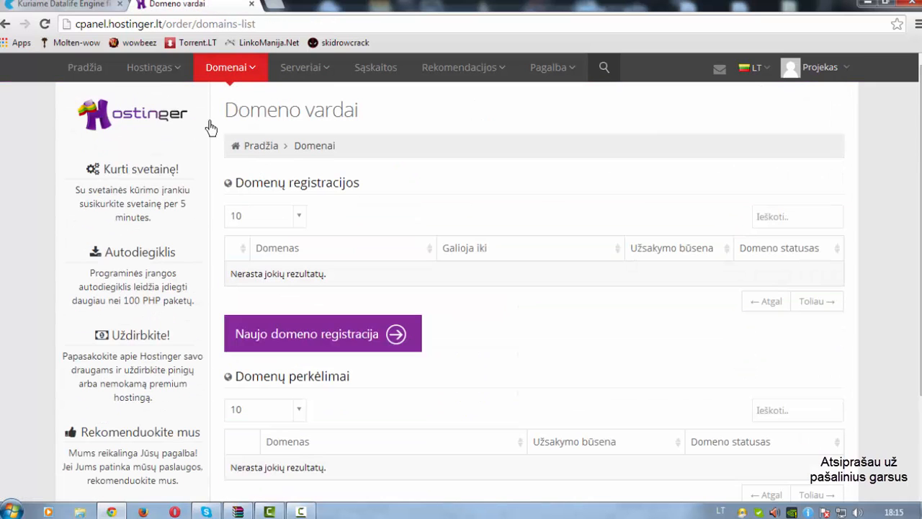
pyautogui.moveTo(154, 67)
pyautogui.click(173, 94)
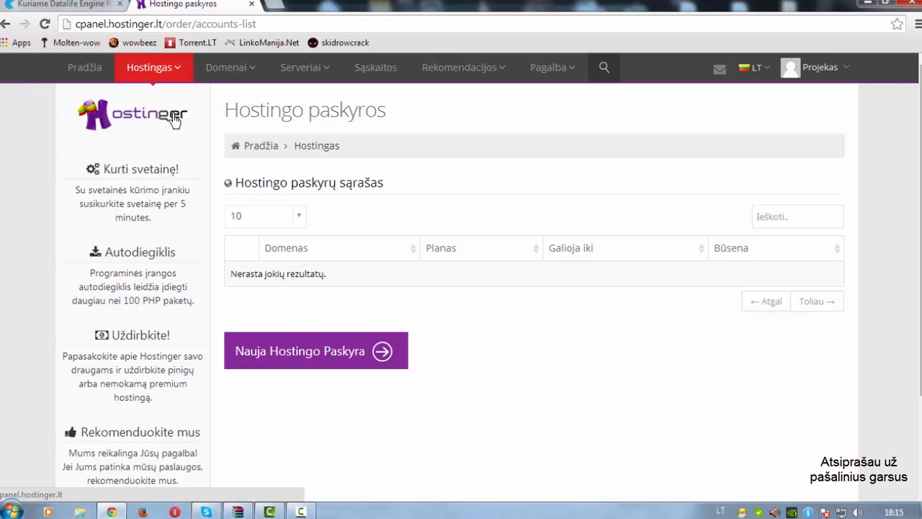
pyautogui.click(166, 115)
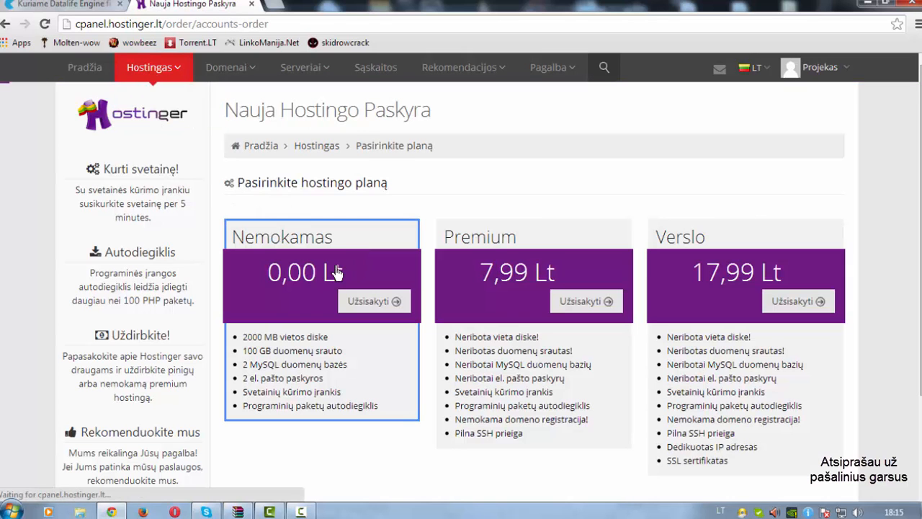
pyautogui.click(389, 300)
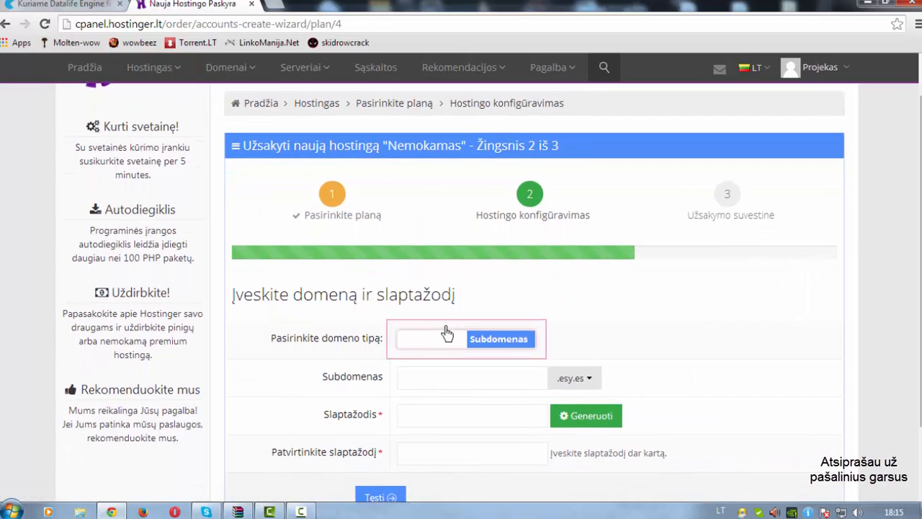
# Step: Set the subdomain to dlepamoka with the .96.lt ending
pyautogui.click(447, 333)
pyautogui.click(469, 344)
pyautogui.click(475, 377)
pyautogui.write('d')
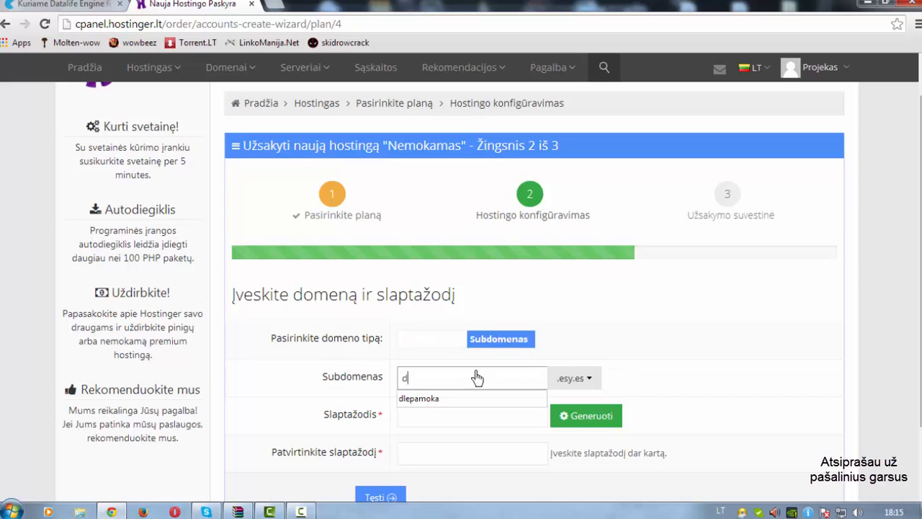
pyautogui.write('lepamoka')
pyautogui.click(580, 378)
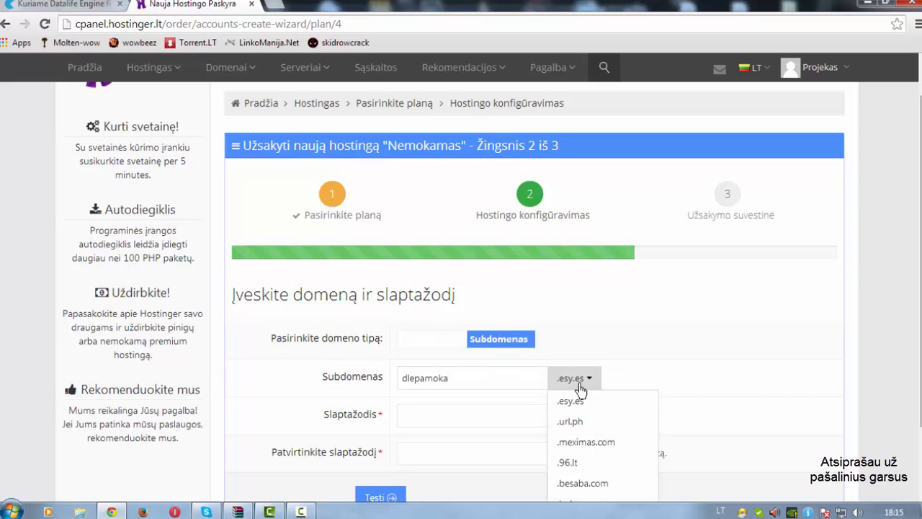
pyautogui.click(569, 462)
# Step: Generate a 16-character password and fill it into both password fields
pyautogui.scroll(-1, 444, 454)
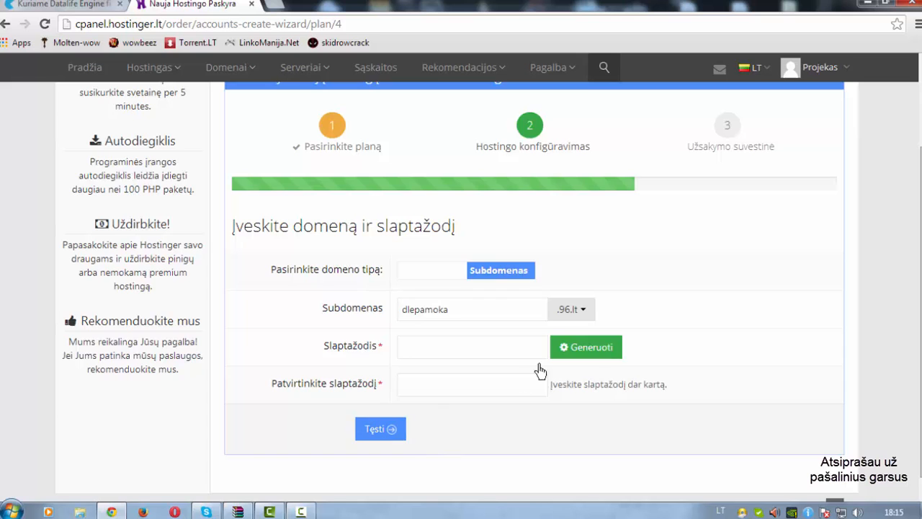
pyautogui.click(561, 347)
pyautogui.moveTo(476, 227); pyautogui.dragTo(582, 231)
pyautogui.click(591, 210)
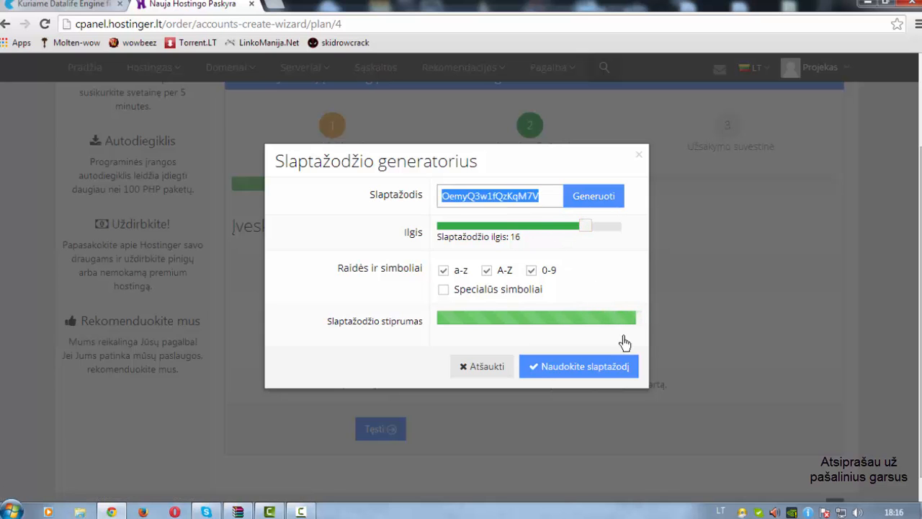
pyautogui.click(593, 366)
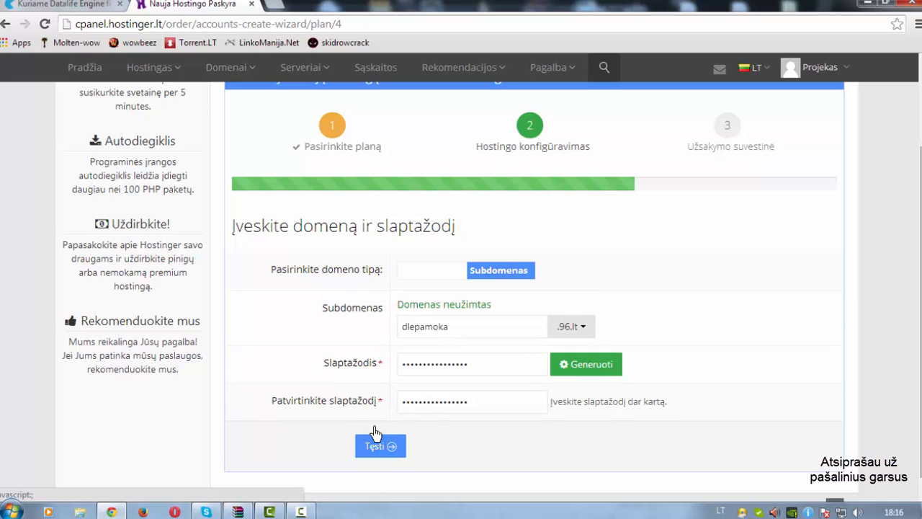
# Step: Continue to confirmation, enter the captcha, accept the terms and place the free order
pyautogui.click(380, 446)
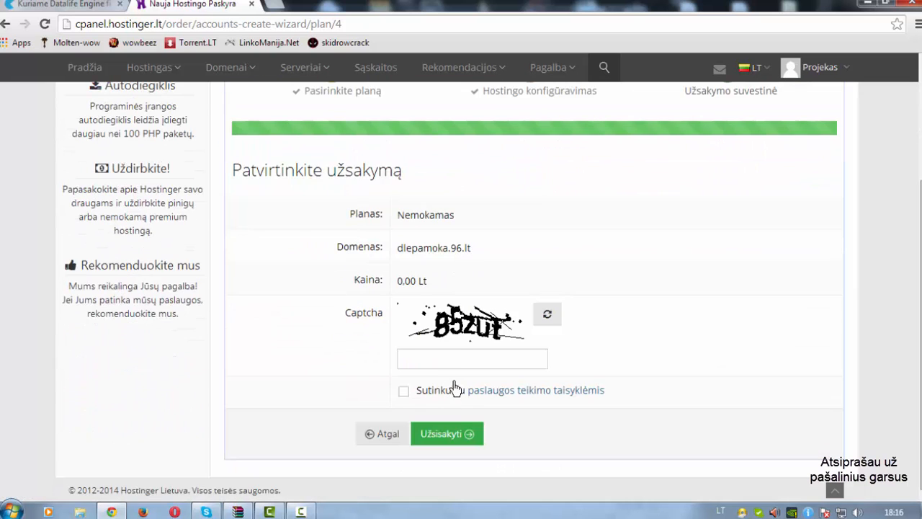
pyautogui.click(461, 364)
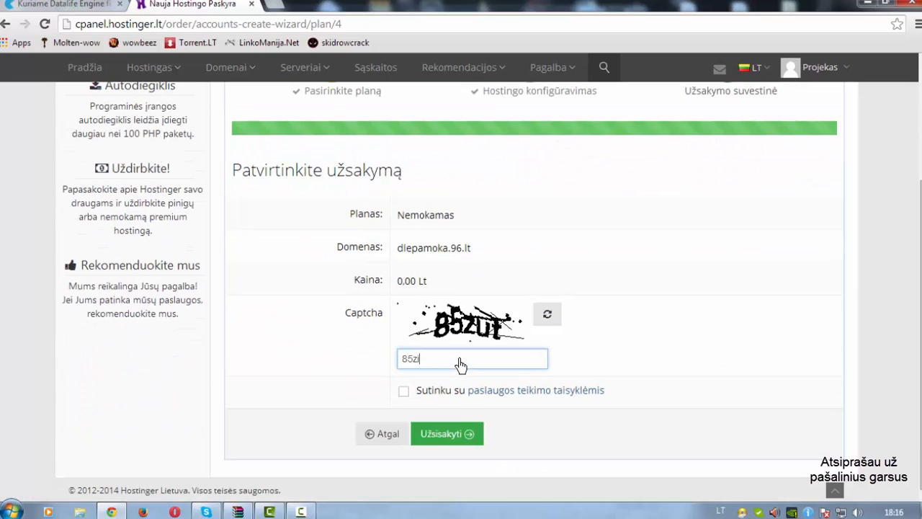
pyautogui.click(405, 393)
pyautogui.click(443, 433)
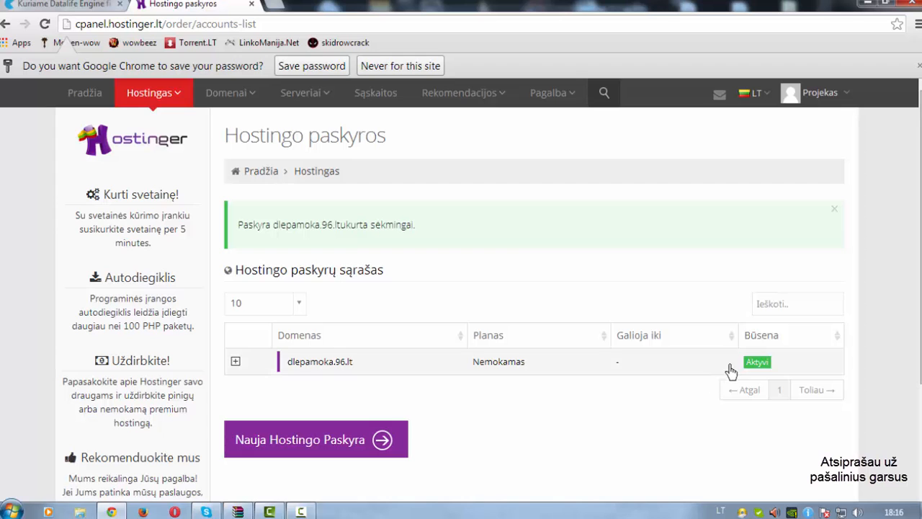
# Step: Expand the active dlepamoka.96.lt account row, then return to the SuperGames.lt forum topic
pyautogui.click(235, 362)
pyautogui.scroll(-2, 465, 395)
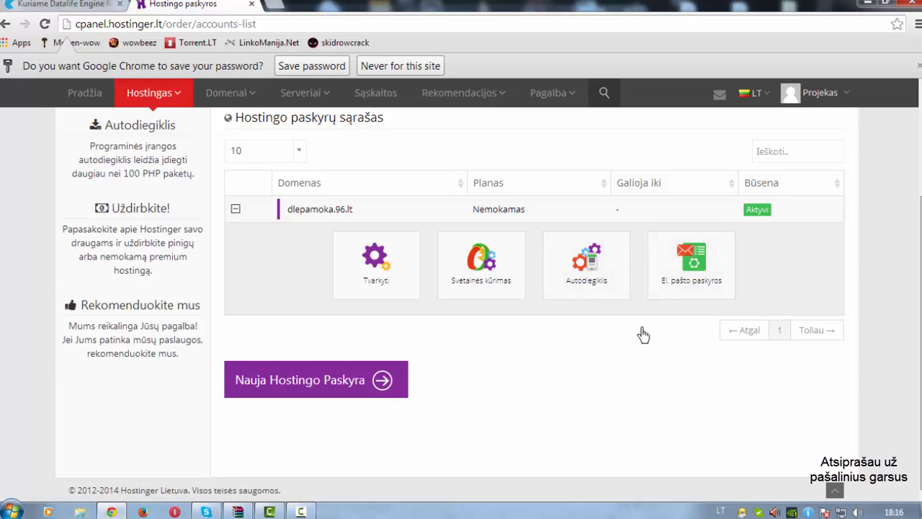
pyautogui.rightClick(23, 5)
pyautogui.click(24, 5)
pyautogui.scroll(-1, 242, 209)
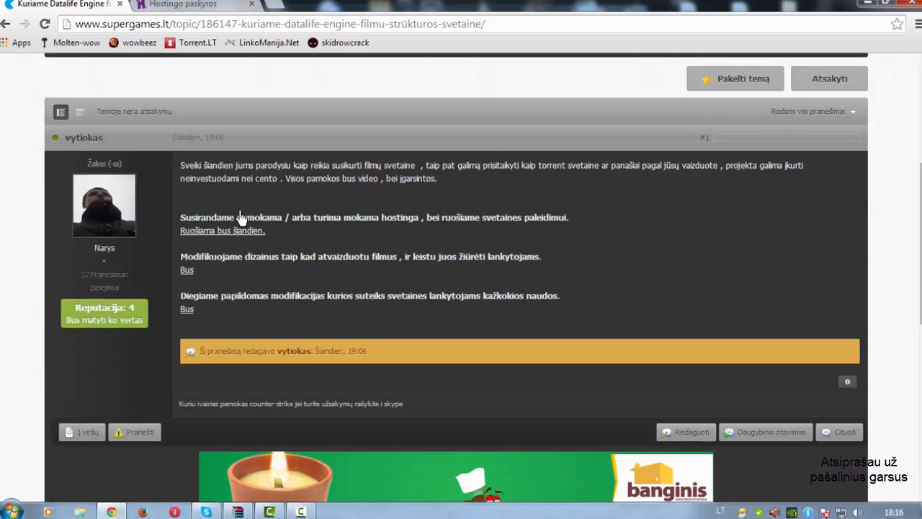
# Step: Open Chrome's downloads list and load the DLE-10.2_UTF8.zip download link in a new tab
pyautogui.hotkey('ctrl', 'j')
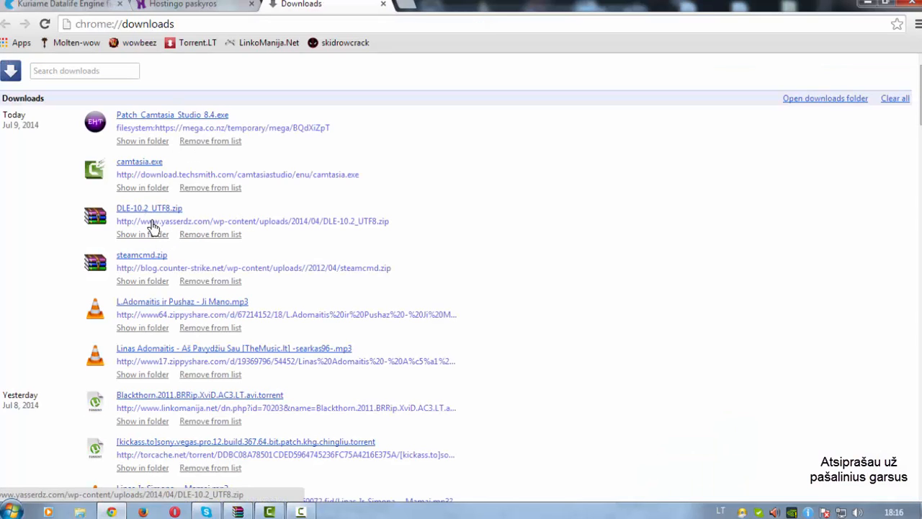
pyautogui.rightClick(153, 222)
pyautogui.click(201, 292)
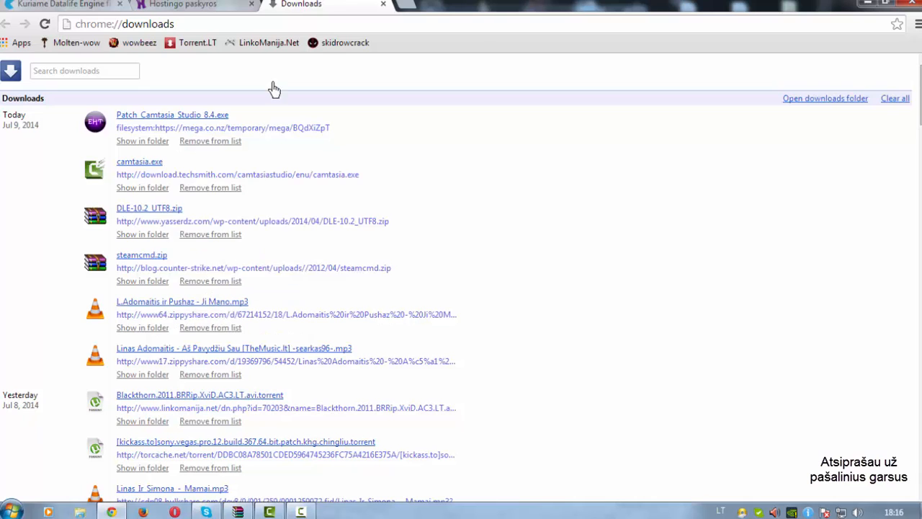
pyautogui.hotkey('ctrl', 't')
pyautogui.hotkey('ctrl', 'v')
pyautogui.press('Return')
# Step: Launch FileZilla from the Start menu, always trust its update certificate, and return to Chrome's Hostinger accounts
pyautogui.click(11, 511)
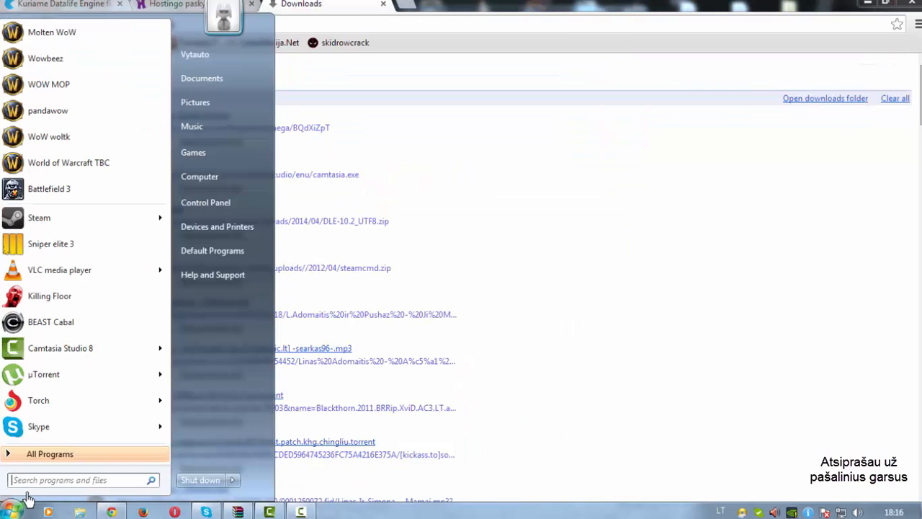
pyautogui.write('file')
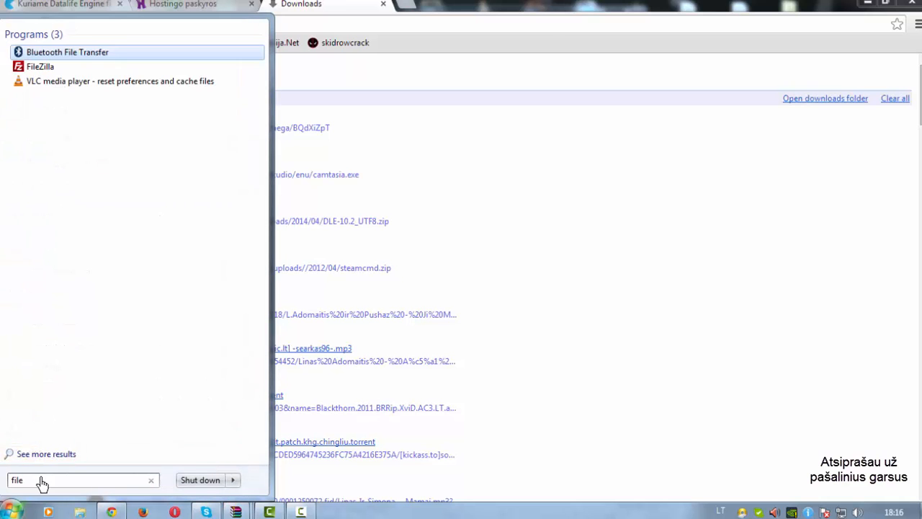
pyautogui.click(42, 70)
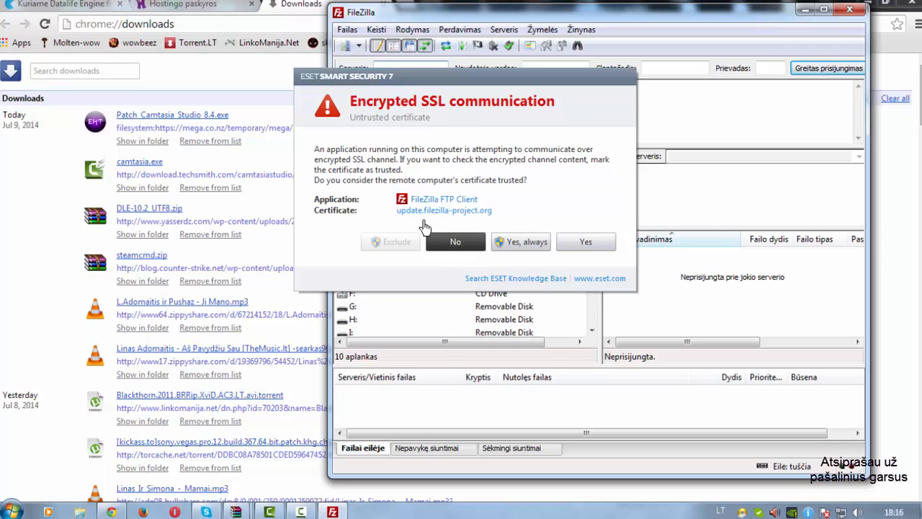
pyautogui.click(521, 244)
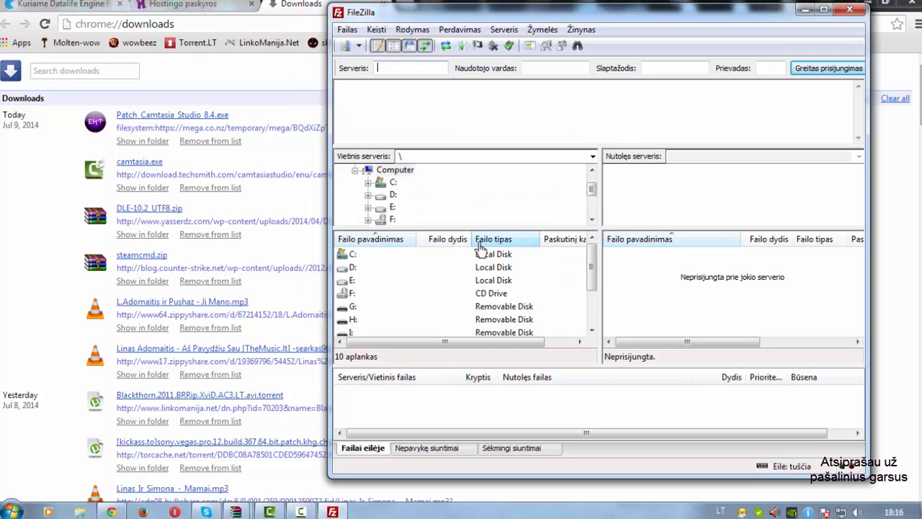
pyautogui.click(347, 30)
pyautogui.click(181, 4)
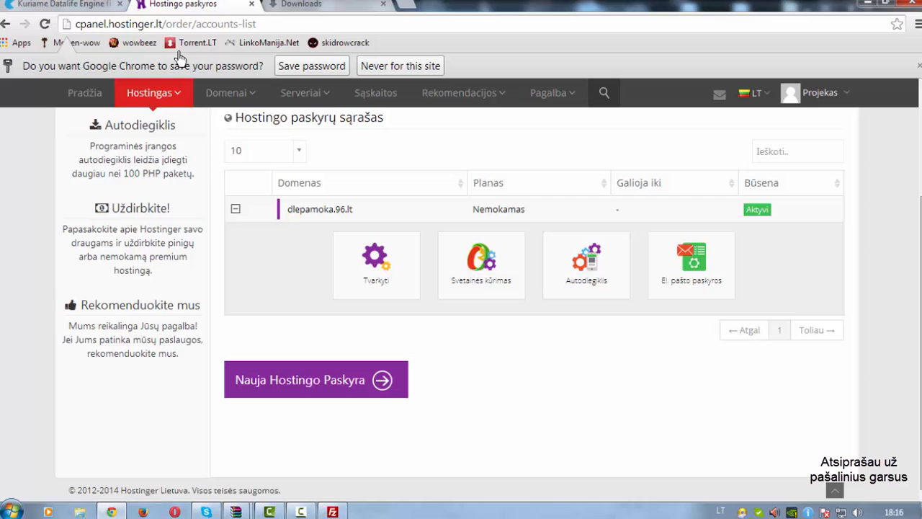
# Step: Open the details page of the dlepamoka.96.lt hosting account
pyautogui.click(369, 286)
pyautogui.scroll(-3, 340, 308)
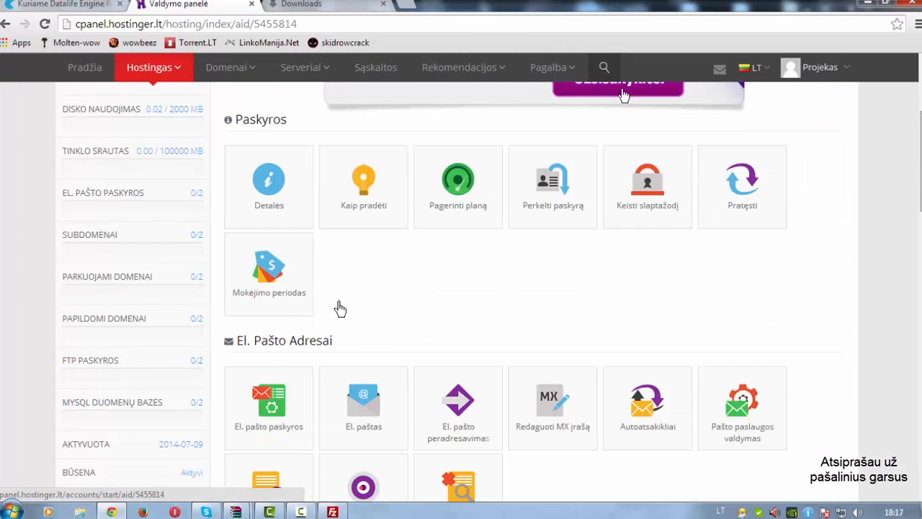
pyautogui.click(265, 199)
pyautogui.scroll(-2, 286, 264)
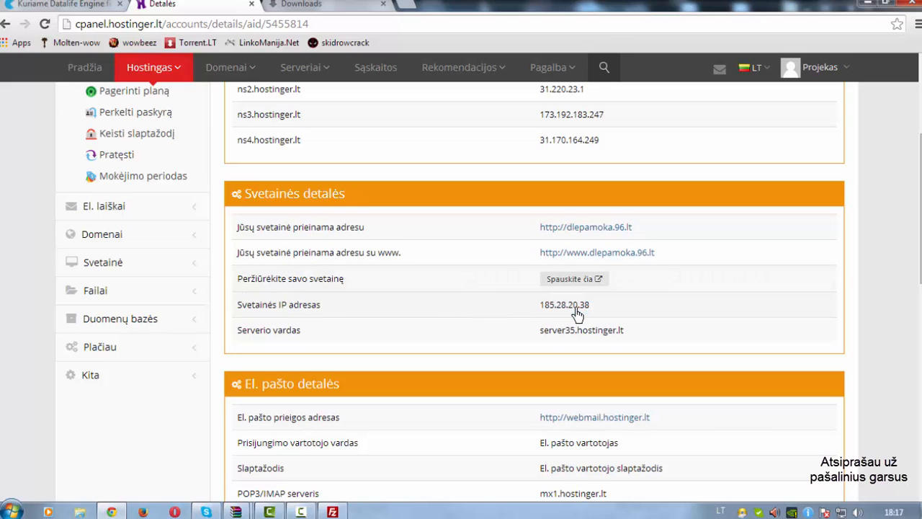
pyautogui.doubleClick(573, 308)
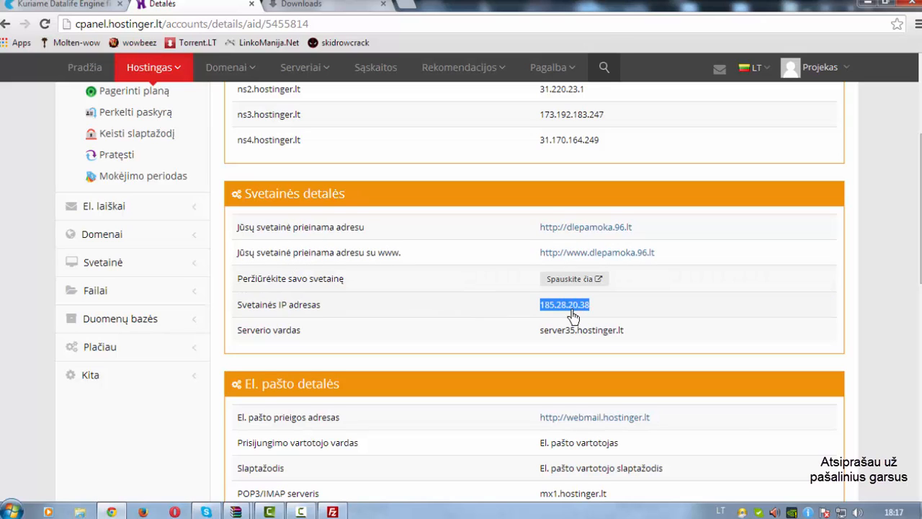
pyautogui.click(650, 233)
pyautogui.moveTo(650, 237); pyautogui.dragTo(541, 233)
pyautogui.hotkey('alt', 'Tab')
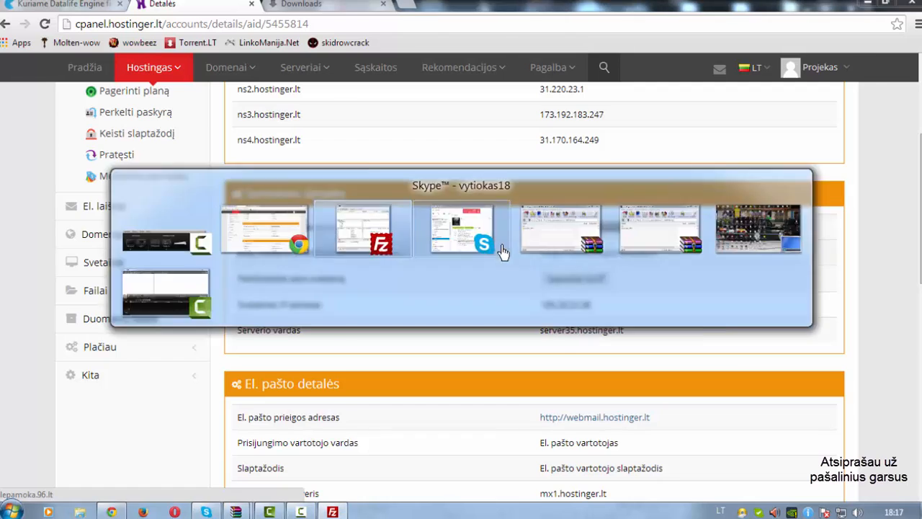
pyautogui.moveTo(645, 240); pyautogui.dragTo(568, 236)
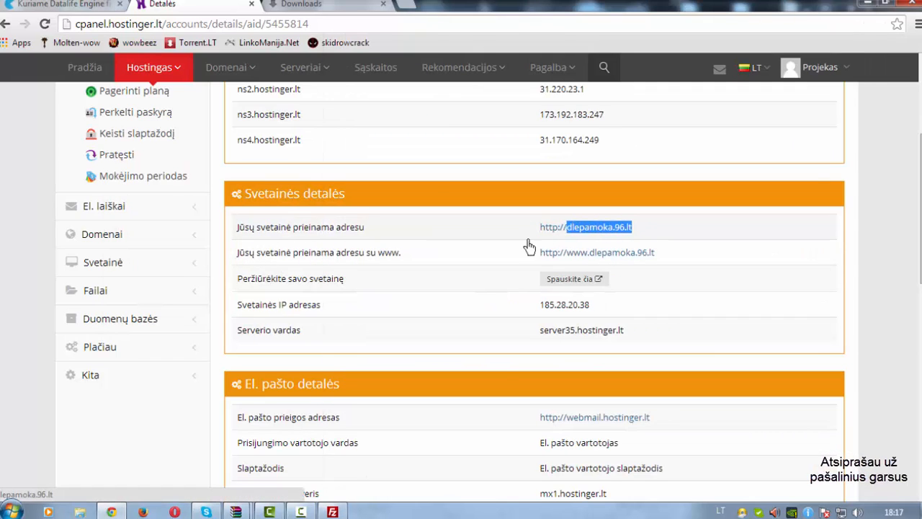
pyautogui.hotkey('alt', 'Tab')
pyautogui.click(387, 71)
pyautogui.hotkey('ctrl', 'v')
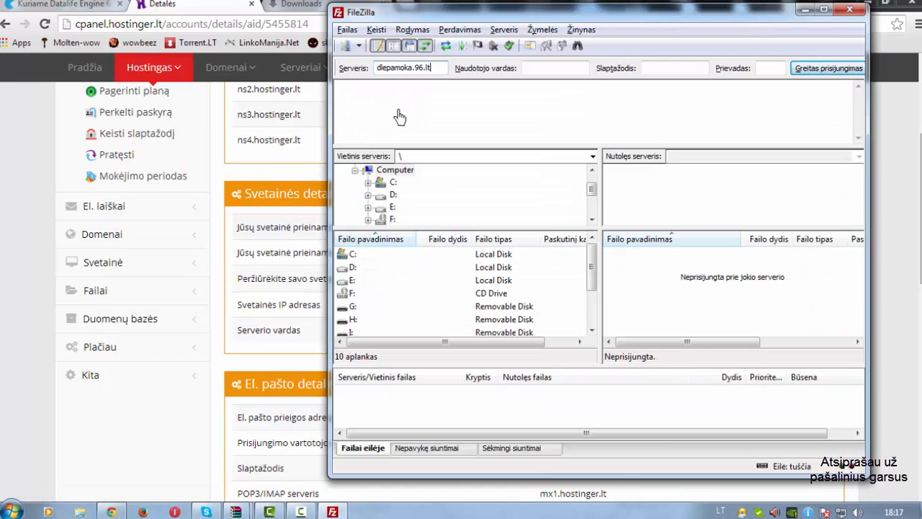
# Step: Select the server name server35.hostinger.lt on the account details page
pyautogui.hotkey('alt', 'Tab')
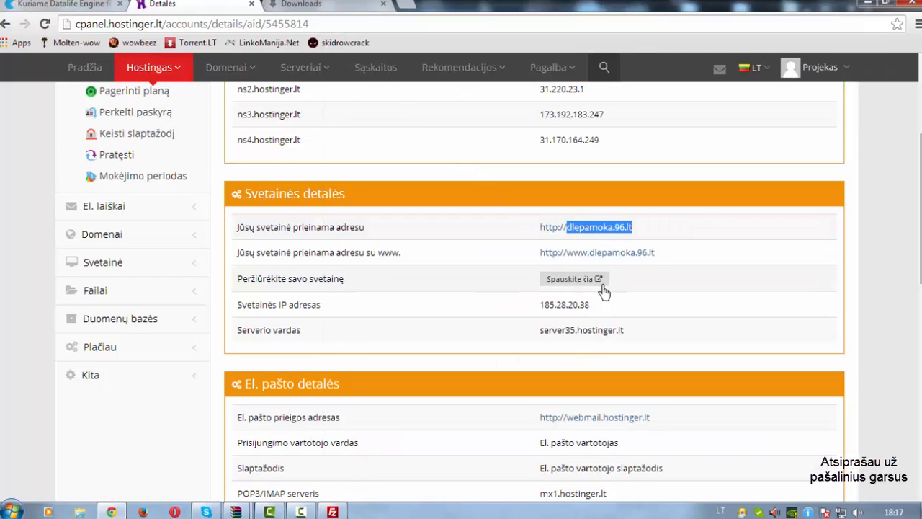
pyautogui.tripleClick(535, 305)
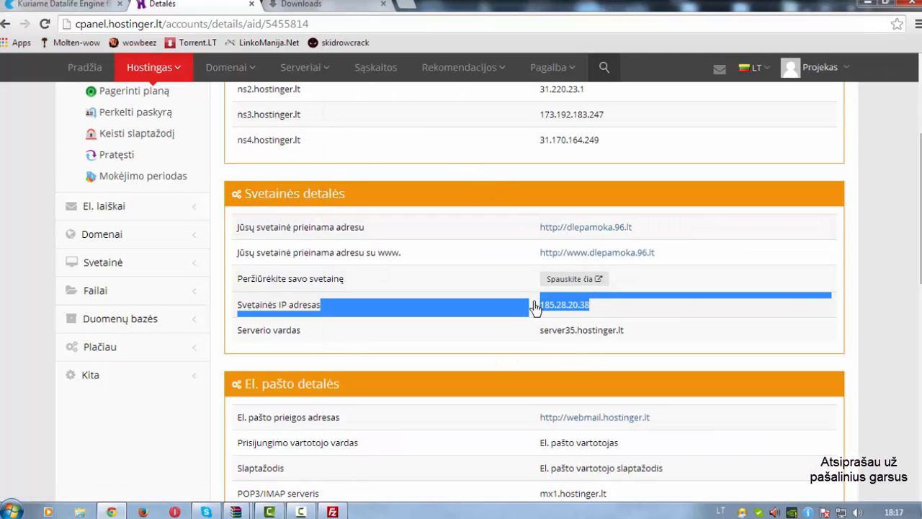
pyautogui.click(582, 343)
pyautogui.tripleClick(610, 345)
pyautogui.moveTo(623, 331); pyautogui.dragTo(541, 335)
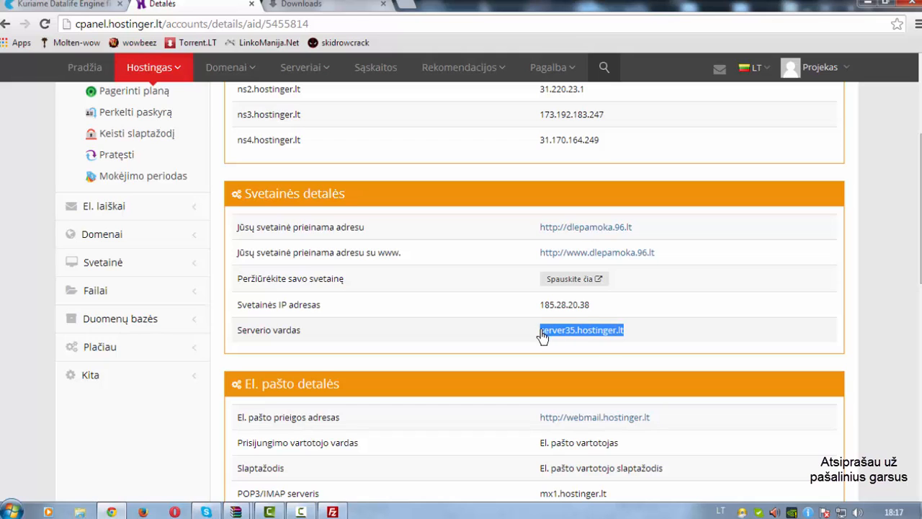
pyautogui.hotkey('alt', 'Tab')
# Step: Copy the FTP username from the details page into FileZilla's username field
pyautogui.scroll(-4, 550, 284)
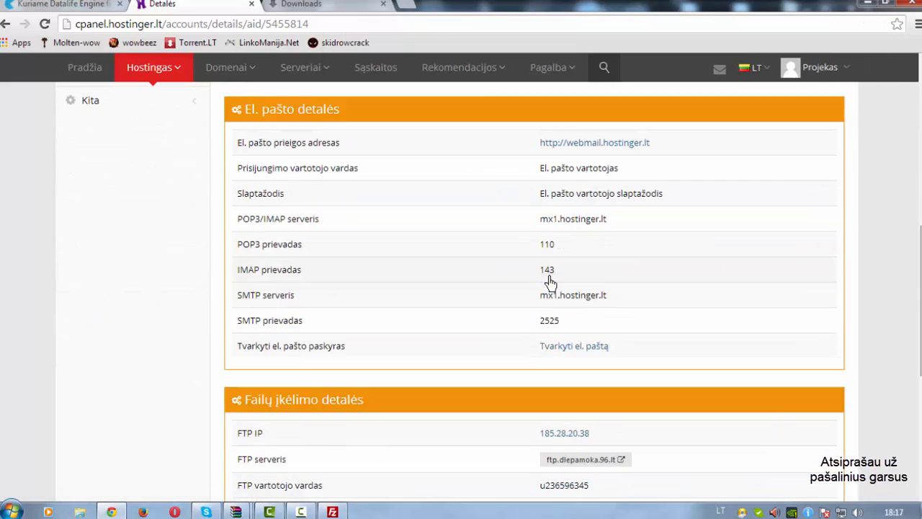
pyautogui.scroll(6, 550, 283)
pyautogui.scroll(-6, 550, 284)
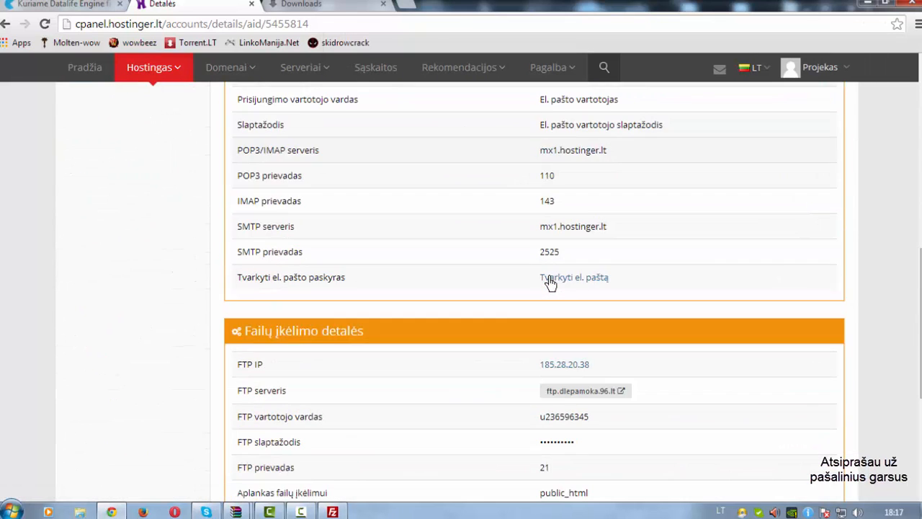
pyautogui.scroll(-3, 551, 281)
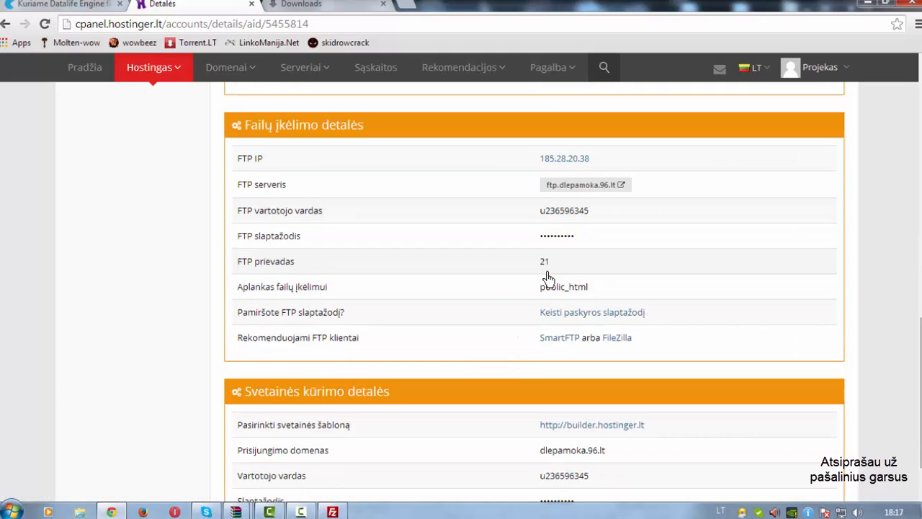
pyautogui.doubleClick(553, 214)
pyautogui.hotkey('ctrl', 'c')
pyautogui.hotkey('alt', 'Tab')
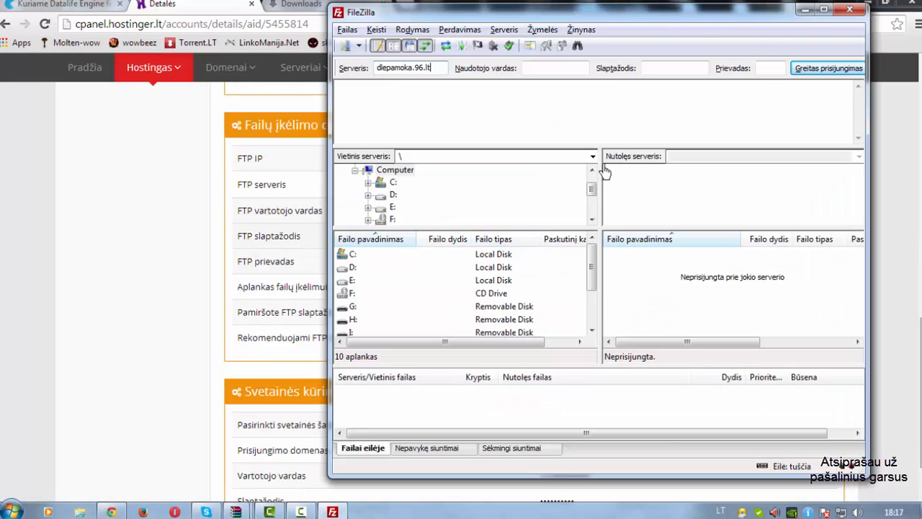
pyautogui.click(556, 68)
pyautogui.hotkey('ctrl', 'v')
# Step: Try selecting the masked FTP password on the details page, then deselect it
pyautogui.hotkey('alt', 'Tab')
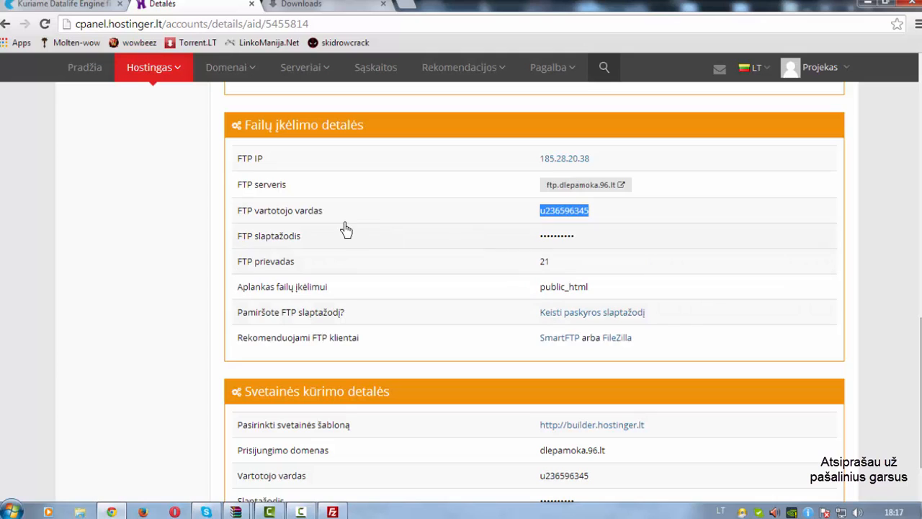
pyautogui.click(563, 243)
pyautogui.tripleClick(563, 242)
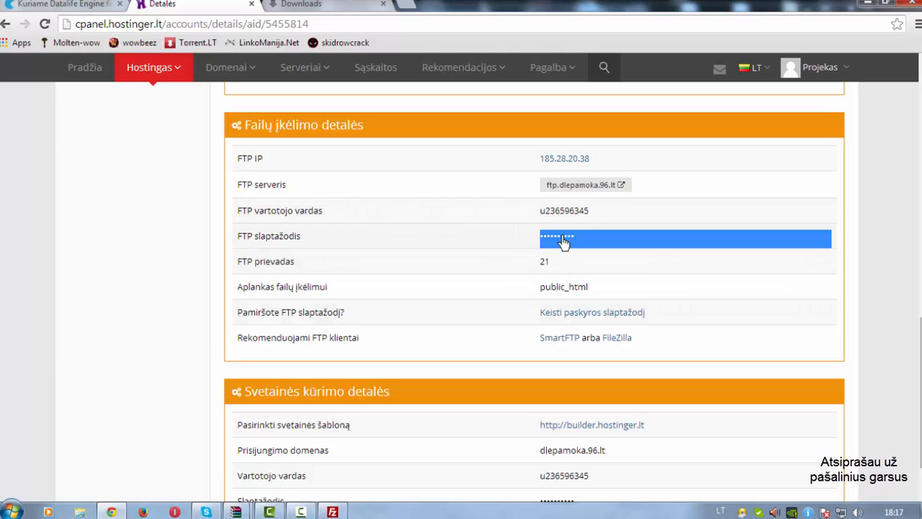
pyautogui.click(566, 268)
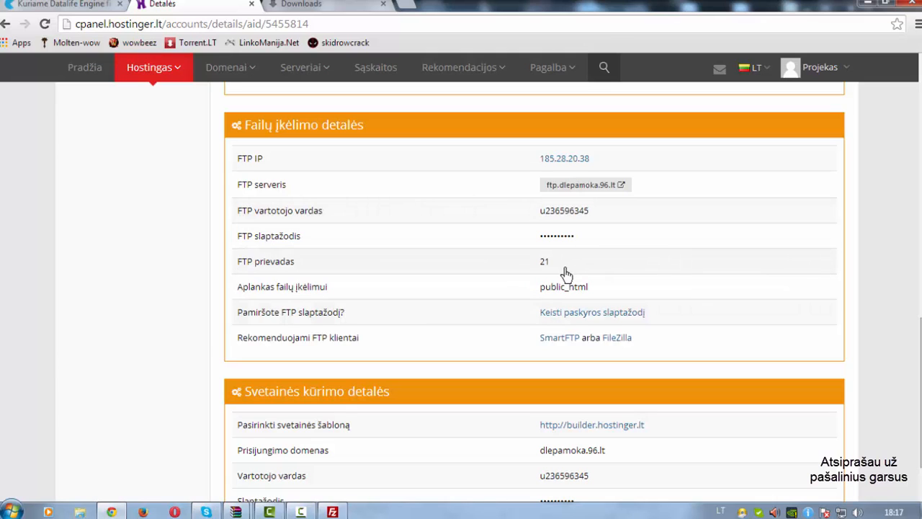
# Step: Generate a new random 10-character FTP password and save it
pyautogui.click(587, 314)
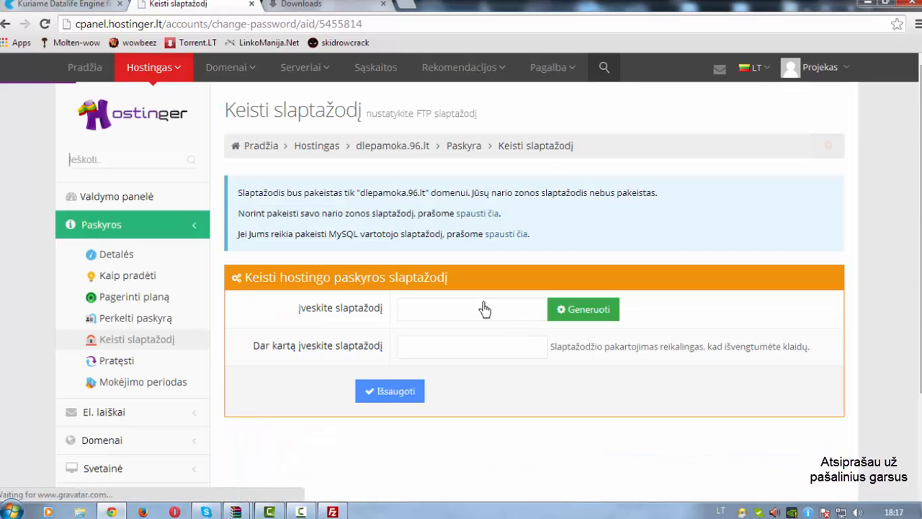
pyautogui.click(552, 321)
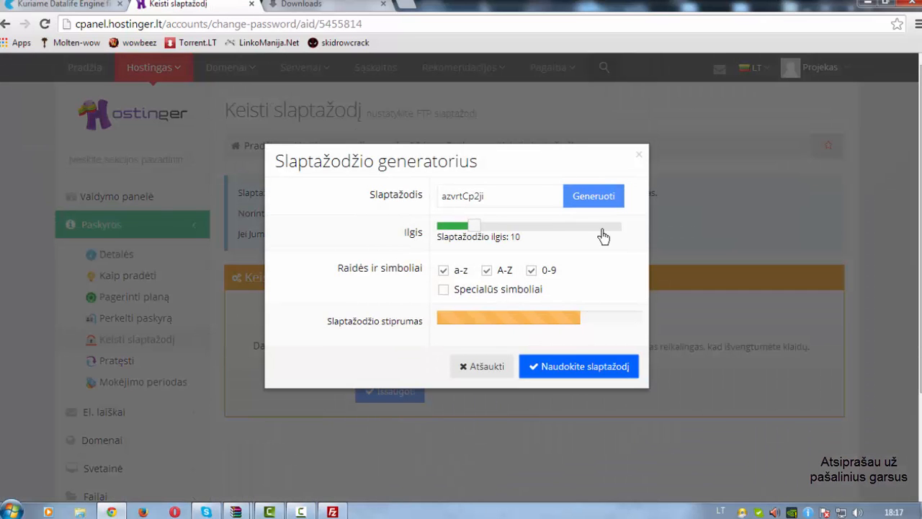
pyautogui.click(638, 155)
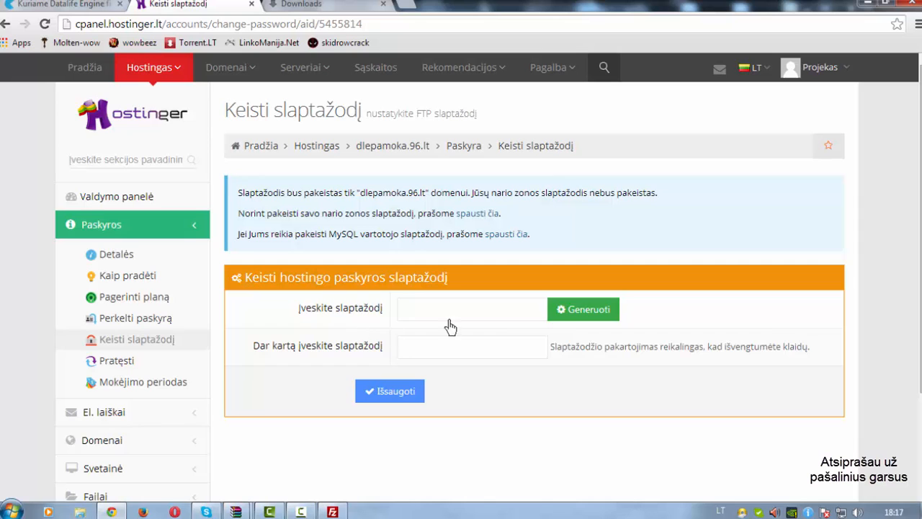
pyautogui.click(567, 311)
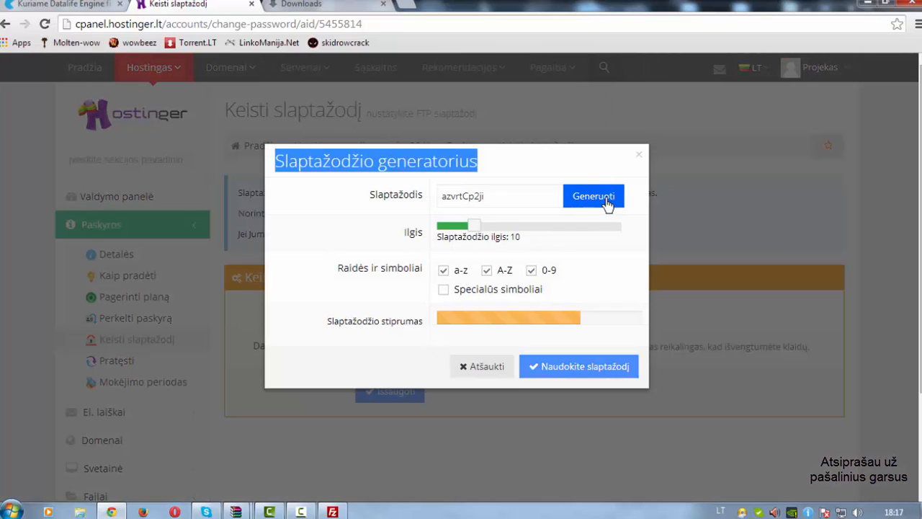
pyautogui.click(605, 200)
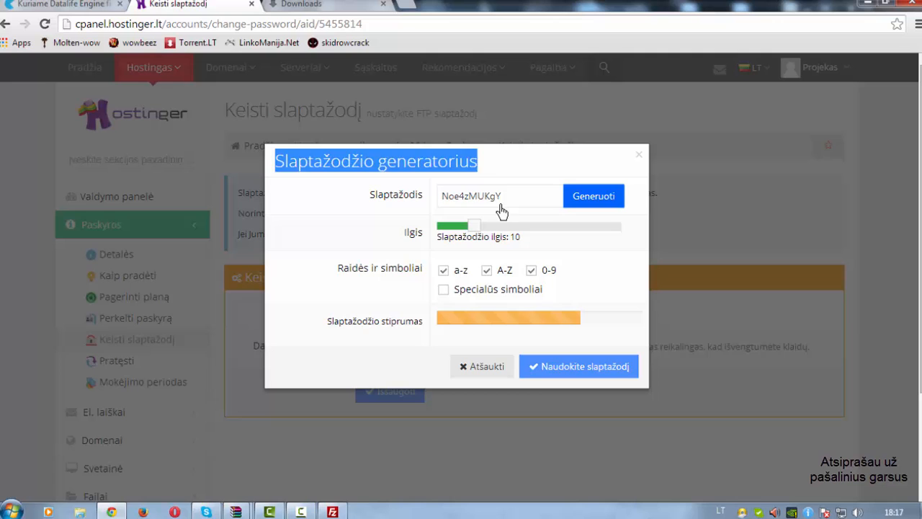
pyautogui.click(568, 368)
pyautogui.click(447, 356)
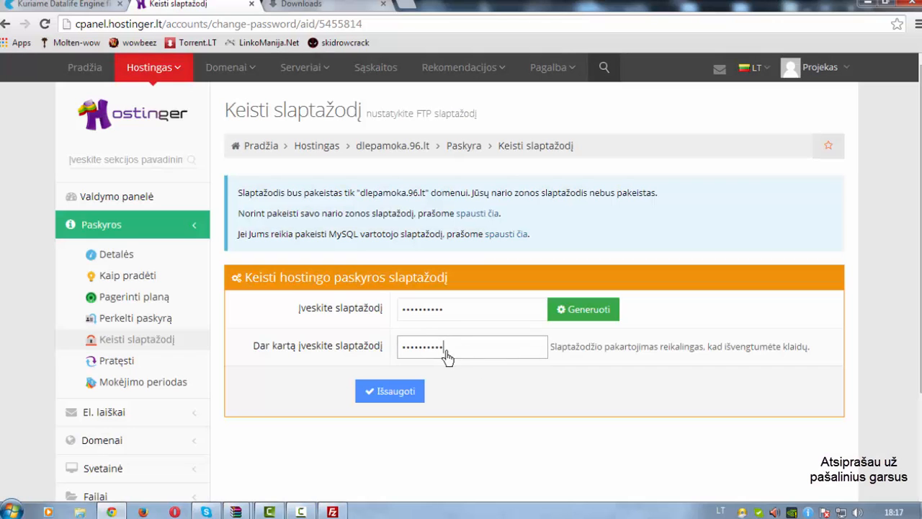
pyautogui.click(390, 391)
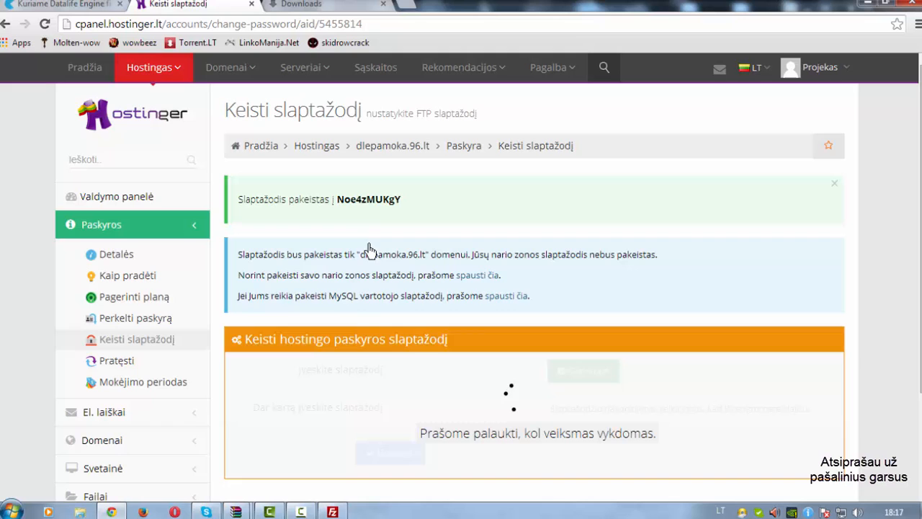
# Step: Copy the new FTP password into a new browser tab for safekeeping
pyautogui.doubleClick(366, 200)
pyautogui.hotkey('ctrl', 'c')
pyautogui.hotkey('ctrl', 't')
pyautogui.hotkey('ctrl', 'v')
pyautogui.click(319, 6)
pyautogui.click(216, 5)
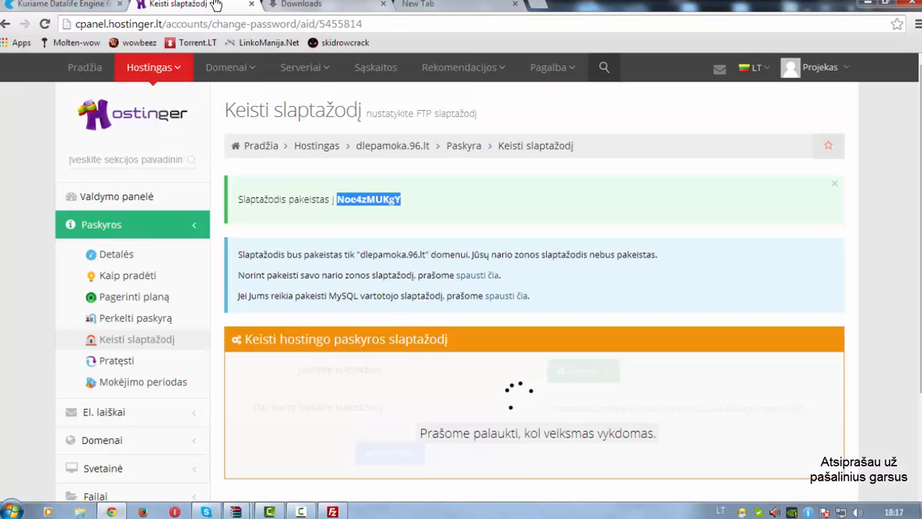
pyautogui.click(332, 279)
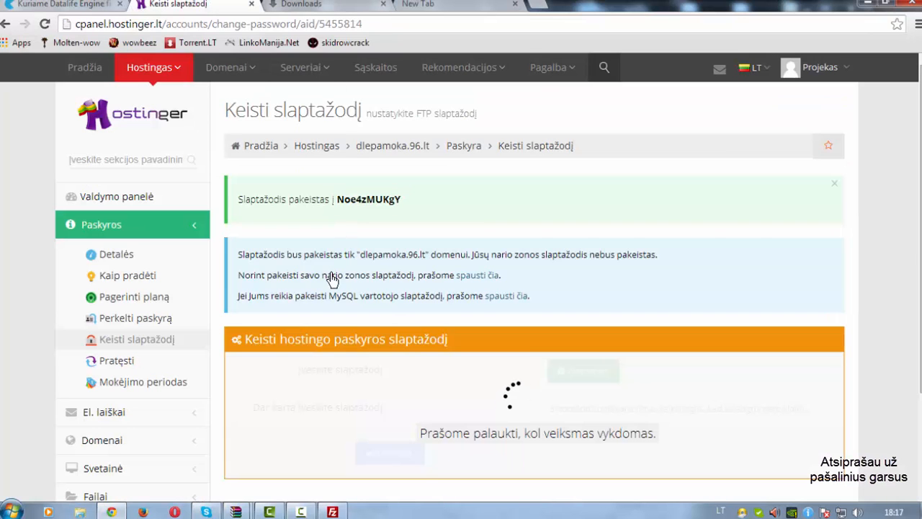
pyautogui.click(103, 225)
# Step: Reopen the account details and select the FTP username under the file upload details
pyautogui.click(103, 225)
pyautogui.click(108, 254)
pyautogui.scroll(-7, 345, 320)
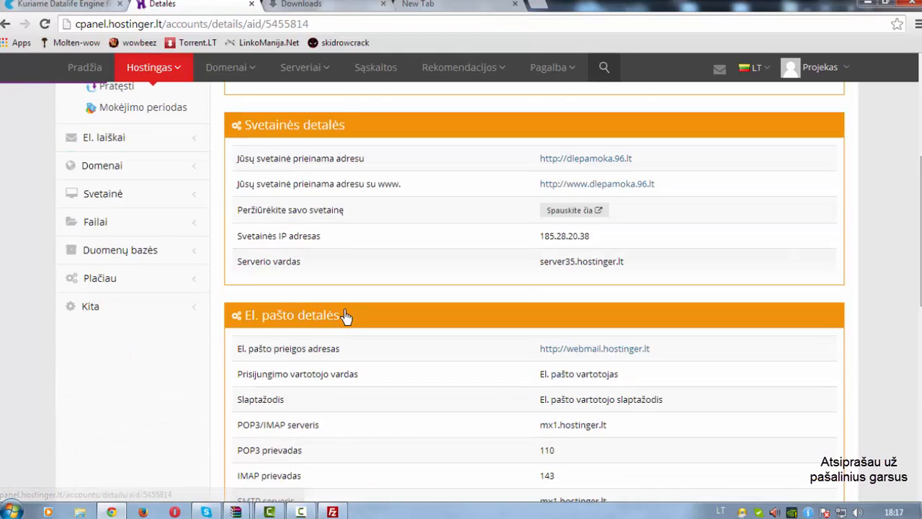
pyautogui.scroll(-3, 340, 328)
pyautogui.scroll(-2, 340, 327)
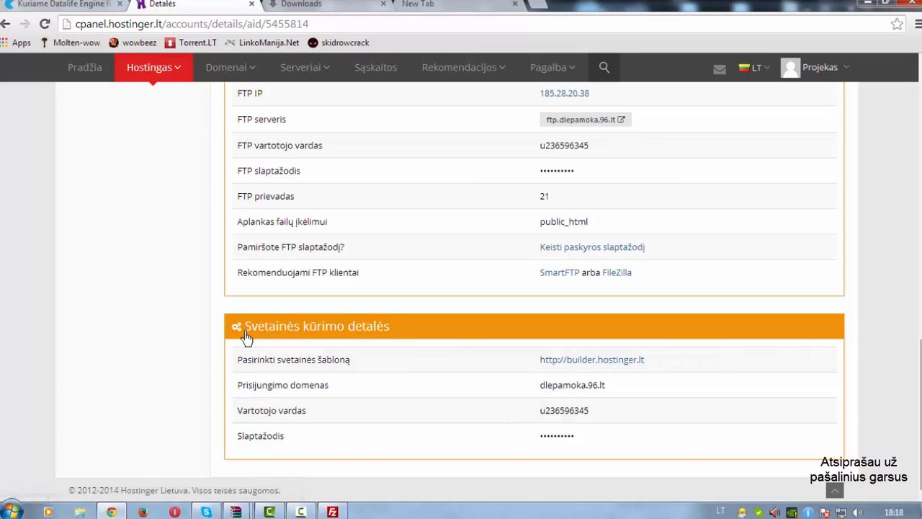
pyautogui.scroll(3, 356, 346)
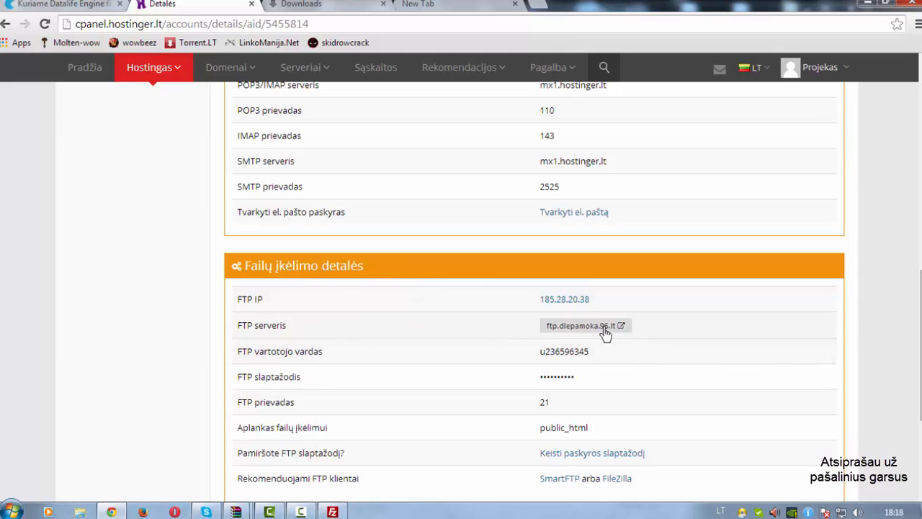
pyautogui.moveTo(589, 353); pyautogui.dragTo(536, 354)
pyautogui.click(350, 4)
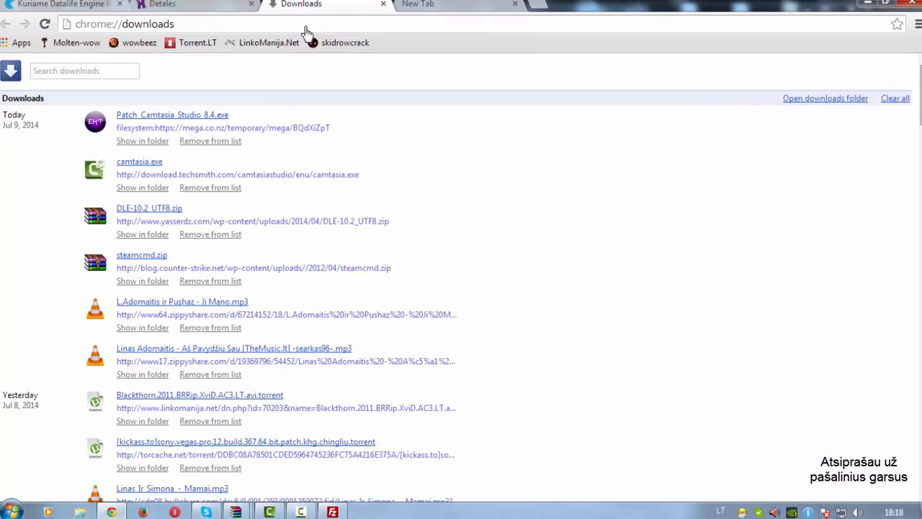
pyautogui.click(458, 4)
# Step: Paste the saved FTP password into FileZilla and connect to dlepamoka.96.lt
pyautogui.doubleClick(285, 27)
pyautogui.click(332, 510)
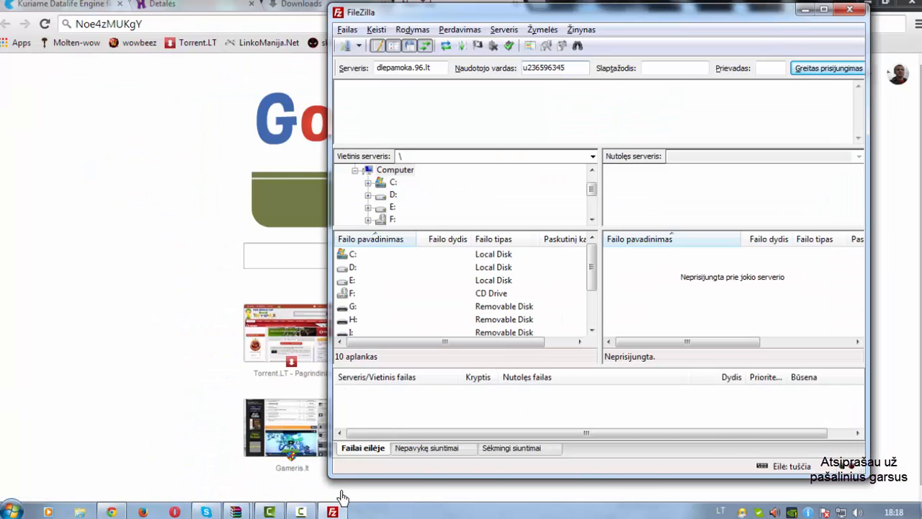
pyautogui.click(672, 72)
pyautogui.hotkey('ctrl', 'v')
pyautogui.press('Return')
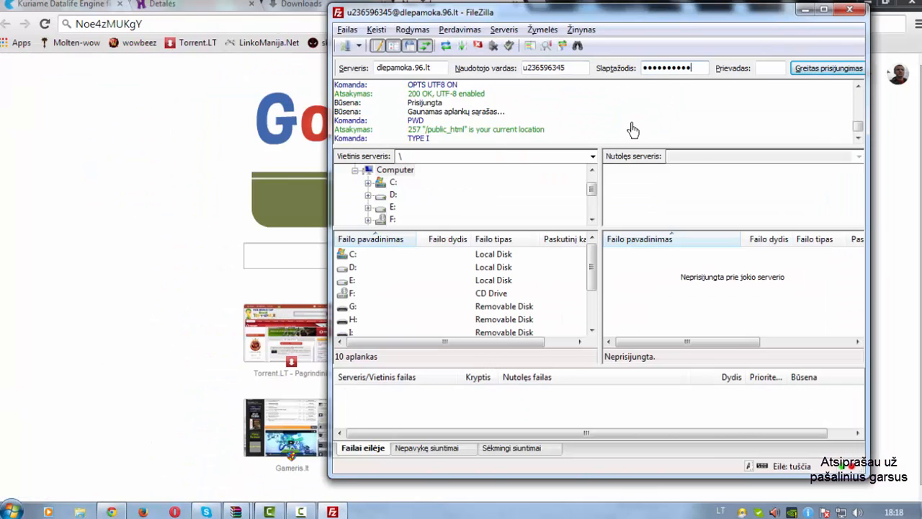
# Step: Delete .htaccess and default.php from the remote public_html folder
pyautogui.hotkey('ctrl', 'a')
pyautogui.press('Delete')
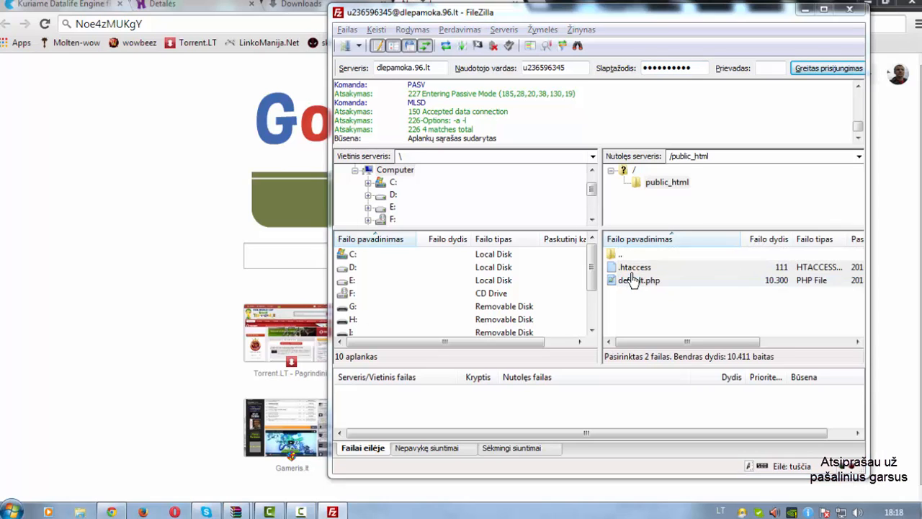
pyautogui.press('Return')
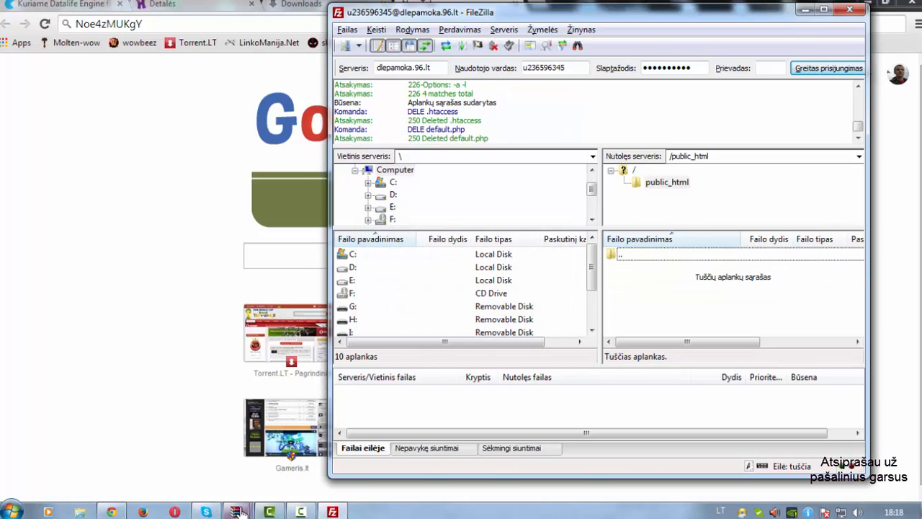
# Step: Close the duplicate archive window and dismiss WinRAR's licence reminder
pyautogui.moveTo(235, 511)
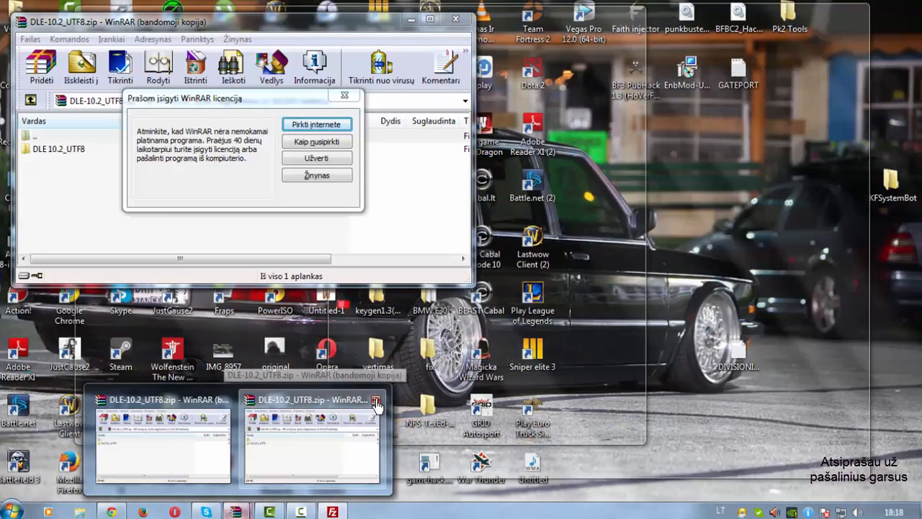
pyautogui.click(376, 401)
pyautogui.click(334, 159)
# Step: Browse the DLE 10.2_UTF8 archive's Documentation and Developer folders
pyautogui.doubleClick(31, 148)
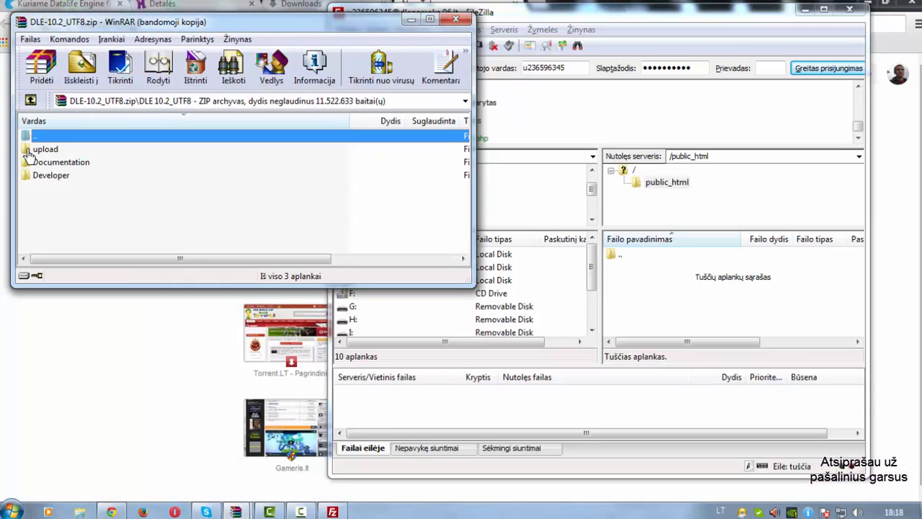
pyautogui.doubleClick(58, 163)
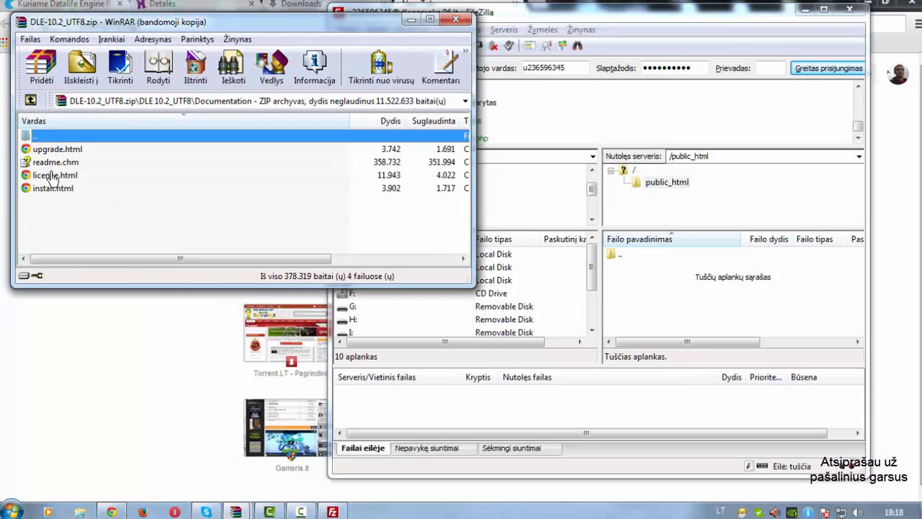
pyautogui.press('BackSpace')
pyautogui.press('Return')
pyautogui.press('BackSpace')
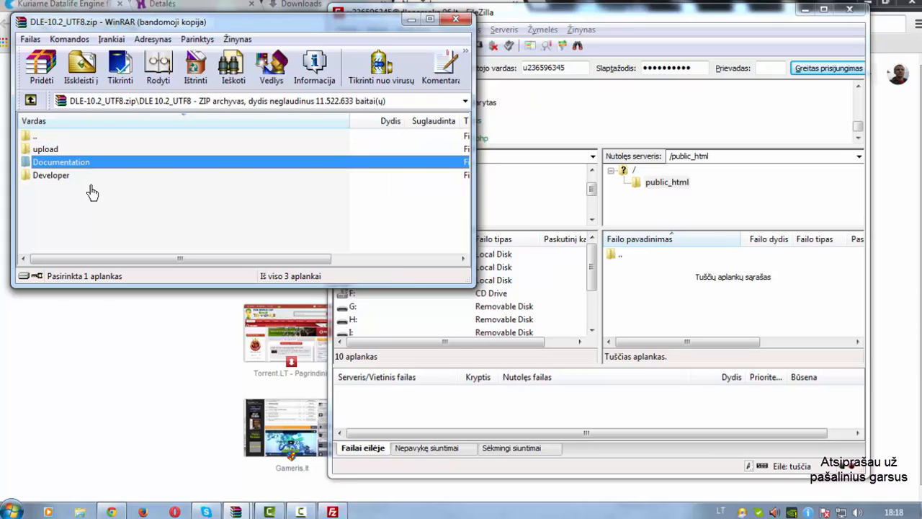
pyautogui.doubleClick(51, 175)
pyautogui.press('BackSpace')
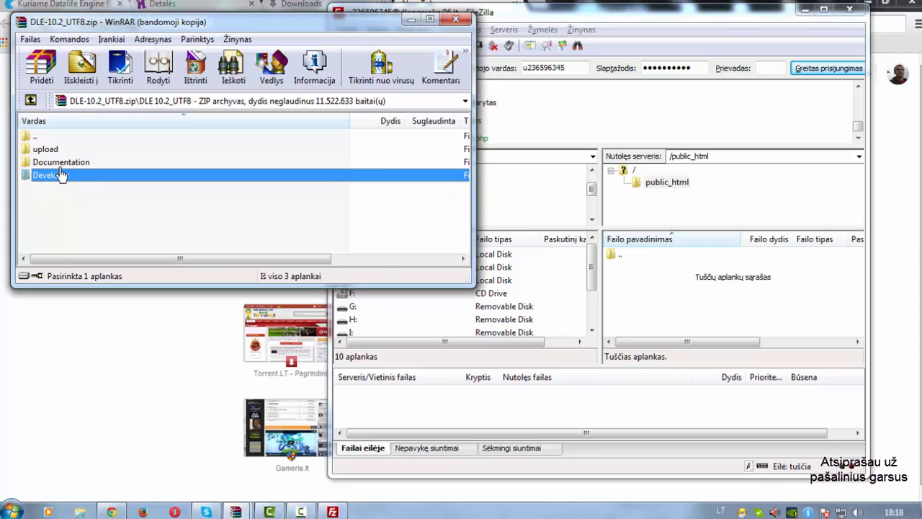
pyautogui.press('Up')
pyautogui.press('Return')
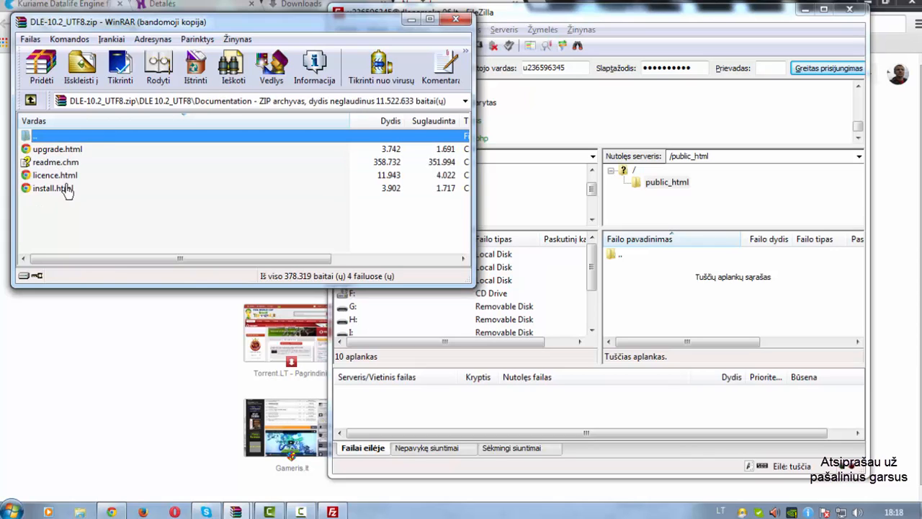
pyautogui.press('BackSpace')
# Step: Select all six folders and six files in the upload folder and enlarge the window
pyautogui.press('Up')
pyautogui.press('Return')
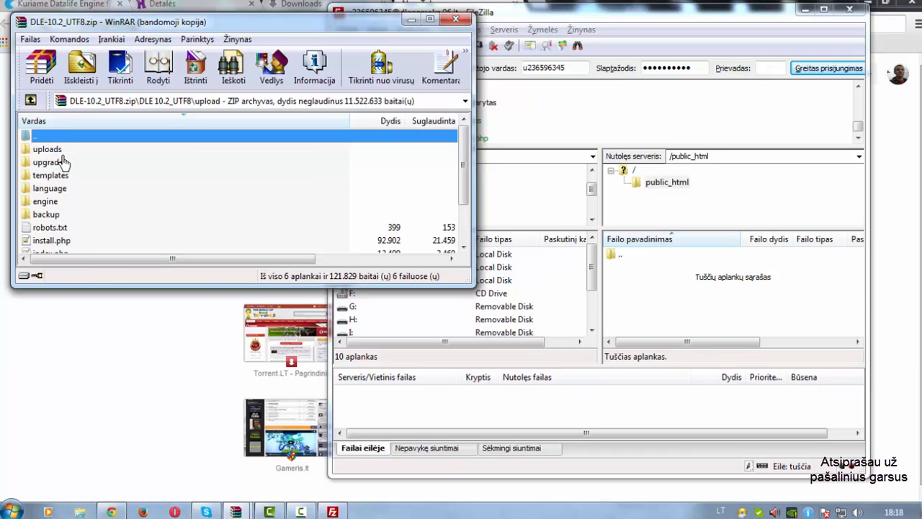
pyautogui.press('BackSpace')
pyautogui.doubleClick(70, 151)
pyautogui.press('BackSpace')
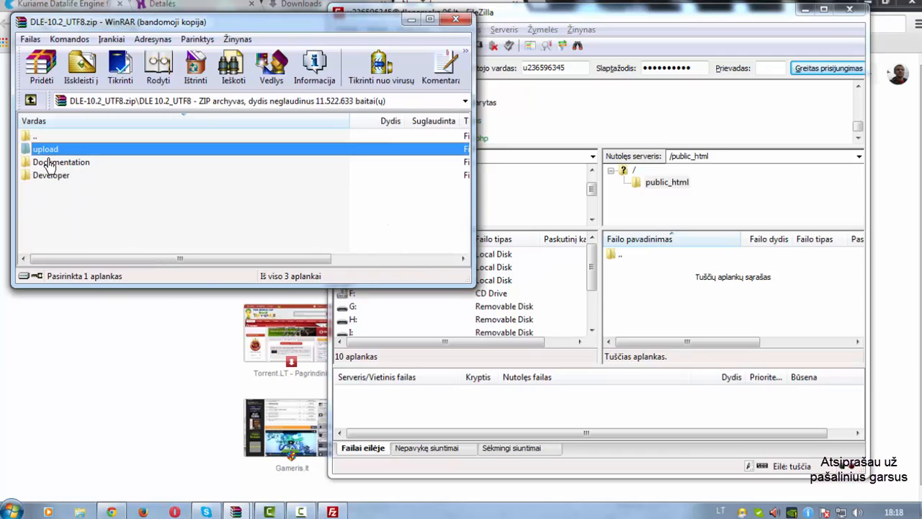
pyautogui.press('Return')
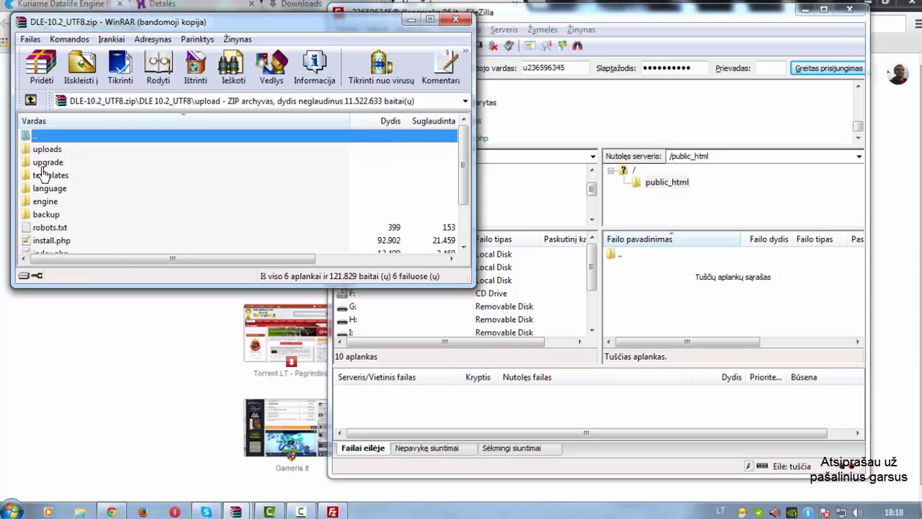
pyautogui.hotkey('ctrl', 'a')
pyautogui.scroll(-2, 76, 185)
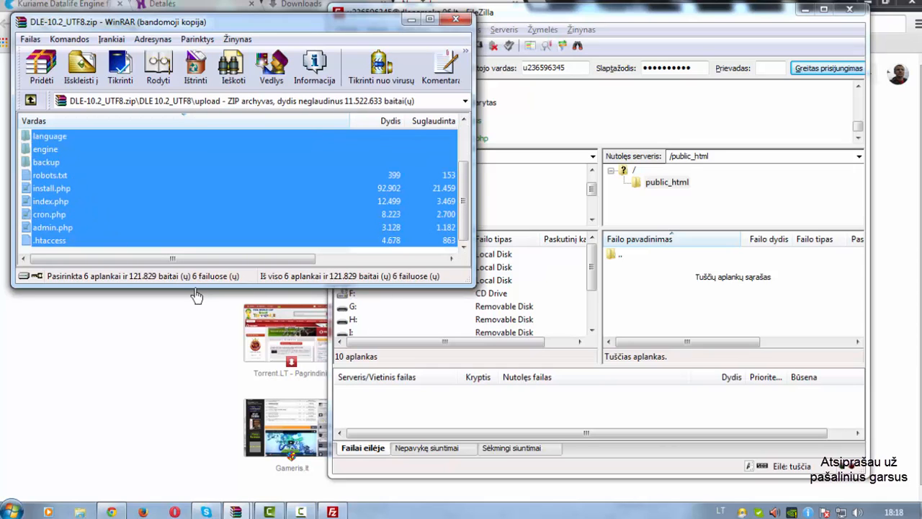
pyautogui.moveTo(194, 288); pyautogui.dragTo(137, 408)
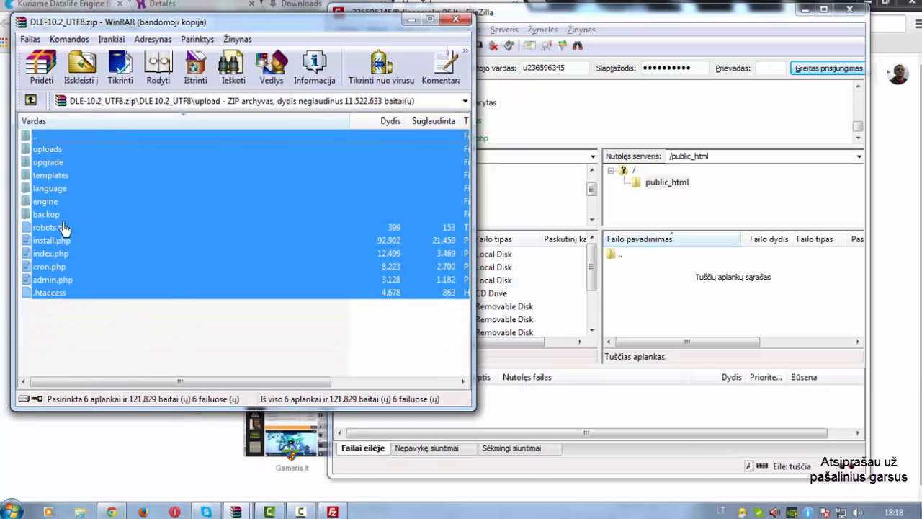
# Step: Drag the selected DLE upload files from WinRAR into FileZilla's remote /public_html pane
pyautogui.moveTo(329, 477); pyautogui.dragTo(634, 317)
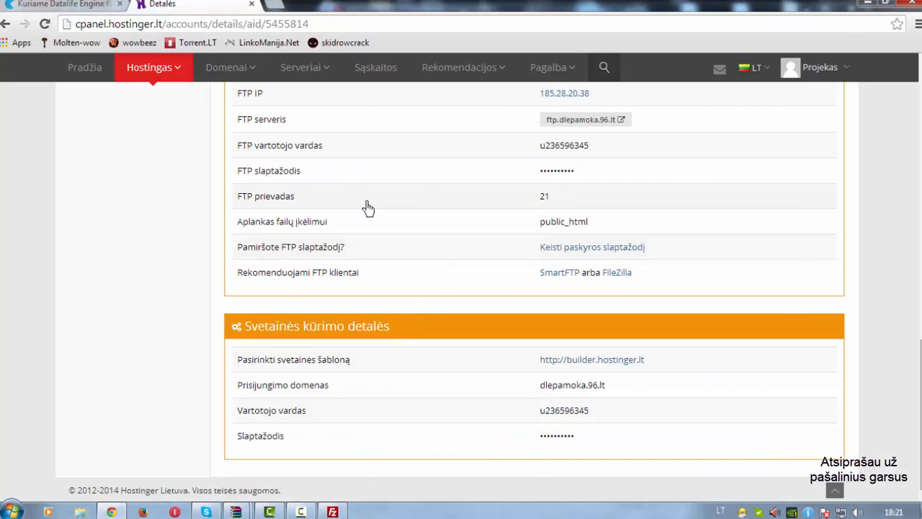
# Step: Open a new Chrome tab showing the Google start page
pyautogui.click(272, 6)
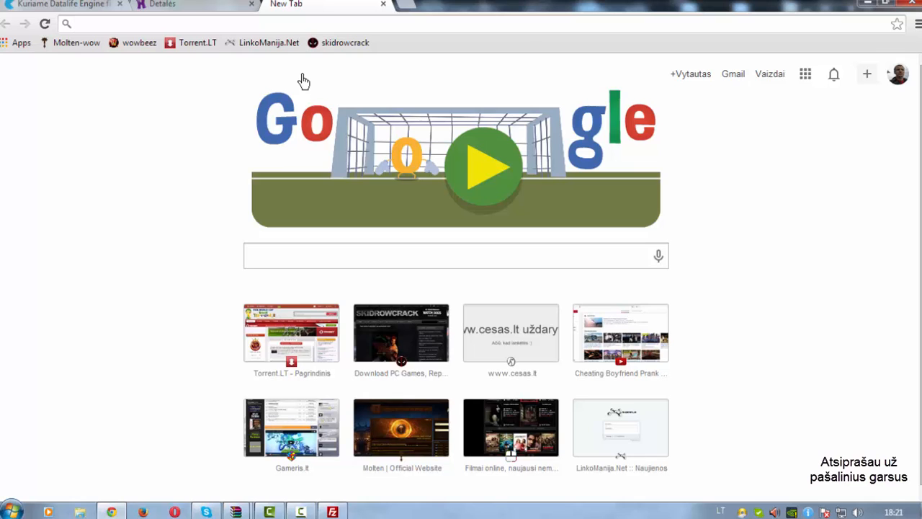
# Step: Go to translate.google.lt in a new tab via the 'tran' address-bar suggestion
pyautogui.hotkey('ctrl', 't')
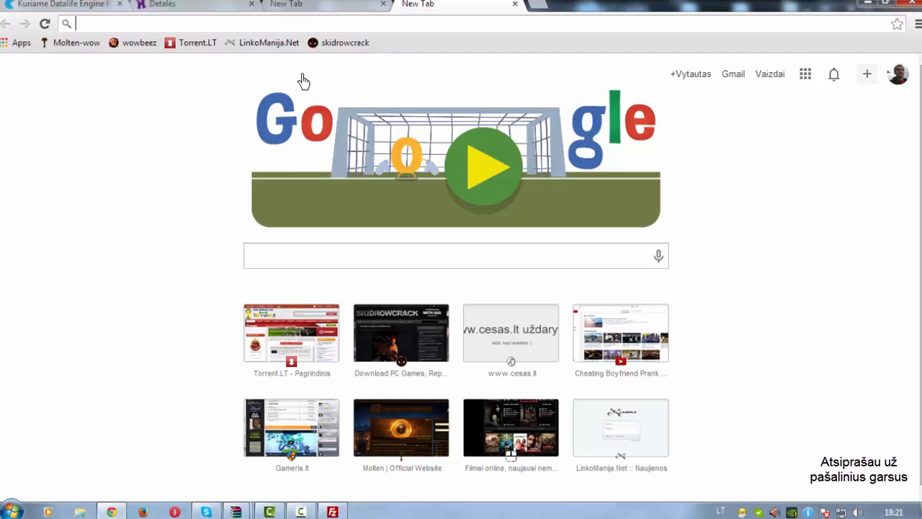
pyautogui.write('translate.google.lt')
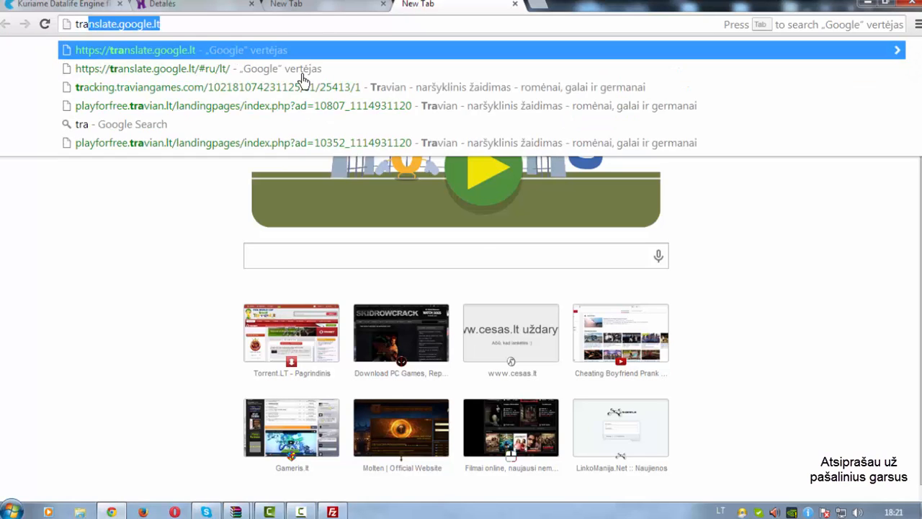
pyautogui.press('Return')
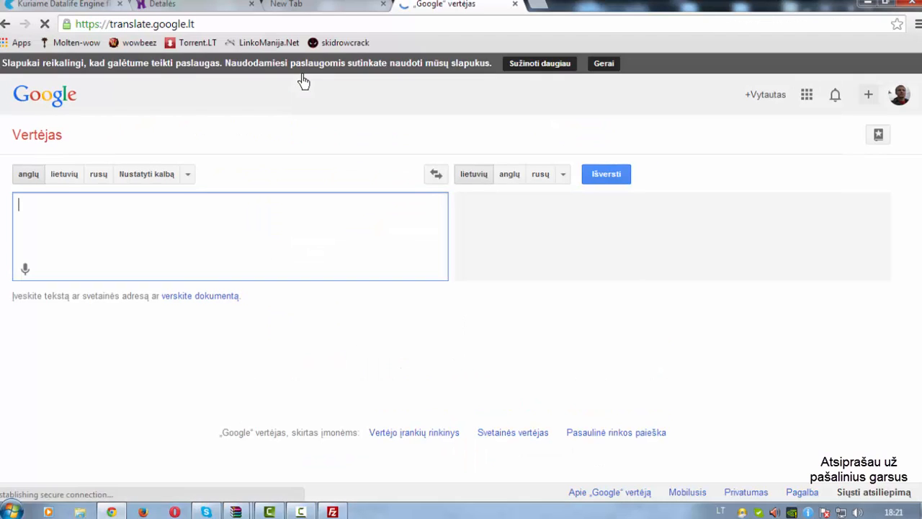
# Step: Translate 'Dle templates' from English to Russian in Google Translate
pyautogui.click(81, 176)
pyautogui.click(32, 178)
pyautogui.click(540, 178)
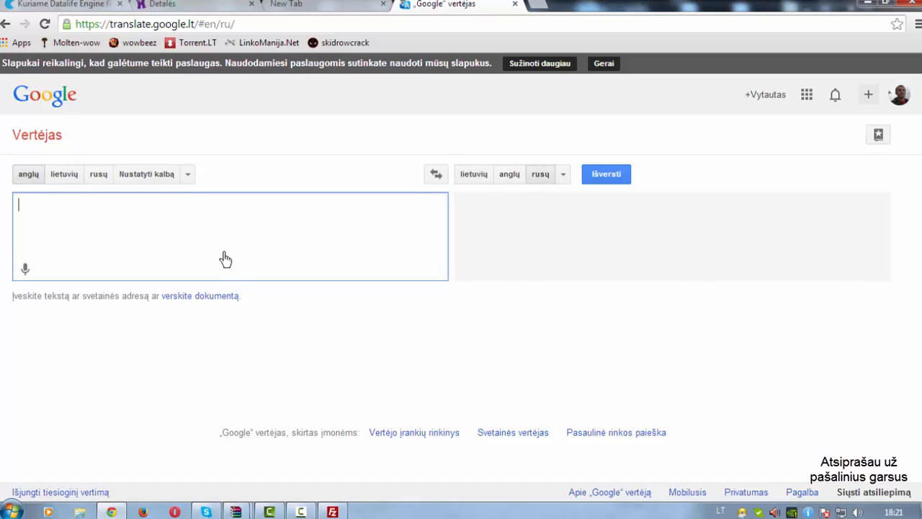
pyautogui.write('Dle tem')
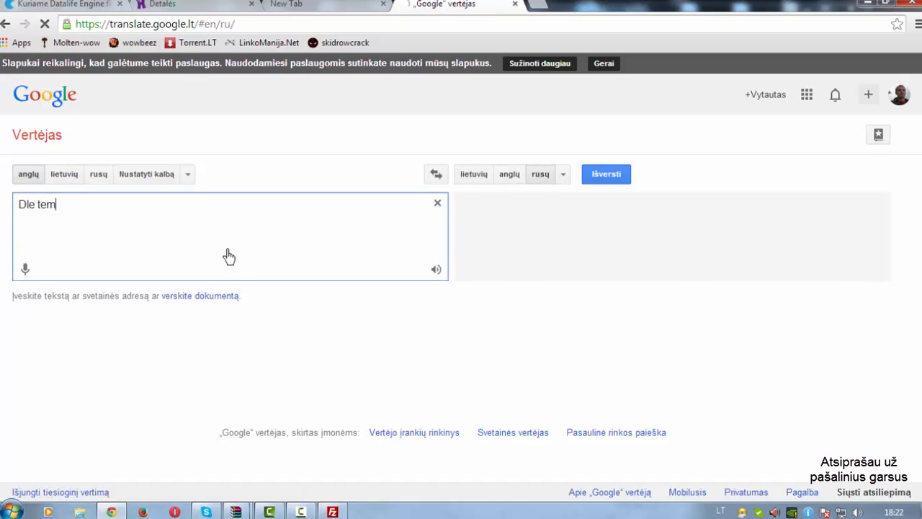
pyautogui.write('plates')
# Step: Search the Russian translation 'DLE шаблоны' in a new tab, then close that tab
pyautogui.doubleClick(511, 221)
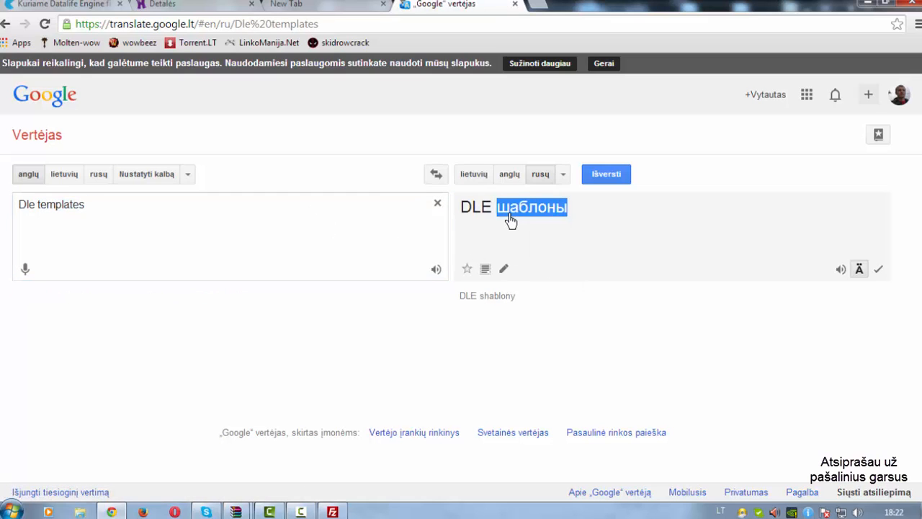
pyautogui.tripleClick(535, 212)
pyautogui.hotkey('ctrl', 'c')
pyautogui.hotkey('ctrl', 't')
pyautogui.hotkey('ctrl', 'v')
pyautogui.press('Return')
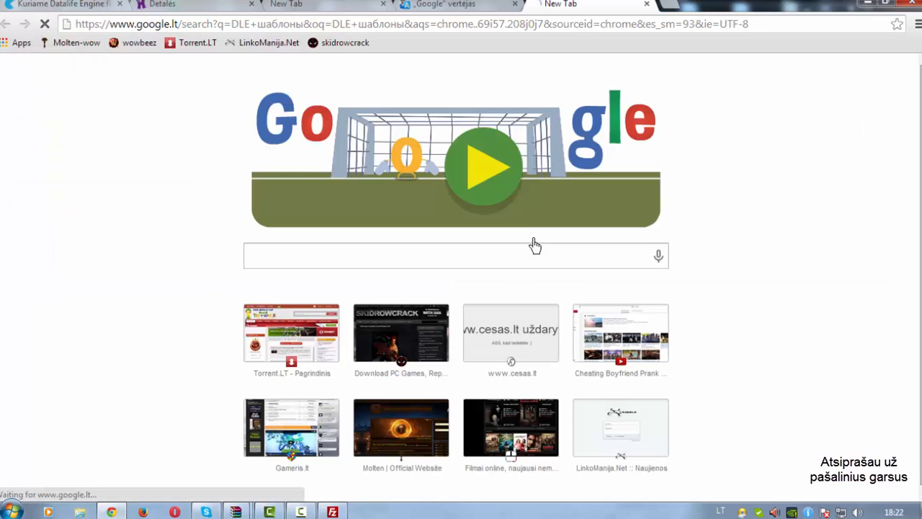
pyautogui.hotkey('ctrl', 'w')
# Step: Search Google for the transliteration 'DLE shablony' in a new tab
pyautogui.tripleClick(494, 309)
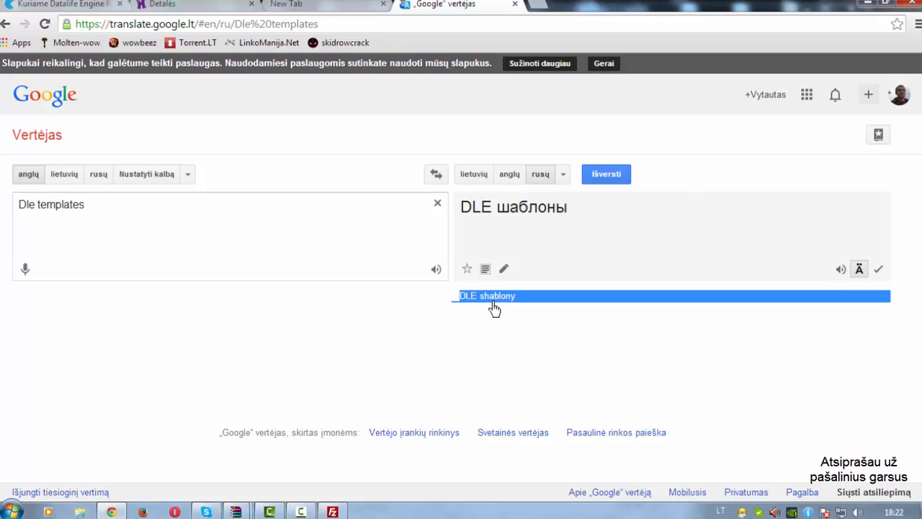
pyautogui.hotkey('ctrl', 'c')
pyautogui.hotkey('ctrl', 't')
pyautogui.hotkey('ctrl', 'v')
pyautogui.press('Return')
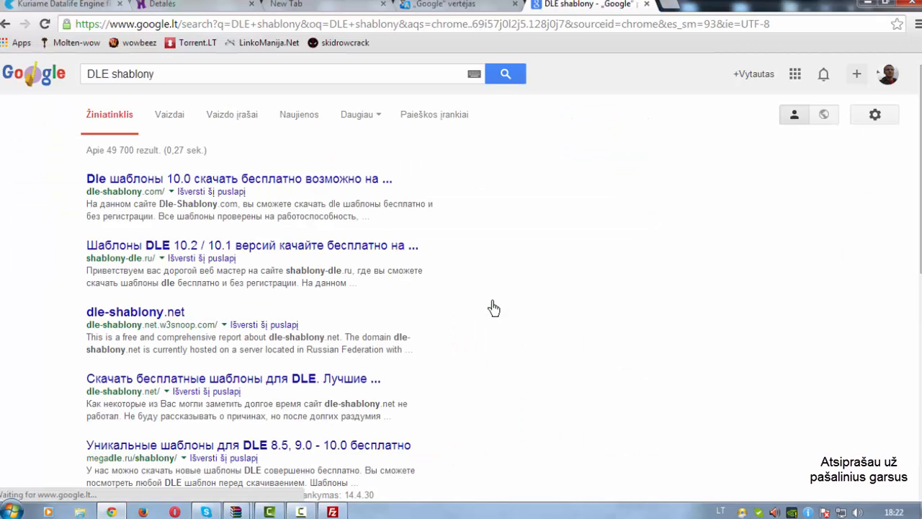
# Step: Open the dle-shablony.com result and glance down its front page
pyautogui.click(216, 179)
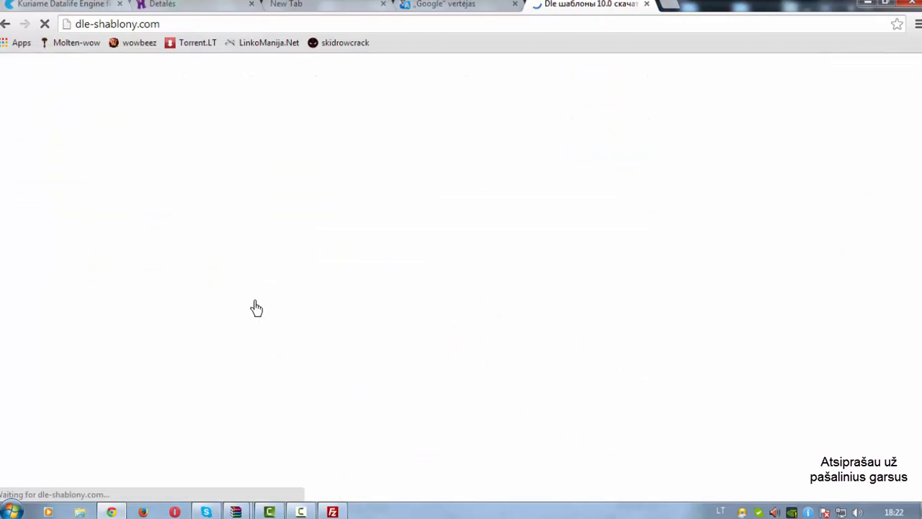
pyautogui.scroll(-6, 294, 319)
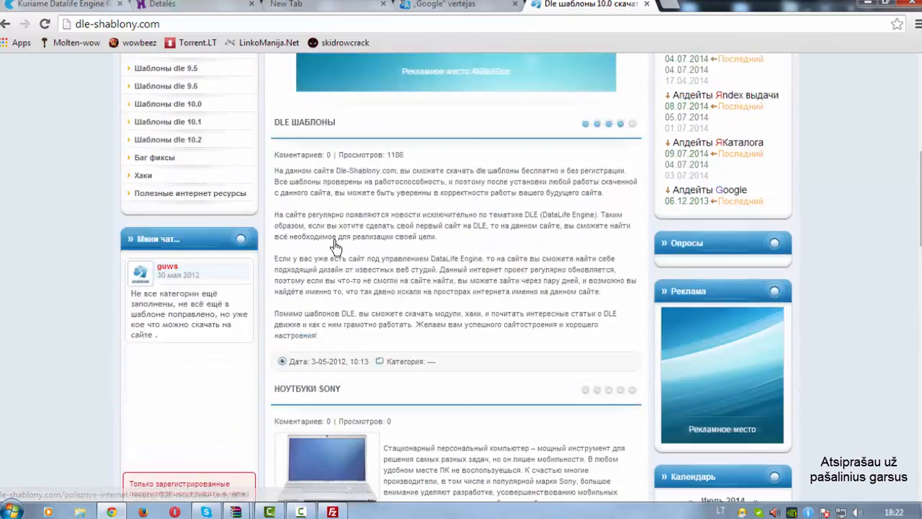
pyautogui.scroll(6, 335, 247)
# Step: Check the browser downloads list, then return to the DLE templates site
pyautogui.click(286, 3)
pyautogui.click(162, 3)
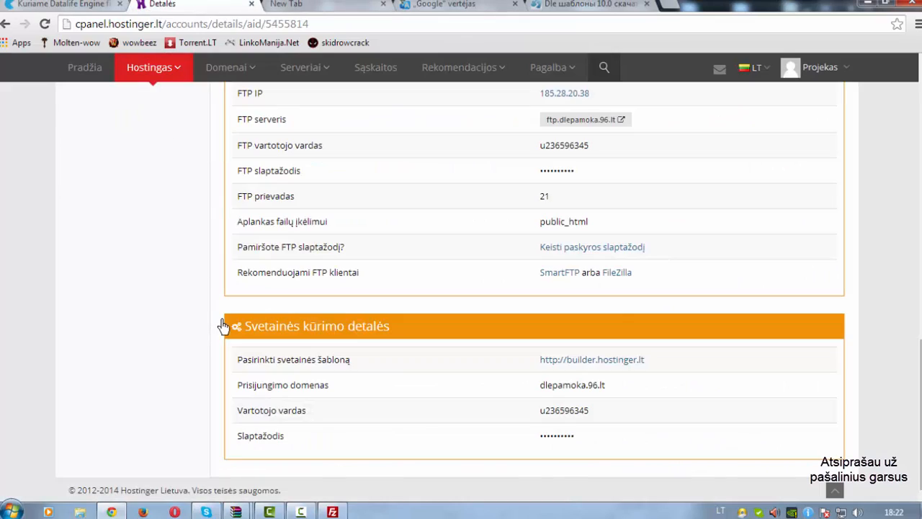
pyautogui.hotkey('ctrl', 'j')
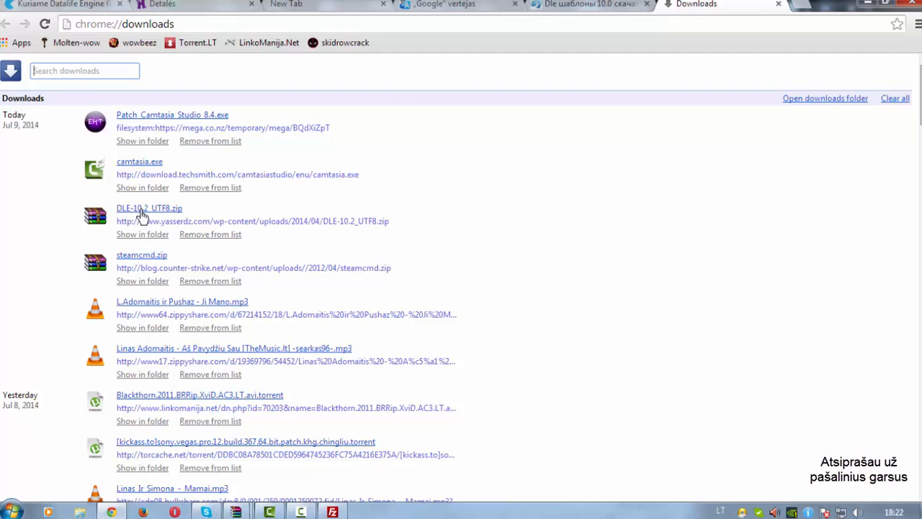
pyautogui.hotkey('ctrl', 'w')
pyautogui.hotkey('ctrl', '5')
# Step: Scroll through the dle-shablony.com posts, selecting text in the laptop post
pyautogui.scroll(2, 341, 198)
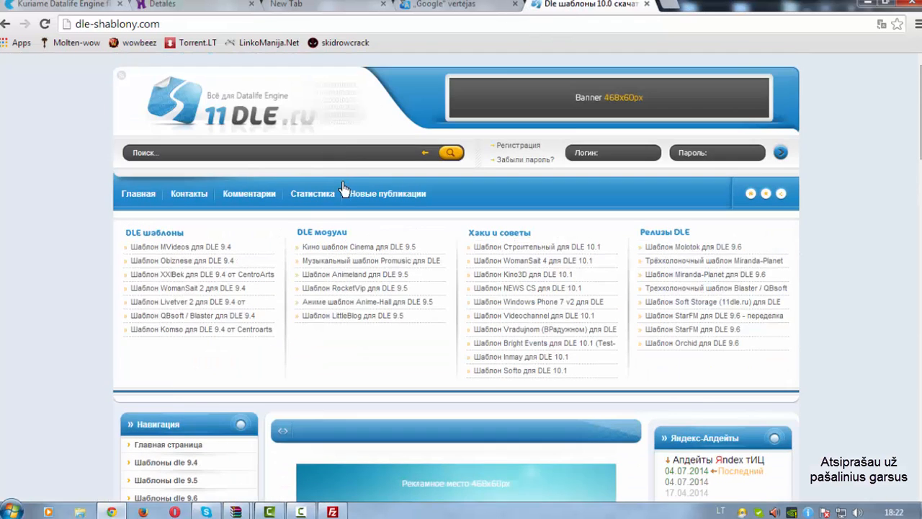
pyautogui.scroll(-2, 341, 199)
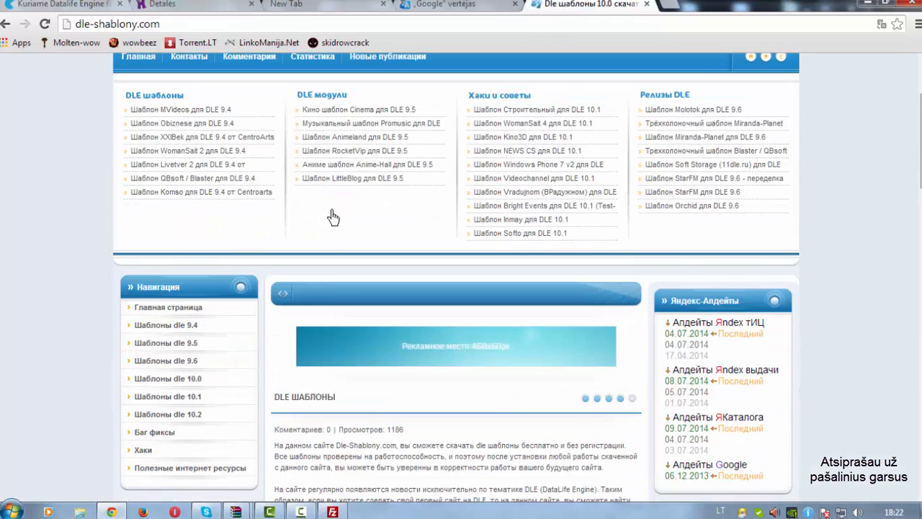
pyautogui.scroll(-4, 333, 218)
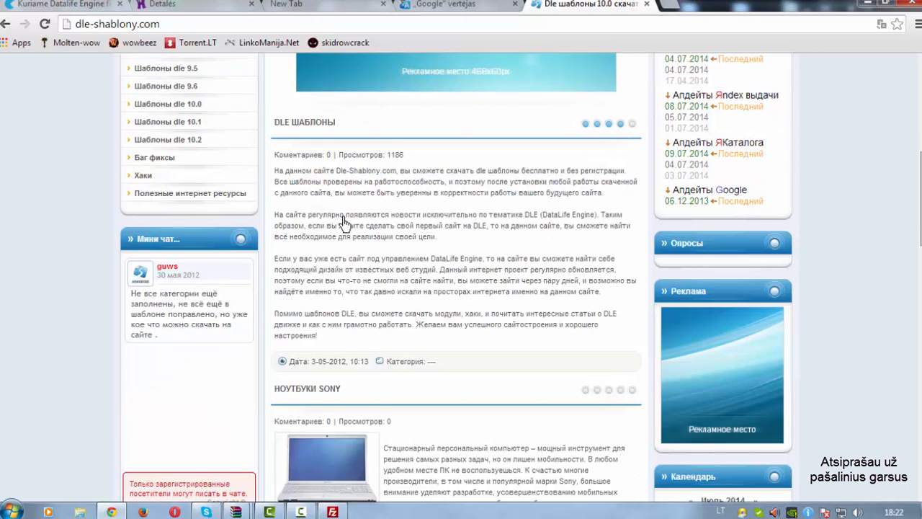
pyautogui.scroll(-1, 344, 225)
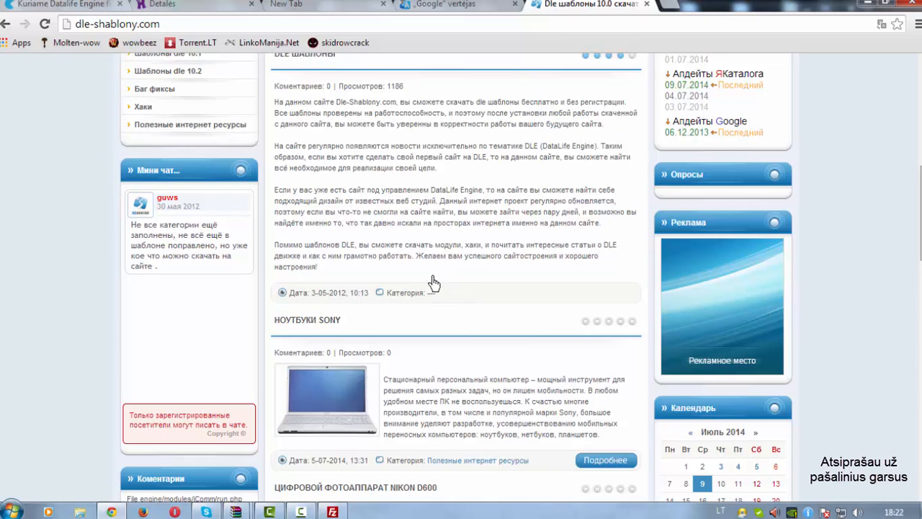
pyautogui.moveTo(394, 280); pyautogui.dragTo(277, 298)
pyautogui.click(274, 298)
pyautogui.scroll(-3, 274, 298)
pyautogui.scroll(-2, 276, 298)
pyautogui.scroll(-2, 277, 297)
pyautogui.scroll(2, 281, 297)
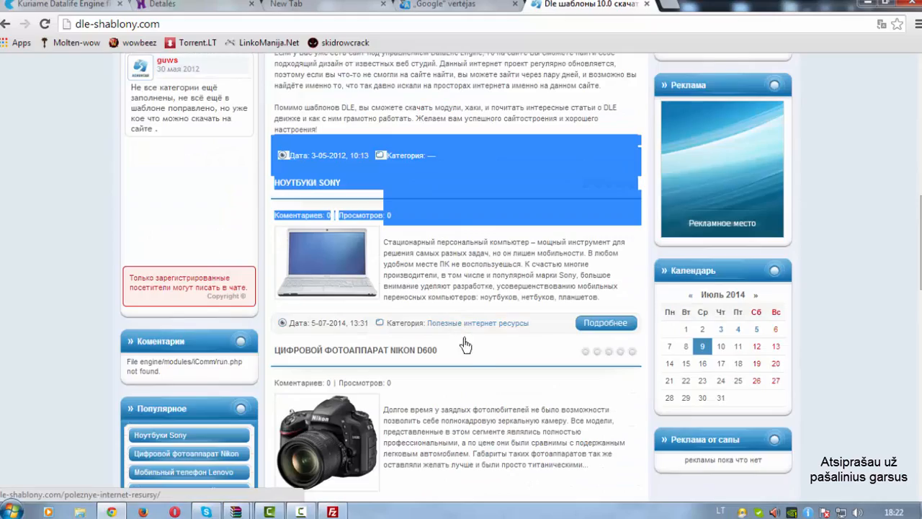
pyautogui.doubleClick(468, 306)
pyautogui.scroll(2, 478, 305)
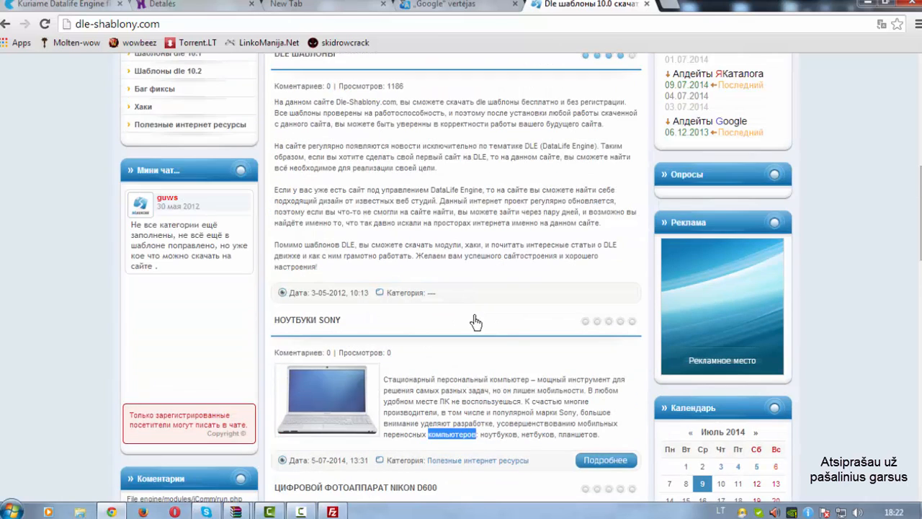
pyautogui.tripleClick(448, 381)
# Step: Close the empty new tab and select the FTP username on the Hostinger FTP page
pyautogui.click(431, 5)
pyautogui.click(319, 5)
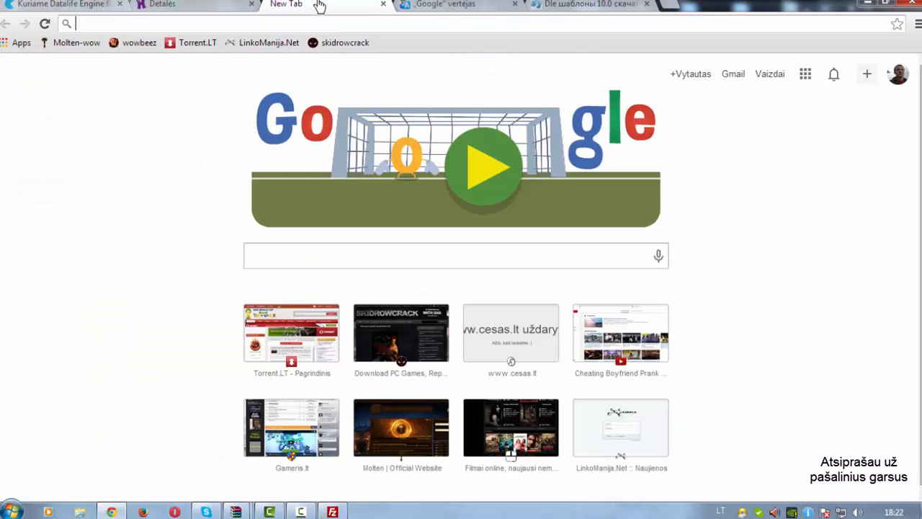
pyautogui.click(383, 5)
pyautogui.click(165, 6)
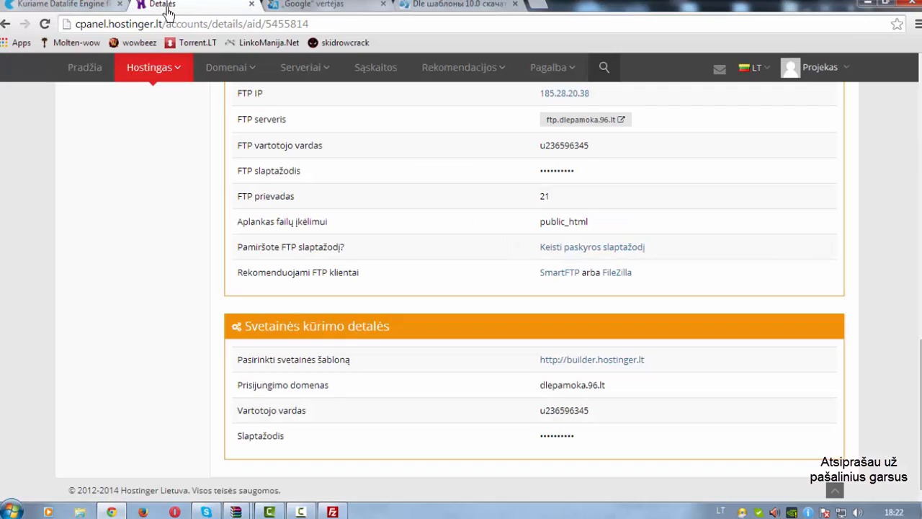
pyautogui.tripleClick(589, 160)
pyautogui.moveTo(591, 148); pyautogui.dragTo(534, 142)
pyautogui.click(112, 7)
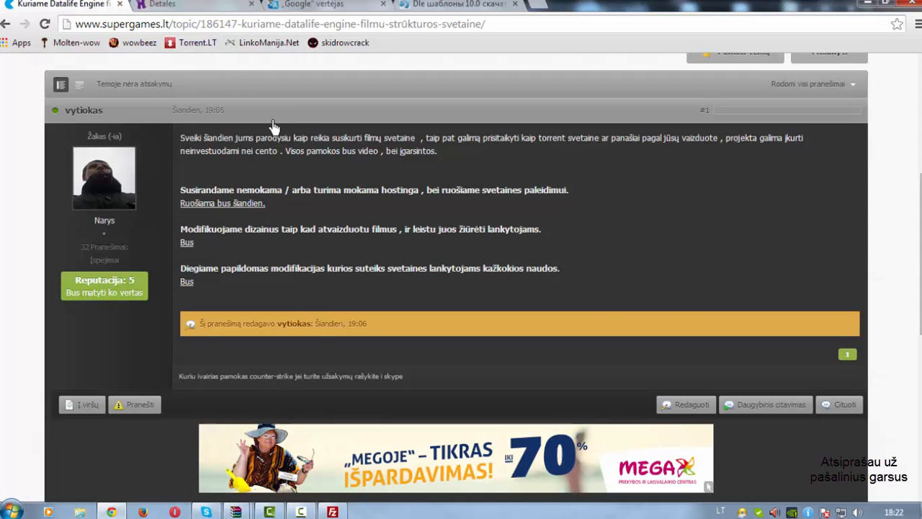
pyautogui.click(338, 6)
pyautogui.click(468, 5)
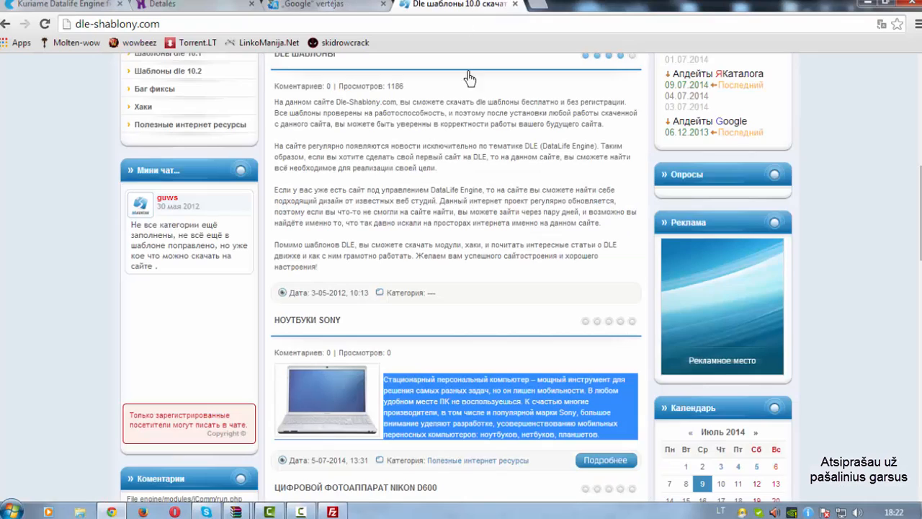
# Step: Recheck the downloads list and bring FileZilla forward to check the DLE upload
pyautogui.scroll(4, 506, 184)
pyautogui.scroll(-9, 505, 184)
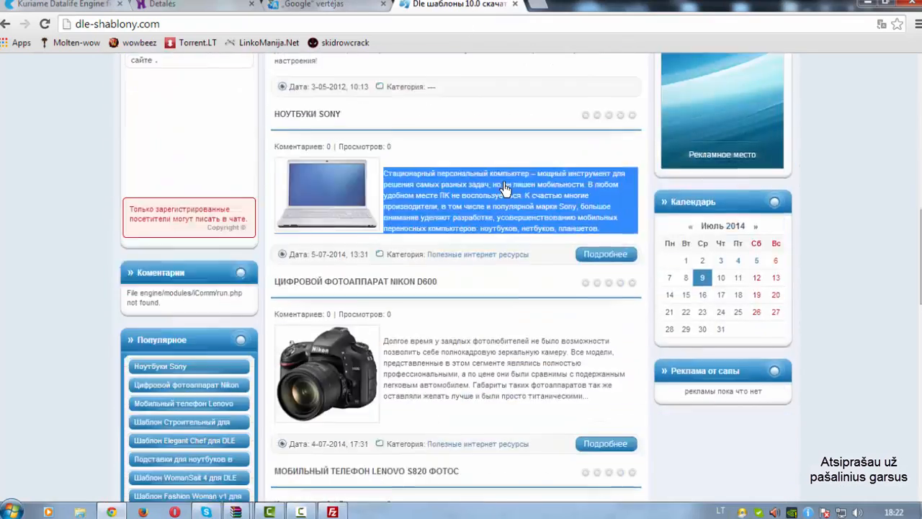
pyautogui.scroll(4, 504, 189)
pyautogui.hotkey('ctrl', 'j')
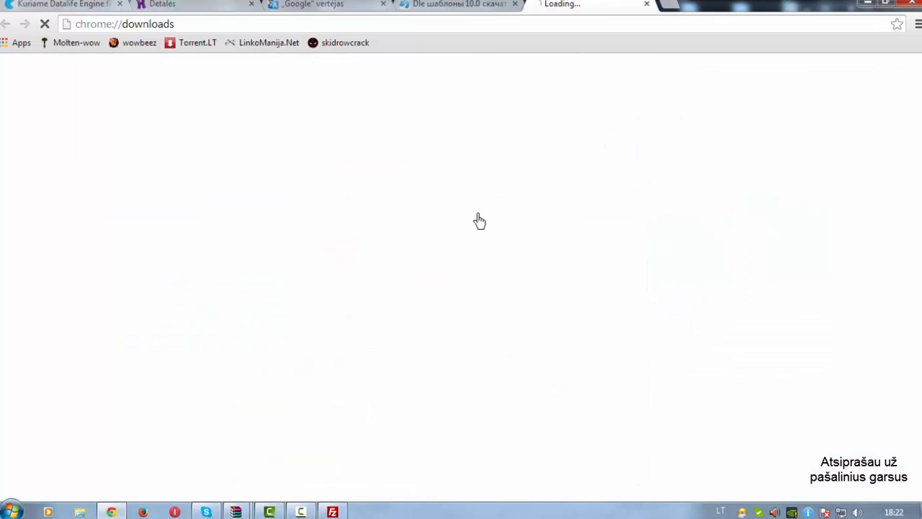
pyautogui.hotkey('ctrl', 'w')
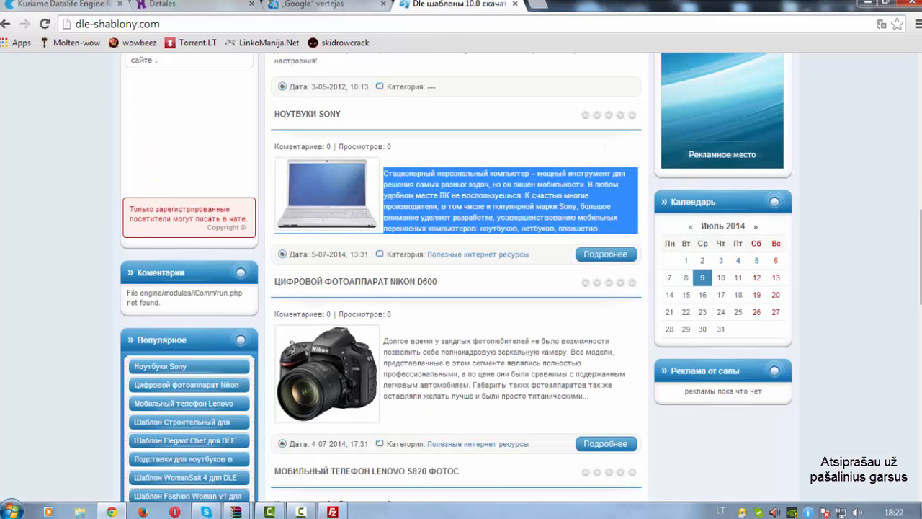
pyautogui.click(332, 512)
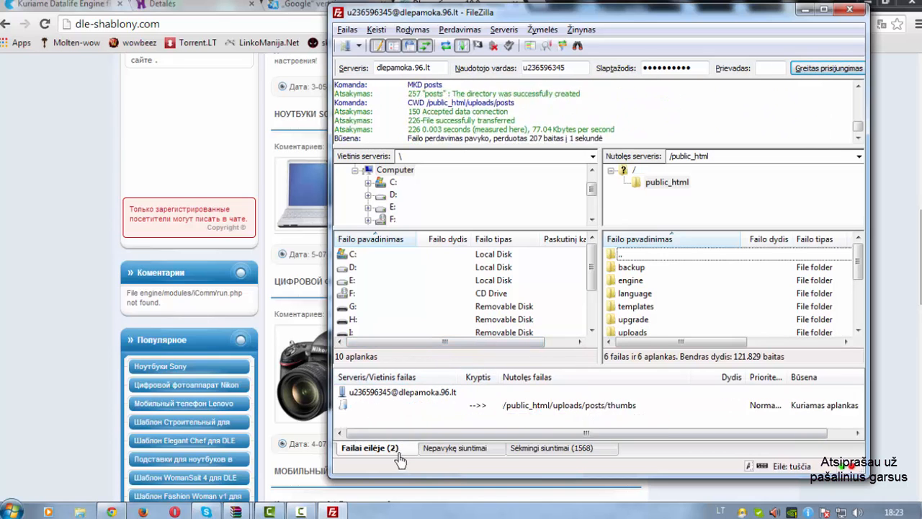
pyautogui.click(312, 5)
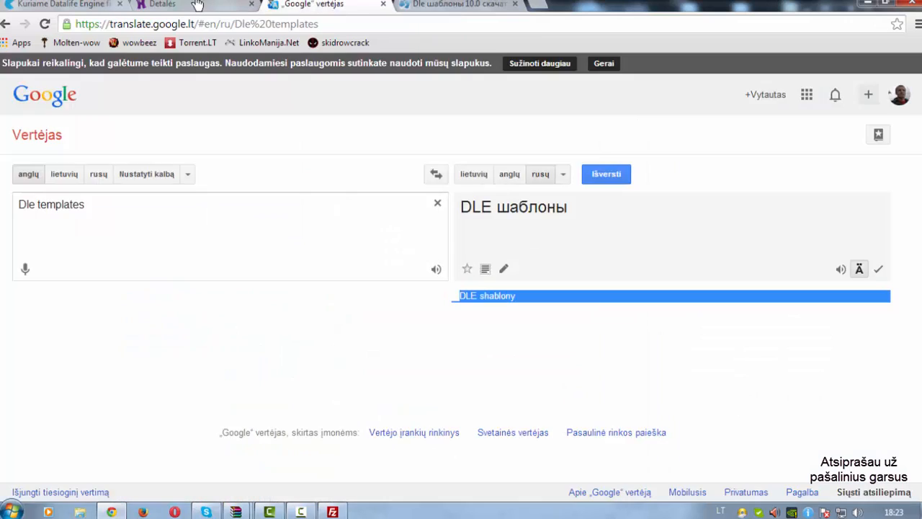
pyautogui.click(199, 5)
pyautogui.click(597, 124)
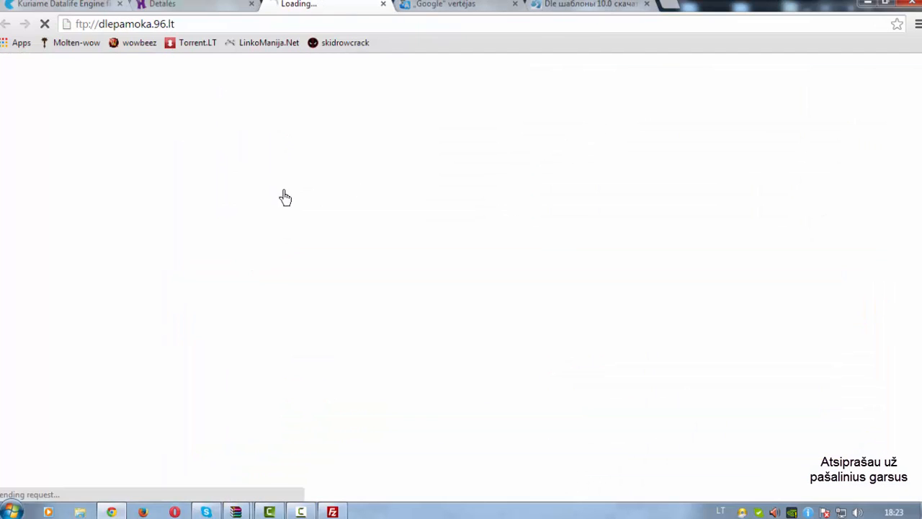
pyautogui.click(383, 4)
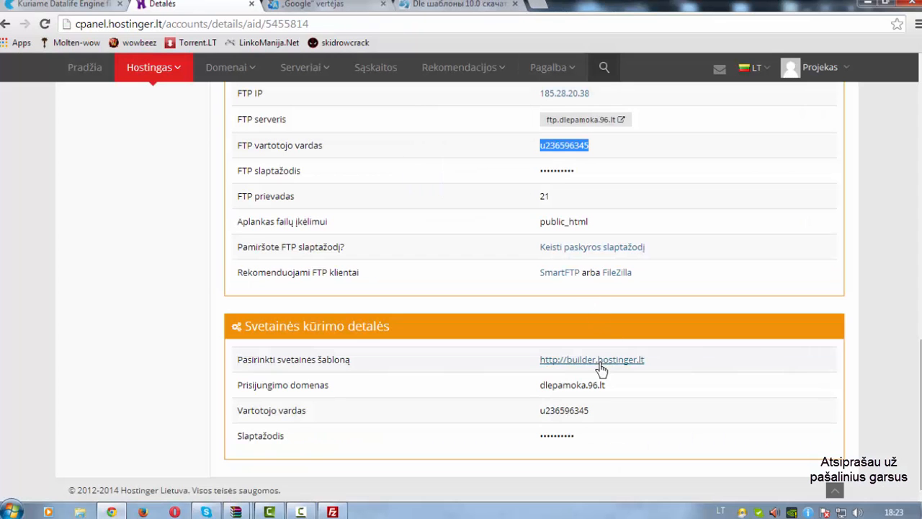
pyautogui.scroll(3, 597, 357)
pyautogui.scroll(6, 597, 346)
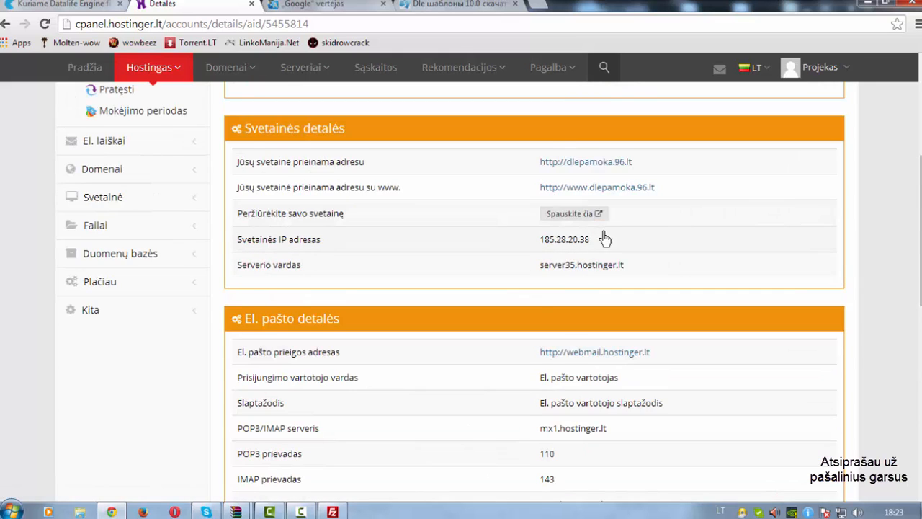
pyautogui.click(607, 225)
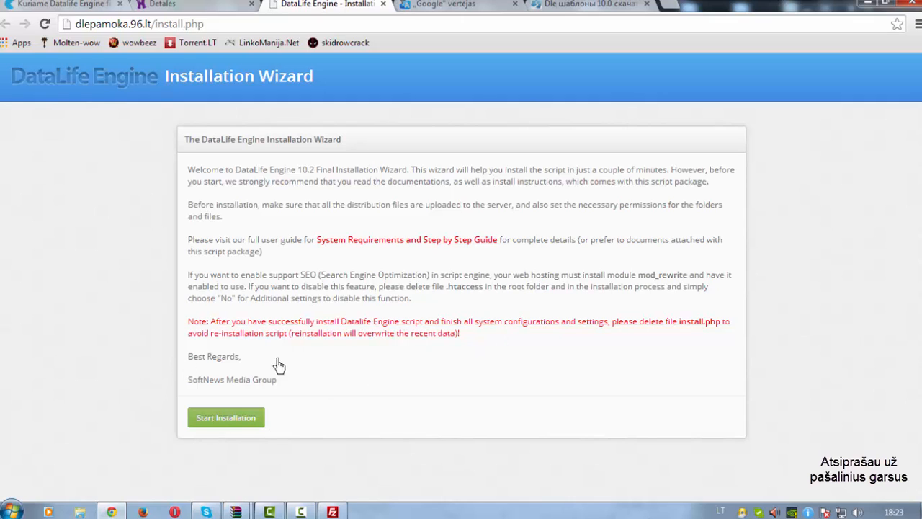
# Step: Start the DataLife Engine installation and accept the licence agreement
pyautogui.click(222, 422)
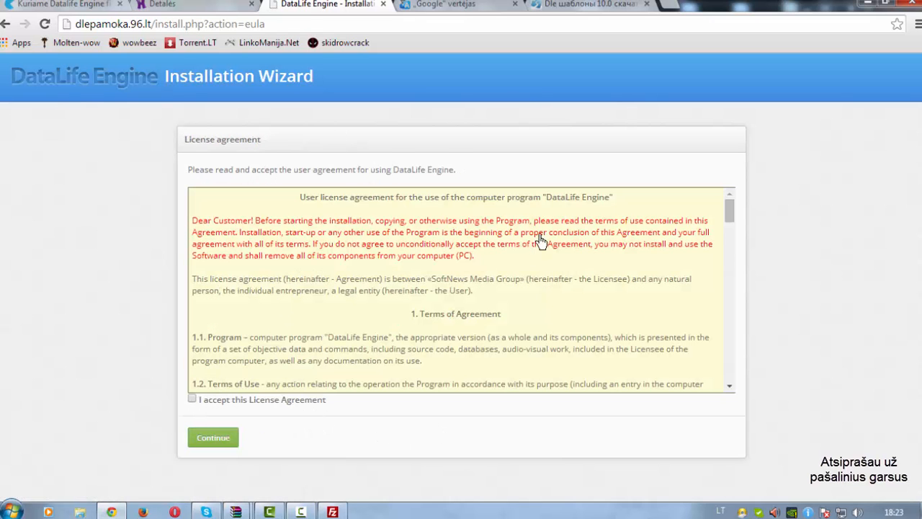
pyautogui.scroll(-14, 540, 242)
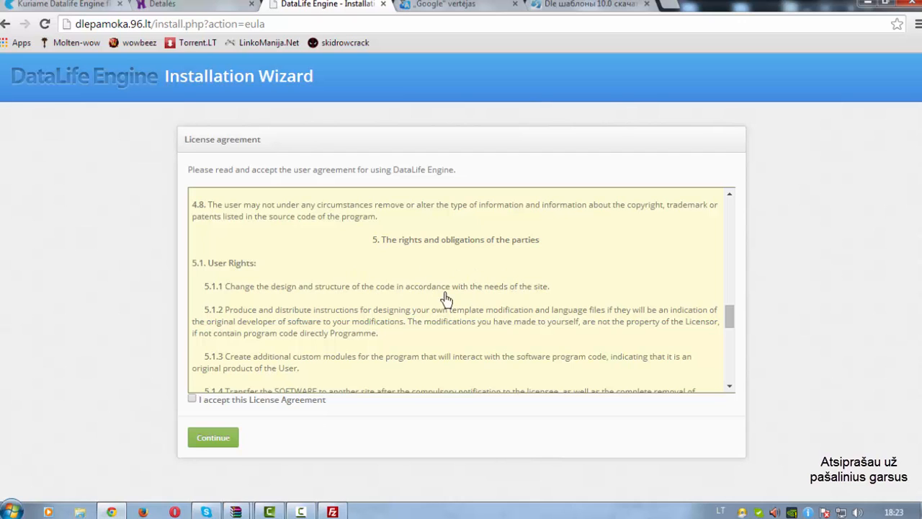
pyautogui.scroll(4, 490, 271)
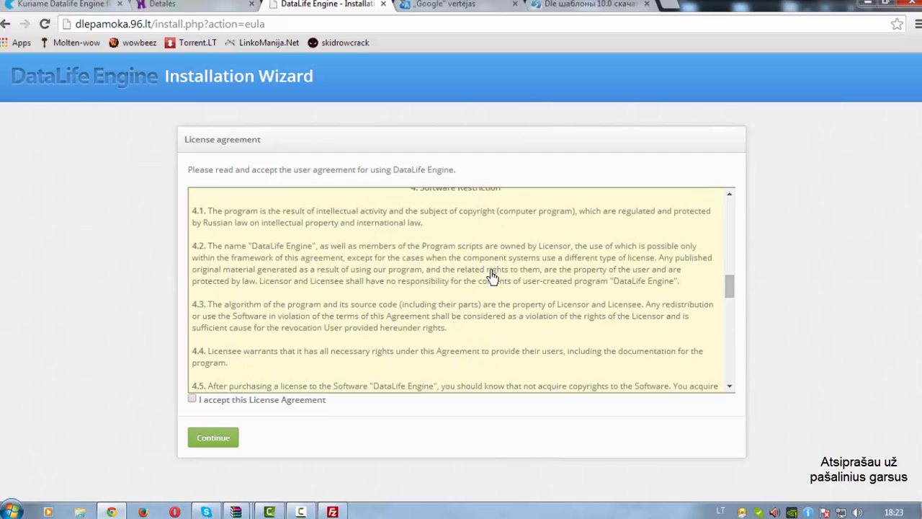
pyautogui.scroll(-10, 453, 290)
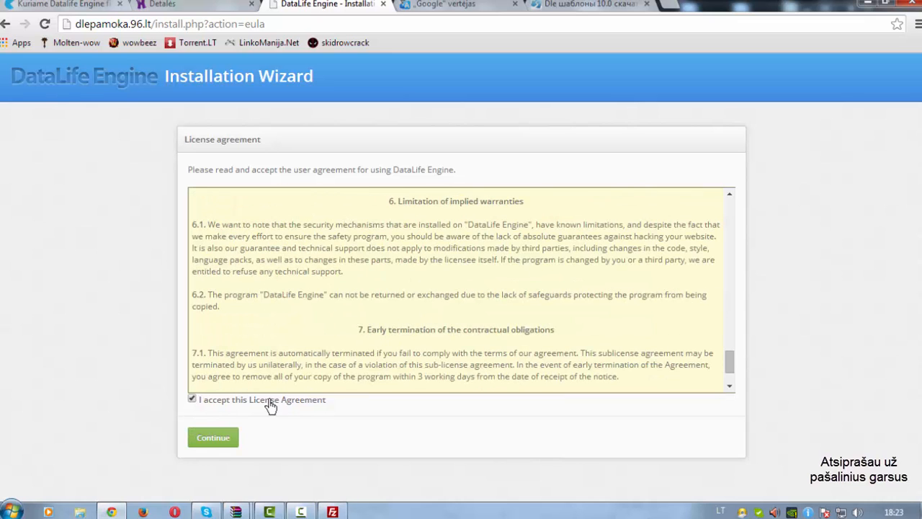
pyautogui.click(218, 437)
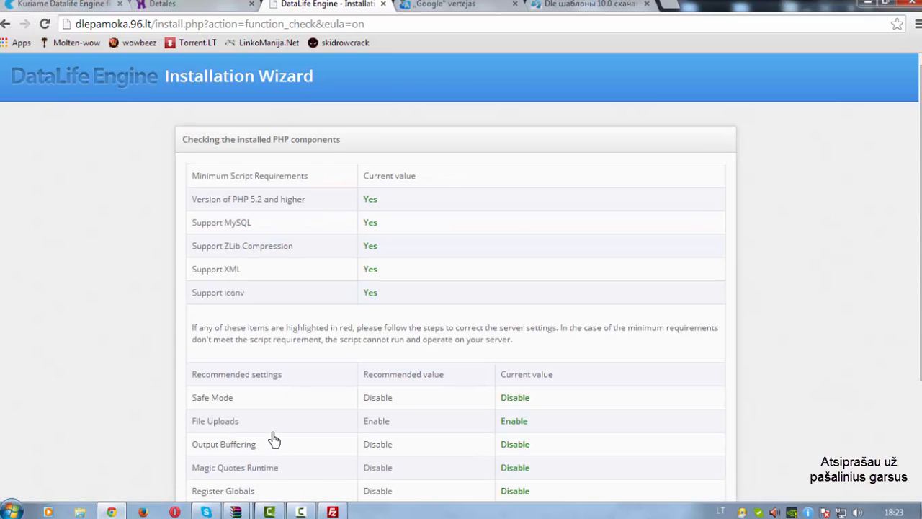
# Step: Pass the PHP components check and the folder CHMOD permission check
pyautogui.scroll(-2, 308, 427)
pyautogui.scroll(-1, 309, 428)
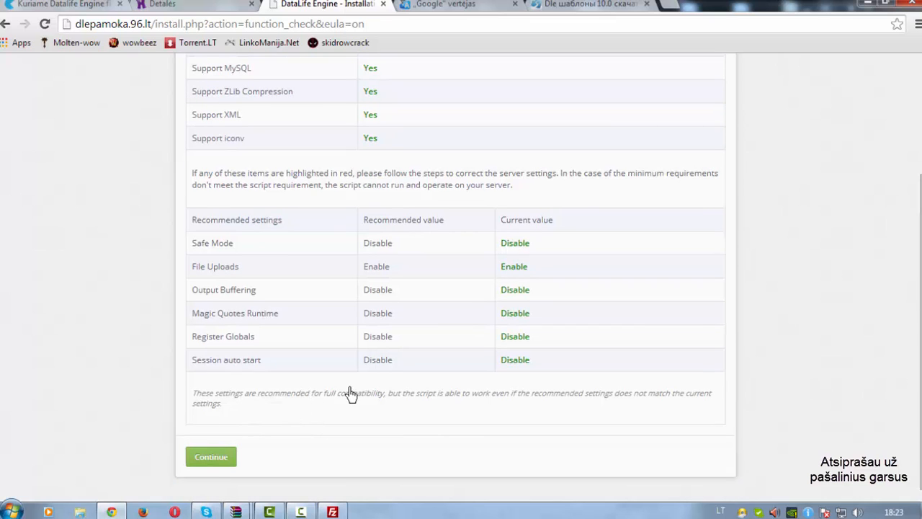
pyautogui.click(209, 461)
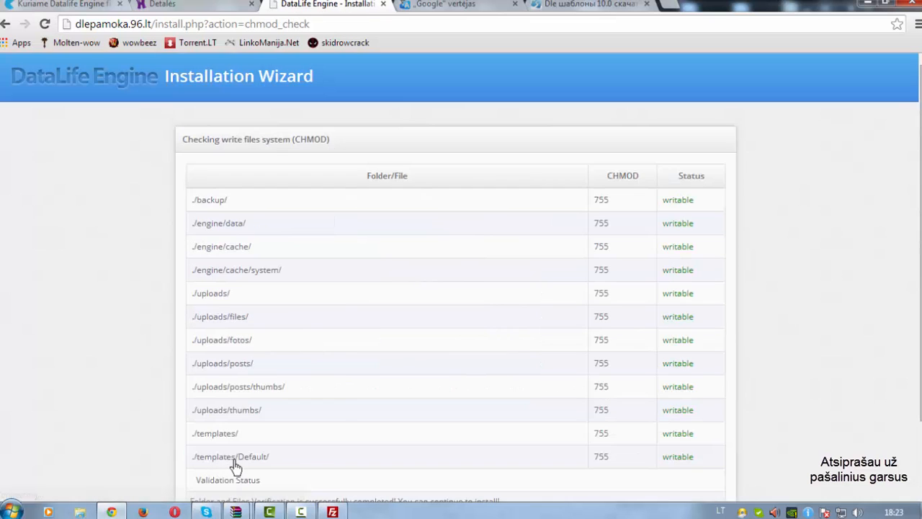
pyautogui.scroll(-2, 288, 447)
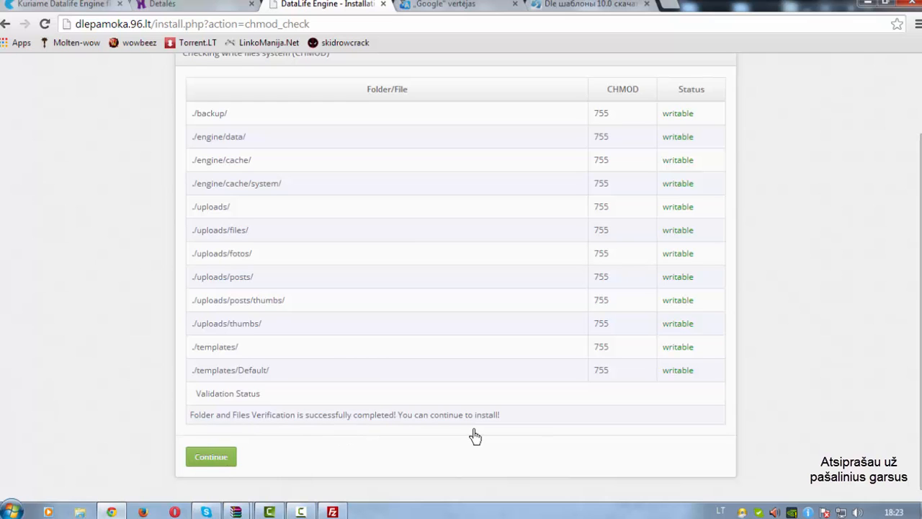
pyautogui.click(212, 457)
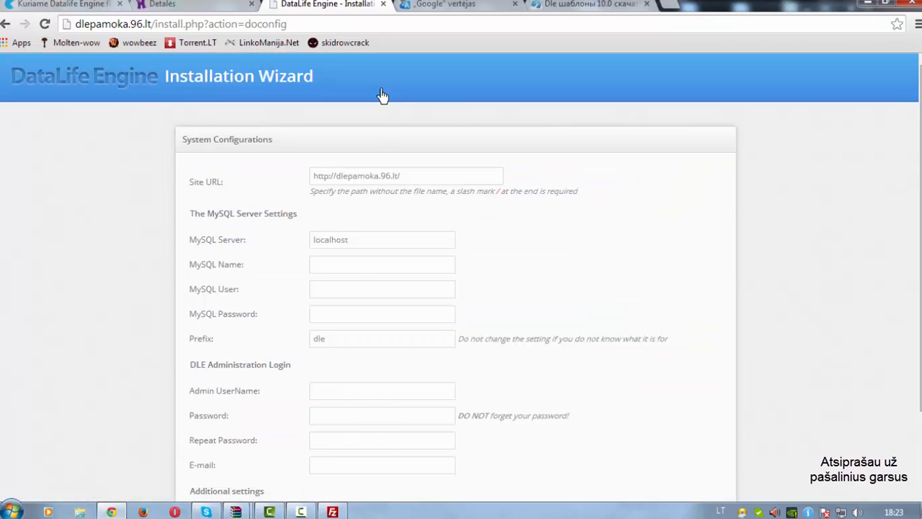
# Step: On the Hostinger Detalės page, collapse Paskyros and expand Duomenų bazės in the sidebar
pyautogui.click(449, 4)
pyautogui.click(353, 4)
pyautogui.click(207, 3)
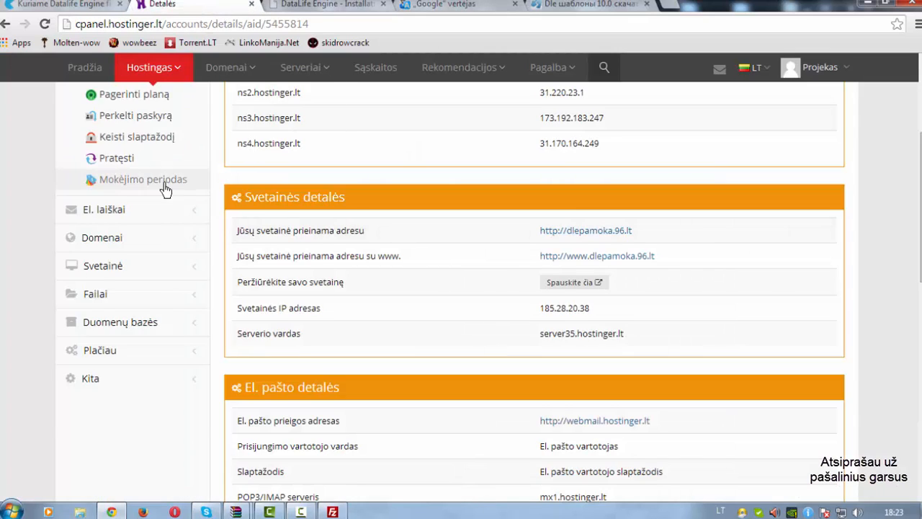
pyautogui.scroll(3, 165, 189)
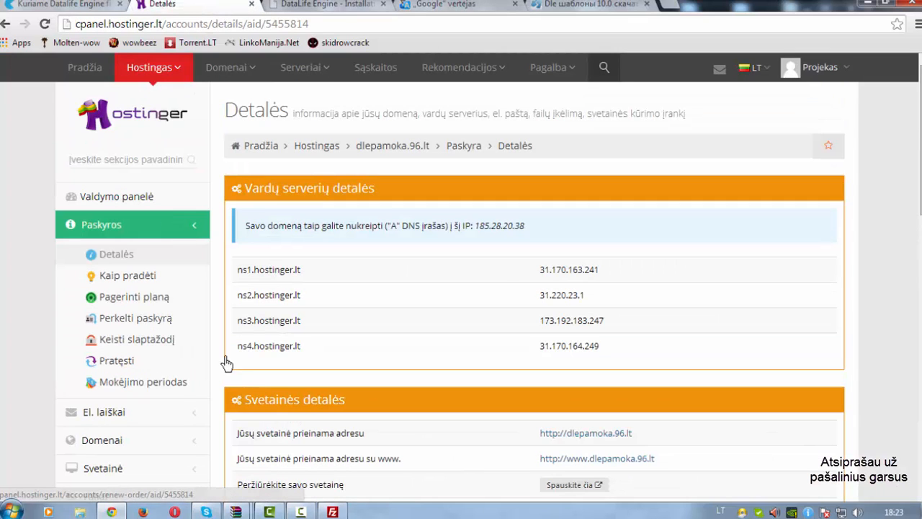
pyautogui.click(126, 225)
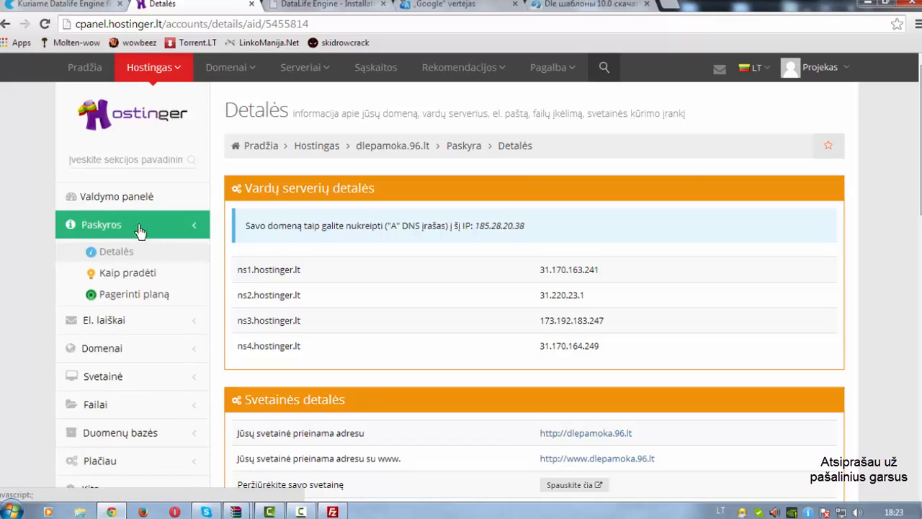
pyautogui.click(133, 358)
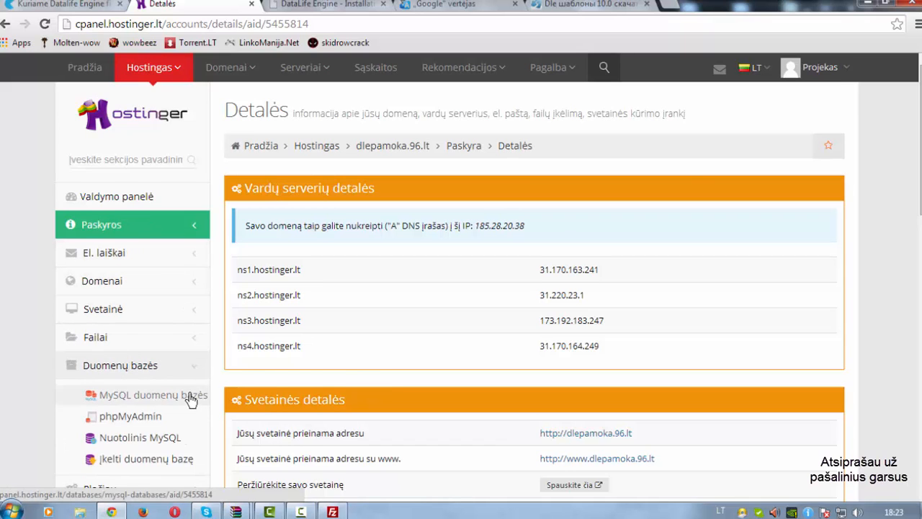
pyautogui.scroll(-1, 178, 375)
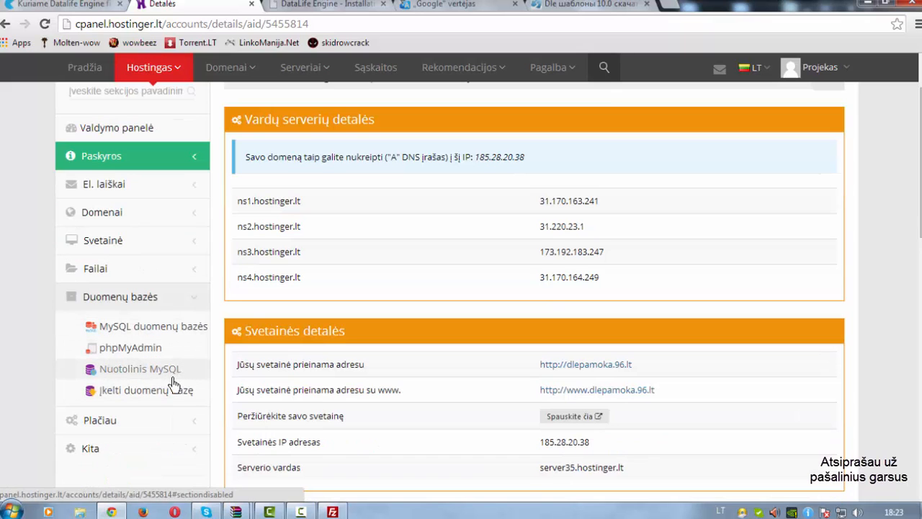
# Step: On the MySQL duomenų bazės page, generate an 18-character password for the new database
pyautogui.click(182, 328)
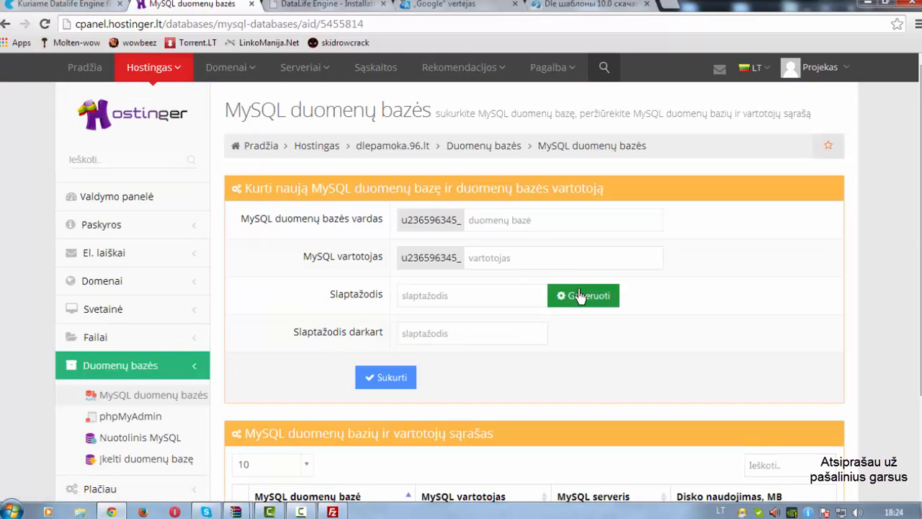
pyautogui.click(579, 295)
pyautogui.moveTo(504, 226); pyautogui.dragTo(617, 228)
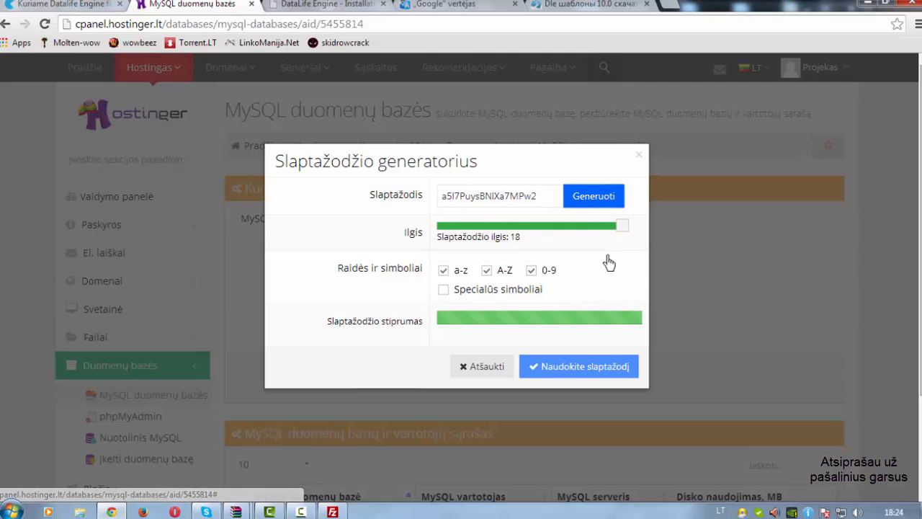
pyautogui.click(582, 375)
# Step: Name both the database and its user 'web' and create them
pyautogui.click(518, 223)
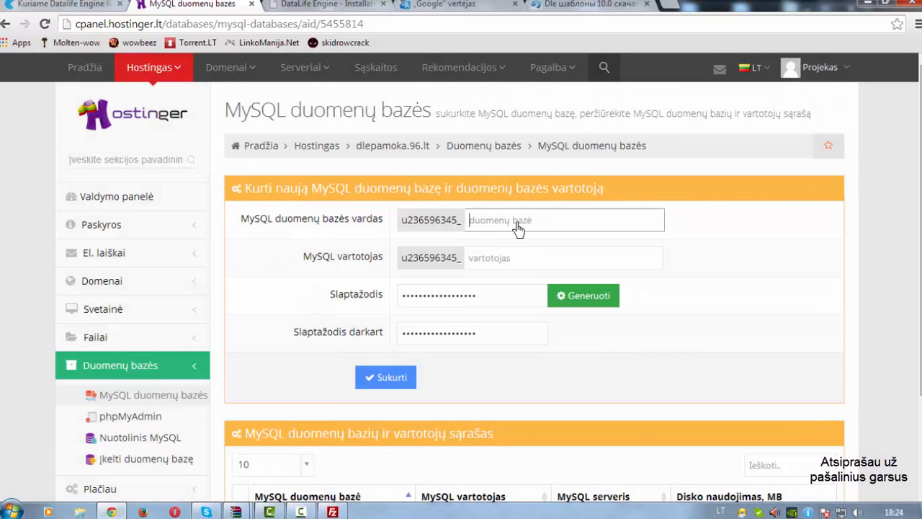
pyautogui.write('web')
pyautogui.press('Tab')
pyautogui.write('w')
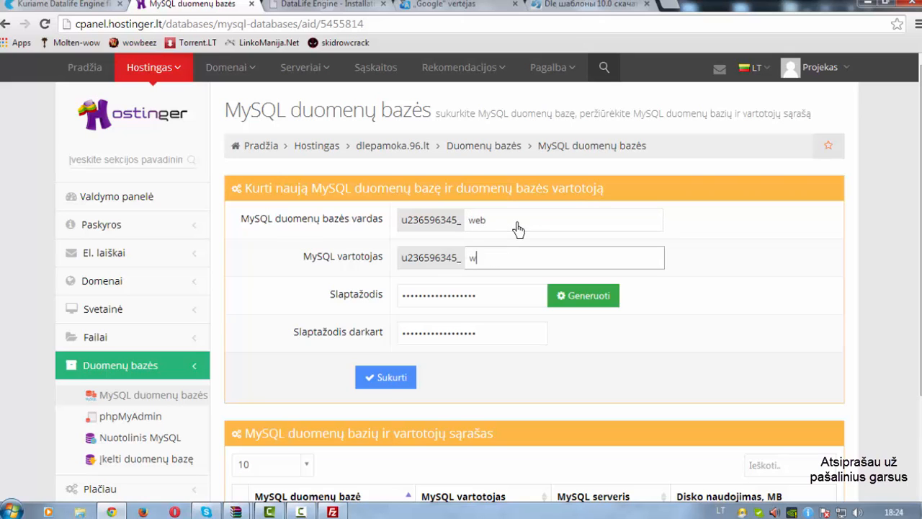
pyautogui.write('eb')
pyautogui.click(383, 377)
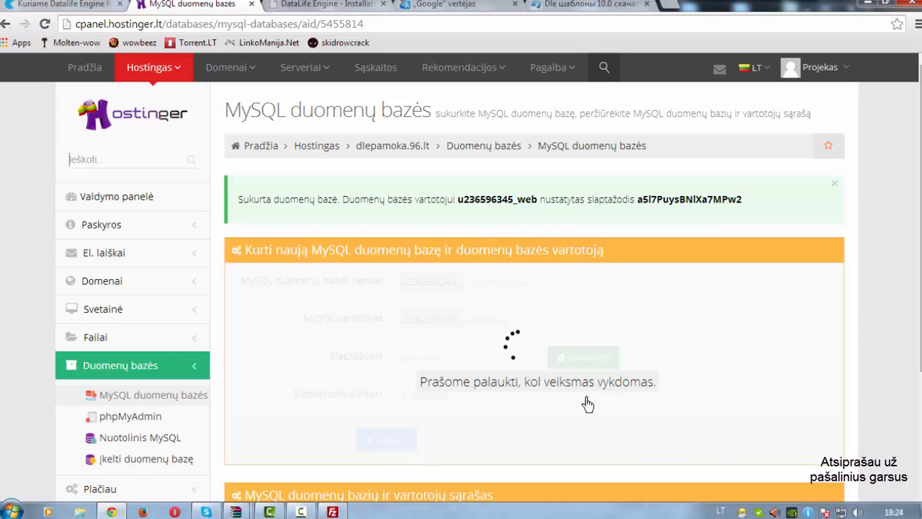
# Step: Paste the generated database password into the installer's MySQL Password field
pyautogui.click(332, 512)
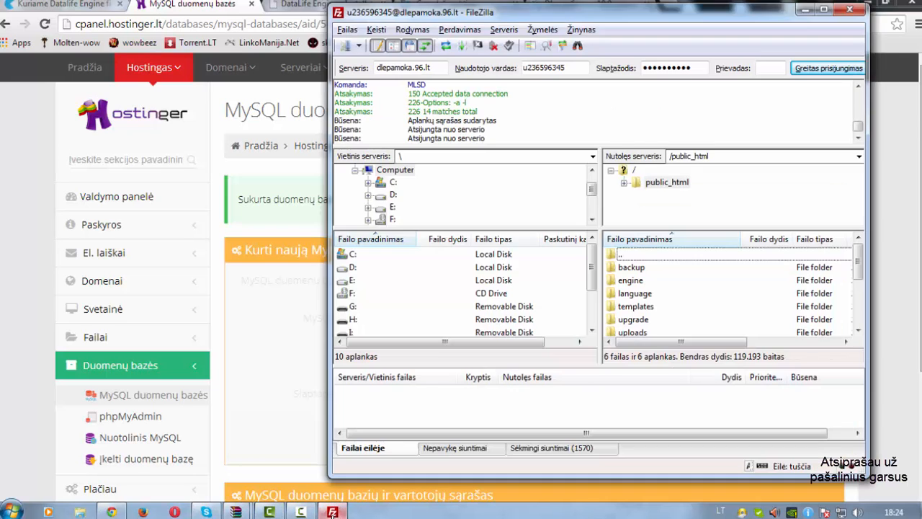
pyautogui.click(333, 512)
pyautogui.click(570, 5)
pyautogui.click(443, 5)
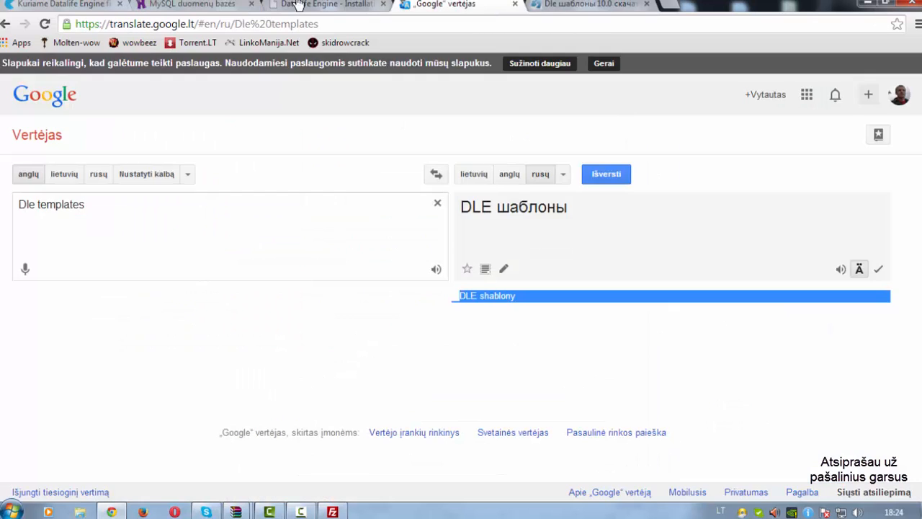
pyautogui.click(324, 5)
pyautogui.click(191, 5)
pyautogui.click(306, 6)
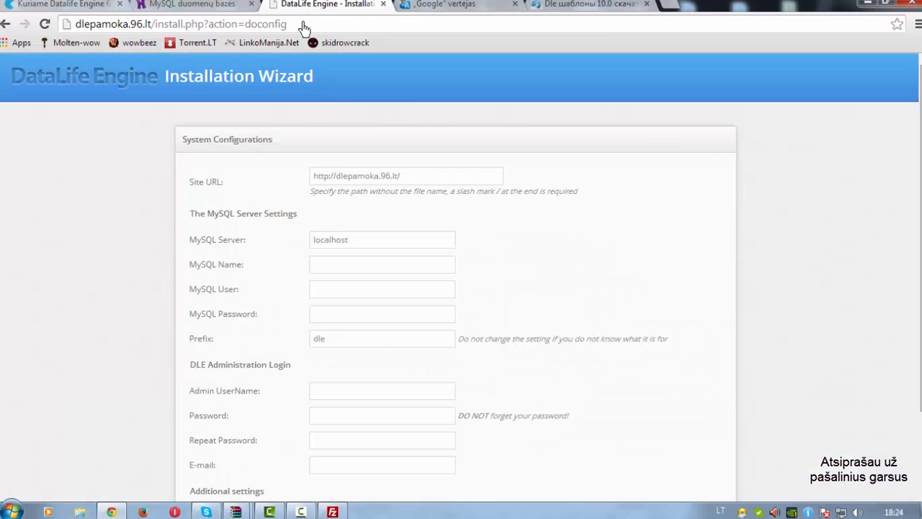
pyautogui.click(343, 267)
pyautogui.hotkey('ctrl', 'z')
pyautogui.click(345, 294)
pyautogui.click(342, 315)
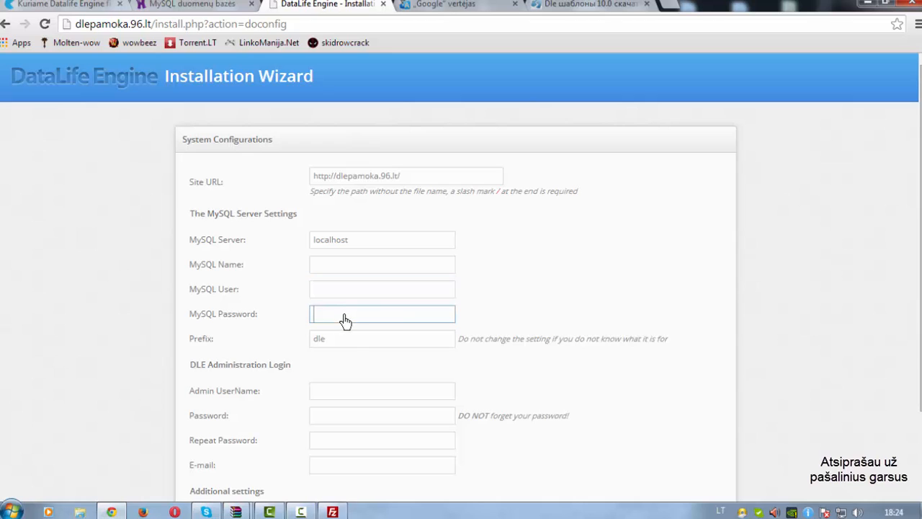
pyautogui.hotkey('ctrl', 'v')
# Step: Set the admin username to Admin and fill in the Password and Repeat Password fields
pyautogui.scroll(-1, 351, 354)
pyautogui.click(331, 335)
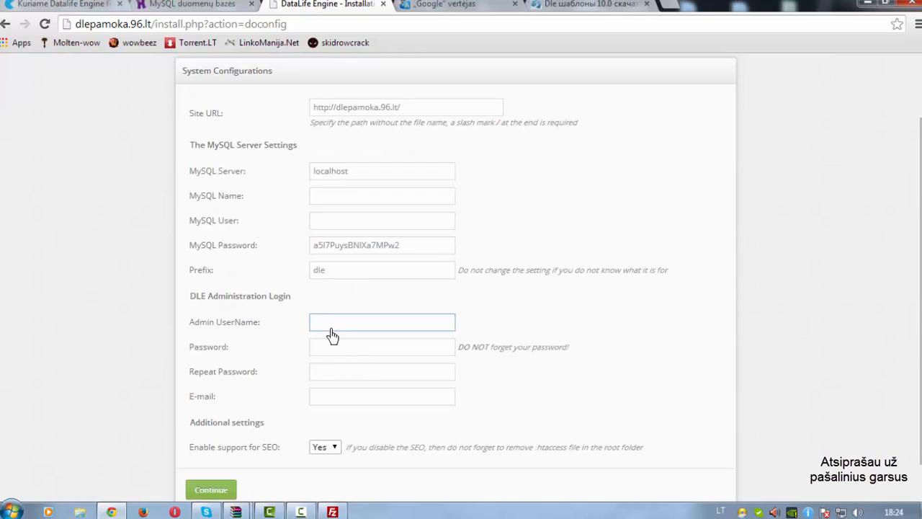
pyautogui.scroll(-1, 332, 335)
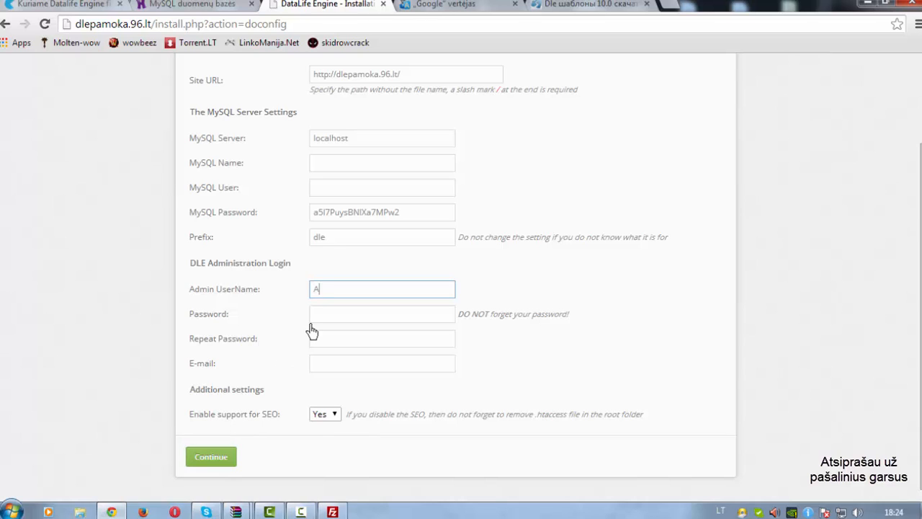
pyautogui.press('Tab')
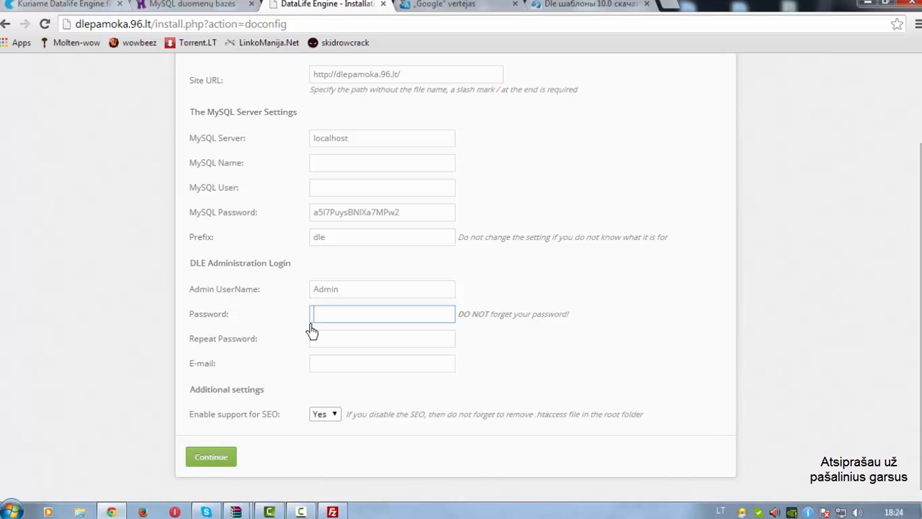
pyautogui.hotkey('ctrl', 'a')
pyautogui.press('Tab')
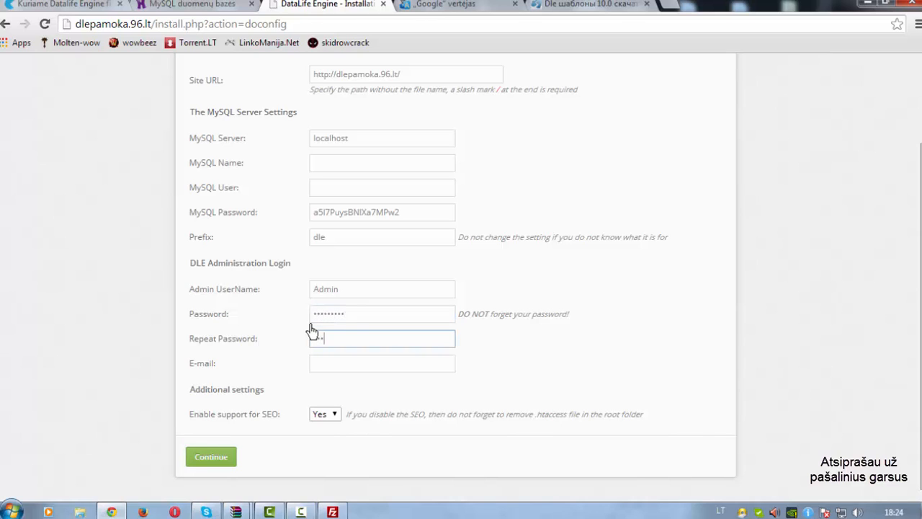
pyautogui.press('Tab')
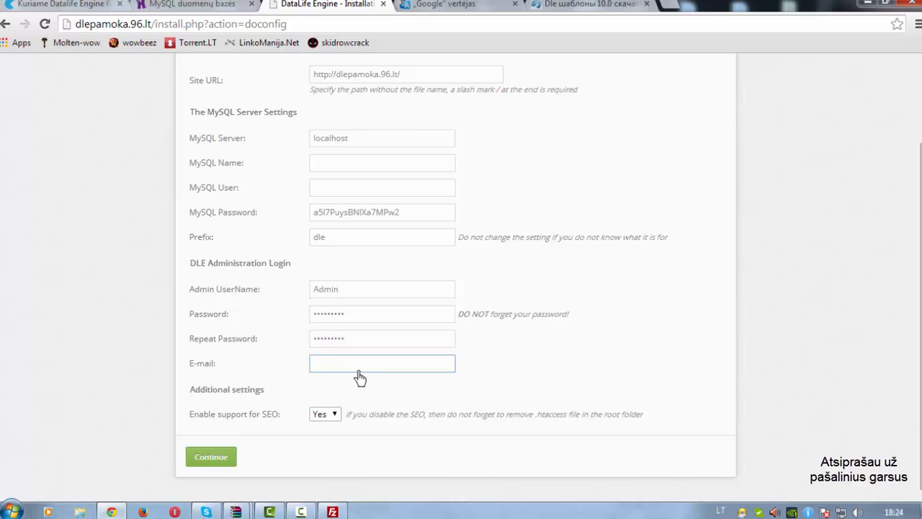
pyautogui.hotkey('ctrl', 't')
# Step: Copy the Gmail account's e-mail address into the installer's admin E-mail field
pyautogui.write('gmail')
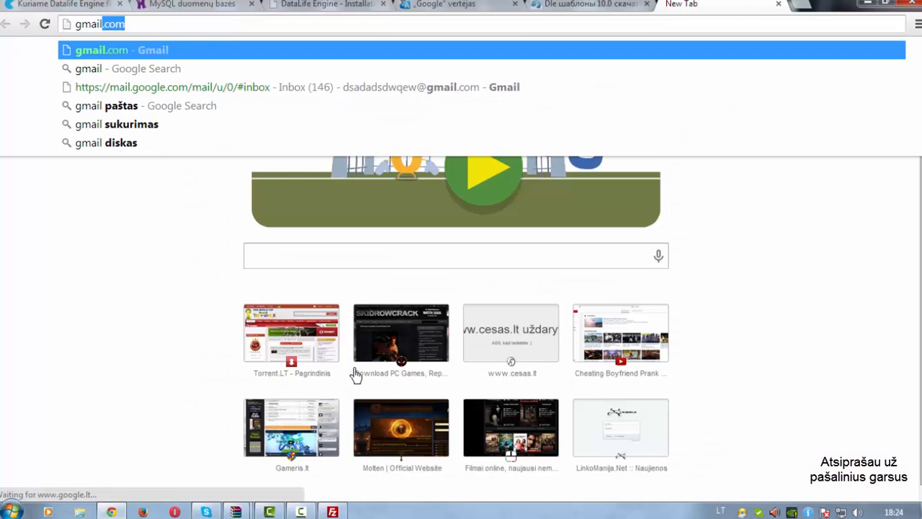
pyautogui.press('Return')
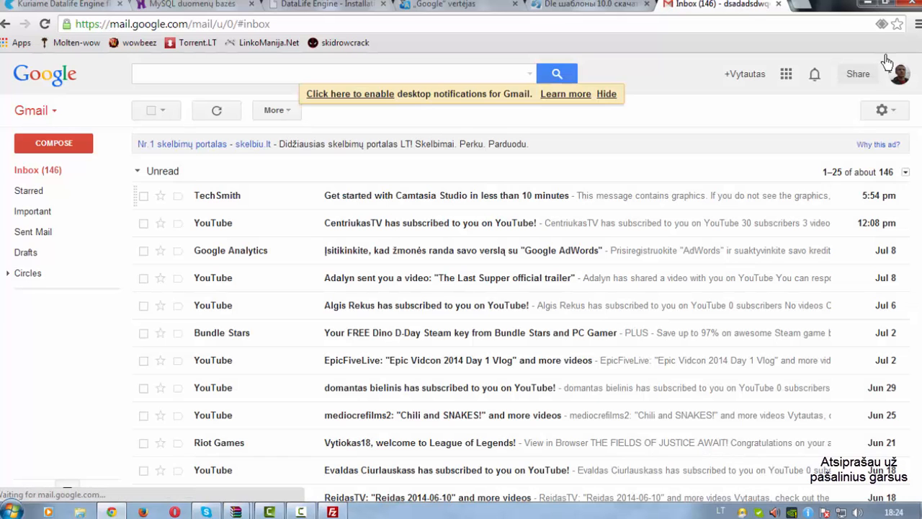
pyautogui.click(898, 73)
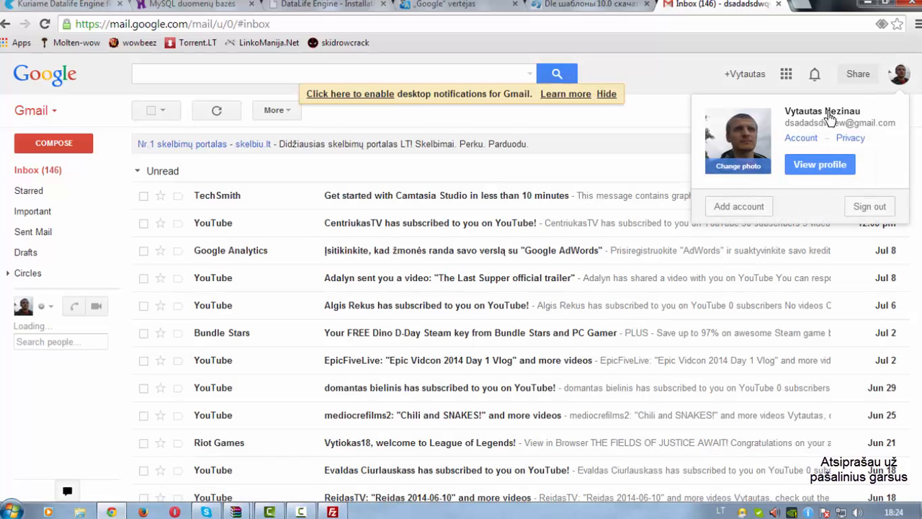
pyautogui.doubleClick(830, 126)
pyautogui.tripleClick(830, 126)
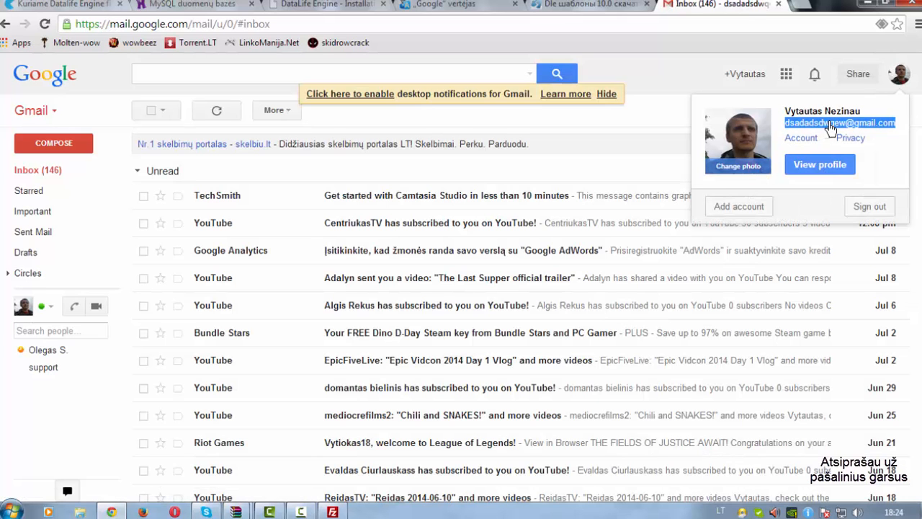
pyautogui.hotkey('ctrl', 'c')
pyautogui.hotkey('ctrl', '3')
pyautogui.click(386, 364)
pyautogui.hotkey('ctrl', 'v')
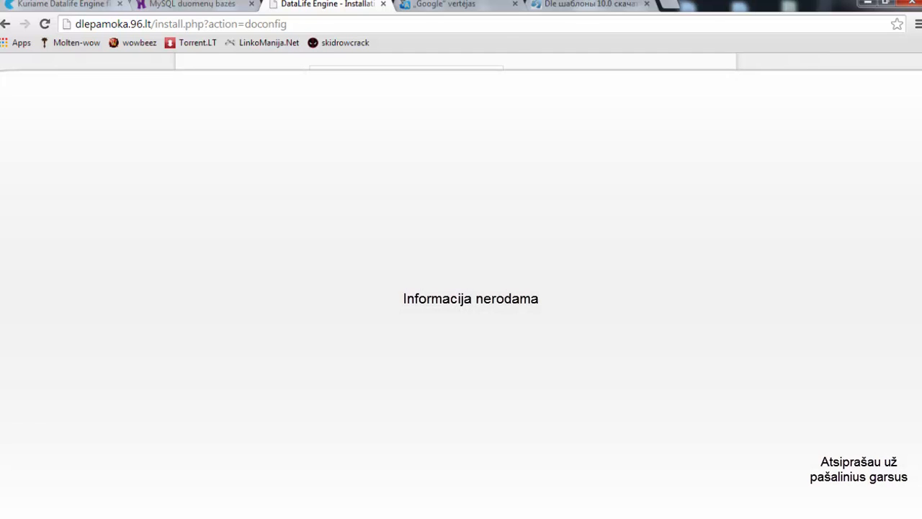
# Step: Paste the new _web database name into both MySQL Name and MySQL User
pyautogui.click(555, 4)
pyautogui.click(459, 4)
pyautogui.click(336, 4)
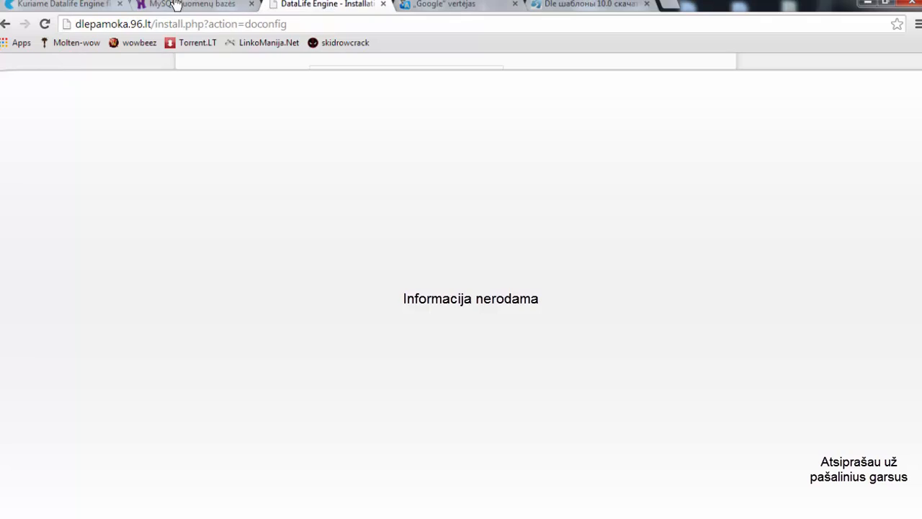
pyautogui.click(238, 5)
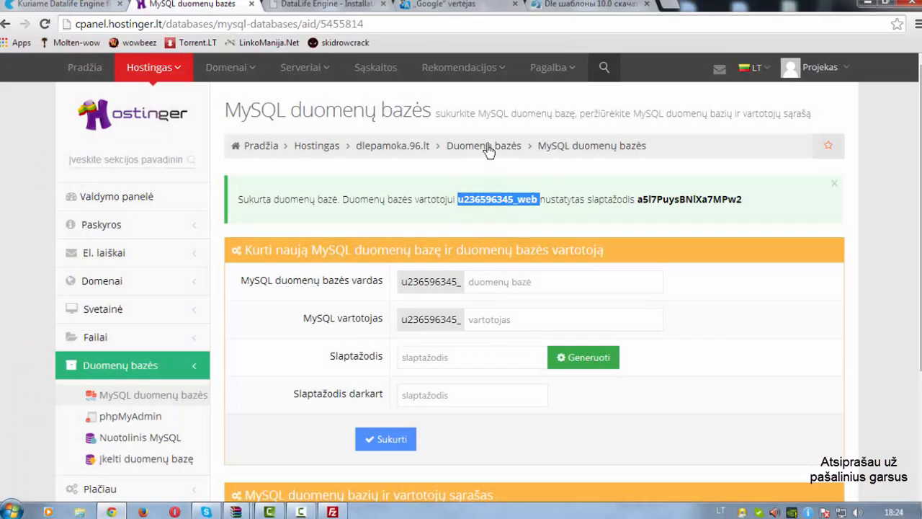
pyautogui.click(433, 4)
pyautogui.click(580, 5)
pyautogui.click(403, 5)
pyautogui.click(354, 4)
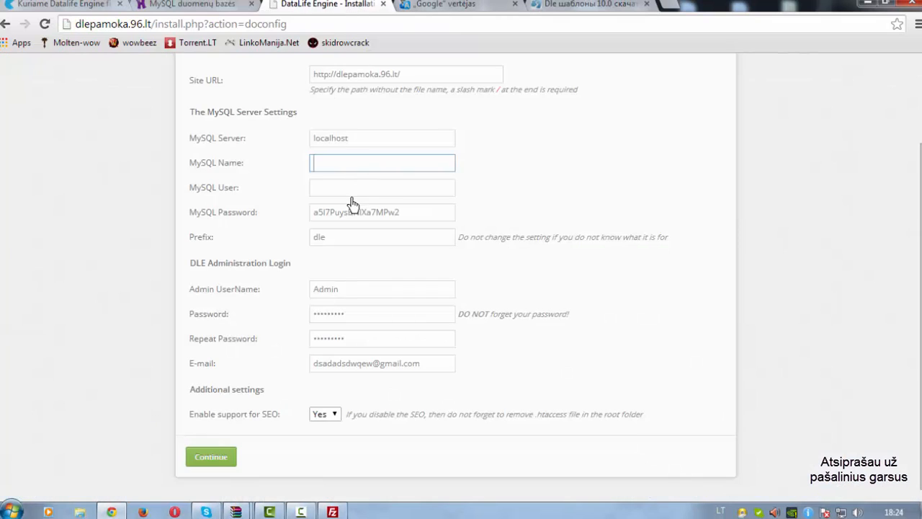
pyautogui.hotkey('ctrl', 'v')
pyautogui.hotkey('ctrl', 'a')
pyautogui.click(385, 191)
pyautogui.hotkey('ctrl', 'v')
# Step: Delete the stray trailing letters from MySQL Name and recheck the MySQL User field
pyautogui.click(420, 169)
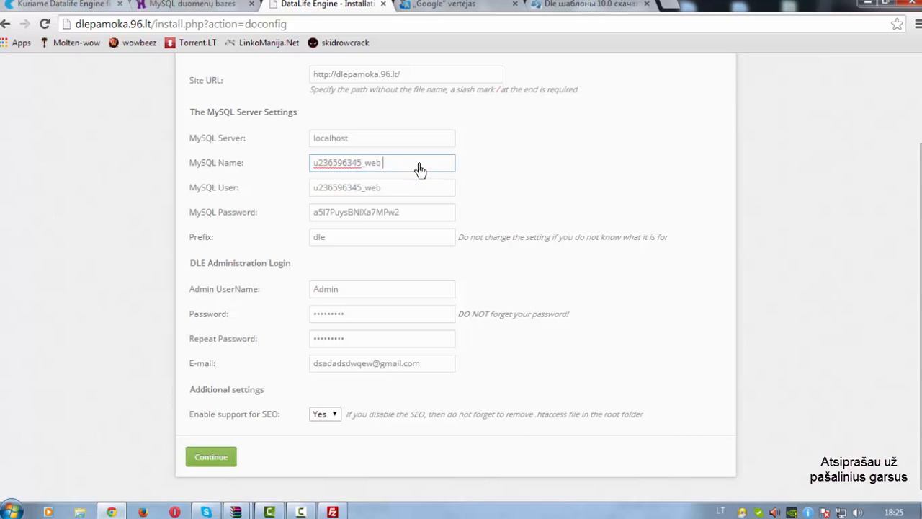
pyautogui.write('asasd')
pyautogui.moveTo(420, 164); pyautogui.dragTo(382, 163)
pyautogui.press('BackSpace')
pyautogui.click(408, 201)
pyautogui.scroll(2, 346, 282)
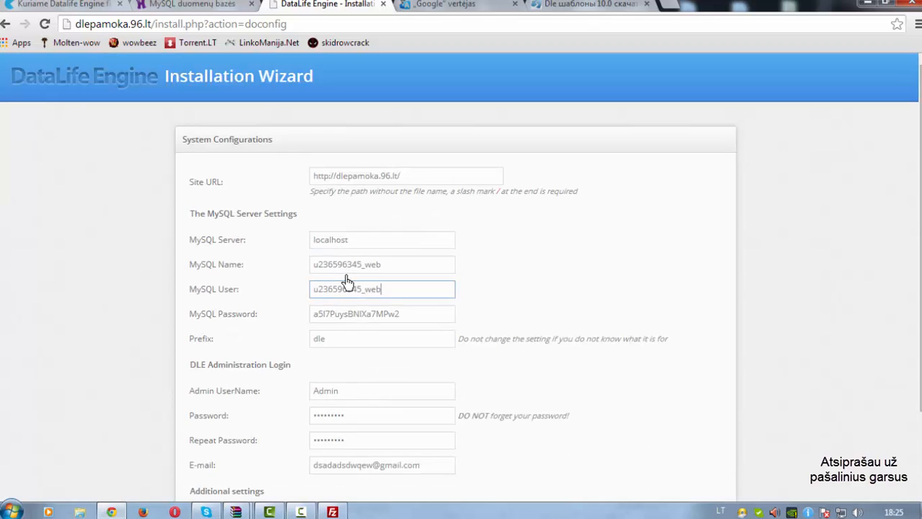
pyautogui.scroll(-2, 346, 281)
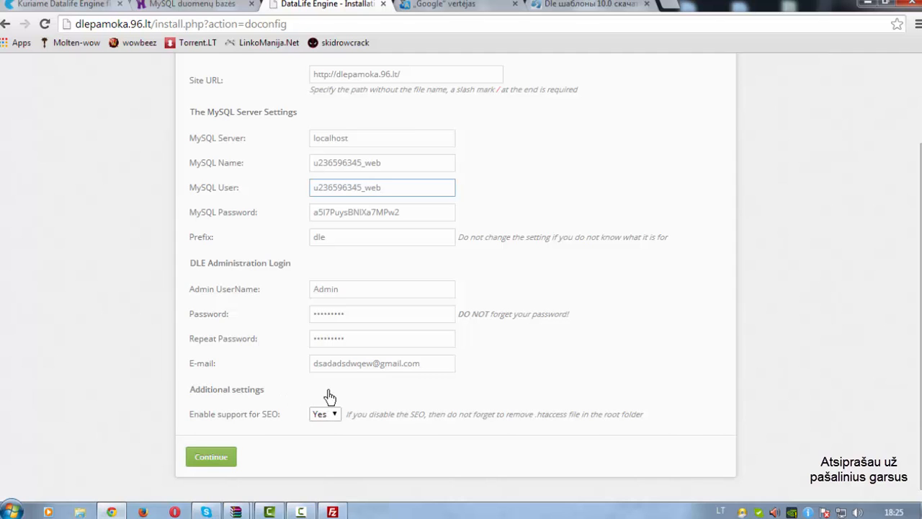
pyautogui.click(166, 4)
# Step: Return to the MySQL databases tab, highlight the mysql-databases part of its URL, and open a new Google tab
pyautogui.click(79, 4)
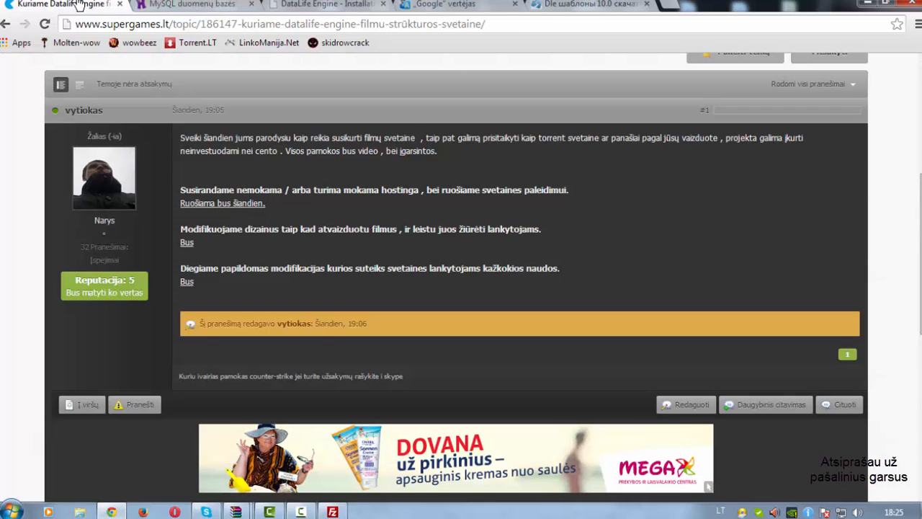
pyautogui.click(159, 4)
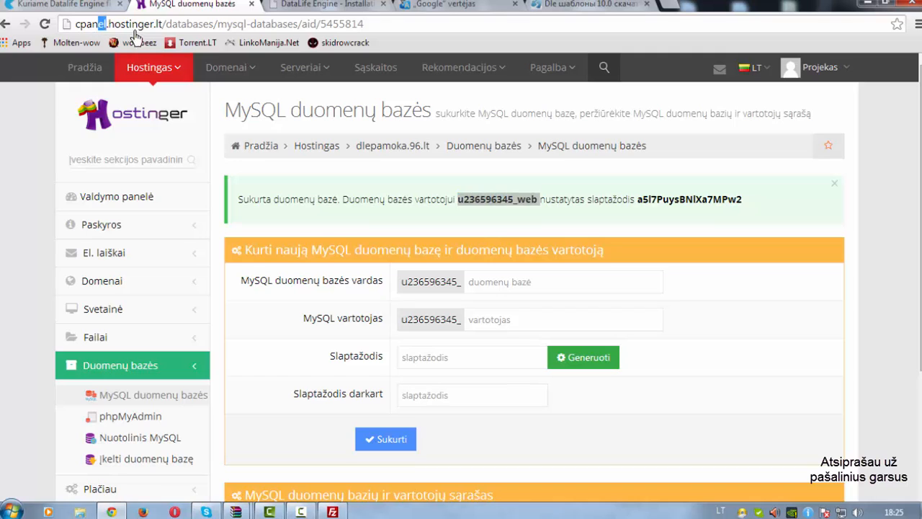
pyautogui.moveTo(99, 24); pyautogui.dragTo(310, 26)
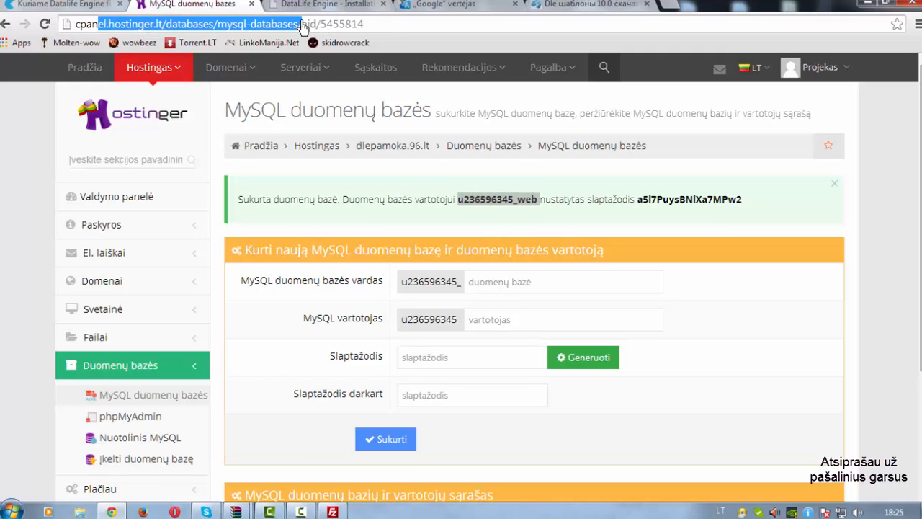
pyautogui.click(304, 25)
pyautogui.moveTo(218, 26); pyautogui.dragTo(306, 29)
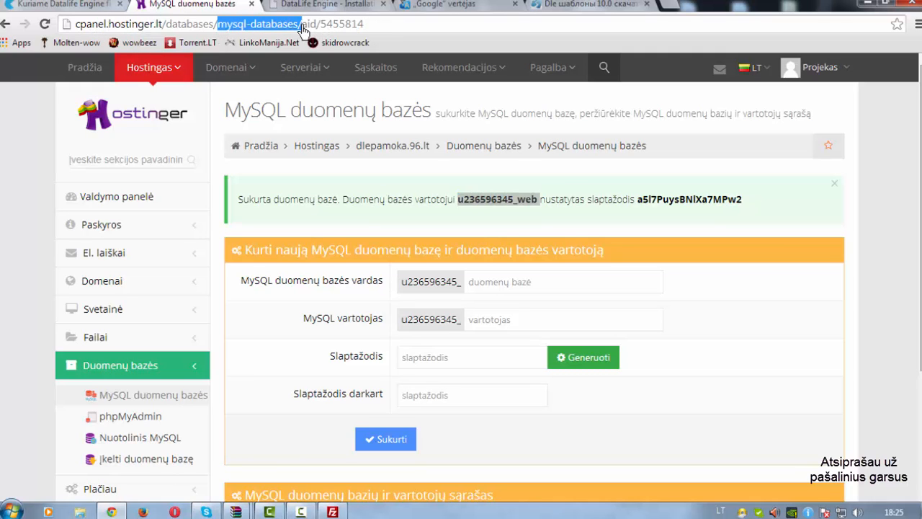
pyautogui.click(668, 6)
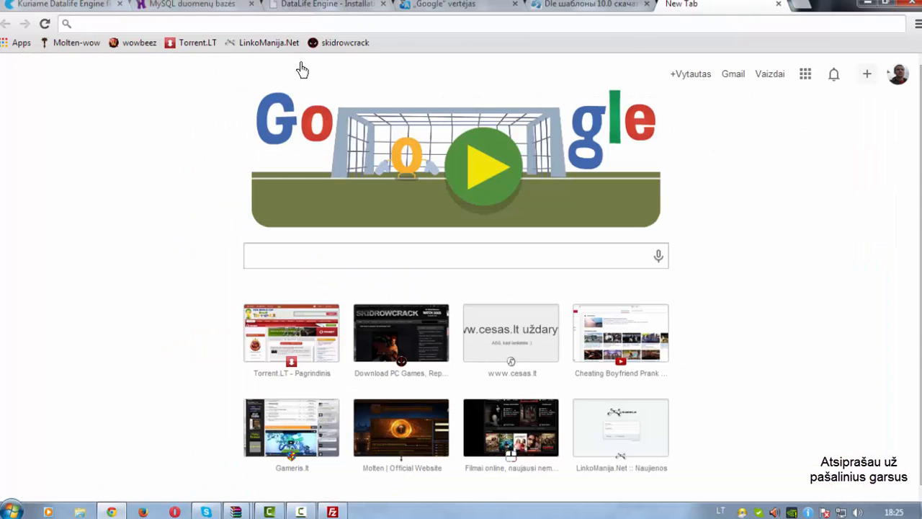
pyautogui.write('f')
pyautogui.press('BackSpace')
pyautogui.press('BackSpace')
pyautogui.write('we')
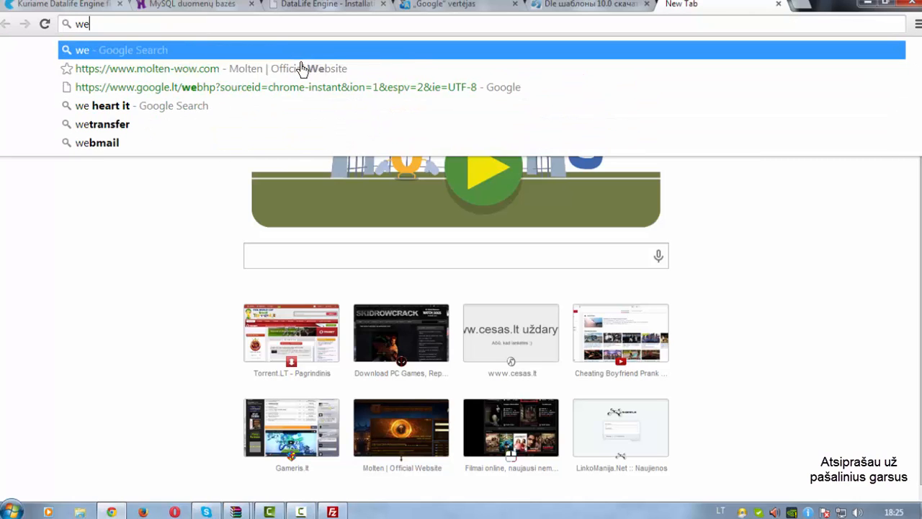
pyautogui.press('BackSpace')
pyautogui.write('r')
pyautogui.press('BackSpace')
pyautogui.write('t')
pyautogui.press('BackSpace')
pyautogui.write('u')
pyautogui.press('BackSpace')
pyautogui.press('BackSpace')
pyautogui.write('o')
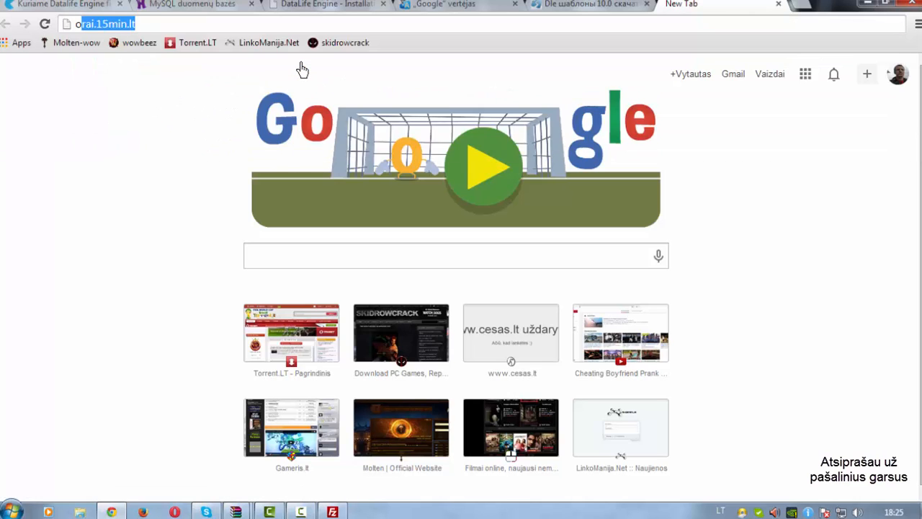
pyautogui.press('BackSpace')
pyautogui.write('u')
pyautogui.press('BackSpace')
pyautogui.write('y')
pyautogui.press('BackSpace')
pyautogui.press('BackSpace')
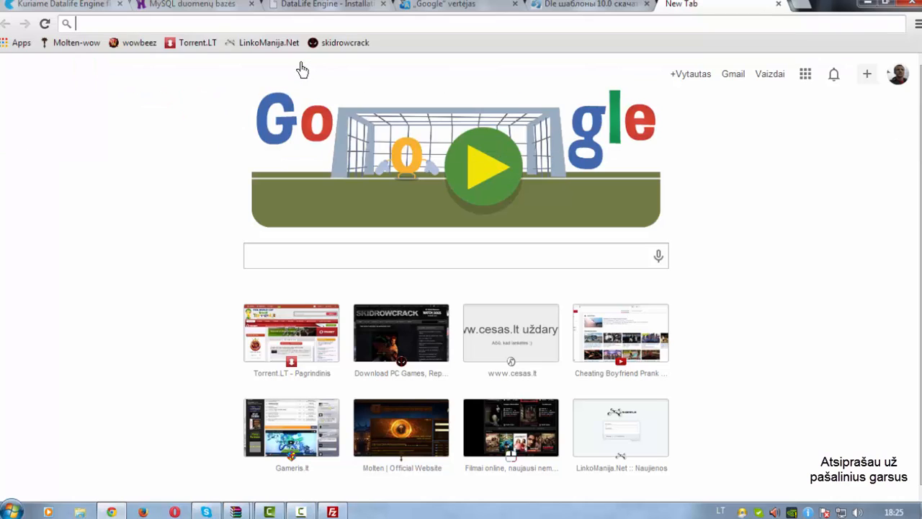
pyautogui.write('ew')
pyautogui.press('BackSpace')
pyautogui.write('q')
pyautogui.press('BackSpace')
pyautogui.write('a')
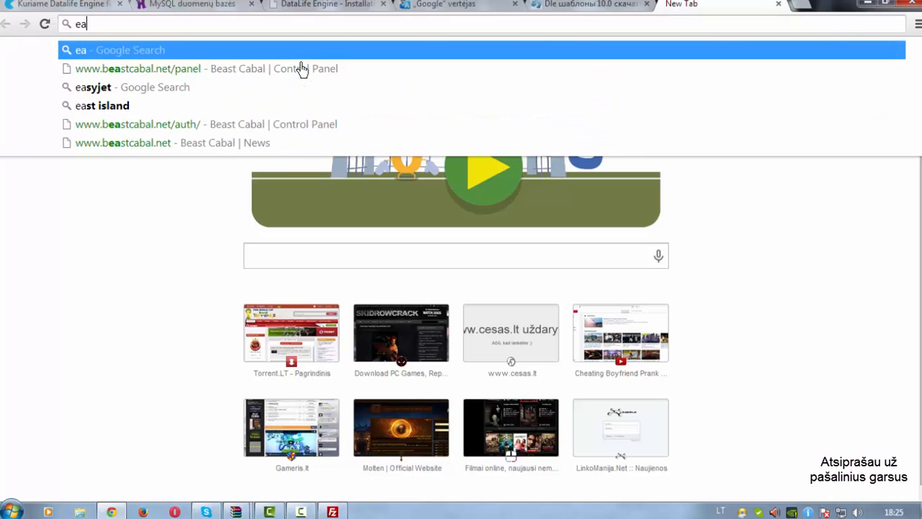
pyautogui.press('BackSpace')
pyautogui.write('z')
pyautogui.press('BackSpace')
pyautogui.write('x')
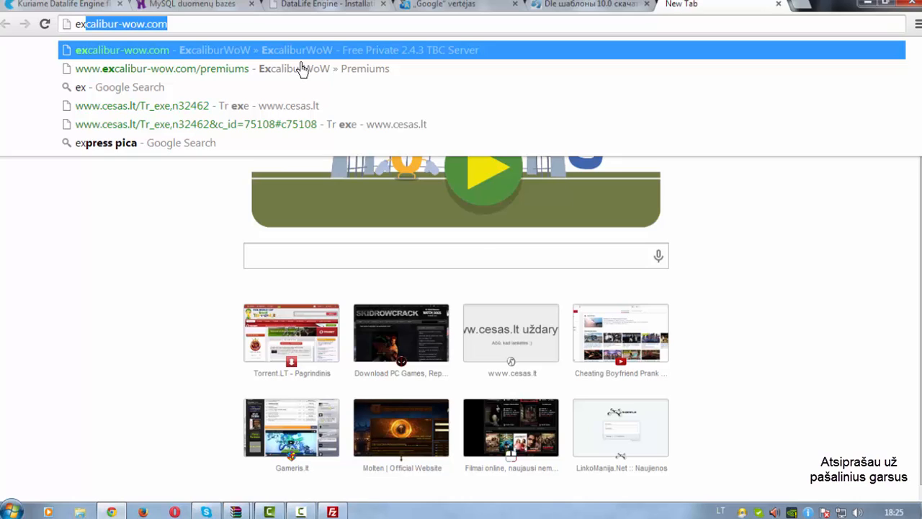
pyautogui.write('cv')
pyautogui.press('BackSpace')
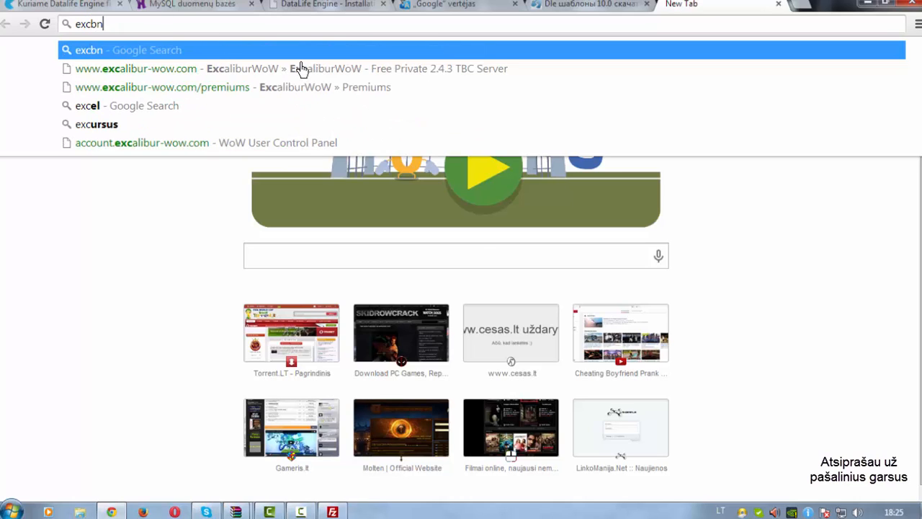
pyautogui.press('BackSpace')
pyautogui.press('BackSpace')
pyautogui.press('BackSpace')
pyautogui.write('c')
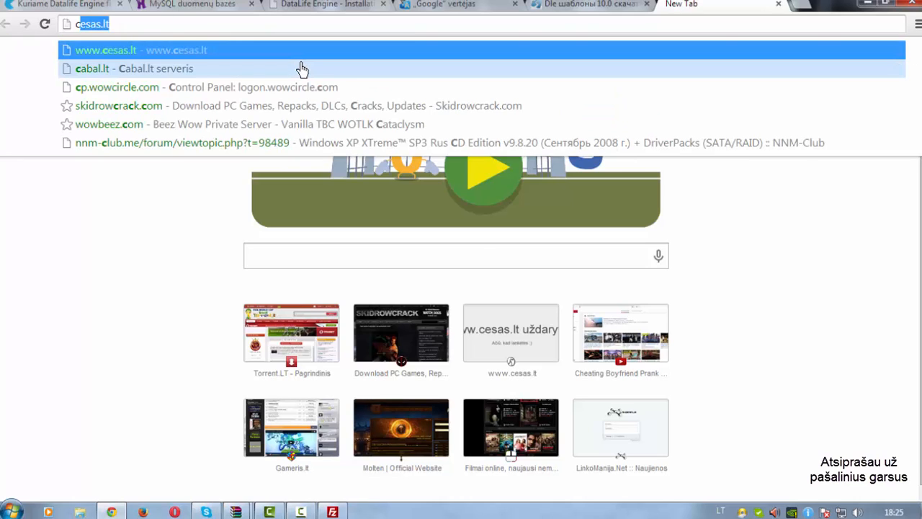
pyautogui.write('c')
pyautogui.press('BackSpace')
pyautogui.write('v')
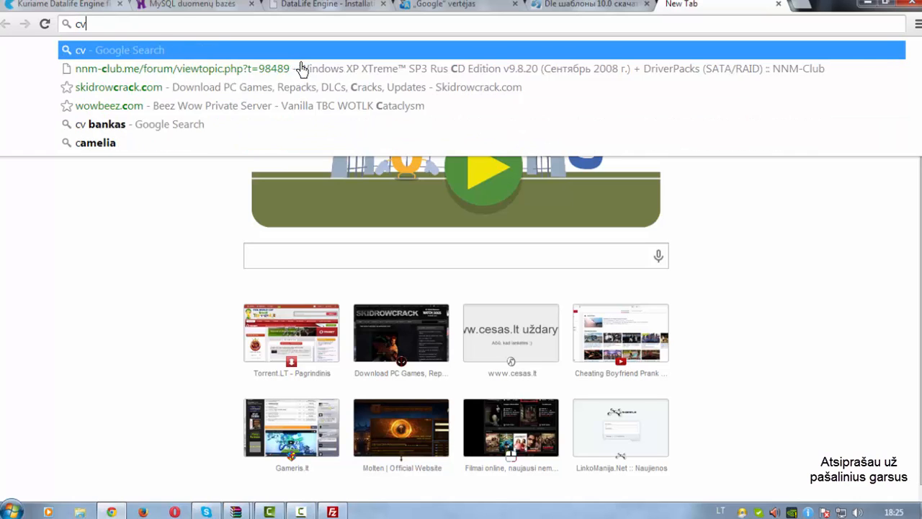
pyautogui.press('BackSpace')
pyautogui.press('BackSpace')
pyautogui.write('bv')
pyautogui.press('BackSpace')
pyautogui.press('BackSpace')
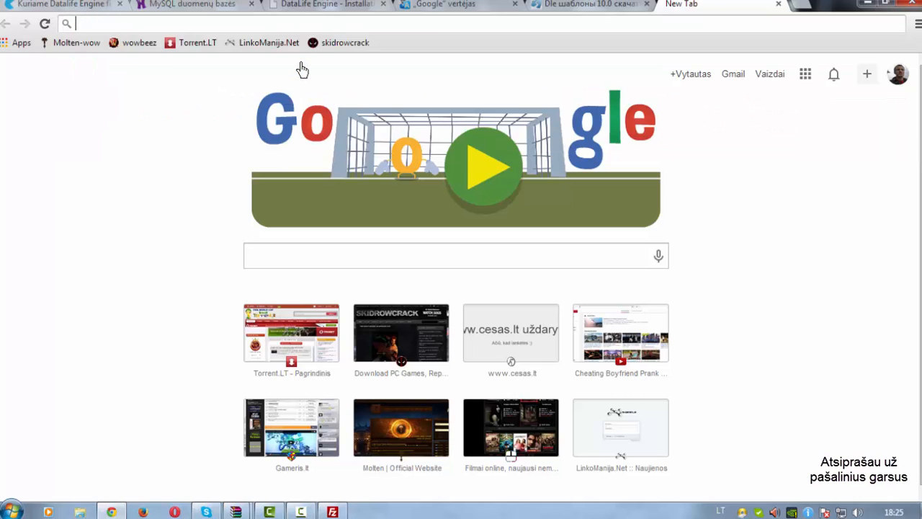
pyautogui.write('v')
pyautogui.press('BackSpace')
pyautogui.press('BackSpace')
pyautogui.write('z')
pyautogui.press('BackSpace')
pyautogui.write('a')
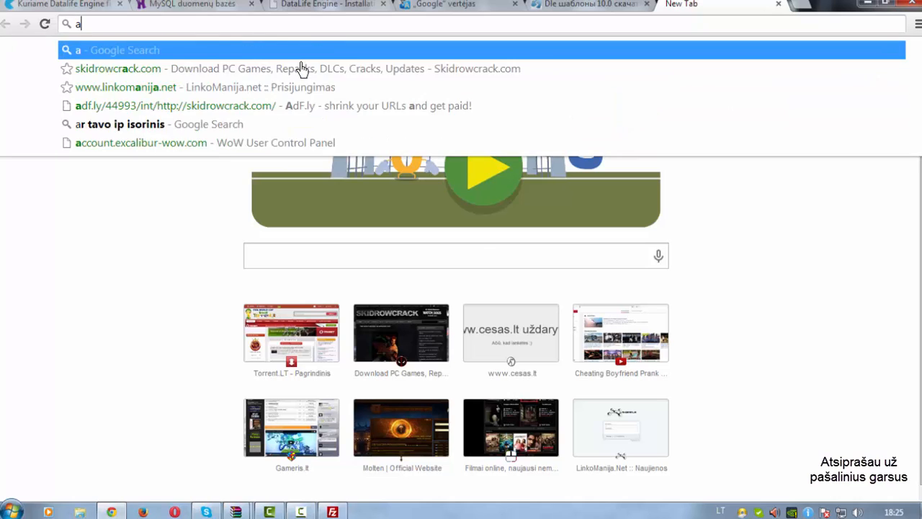
pyautogui.press('BackSpace')
pyautogui.write('z')
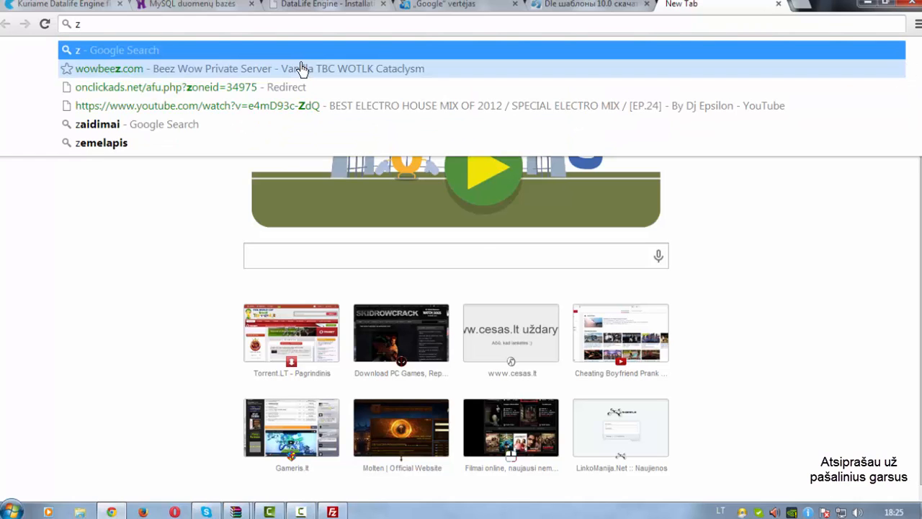
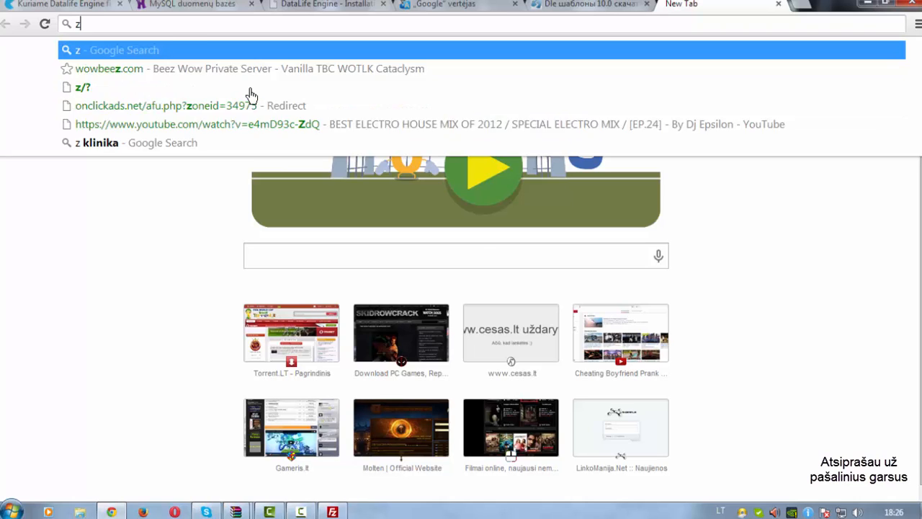
# Step: Clear the stray search text and compare the installer's MySQL fields with the hosting database credentials
pyautogui.press('BackSpace')
pyautogui.write('?as')
pyautogui.press('BackSpace')
pyautogui.press('BackSpace')
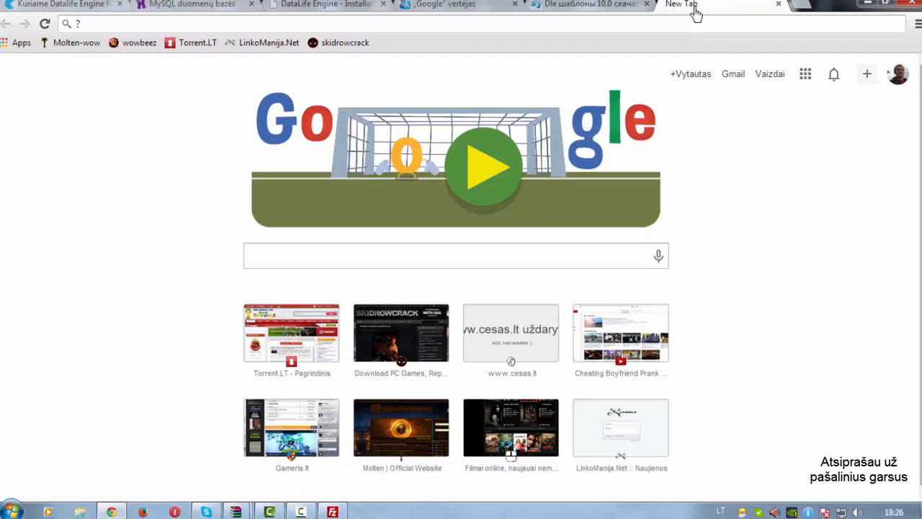
pyautogui.click(315, 5)
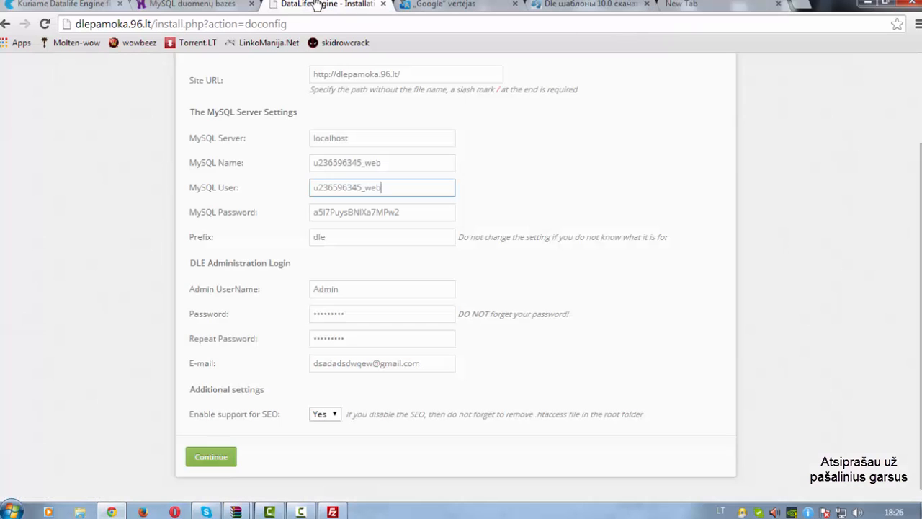
pyautogui.click(198, 5)
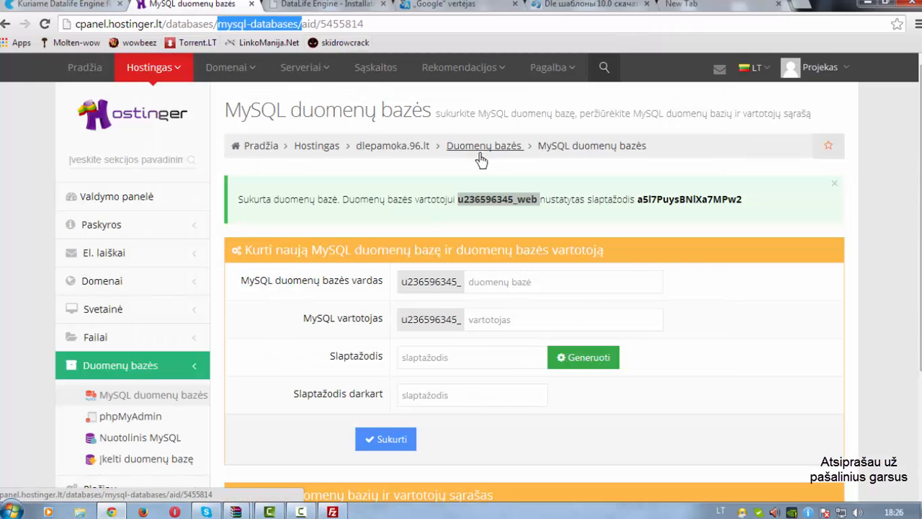
# Step: Glance at the forum tutorial, then recheck the new database details in the hosting panel
pyautogui.moveTo(265, 76)
pyautogui.click(116, 7)
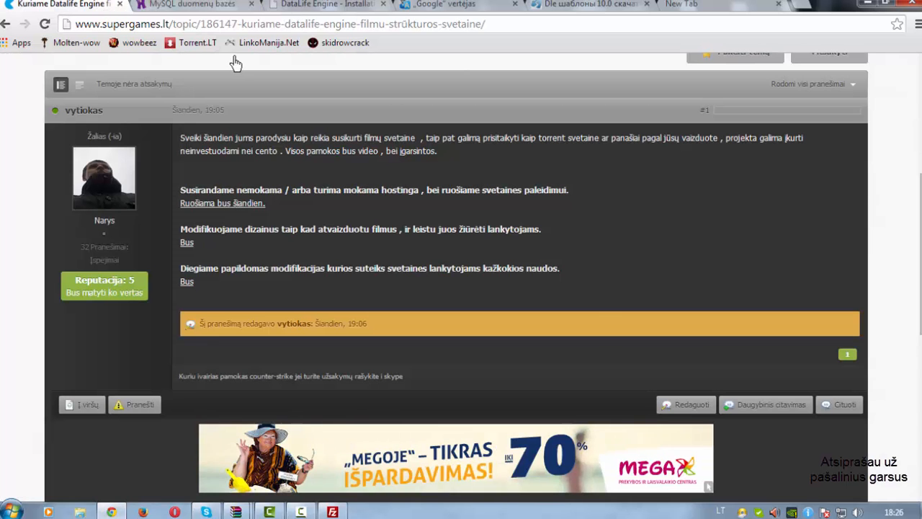
pyautogui.click(207, 6)
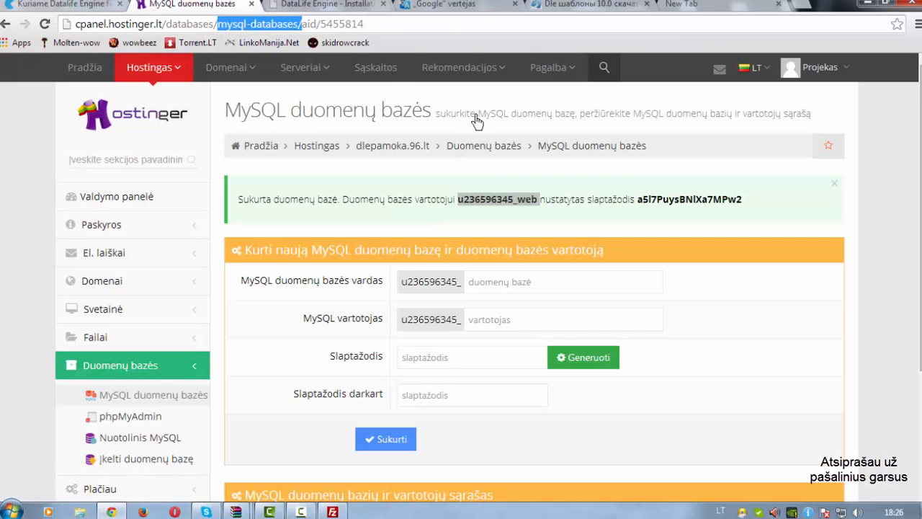
pyautogui.scroll(-1, 466, 222)
pyautogui.scroll(1, 585, 220)
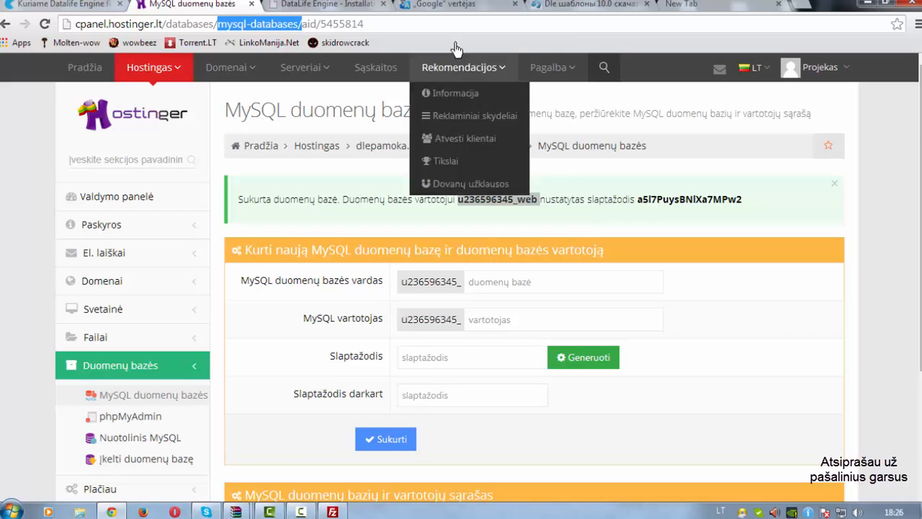
# Step: Back on the installer form, leave SEO support set to Yes
pyautogui.click(331, 5)
pyautogui.click(443, 6)
pyautogui.click(351, 6)
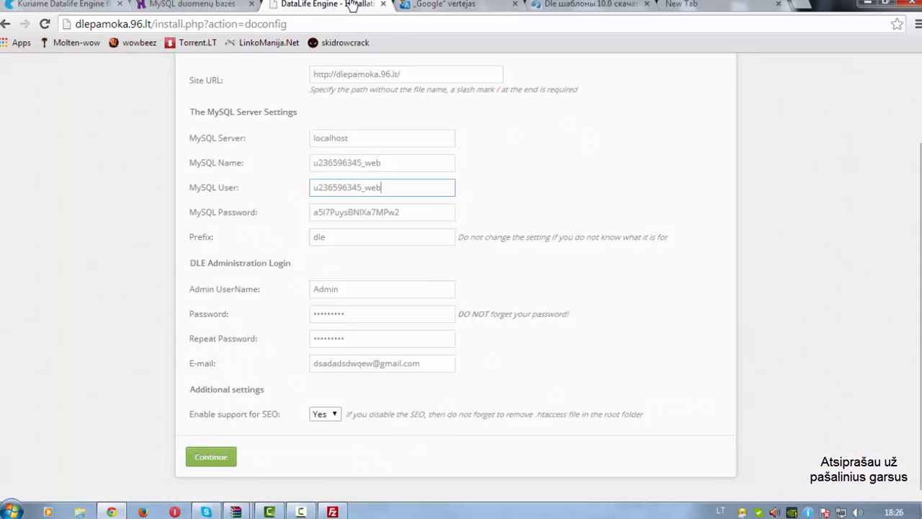
pyautogui.click(322, 415)
pyautogui.click(319, 418)
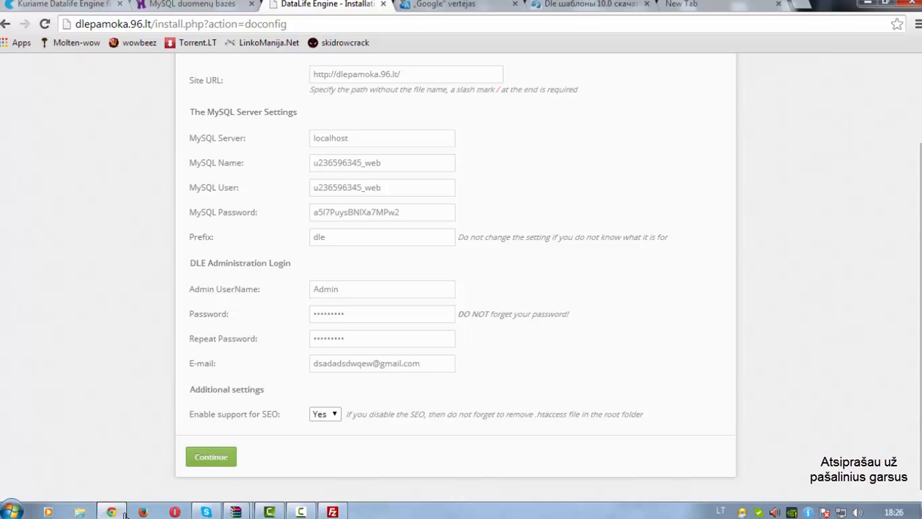
# Step: Confirm the upgrade folder and .htaccess are on the server, then submit the installer's configuration form
pyautogui.click(332, 511)
pyautogui.click(677, 319)
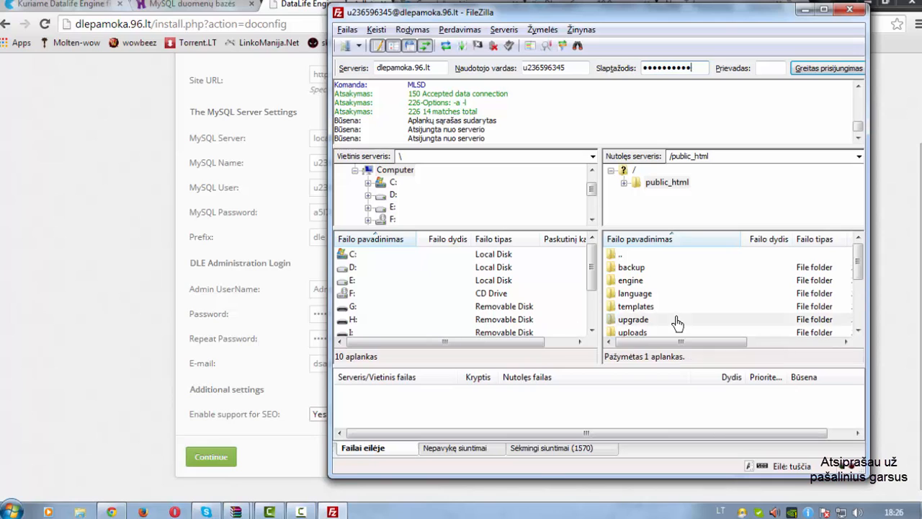
pyautogui.scroll(-3, 674, 323)
pyautogui.scroll(2, 651, 327)
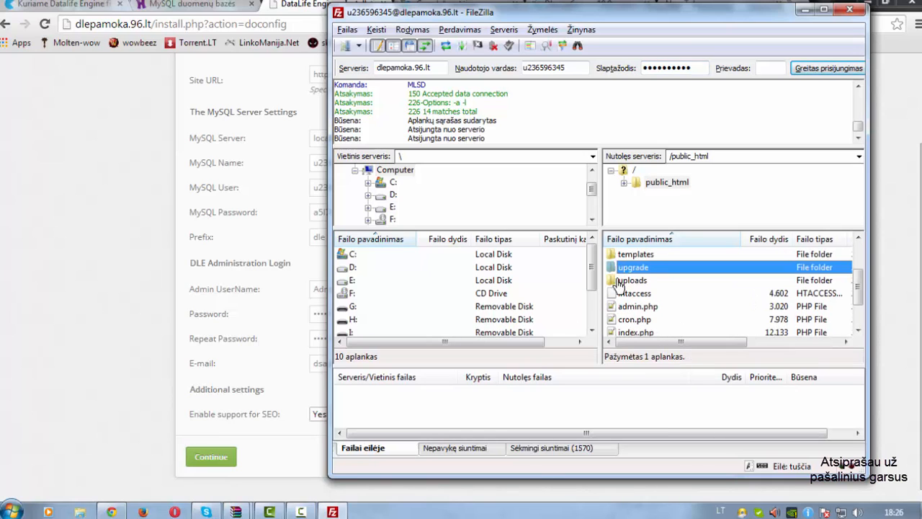
pyautogui.click(625, 295)
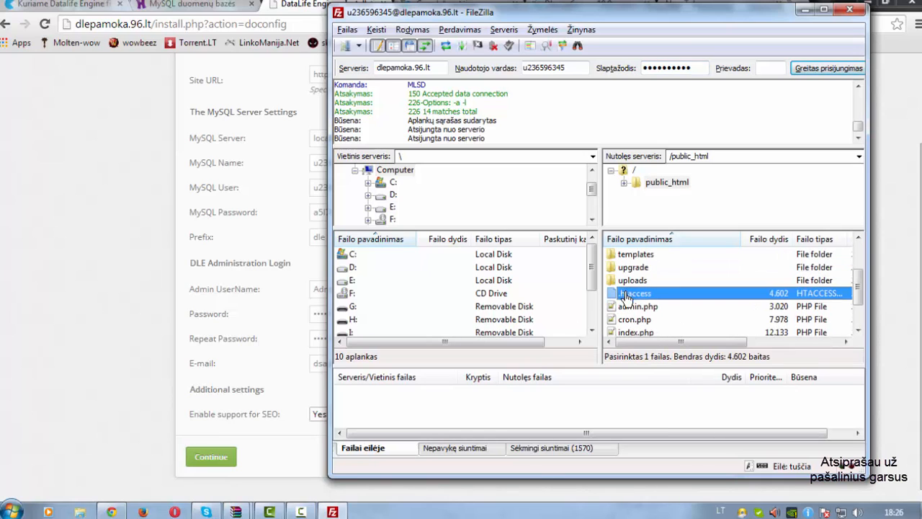
pyautogui.click(238, 303)
pyautogui.click(211, 457)
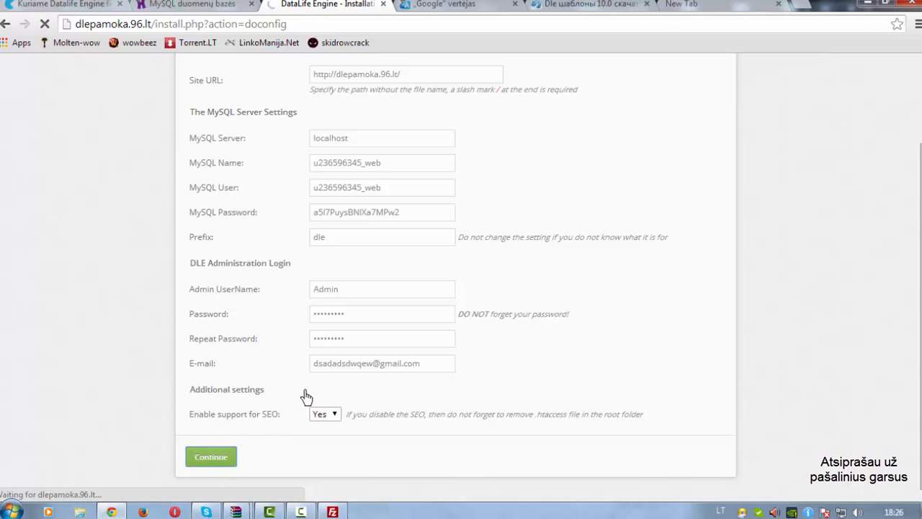
# Step: Wait for the installer to report DataLife Engine 10.2 successfully installed
pyautogui.scroll(2, 303, 396)
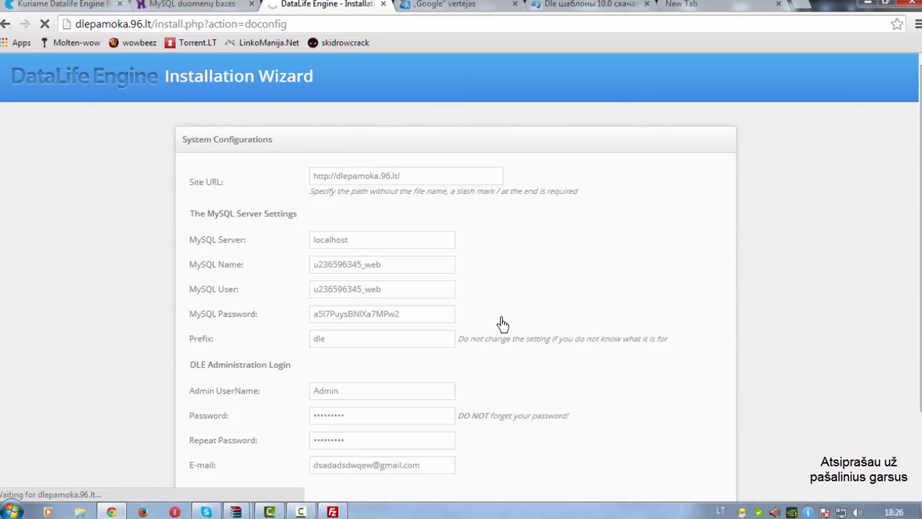
pyautogui.scroll(-2, 503, 324)
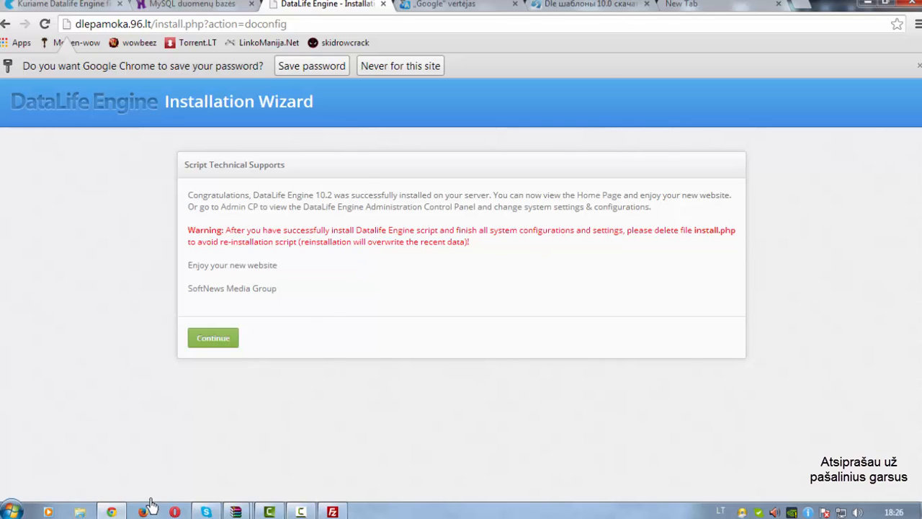
# Step: Select install.php among the server files, request its deletion, and continue to the new site's home page
pyautogui.click(332, 511)
pyautogui.scroll(-1, 657, 320)
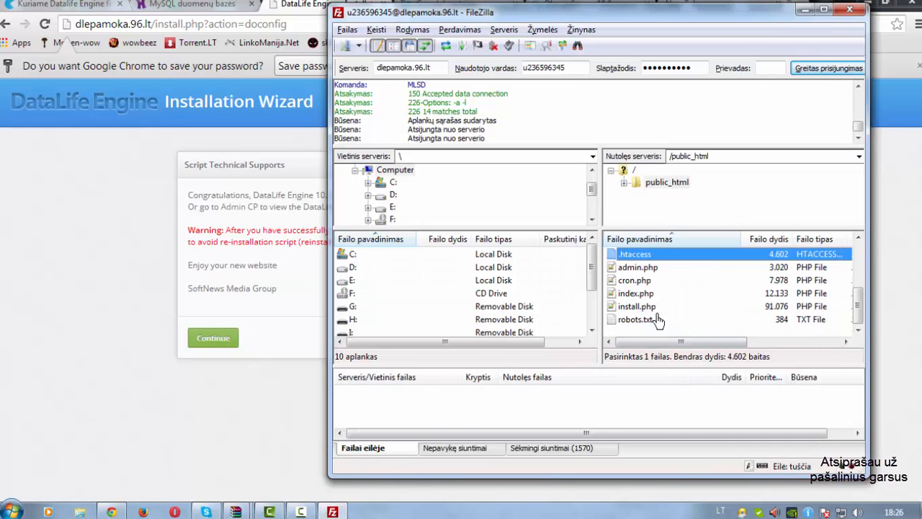
pyautogui.click(652, 320)
pyautogui.click(655, 308)
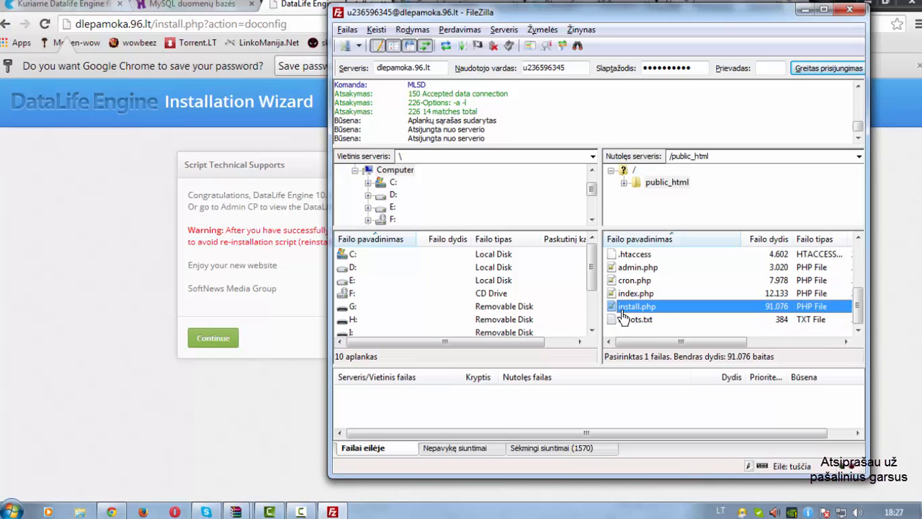
pyautogui.press('Delete')
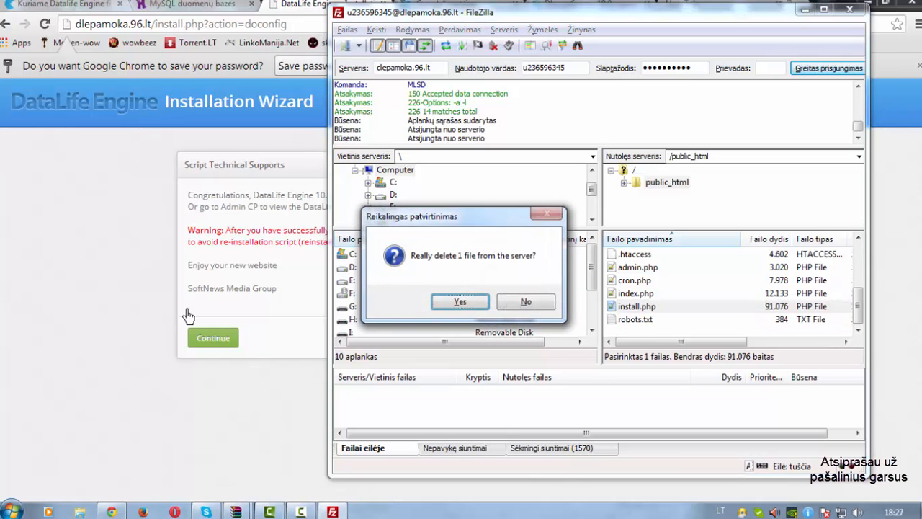
pyautogui.press('Return')
pyautogui.click(211, 345)
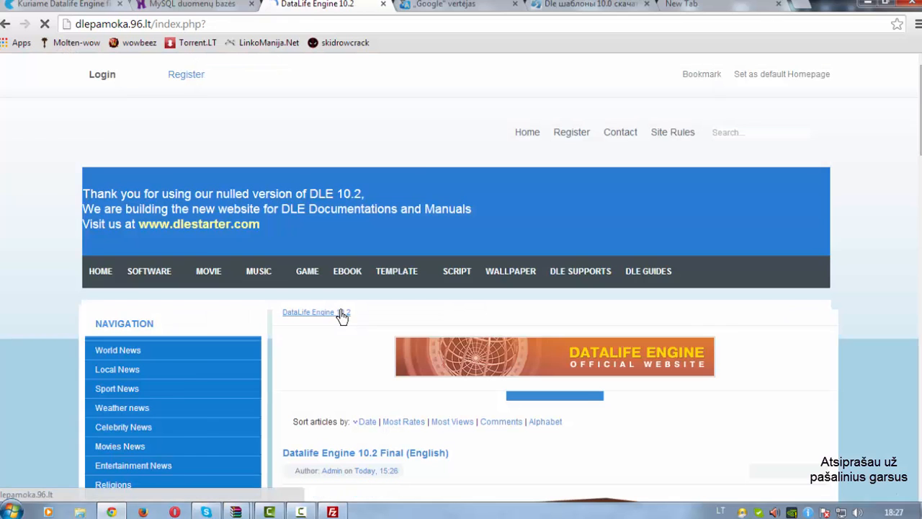
# Step: Delete install.php from the server in FileZilla and return to the new site
pyautogui.hotkey('alt', 'Tab')
pyautogui.press('Delete')
pyautogui.press('Return')
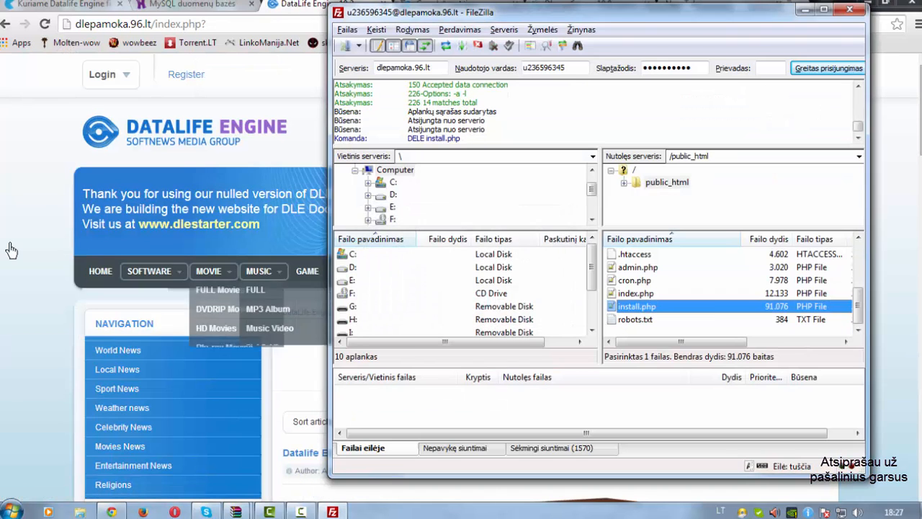
pyautogui.click(286, 234)
pyautogui.scroll(-8, 552, 270)
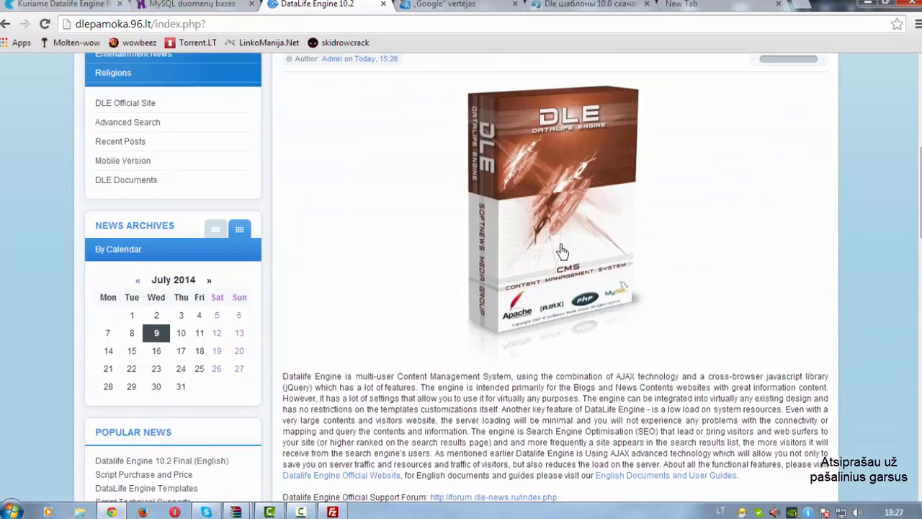
pyautogui.scroll(8, 556, 261)
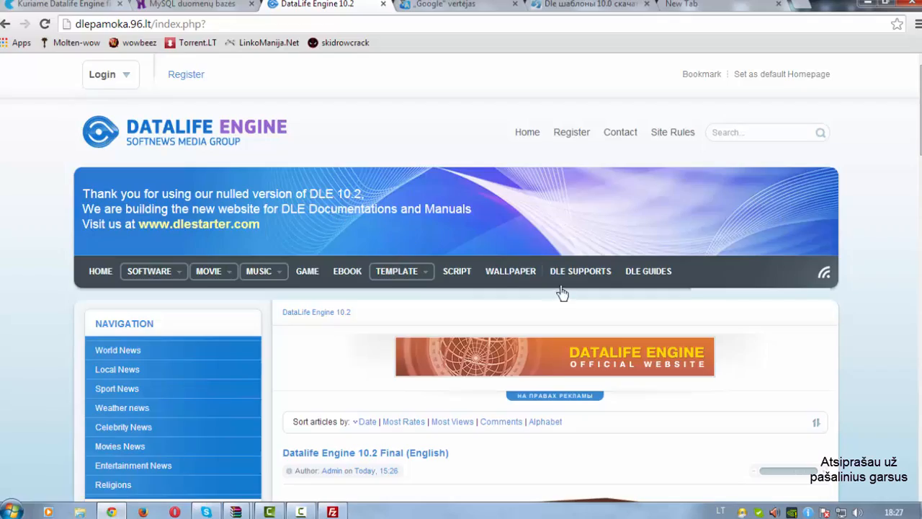
# Step: Scroll through the new site and toggle the news archive between list and calendar
pyautogui.scroll(-20, 561, 293)
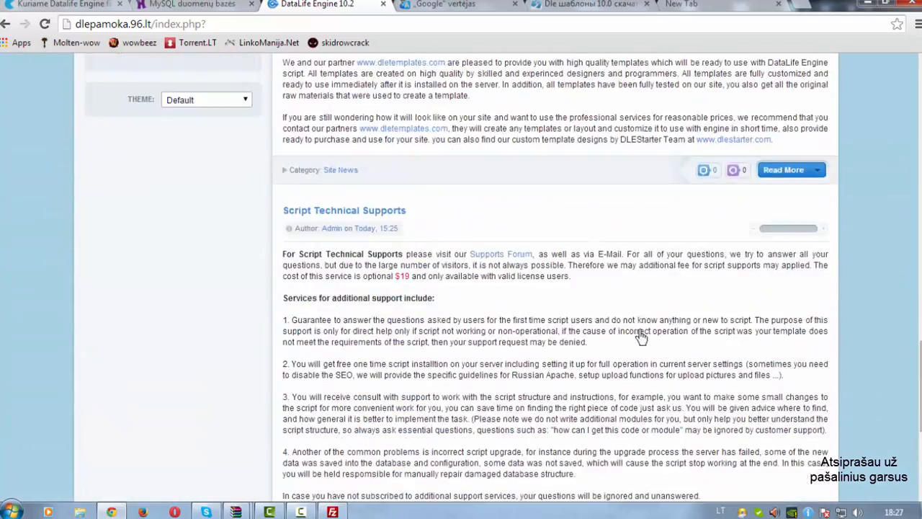
pyautogui.scroll(-4, 641, 336)
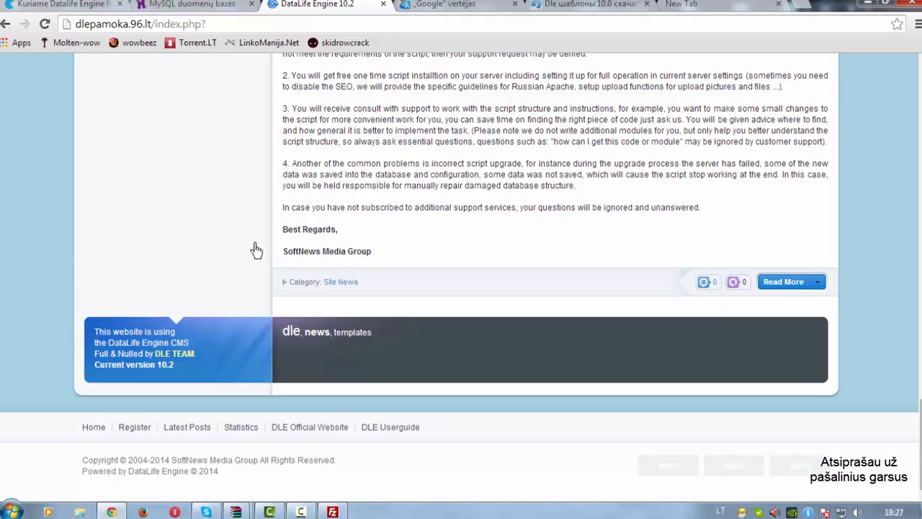
pyautogui.scroll(10, 228, 316)
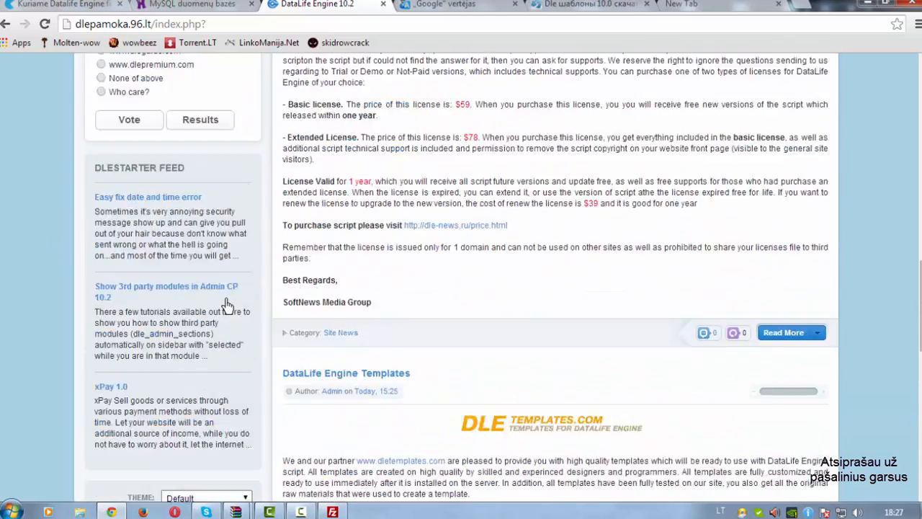
pyautogui.scroll(5, 294, 322)
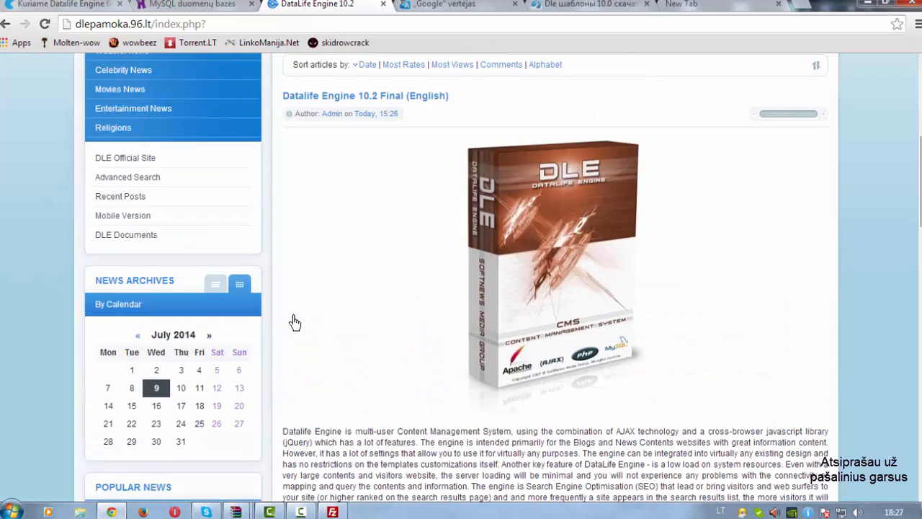
pyautogui.click(225, 287)
pyautogui.click(244, 287)
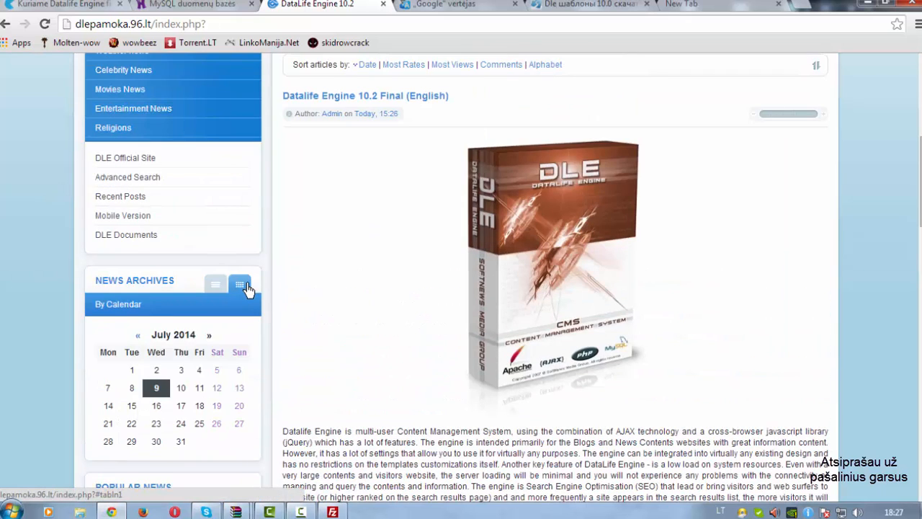
pyautogui.scroll(4, 281, 274)
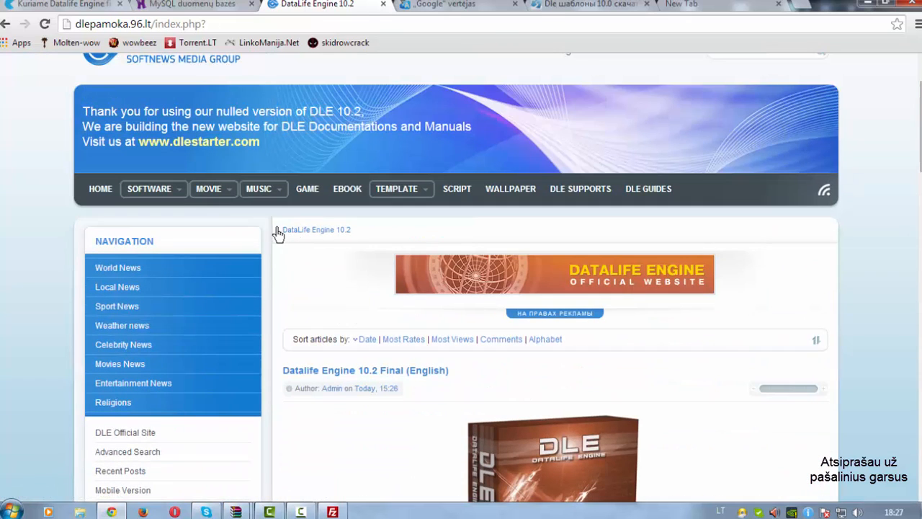
# Step: Select the DataLife Engine 10.2 breadcrumb text and open the dle-shablony.ru templates catalogue
pyautogui.moveTo(387, 234); pyautogui.dragTo(276, 231)
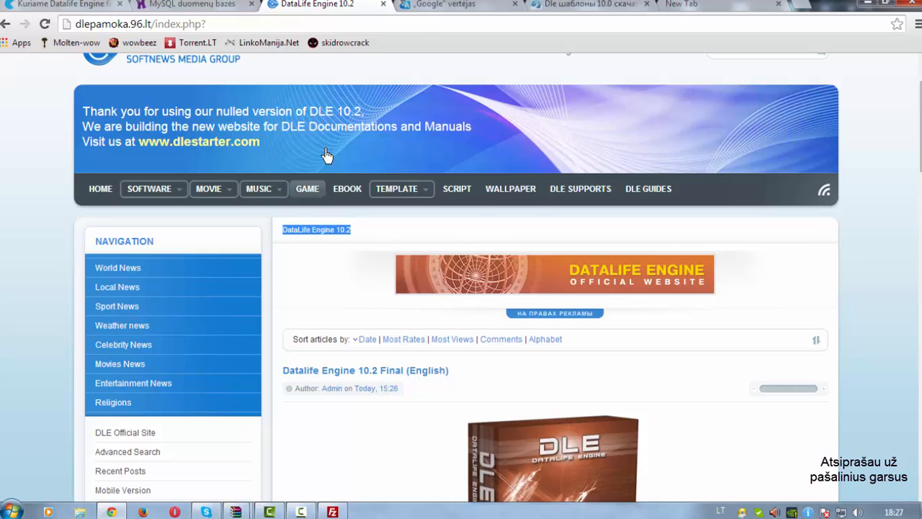
pyautogui.click(473, 8)
pyautogui.click(537, 6)
# Step: Search Google for 'dlelabs' and open the DLELab.ru site
pyautogui.scroll(10, 414, 190)
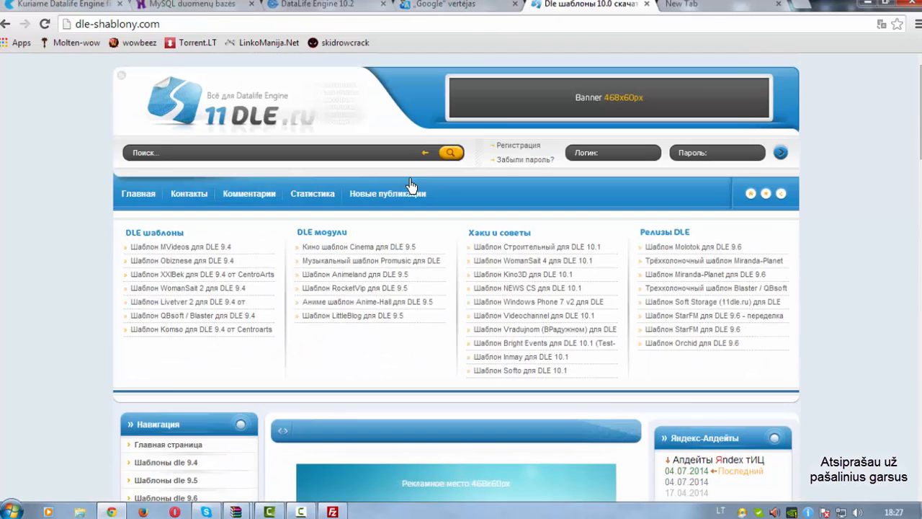
pyautogui.hotkey('alt', 'Left')
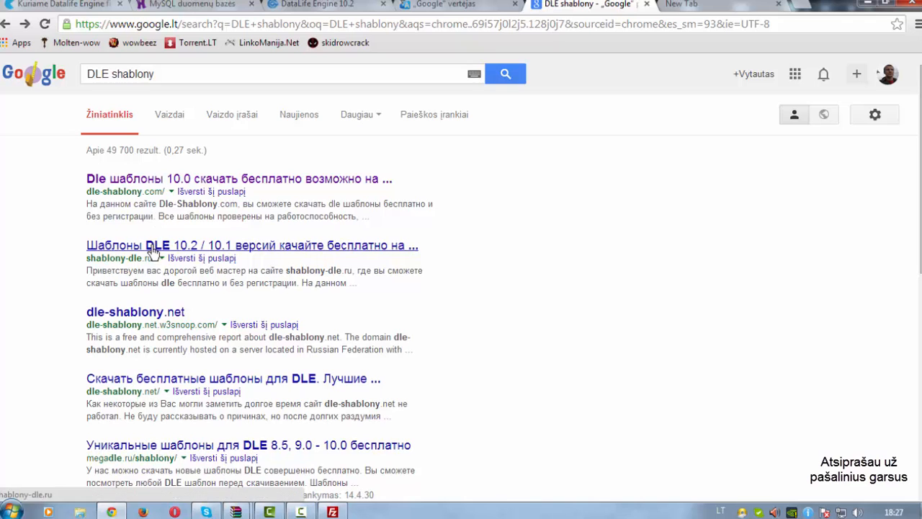
pyautogui.click(169, 81)
pyautogui.write('dlelabs')
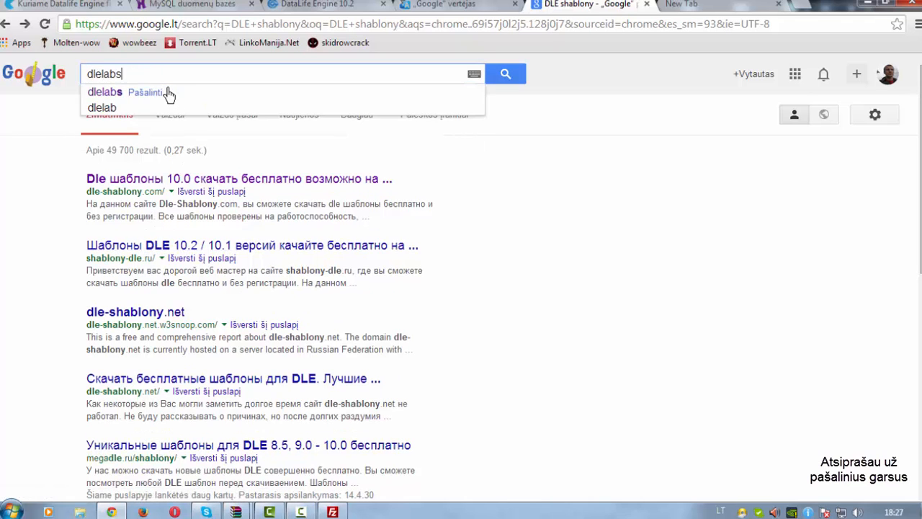
pyautogui.press('Return')
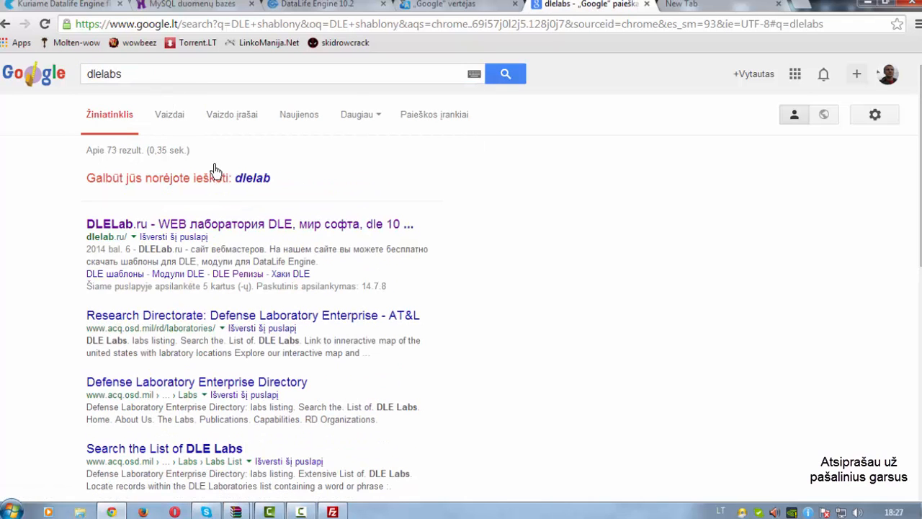
pyautogui.click(178, 224)
pyautogui.scroll(-2, 232, 240)
# Step: Expand DataLife Engine in the sidebar and scroll through the first DLE section opened there
pyautogui.scroll(1, 232, 239)
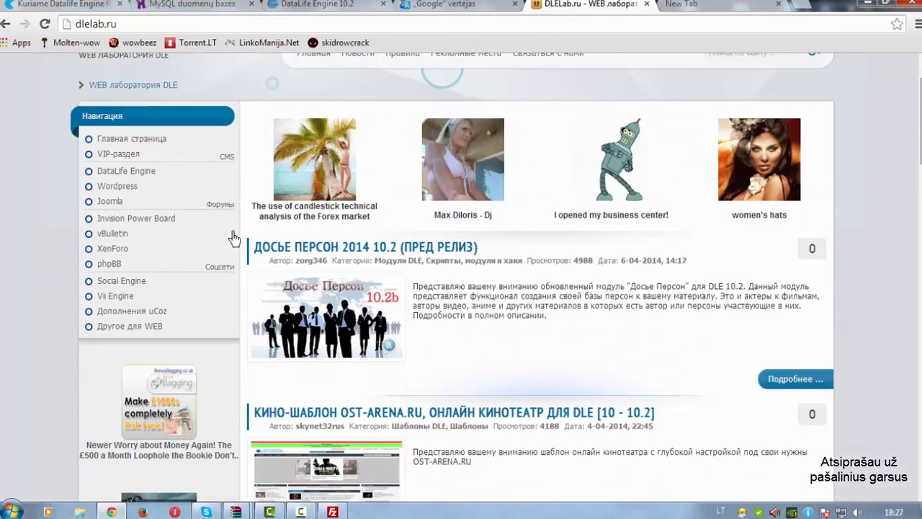
pyautogui.click(118, 171)
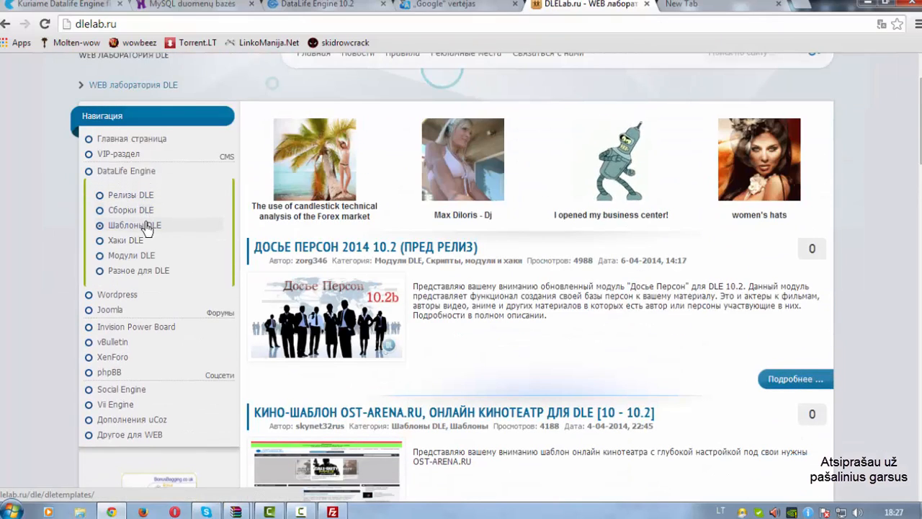
pyautogui.click(146, 226)
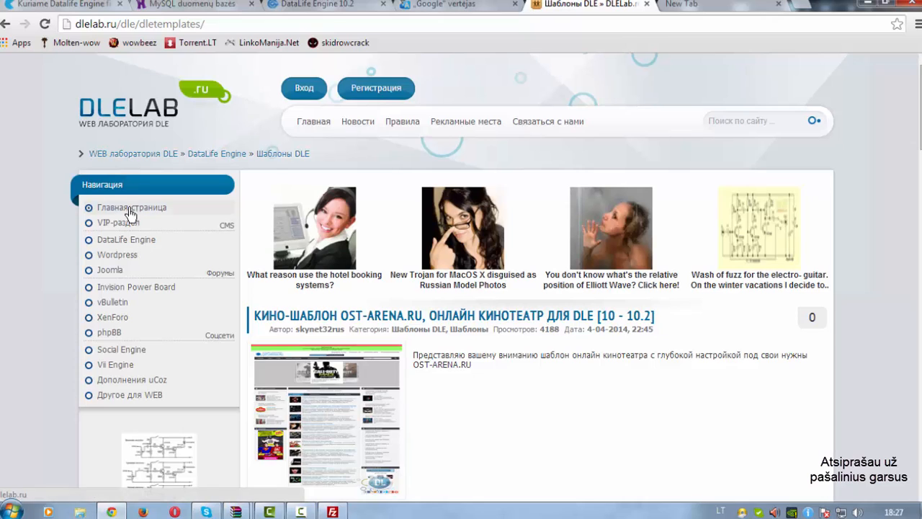
pyautogui.click(134, 240)
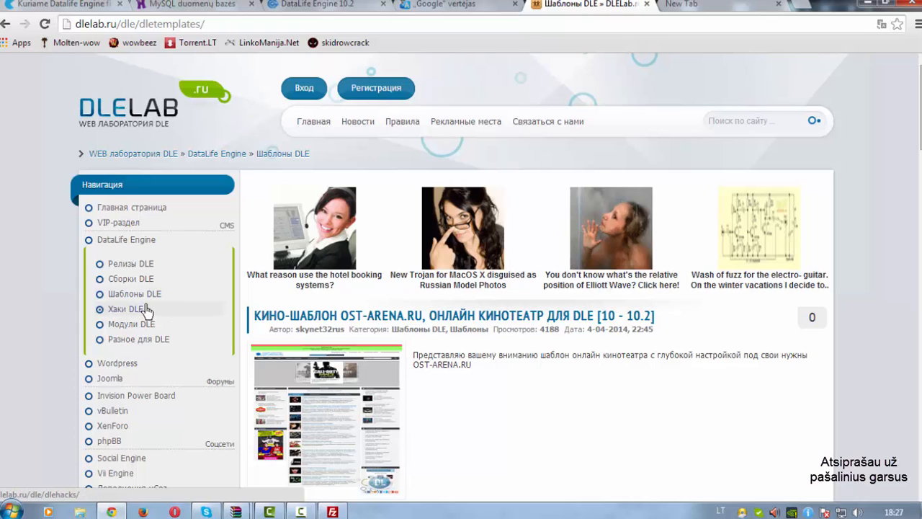
pyautogui.scroll(-2, 338, 364)
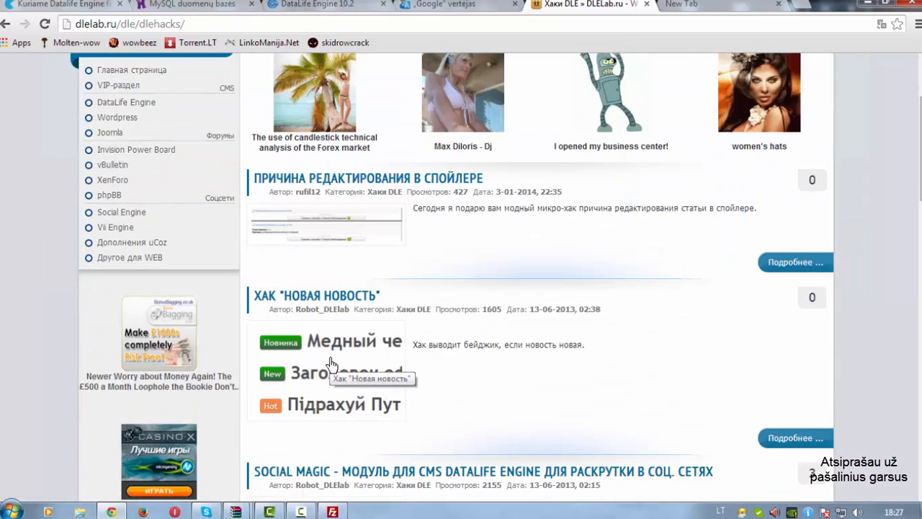
pyautogui.scroll(-6, 291, 378)
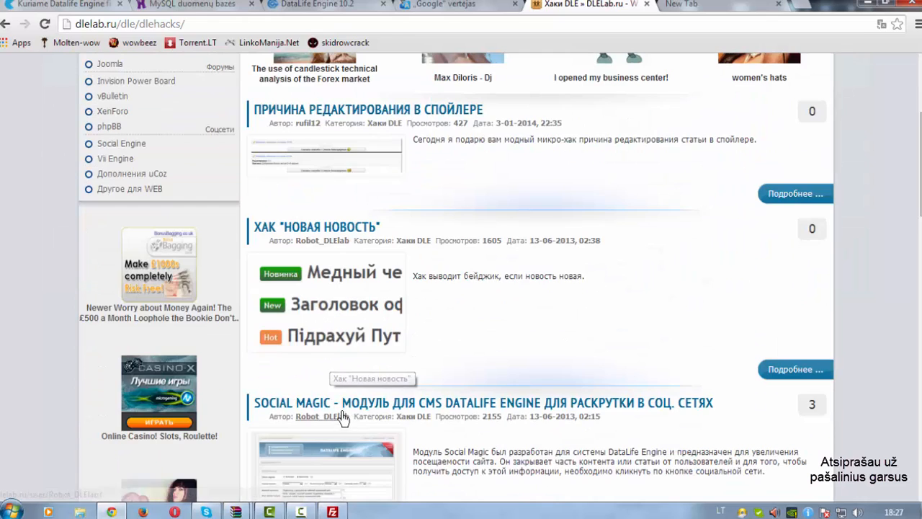
pyautogui.scroll(-2, 349, 371)
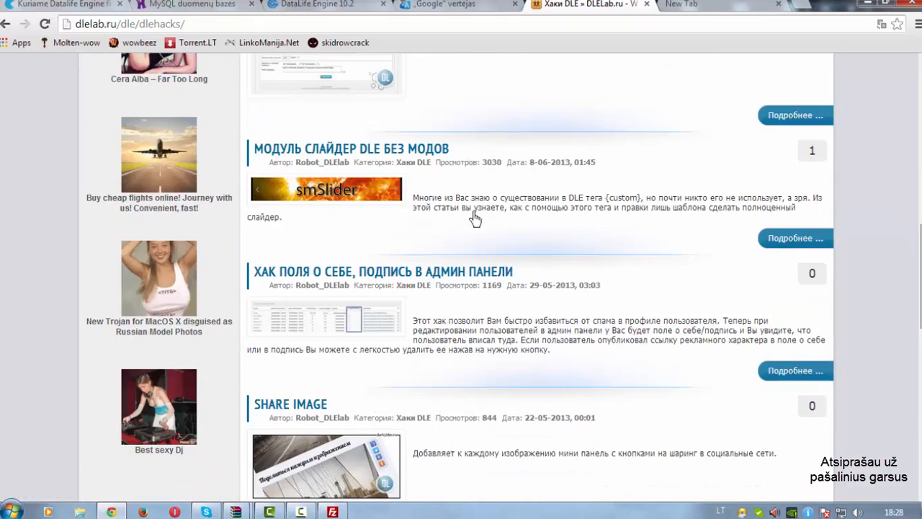
pyautogui.scroll(-3, 465, 299)
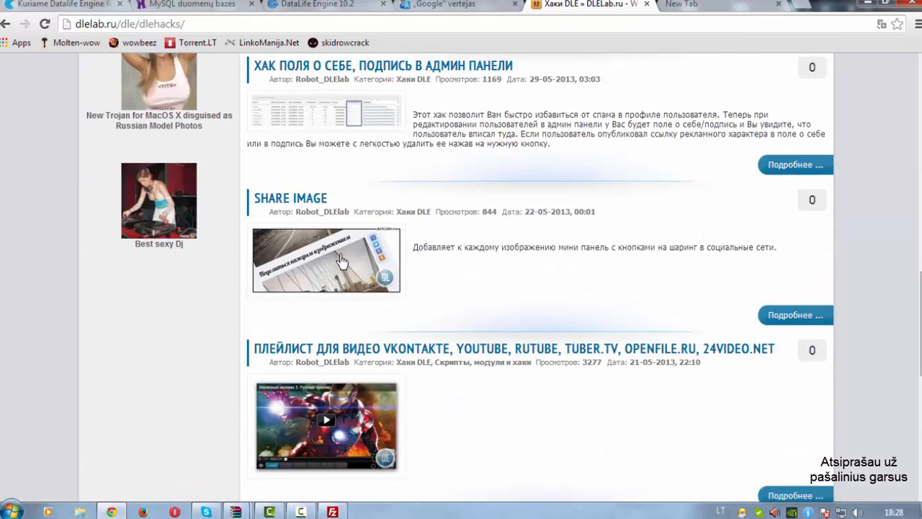
pyautogui.scroll(10, 537, 261)
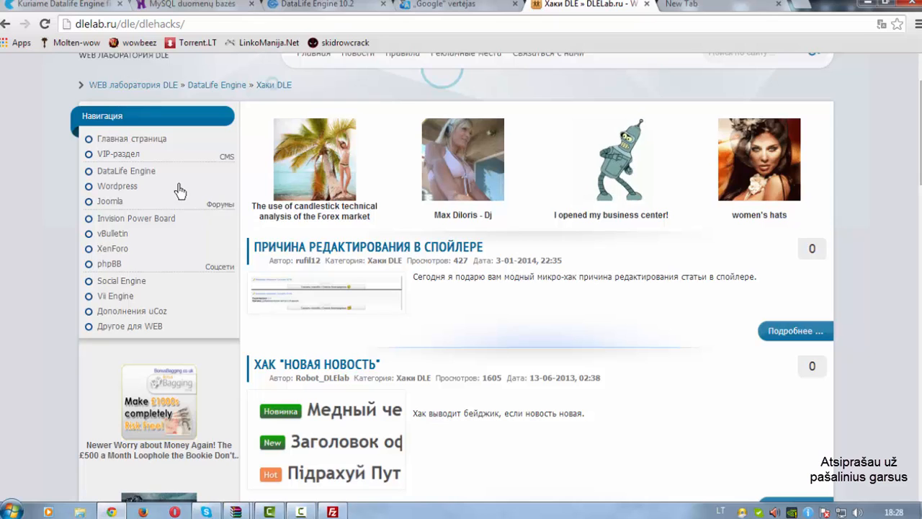
# Step: Open the Модули DLE category and read through its modules, including the Afisha module
pyautogui.click(126, 171)
pyautogui.click(119, 256)
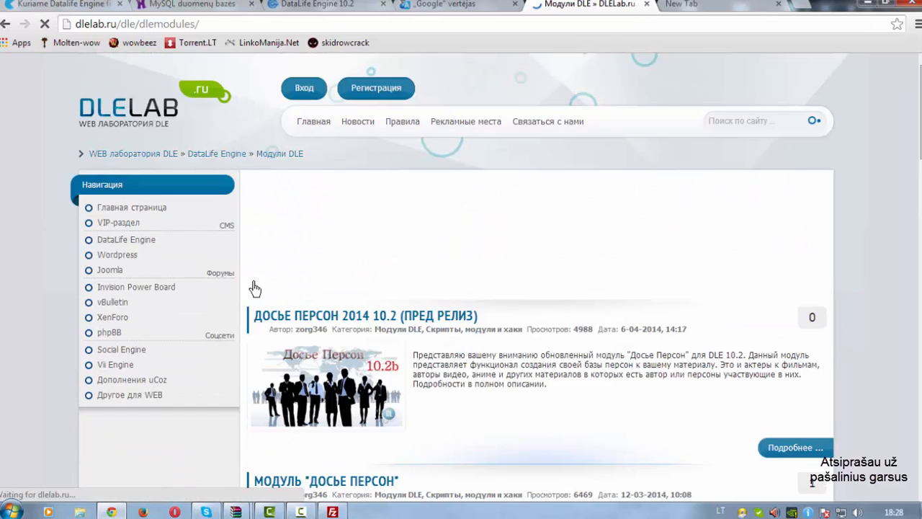
pyautogui.scroll(-4, 392, 322)
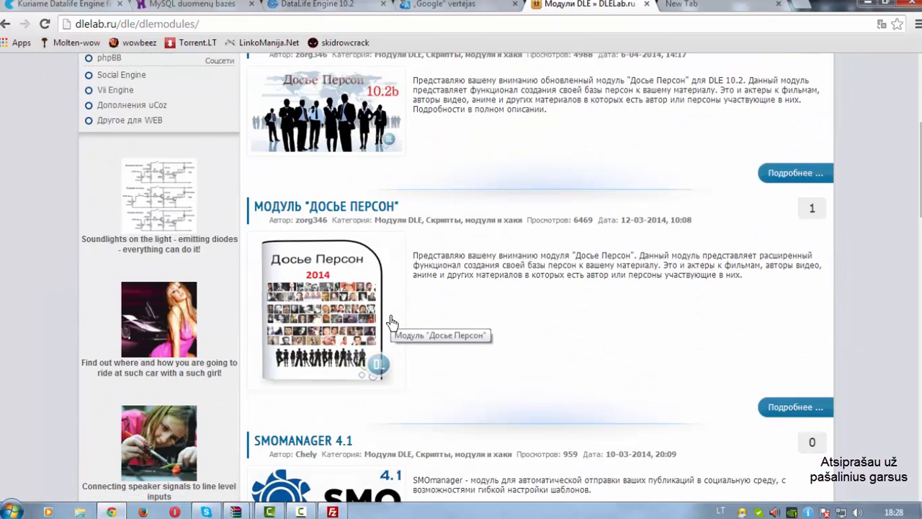
pyautogui.scroll(-9, 392, 322)
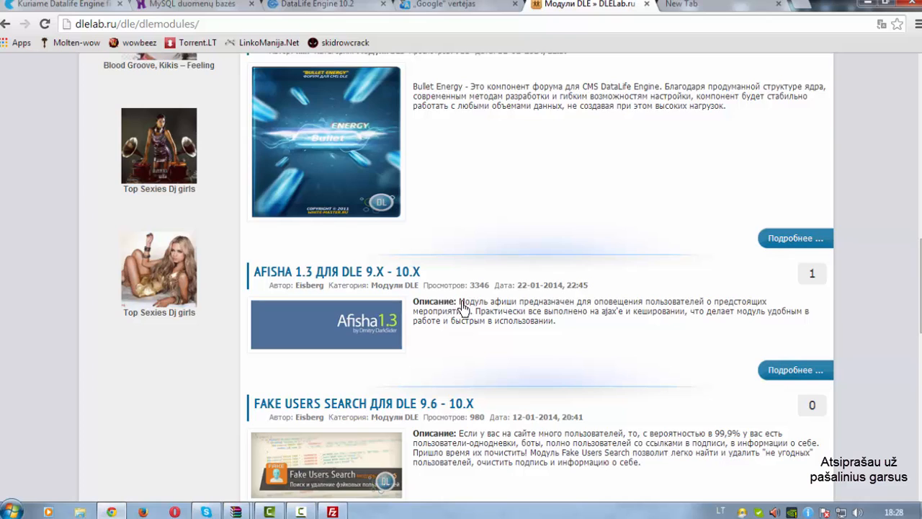
pyautogui.moveTo(463, 309)
pyautogui.mouseDown()
pyautogui.moveTo(548, 329)
pyautogui.moveTo(464, 308)
pyautogui.mouseUp()
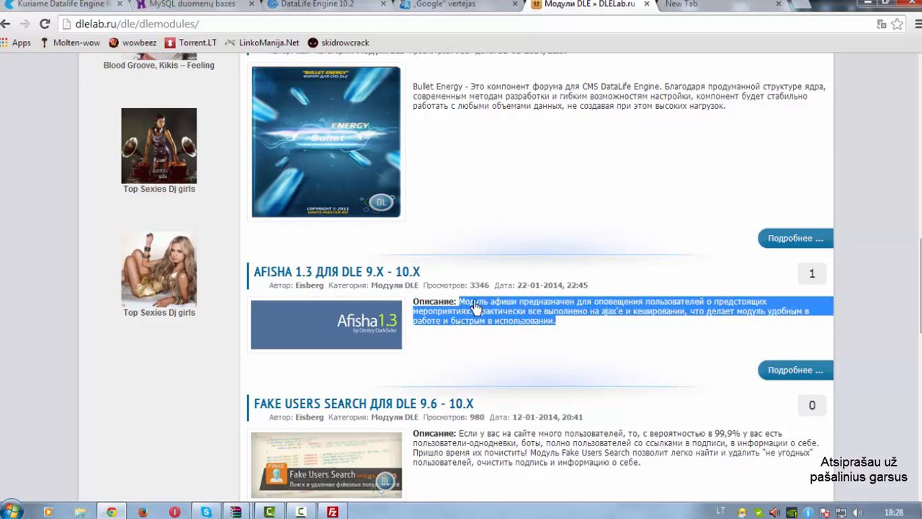
pyautogui.click(474, 308)
pyautogui.scroll(-4, 461, 317)
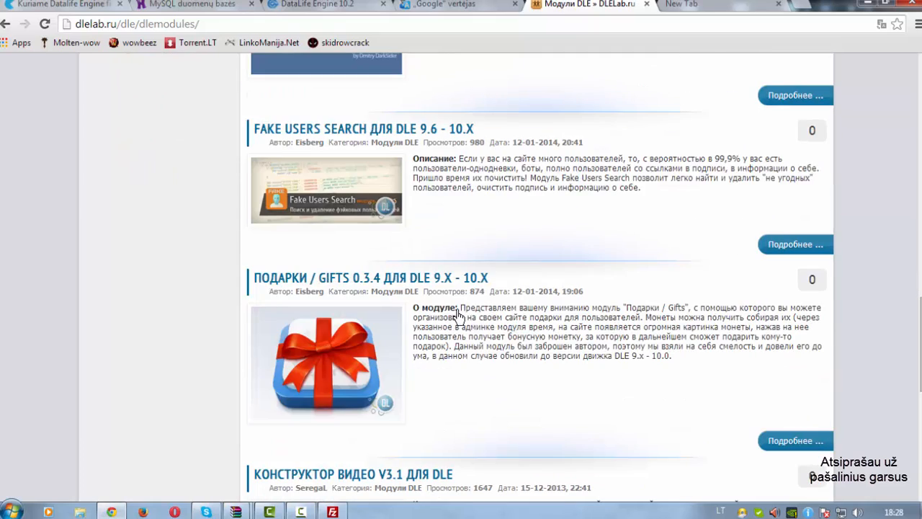
pyautogui.scroll(20, 461, 266)
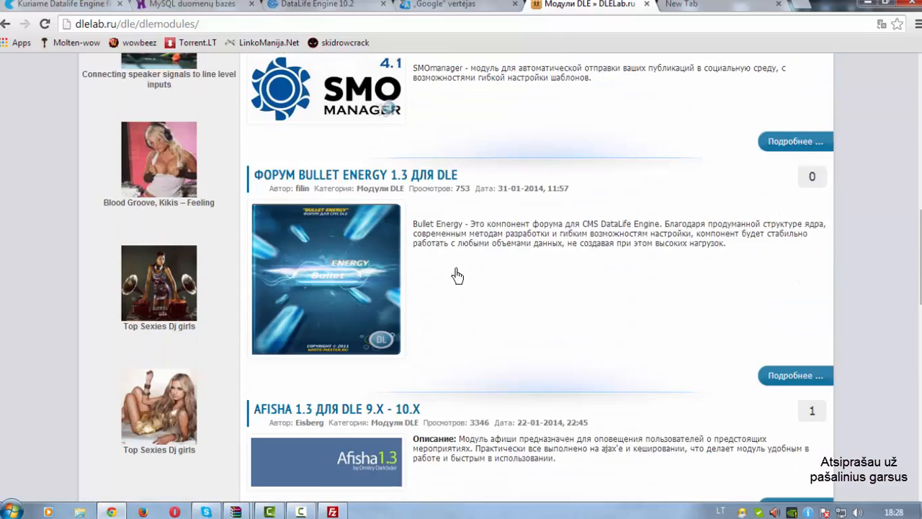
pyautogui.scroll(1, 459, 269)
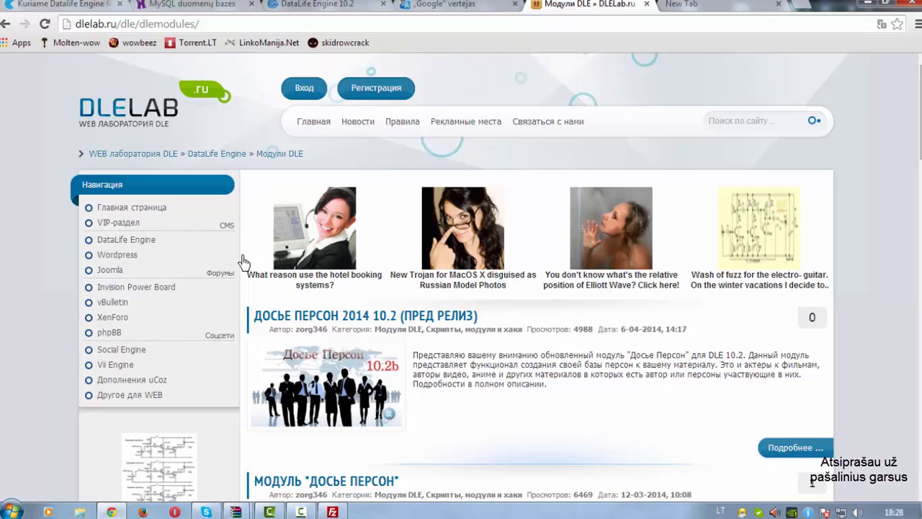
pyautogui.click(133, 241)
# Step: Open Шаблоны DLE and preview the enlarged MOVIE template screenshot
pyautogui.click(135, 294)
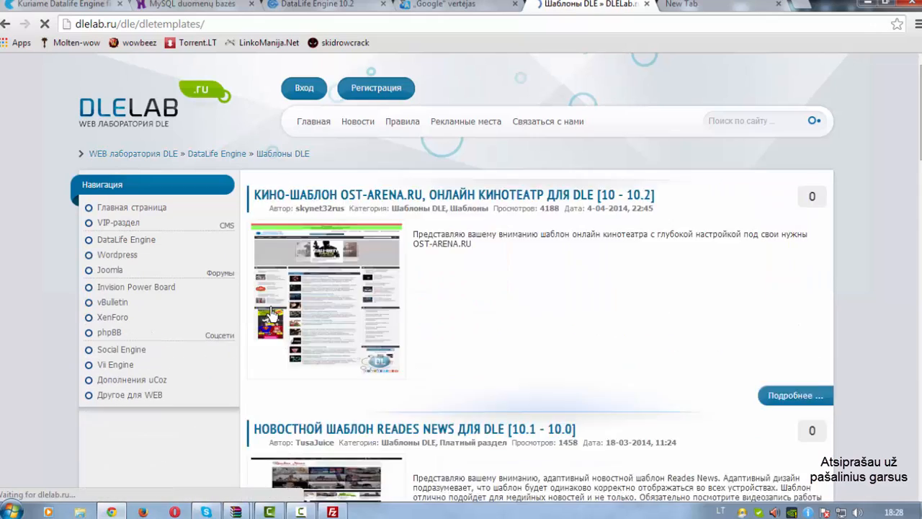
pyautogui.scroll(-5, 343, 347)
pyautogui.scroll(-14, 343, 346)
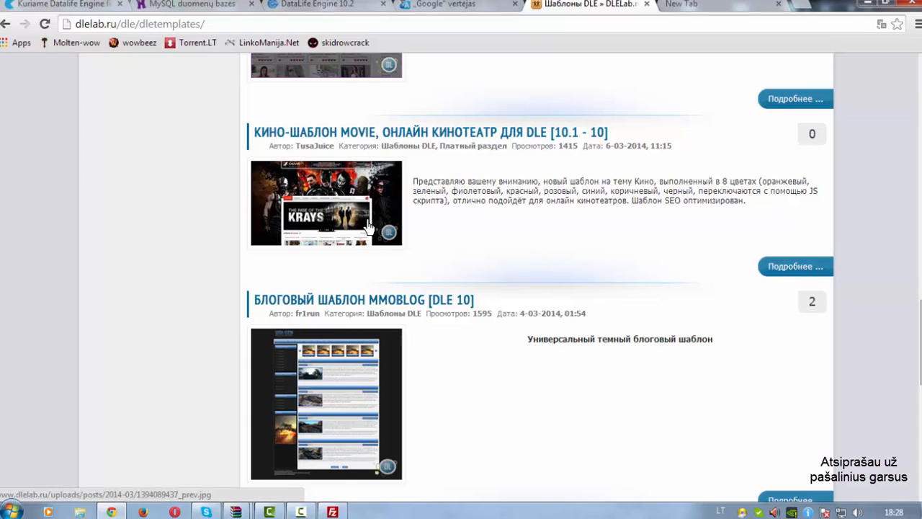
pyautogui.click(369, 229)
pyautogui.click(509, 341)
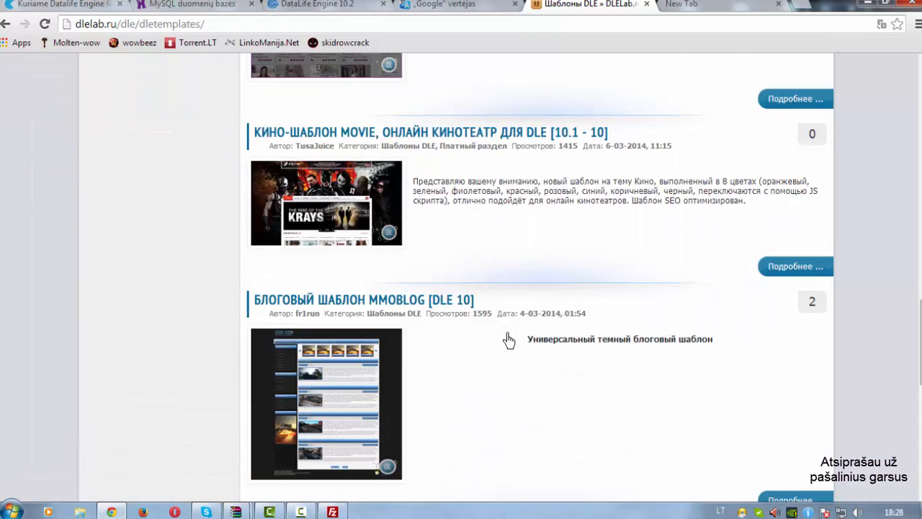
pyautogui.scroll(-7, 507, 340)
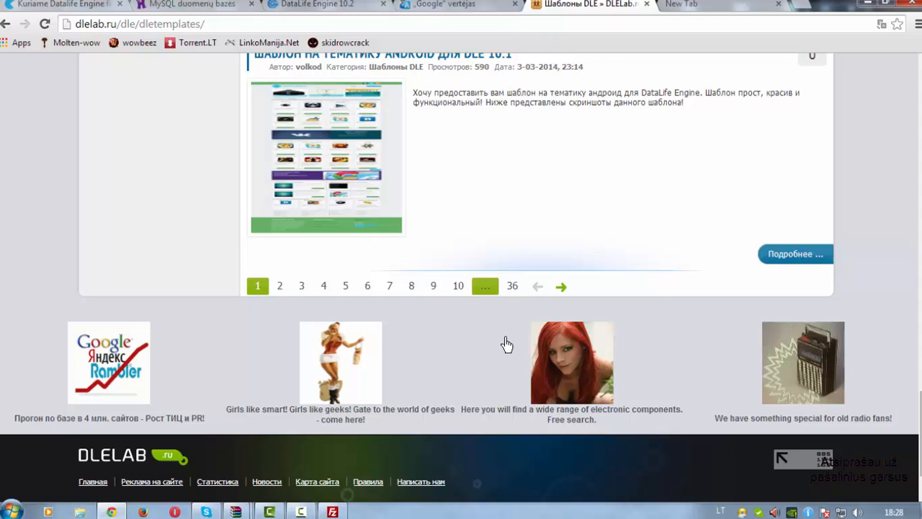
# Step: Go to page 2 of the template list and preview the KOI template
pyautogui.click(281, 287)
pyautogui.scroll(-3, 388, 342)
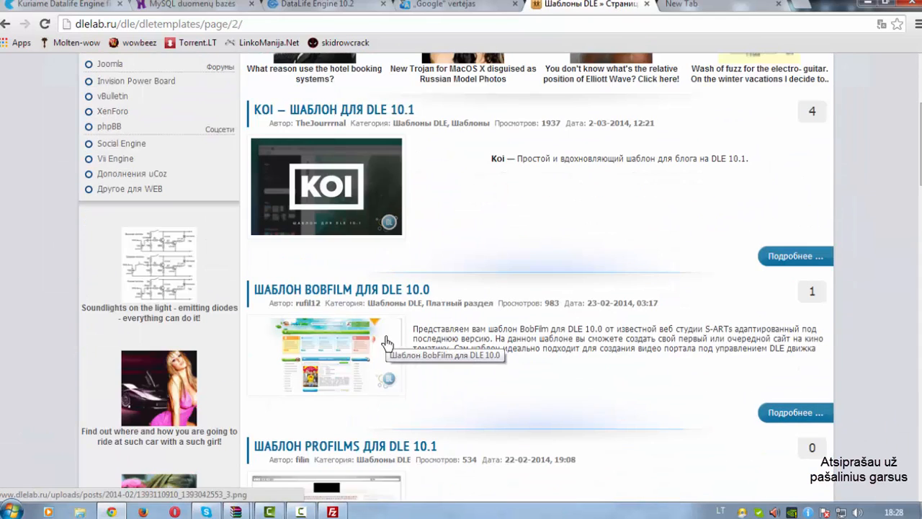
pyautogui.click(298, 165)
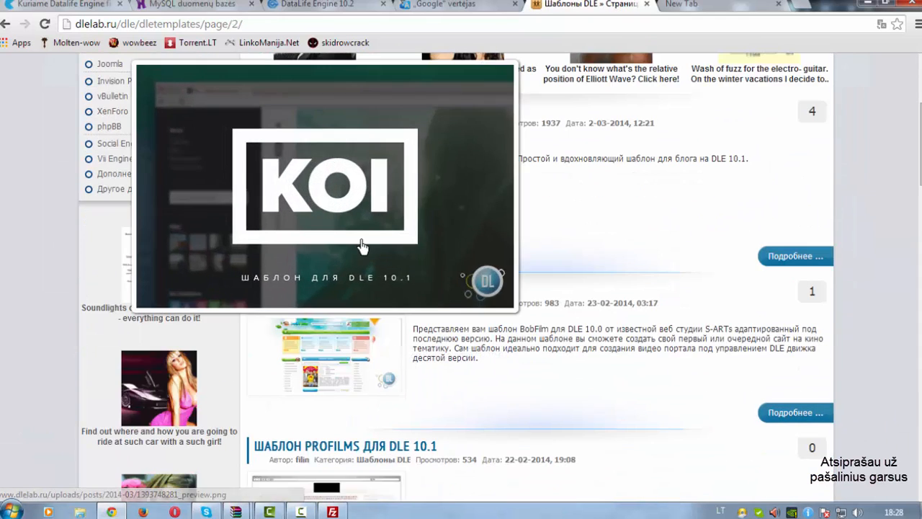
pyautogui.click(371, 220)
pyautogui.scroll(-12, 485, 312)
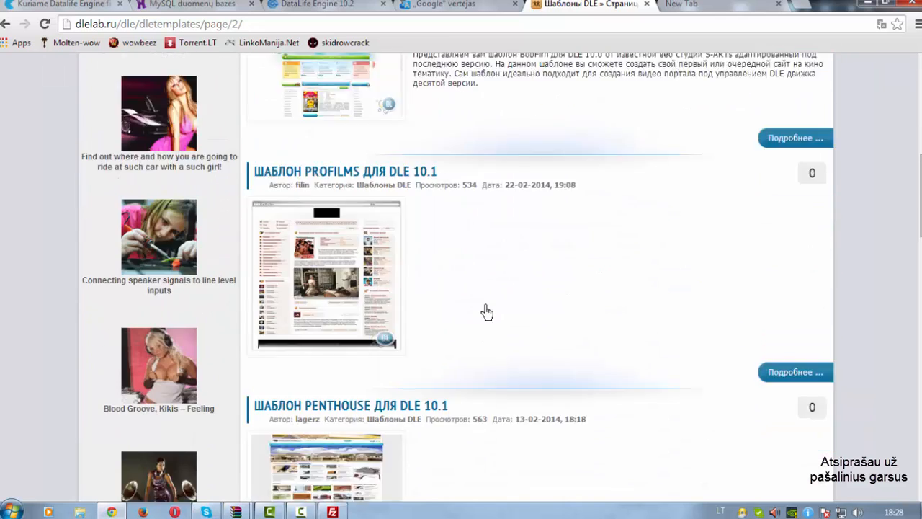
# Step: Enlarge and inspect the MEGOGO for DLE 10.1 template screenshot
pyautogui.click(324, 216)
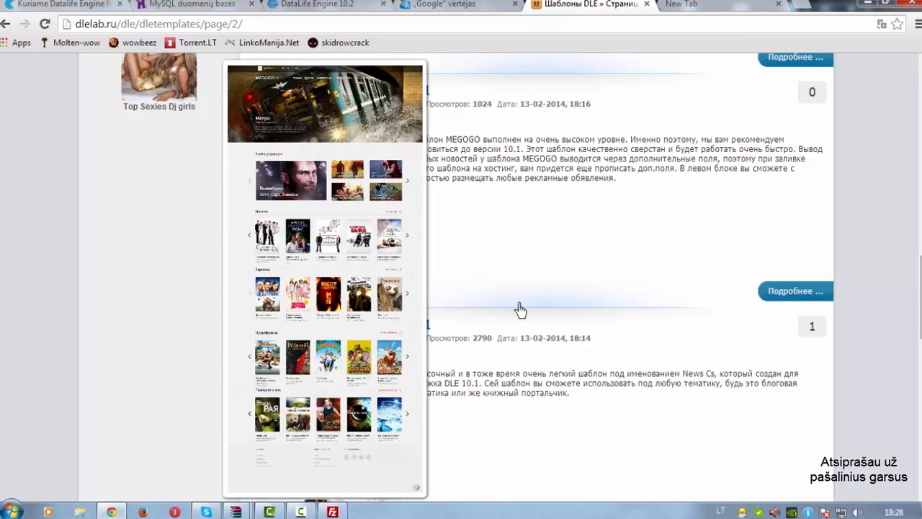
pyautogui.click(370, 263)
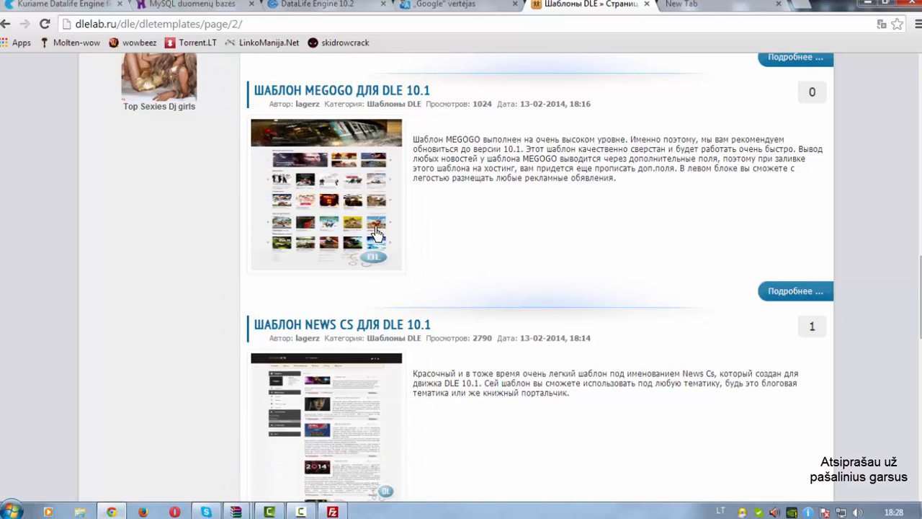
pyautogui.click(378, 234)
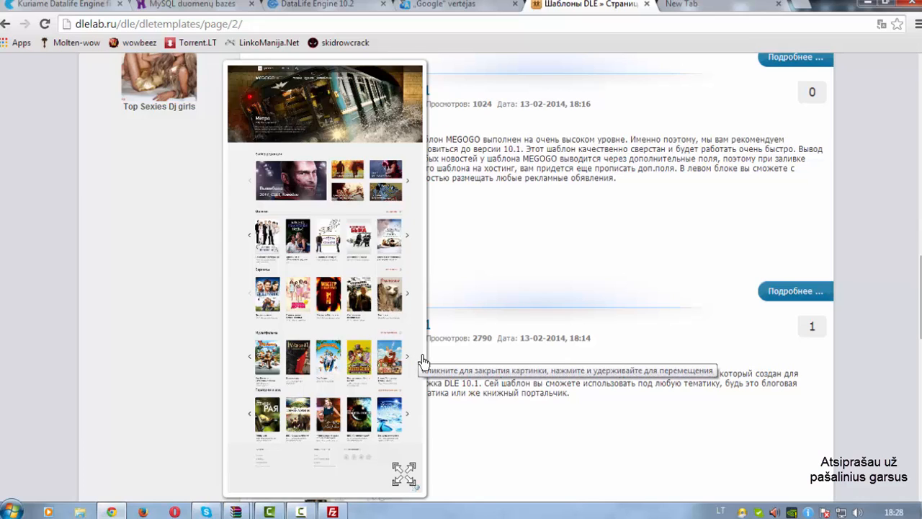
pyautogui.click(441, 330)
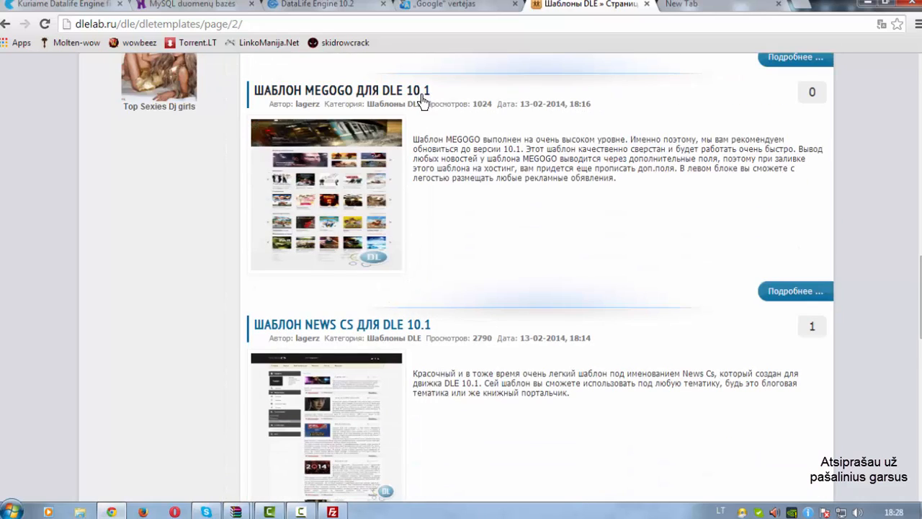
pyautogui.scroll(-5, 440, 199)
pyautogui.scroll(-4, 438, 199)
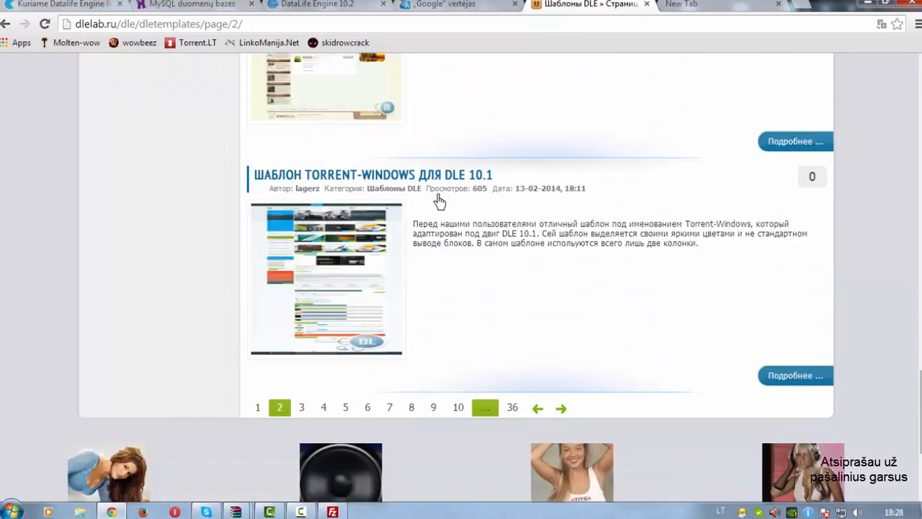
pyautogui.scroll(9, 438, 200)
pyautogui.scroll(-1, 387, 294)
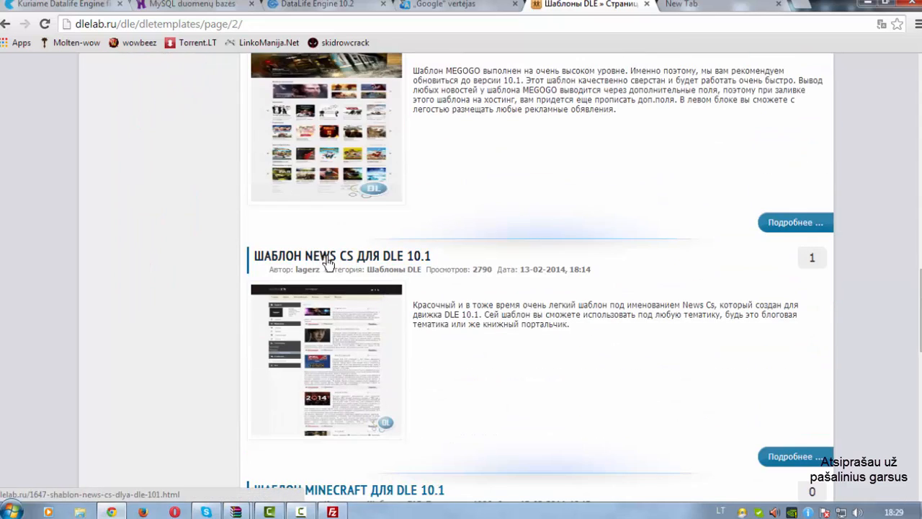
pyautogui.scroll(4, 328, 262)
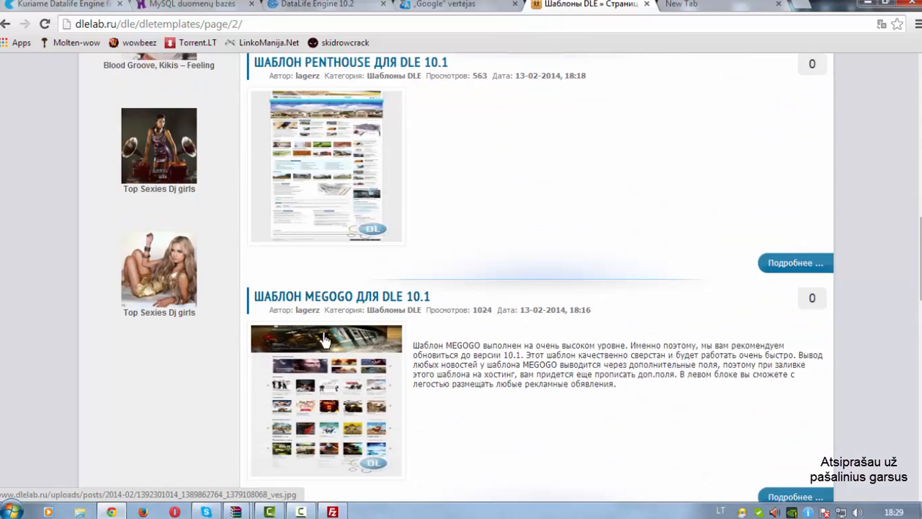
# Step: Open the MEGOGO template page, try to download it, and sign in with the saved login and password
pyautogui.click(338, 297)
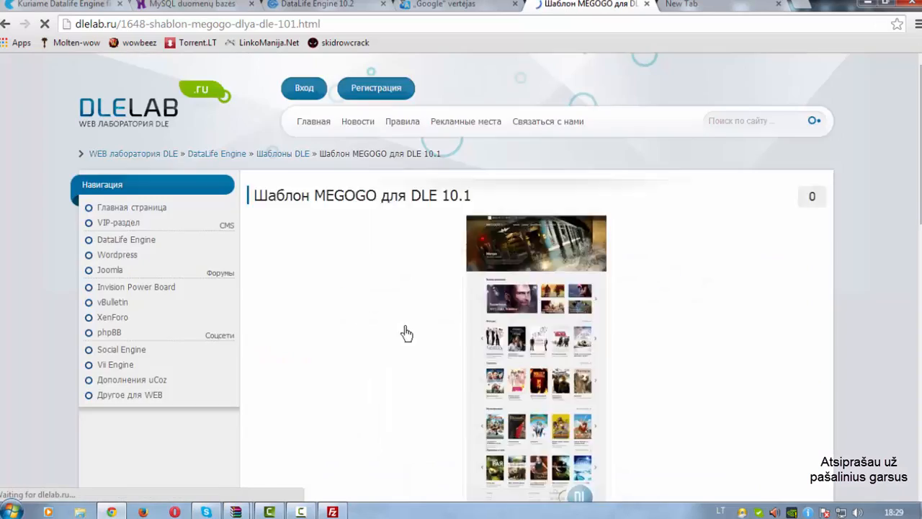
pyautogui.scroll(-7, 407, 333)
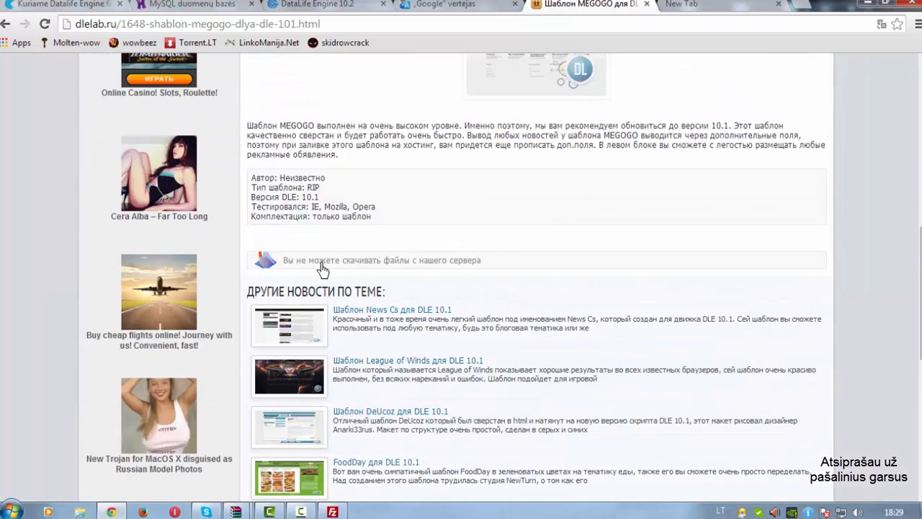
pyautogui.click(322, 263)
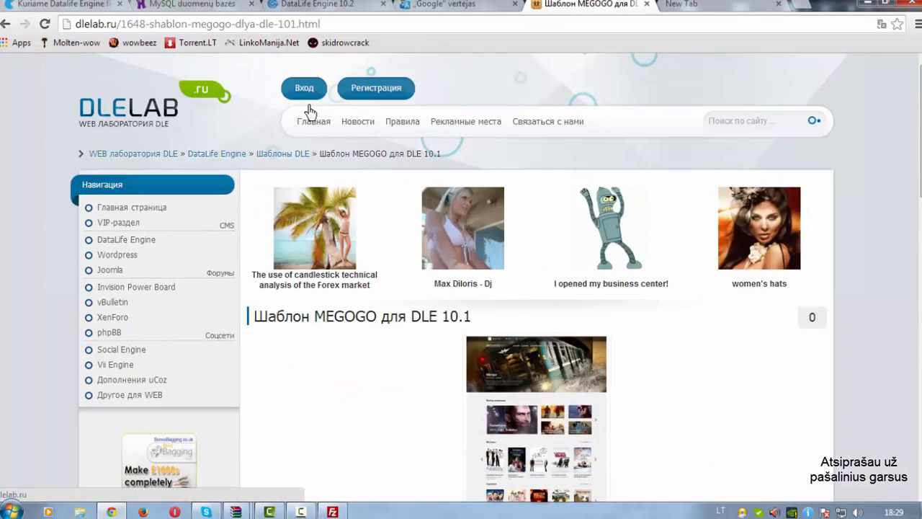
pyautogui.click(302, 89)
pyautogui.click(420, 254)
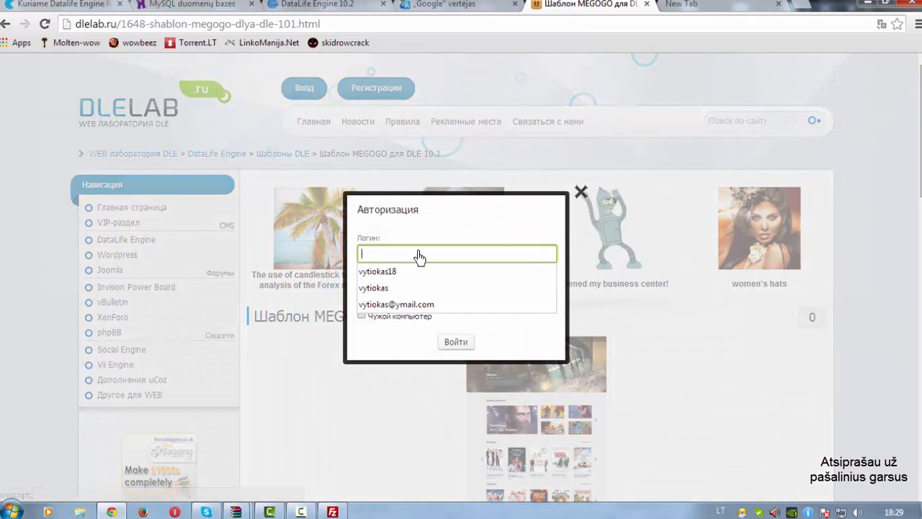
pyautogui.click(391, 289)
pyautogui.press('Tab')
pyautogui.write('****')
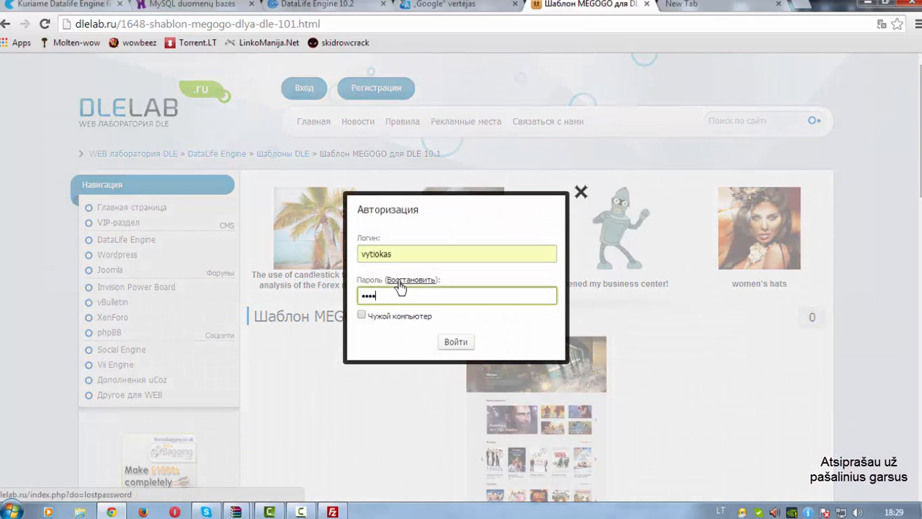
pyautogui.press('Return')
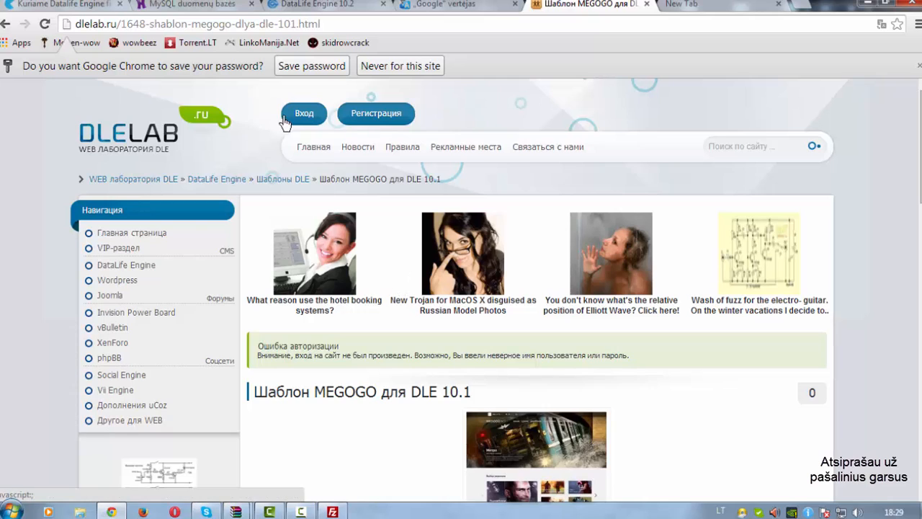
# Step: Retry signing in with the saved login and the account password
pyautogui.click(286, 121)
pyautogui.click(441, 268)
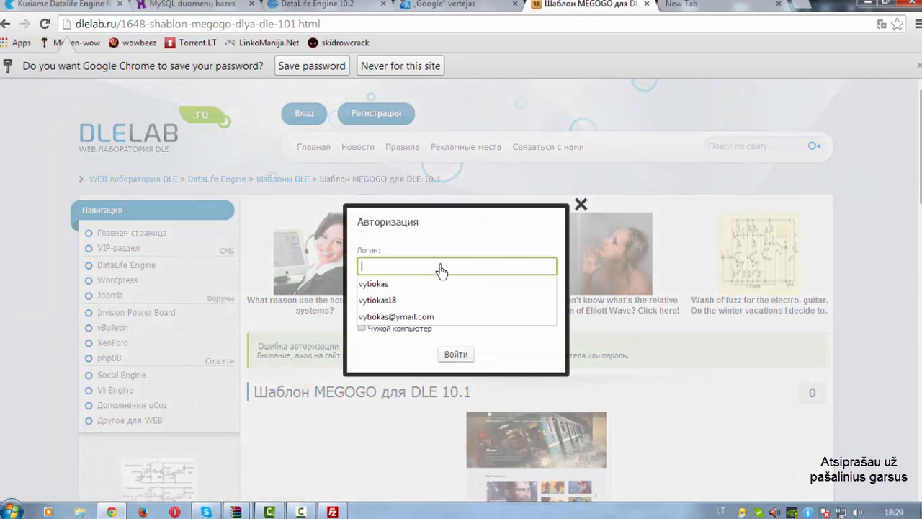
pyautogui.click(404, 285)
pyautogui.press('Tab')
pyautogui.write('**')
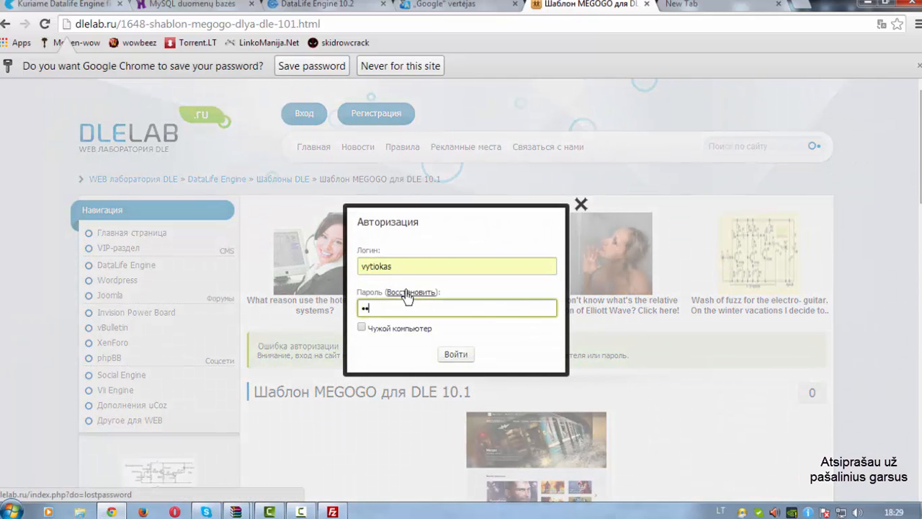
pyautogui.write('********')
pyautogui.press('Return')
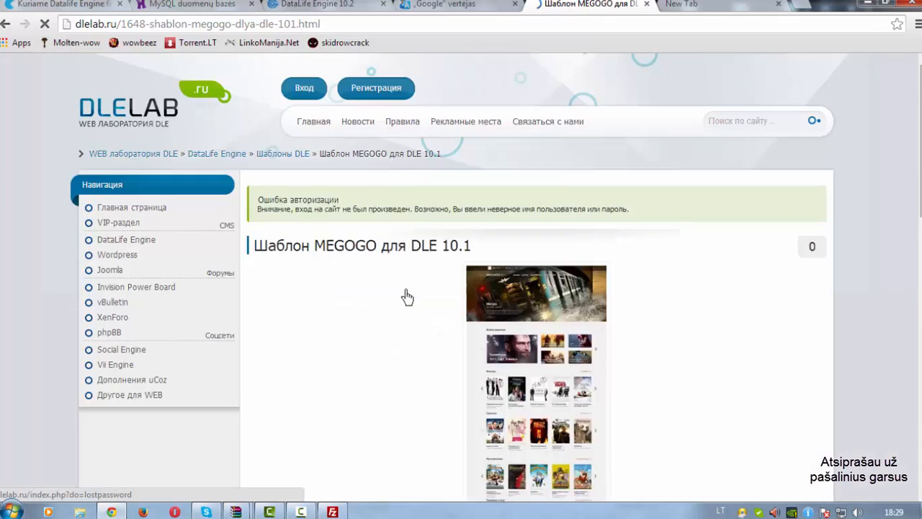
# Step: Close the sign-in dialog after the authorization error and open the Регистрация page
pyautogui.click(305, 117)
pyautogui.click(323, 233)
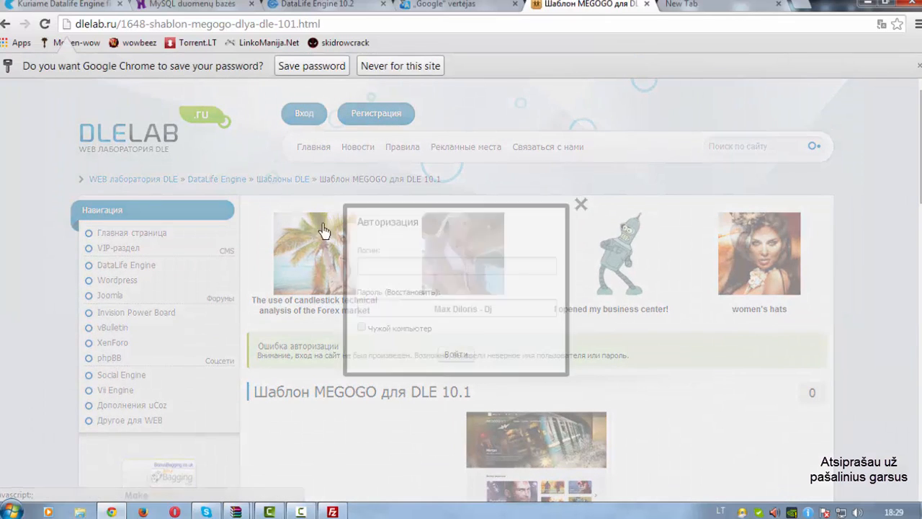
pyautogui.doubleClick(402, 355)
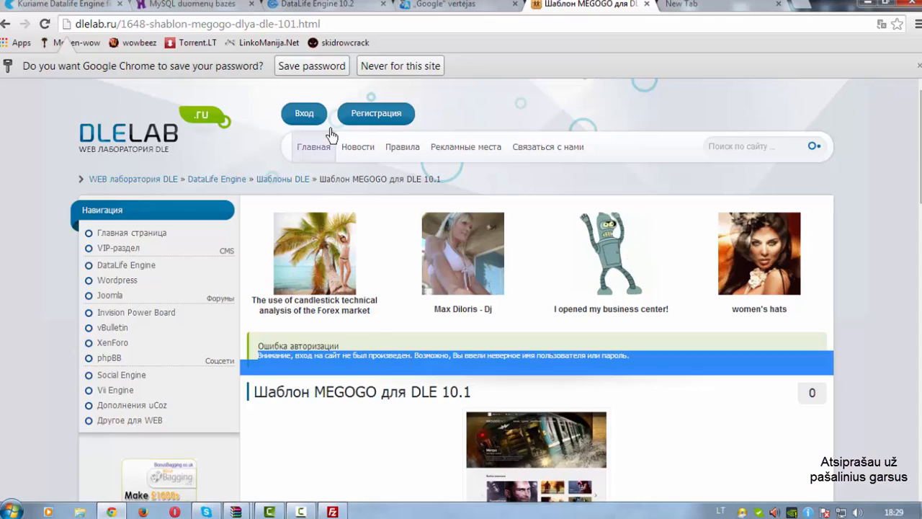
pyautogui.click(376, 113)
# Step: Accept the rules, fill the Логин field from autofill, and confirm the name is available
pyautogui.scroll(-10, 382, 288)
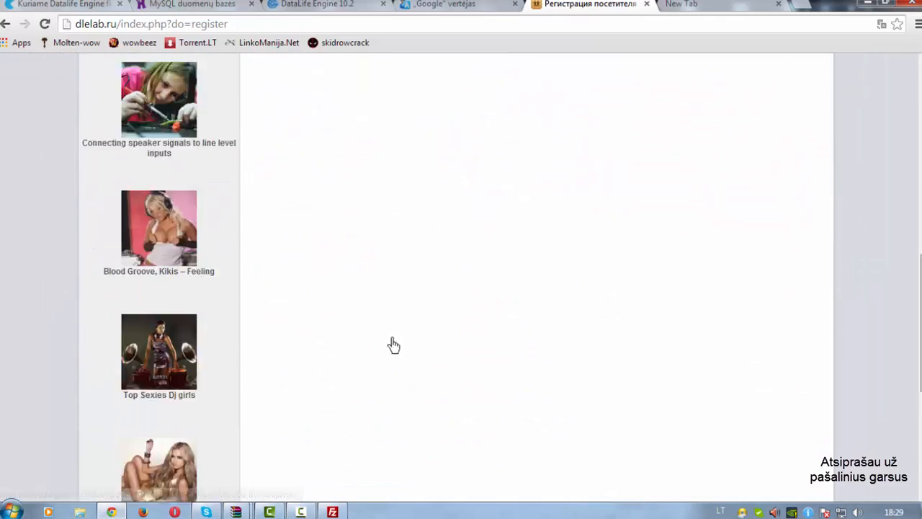
pyautogui.scroll(5, 490, 226)
pyautogui.click(494, 232)
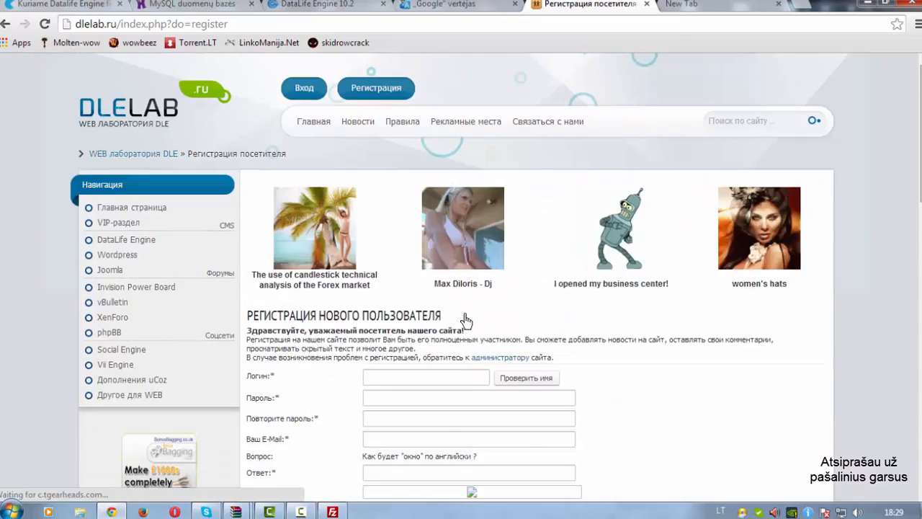
pyautogui.scroll(-3, 466, 321)
pyautogui.click(436, 173)
pyautogui.click(425, 189)
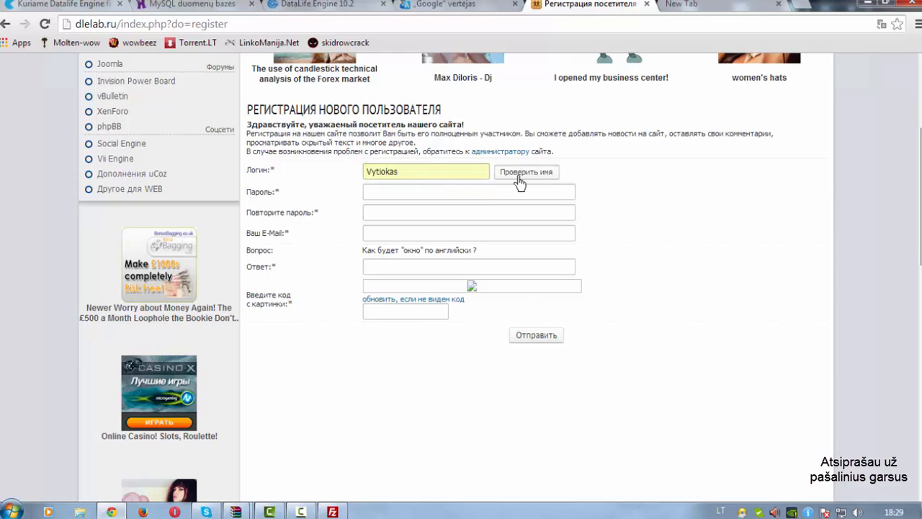
pyautogui.click(526, 172)
# Step: Select the registration password field, then switch to the blank new tab
pyautogui.click(397, 201)
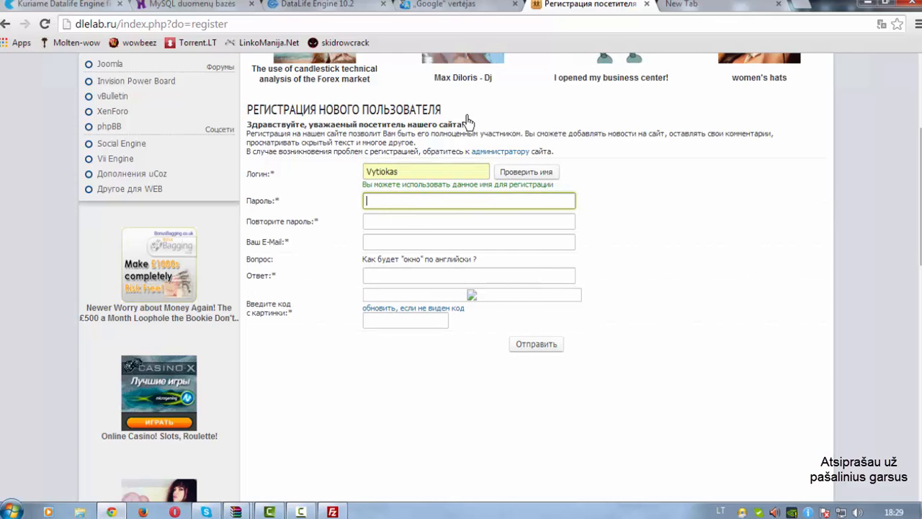
pyautogui.click(468, 6)
pyautogui.click(704, 6)
# Step: Go to gmail.com and copy the e-mail address shown in the account avatar popup
pyautogui.write('u236596345_web')
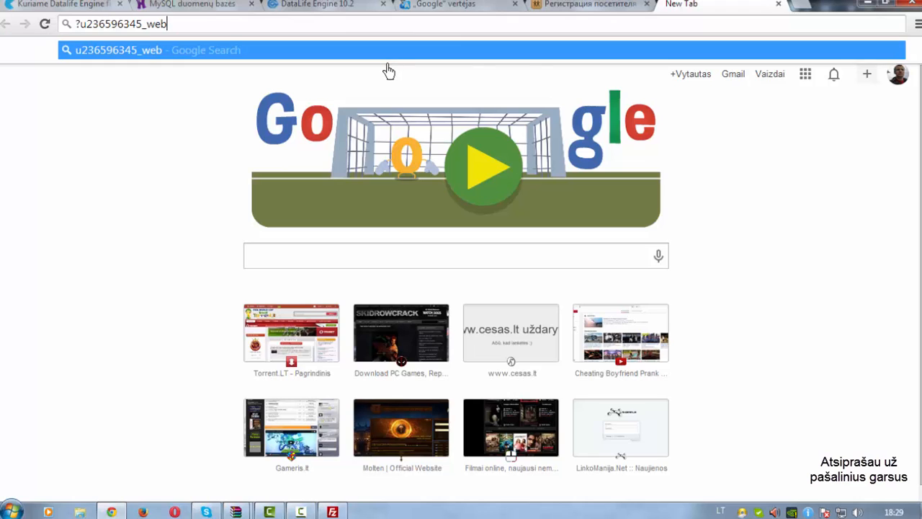
pyautogui.hotkey('ctrl', 'shift', 'Tab')
pyautogui.hotkey('ctrl', 'Tab')
pyautogui.write('gmai')
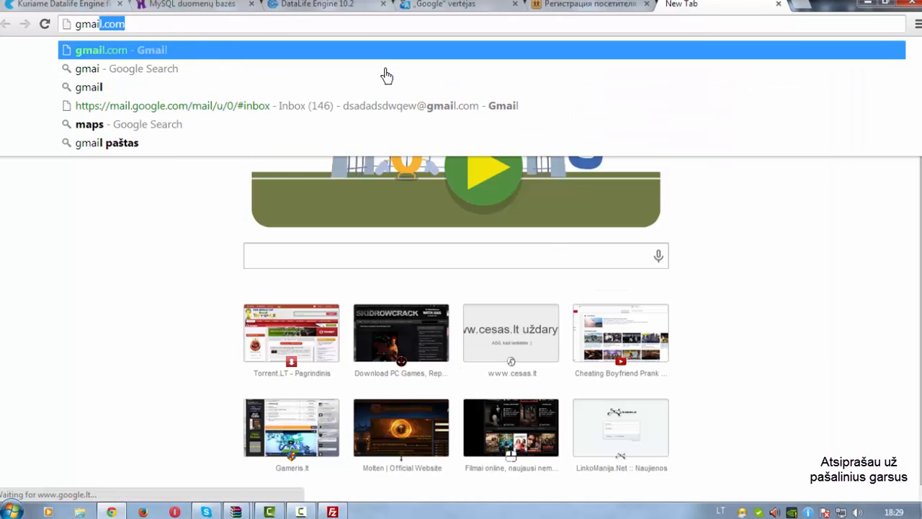
pyautogui.press('Return')
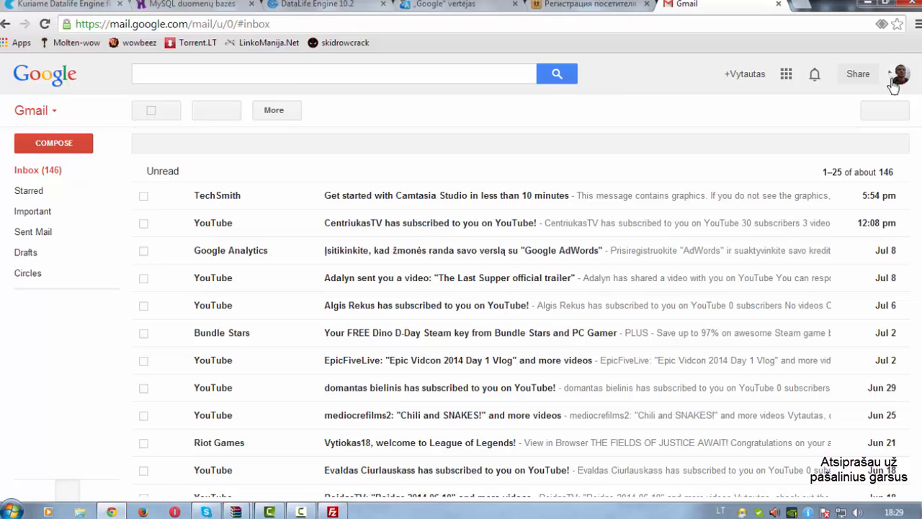
pyautogui.click(894, 81)
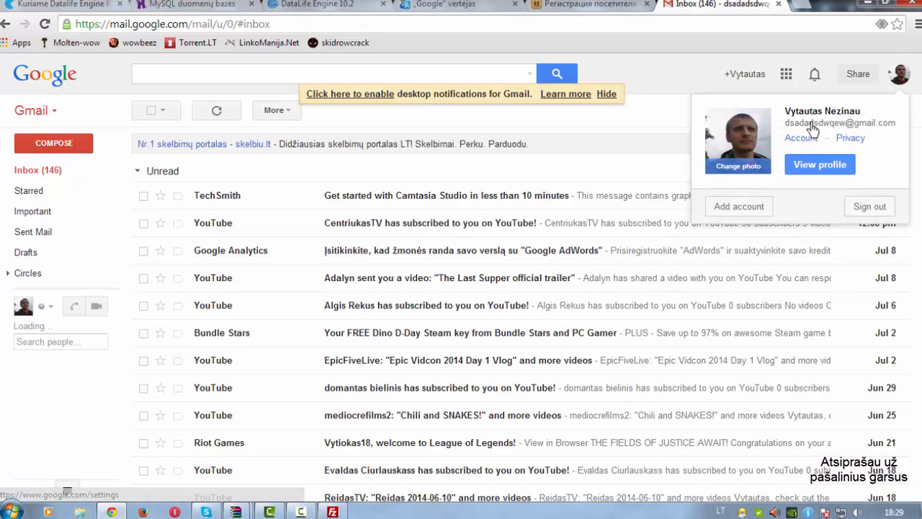
pyautogui.tripleClick(814, 124)
pyautogui.hotkey('ctrl', 'c')
pyautogui.hotkey('ctrl', 'w')
# Step: Paste the copied text into the registration form's password and repeat-password fields
pyautogui.hotkey('ctrl', 'v')
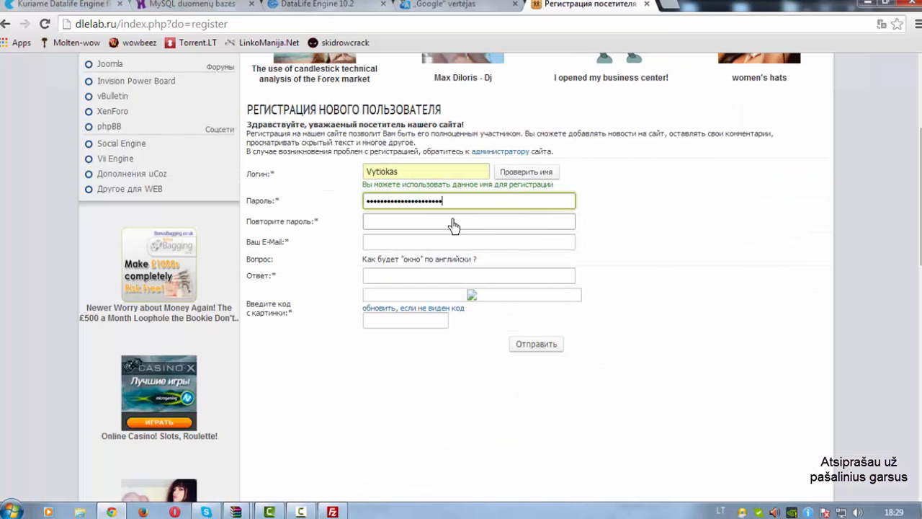
pyautogui.click(446, 229)
pyautogui.hotkey('ctrl', 'v')
pyautogui.click(406, 246)
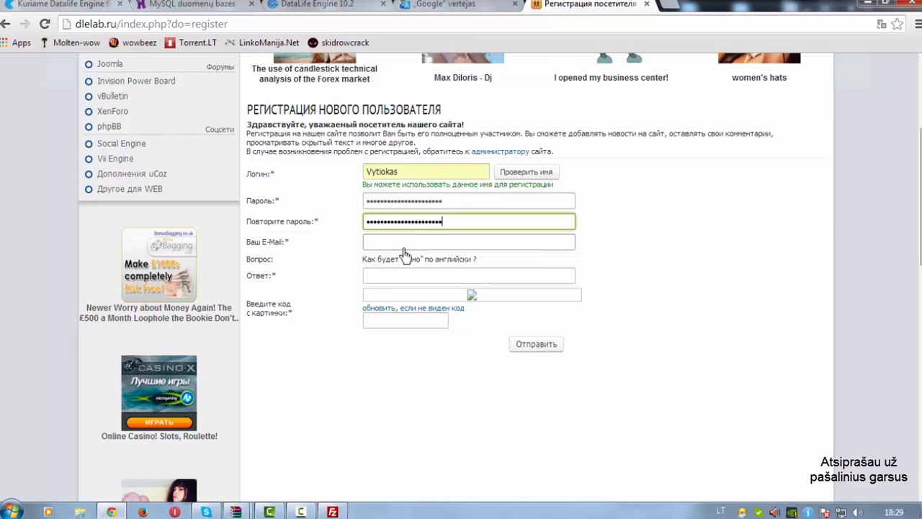
pyautogui.hotkey('ctrl', 'v')
pyautogui.click(393, 278)
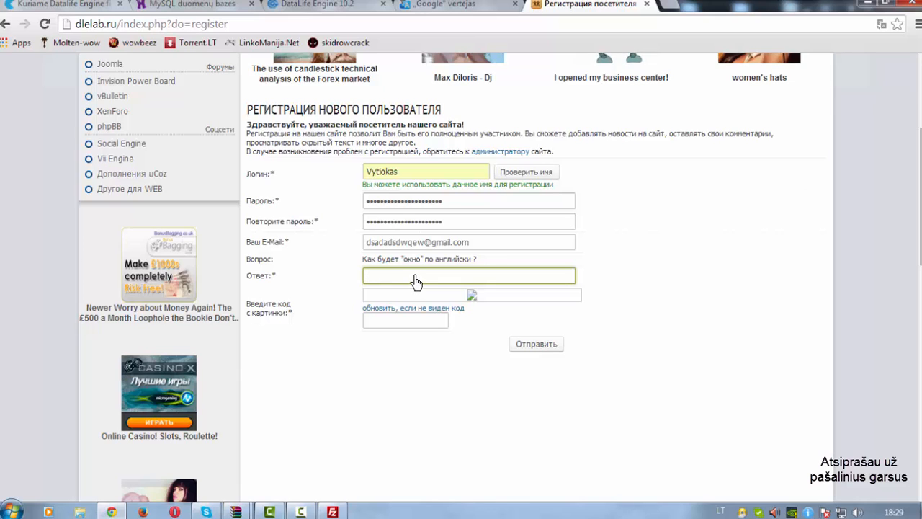
pyautogui.click(439, 244)
pyautogui.doubleClick(438, 222)
pyautogui.doubleClick(440, 203)
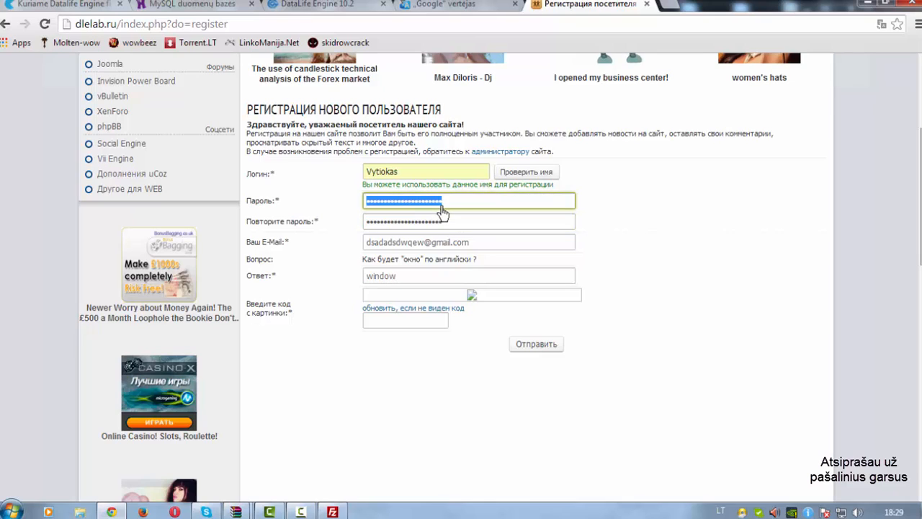
pyautogui.doubleClick(442, 203)
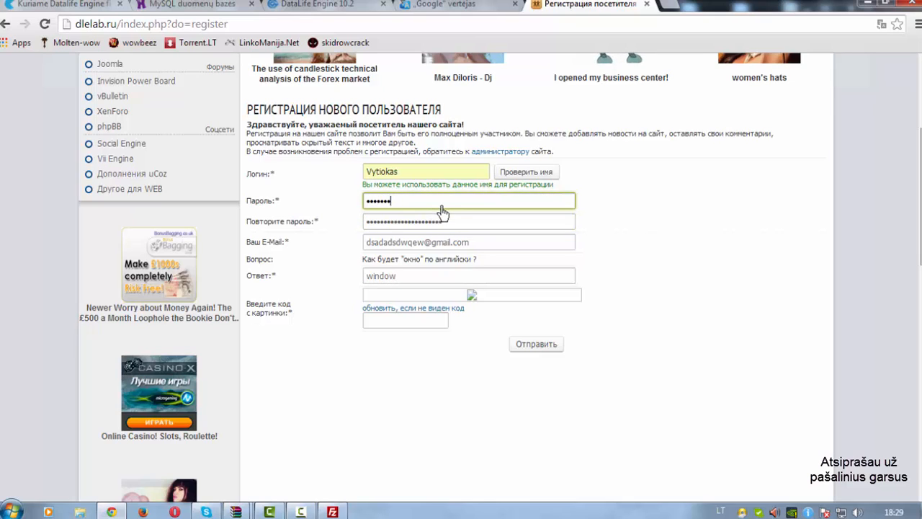
pyautogui.press('Tab')
pyautogui.write('11')
pyautogui.press('Tab')
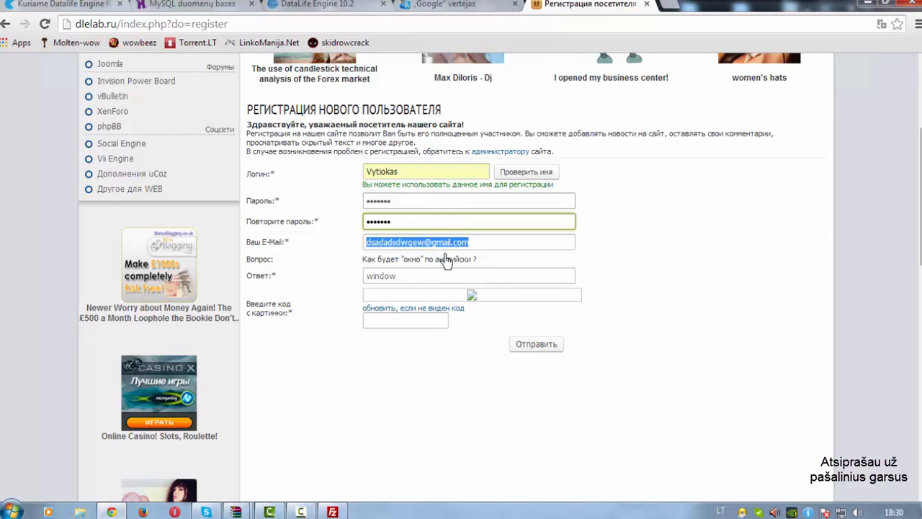
pyautogui.press('Tab')
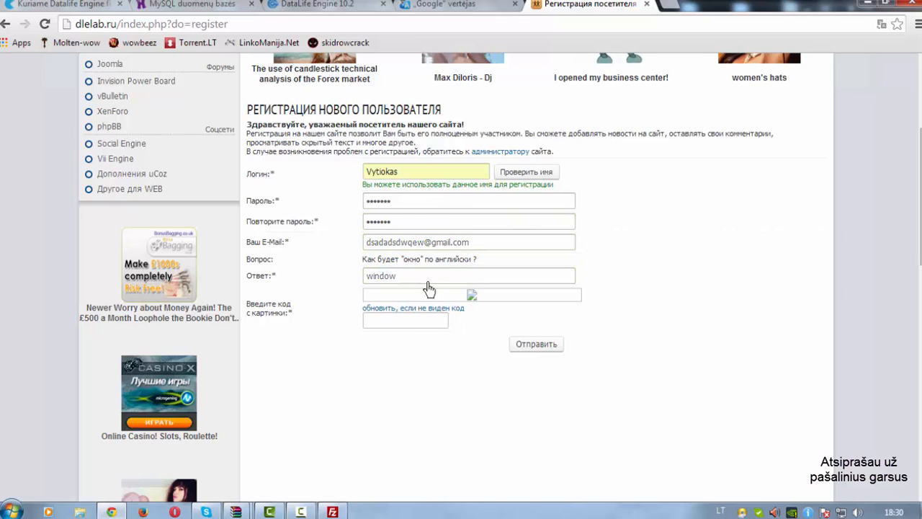
# Step: Reload the captcha and load its image address in a new tab, which returns 403
pyautogui.click(461, 307)
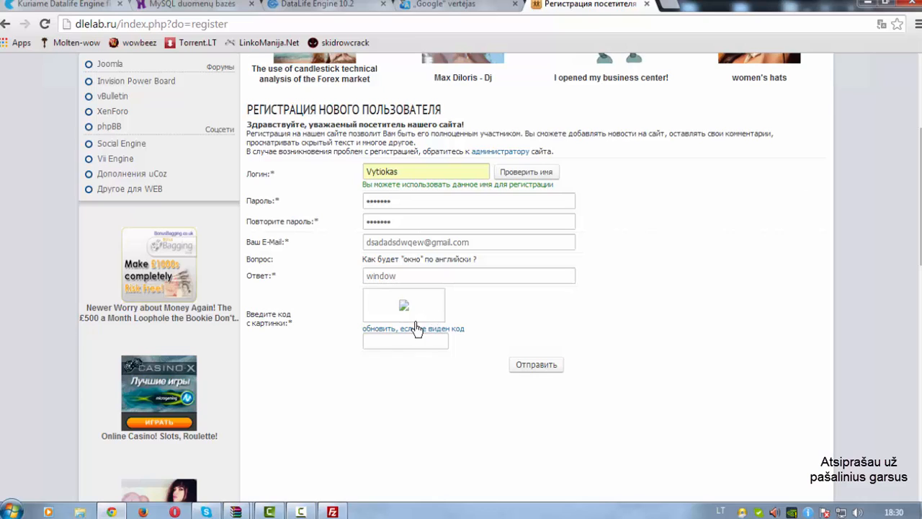
pyautogui.click(403, 342)
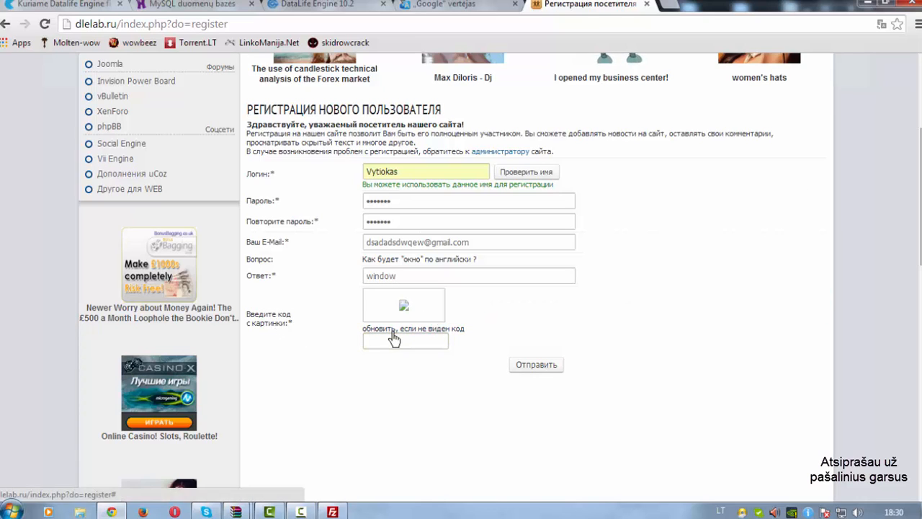
pyautogui.rightClick(407, 299)
pyautogui.click(435, 324)
pyautogui.hotkey('ctrl', 't')
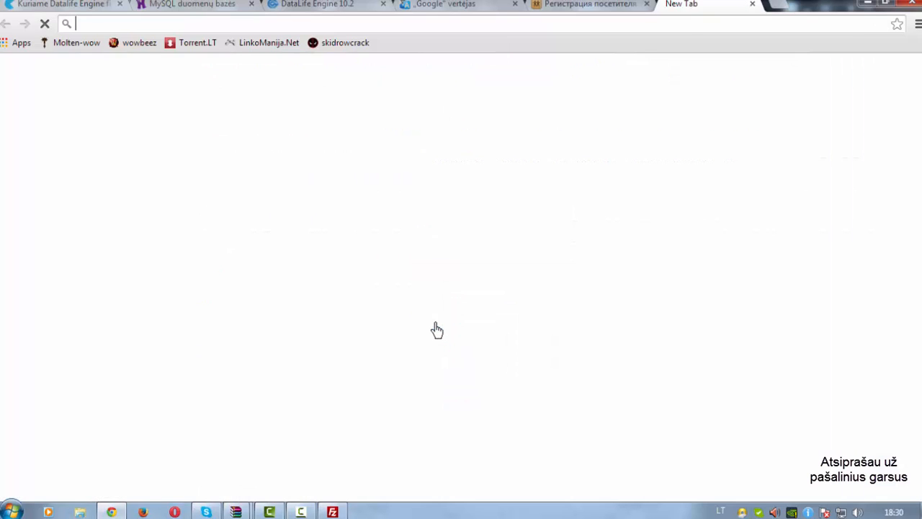
pyautogui.hotkey('ctrl', 'v')
pyautogui.press('Return')
pyautogui.hotkey('ctrl', 'w')
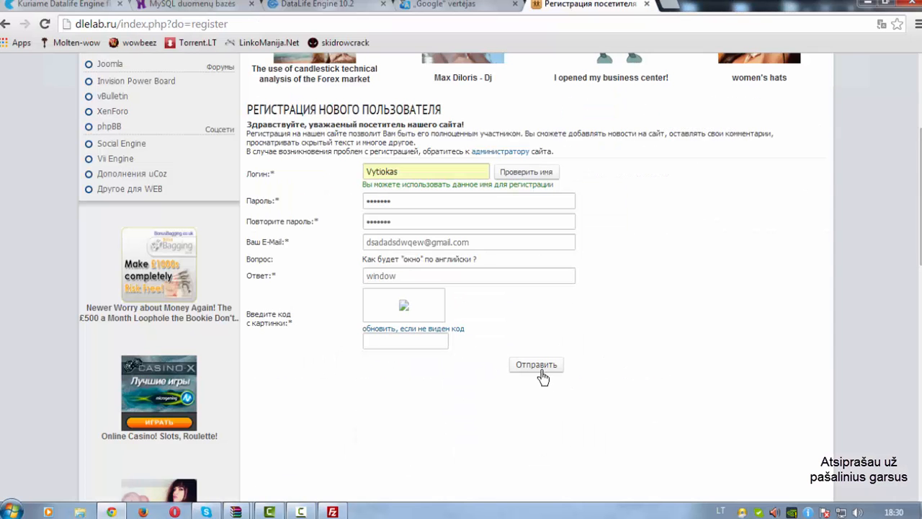
# Step: Submit the registration, request a fresh security code, and close the registration page
pyautogui.click(537, 366)
pyautogui.scroll(-1, 531, 392)
pyautogui.scroll(-2, 523, 406)
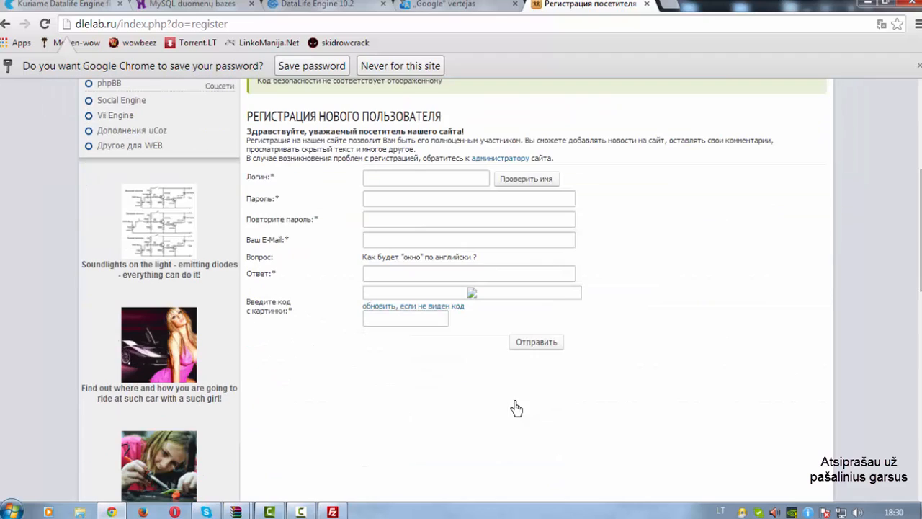
pyautogui.click(460, 306)
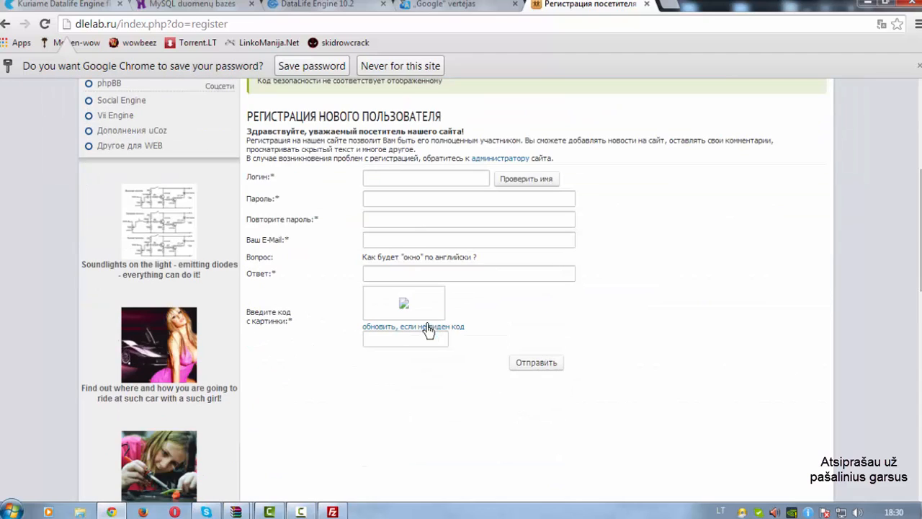
pyautogui.click(428, 329)
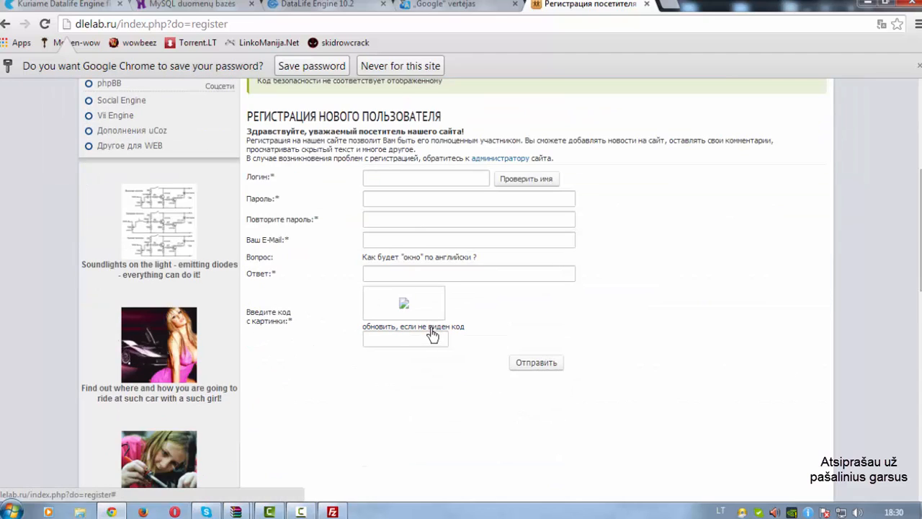
pyautogui.scroll(4, 420, 306)
pyautogui.hotkey('ctrl', 'w')
# Step: Search Google for 'dle sablony', switching to the corrected 'dle sabloni'
pyautogui.click(372, 5)
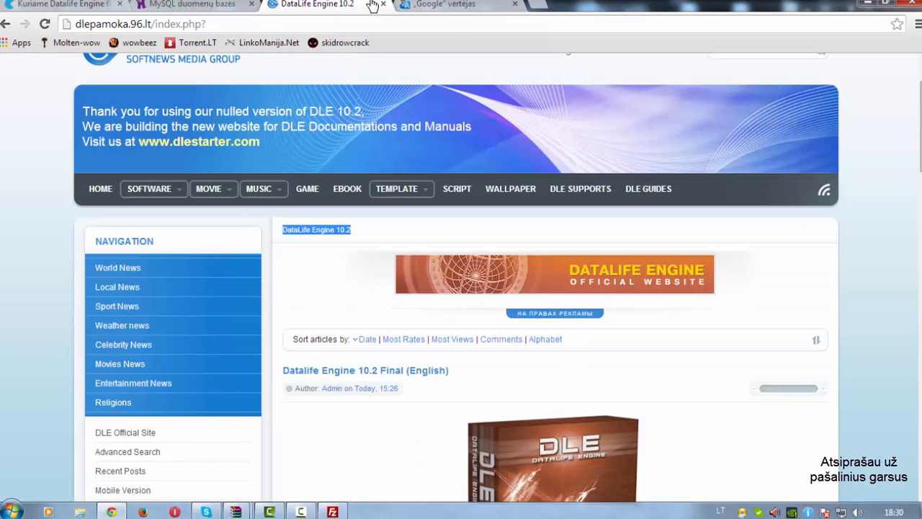
pyautogui.hotkey('ctrl', 't')
pyautogui.write('dle ')
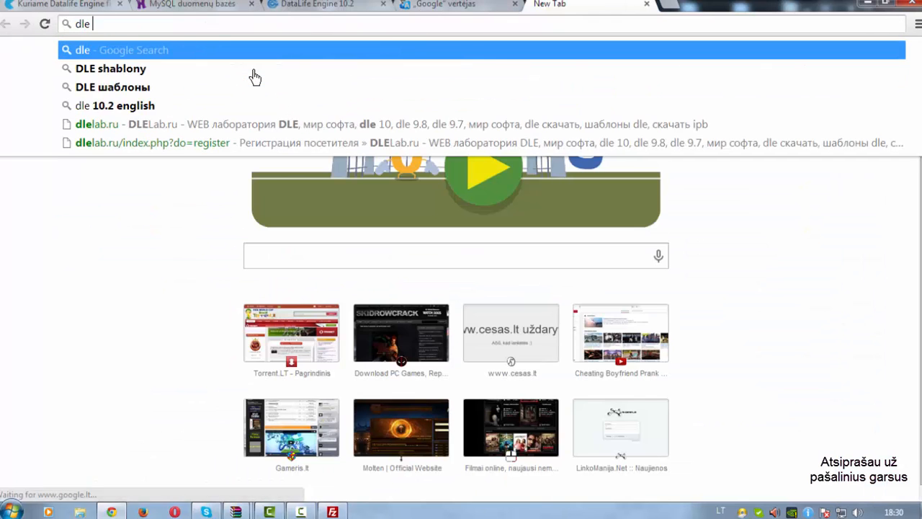
pyautogui.write('sablony')
pyautogui.press('Return')
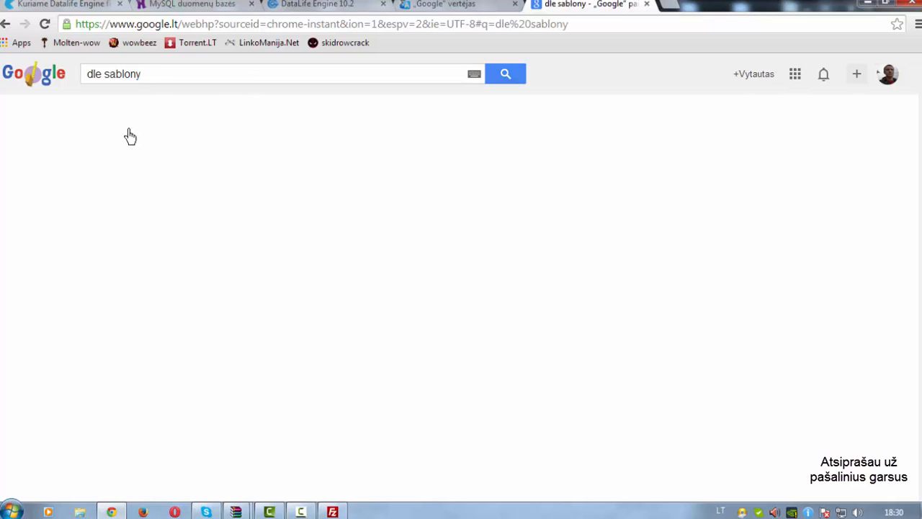
pyautogui.click(246, 185)
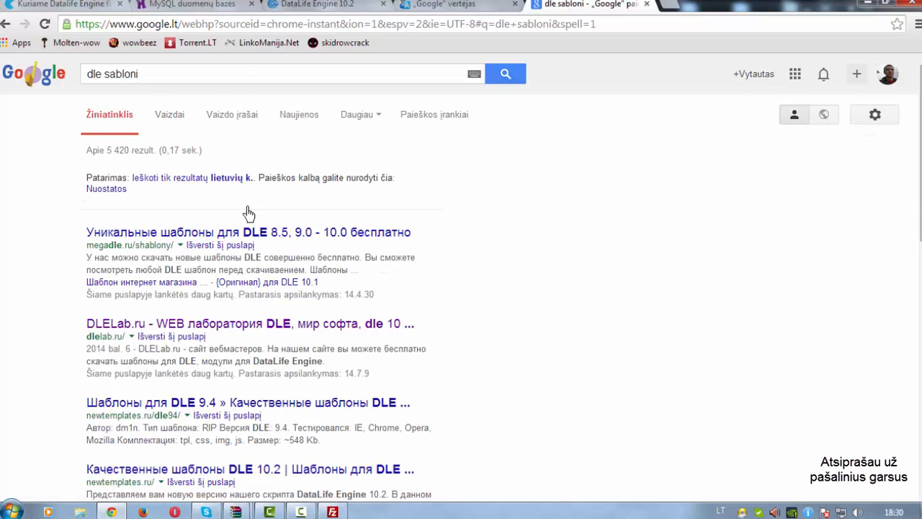
# Step: Open the megadle.ru template catalogue result and scroll through its templates
pyautogui.click(182, 236)
pyautogui.scroll(-10, 288, 259)
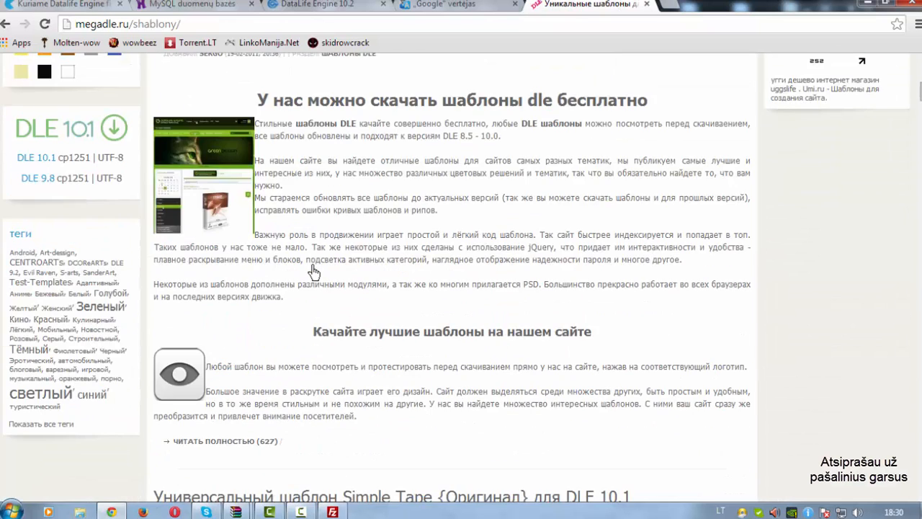
pyautogui.scroll(-4, 313, 272)
pyautogui.scroll(3, 313, 273)
pyautogui.scroll(-10, 313, 272)
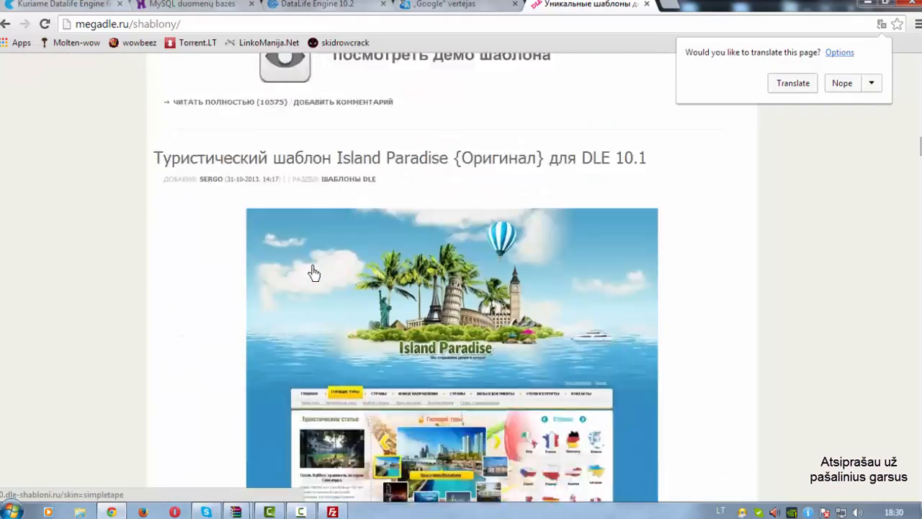
pyautogui.scroll(-20, 313, 272)
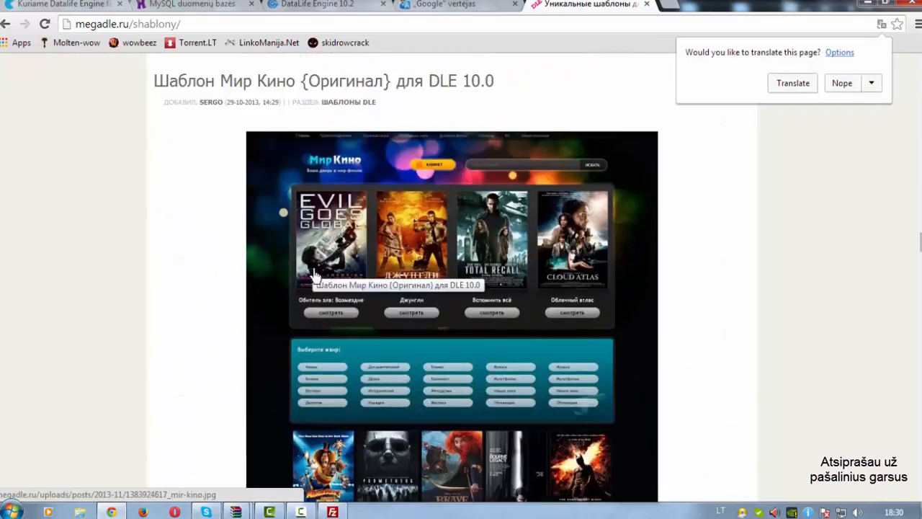
pyautogui.scroll(-15, 348, 302)
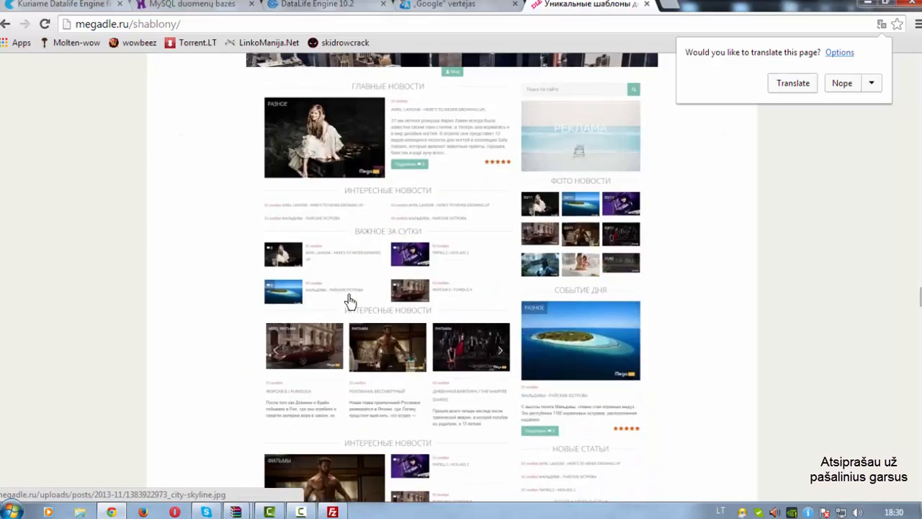
pyautogui.scroll(-10, 336, 296)
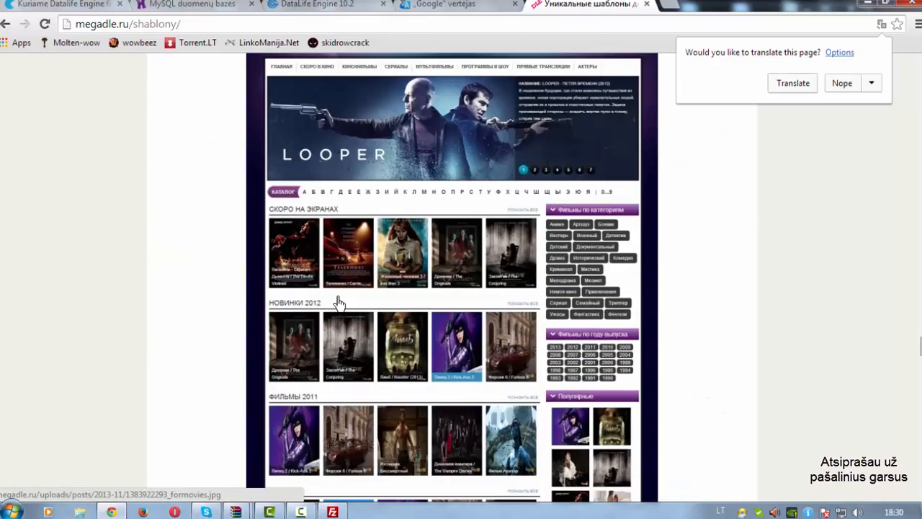
pyautogui.scroll(-15, 422, 310)
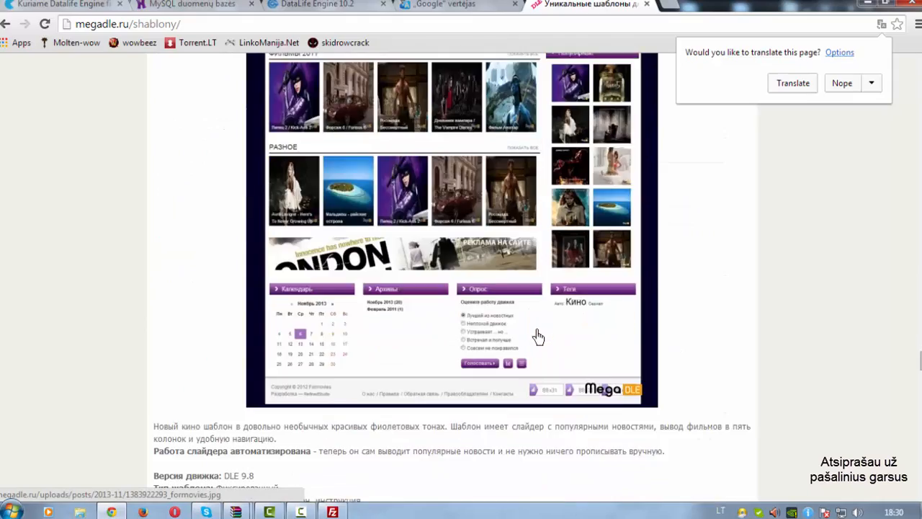
pyautogui.scroll(-15, 459, 332)
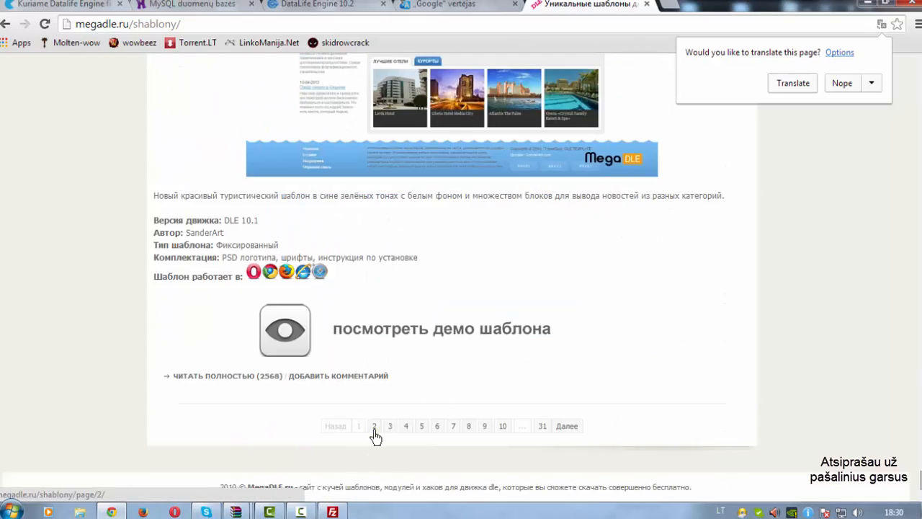
# Step: Go to page 2 of the MegaDLE templates and scroll through them
pyautogui.click(374, 432)
pyautogui.scroll(-5, 403, 430)
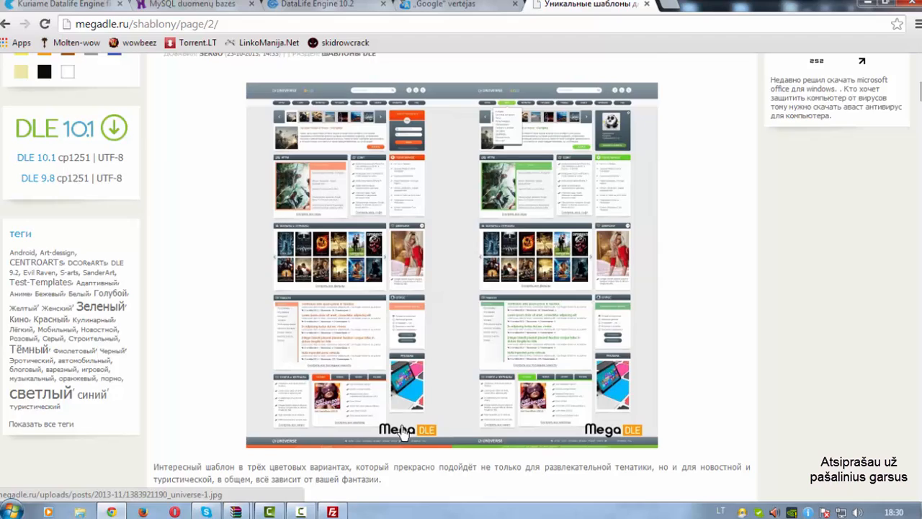
pyautogui.scroll(-15, 401, 435)
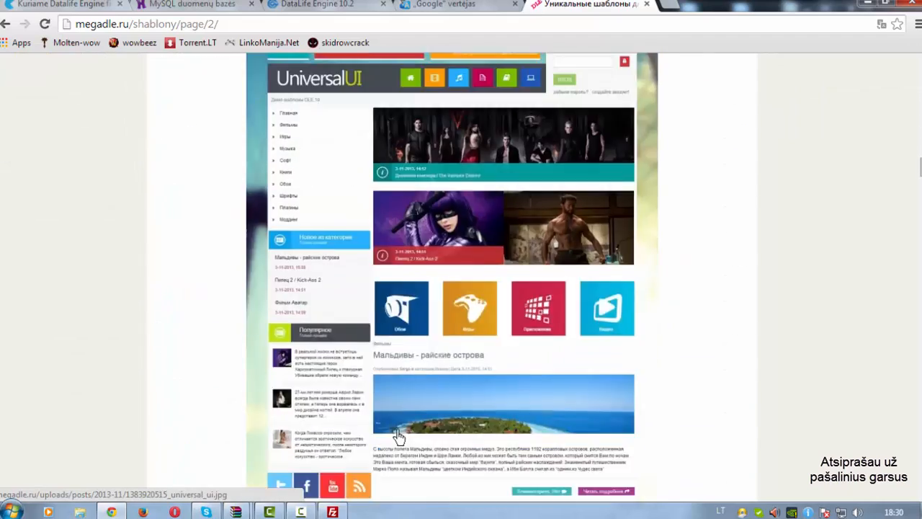
pyautogui.scroll(-15, 397, 438)
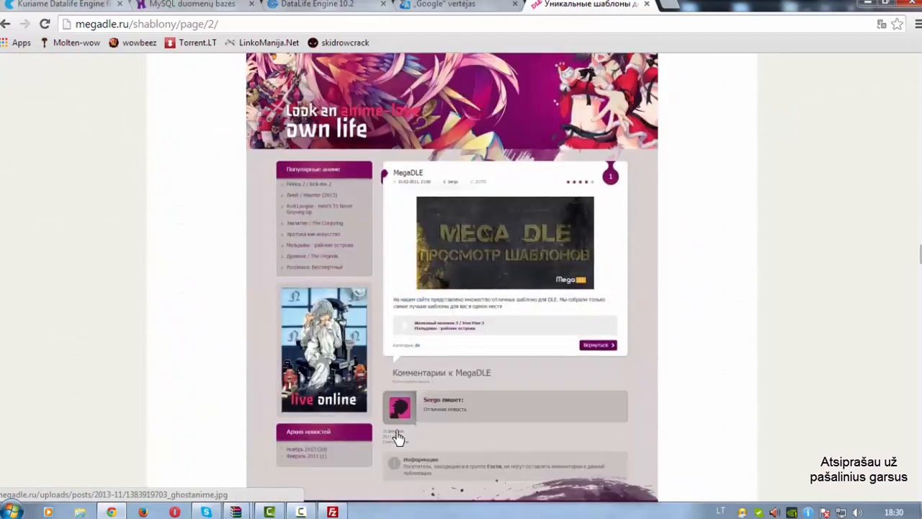
pyautogui.scroll(-15, 398, 437)
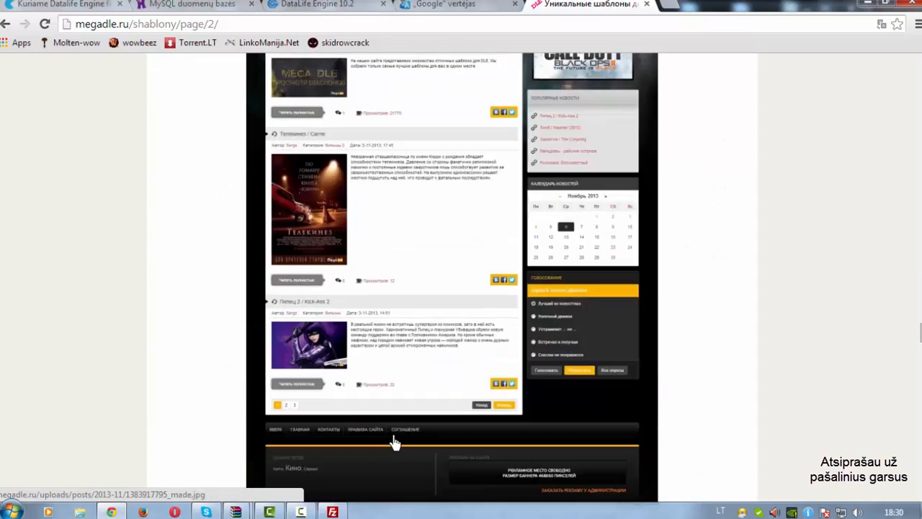
pyautogui.scroll(-15, 395, 442)
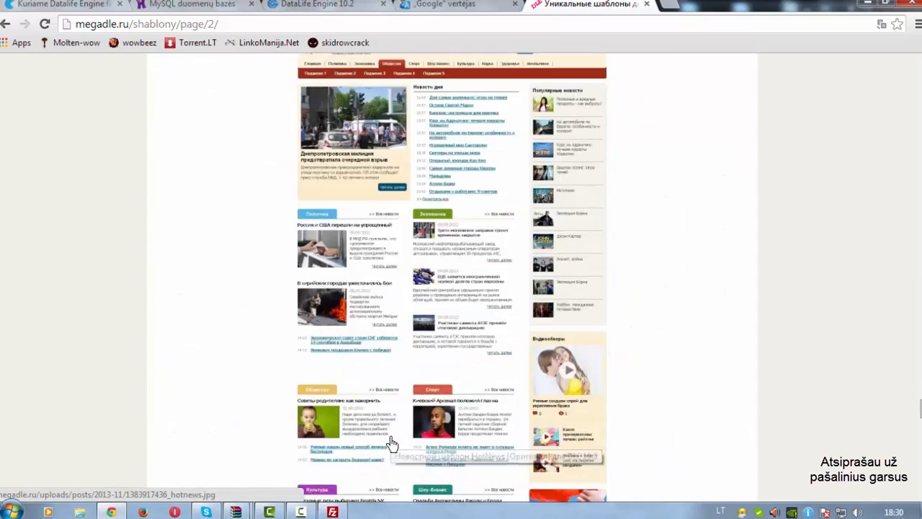
pyautogui.scroll(-10, 391, 443)
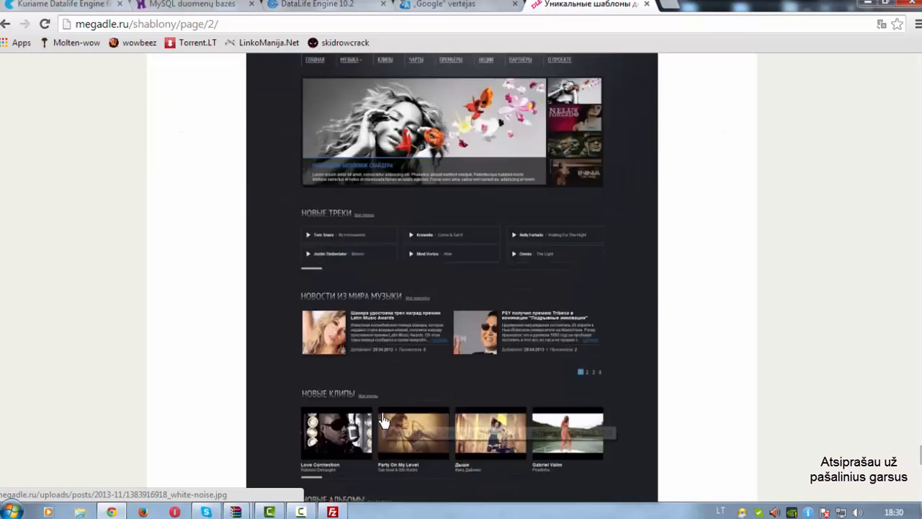
pyautogui.scroll(-10, 384, 421)
pyautogui.scroll(8, 382, 418)
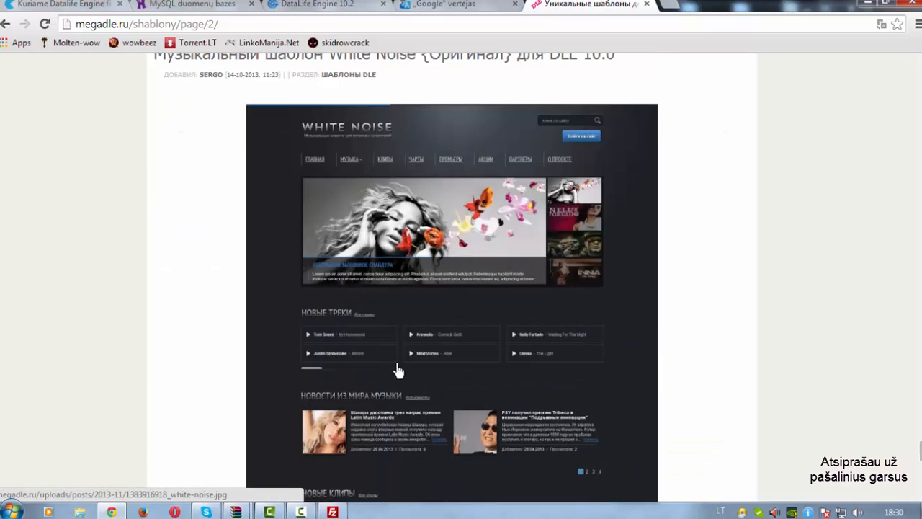
pyautogui.scroll(-6, 398, 371)
# Step: Move on to page 3 and scroll through its DLE 10.0 templates
pyautogui.click(386, 427)
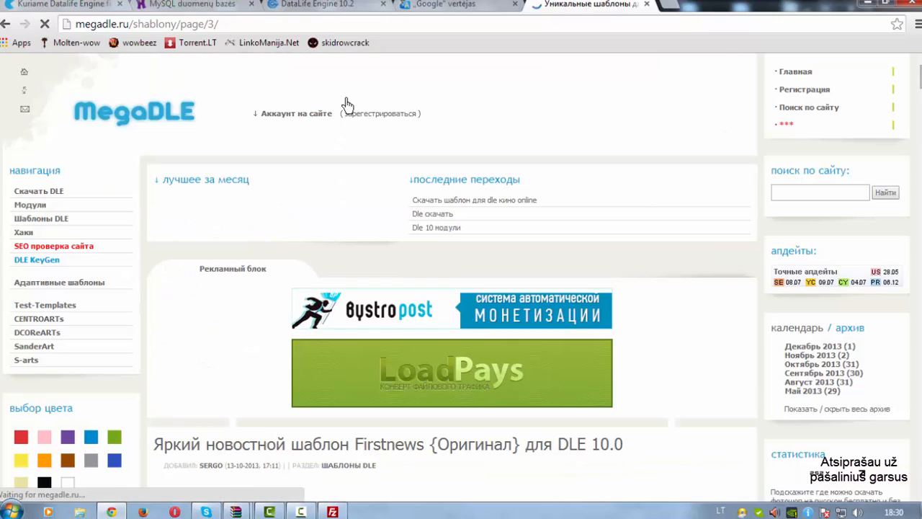
pyautogui.scroll(-20, 299, 150)
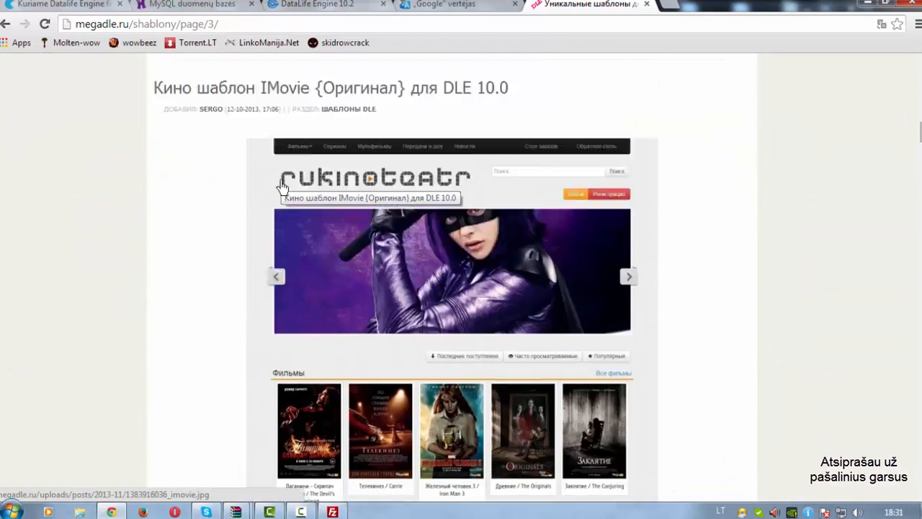
pyautogui.scroll(-20, 465, 239)
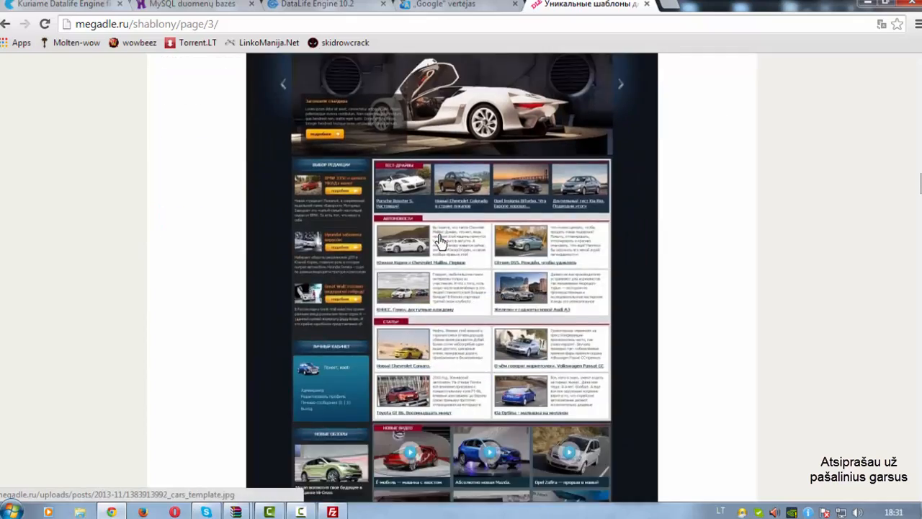
pyautogui.scroll(-20, 431, 250)
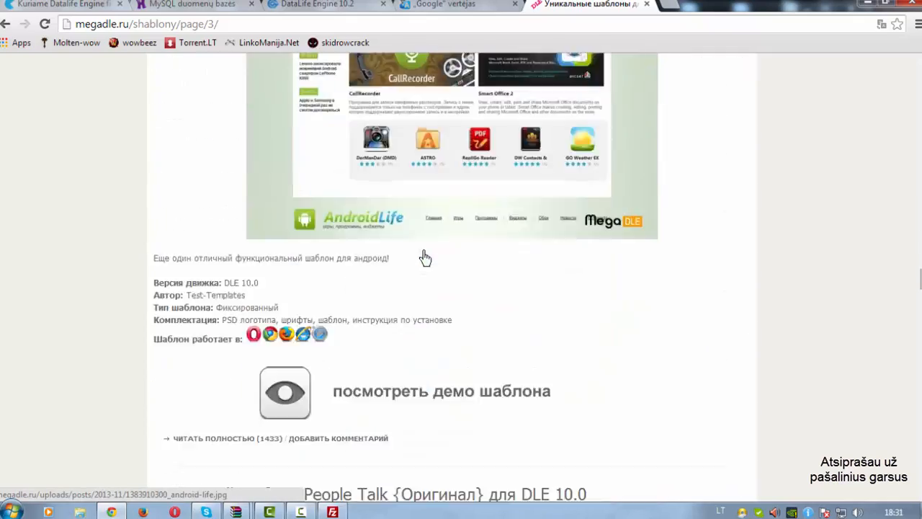
pyautogui.scroll(-20, 417, 265)
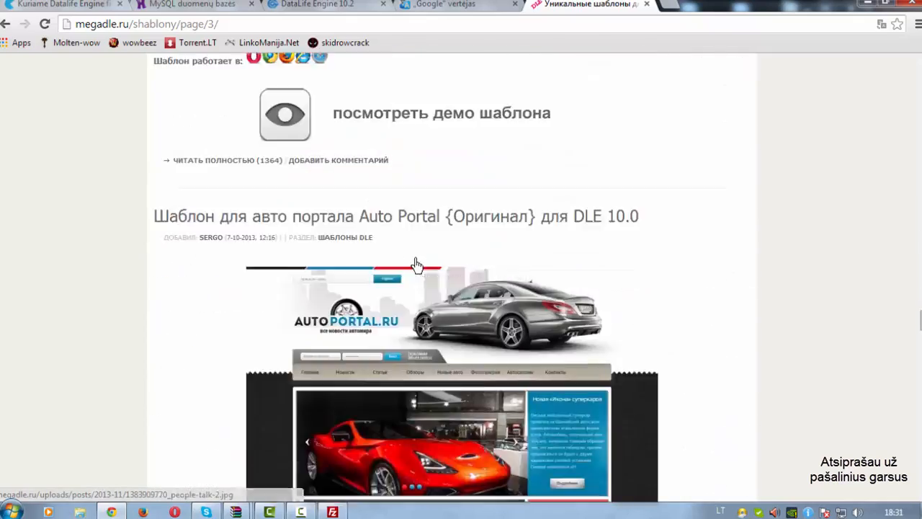
pyautogui.scroll(-15, 416, 265)
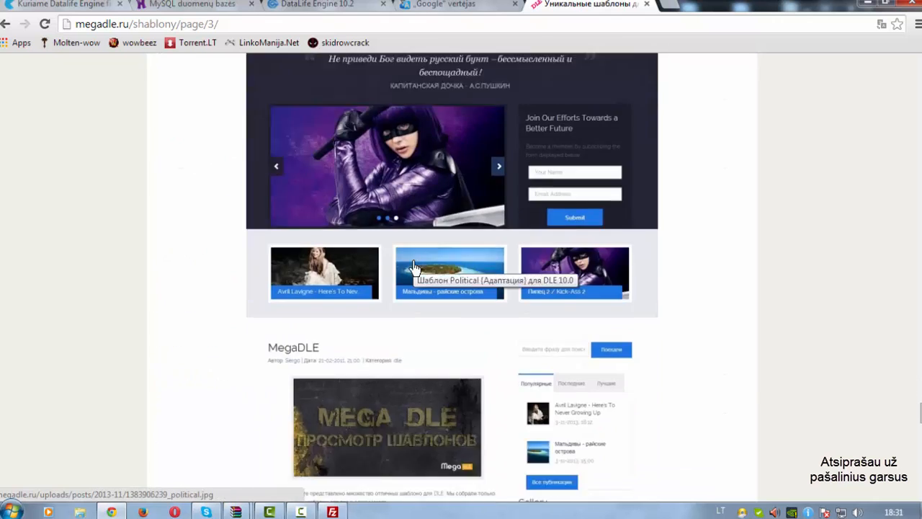
pyautogui.scroll(3, 417, 267)
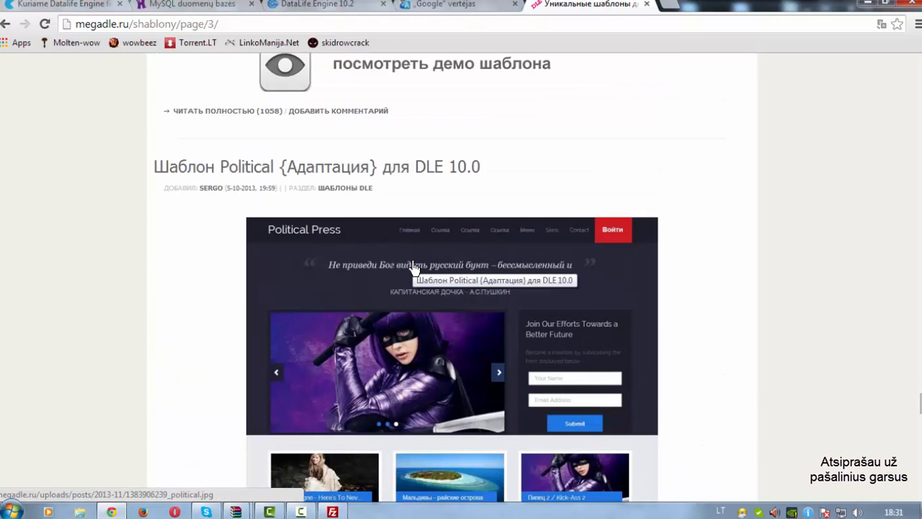
# Step: Search Google for 'dle sablon kio' in a new tab
pyautogui.hotkey('ctrl', 't')
pyautogui.write('dle sablon ki')
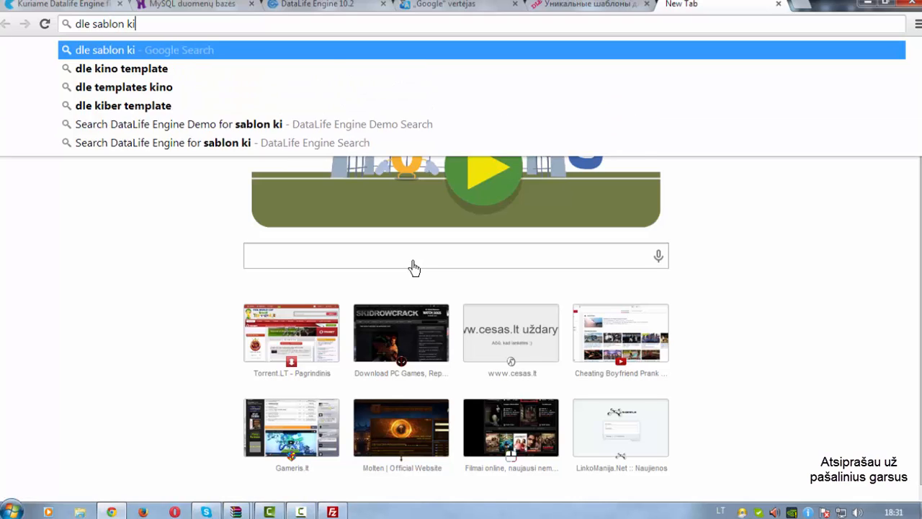
pyautogui.press('BackSpace')
pyautogui.write('.')
pyautogui.press('BackSpace')
pyautogui.write('io')
pyautogui.press('Return')
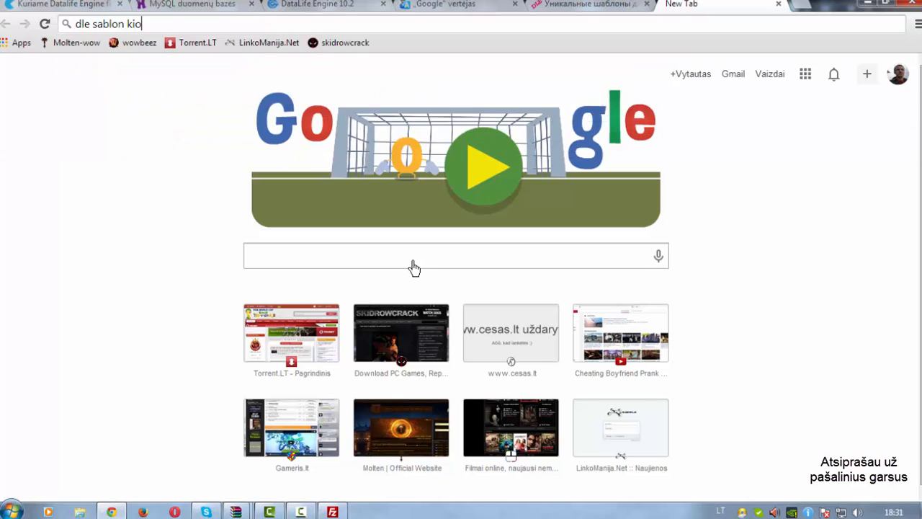
# Step: View image results and narrow the query to 'dle sablon'
pyautogui.click(170, 117)
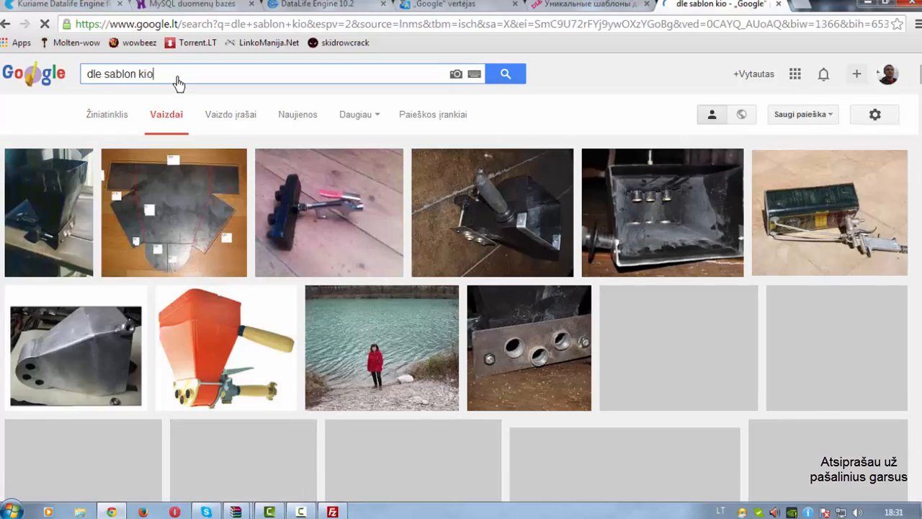
pyautogui.doubleClick(175, 82)
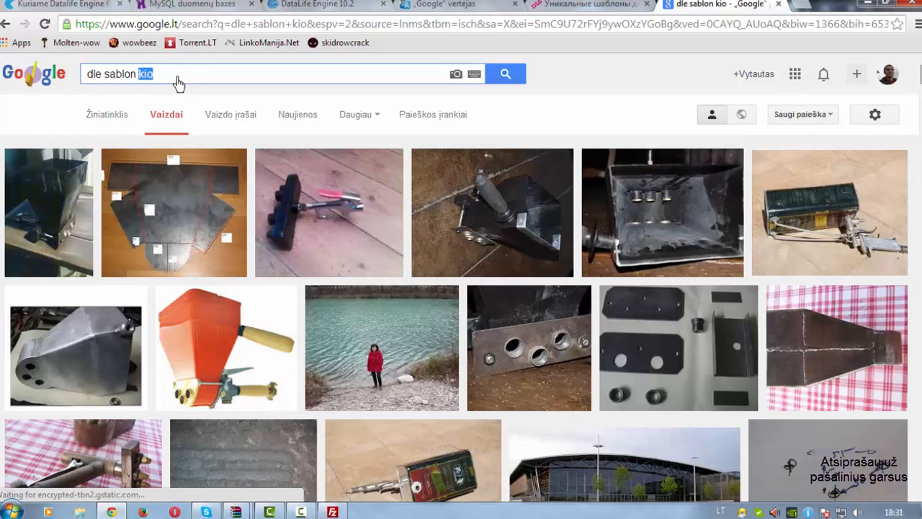
pyautogui.press('BackSpace')
pyautogui.press('Return')
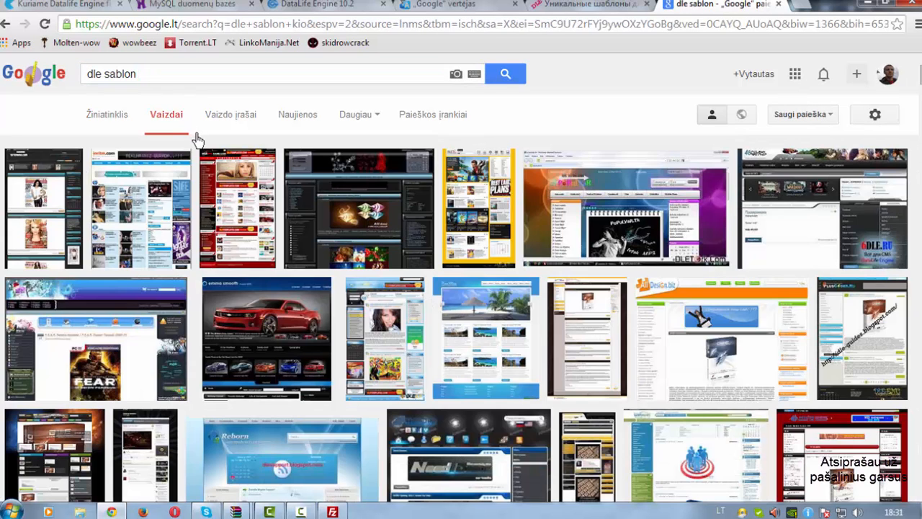
pyautogui.click(202, 82)
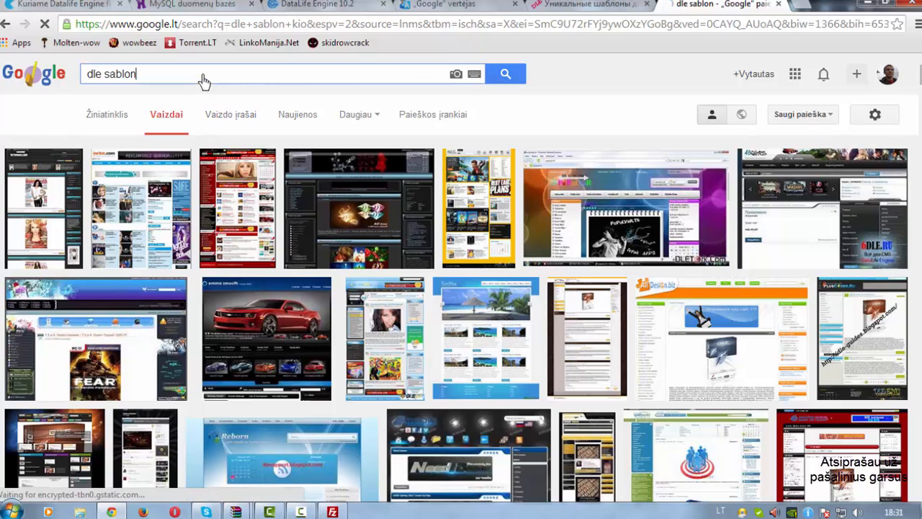
pyautogui.write('KO')
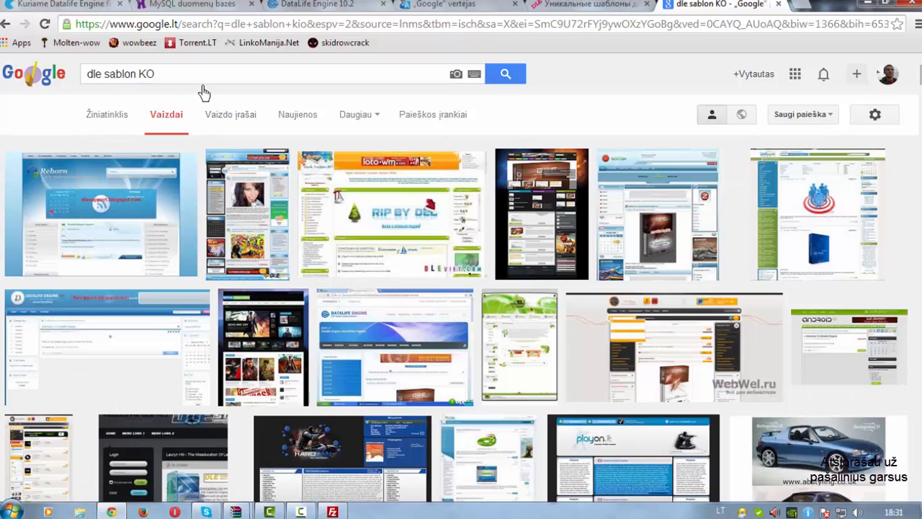
# Step: Open the Power-DLE.com site by entering powerdle in the address bar
pyautogui.click(232, 5)
pyautogui.hotkey('ctrl', 'Tab')
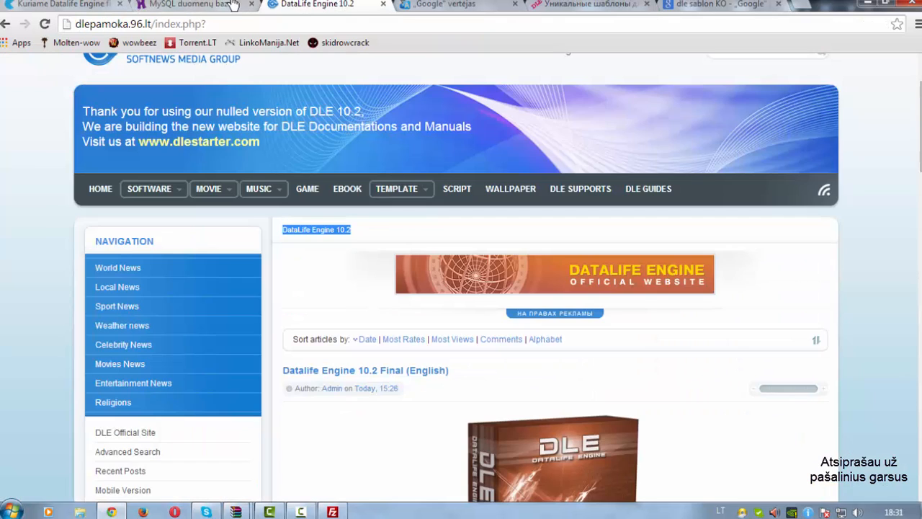
pyautogui.hotkey('ctrl', 'l')
pyautogui.write('dlelabs')
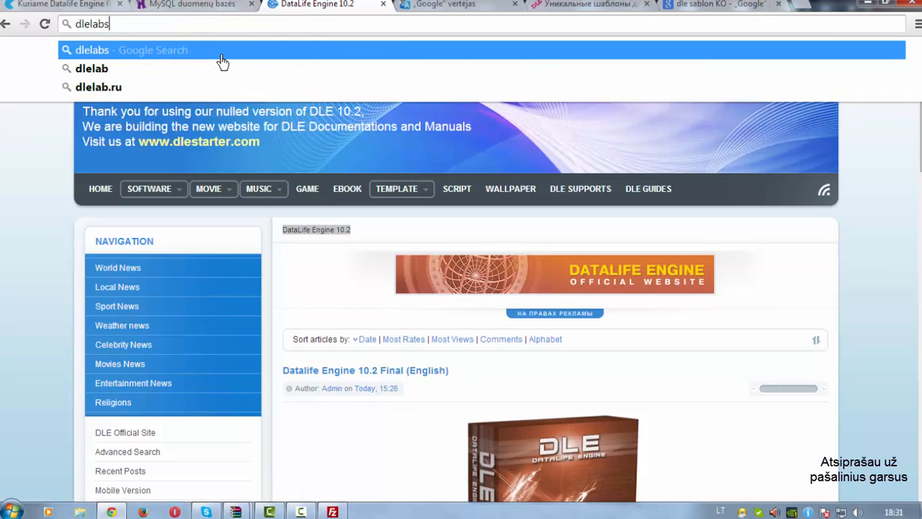
pyautogui.hotkey('ctrl', 'a')
pyautogui.write('powerdle')
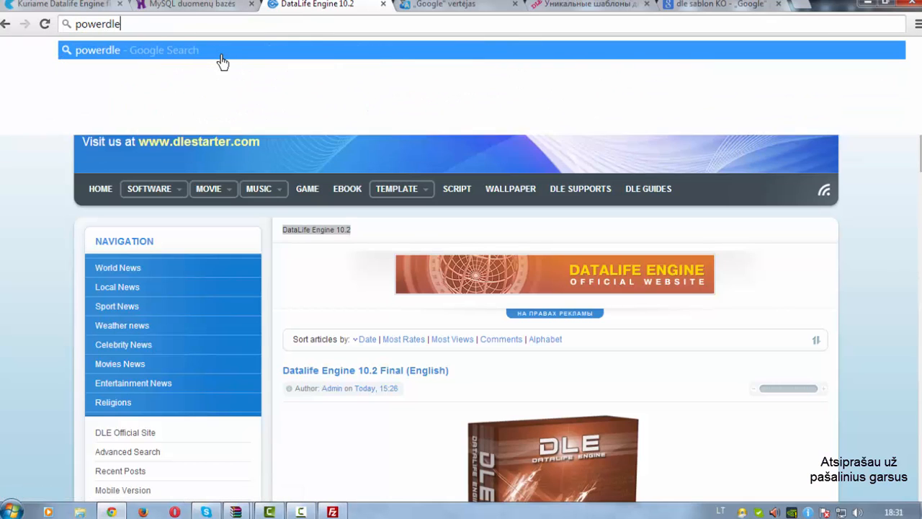
pyautogui.press('Return')
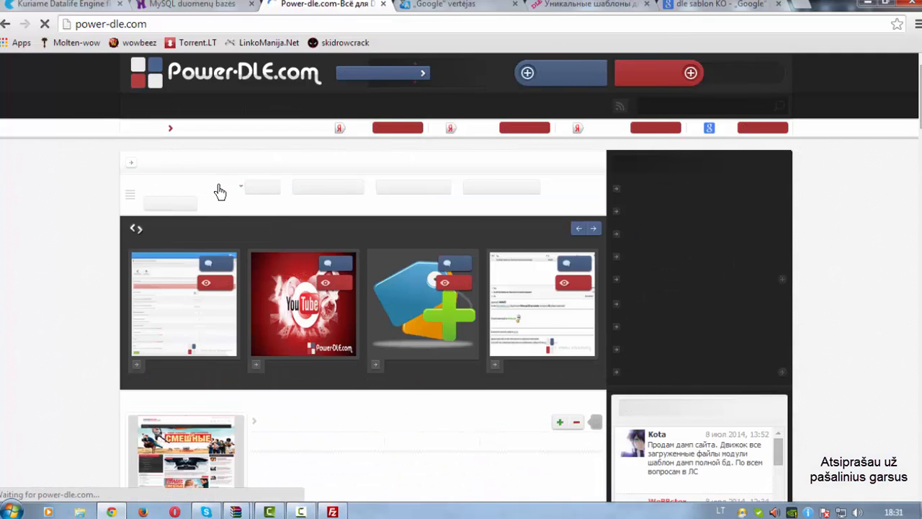
# Step: Browse to page 2 of the listing and open the KINOMIN DLE 9.X template
pyautogui.scroll(-5, 237, 216)
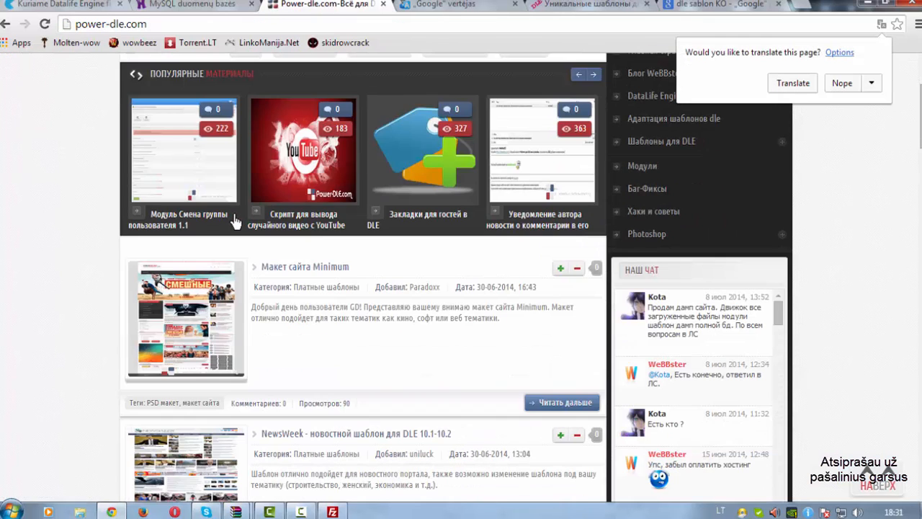
pyautogui.scroll(-20, 257, 286)
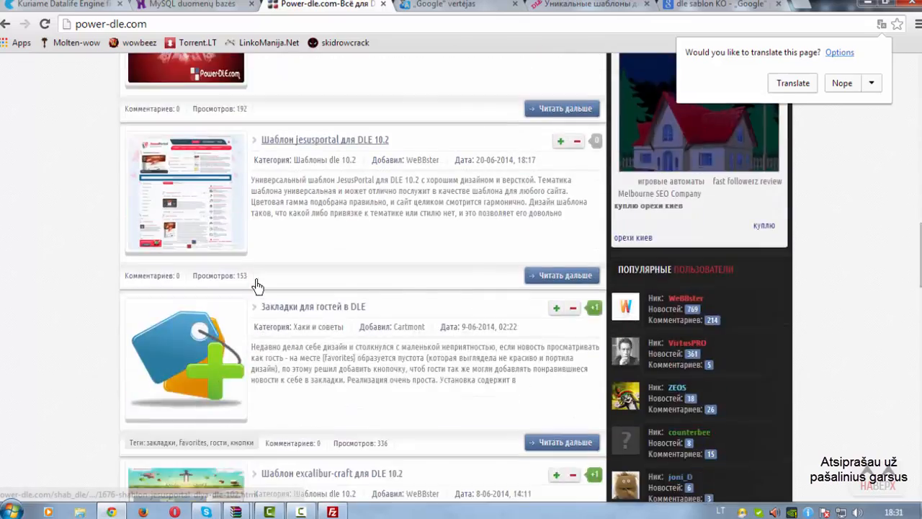
pyautogui.scroll(-10, 257, 286)
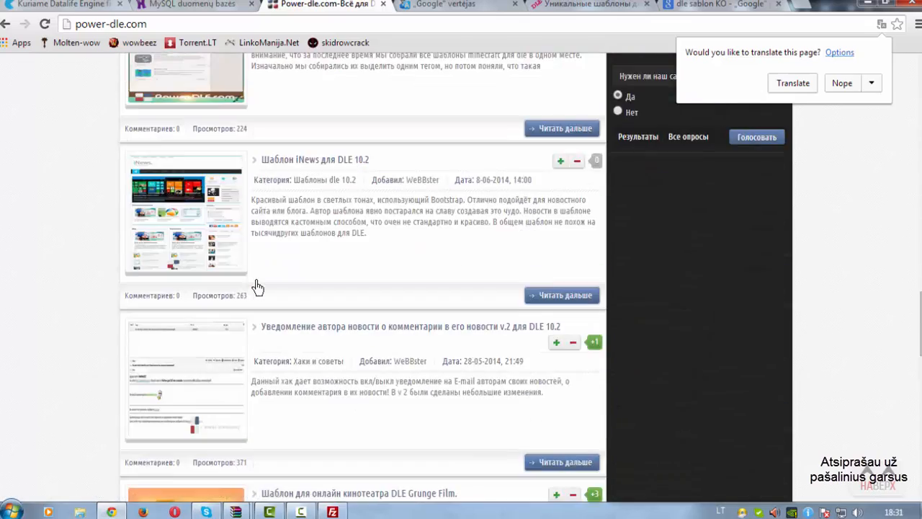
pyautogui.scroll(-5, 257, 286)
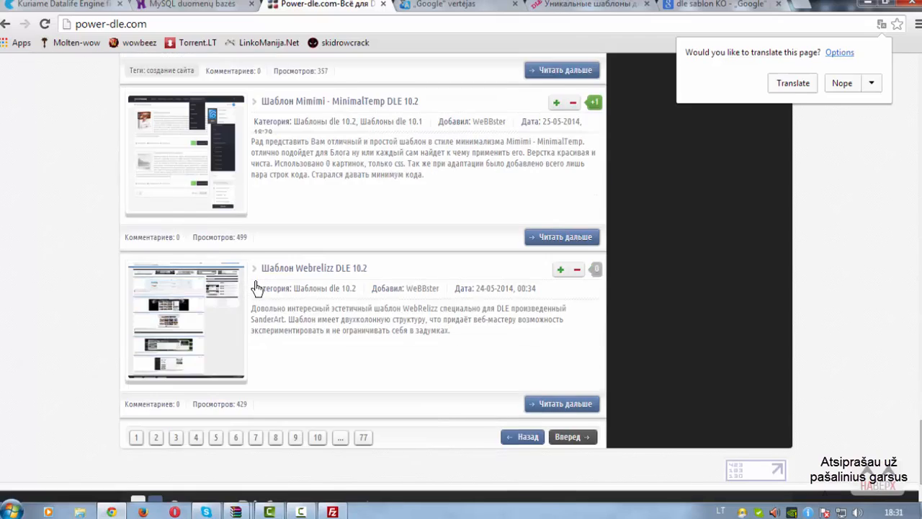
pyautogui.click(152, 408)
pyautogui.scroll(-12, 193, 385)
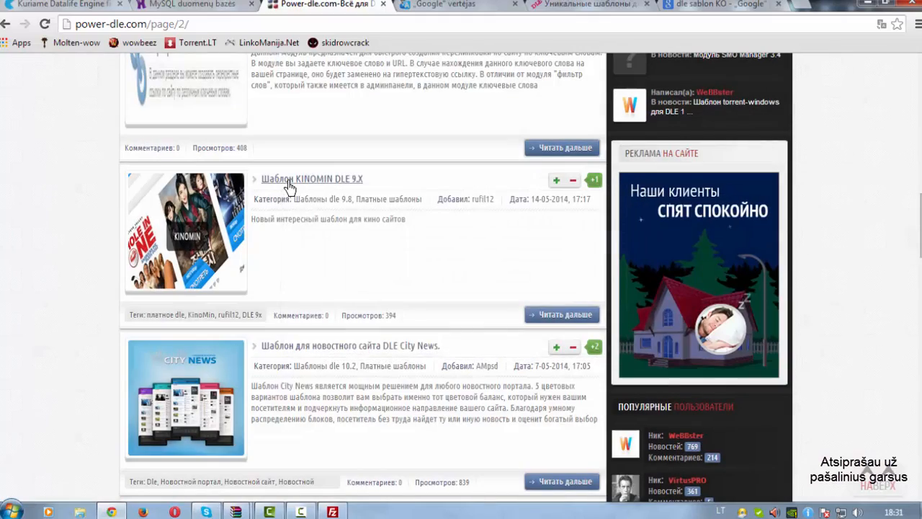
pyautogui.click(288, 180)
pyautogui.scroll(-5, 286, 258)
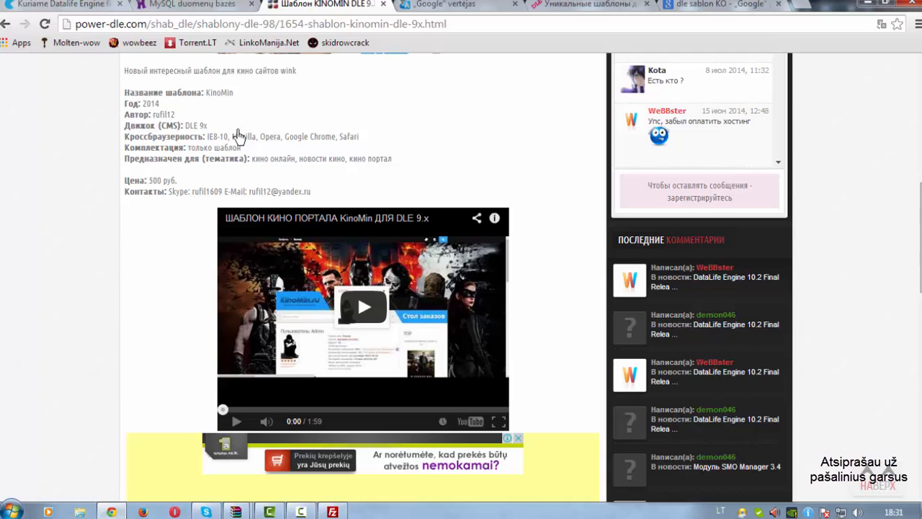
pyautogui.click(238, 28)
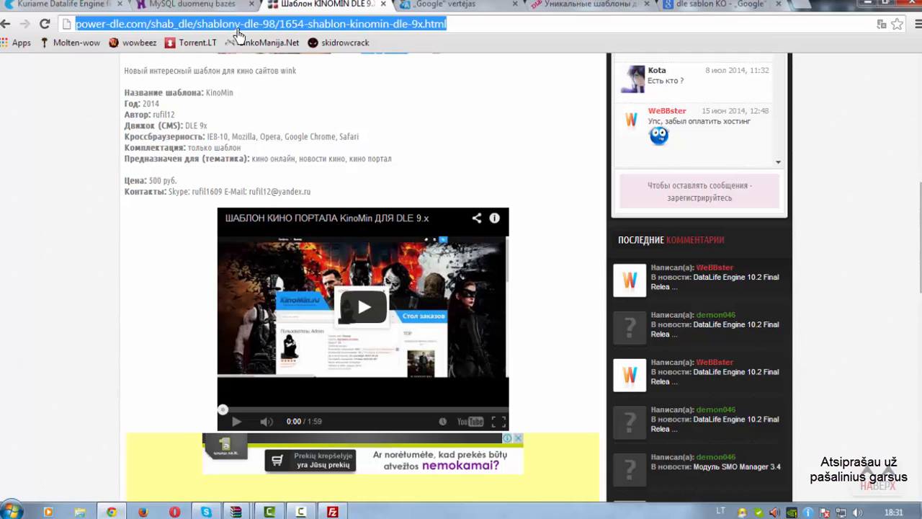
# Step: Visit the dle.lt site and scroll through it
pyautogui.write('dlesta')
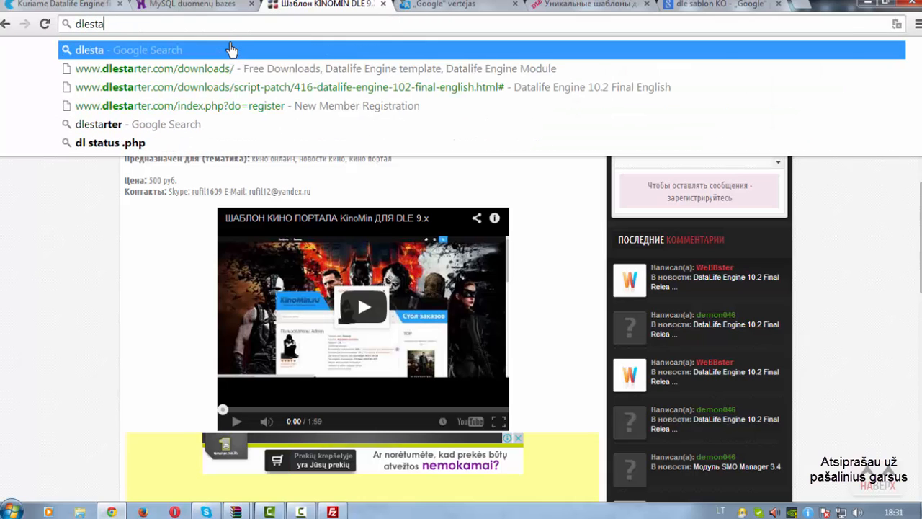
pyautogui.press('BackSpace')
pyautogui.press('BackSpace')
pyautogui.press('BackSpace')
pyautogui.press('BackSpace')
pyautogui.press('BackSpace')
pyautogui.press('BackSpace')
pyautogui.write('dle')
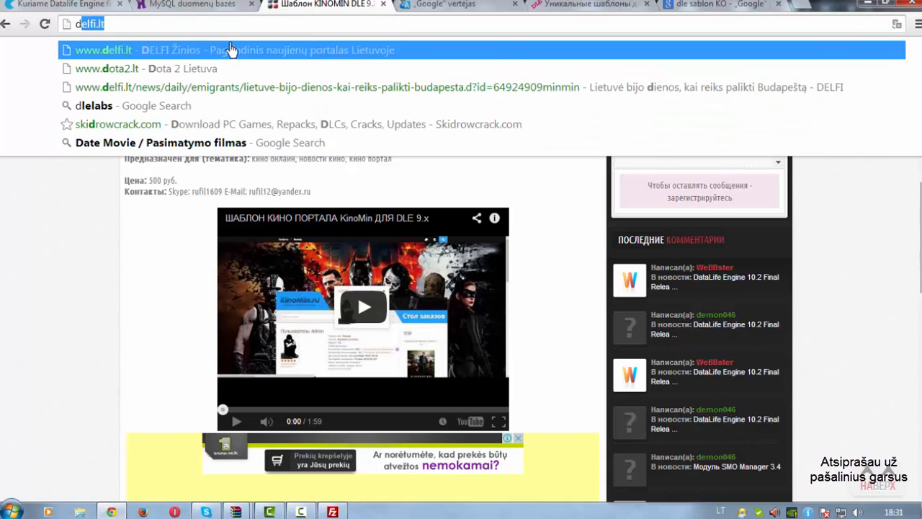
pyautogui.write('.lt')
pyautogui.press('Return')
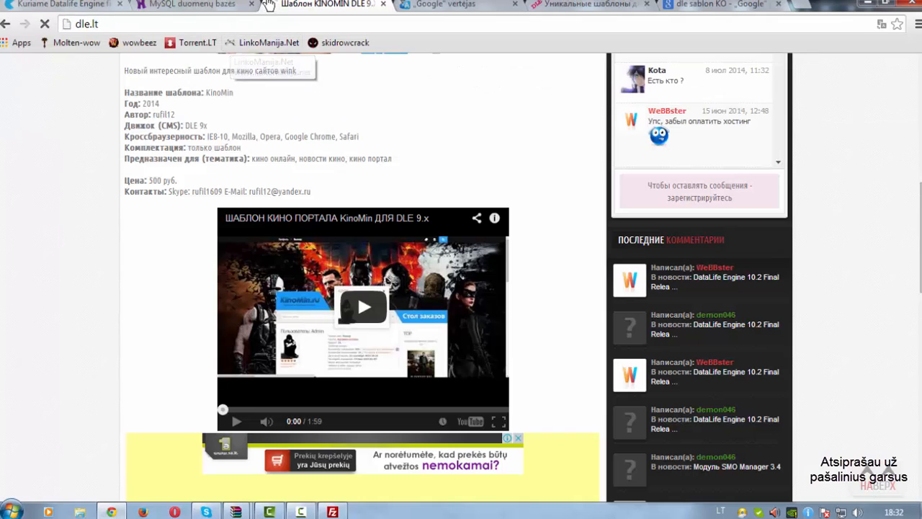
pyautogui.scroll(-5, 279, 236)
pyautogui.scroll(-10, 279, 236)
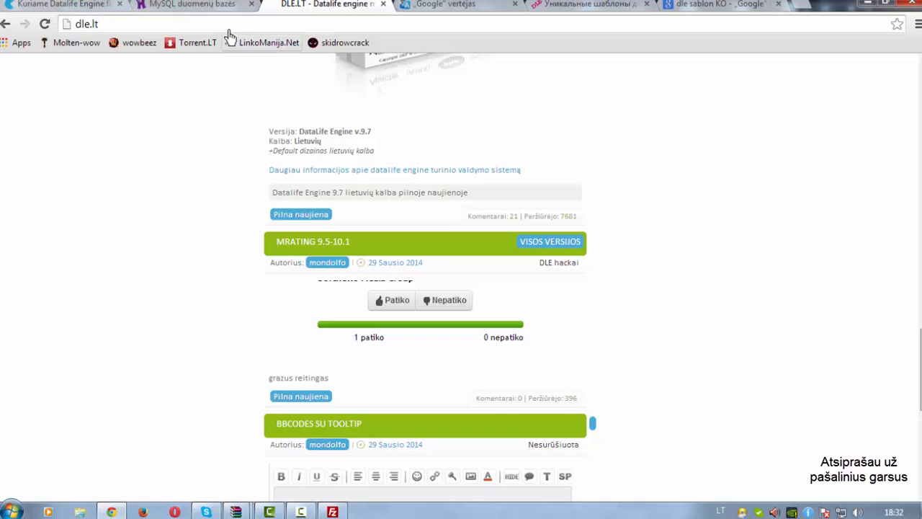
# Step: Search Google for 'dlelietuva', accepting the 'dle lietuva' correction
pyautogui.click(222, 27)
pyautogui.write('d')
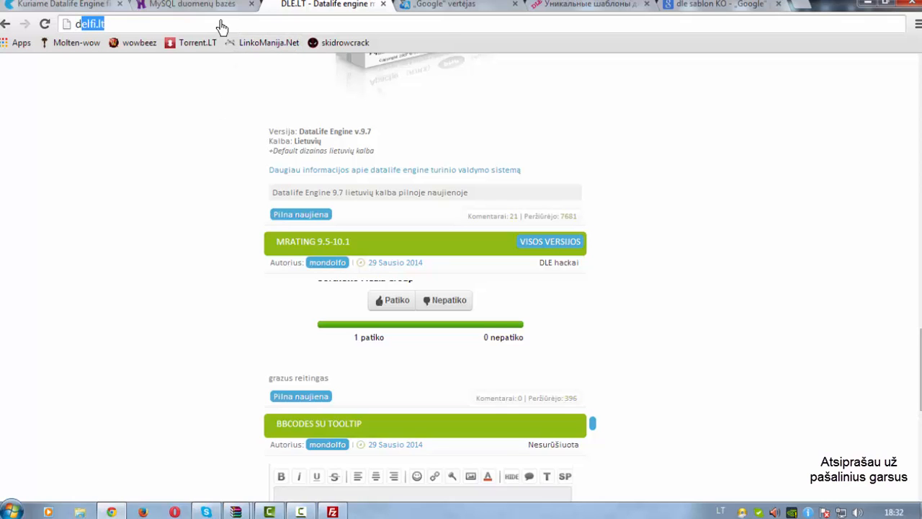
pyautogui.write('lelietuva')
pyautogui.press('Return')
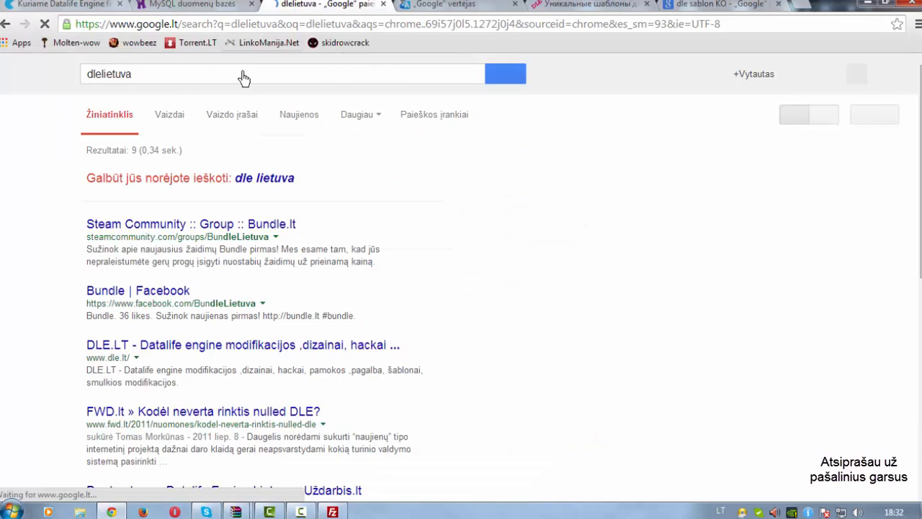
pyautogui.click(266, 180)
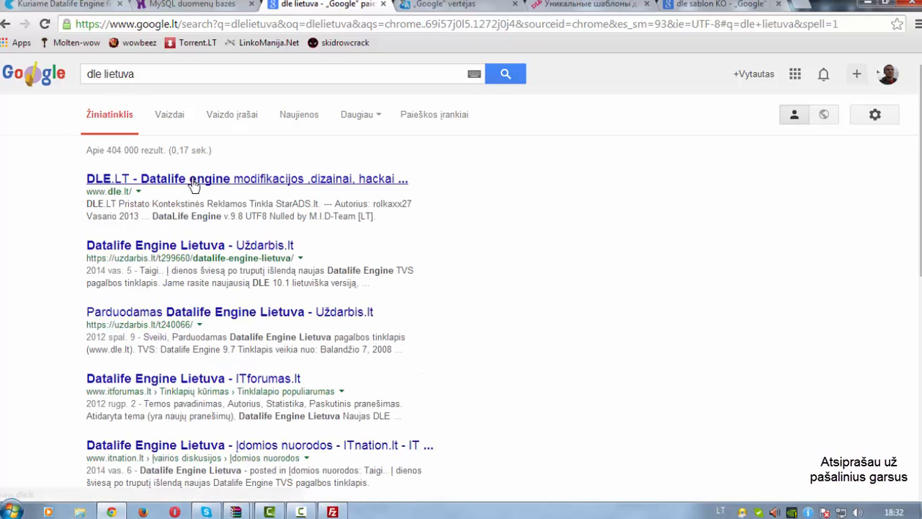
pyautogui.scroll(-3, 216, 252)
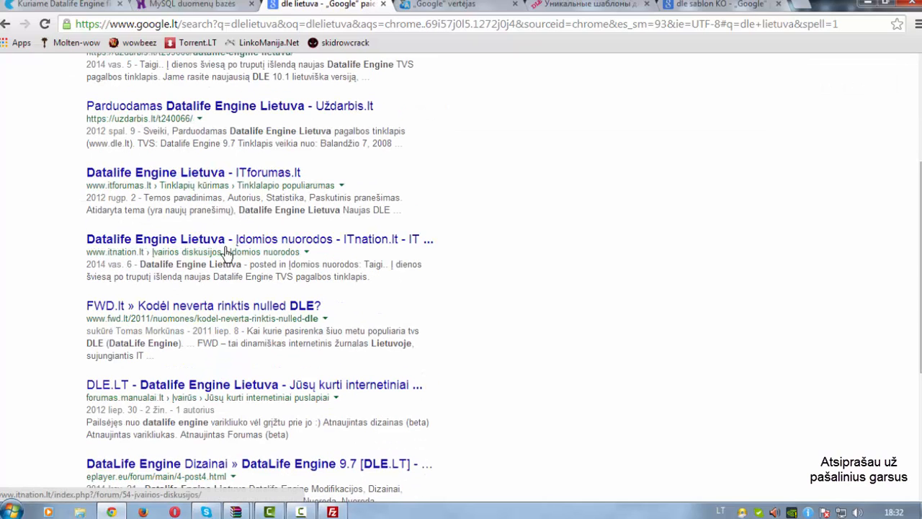
pyautogui.scroll(-3, 225, 252)
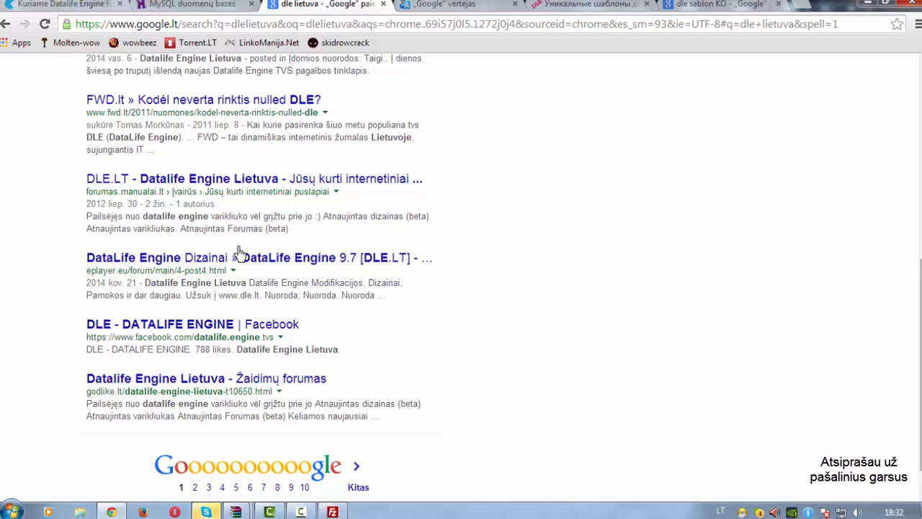
# Step: Delete 'lietuva' from the search query to start a new search
pyautogui.press('BackSpace')
pyautogui.doubleClick(175, 83)
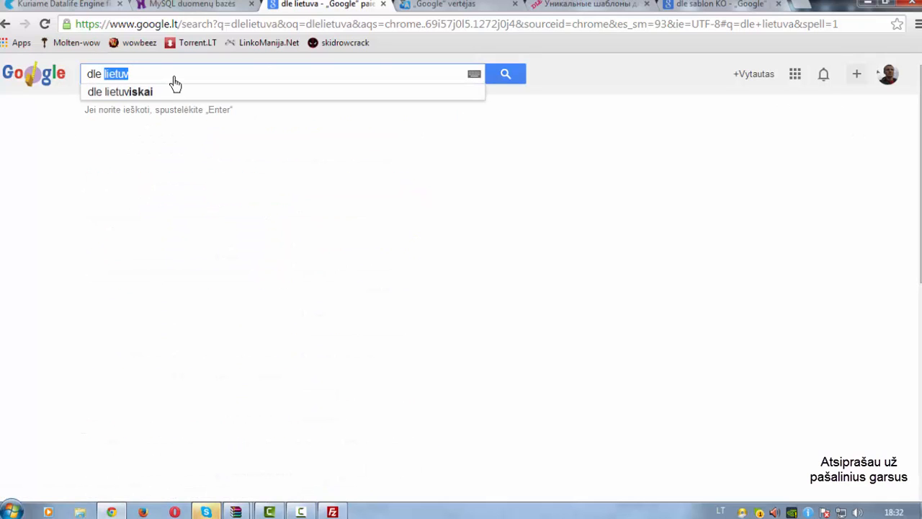
pyautogui.press('BackSpace')
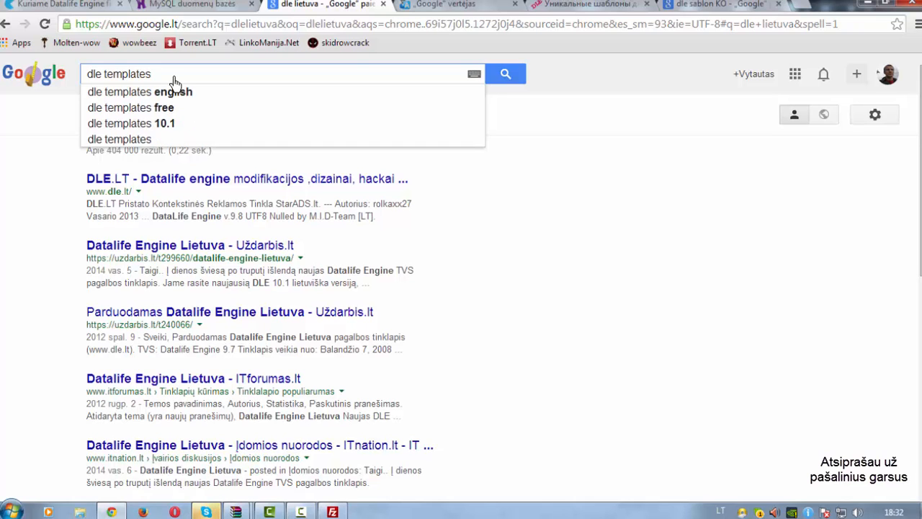
# Step: Search Google for 'dle templates free' and scan the results
pyautogui.write('templates')
pyautogui.press('Down')
pyautogui.press('Down')
pyautogui.press('Return')
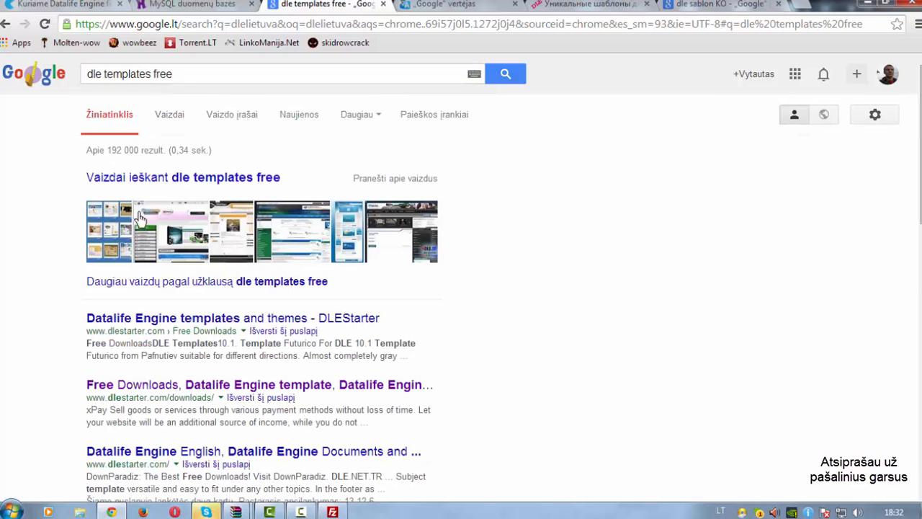
pyautogui.scroll(-1, 176, 314)
pyautogui.scroll(-2, 178, 379)
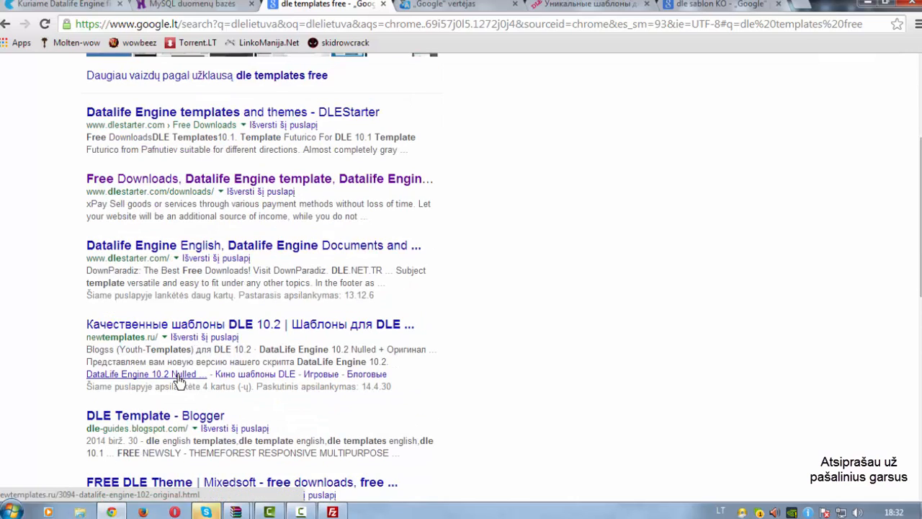
# Step: Open the newtemplates.ru result and then the Mega Cinema for DLE 10.2 template page
pyautogui.click(175, 328)
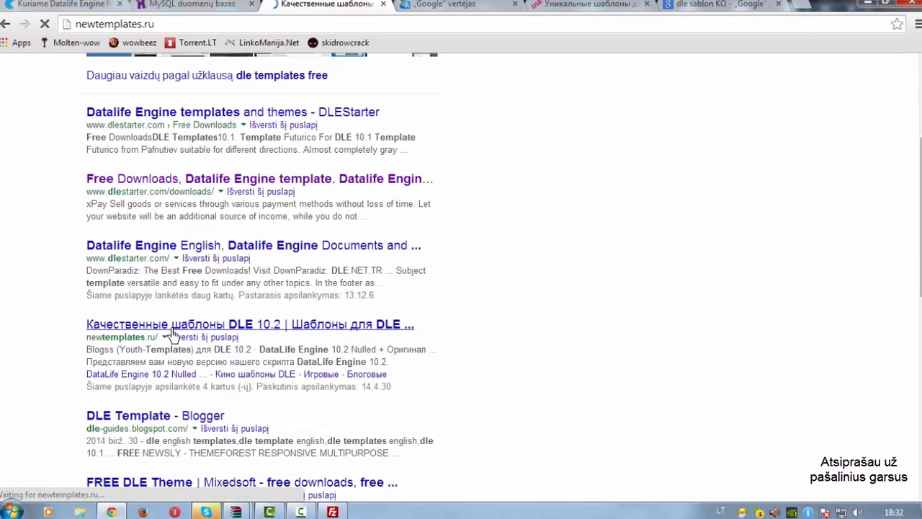
pyautogui.scroll(-17, 260, 353)
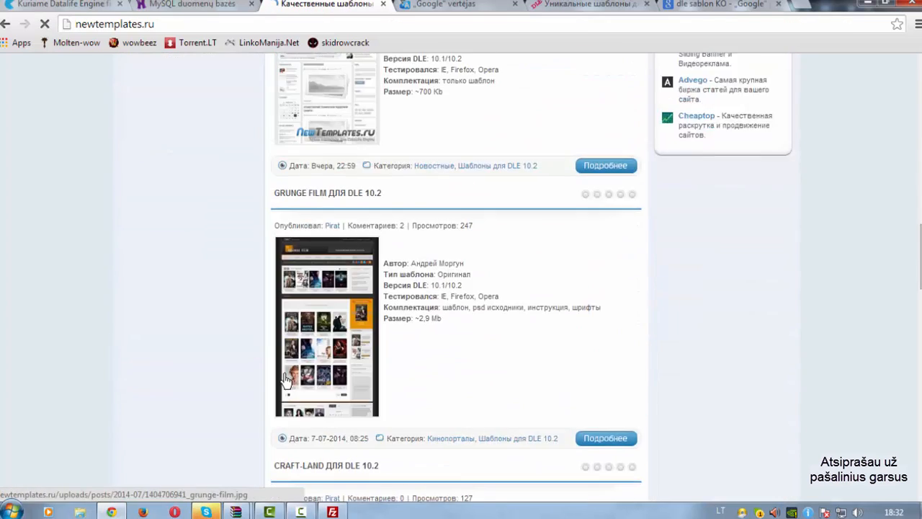
pyautogui.scroll(-17, 285, 379)
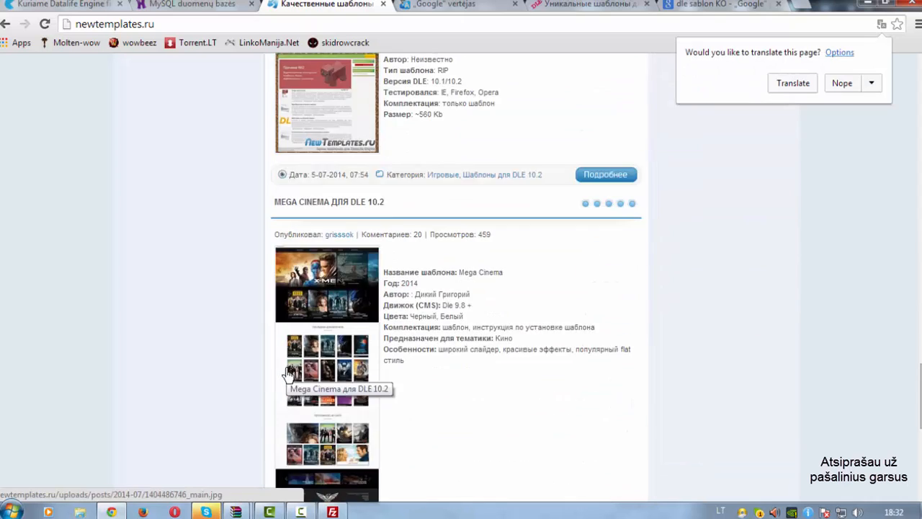
pyautogui.scroll(2, 285, 376)
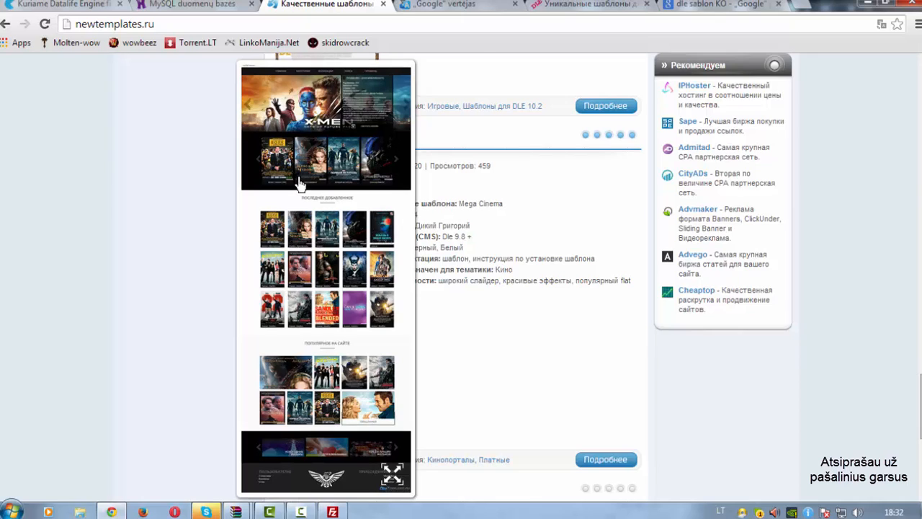
pyautogui.click(252, 194)
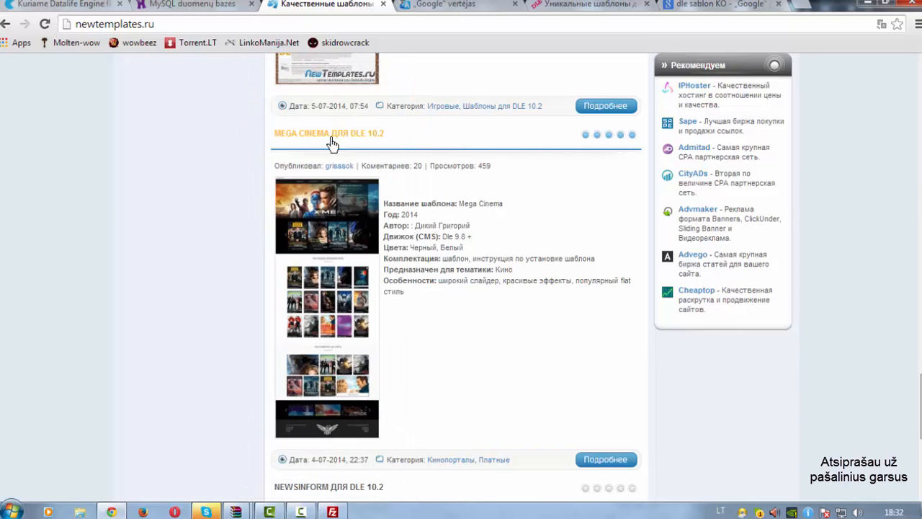
pyautogui.click(332, 140)
pyautogui.scroll(-15, 405, 221)
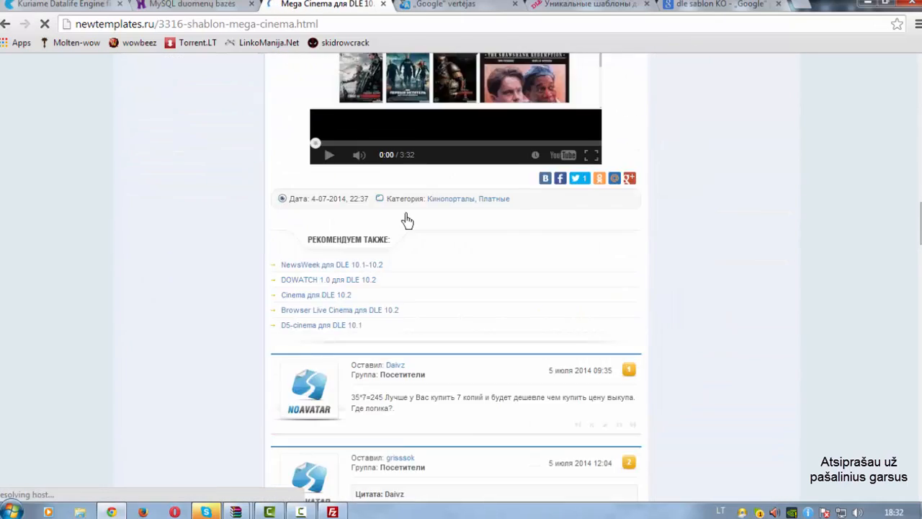
# Step: Return from the current template page to the newtemplates.ru template listing
pyautogui.scroll(10, 406, 243)
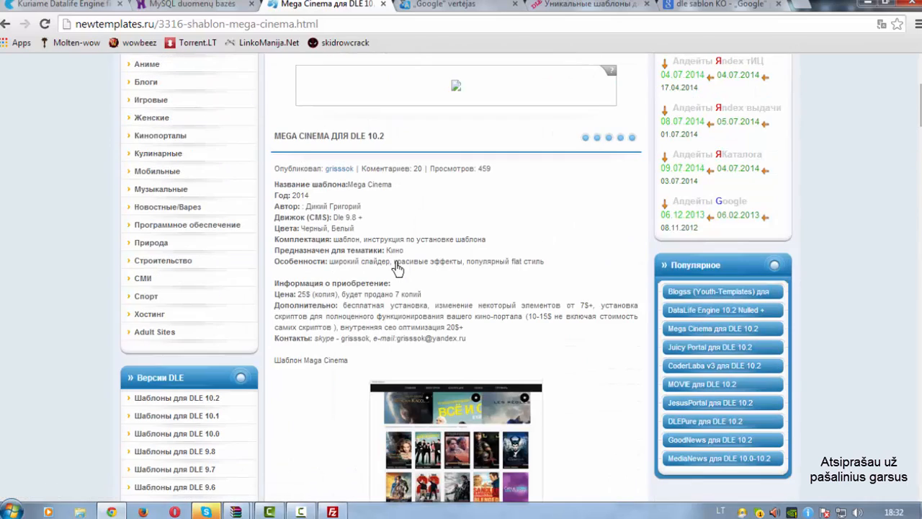
pyautogui.scroll(3, 397, 269)
pyautogui.scroll(-3, 396, 268)
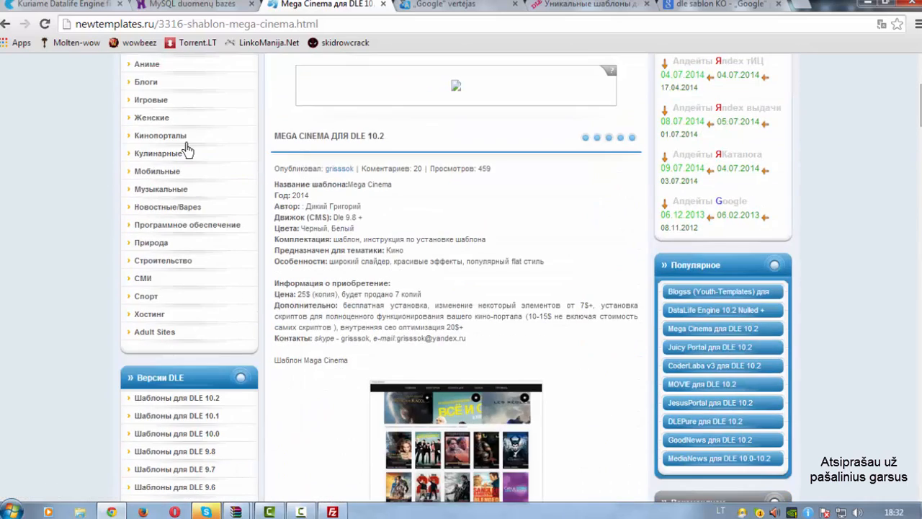
pyautogui.scroll(1, 184, 152)
pyautogui.scroll(2, 189, 246)
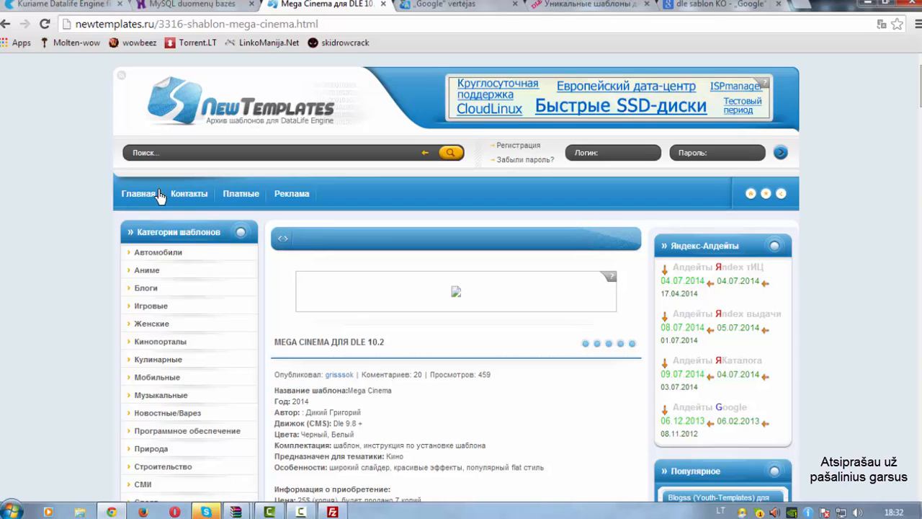
pyautogui.hotkey('alt', 'Left')
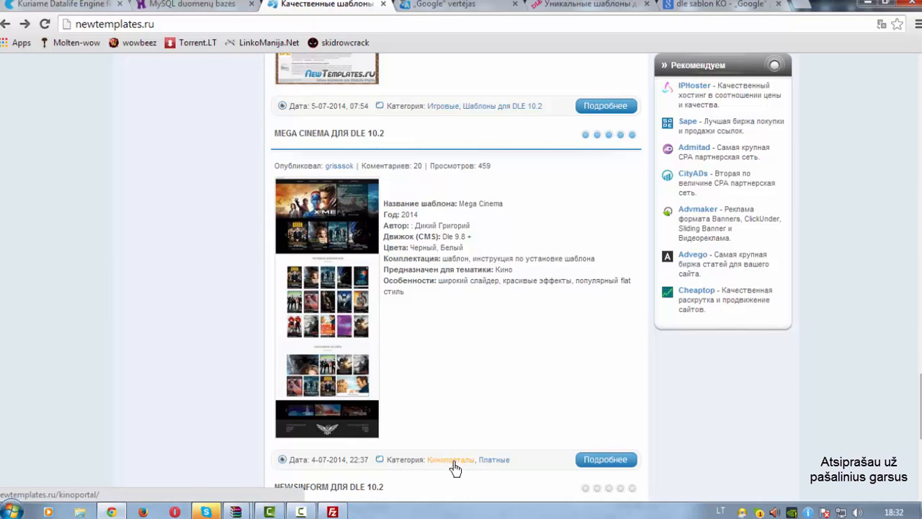
# Step: Reopen the Mega Cinema template page from the listing
pyautogui.scroll(10, 479, 429)
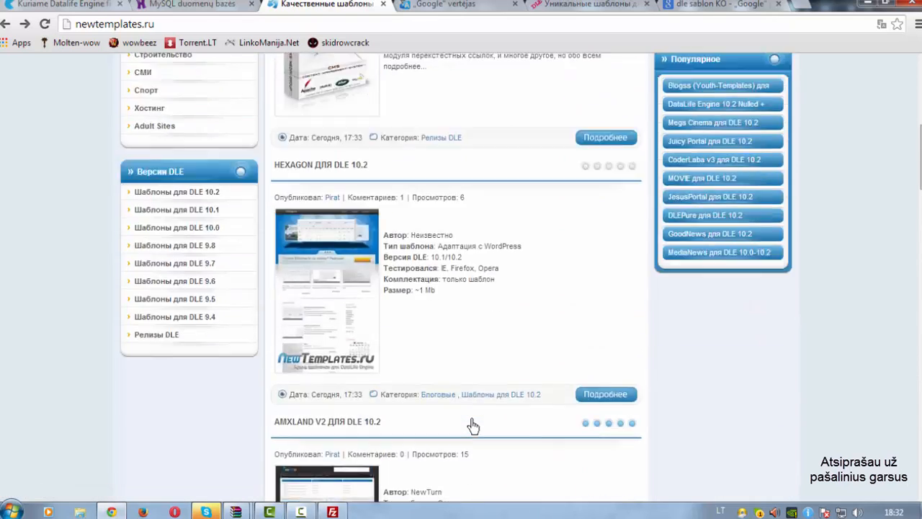
pyautogui.scroll(1, 438, 427)
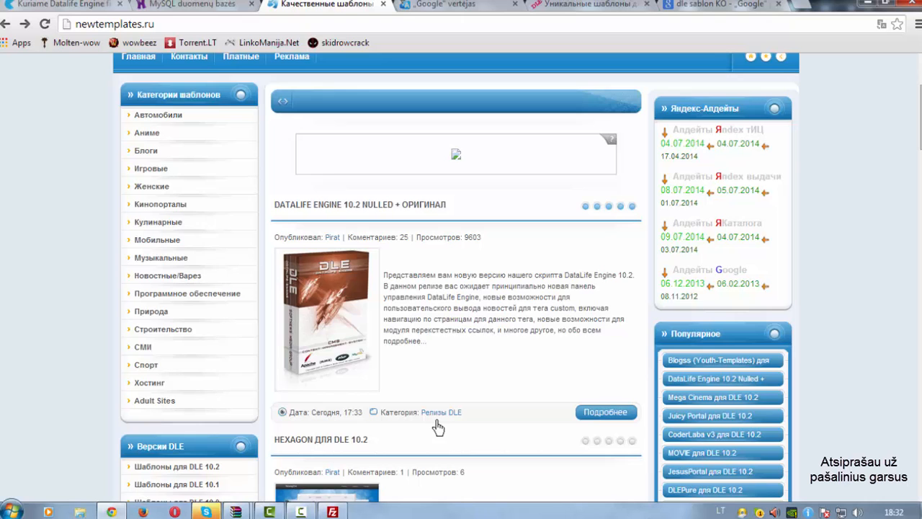
pyautogui.scroll(-1, 439, 425)
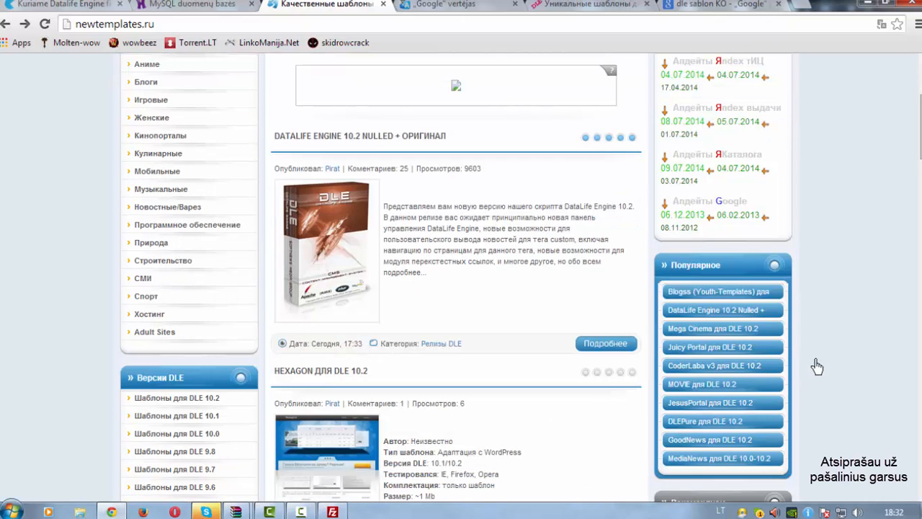
pyautogui.click(729, 340)
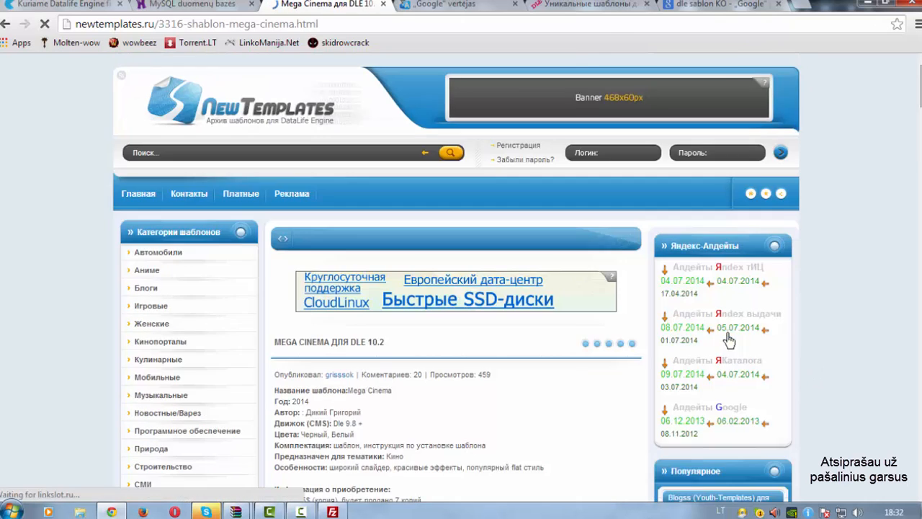
# Step: Open the MOVIE для DLE 10.2 page from the Популярное sidebar and view its download link
pyautogui.scroll(-12, 729, 340)
pyautogui.scroll(-5, 729, 340)
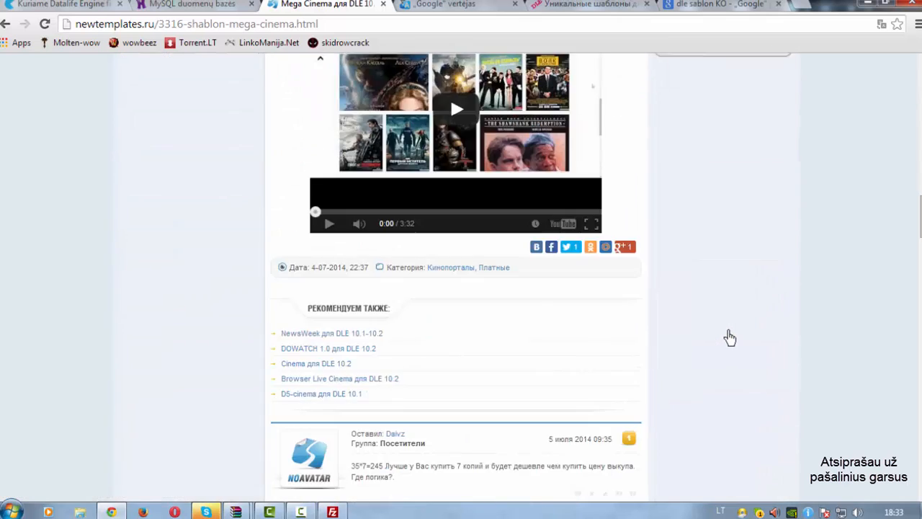
pyautogui.scroll(20, 729, 340)
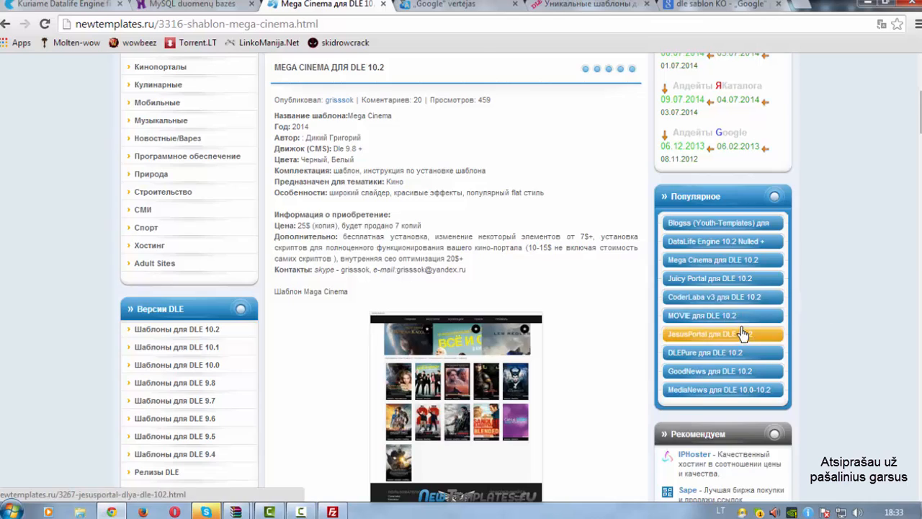
pyautogui.click(745, 321)
pyautogui.scroll(-10, 727, 330)
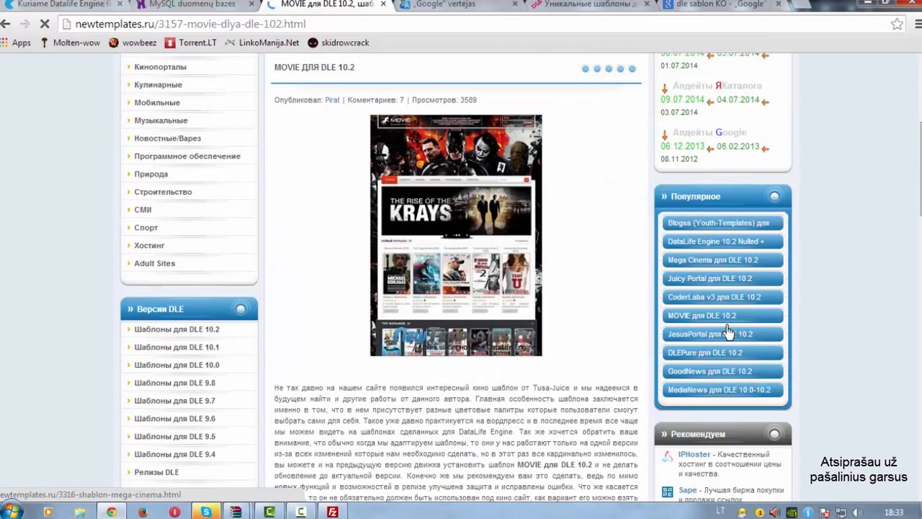
pyautogui.scroll(3, 726, 329)
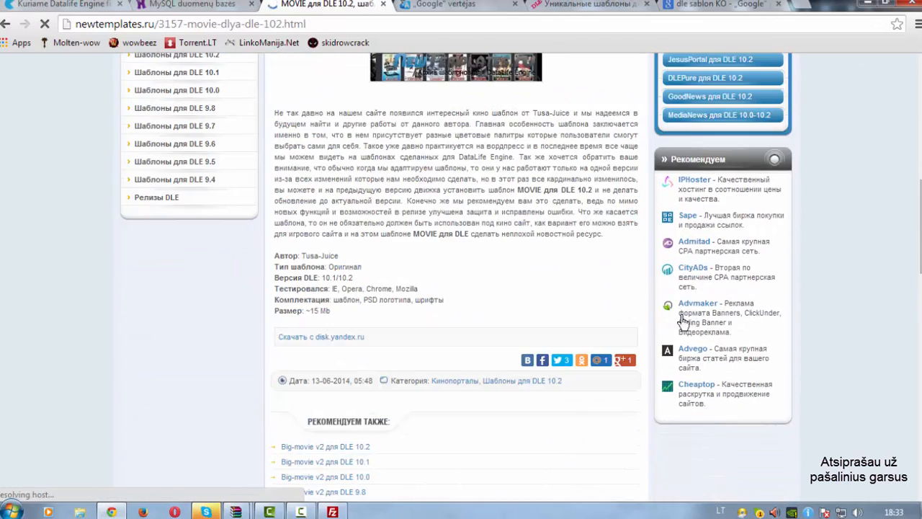
# Step: Download MOVIE-Tusa-Juice-102.rar from Yandex.Disk and open it in WinRAR
pyautogui.click(349, 339)
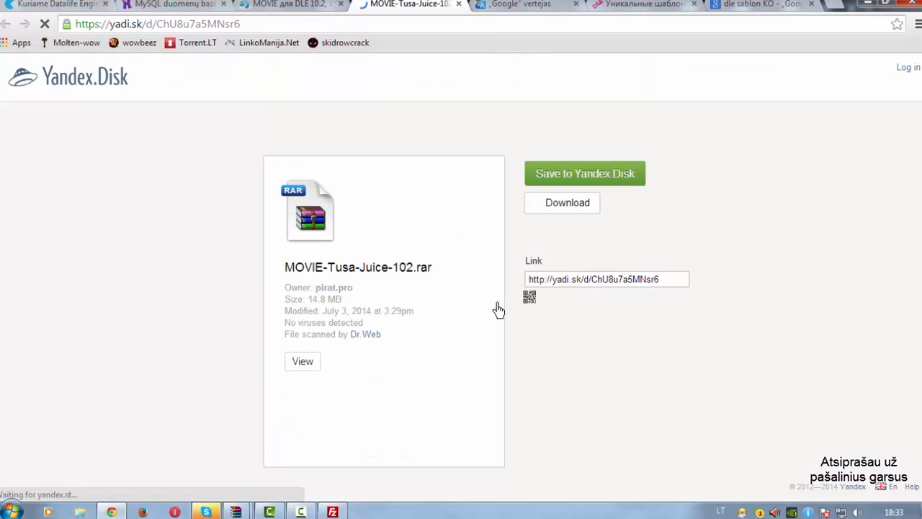
pyautogui.click(569, 206)
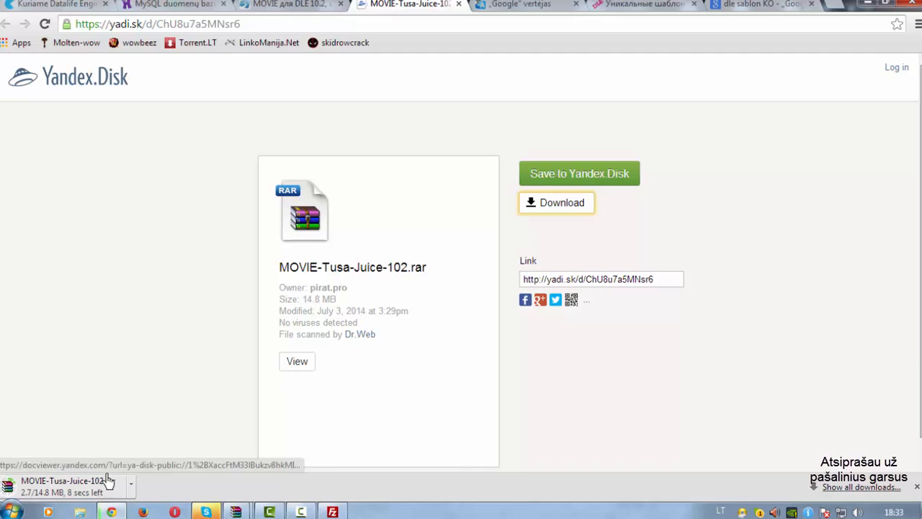
pyautogui.click(209, 511)
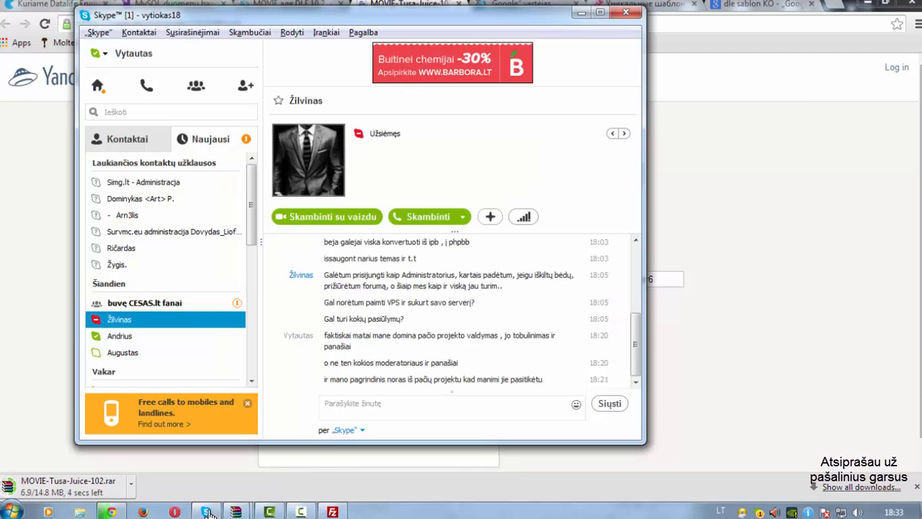
pyautogui.click(208, 511)
pyautogui.click(79, 491)
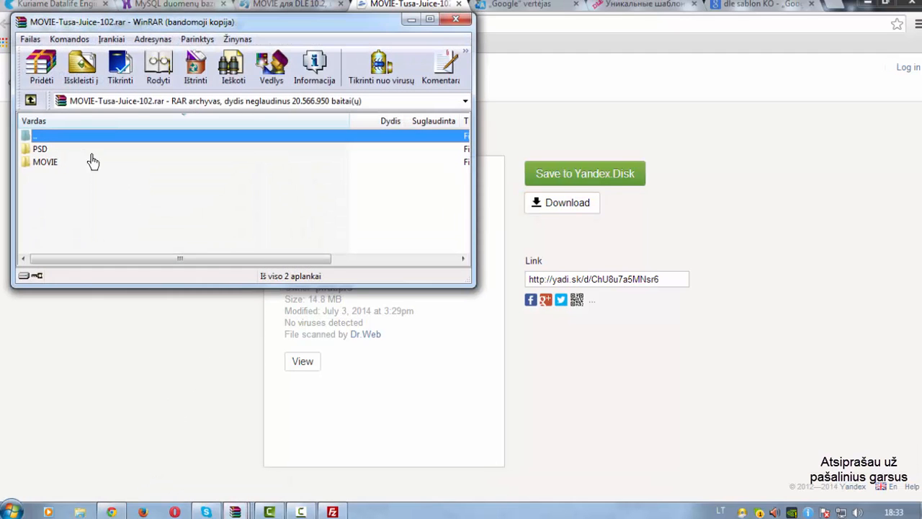
# Step: Browse the archive's PSD and MOVIE folders, returning to its top level
pyautogui.click(78, 163)
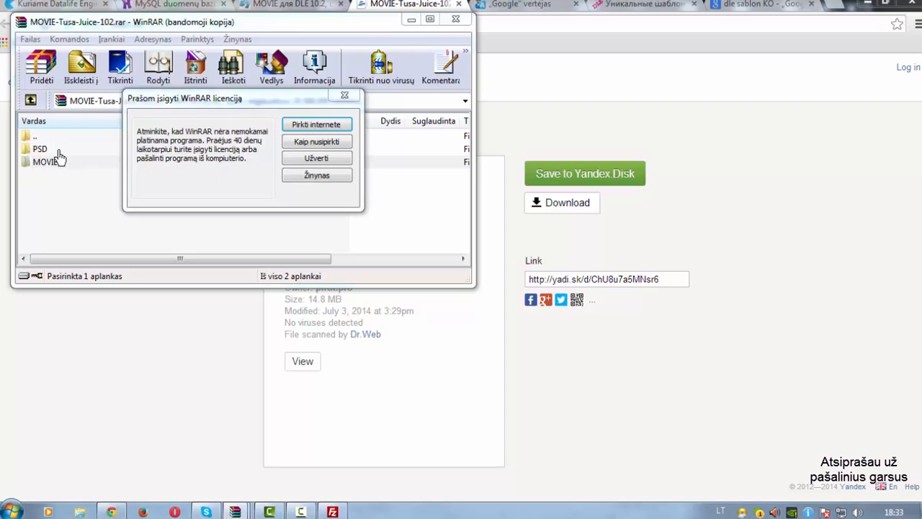
pyautogui.doubleClick(62, 150)
pyautogui.press('BackSpace')
pyautogui.doubleClick(70, 163)
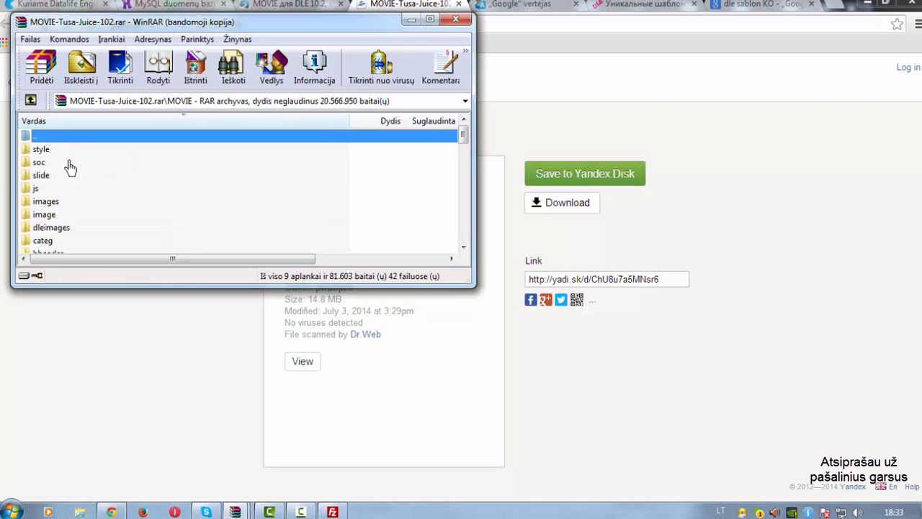
pyautogui.scroll(-5, 58, 176)
pyautogui.scroll(-3, 54, 180)
pyautogui.press('BackSpace')
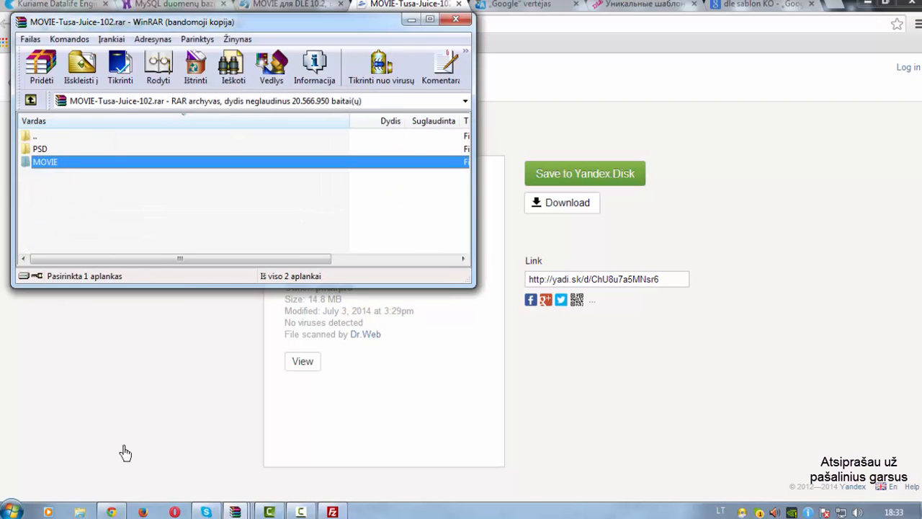
# Step: Open the server's /public_html/templates folder in FileZilla's remote pane
pyautogui.click(347, 511)
pyautogui.scroll(2, 725, 288)
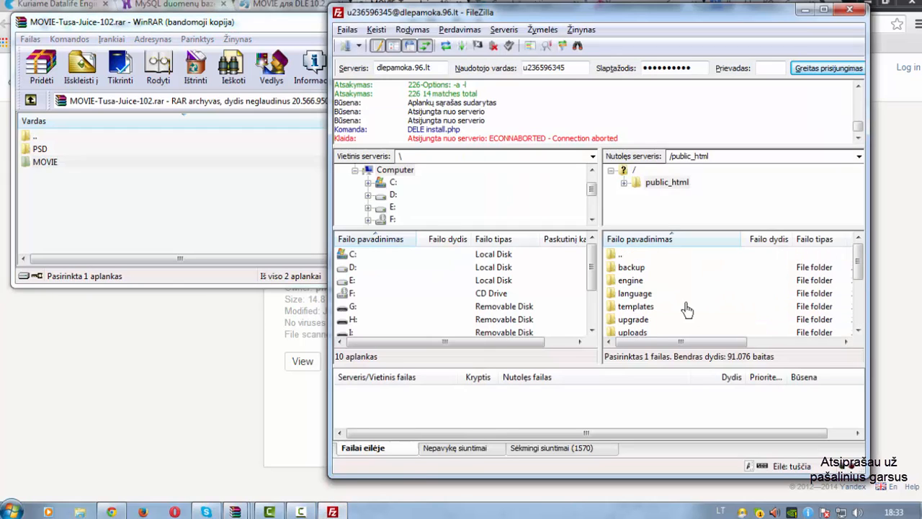
pyautogui.scroll(-2, 677, 302)
pyautogui.click(643, 258)
pyautogui.scroll(1, 640, 279)
pyautogui.click(640, 279)
pyautogui.doubleClick(641, 269)
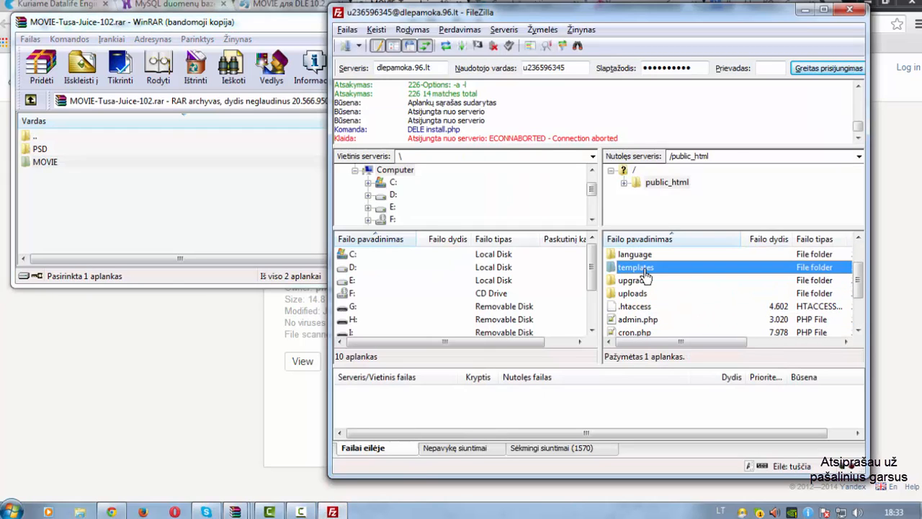
# Step: Select the Gemini and Pisces folders and delete them, confirming the prompt
pyautogui.click(633, 293)
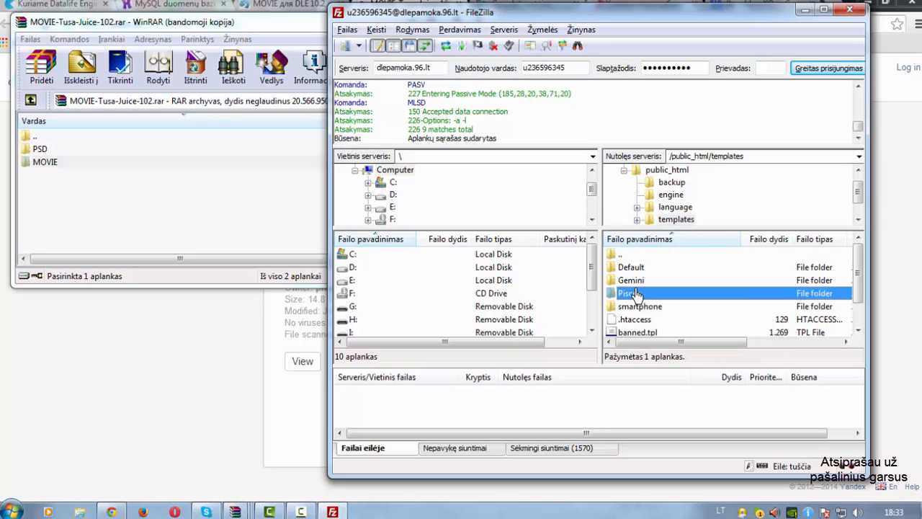
pyautogui.click(643, 278)
pyautogui.keyDown('shift'); pyautogui.click(635, 308); pyautogui.keyUp('shift')
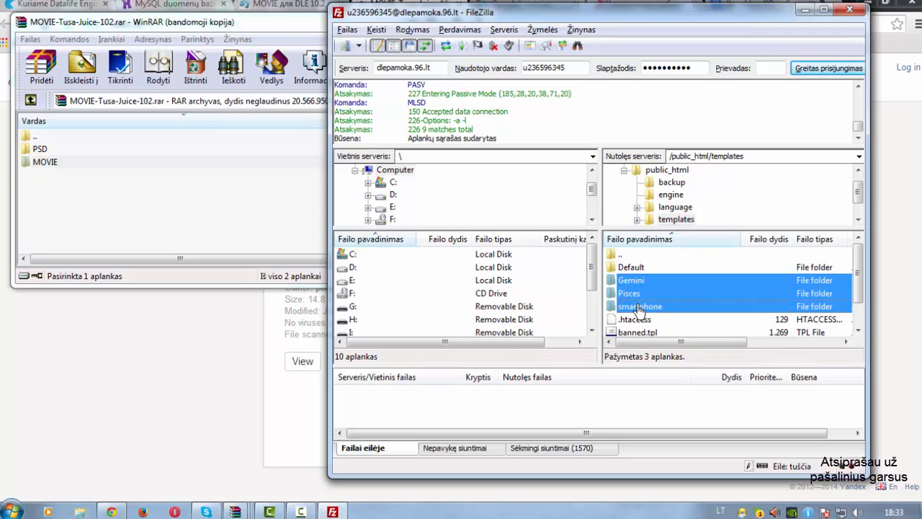
pyautogui.keyDown('ctrl'); pyautogui.click(642, 309); pyautogui.keyUp('ctrl')
pyautogui.press('Delete')
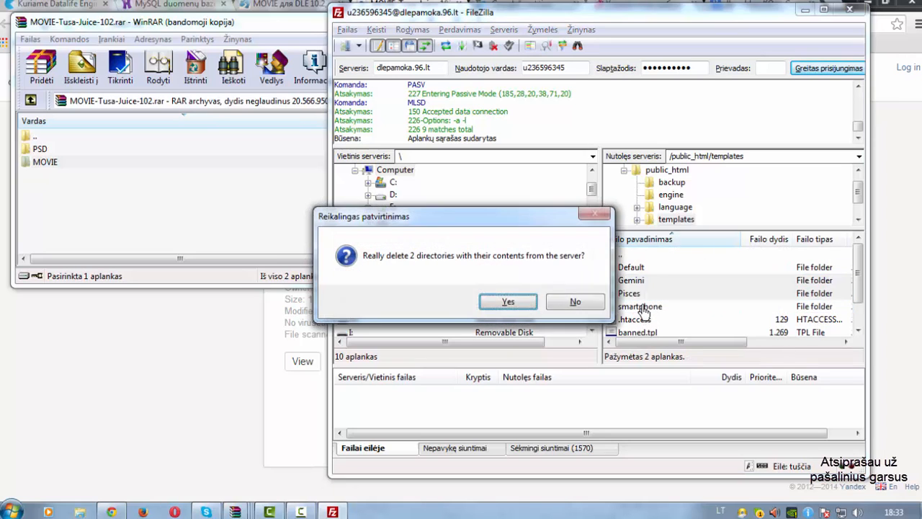
pyautogui.press('Return')
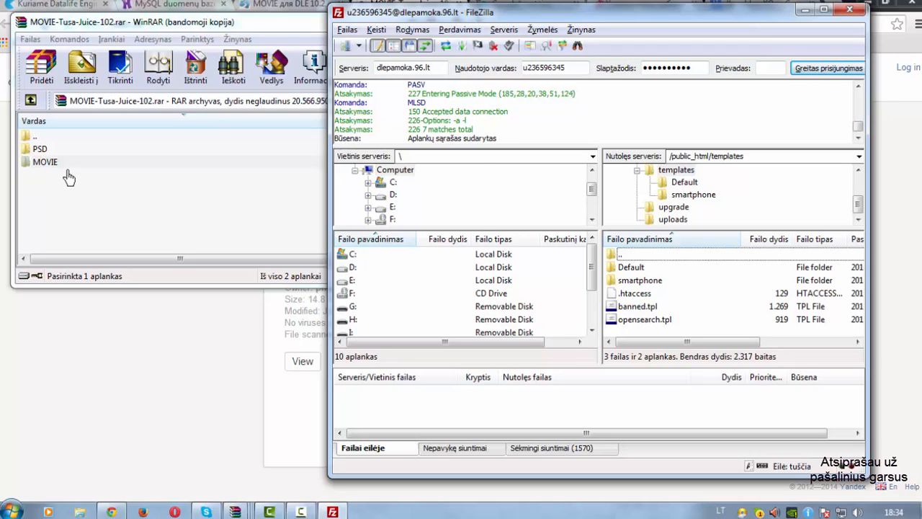
# Step: Upload the MOVIE folder from WinRAR into /public_html/templates, then minimize WinRAR and FileZilla
pyautogui.moveTo(68, 164); pyautogui.dragTo(642, 327)
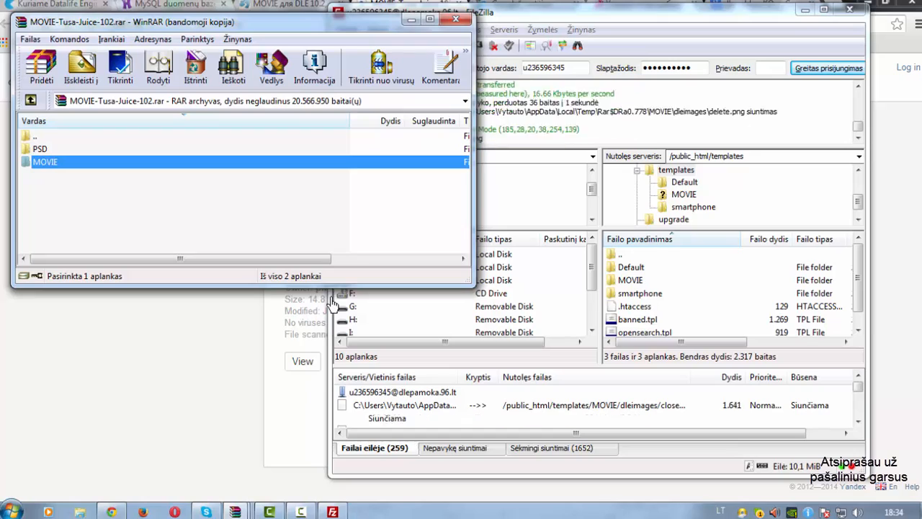
pyautogui.click(414, 20)
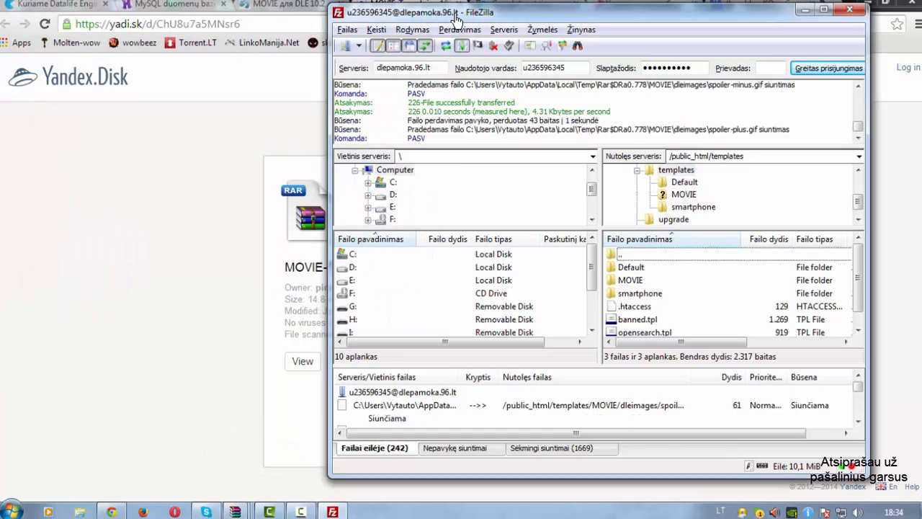
pyautogui.moveTo(448, 20); pyautogui.dragTo(344, 30)
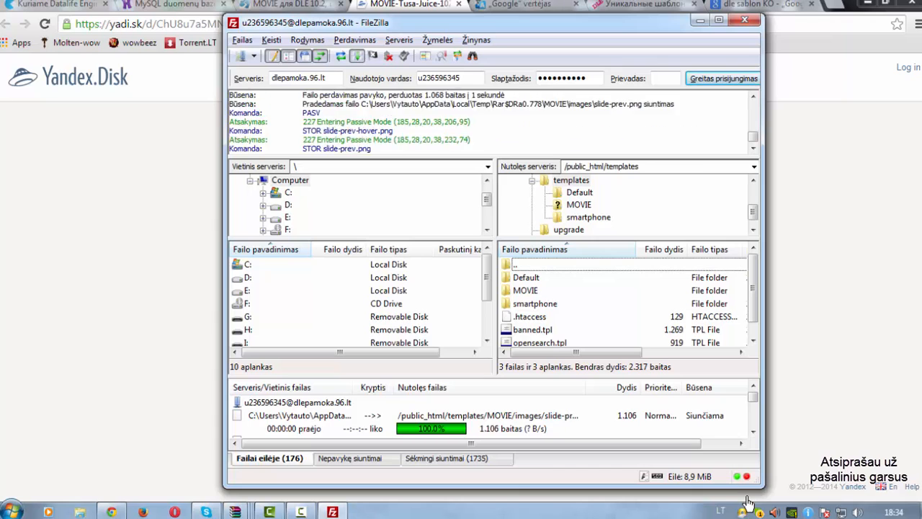
pyautogui.click(700, 20)
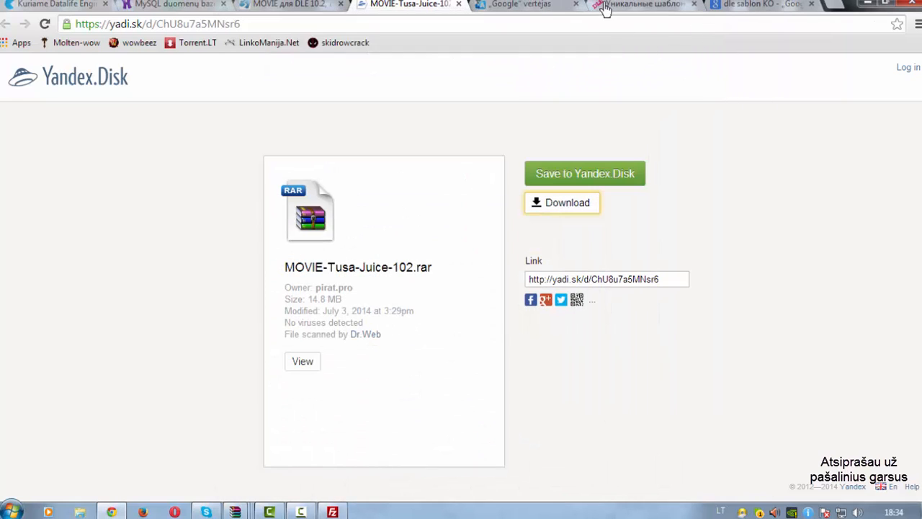
# Step: Browse the Chrome tabs to the dle sablon image results, then check FileZilla's finished MOVIE upload
pyautogui.click(607, 8)
pyautogui.click(513, 5)
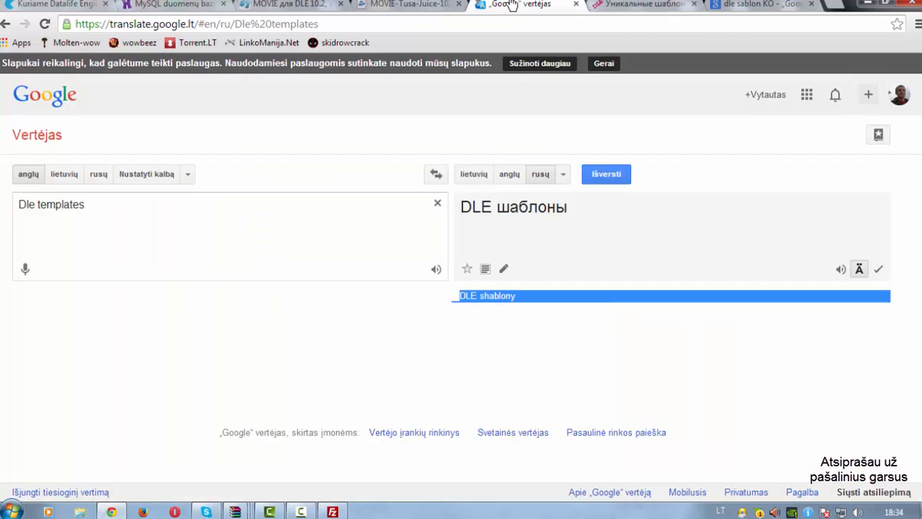
pyautogui.click(735, 6)
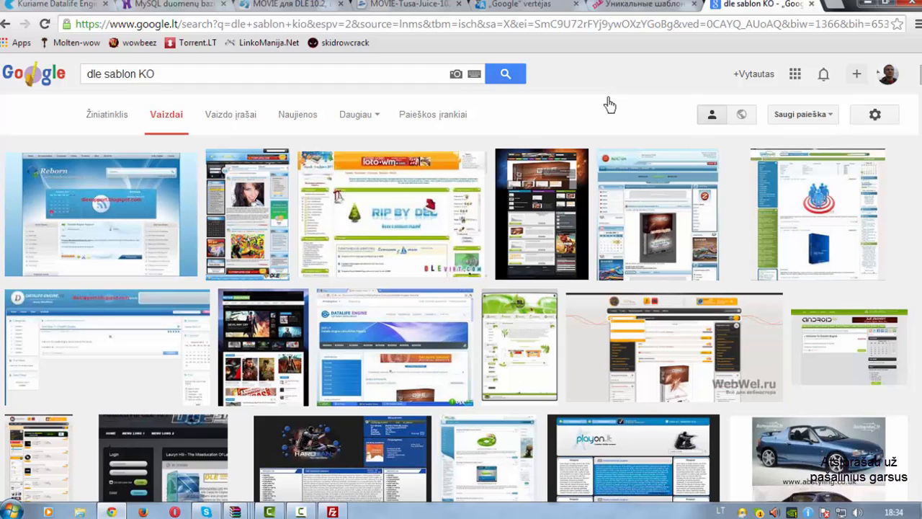
pyautogui.click(343, 514)
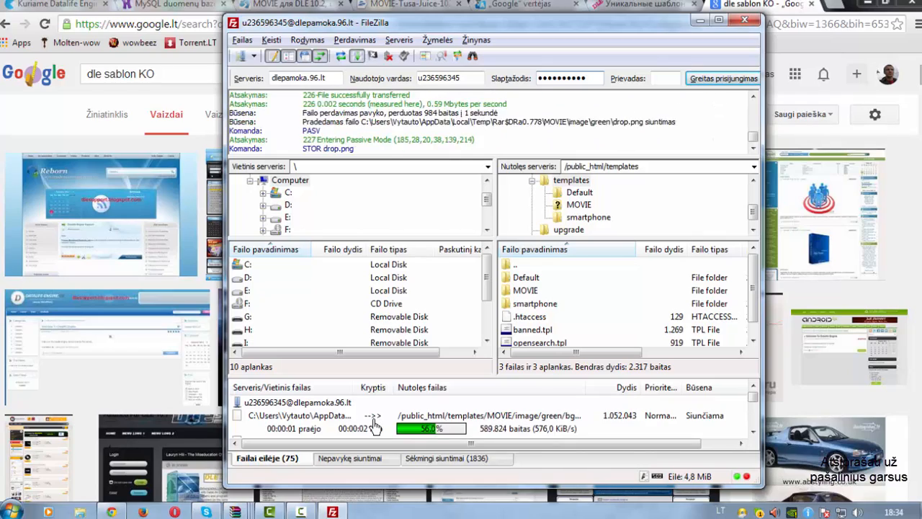
pyautogui.click(25, 373)
pyautogui.scroll(-6, 26, 372)
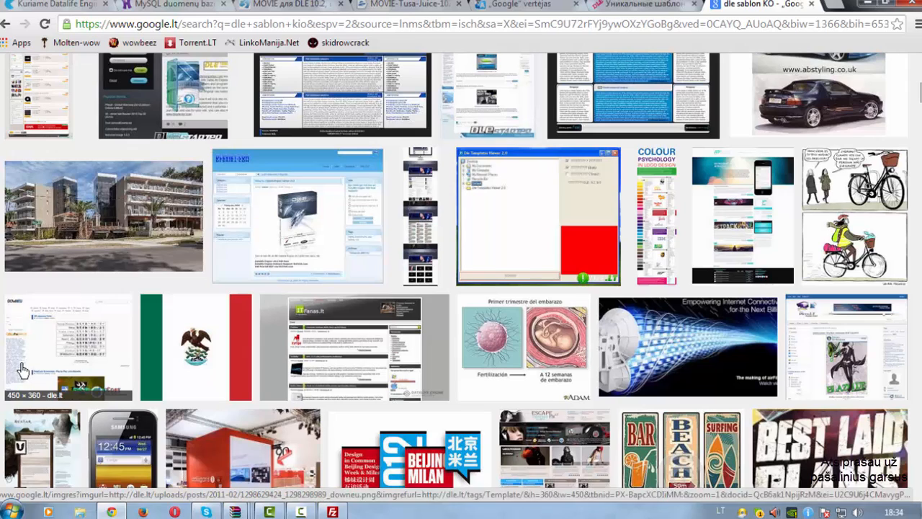
pyautogui.click(346, 512)
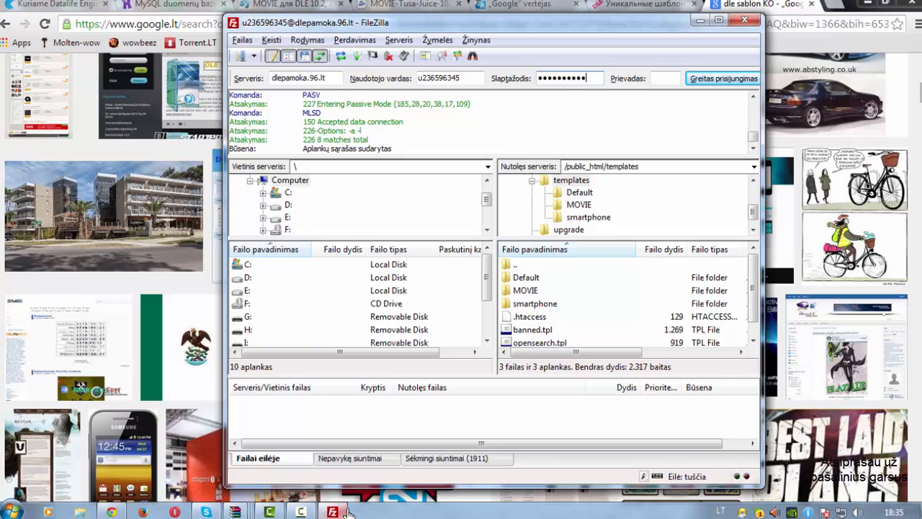
# Step: Switch to the MySQL duomenų bazės page and expand the database row
pyautogui.click(164, 6)
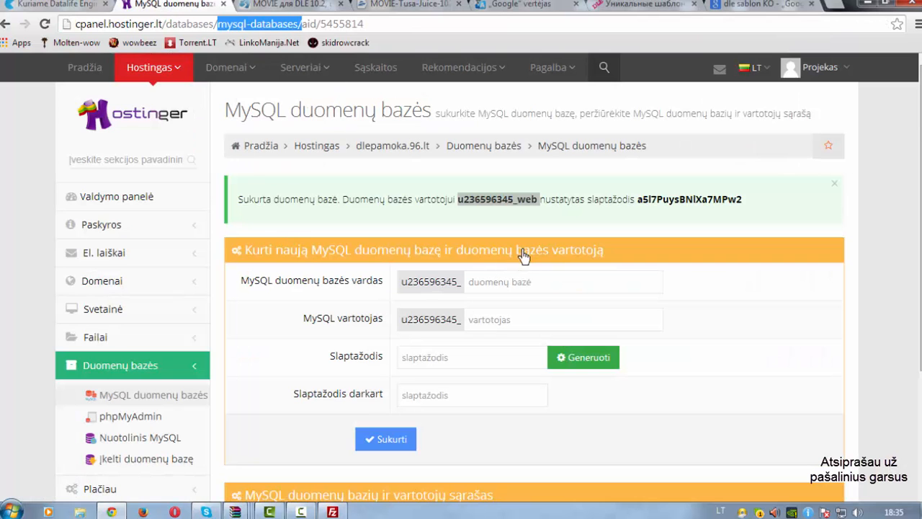
pyautogui.moveTo(521, 258)
pyautogui.mouseDown()
pyautogui.moveTo(601, 261)
pyautogui.moveTo(512, 253)
pyautogui.mouseUp()
pyautogui.scroll(-3, 522, 252)
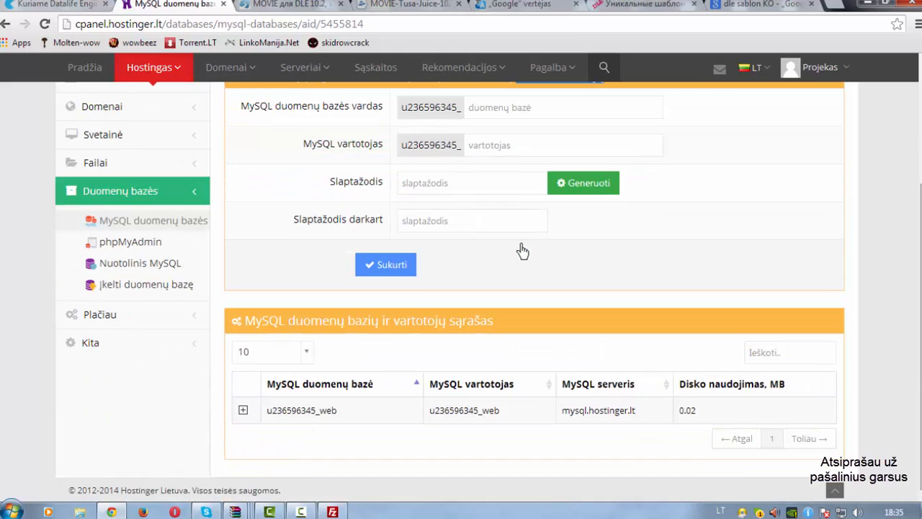
pyautogui.click(688, 417)
pyautogui.scroll(-2, 685, 413)
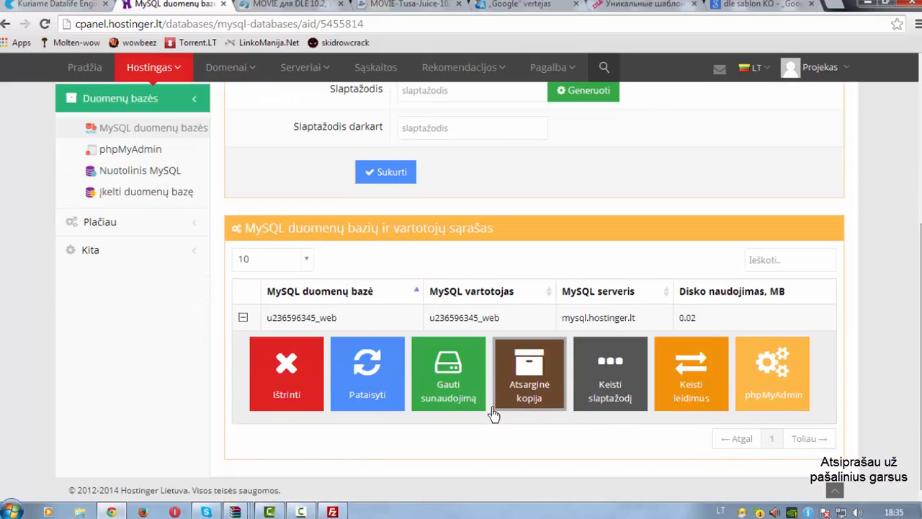
pyautogui.scroll(5, 496, 410)
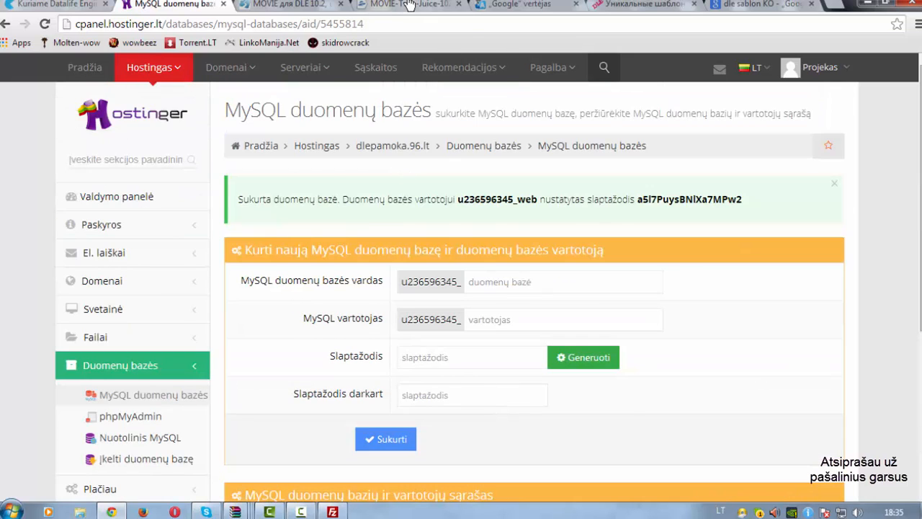
# Step: Flip through the Yandex.Disk, MOVIE template, forum and megadle.ru tabs, ending on the databases page
pyautogui.click(409, 6)
pyautogui.click(249, 5)
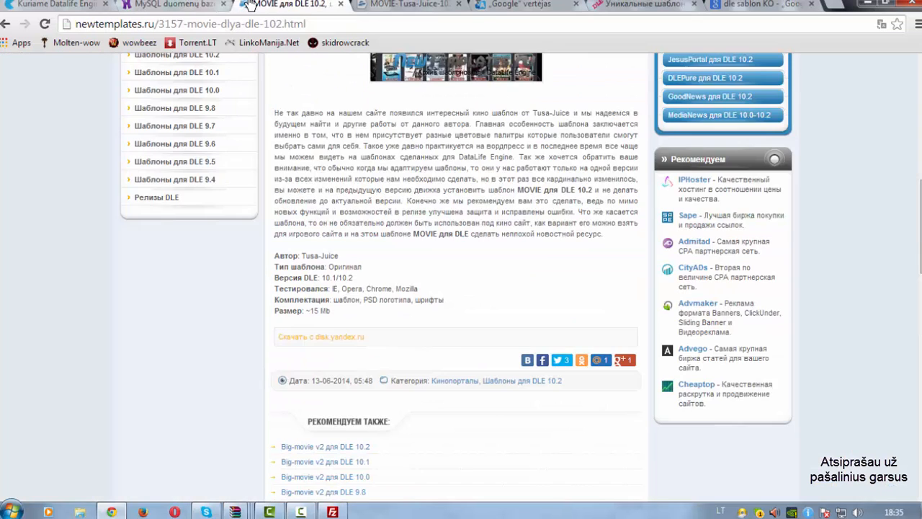
pyautogui.click(48, 6)
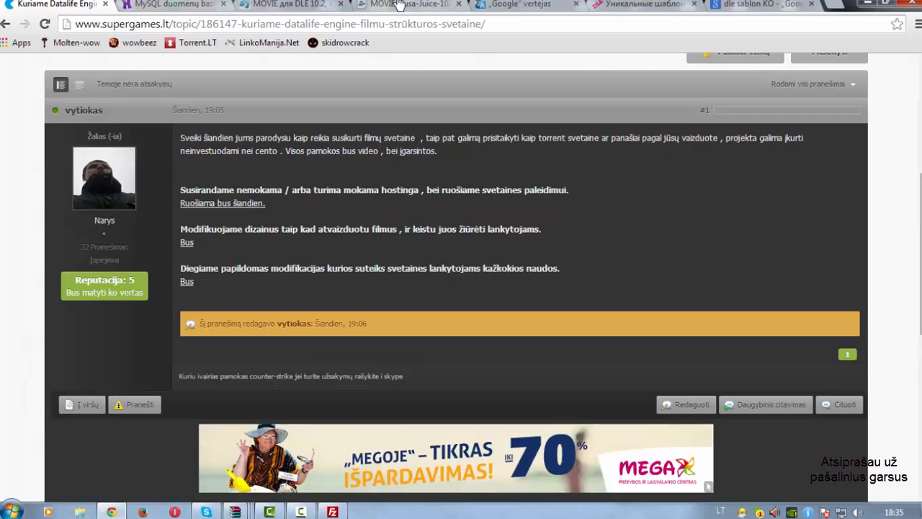
pyautogui.click(257, 4)
pyautogui.click(168, 6)
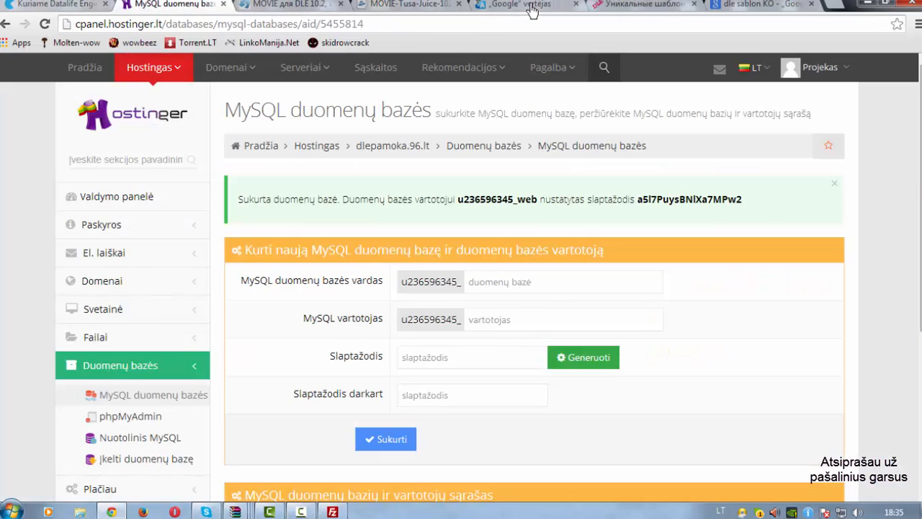
pyautogui.click(634, 5)
pyautogui.click(58, 5)
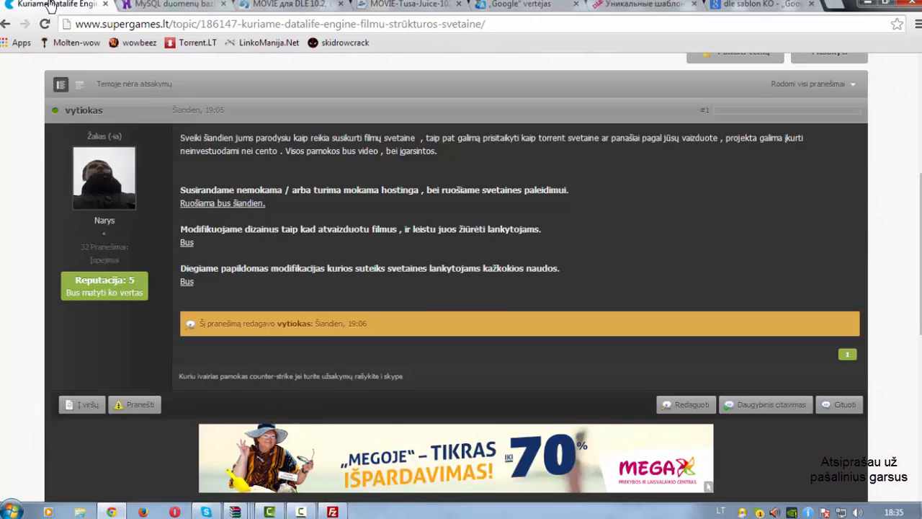
pyautogui.click(147, 5)
# Step: Open the Valdymo panelė dashboard for dlepamoka.96.lt
pyautogui.scroll(-3, 375, 288)
pyautogui.scroll(3, 395, 264)
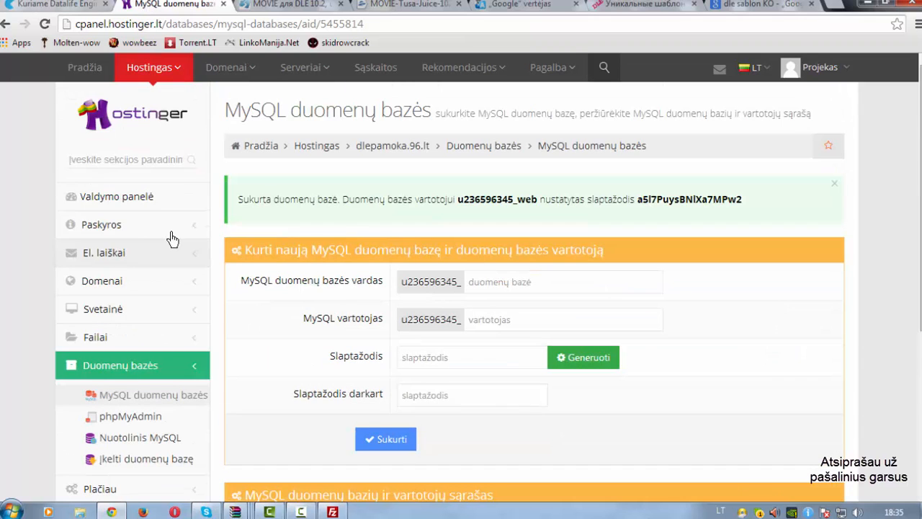
pyautogui.click(124, 199)
pyautogui.scroll(-3, 360, 288)
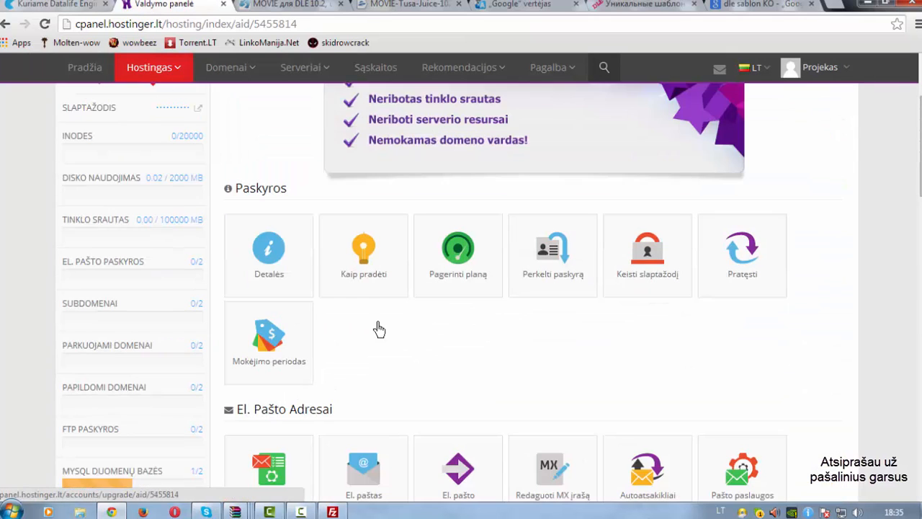
pyautogui.scroll(-2, 280, 274)
pyautogui.scroll(5, 280, 275)
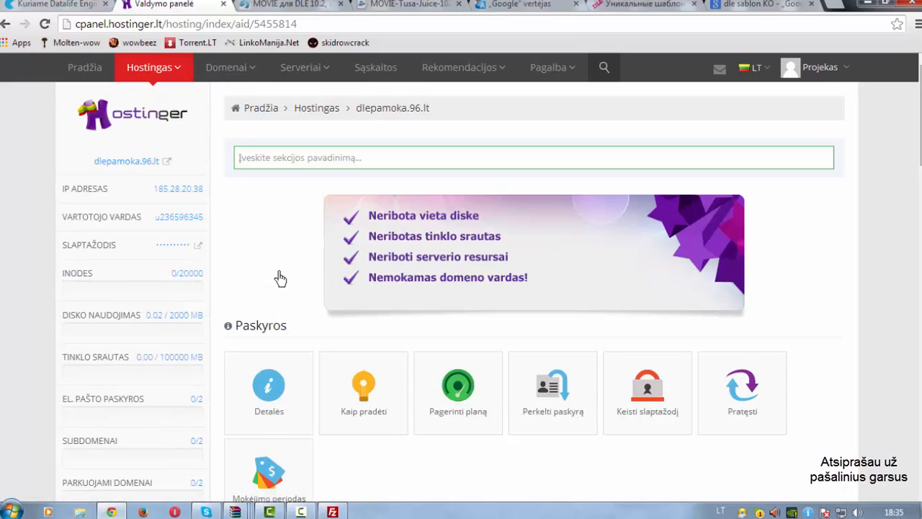
# Step: Log in to dlepamoka.96.lt with the administrator account and open Admin > Administration
pyautogui.click(124, 169)
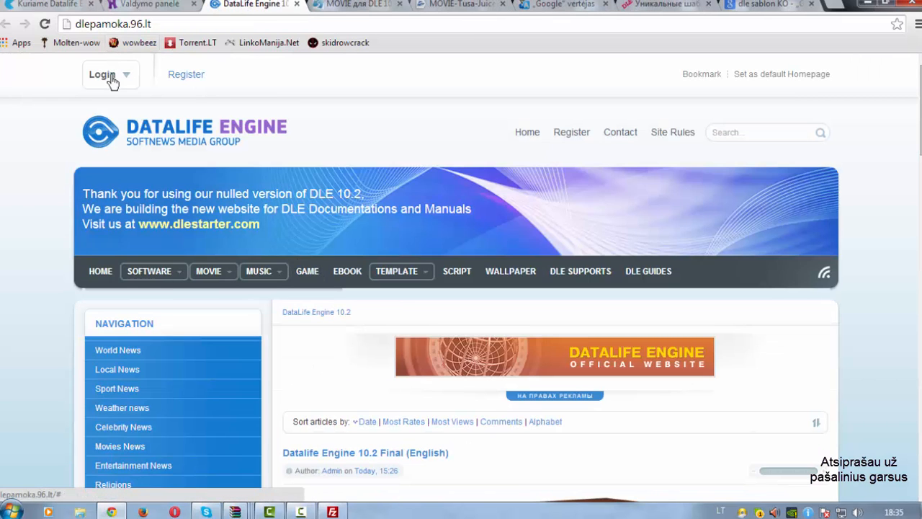
pyautogui.click(102, 74)
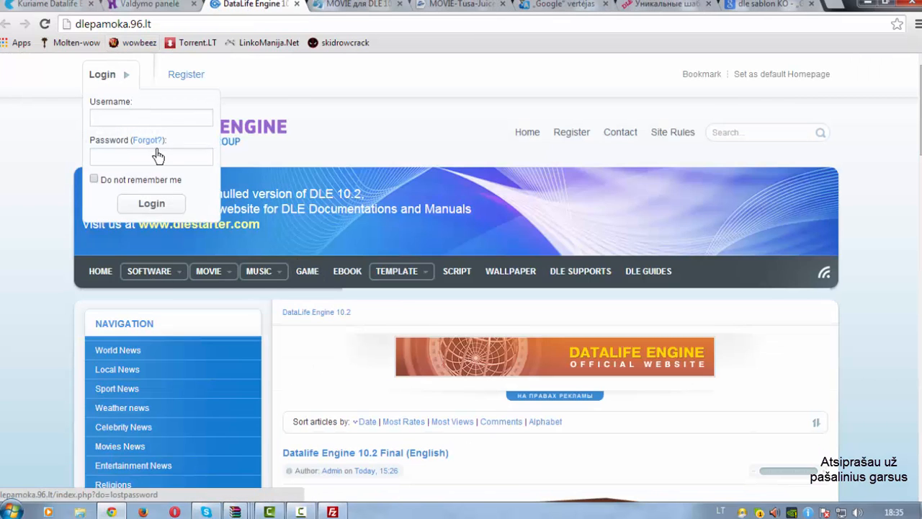
pyautogui.write('admin')
pyautogui.press('Tab')
pyautogui.write('******')
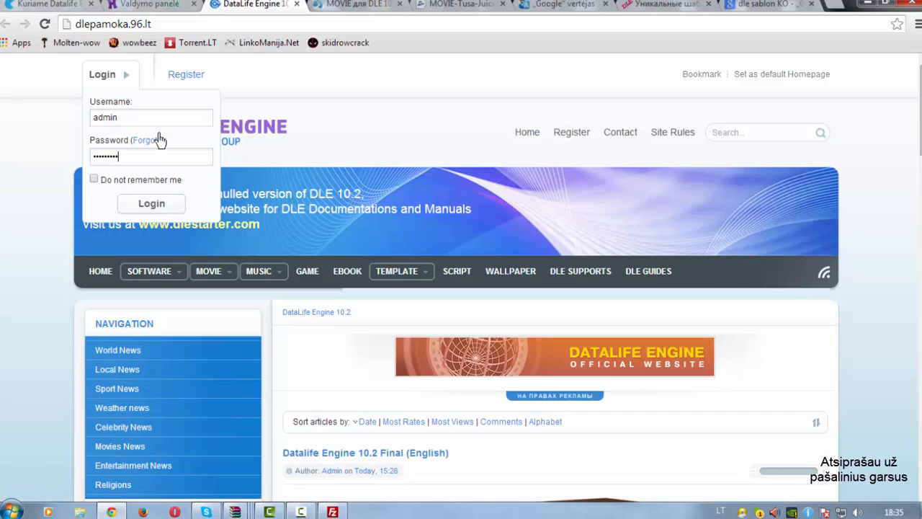
pyautogui.press('Return')
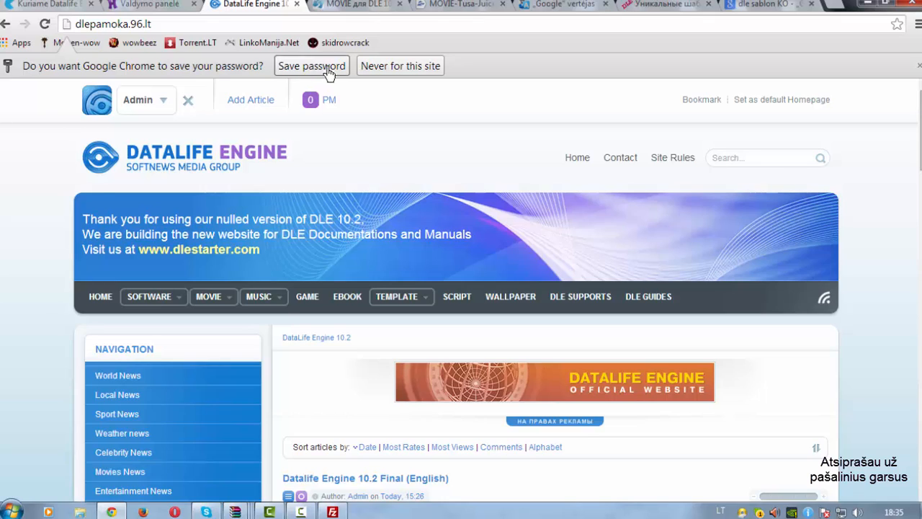
pyautogui.click(326, 67)
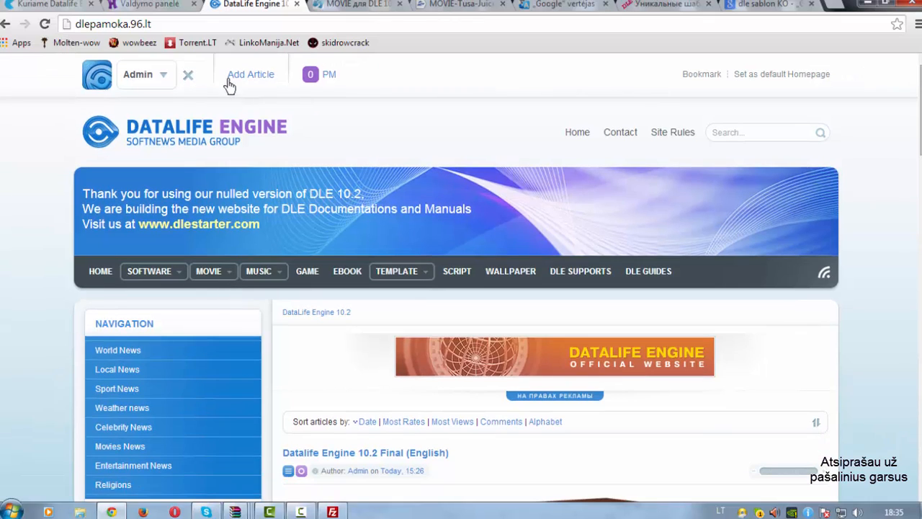
pyautogui.click(167, 81)
pyautogui.click(137, 115)
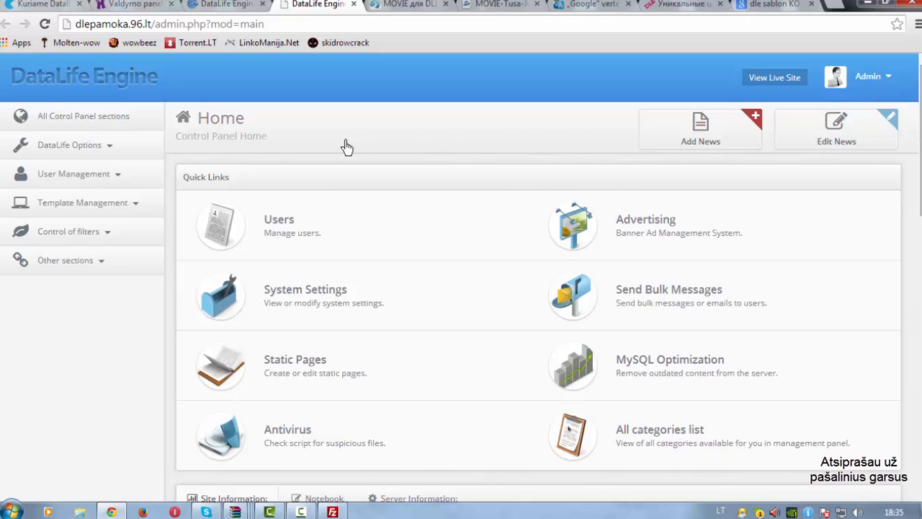
# Step: Explore the admin sidebar's template, e-mail message and DataLife options sections
pyautogui.click(85, 205)
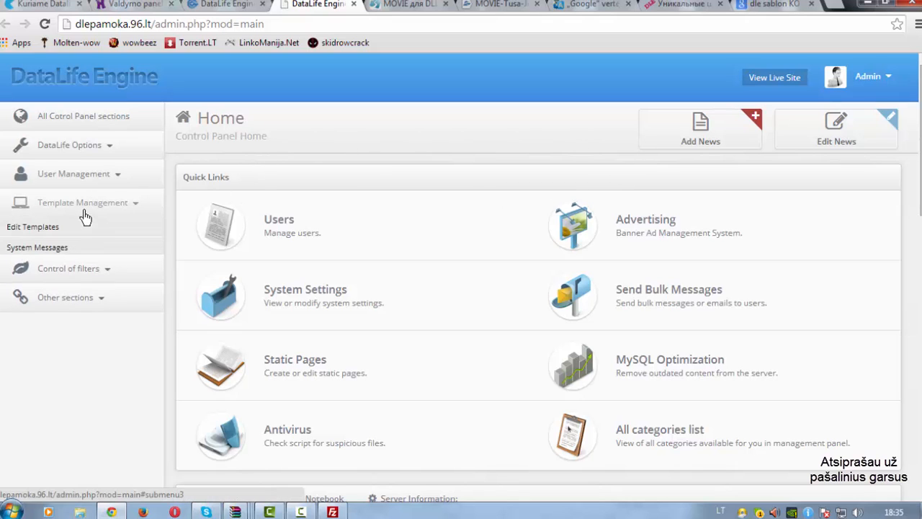
pyautogui.click(57, 248)
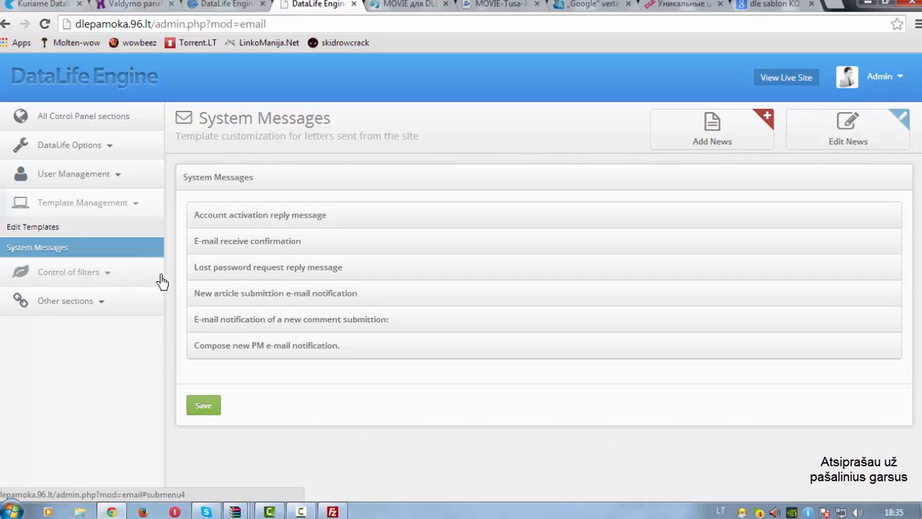
pyautogui.click(78, 232)
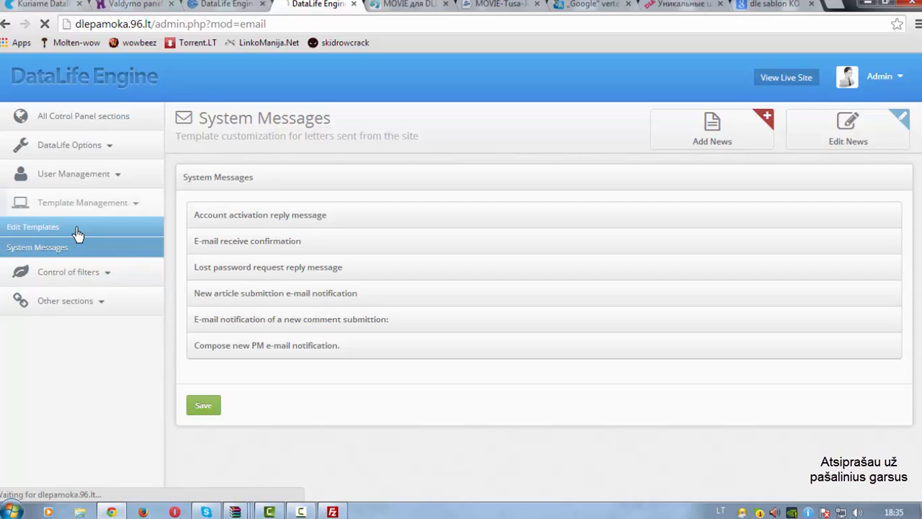
pyautogui.click(86, 155)
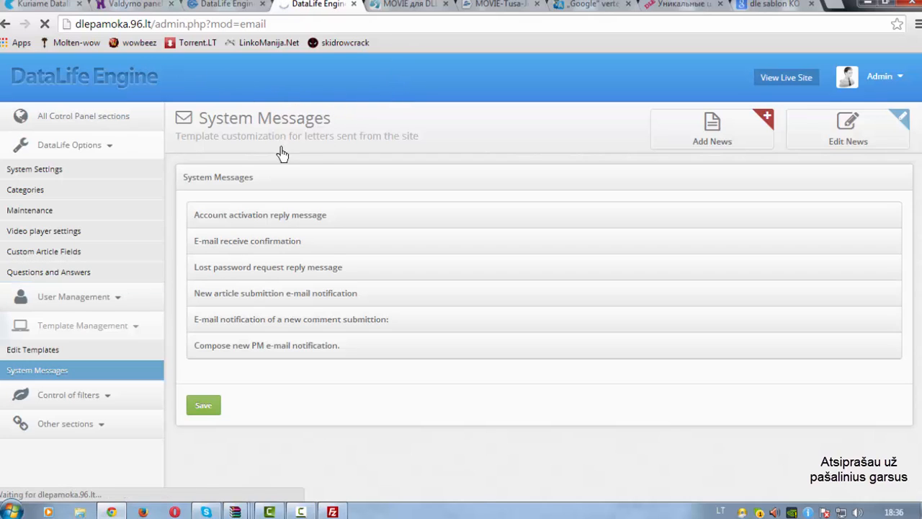
pyautogui.click(294, 27)
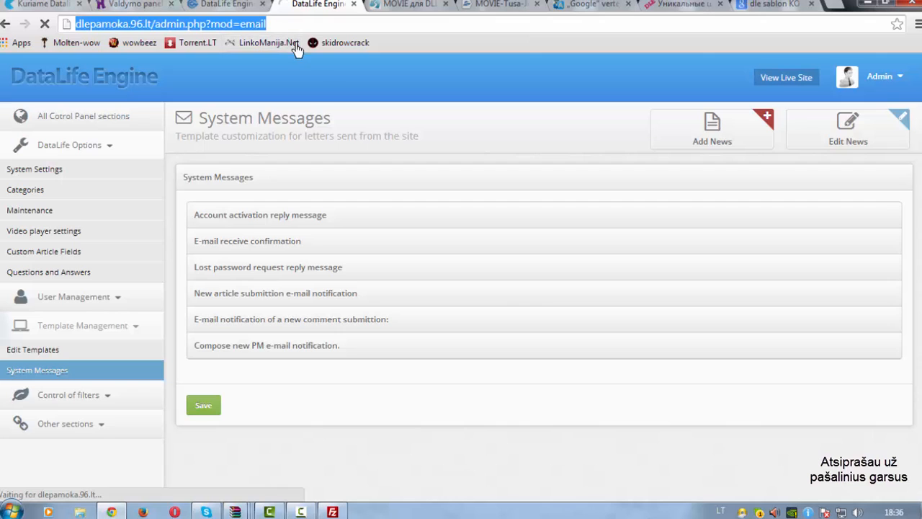
pyautogui.click(428, 6)
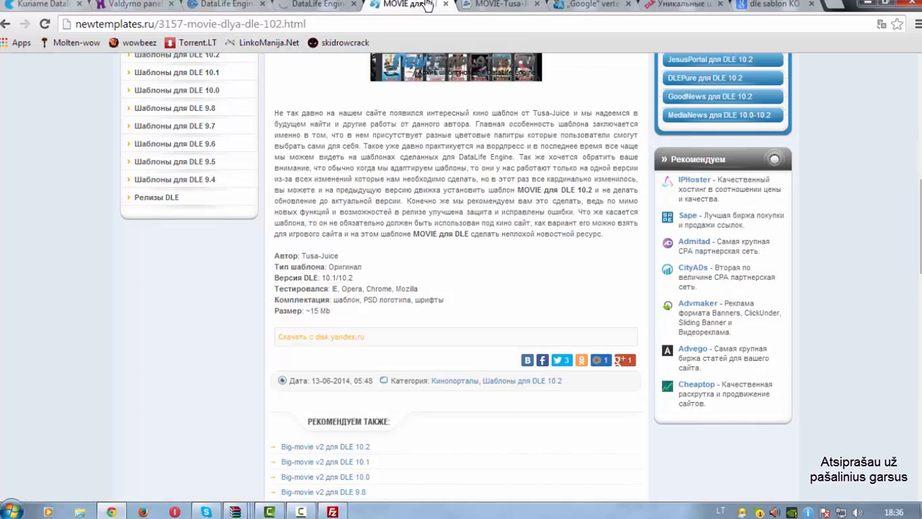
pyautogui.hotkey('ctrl', 'shift', 'Tab')
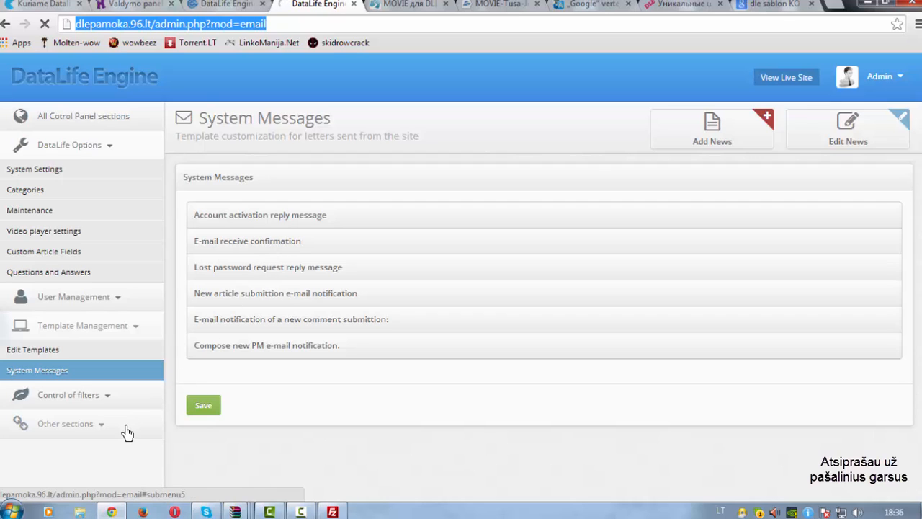
pyautogui.click(205, 122)
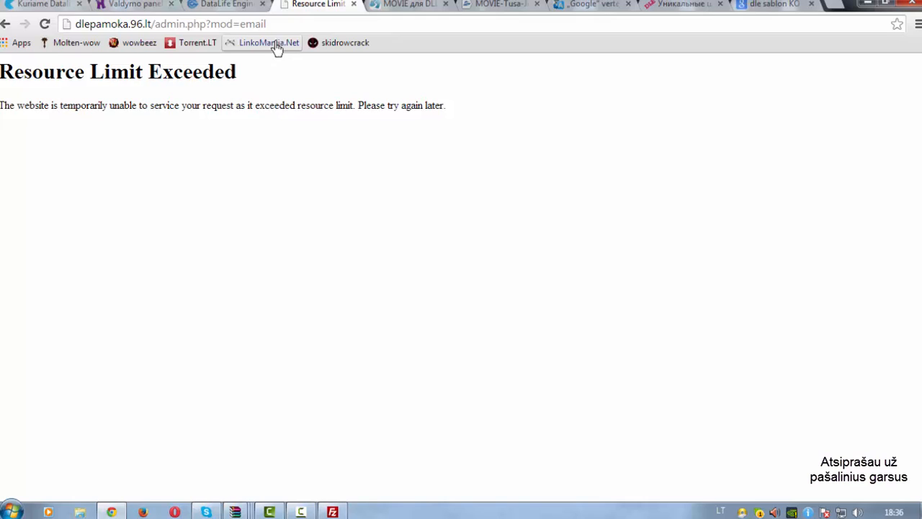
# Step: Reload the admin page, hitting Resource Limit Exceeded, then view the site's default front page
pyautogui.click(279, 25)
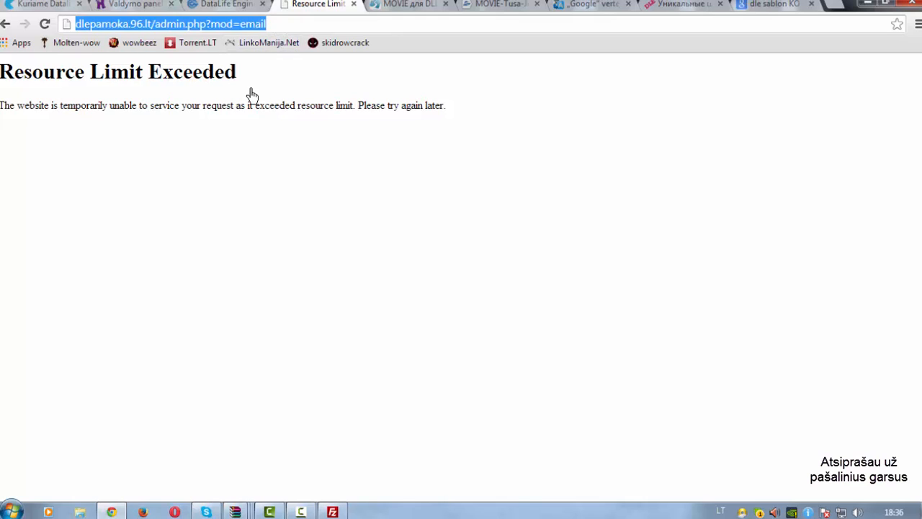
pyautogui.press('Return')
pyautogui.click(245, 7)
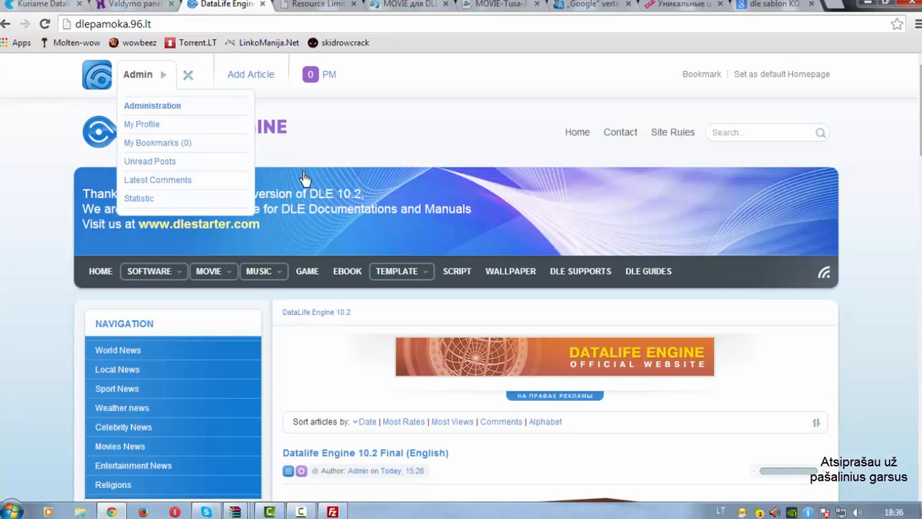
pyautogui.click(302, 6)
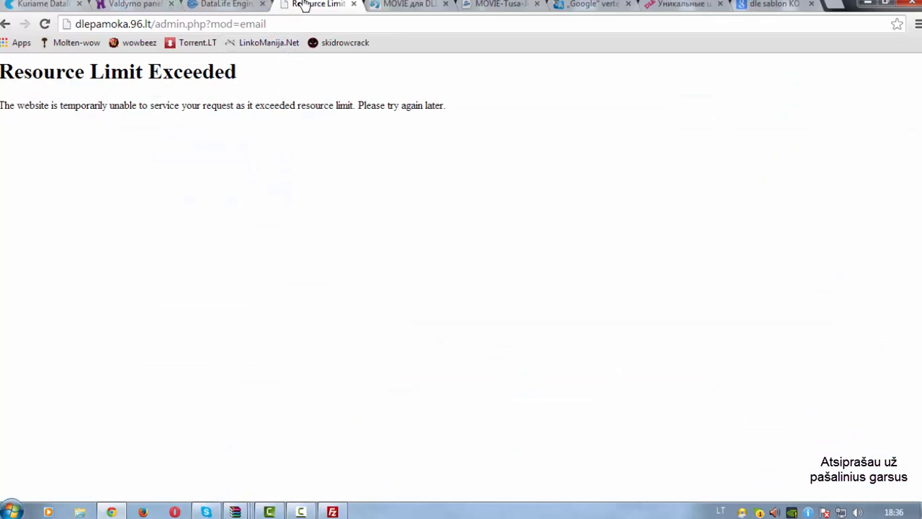
pyautogui.click(194, 6)
pyautogui.scroll(-5, 304, 264)
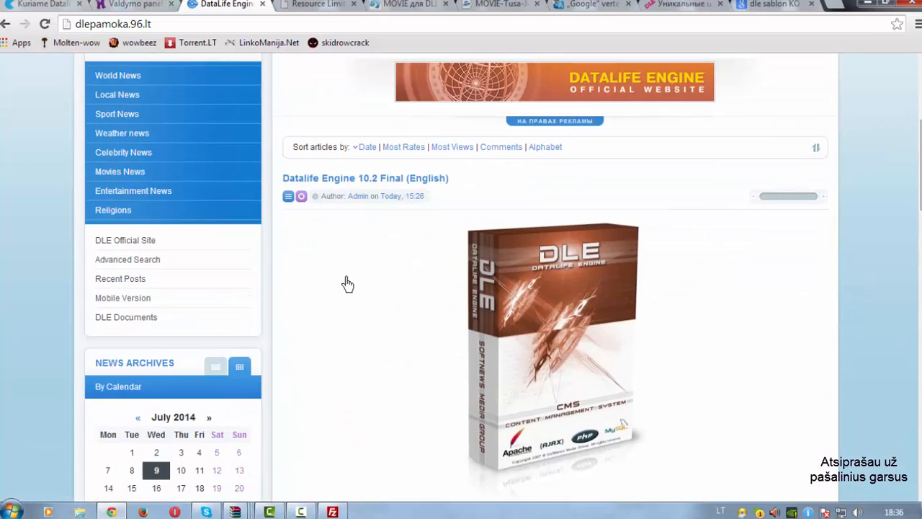
# Step: Reload the site's home page, then open DataLife Options > System Settings in the admin
pyautogui.scroll(1, 347, 284)
pyautogui.click(210, 225)
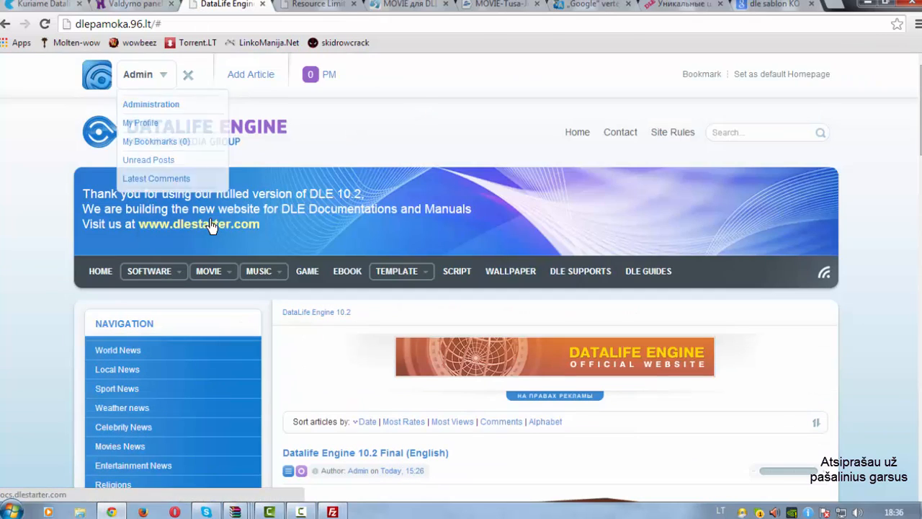
pyautogui.click(170, 128)
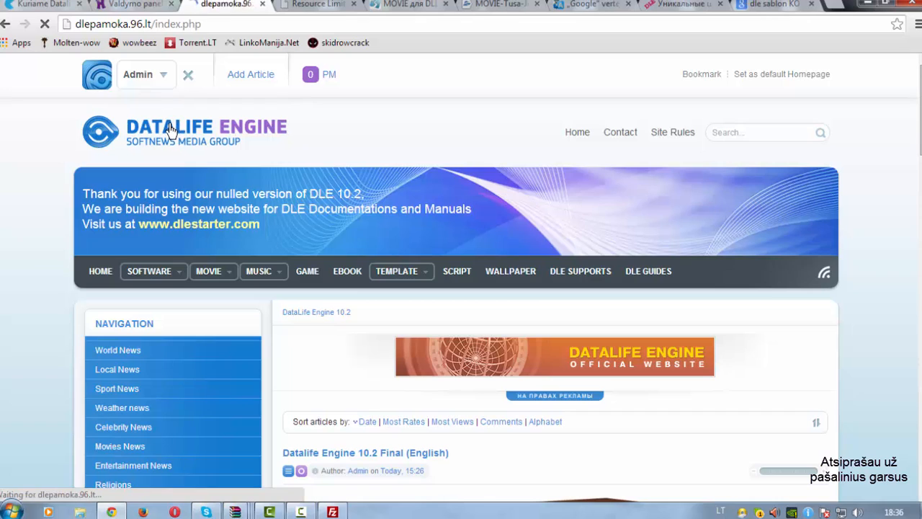
pyautogui.click(297, 4)
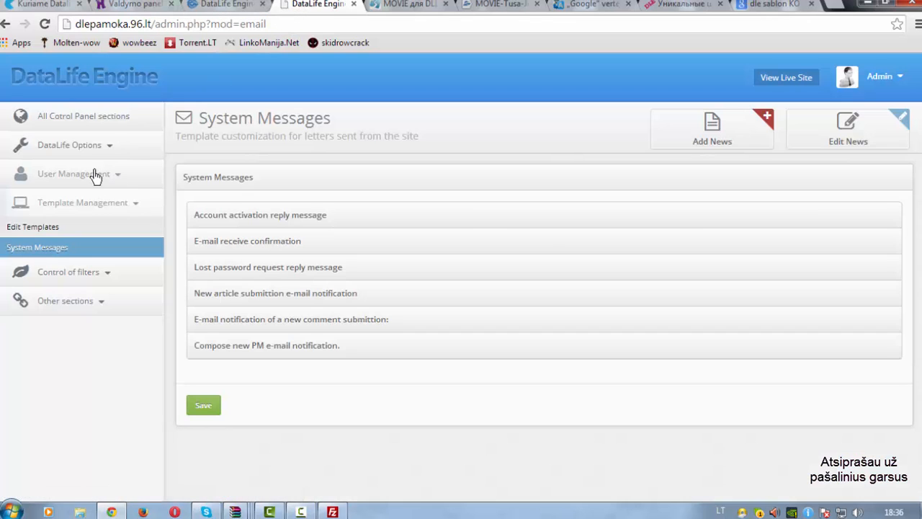
pyautogui.click(91, 150)
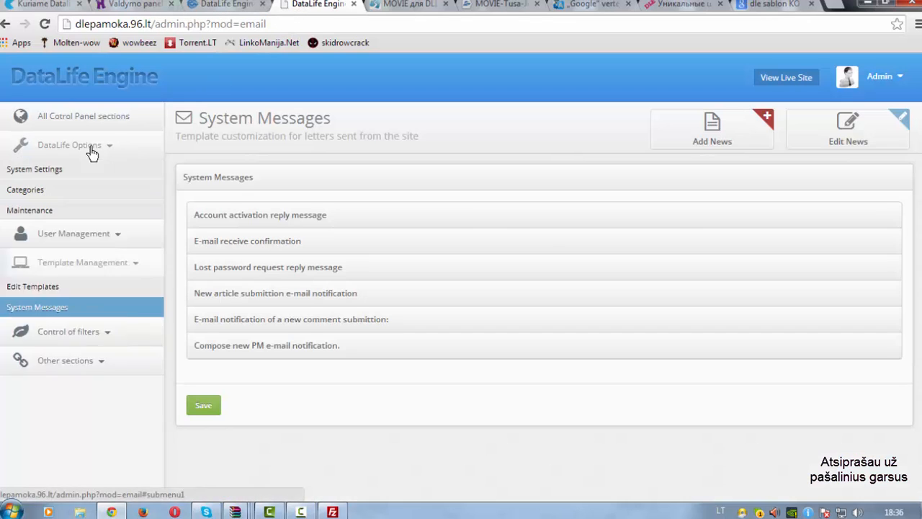
pyautogui.click(70, 173)
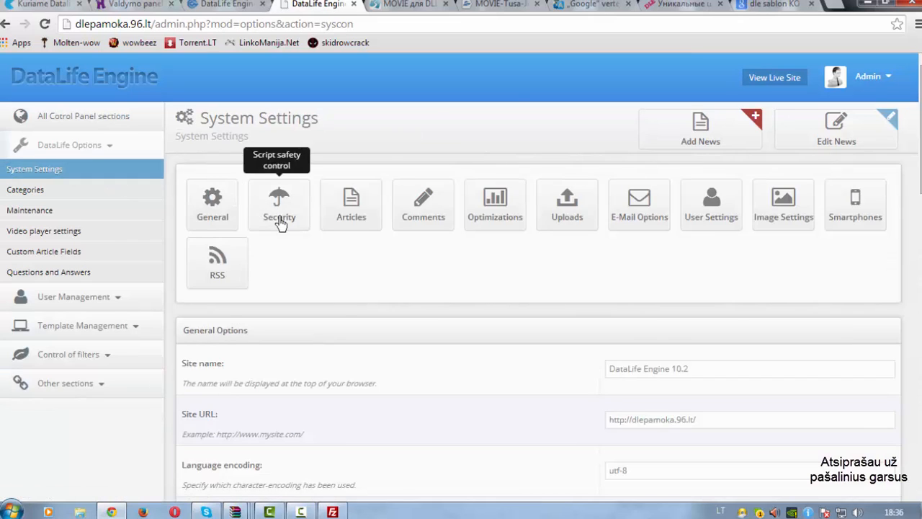
# Step: Review home-page content and SEO URL settings, leaving SEO at Type 2 and URL checking off
pyautogui.scroll(-4, 281, 223)
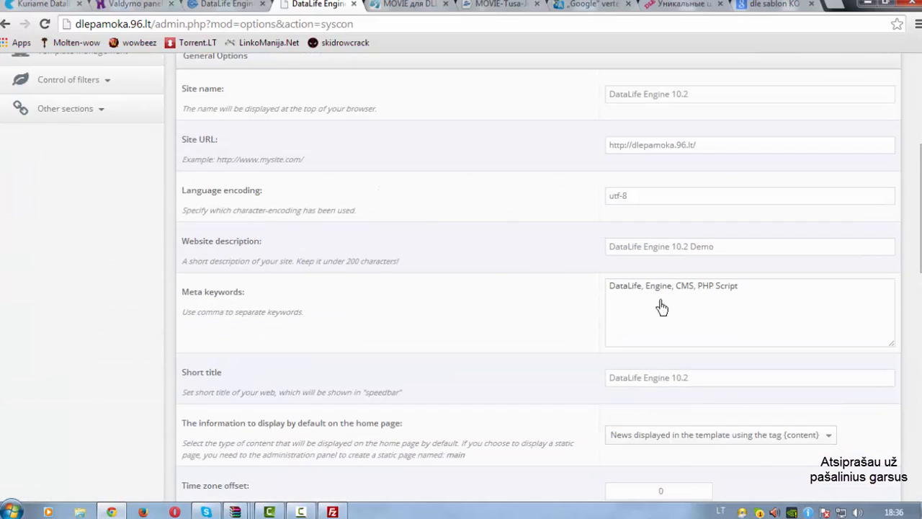
pyautogui.scroll(-3, 573, 265)
pyautogui.click(667, 231)
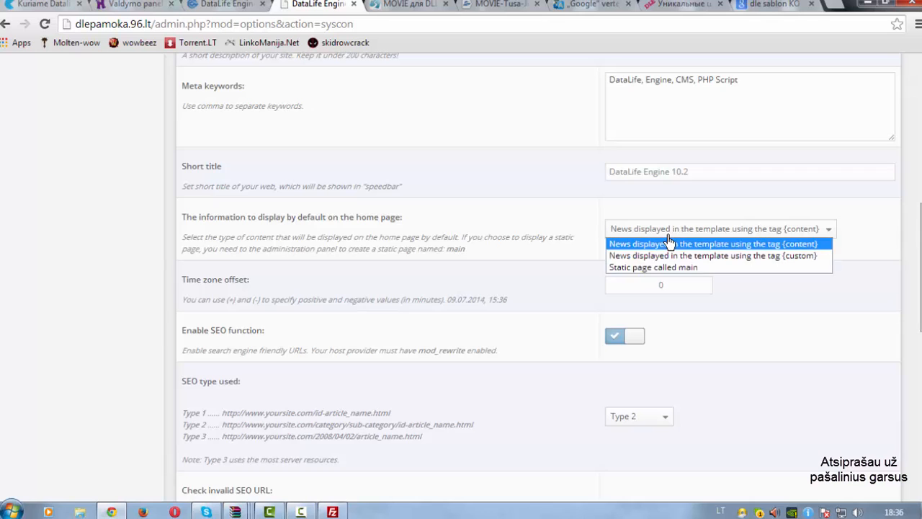
pyautogui.click(669, 243)
pyautogui.scroll(-3, 674, 261)
pyautogui.click(633, 212)
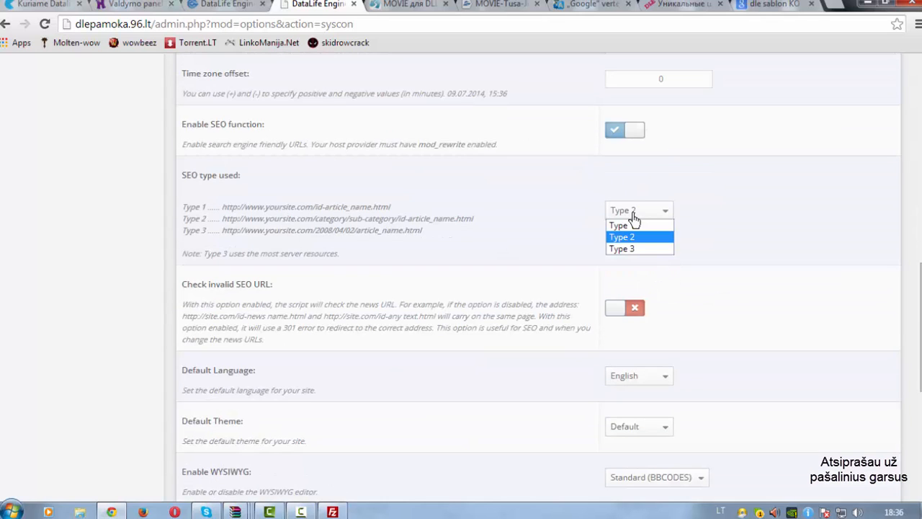
pyautogui.click(633, 214)
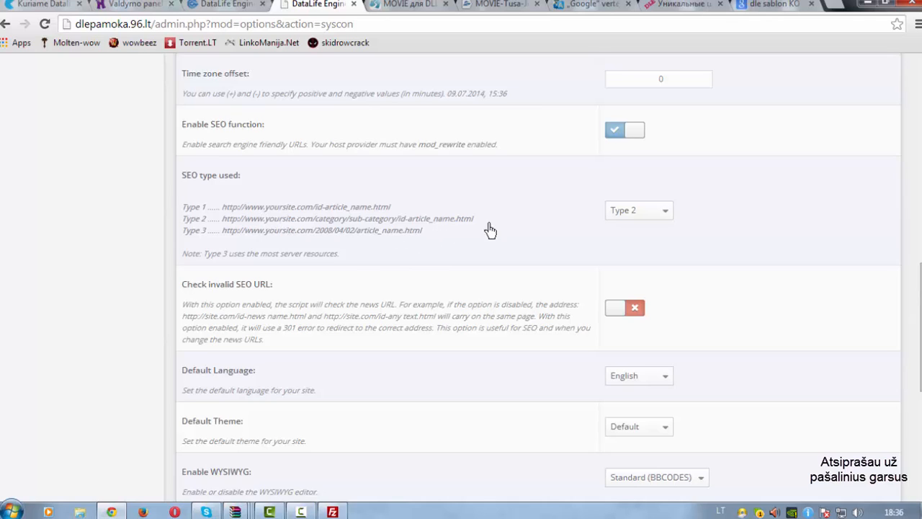
pyautogui.moveTo(483, 220); pyautogui.dragTo(168, 204)
pyautogui.click(617, 267)
pyautogui.click(634, 211)
pyautogui.click(624, 223)
pyautogui.click(663, 212)
pyautogui.click(645, 236)
pyautogui.scroll(-2, 570, 288)
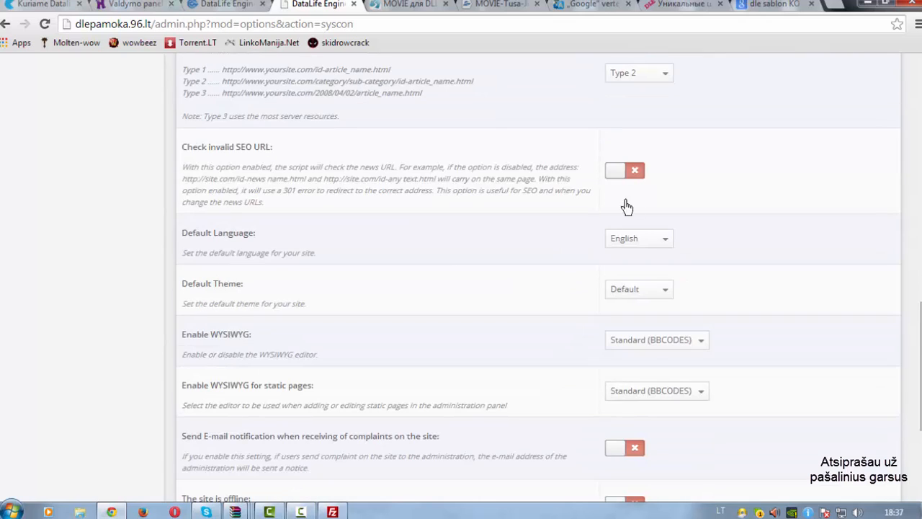
pyautogui.click(627, 172)
pyautogui.click(626, 177)
# Step: Set Default Theme to MOVIE, switch the site offline, and save the settings
pyautogui.click(638, 291)
pyautogui.click(640, 304)
pyautogui.scroll(-2, 637, 317)
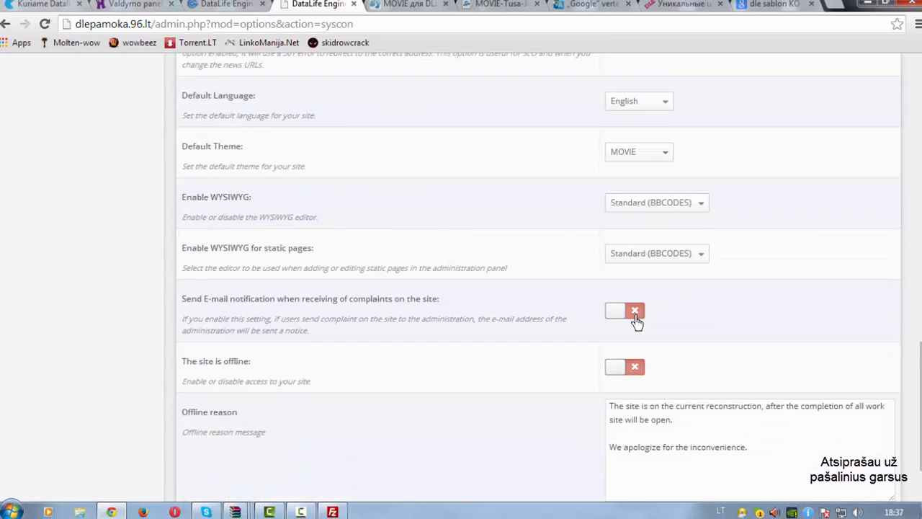
pyautogui.scroll(-1, 637, 322)
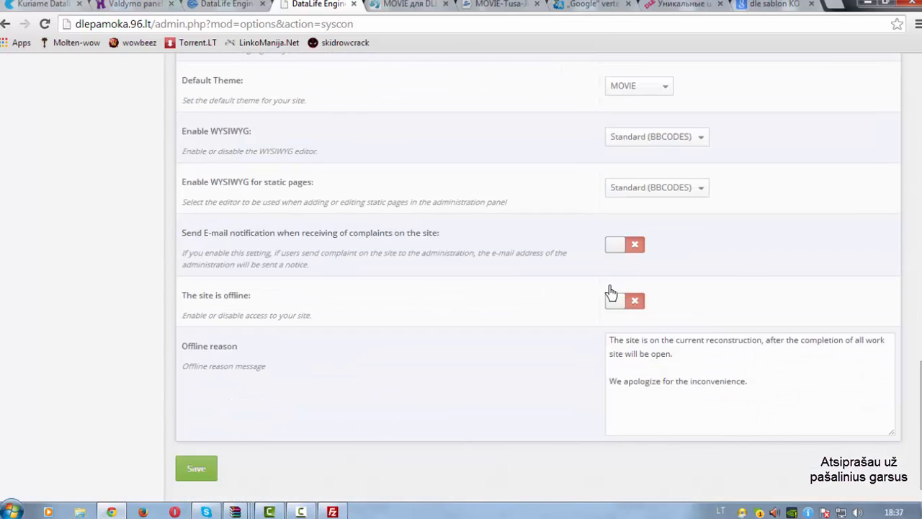
pyautogui.click(628, 315)
pyautogui.click(191, 467)
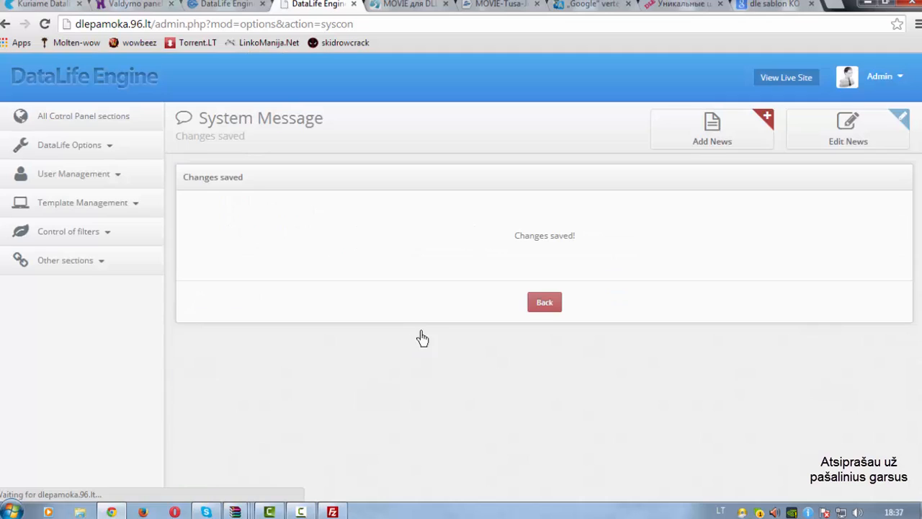
# Step: Reload the front page to see the MOVIE theme with garbled Russian text, then switch to FileZilla
pyautogui.click(189, 4)
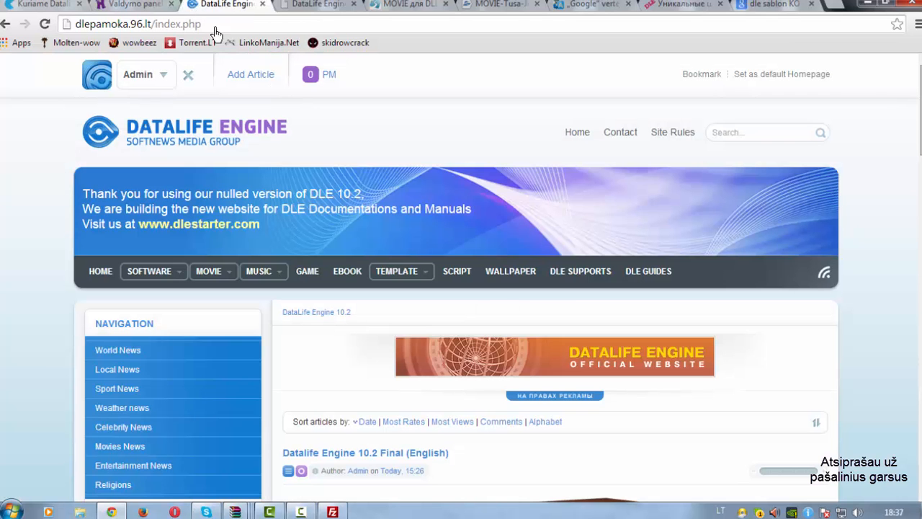
pyautogui.click(167, 140)
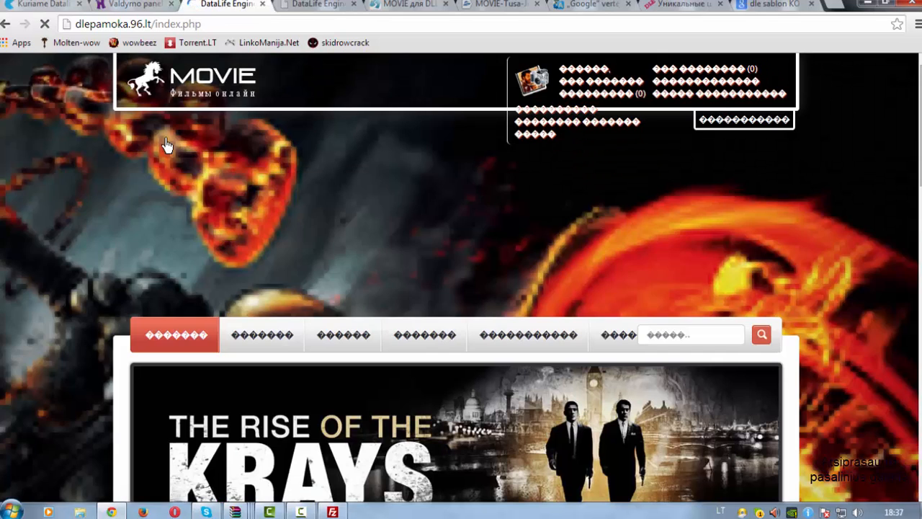
pyautogui.scroll(-4, 204, 216)
pyautogui.scroll(-11, 204, 216)
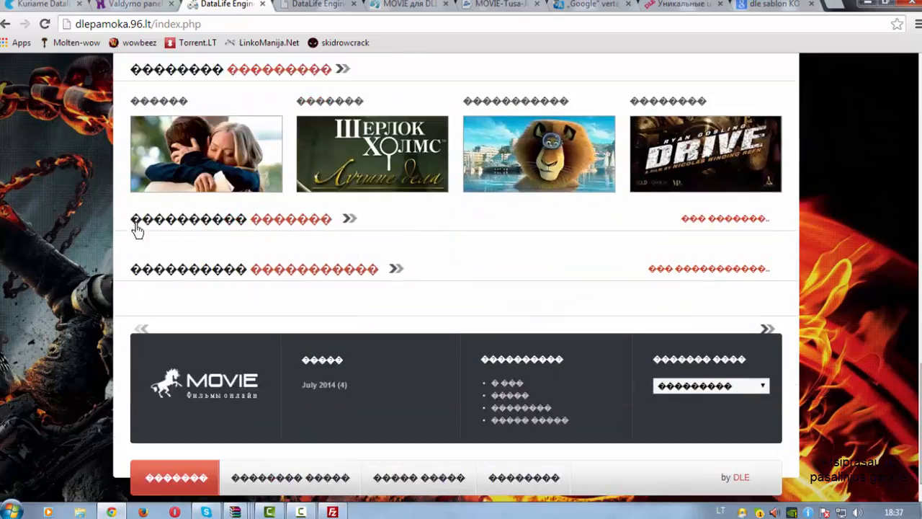
pyautogui.scroll(7, 315, 249)
pyautogui.scroll(8, 314, 248)
pyautogui.scroll(-5, 312, 252)
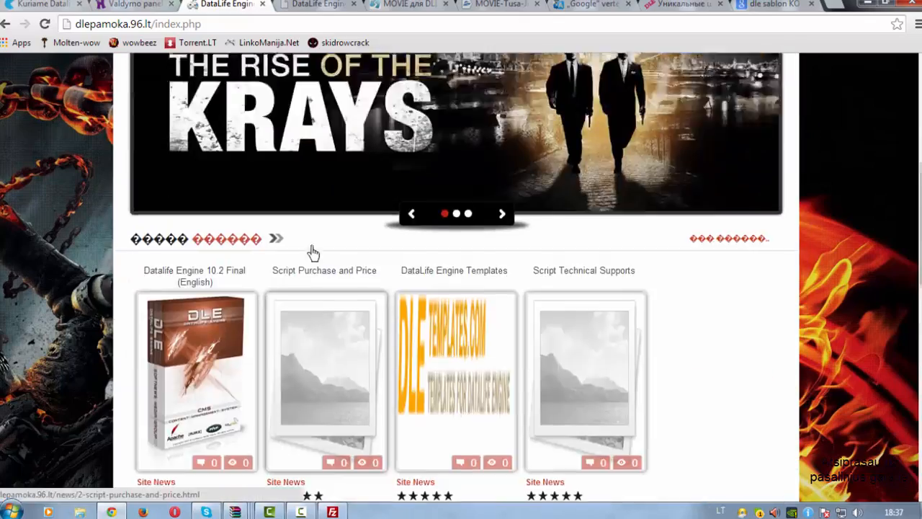
pyautogui.scroll(5, 313, 252)
pyautogui.scroll(-2, 313, 251)
pyautogui.scroll(2, 312, 254)
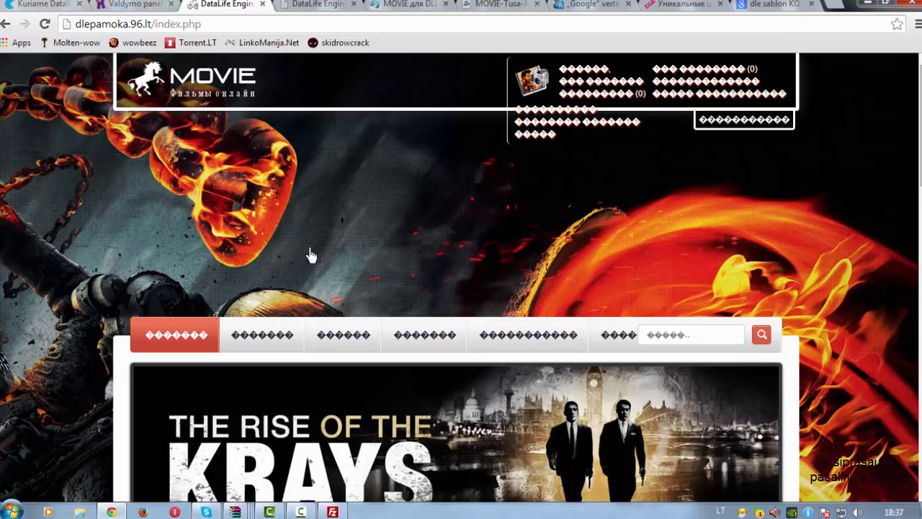
pyautogui.click(332, 512)
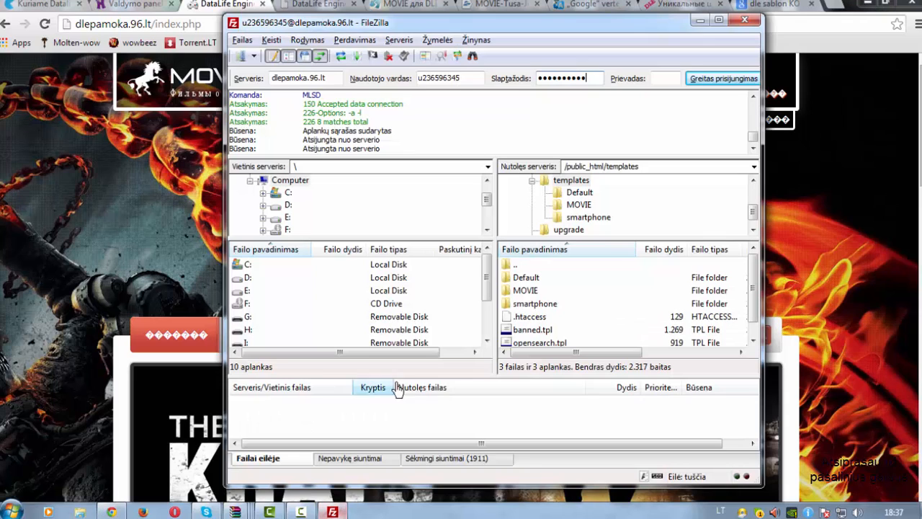
# Step: Enter the server's MOVIE template folder (42 files) and choose View/Edit on login.tpl
pyautogui.doubleClick(536, 296)
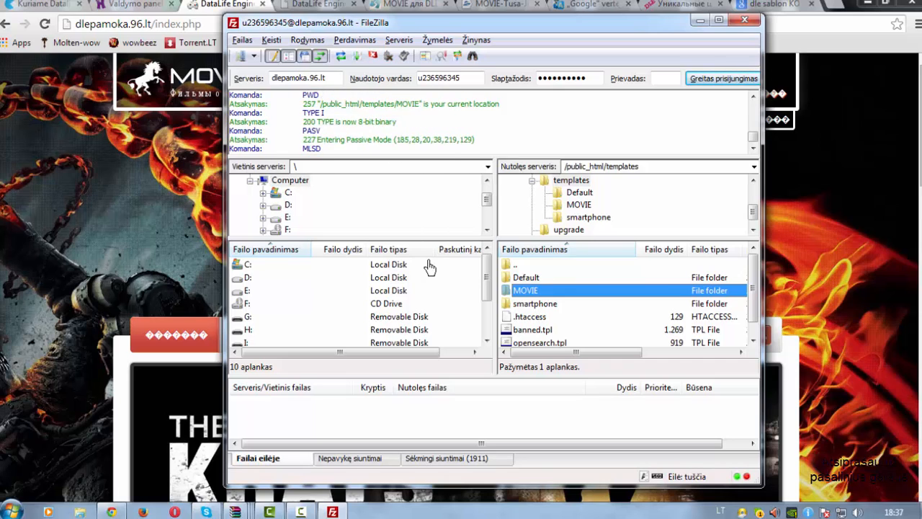
pyautogui.scroll(-3, 541, 338)
pyautogui.scroll(-5, 536, 331)
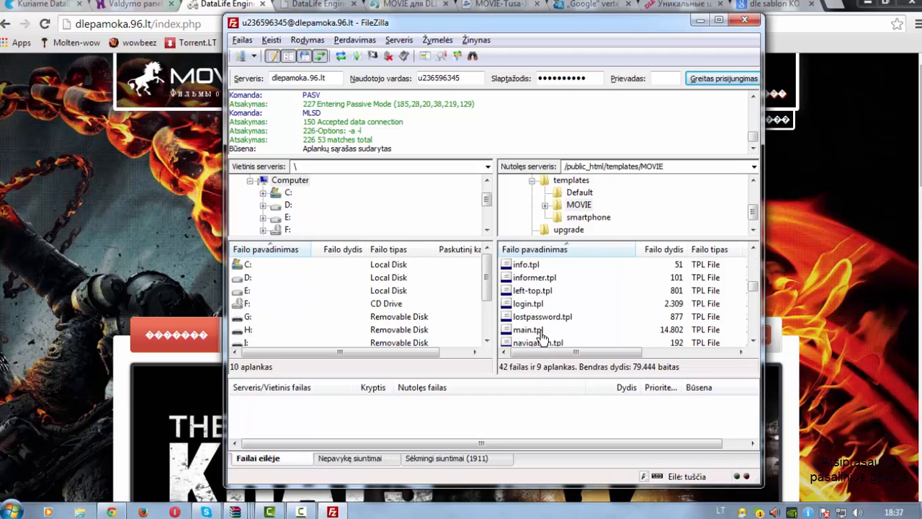
pyautogui.press('m')
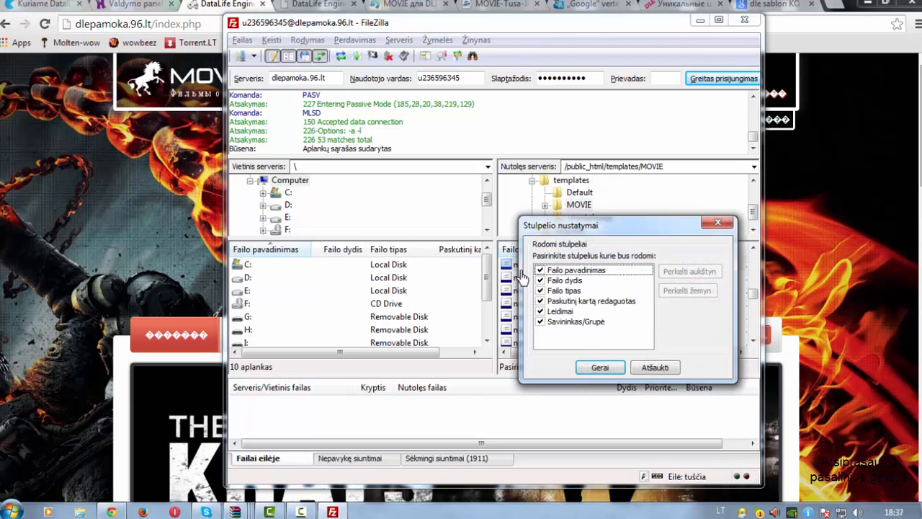
pyautogui.click(71, 259)
pyautogui.hotkey('alt', 'Tab')
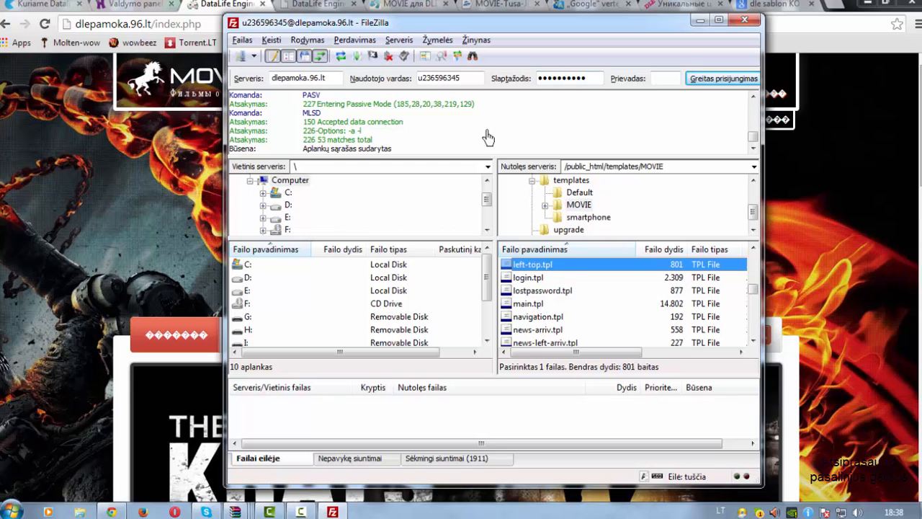
pyautogui.rightClick(537, 274)
pyautogui.click(569, 310)
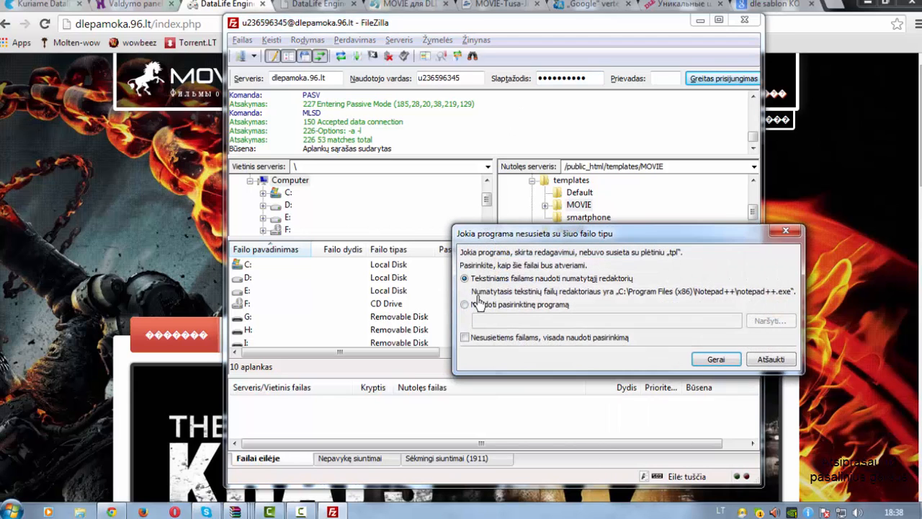
# Step: Accept the default editor, then re-encode login.tpl as UTF-8 without BOM, keeping its Russian text
pyautogui.click(721, 363)
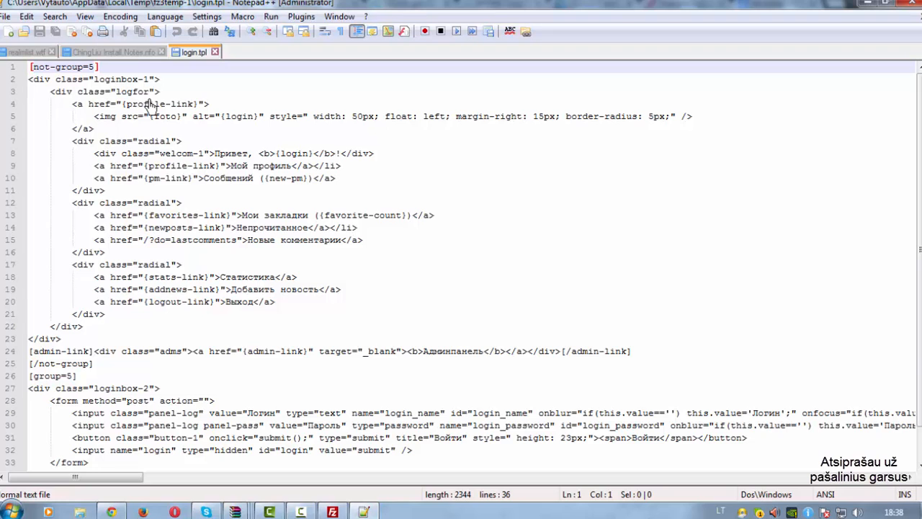
pyautogui.scroll(-1, 258, 203)
pyautogui.scroll(1, 240, 170)
pyautogui.click(168, 131)
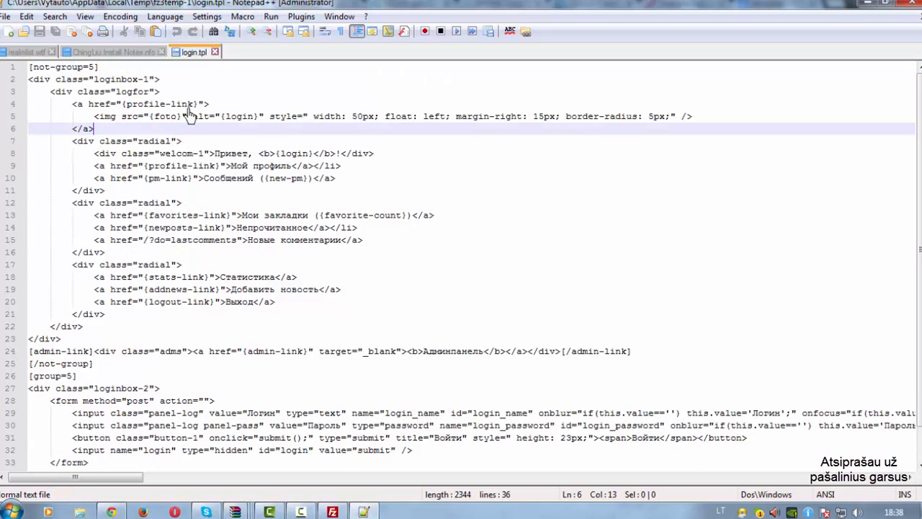
pyautogui.hotkey('ctrl', 'a')
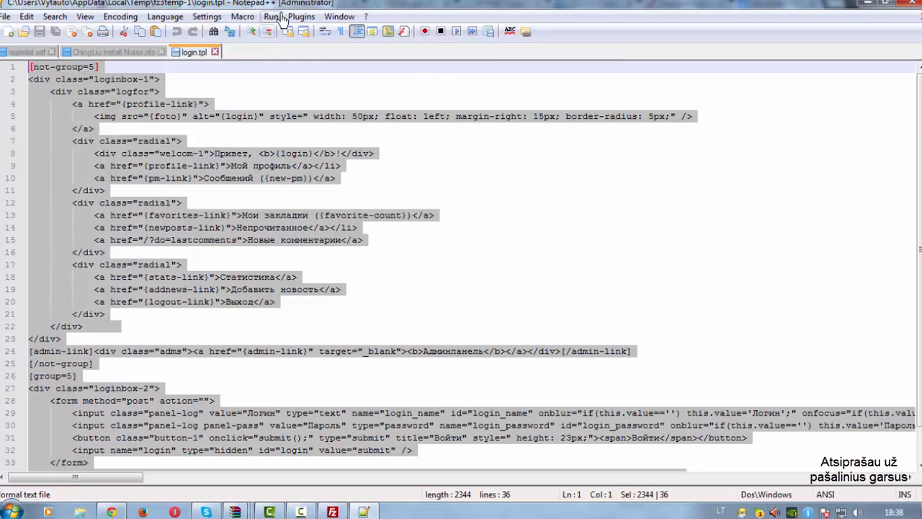
pyautogui.click(124, 21)
pyautogui.click(124, 32)
pyautogui.click(121, 16)
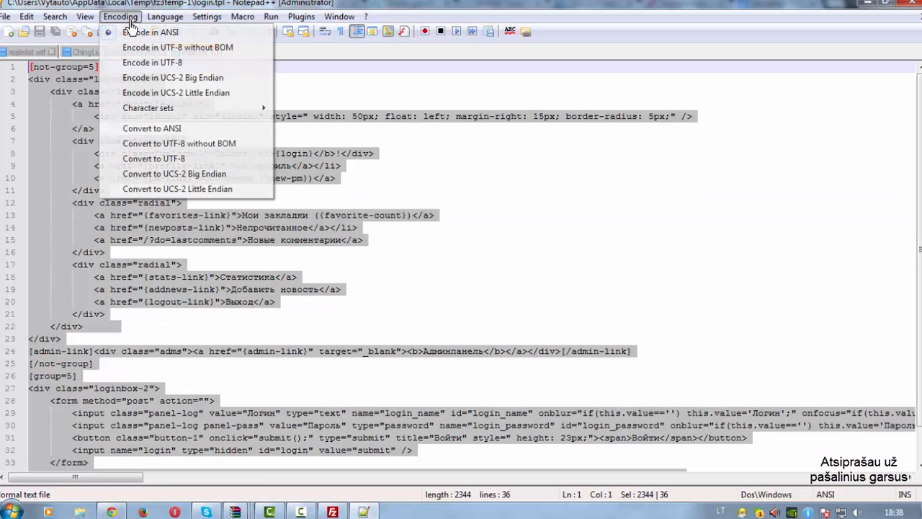
pyautogui.click(196, 47)
pyautogui.hotkey('ctrl', 'v')
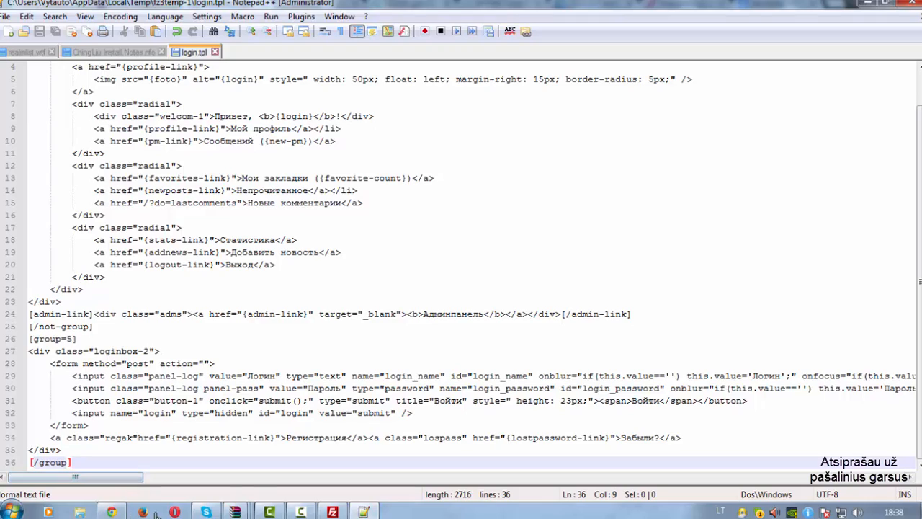
# Step: Upload the changed login.tpl back to the server and reload the site's login panel
pyautogui.click(332, 512)
pyautogui.click(467, 299)
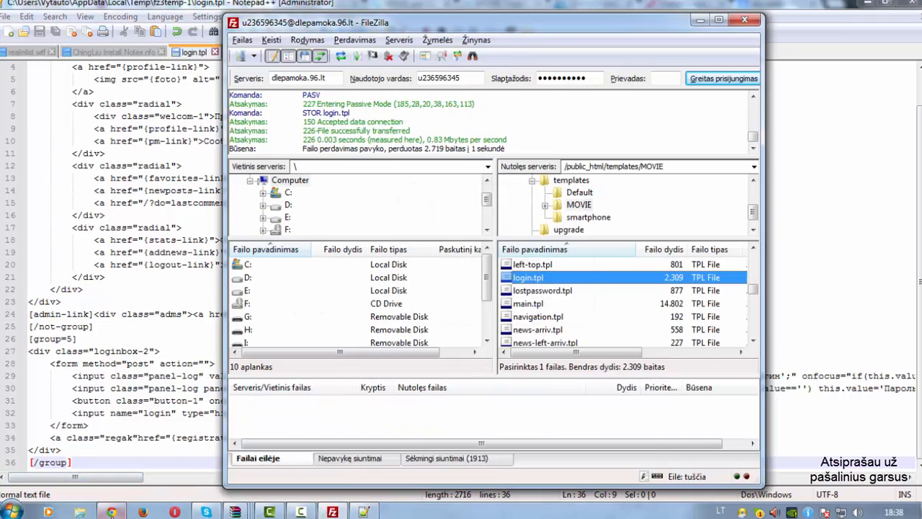
pyautogui.click(111, 511)
pyautogui.press('F5')
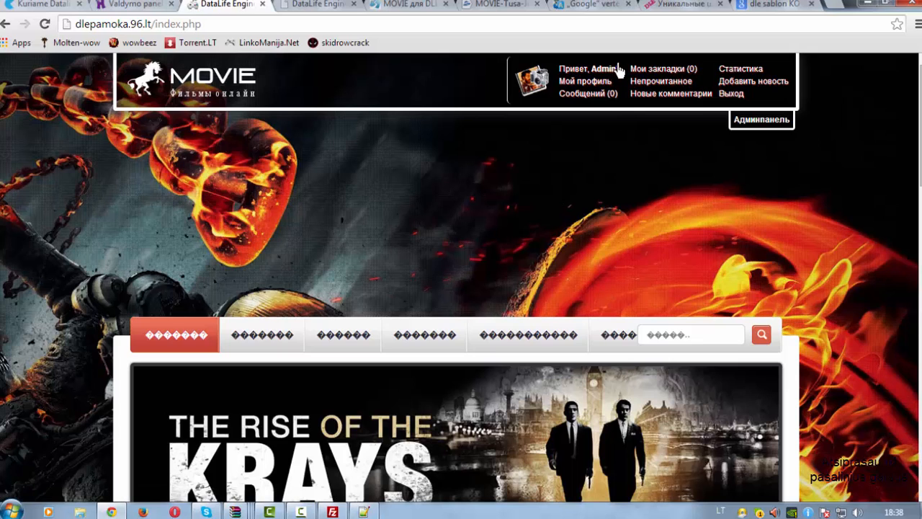
# Step: Take the word Привет from line 8 of login.tpl and set Google Translate to Russian input
pyautogui.click(366, 511)
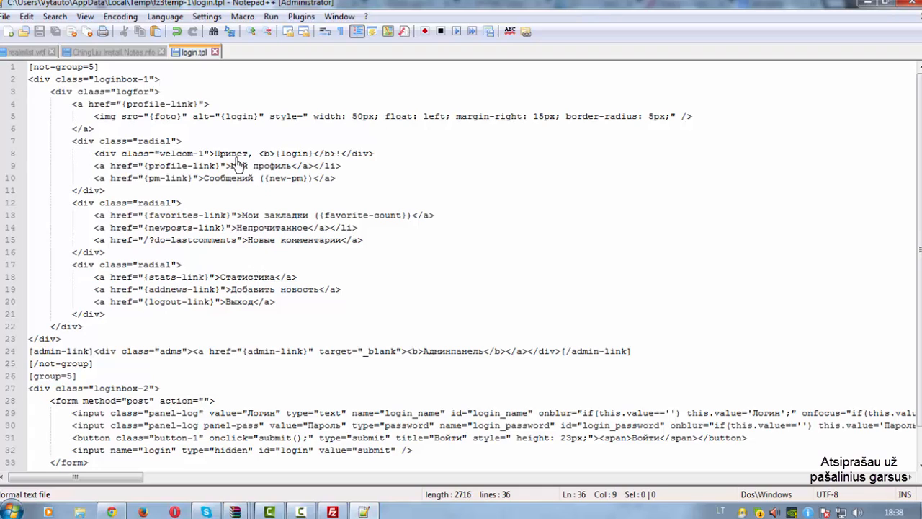
pyautogui.doubleClick(234, 156)
pyautogui.hotkey('ctrl', 'c')
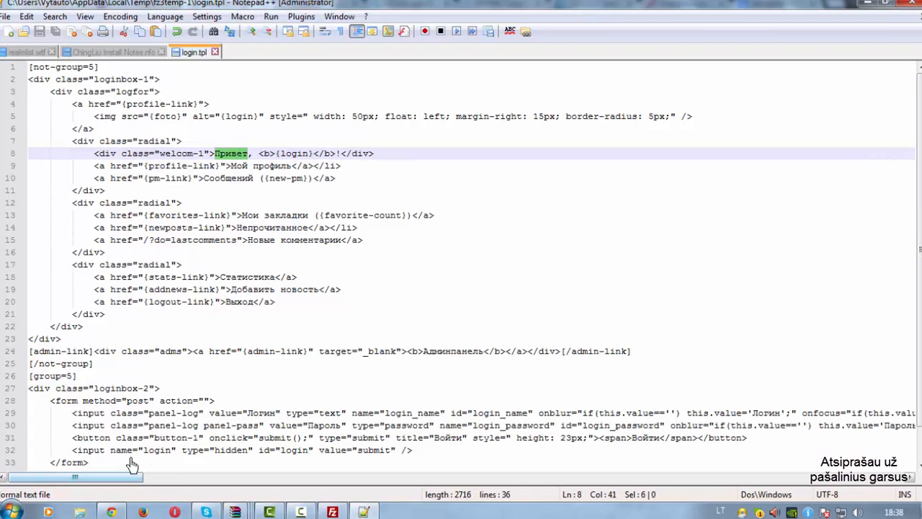
pyautogui.click(111, 511)
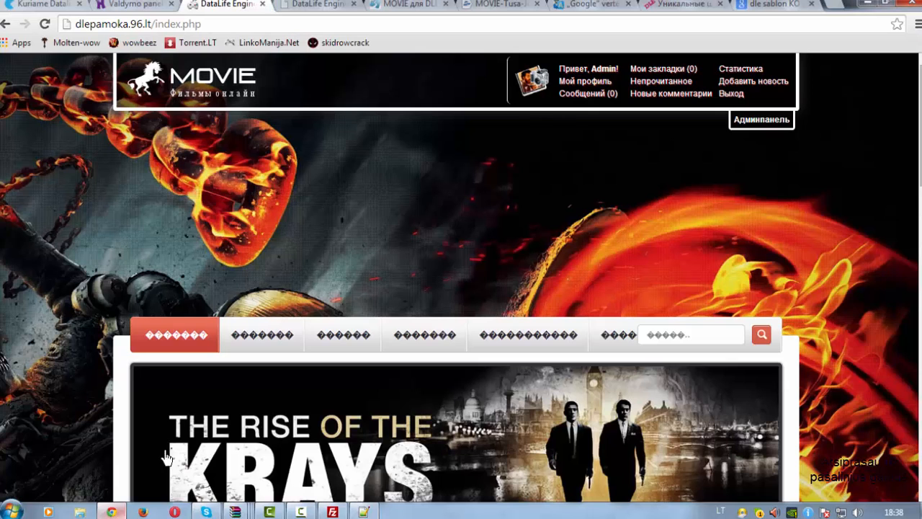
pyautogui.click(616, 5)
pyautogui.click(435, 174)
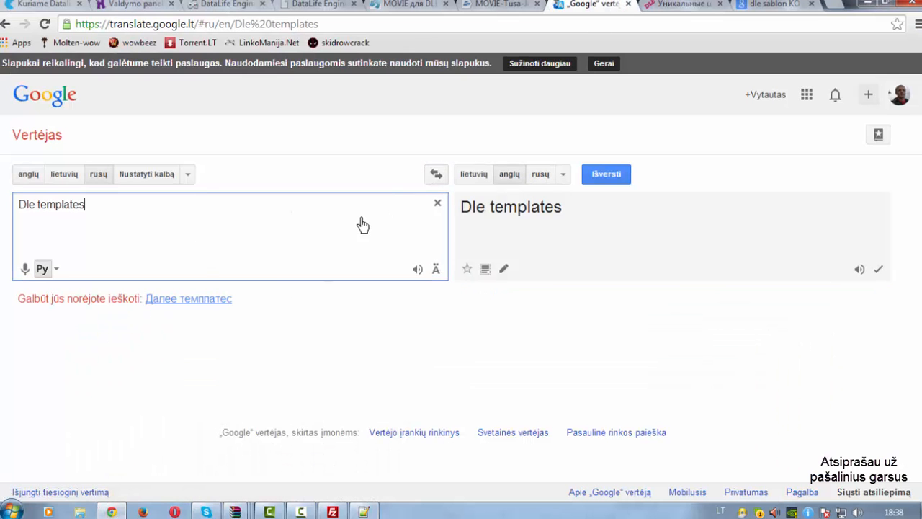
# Step: Translate Привет into Lithuanian, getting "Labas"
pyautogui.hotkey('ctrl', 'a')
pyautogui.hotkey('ctrl', 'v')
pyautogui.click(473, 176)
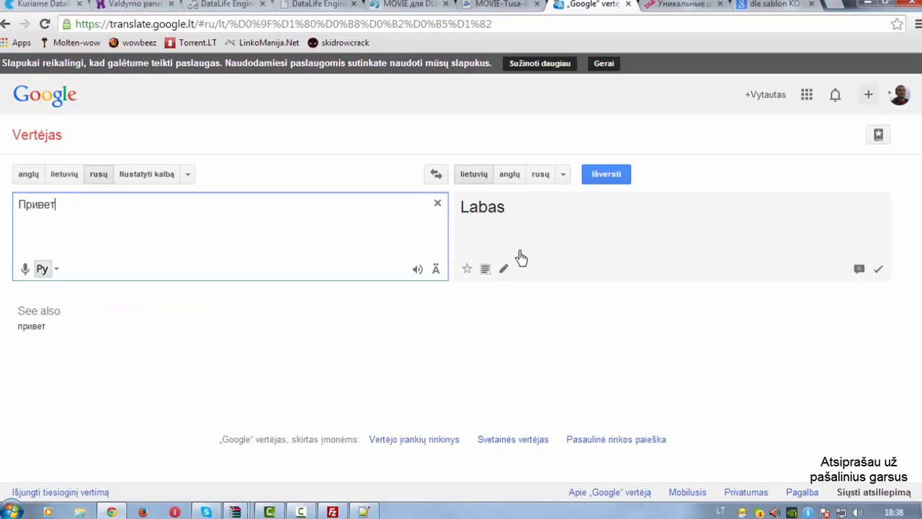
# Step: Look through the open browser tabs, then return to login.tpl in Notepad++
pyautogui.click(762, 6)
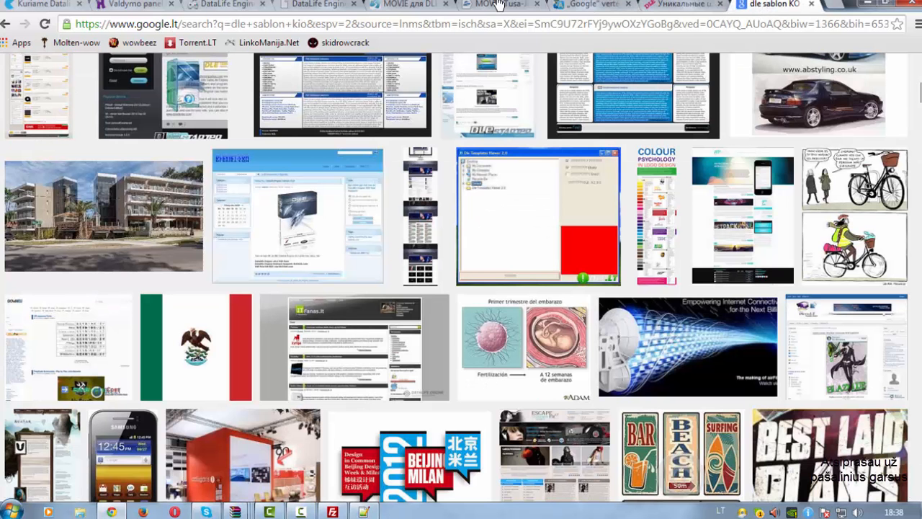
pyautogui.click(339, 5)
pyautogui.click(234, 6)
pyautogui.click(134, 5)
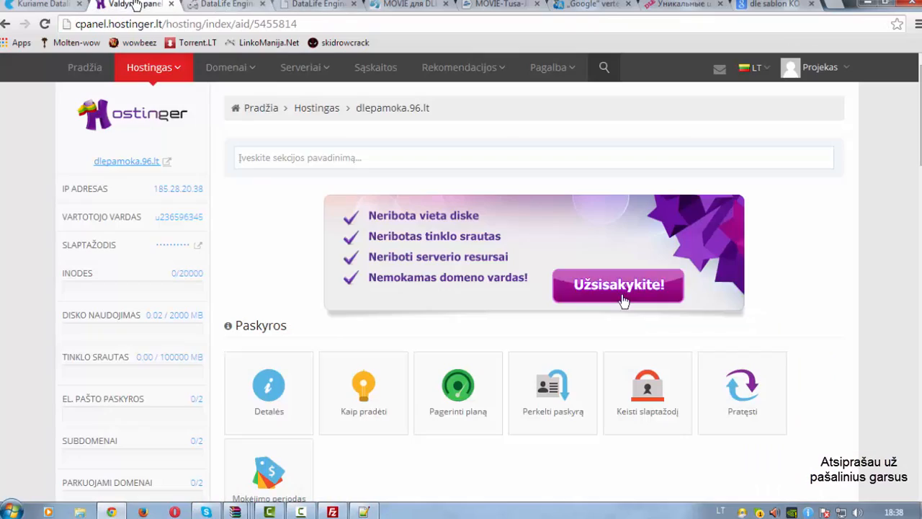
pyautogui.click(314, 6)
pyautogui.click(430, 6)
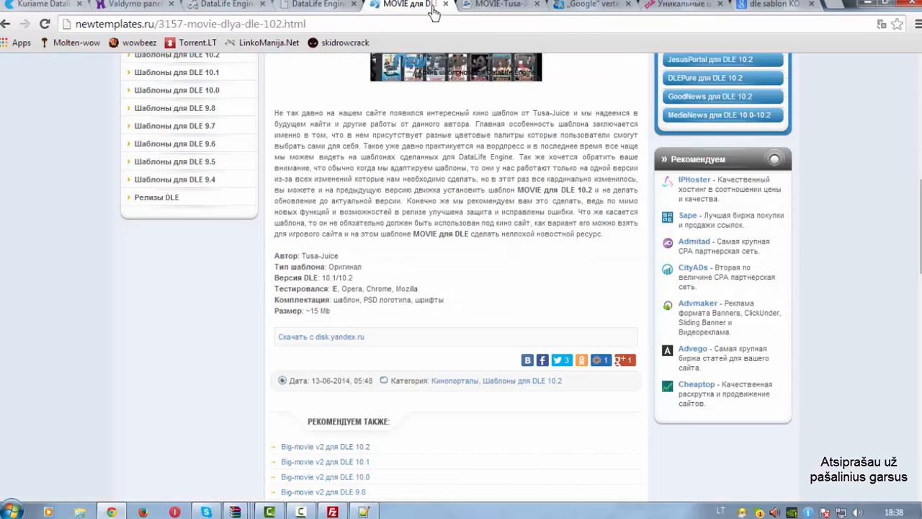
pyautogui.click(522, 6)
pyautogui.click(592, 6)
pyautogui.click(677, 6)
pyautogui.click(782, 6)
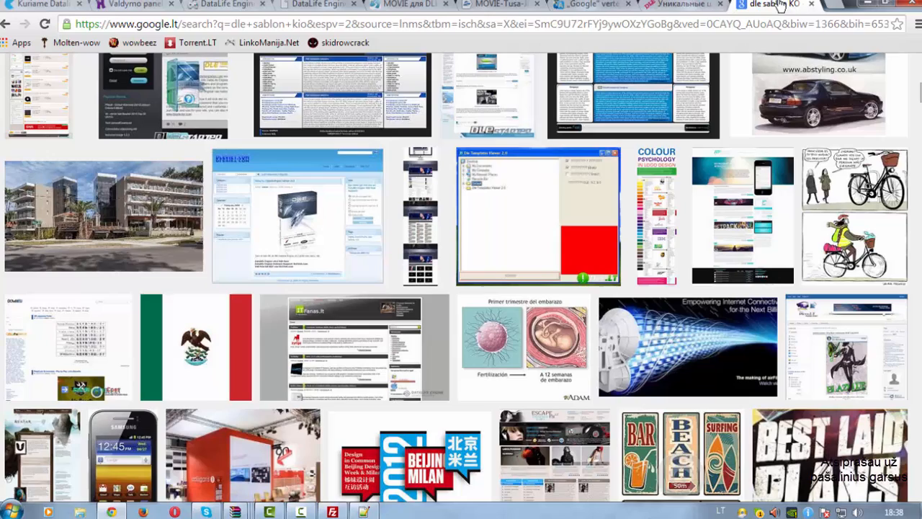
pyautogui.click(158, 6)
pyautogui.click(54, 6)
pyautogui.click(133, 6)
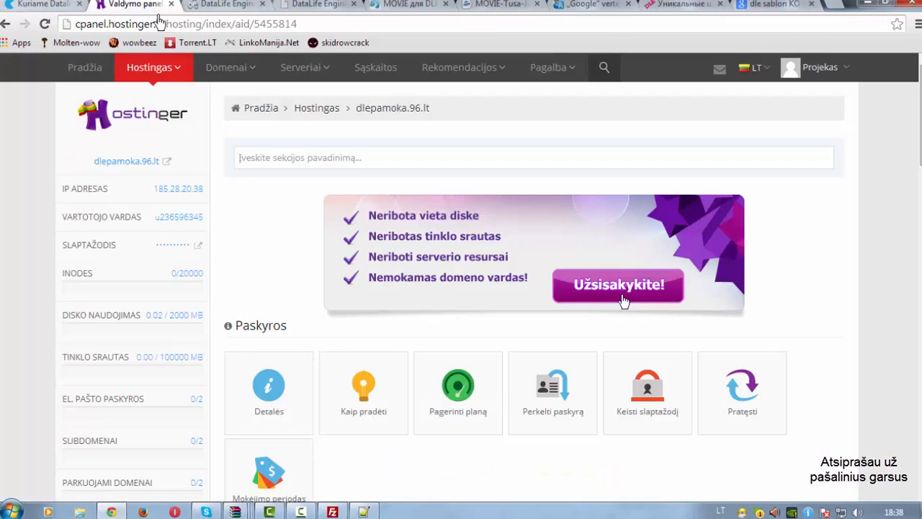
pyautogui.click(365, 512)
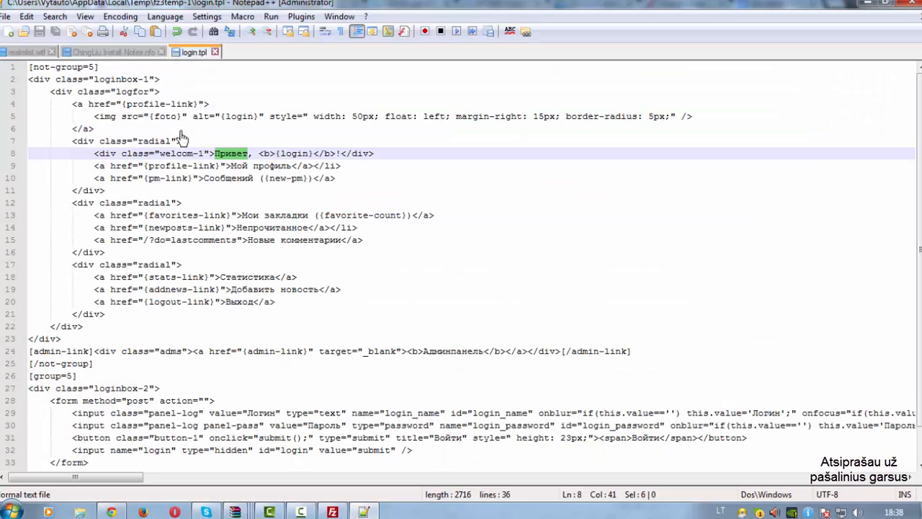
pyautogui.scroll(-1, 334, 285)
pyautogui.scroll(1, 183, 238)
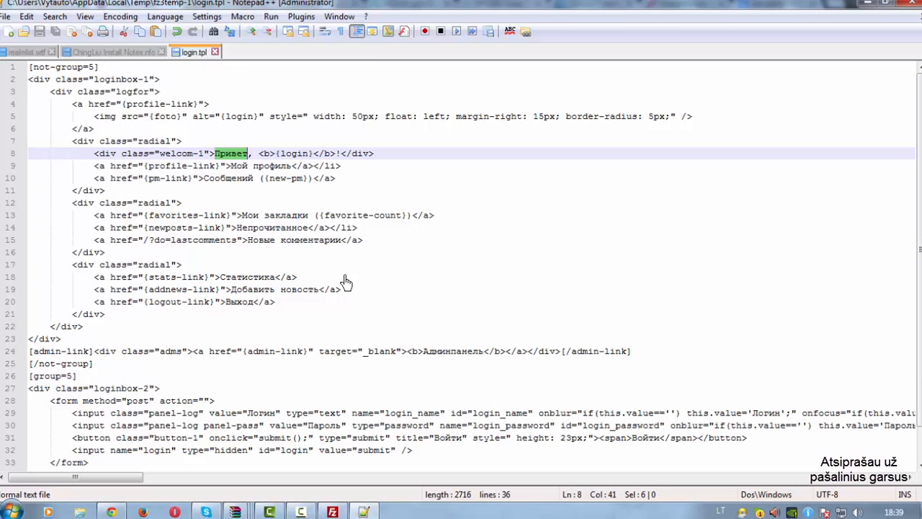
# Step: Check the MOVIE site in the browser, then return to FileZilla
pyautogui.click(302, 171)
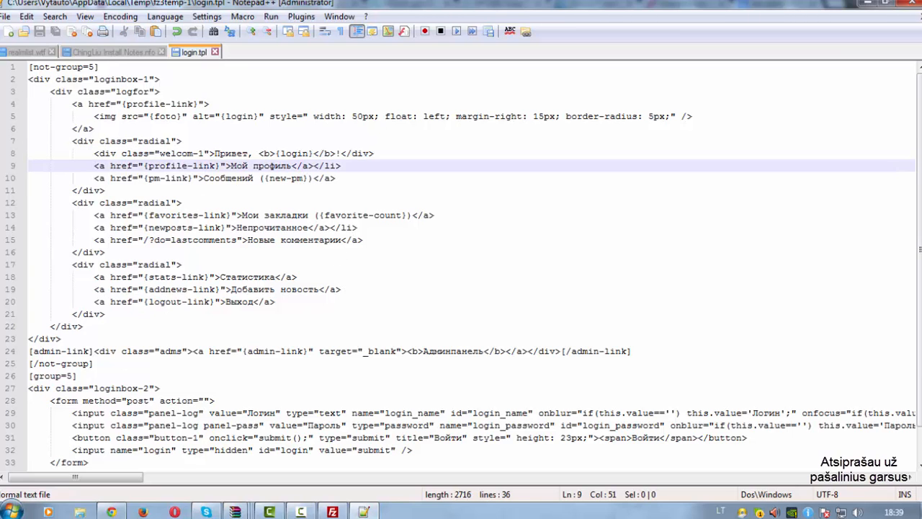
pyautogui.click(112, 511)
pyautogui.click(237, 6)
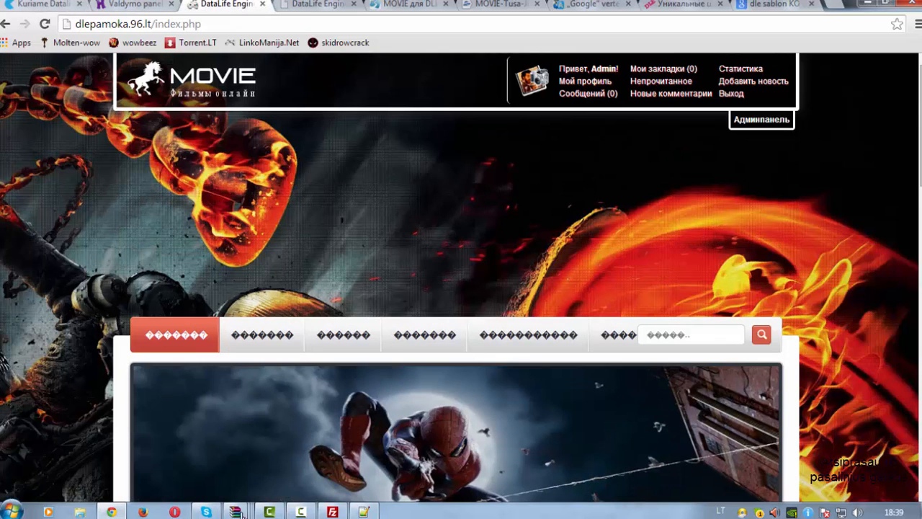
pyautogui.click(332, 512)
# Step: Re-encode navigation.tpl as UTF-8 in Notepad++, save it, and upload it to the server
pyautogui.click(540, 316)
pyautogui.rightClick(554, 321)
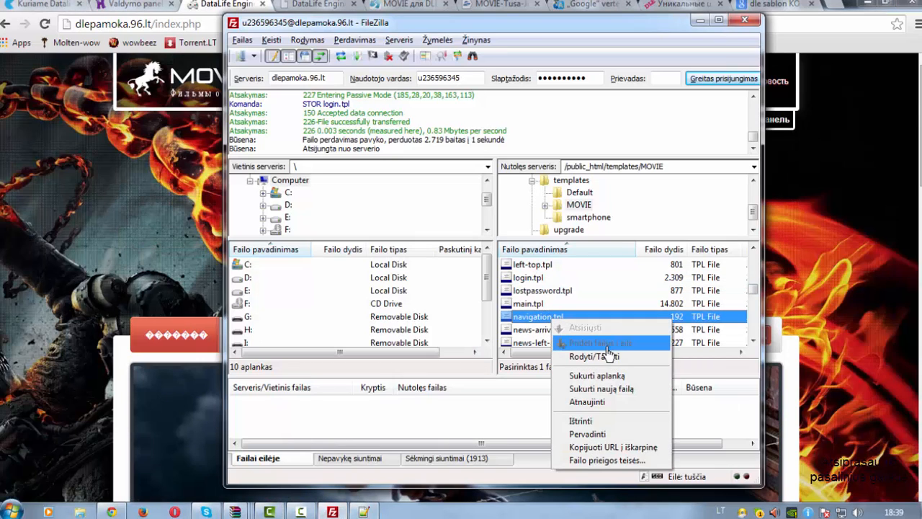
pyautogui.click(607, 356)
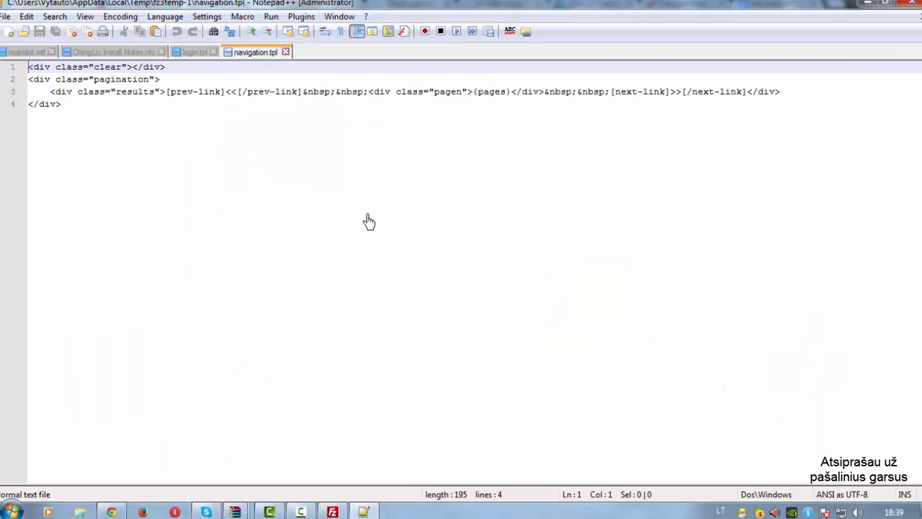
pyautogui.hotkey('ctrl', 'a')
pyautogui.click(120, 16)
pyautogui.click(151, 63)
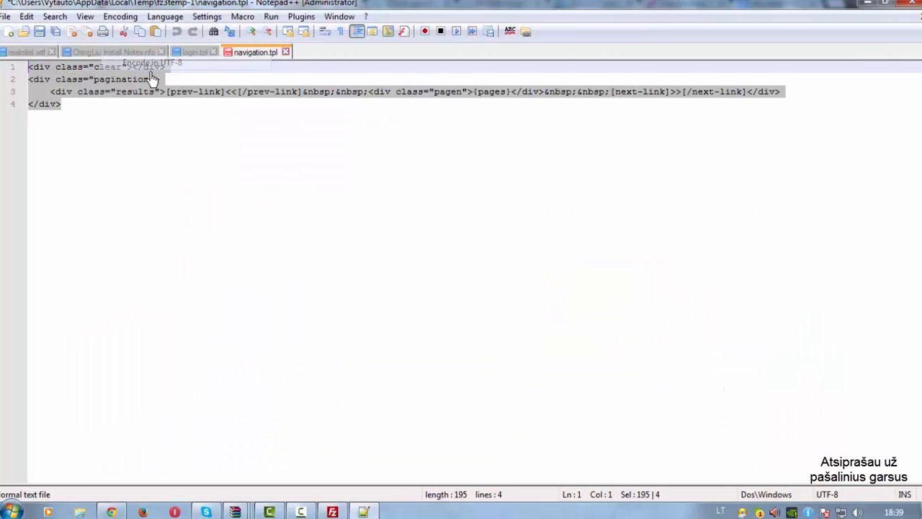
pyautogui.click(159, 295)
pyautogui.hotkey('ctrl', 's')
pyautogui.hotkey('ctrl', 'w')
pyautogui.hotkey('ctrl', 'w')
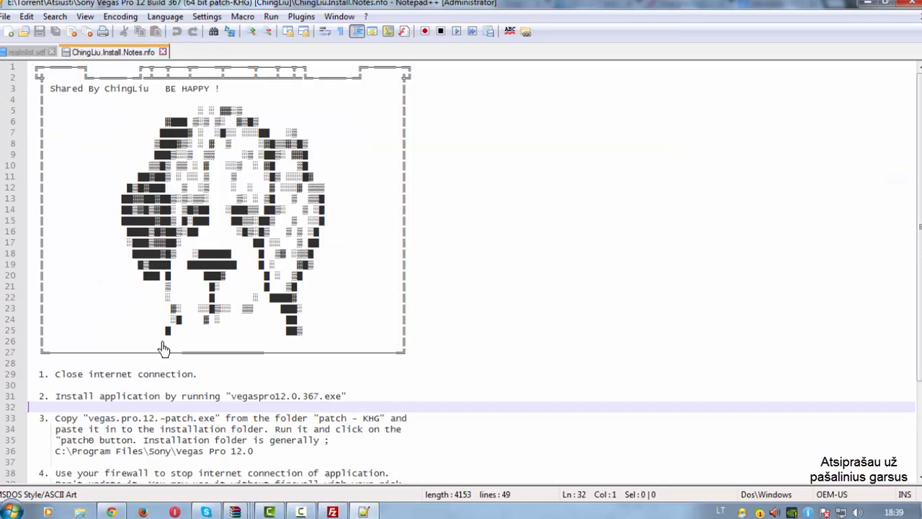
pyautogui.hotkey('ctrl', 'w')
pyautogui.hotkey('ctrl', 'w')
pyautogui.hotkey('alt', 'Tab')
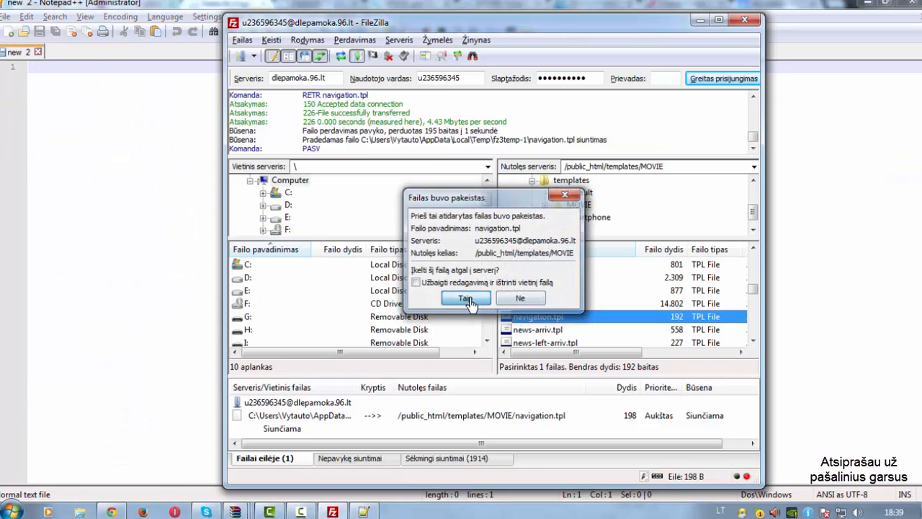
pyautogui.click(465, 298)
# Step: Convert comments.tpl to UTF-8, save it, and upload it to the MOVIE template
pyautogui.scroll(3, 542, 314)
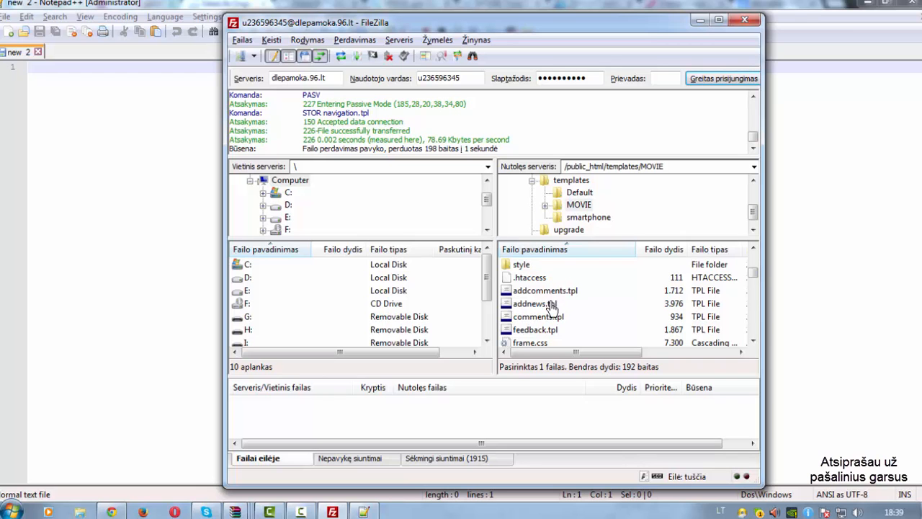
pyautogui.rightClick(549, 320)
pyautogui.click(599, 353)
pyautogui.click(369, 278)
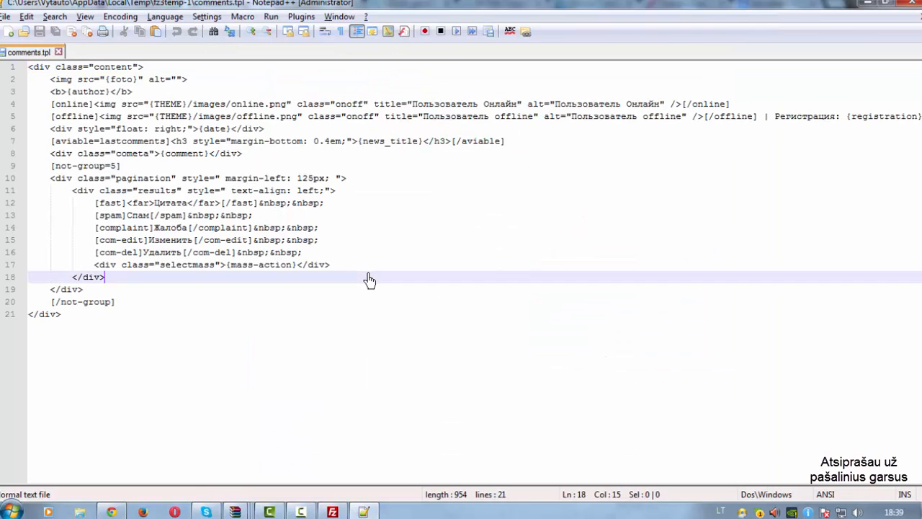
pyautogui.hotkey('ctrl', 'a')
pyautogui.hotkey('ctrl', 'c')
pyautogui.click(120, 17)
pyautogui.click(117, 49)
pyautogui.hotkey('ctrl', 'v')
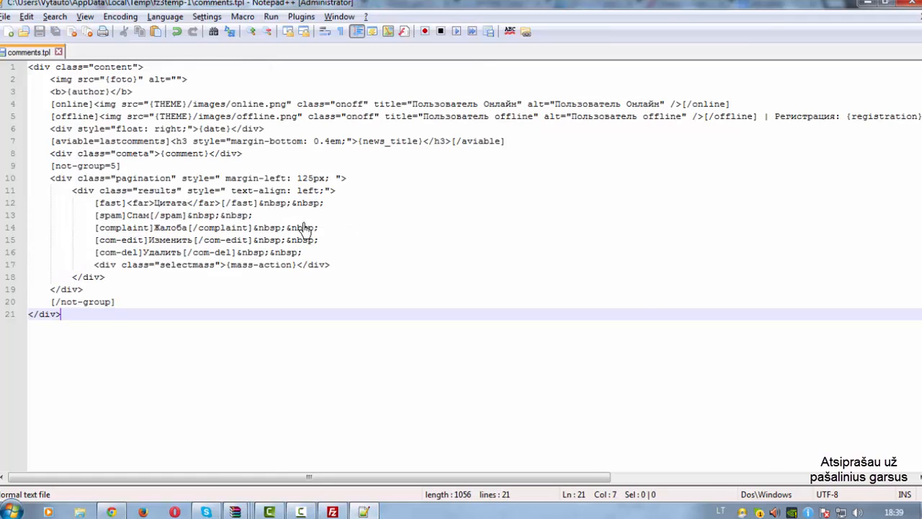
pyautogui.hotkey('ctrl', 's')
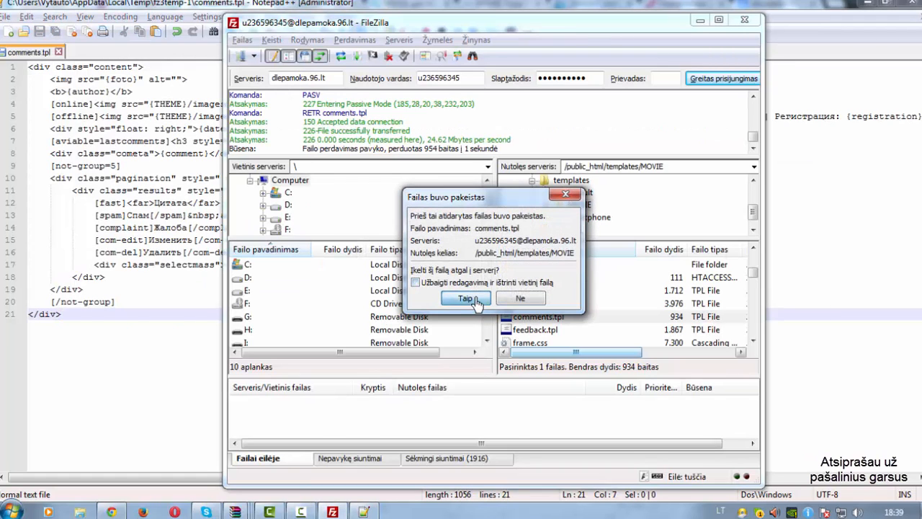
pyautogui.click(466, 296)
# Step: Convert feedback.tpl to UTF-8, save it, and upload it to the MOVIE template
pyautogui.rightClick(534, 329)
pyautogui.click(584, 361)
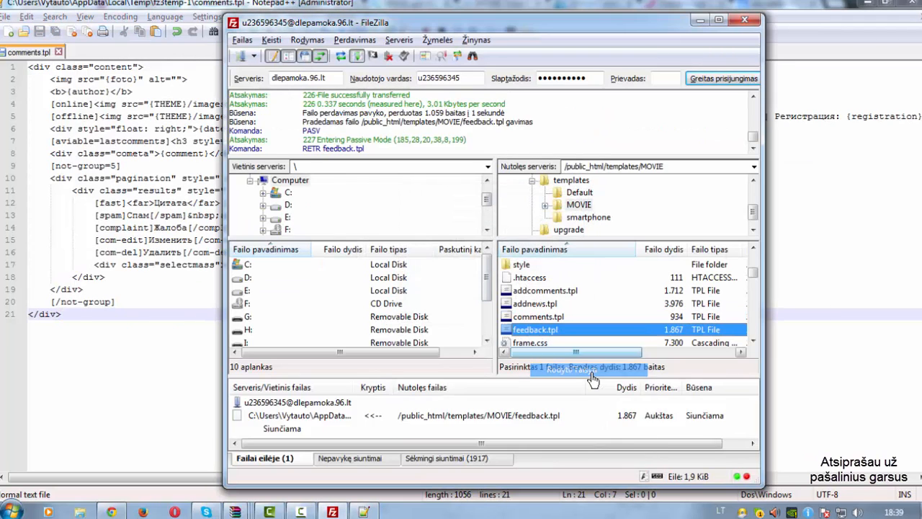
pyautogui.hotkey('ctrl', 'a')
pyautogui.click(119, 16)
pyautogui.click(118, 59)
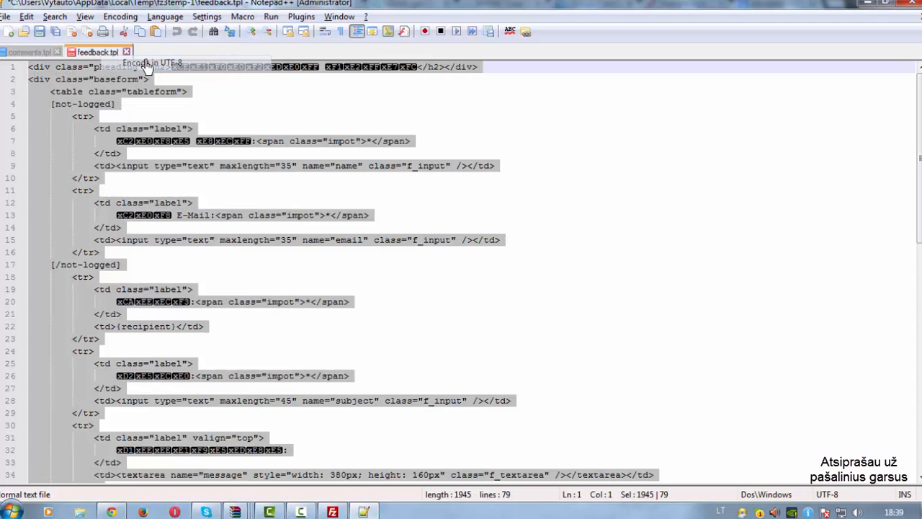
pyautogui.hotkey('ctrl', 'v')
pyautogui.hotkey('ctrl', 's')
pyautogui.click(467, 294)
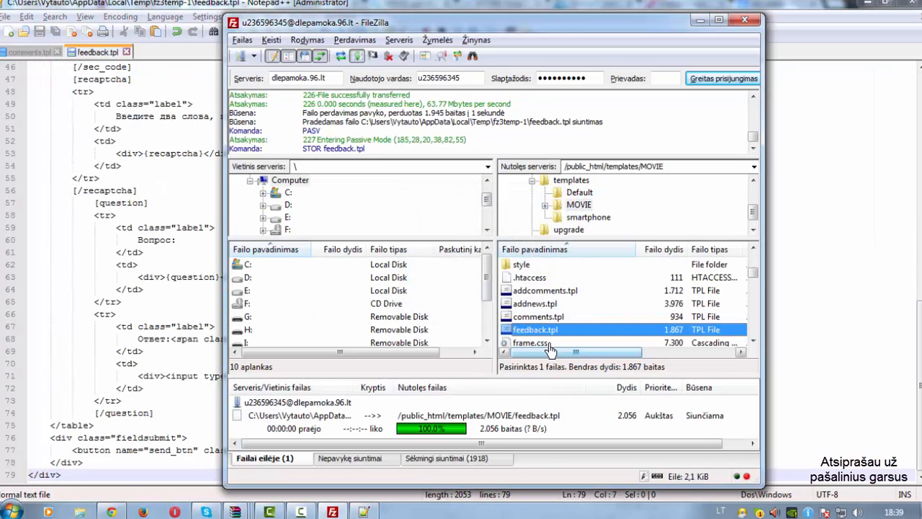
# Step: Scroll through the remaining template files on the server, then switch back to the MOVIE site
pyautogui.scroll(-1, 548, 317)
pyautogui.rightClick(546, 320)
pyautogui.click(532, 343)
pyautogui.scroll(-1, 535, 346)
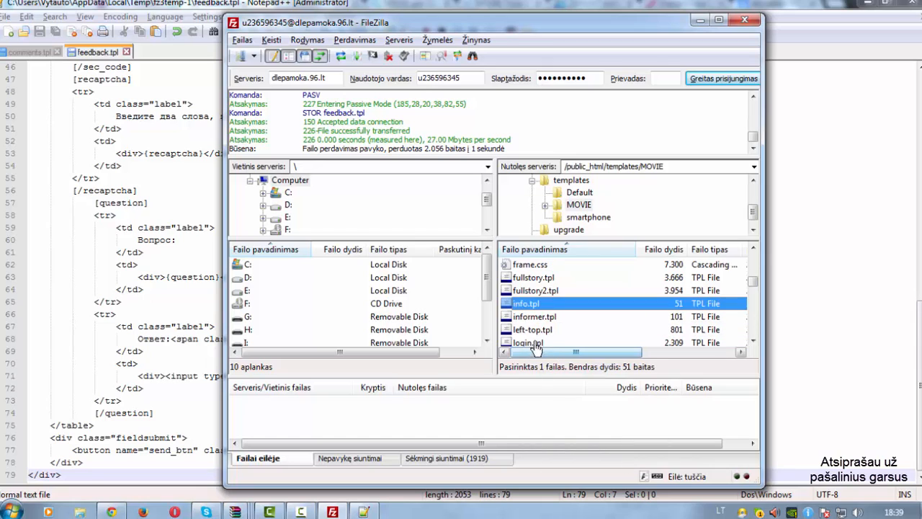
pyautogui.scroll(-1, 542, 329)
pyautogui.rightClick(540, 331)
pyautogui.click(541, 320)
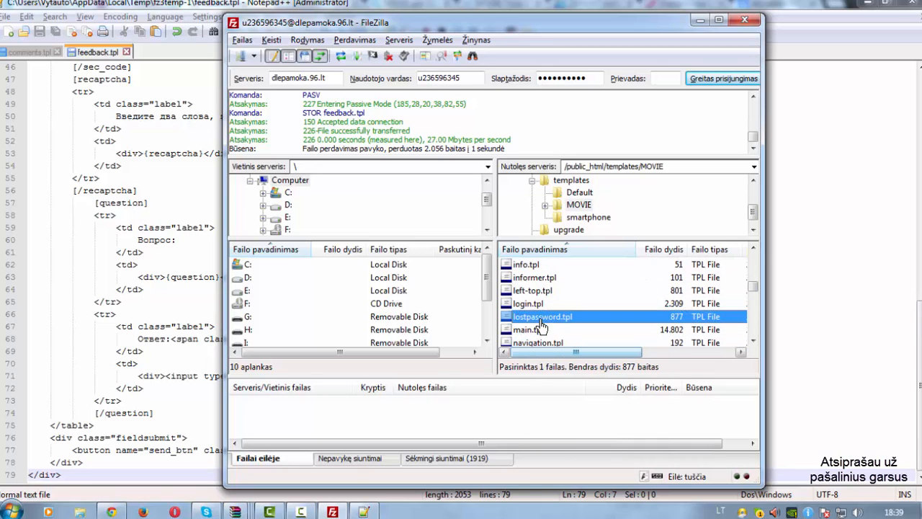
pyautogui.scroll(-1, 542, 324)
pyautogui.scroll(-3, 554, 317)
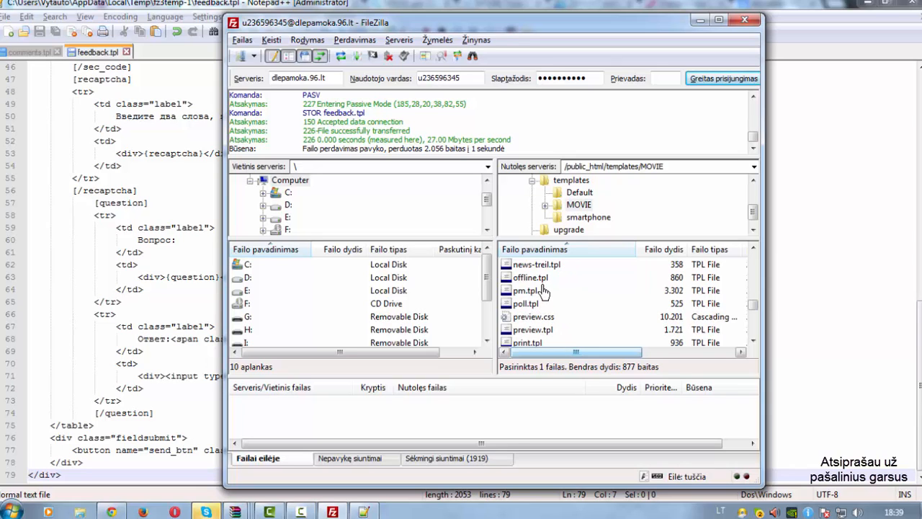
pyautogui.scroll(-2, 544, 292)
pyautogui.scroll(-4, 555, 314)
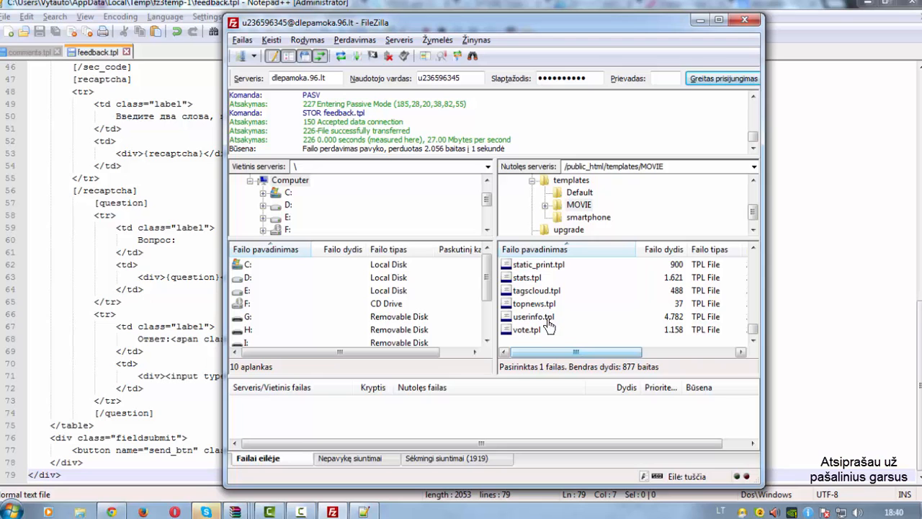
pyautogui.click(111, 512)
# Step: Re-encode main.tpl as UTF-8, save it, and upload it to the MOVIE template
pyautogui.hotkey('ctrl', 'l')
pyautogui.press('Return')
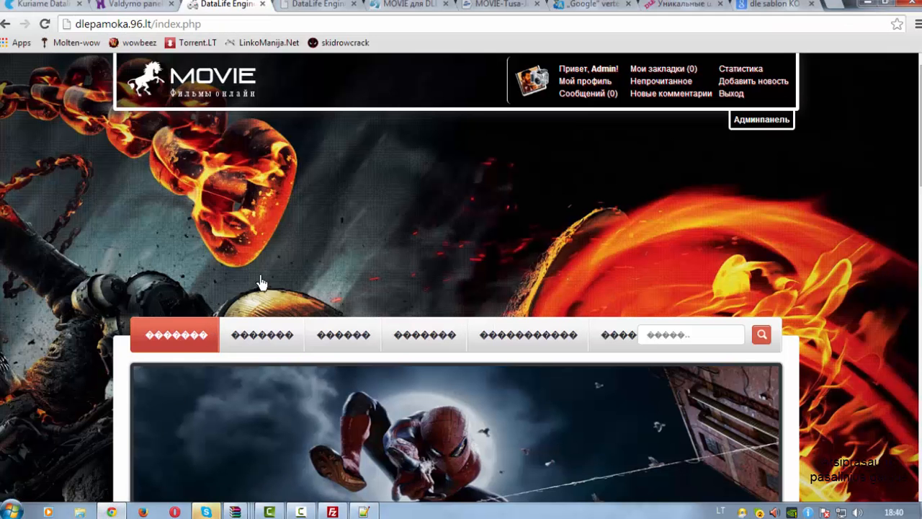
pyautogui.hotkey('alt', 'Tab')
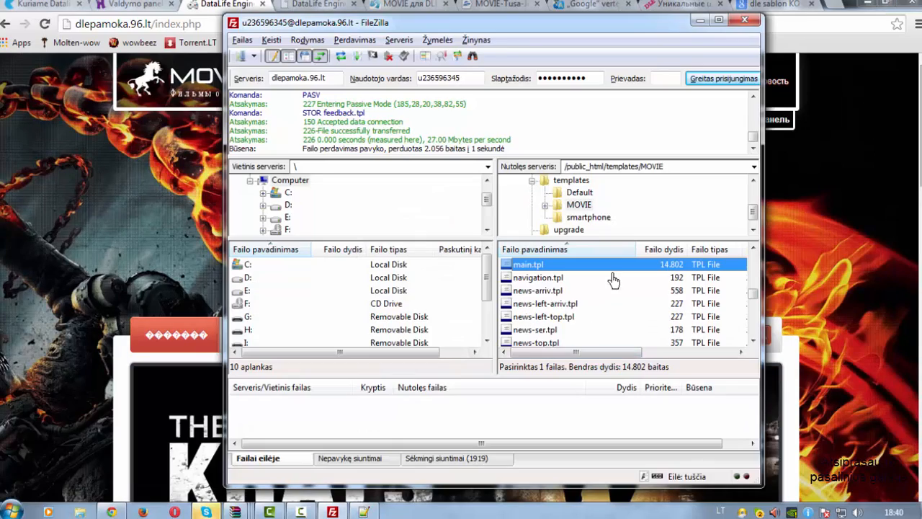
pyautogui.rightClick(543, 268)
pyautogui.click(577, 303)
pyautogui.hotkey('ctrl', 'a')
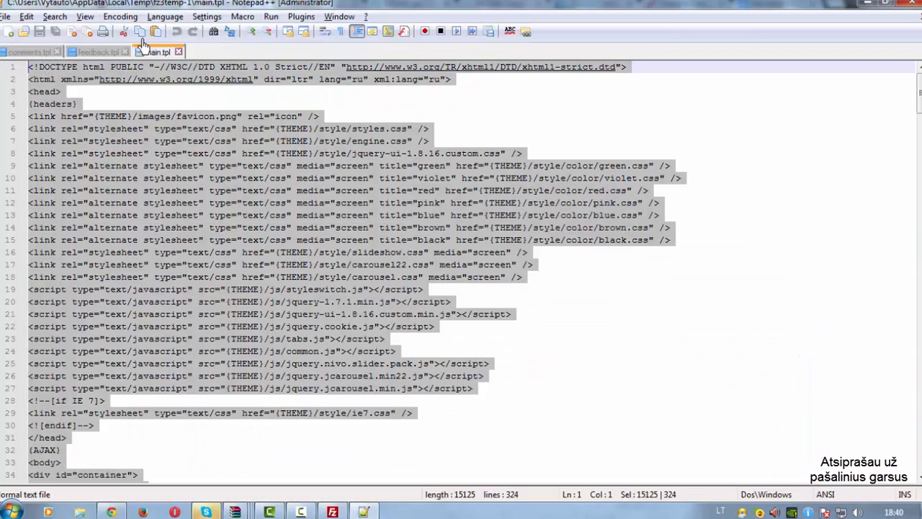
pyautogui.click(133, 18)
pyautogui.click(160, 63)
pyautogui.hotkey('ctrl', 'v')
pyautogui.hotkey('ctrl', 's')
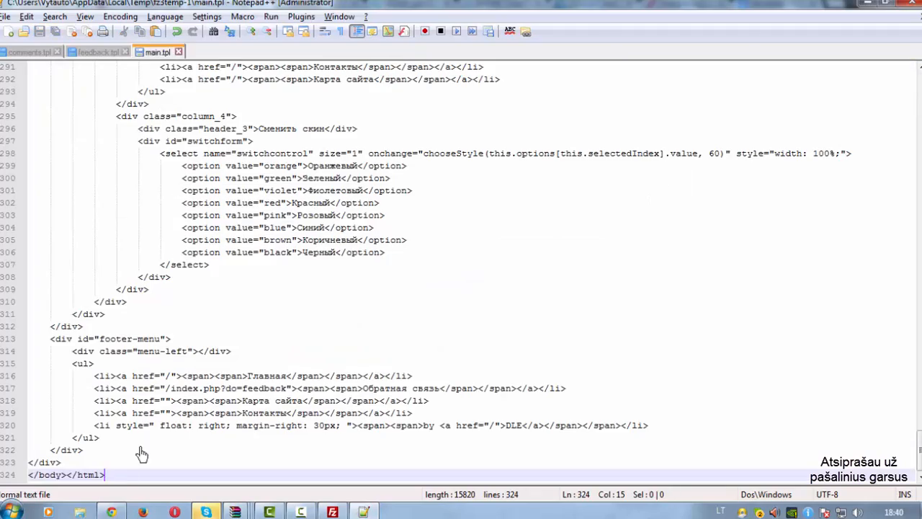
pyautogui.click(113, 510)
pyautogui.click(332, 512)
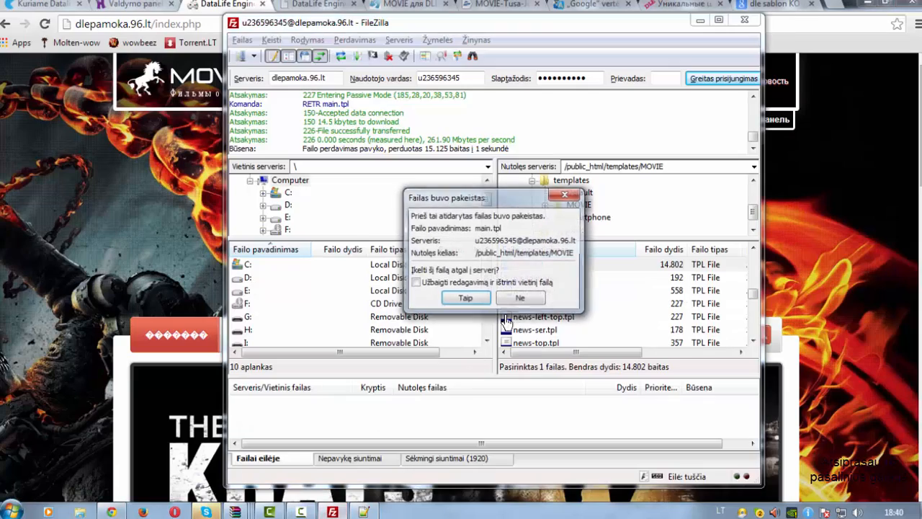
pyautogui.click(13, 247)
# Step: Reload the site and review the fixed home page and its first banner slide
pyautogui.press('F5')
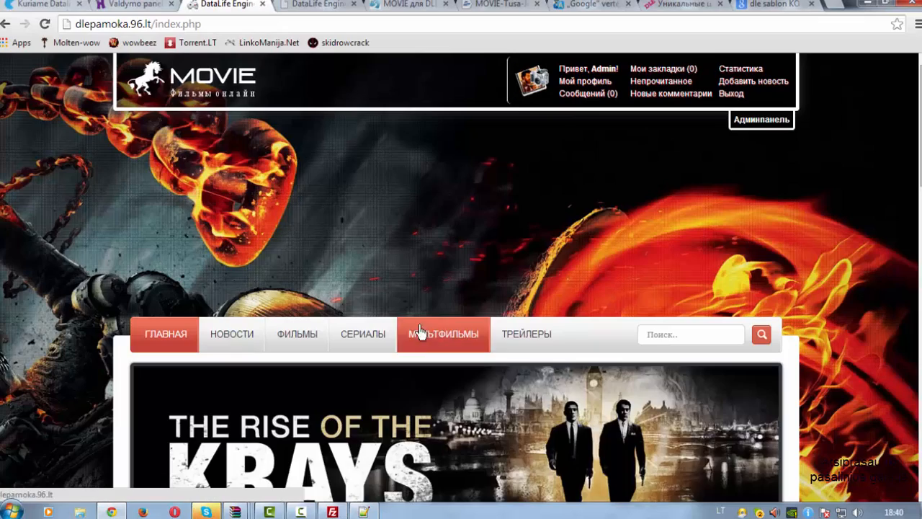
pyautogui.scroll(-1, 424, 336)
pyautogui.scroll(-8, 424, 337)
pyautogui.scroll(3, 305, 315)
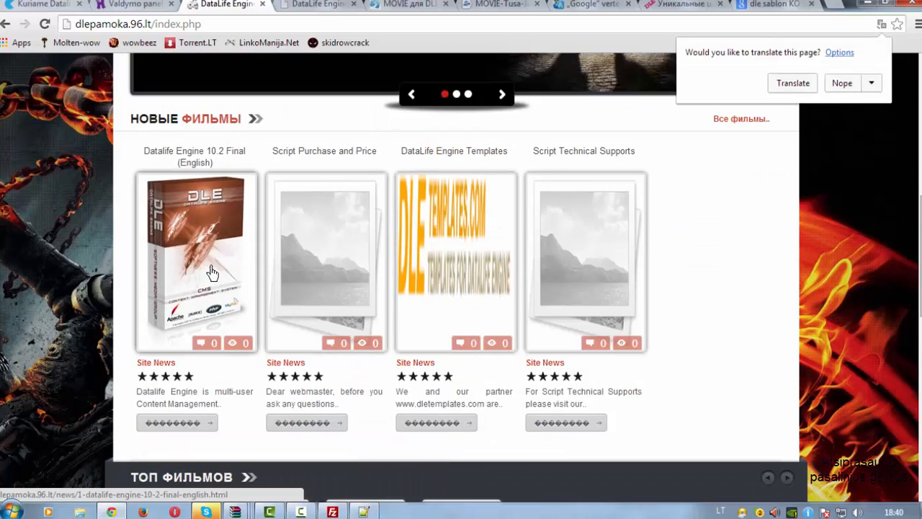
pyautogui.scroll(2, 397, 288)
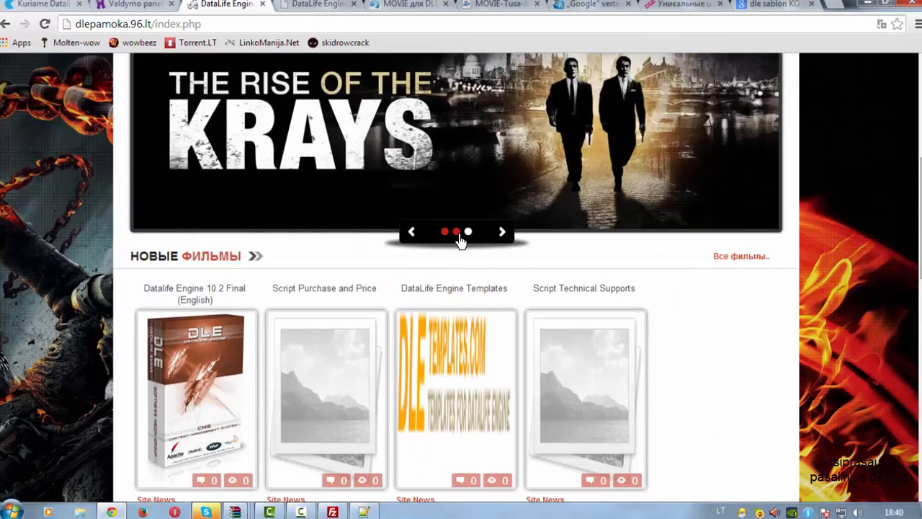
pyautogui.scroll(3, 465, 240)
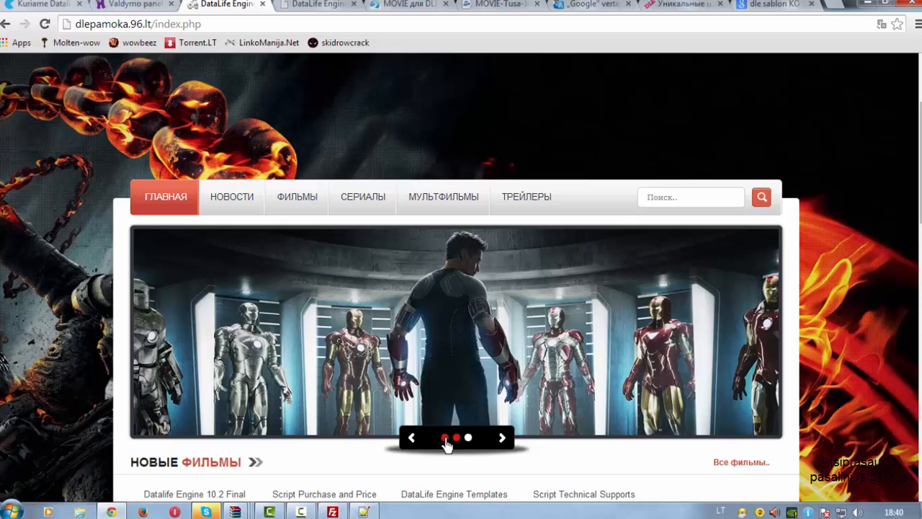
pyautogui.click(444, 437)
pyautogui.scroll(-2, 306, 317)
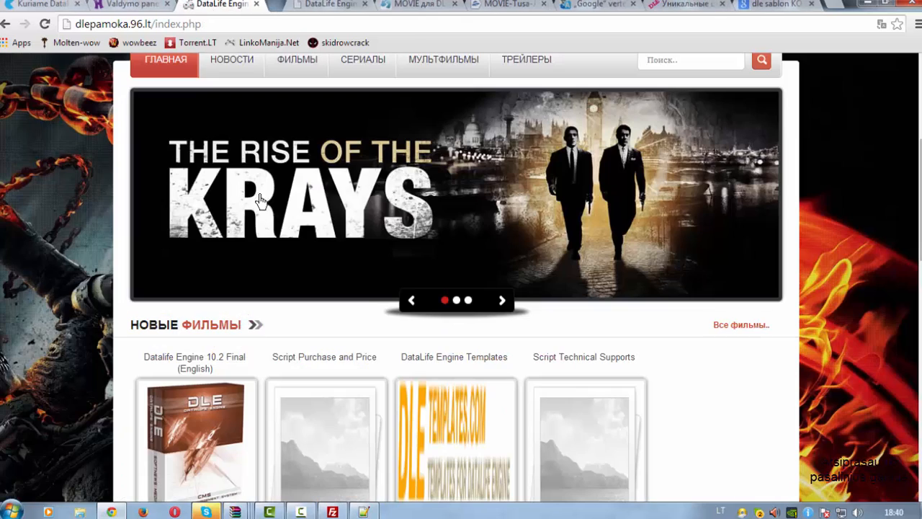
# Step: Inspect the slider element's markup in the browser's developer tools
pyautogui.rightClick(259, 195)
pyautogui.click(310, 352)
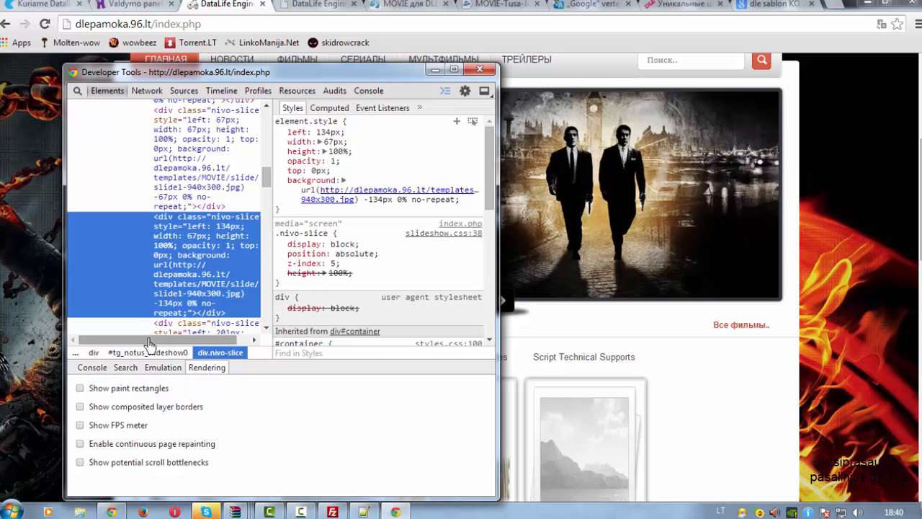
pyautogui.moveTo(144, 339); pyautogui.dragTo(175, 345)
pyautogui.hotkey('alt', 'Tab')
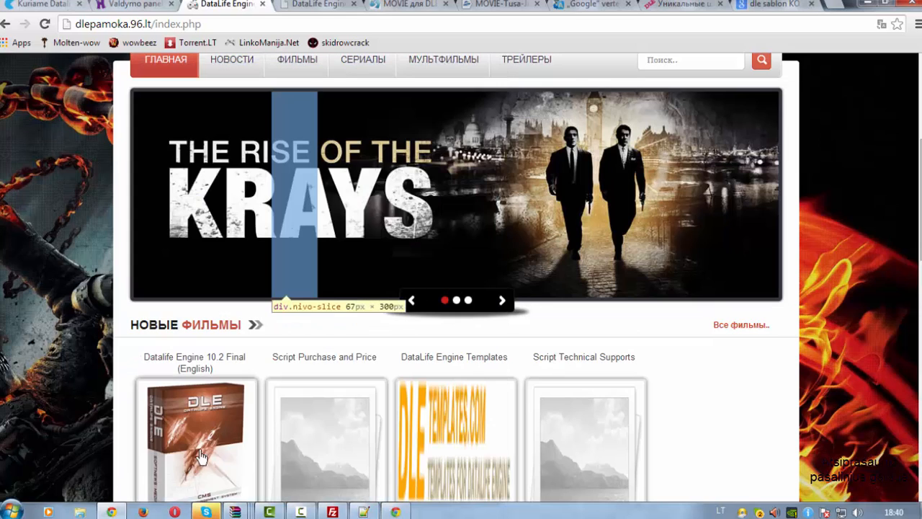
# Step: Open the slide folder in the server's MOVIE template, then return to the movie site
pyautogui.click(332, 511)
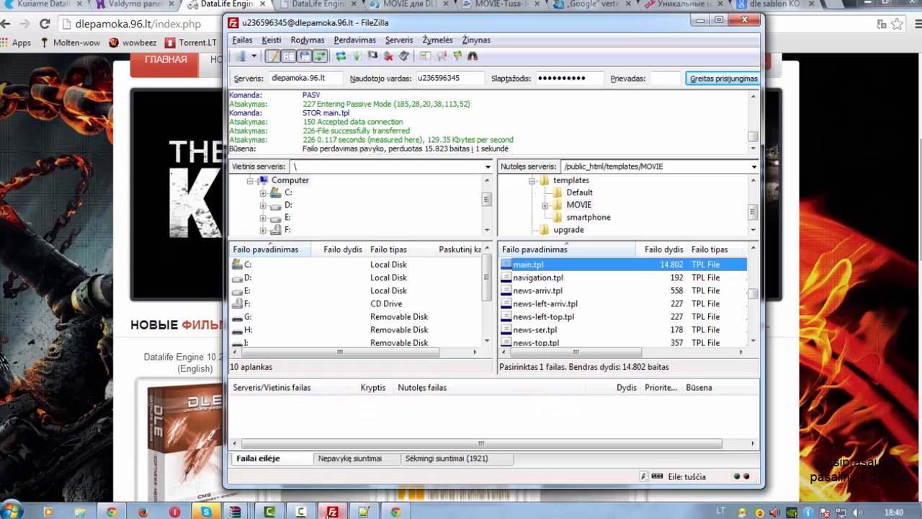
pyautogui.click(580, 305)
pyautogui.press('n')
pyautogui.press('n')
pyautogui.press('n')
pyautogui.press('n')
pyautogui.press('n')
pyautogui.press('n')
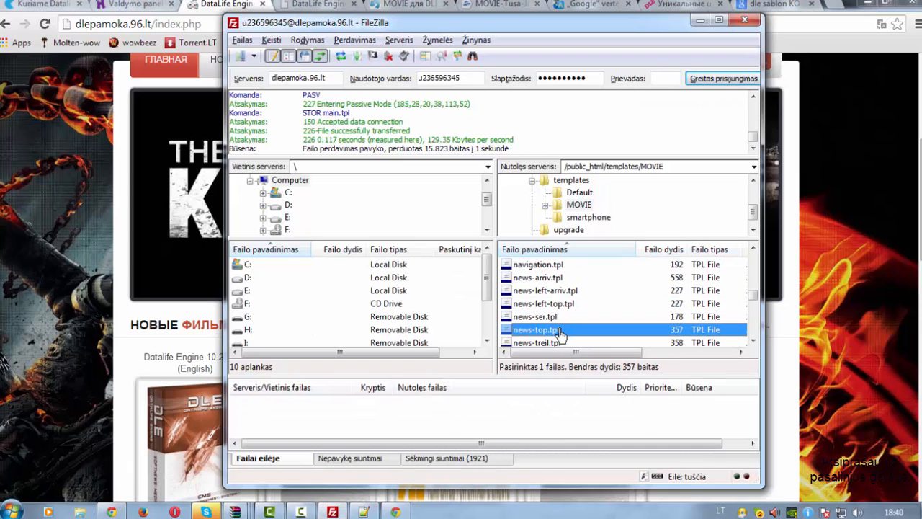
pyautogui.scroll(10, 555, 314)
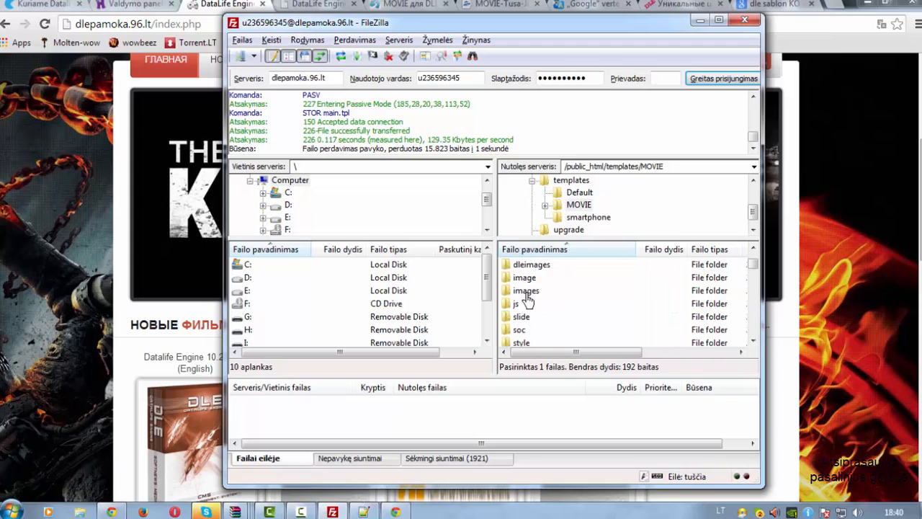
pyautogui.scroll(-1, 550, 320)
pyautogui.doubleClick(534, 317)
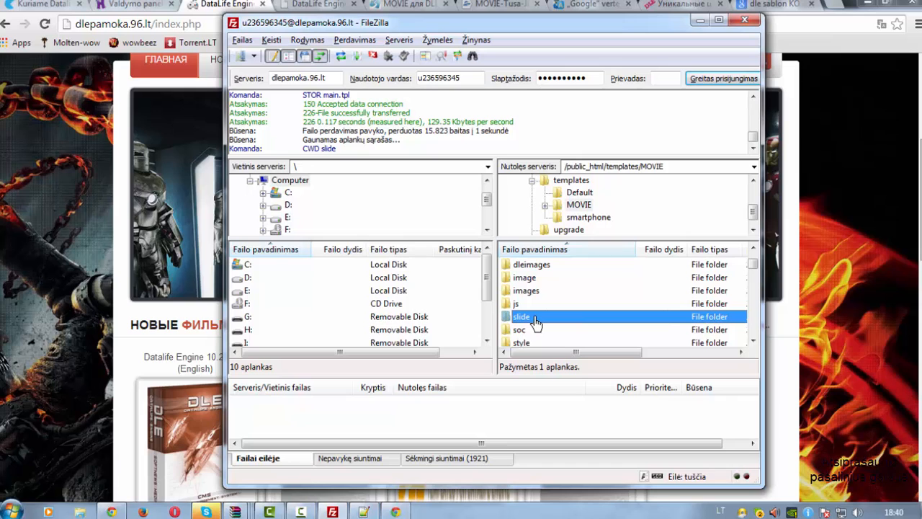
pyautogui.click(149, 309)
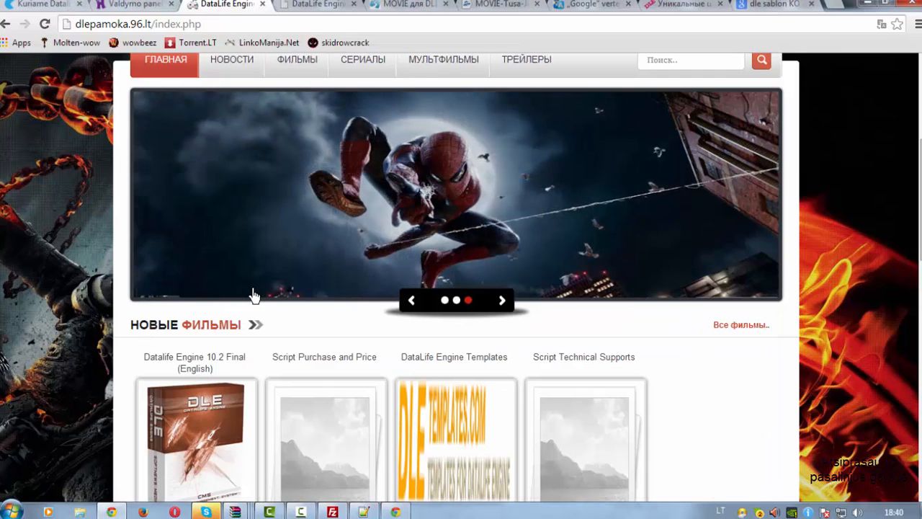
# Step: Scroll the MOVIE front page, reload it from the home link, then switch to the admin panel tab
pyautogui.scroll(-2, 473, 376)
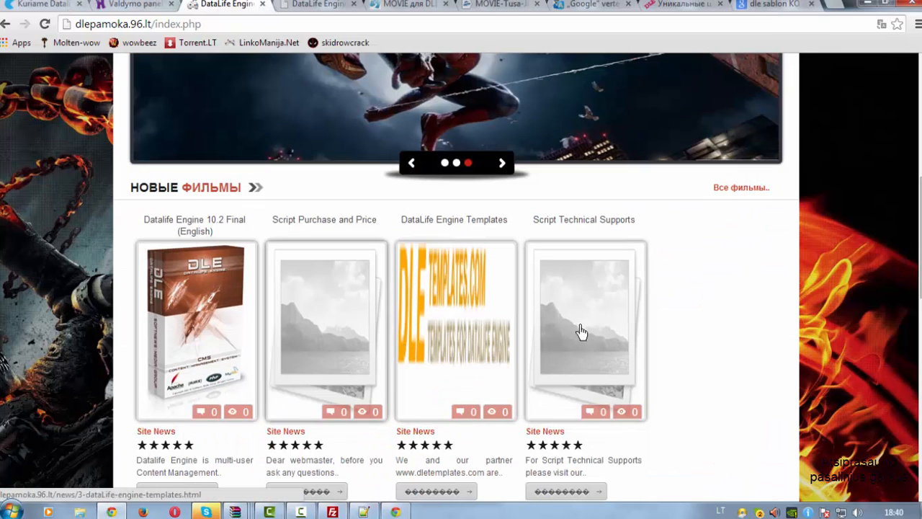
pyautogui.scroll(4, 520, 334)
pyautogui.scroll(-3, 276, 286)
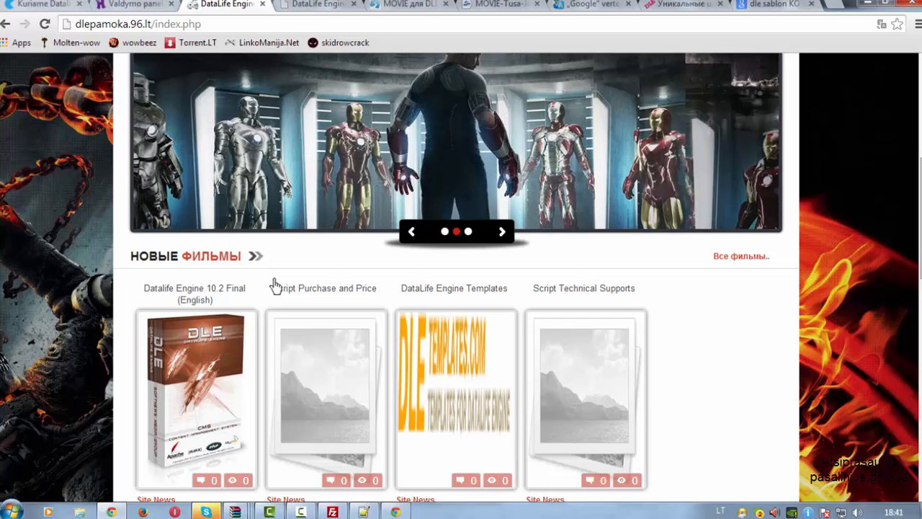
pyautogui.scroll(3, 339, 257)
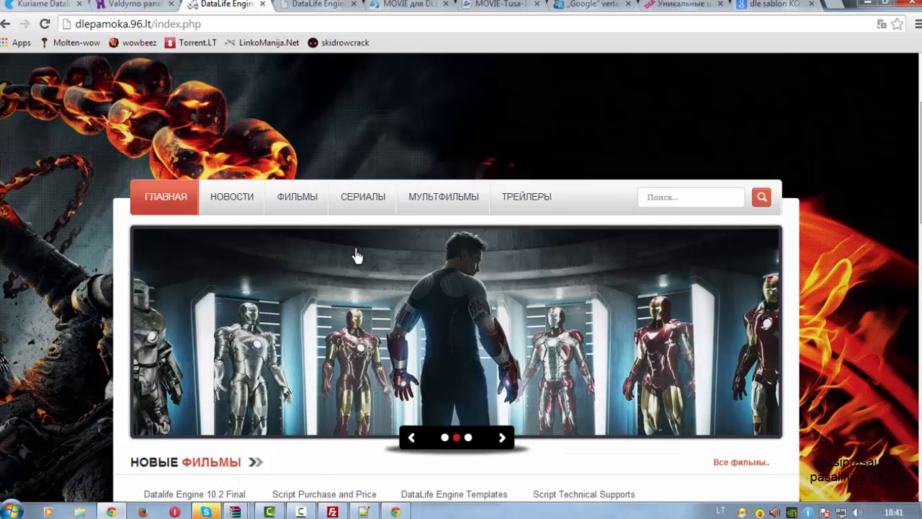
pyautogui.click(430, 204)
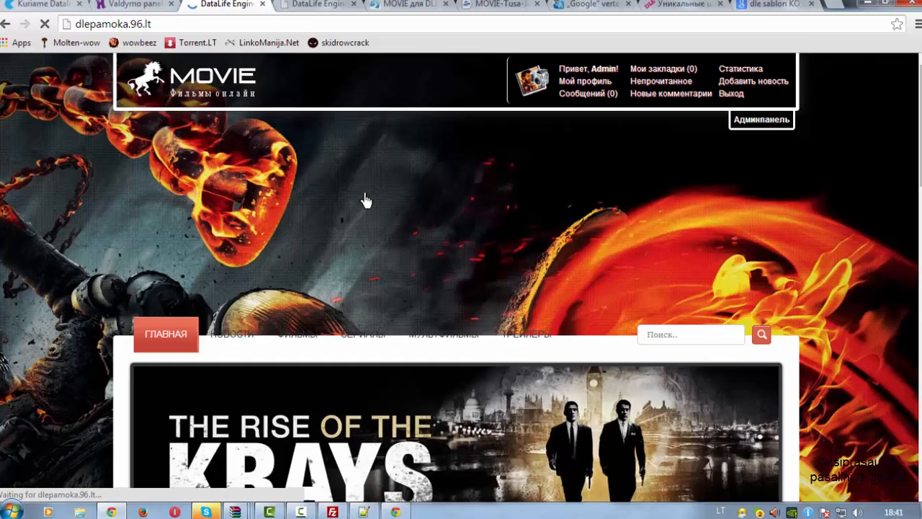
pyautogui.scroll(-5, 344, 232)
pyautogui.scroll(2, 344, 232)
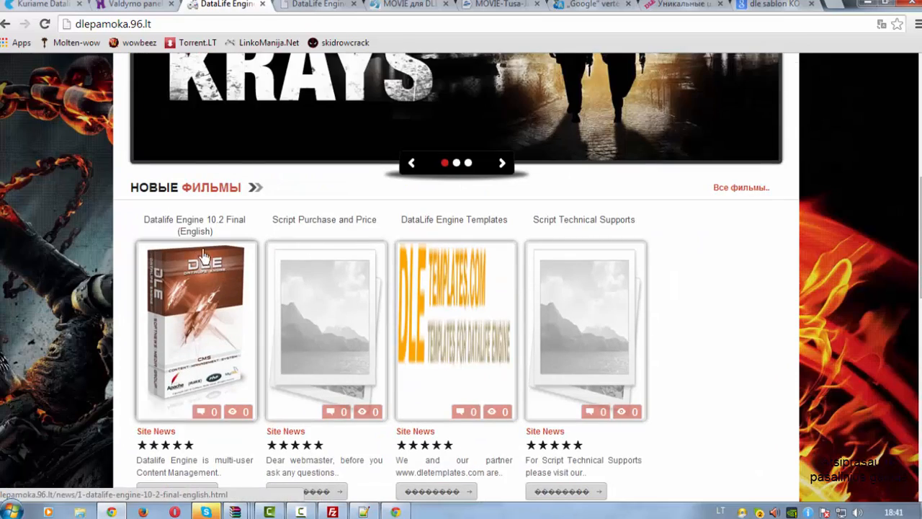
pyautogui.scroll(5, 203, 252)
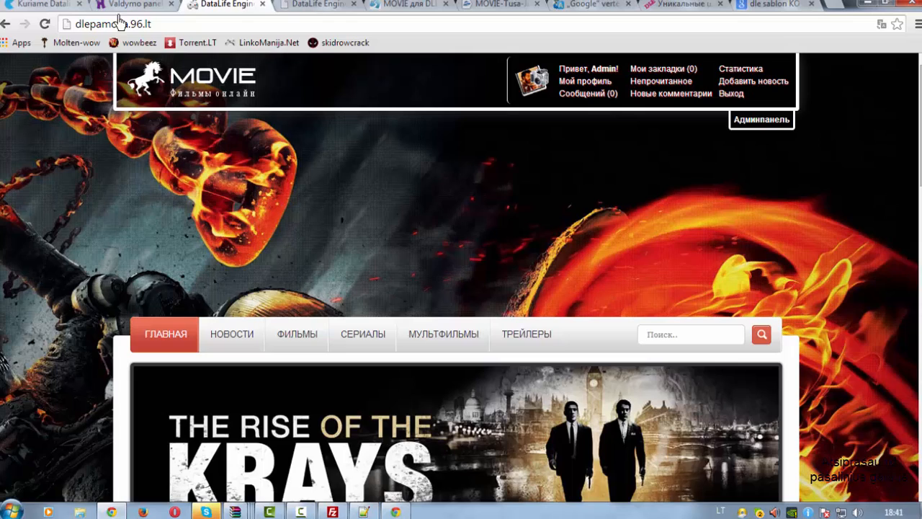
pyautogui.click(309, 5)
# Step: Expand DataLife Options in the admin sidebar and open Custom Article Fields
pyautogui.click(76, 156)
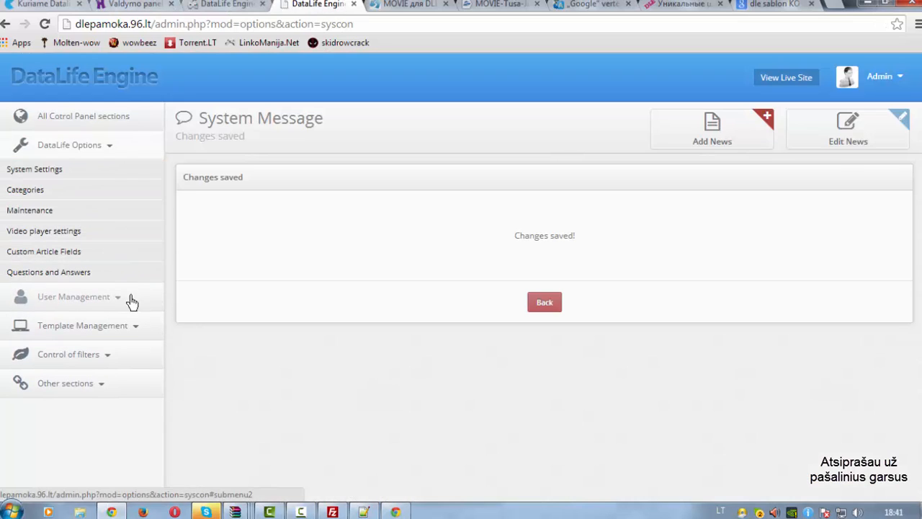
pyautogui.click(105, 306)
pyautogui.click(103, 327)
pyautogui.click(82, 146)
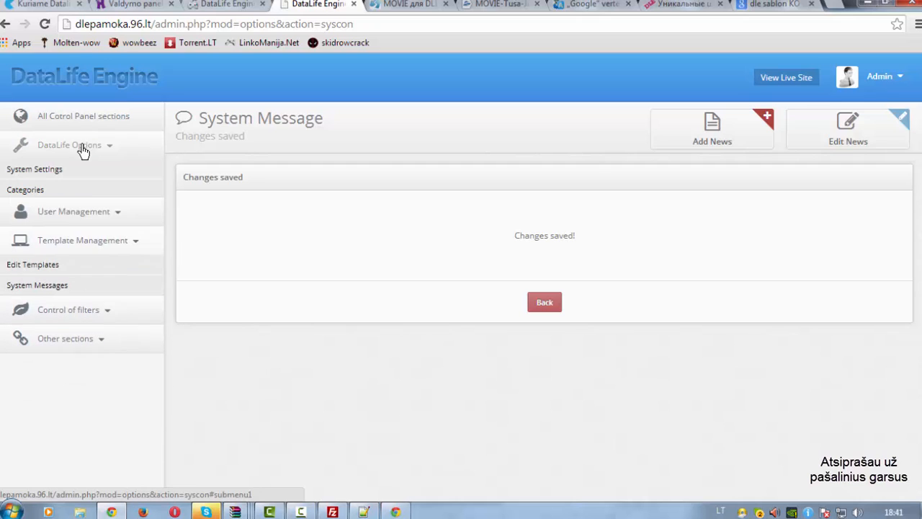
pyautogui.click(83, 149)
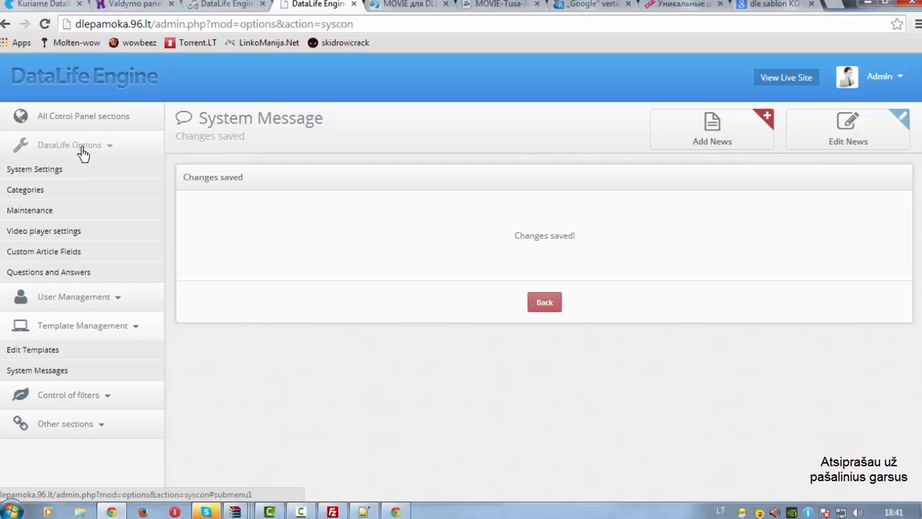
pyautogui.click(64, 252)
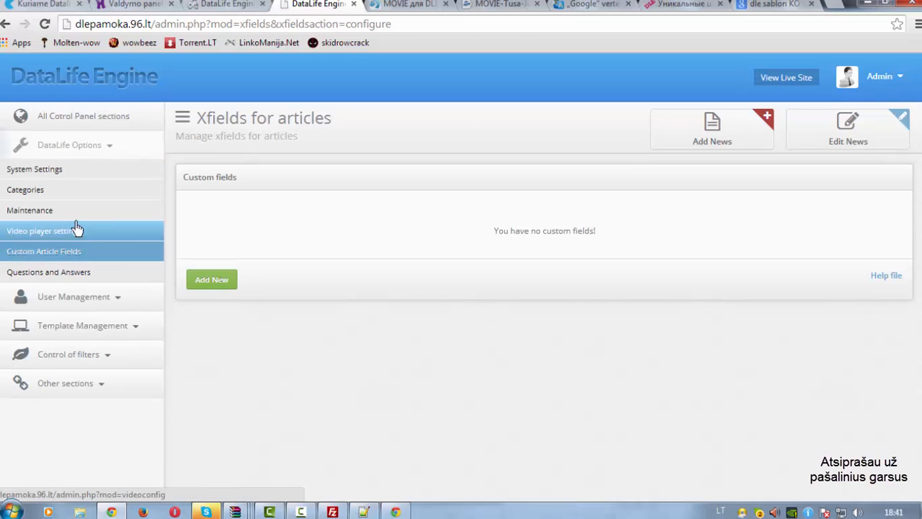
# Step: Glance at the video player settings, then return to the custom article fields page
pyautogui.click(81, 236)
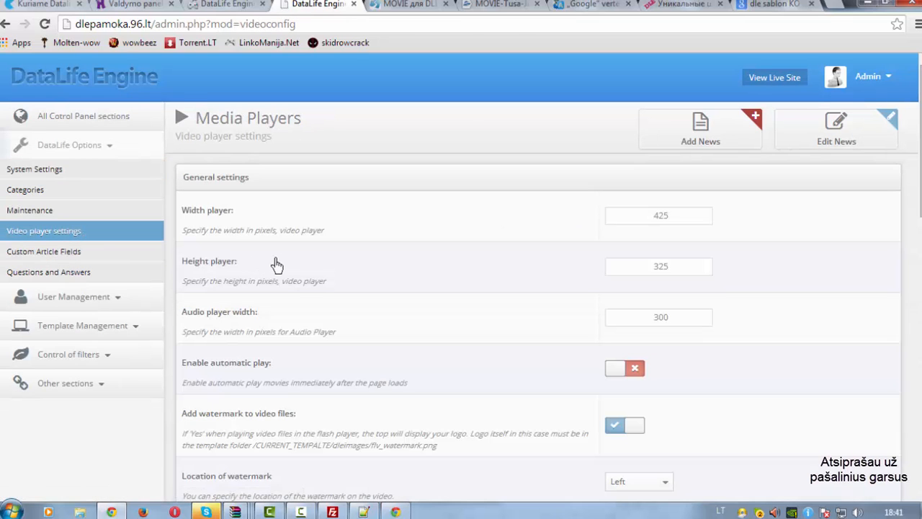
pyautogui.scroll(-4, 418, 266)
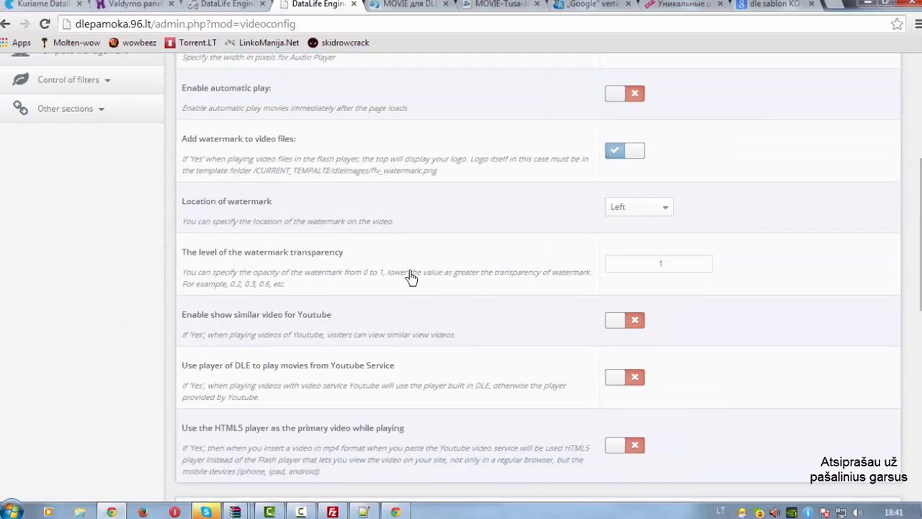
pyautogui.scroll(-3, 410, 278)
pyautogui.scroll(1, 418, 288)
pyautogui.scroll(-5, 418, 292)
pyautogui.scroll(6, 417, 288)
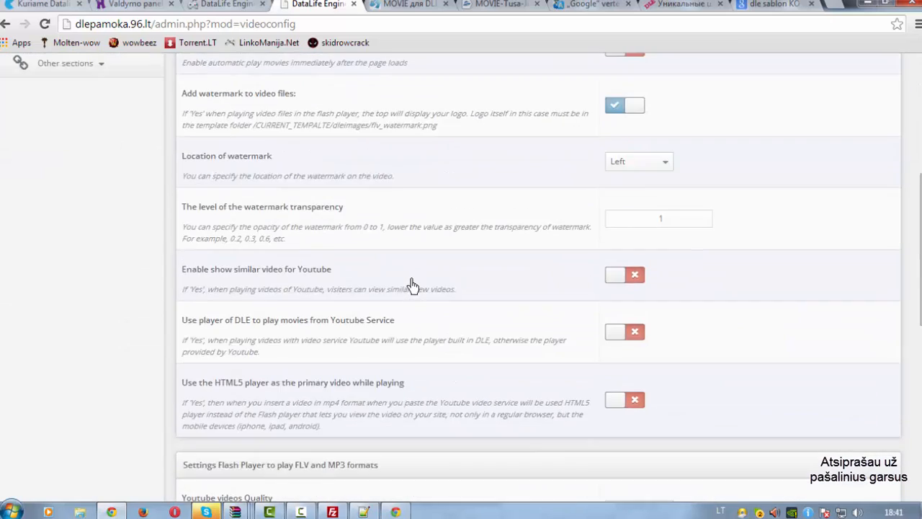
pyautogui.scroll(5, 413, 286)
pyautogui.click(144, 253)
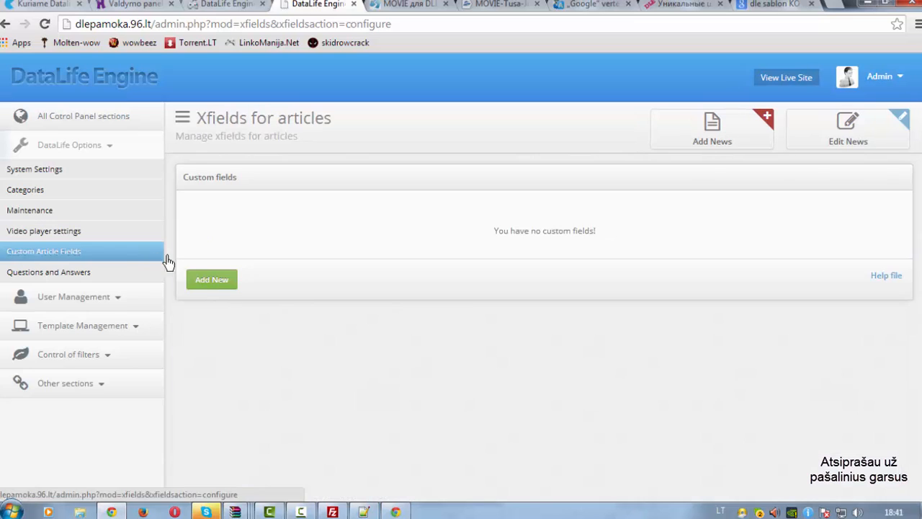
# Step: Start a new custom field named Video with the text area type
pyautogui.click(212, 281)
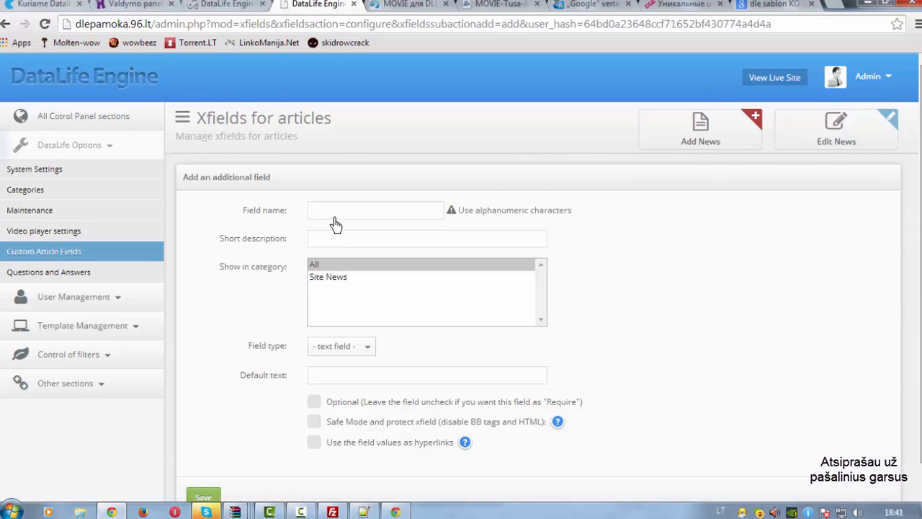
pyautogui.click(336, 219)
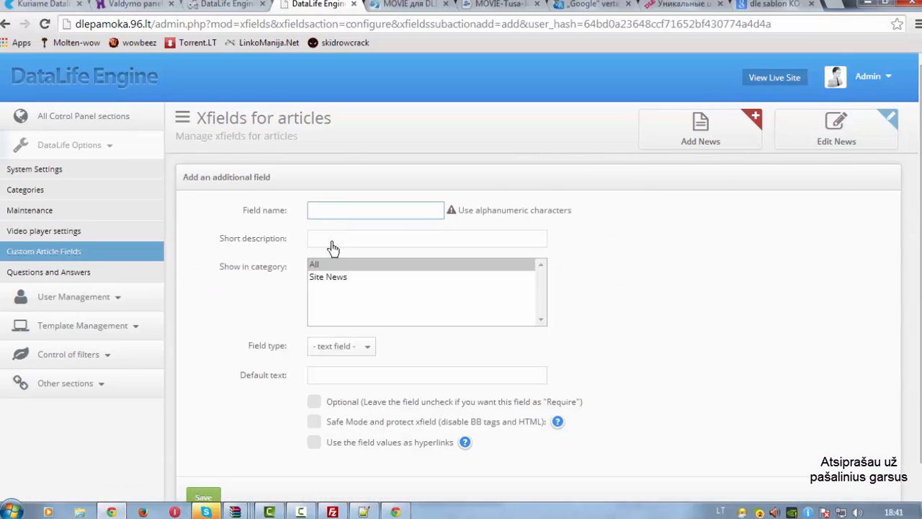
pyautogui.scroll(-1, 333, 248)
pyautogui.click(346, 317)
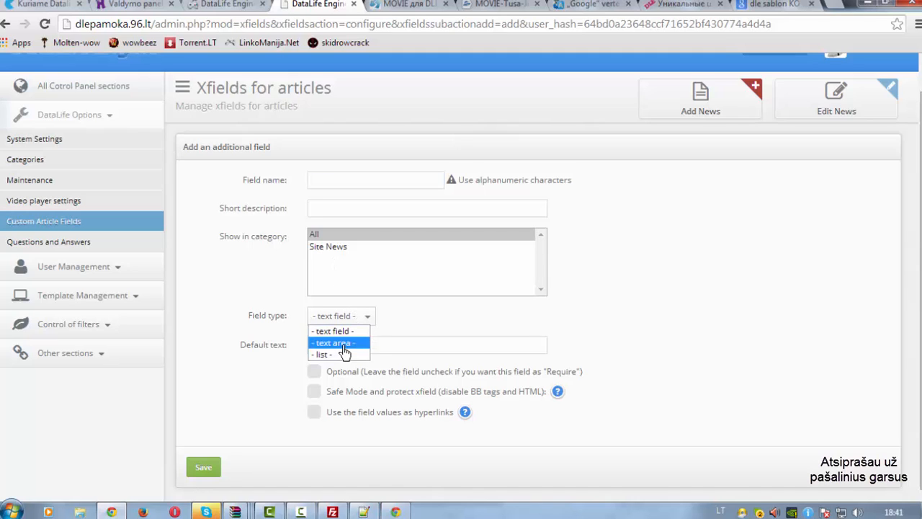
pyautogui.click(338, 344)
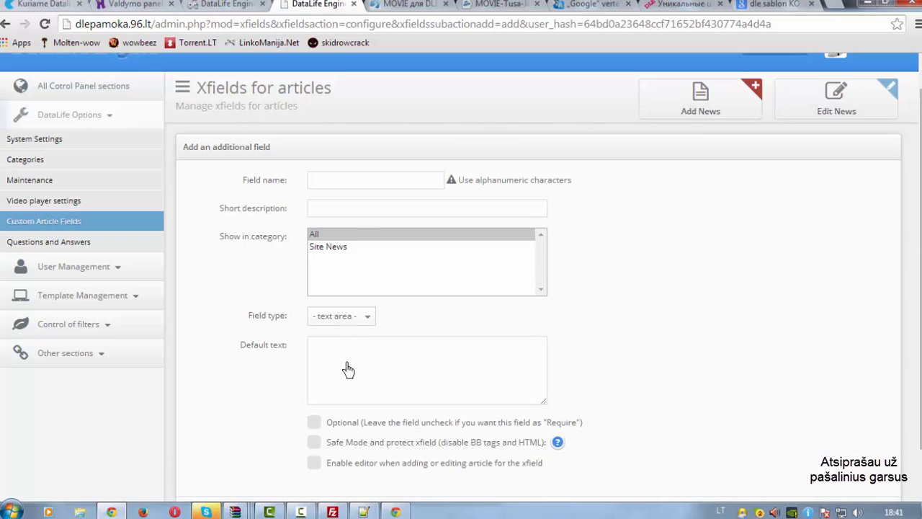
pyautogui.click(350, 185)
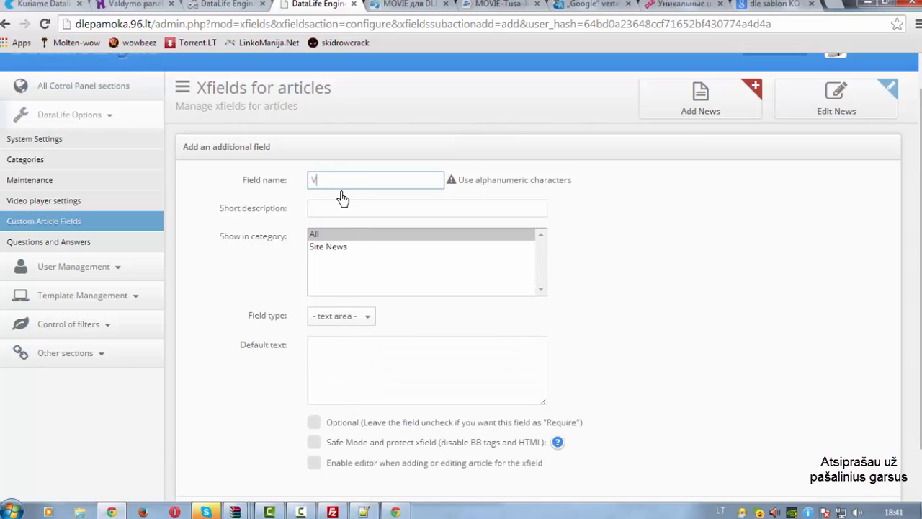
pyautogui.write('Video')
pyautogui.press('Tab')
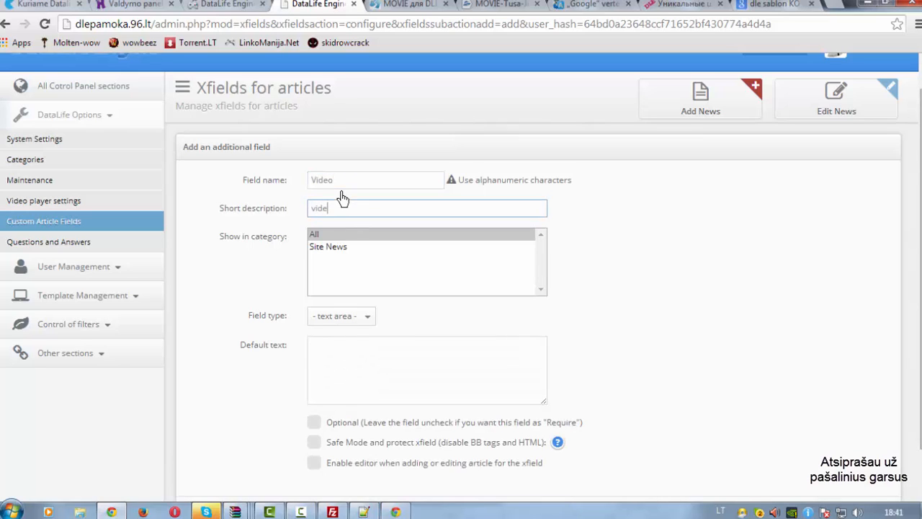
# Step: Keep the field type as text area after trying single-line text, and save the video field
pyautogui.scroll(-1, 375, 314)
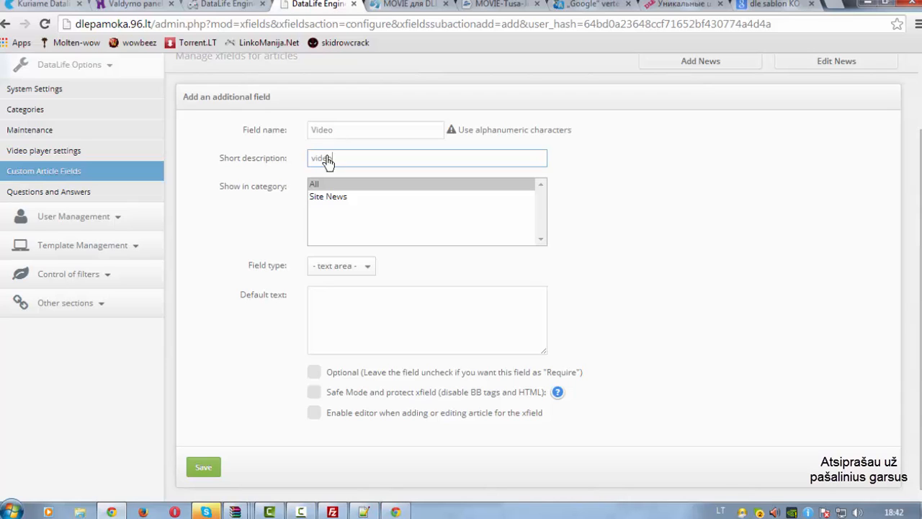
pyautogui.click(341, 265)
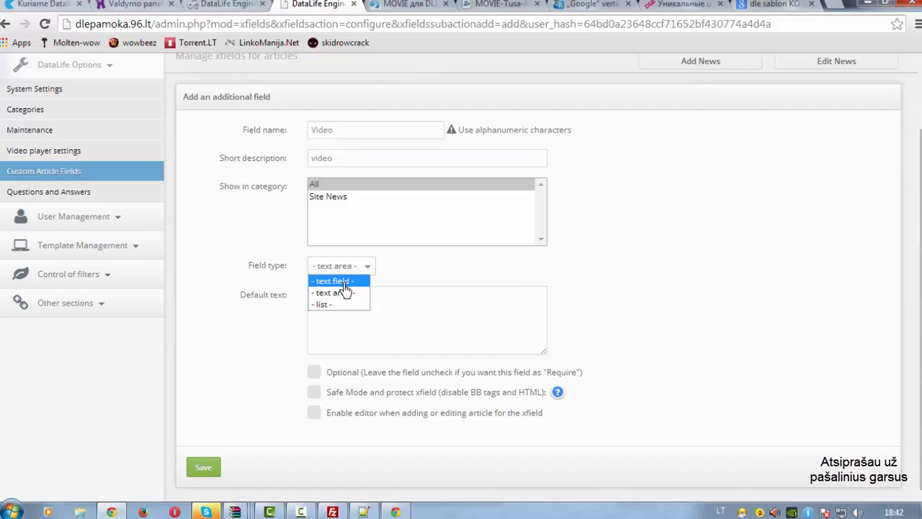
pyautogui.click(344, 292)
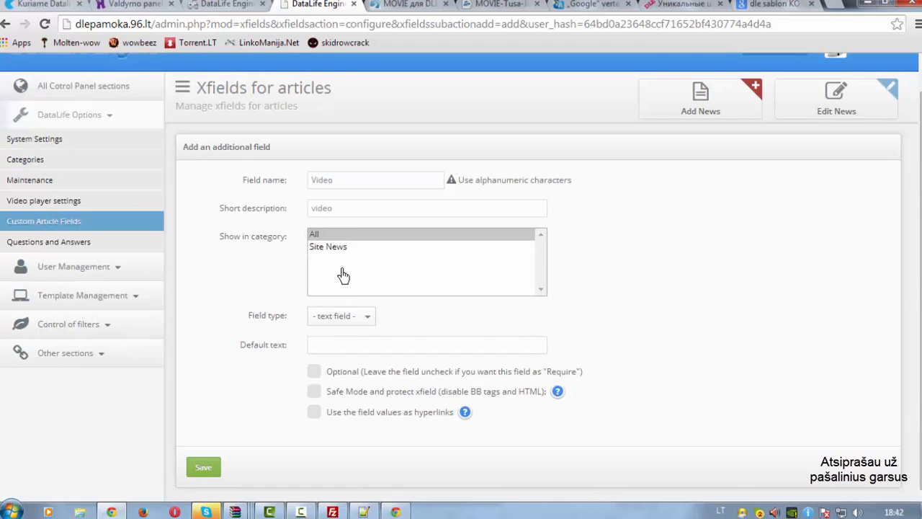
pyautogui.click(346, 324)
pyautogui.click(350, 340)
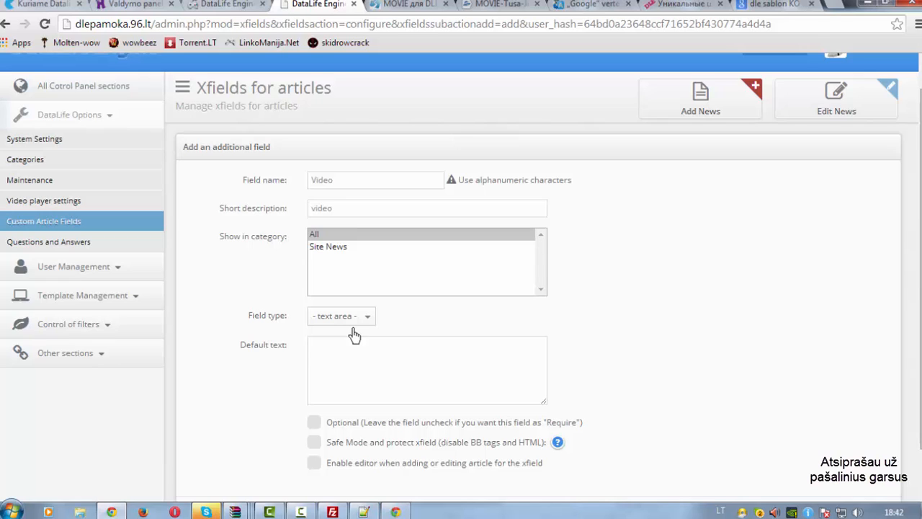
pyautogui.scroll(-2, 354, 334)
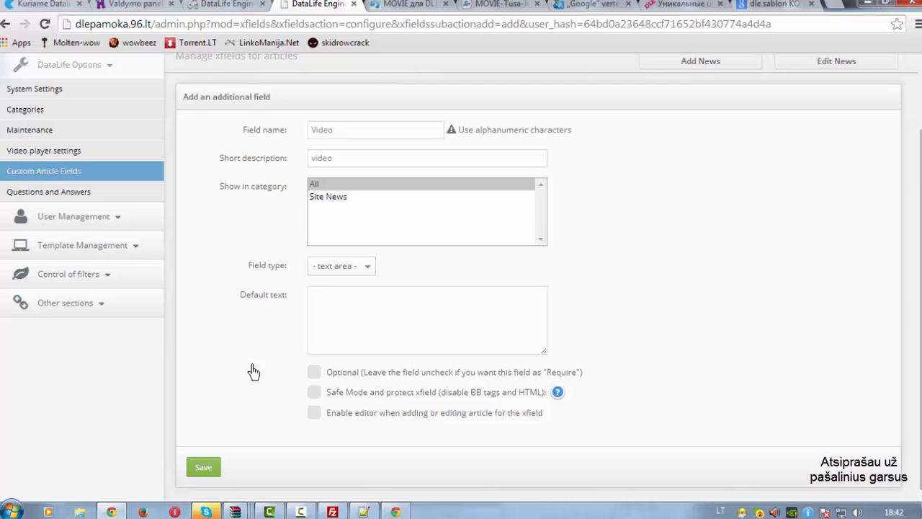
pyautogui.click(208, 466)
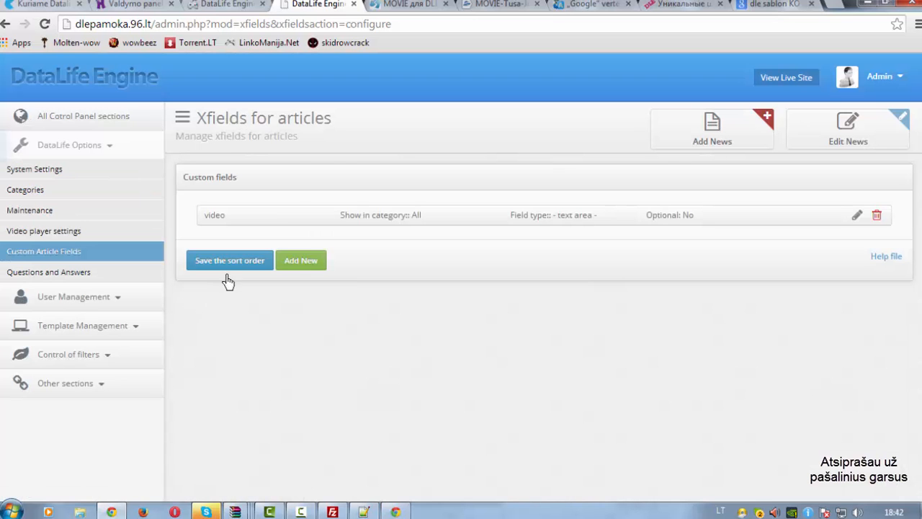
pyautogui.click(232, 5)
pyautogui.click(317, 5)
pyautogui.click(79, 126)
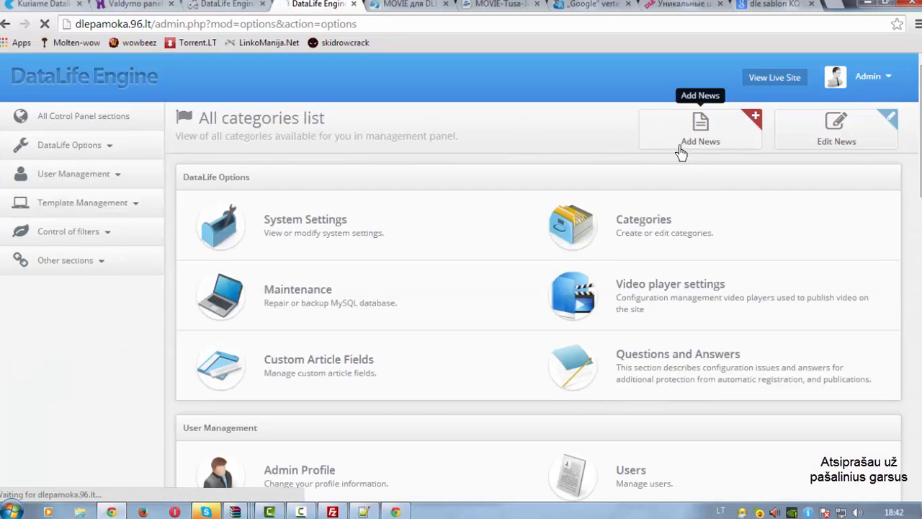
pyautogui.click(703, 128)
pyautogui.scroll(-1, 360, 220)
pyautogui.click(355, 202)
pyautogui.scroll(-10, 274, 257)
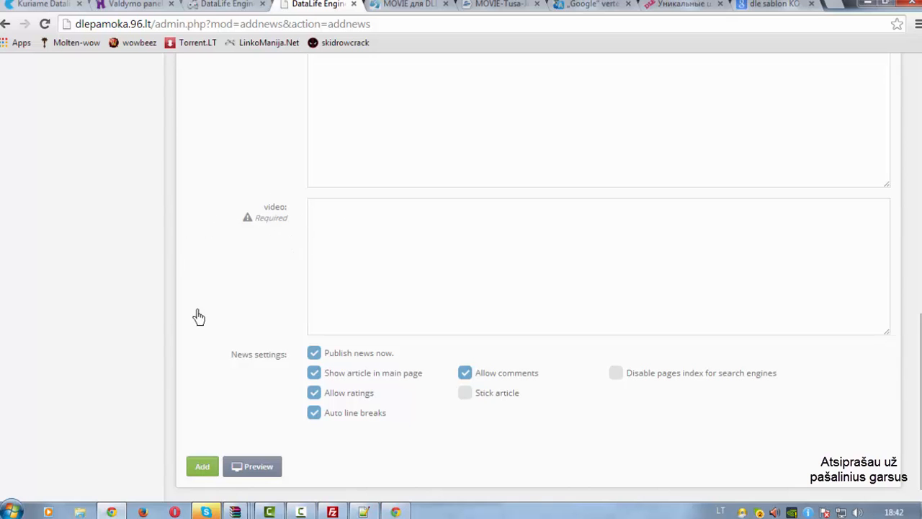
pyautogui.click(206, 512)
pyautogui.click(206, 512)
pyautogui.scroll(10, 171, 305)
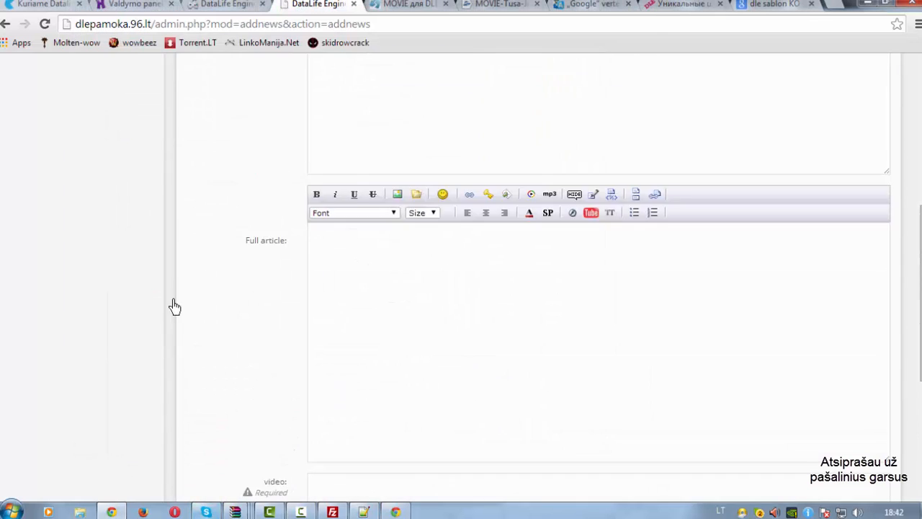
pyautogui.click(85, 175)
pyautogui.click(72, 146)
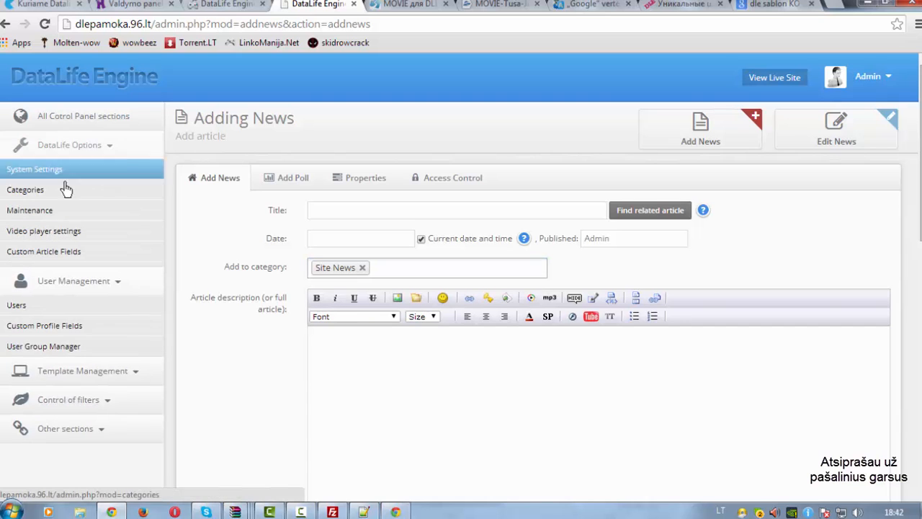
pyautogui.click(61, 175)
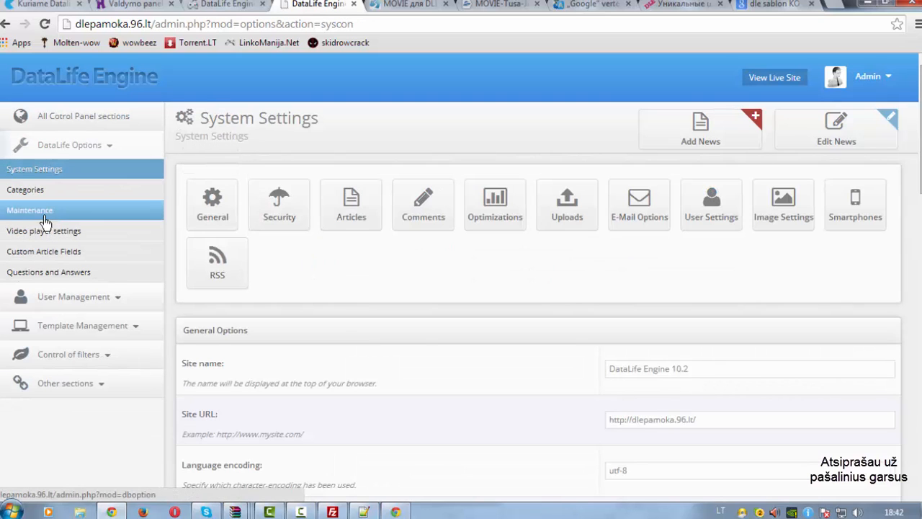
pyautogui.click(49, 257)
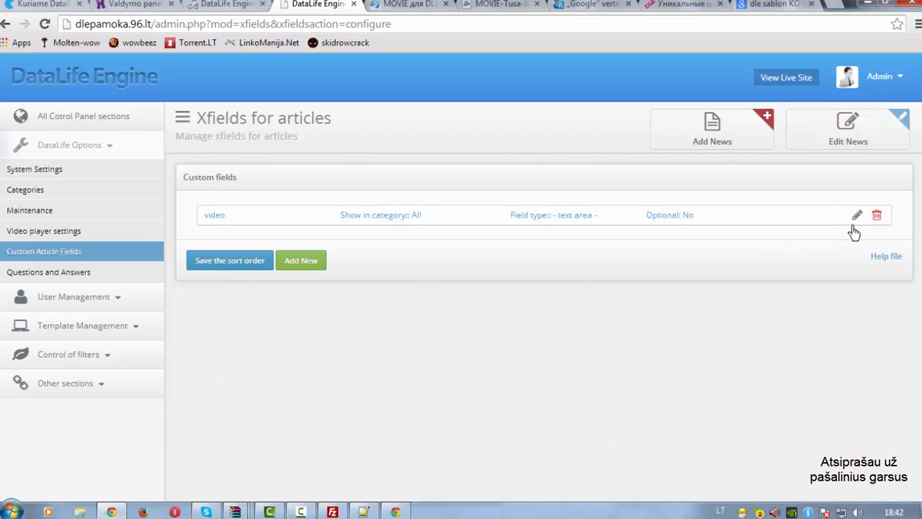
# Step: Change the video field's type to single-line text field, save it, and reopen its settings
pyautogui.click(857, 220)
pyautogui.scroll(-1, 461, 281)
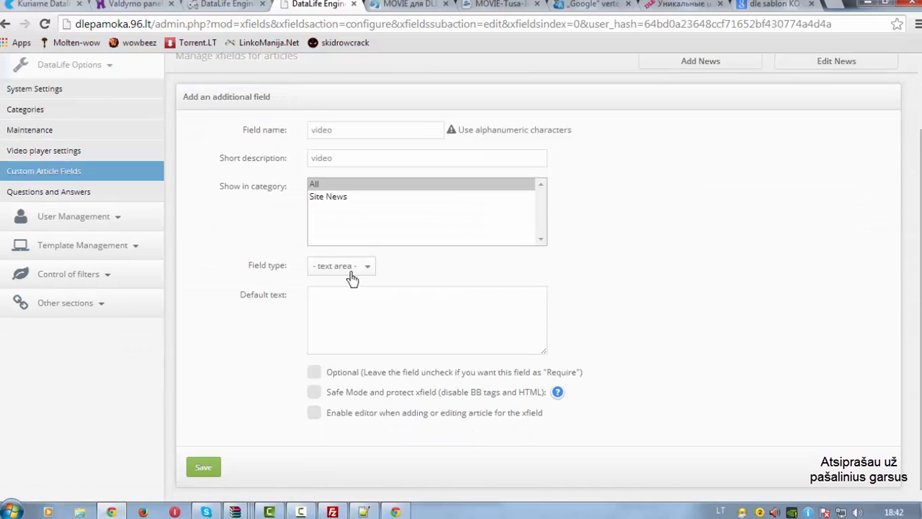
pyautogui.click(351, 274)
pyautogui.click(331, 281)
pyautogui.click(203, 467)
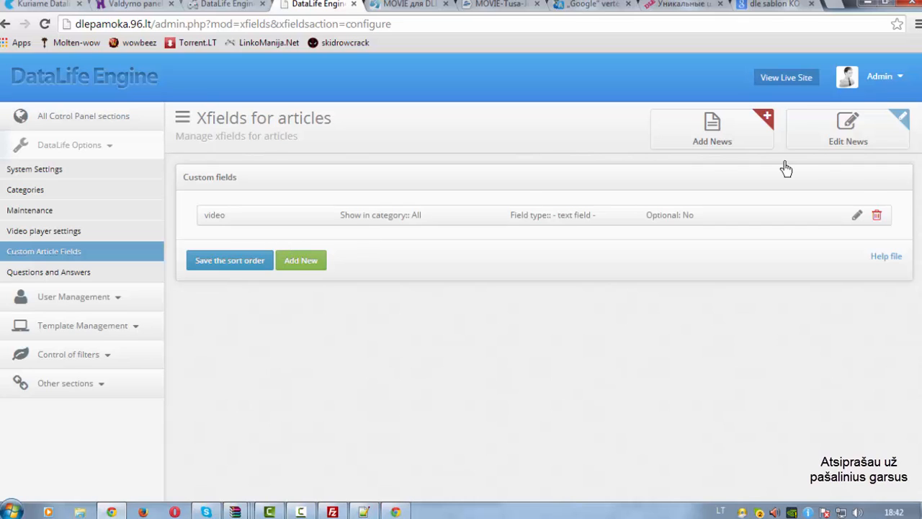
pyautogui.click(857, 216)
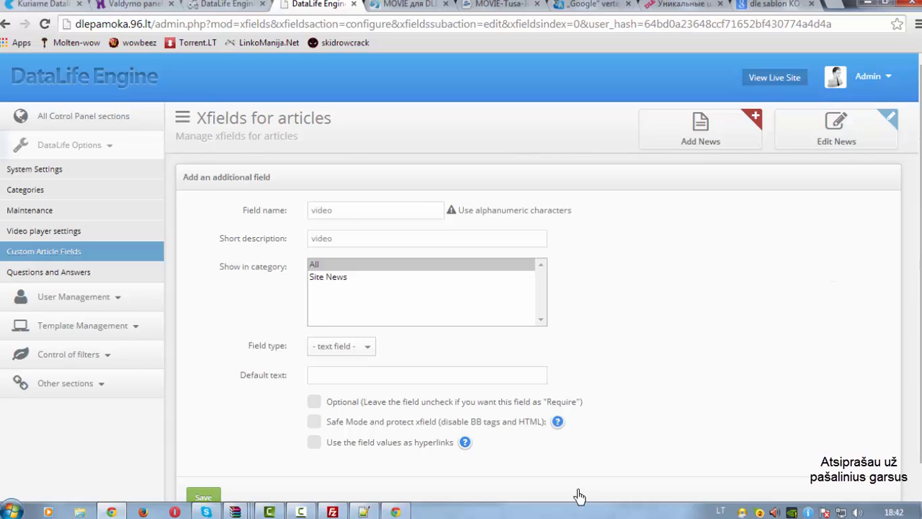
pyautogui.click(369, 510)
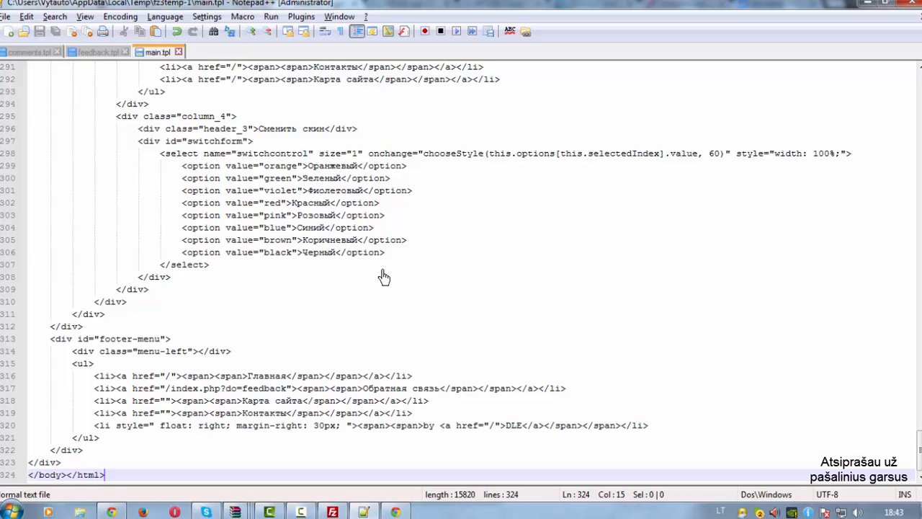
pyautogui.click(383, 302)
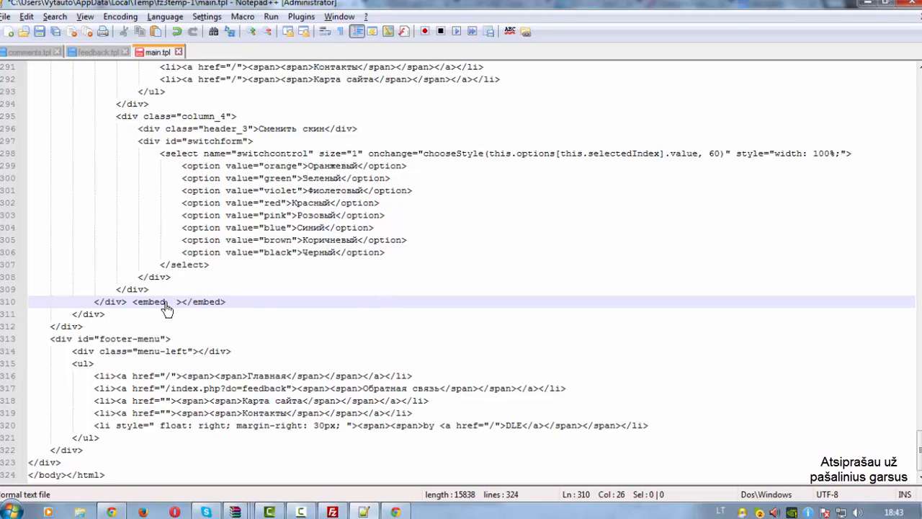
pyautogui.write('žž')
pyautogui.moveTo(266, 305); pyautogui.dragTo(134, 307)
pyautogui.press('BackSpace')
# Step: Set the video field's type back to text area and save it
pyautogui.click(113, 511)
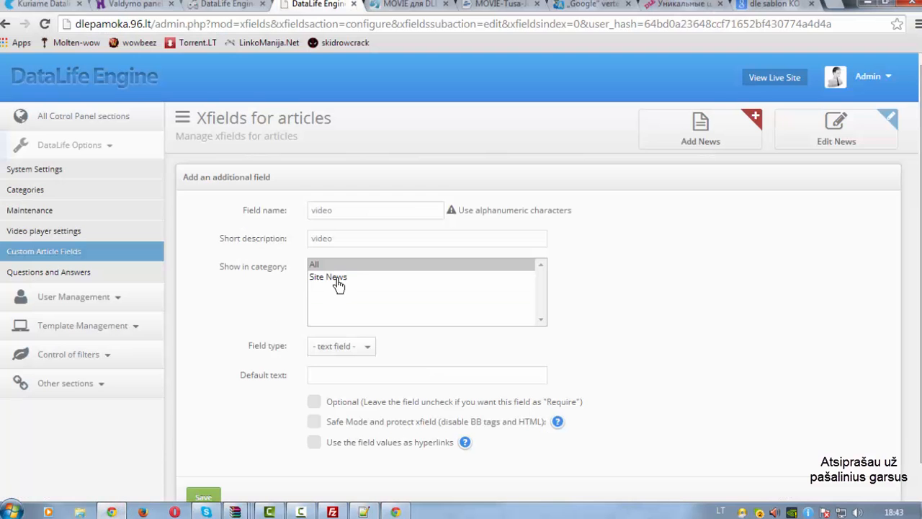
pyautogui.click(342, 346)
pyautogui.click(326, 374)
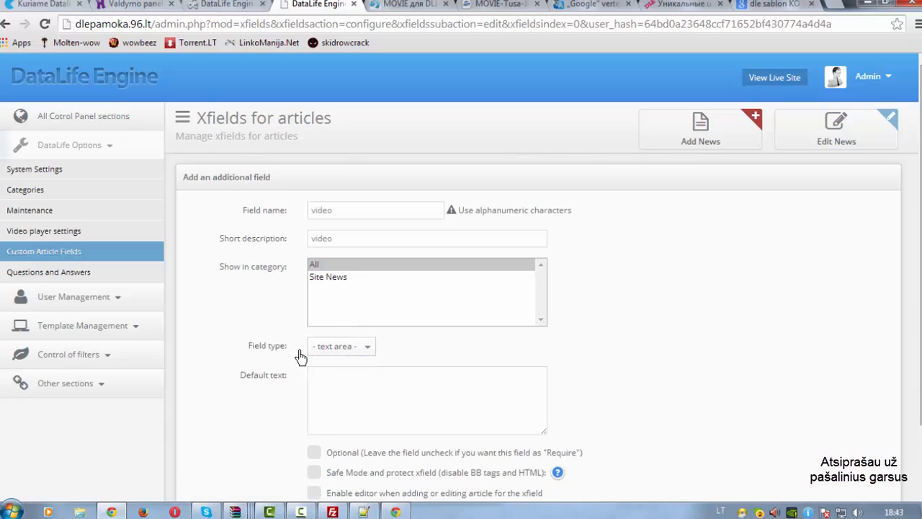
pyautogui.scroll(-2, 308, 354)
pyautogui.click(202, 468)
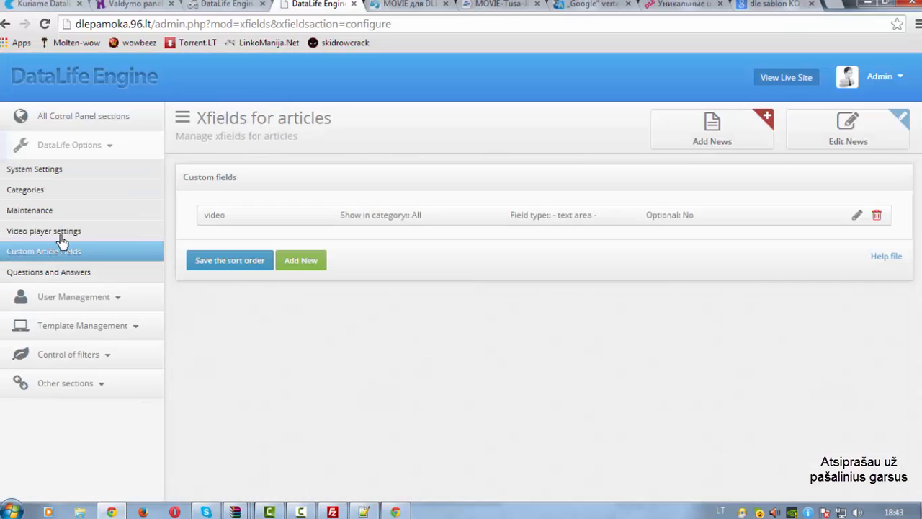
# Step: Browse the news categories and video player settings, then start adding a news article
pyautogui.click(72, 192)
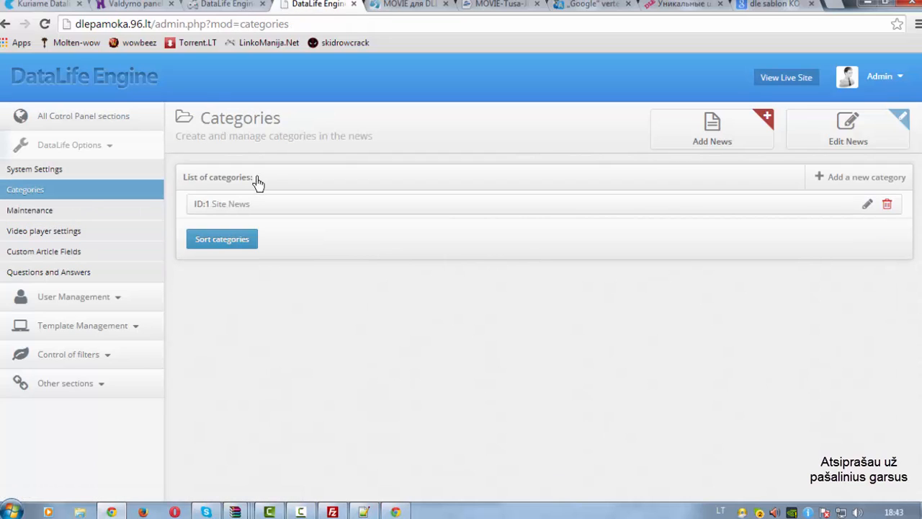
pyautogui.click(77, 357)
pyautogui.scroll(-1, 77, 363)
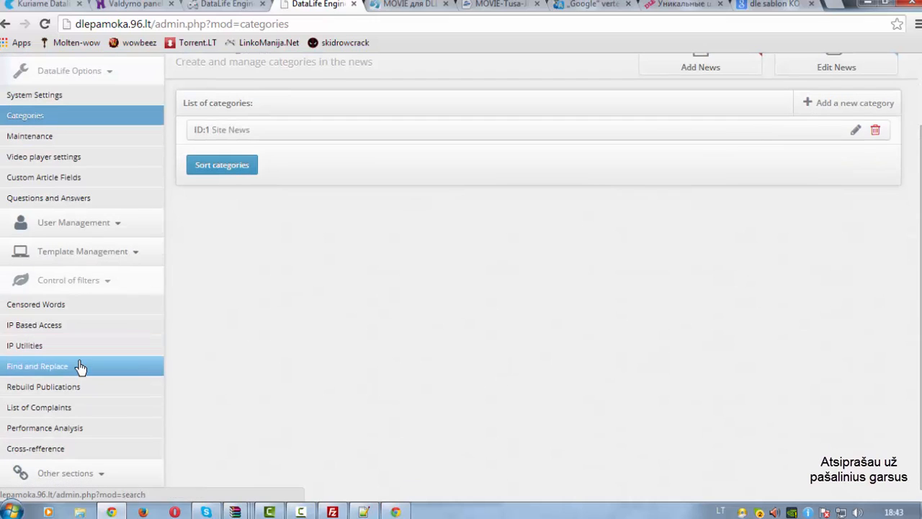
pyautogui.click(35, 474)
pyautogui.scroll(-3, 95, 443)
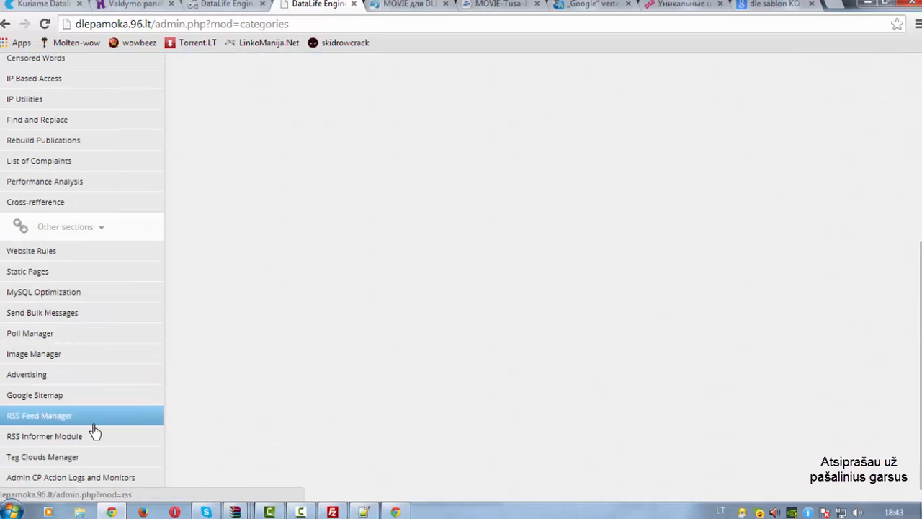
pyautogui.scroll(4, 97, 425)
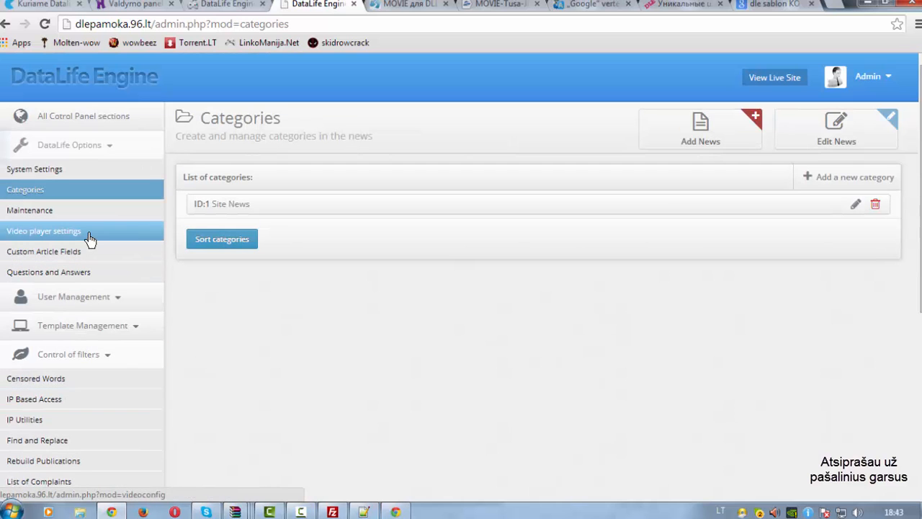
pyautogui.click(90, 237)
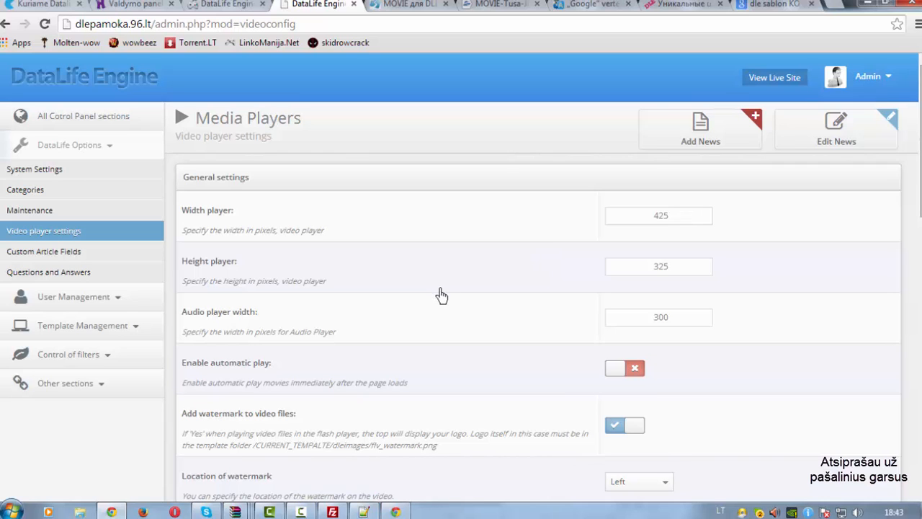
pyautogui.scroll(-3, 425, 288)
pyautogui.scroll(3, 404, 276)
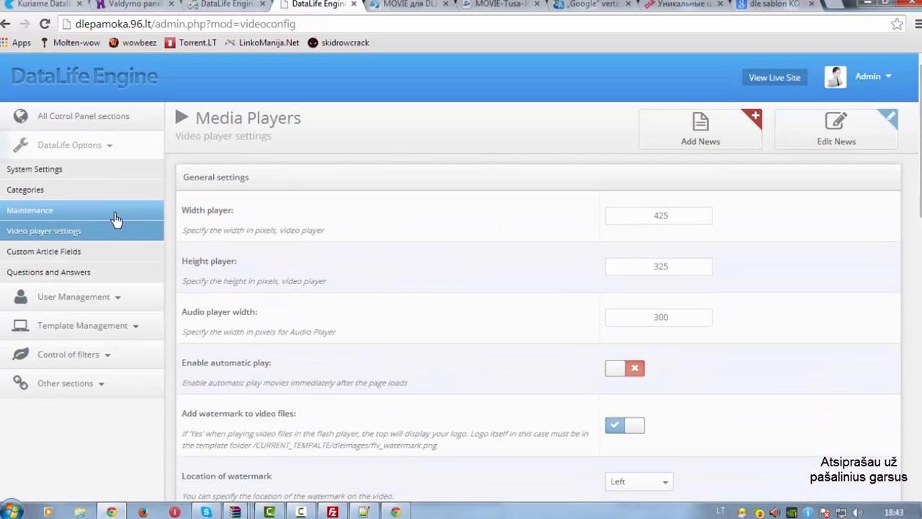
pyautogui.click(691, 142)
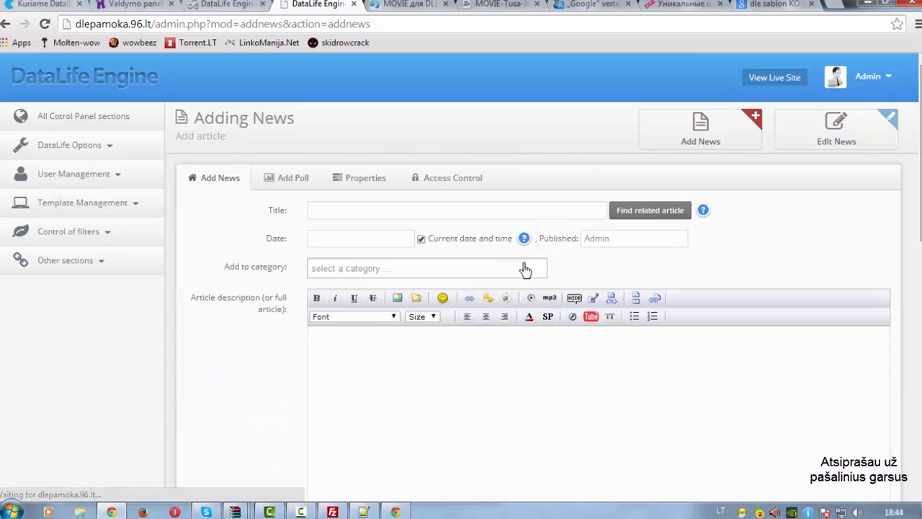
# Step: Bring up the link URL prompt, then cancel it without adding a link
pyautogui.scroll(-1, 526, 268)
pyautogui.click(589, 249)
pyautogui.click(389, 289)
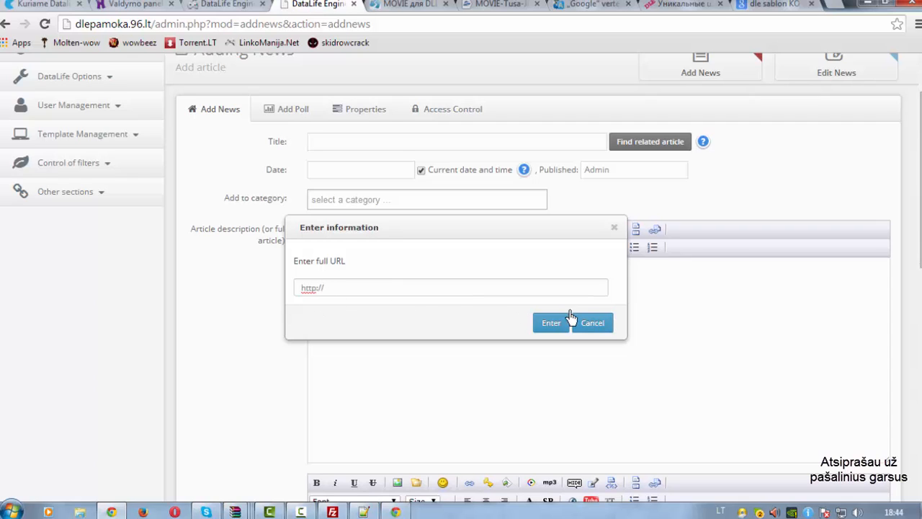
pyautogui.click(600, 324)
pyautogui.scroll(2, 252, 157)
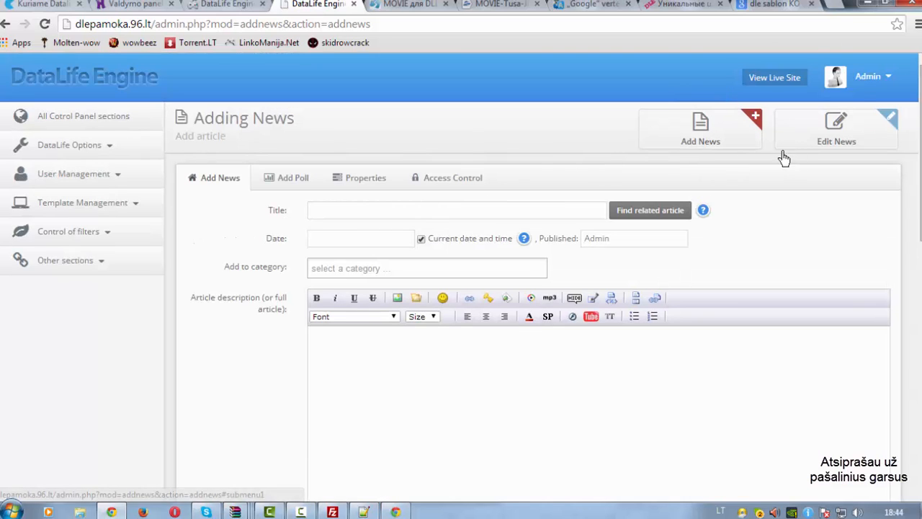
# Step: Expand the DataLife options and user management menus, then go to All Control Panel sections
pyautogui.click(111, 146)
pyautogui.click(97, 151)
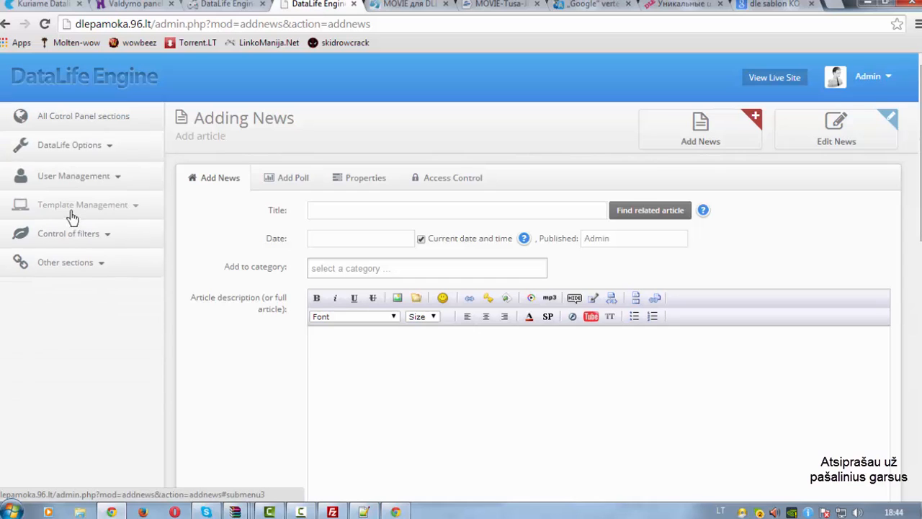
pyautogui.click(83, 182)
pyautogui.click(84, 157)
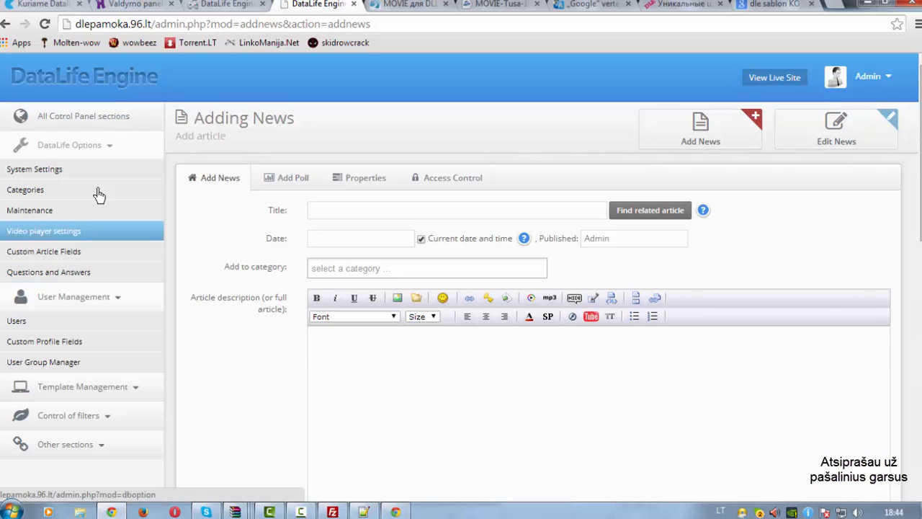
pyautogui.click(42, 116)
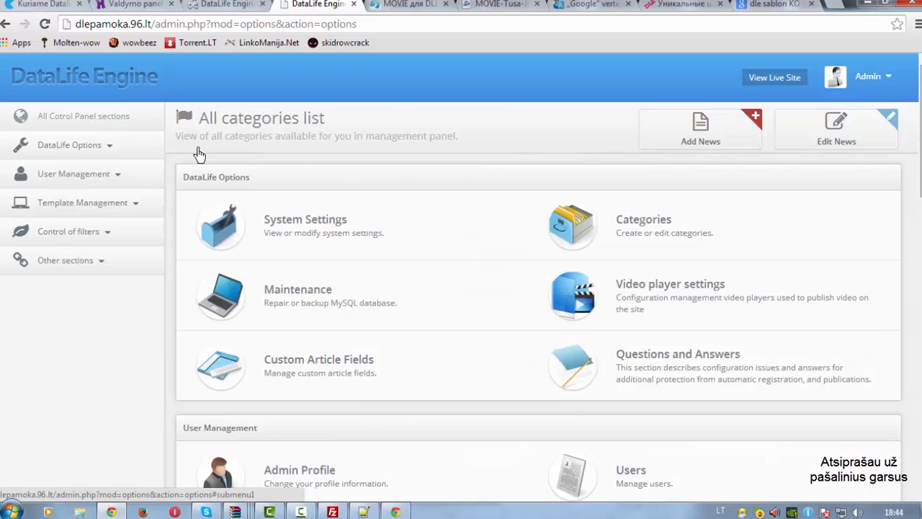
# Step: Open the live site from the admin account menu and close it again
pyautogui.click(863, 85)
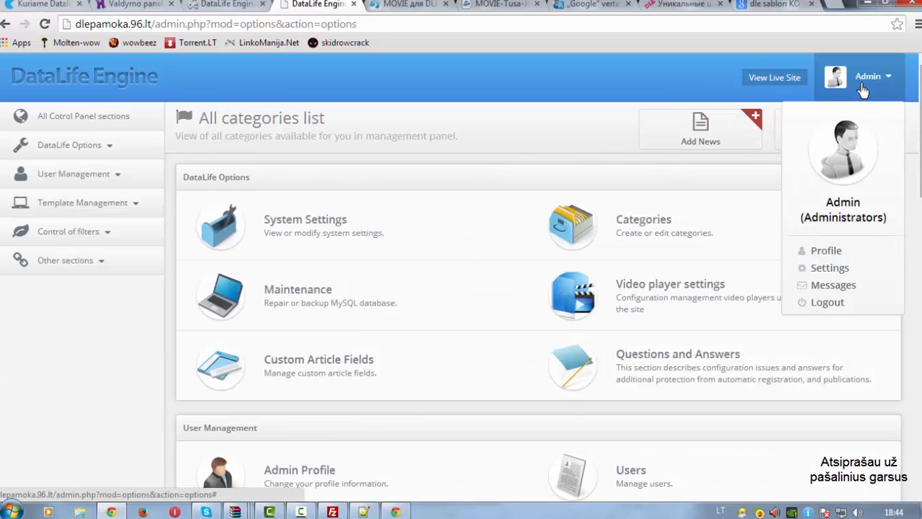
pyautogui.click(775, 79)
pyautogui.hotkey('ctrl', 'w')
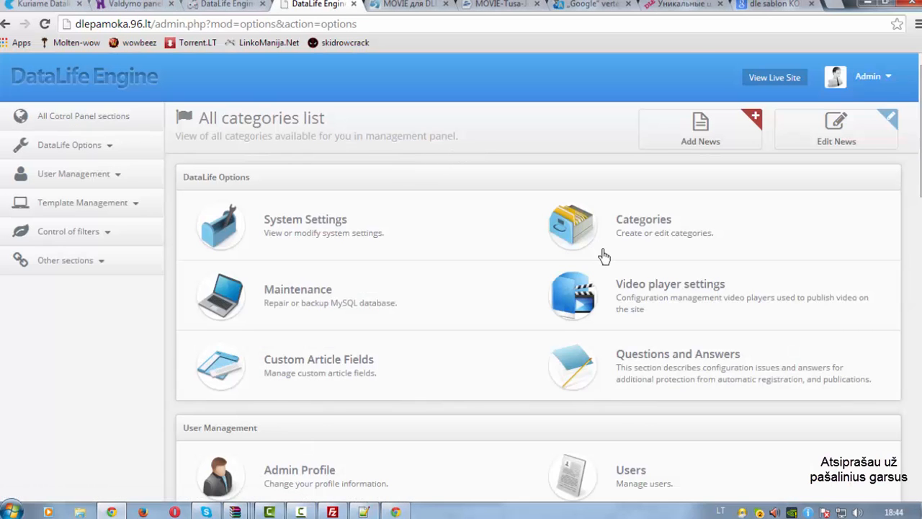
pyautogui.scroll(-2, 603, 258)
pyautogui.scroll(2, 603, 257)
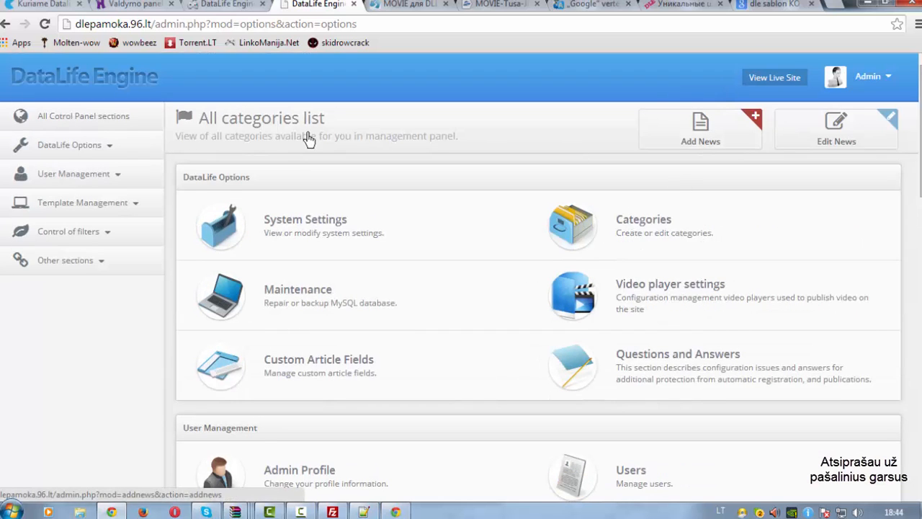
# Step: Browse the DataLife options menu, then start a new news article from the overview
pyautogui.scroll(-5, 646, 277)
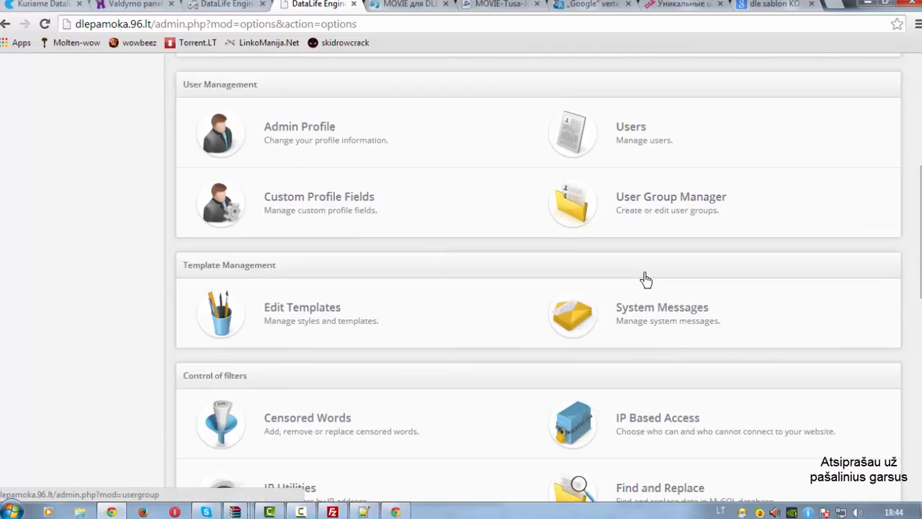
pyautogui.scroll(-1, 645, 281)
pyautogui.scroll(6, 644, 281)
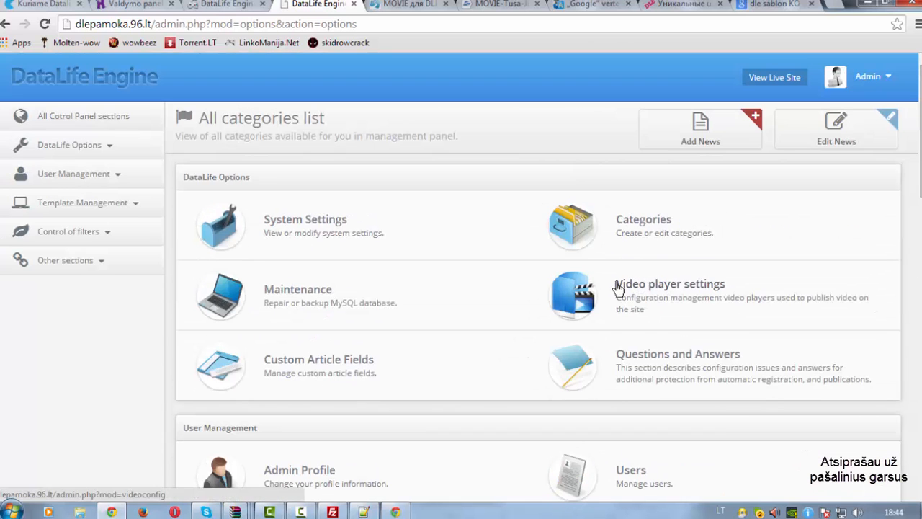
pyautogui.click(69, 144)
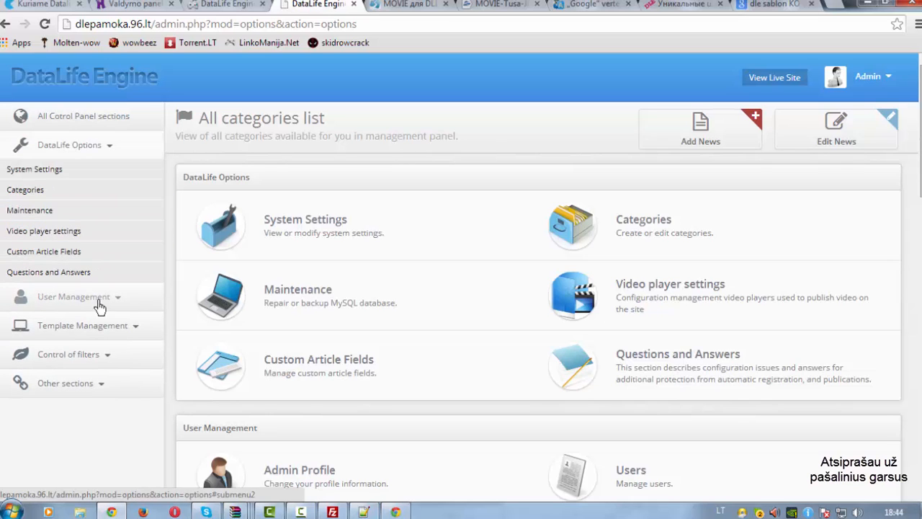
pyautogui.click(75, 144)
pyautogui.click(86, 119)
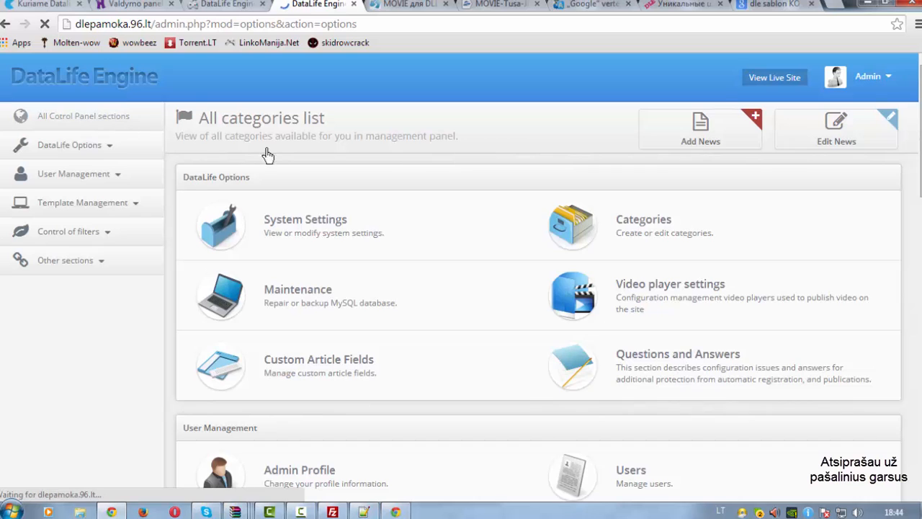
pyautogui.click(742, 132)
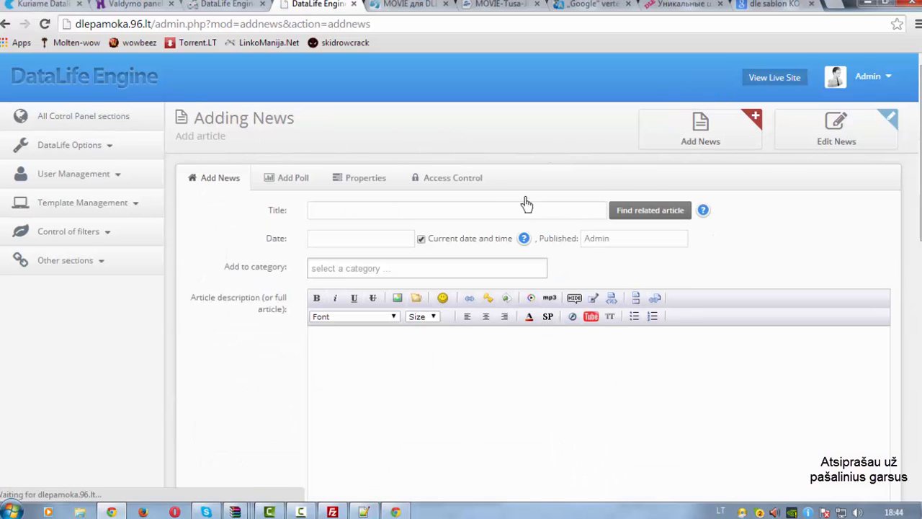
# Step: Check the Properties and Access tabs, then preview the empty article, getting the empty-title warning
pyautogui.click(364, 177)
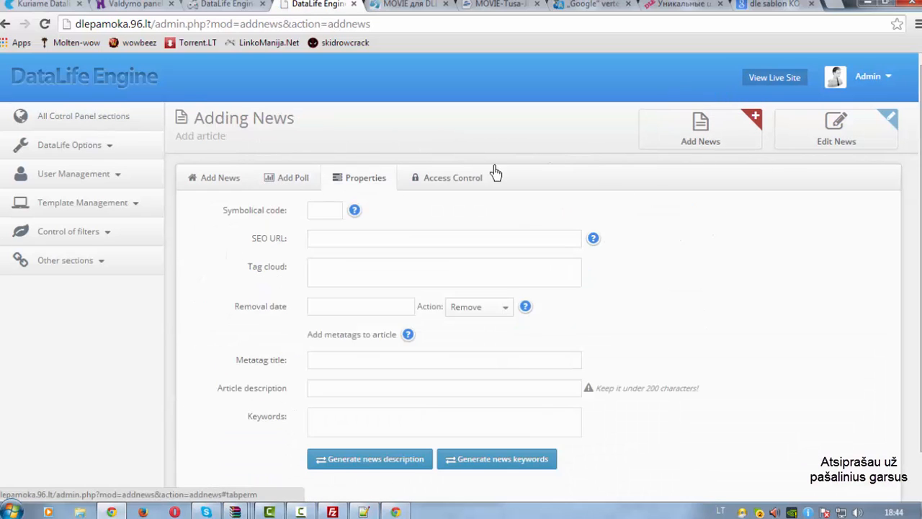
pyautogui.click(436, 181)
pyautogui.click(227, 181)
pyautogui.scroll(-1, 324, 263)
pyautogui.scroll(-8, 286, 274)
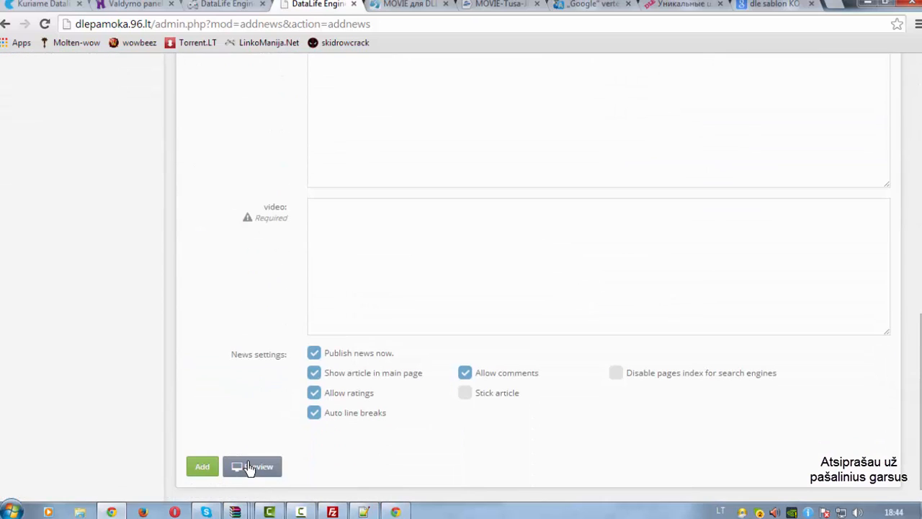
pyautogui.click(249, 467)
pyautogui.scroll(9, 310, 360)
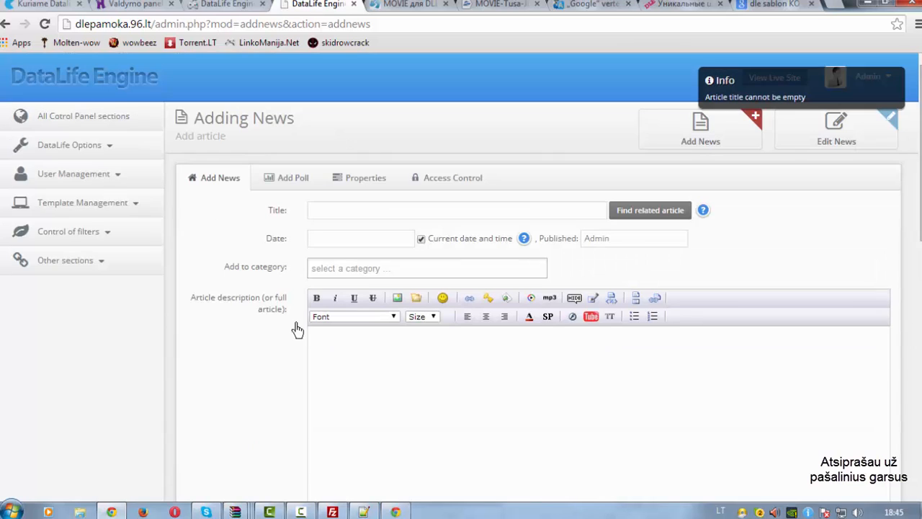
# Step: Browse the Categories, System Settings and Maintenance pages from the DataLife options menu
pyautogui.click(108, 148)
pyautogui.click(52, 193)
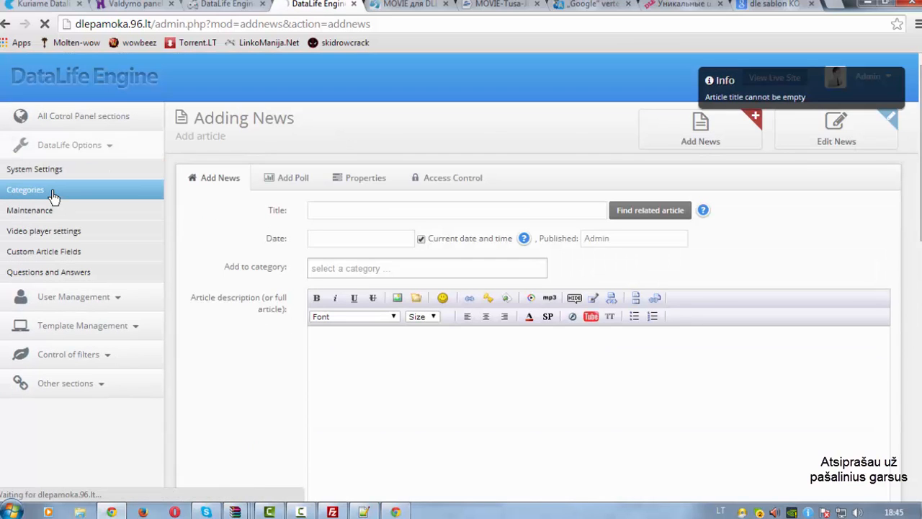
pyautogui.click(54, 174)
pyautogui.click(45, 213)
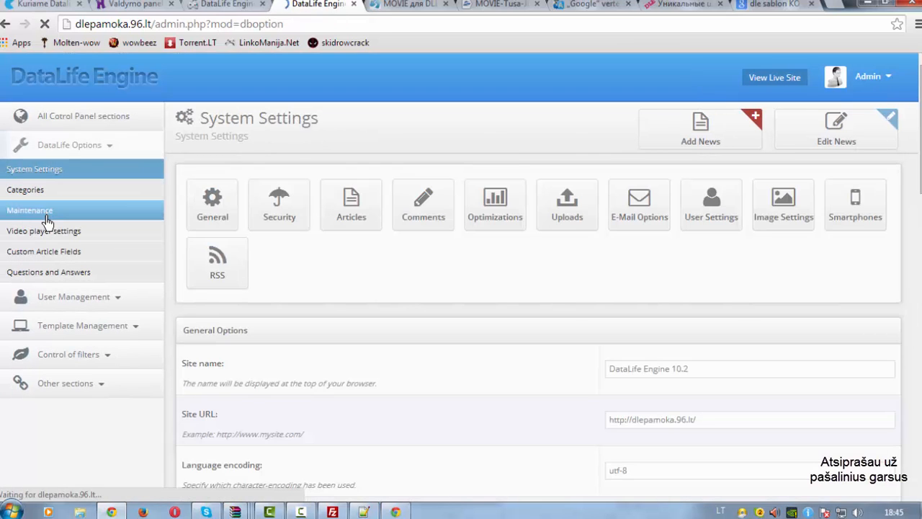
pyautogui.click(68, 190)
pyautogui.click(76, 173)
pyautogui.click(75, 177)
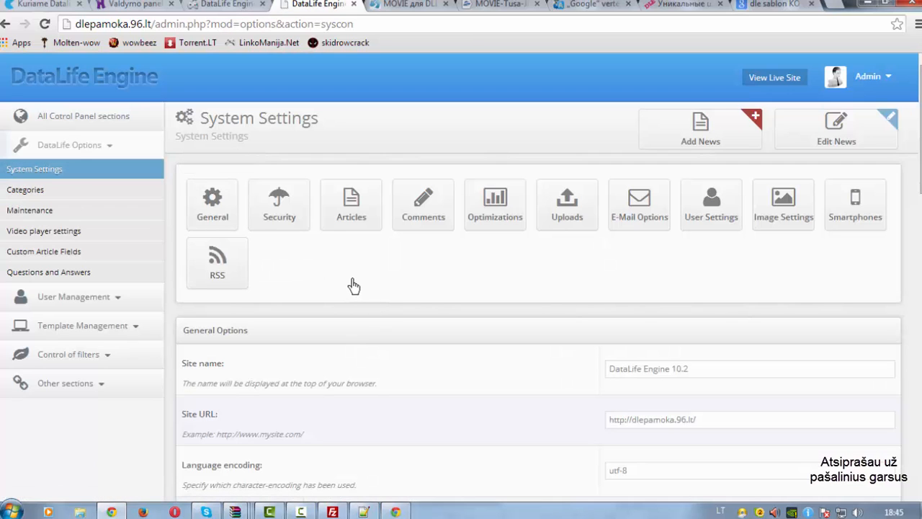
pyautogui.scroll(-3, 352, 280)
pyautogui.scroll(3, 350, 278)
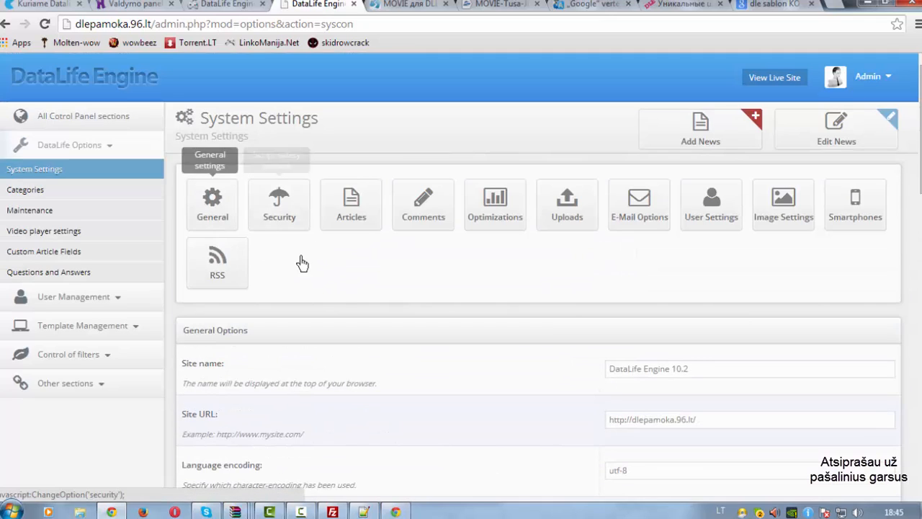
# Step: Look over the article display section of the System Settings
pyautogui.click(358, 225)
pyautogui.scroll(-1, 361, 325)
pyautogui.scroll(-1, 360, 324)
pyautogui.scroll(1, 360, 323)
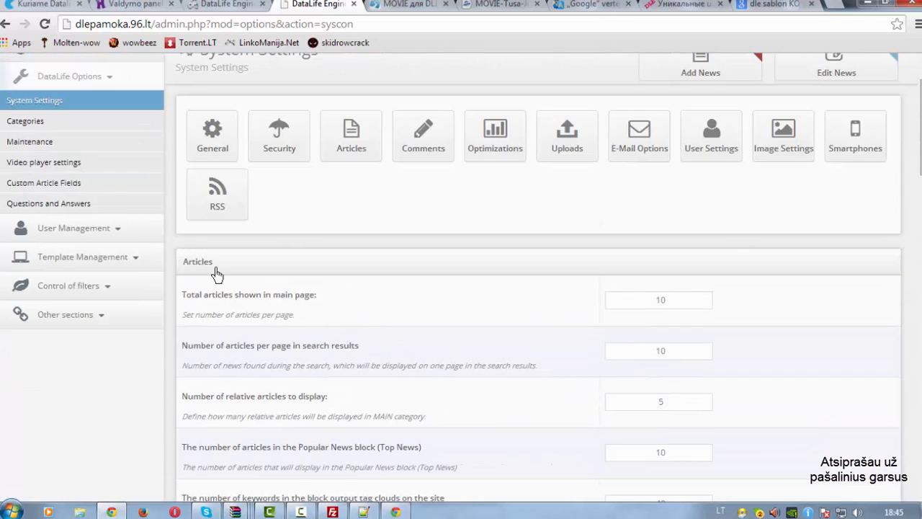
# Step: Visit Maintenance, Video player, Custom Article Fields and Q&A pages, then list the published articles
pyautogui.click(51, 123)
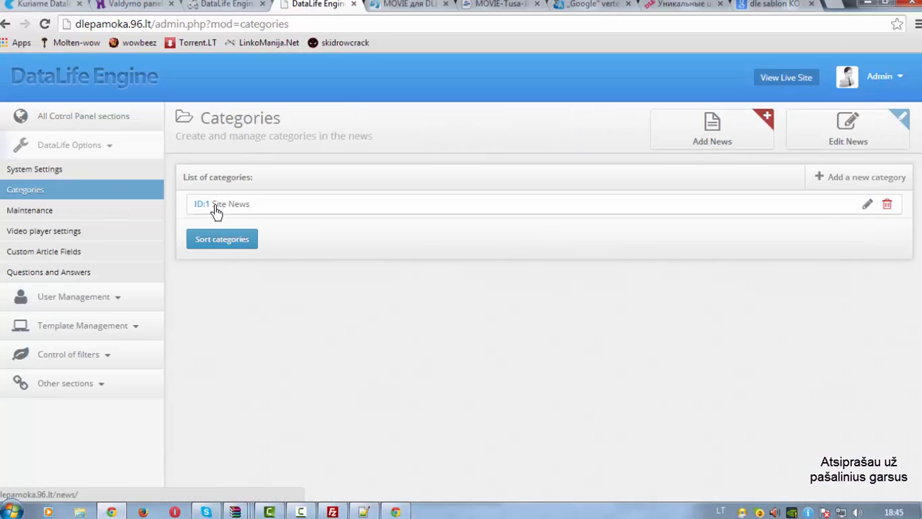
pyautogui.click(87, 217)
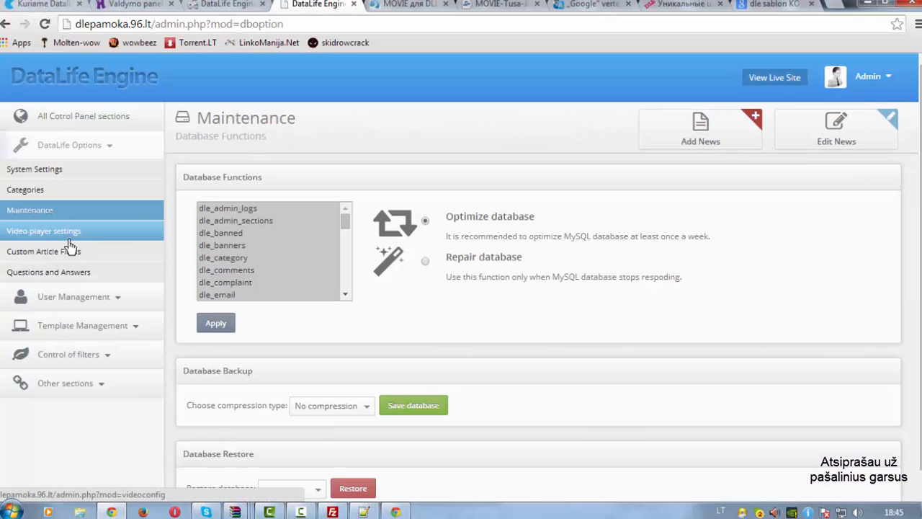
pyautogui.click(68, 232)
pyautogui.click(68, 251)
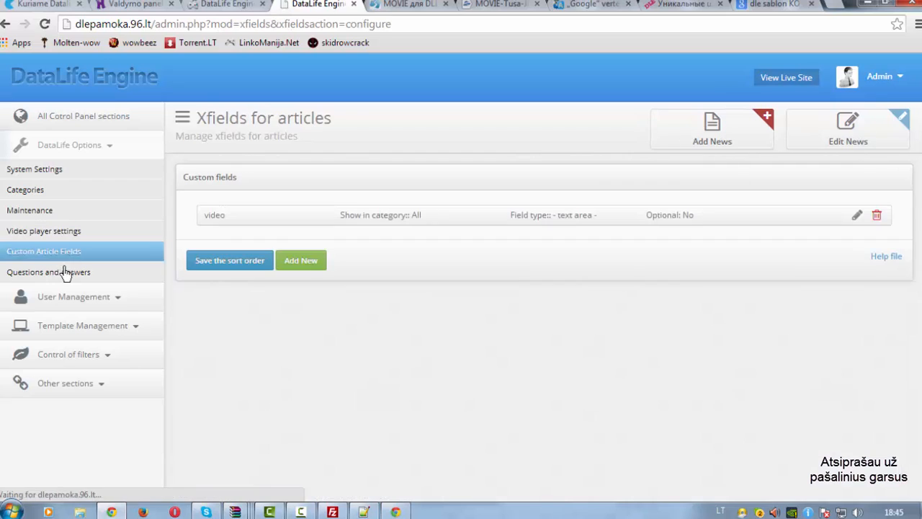
pyautogui.click(65, 272)
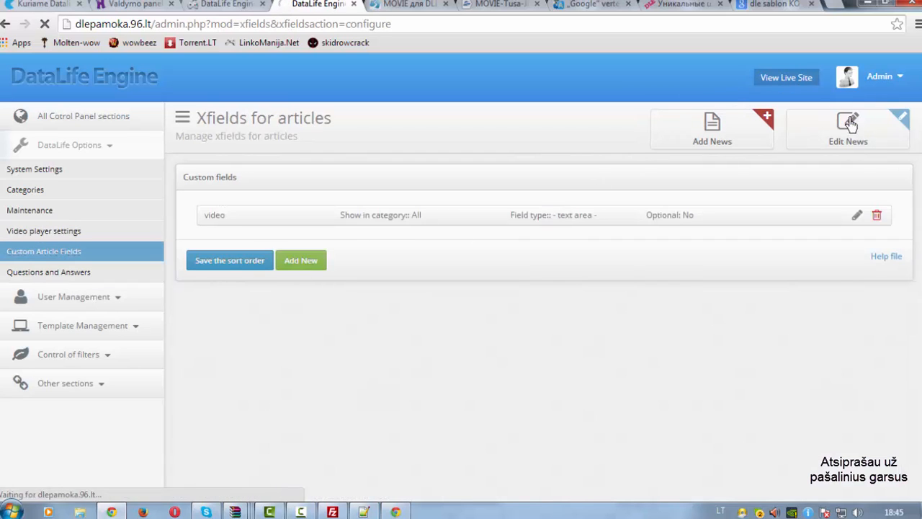
pyautogui.click(902, 133)
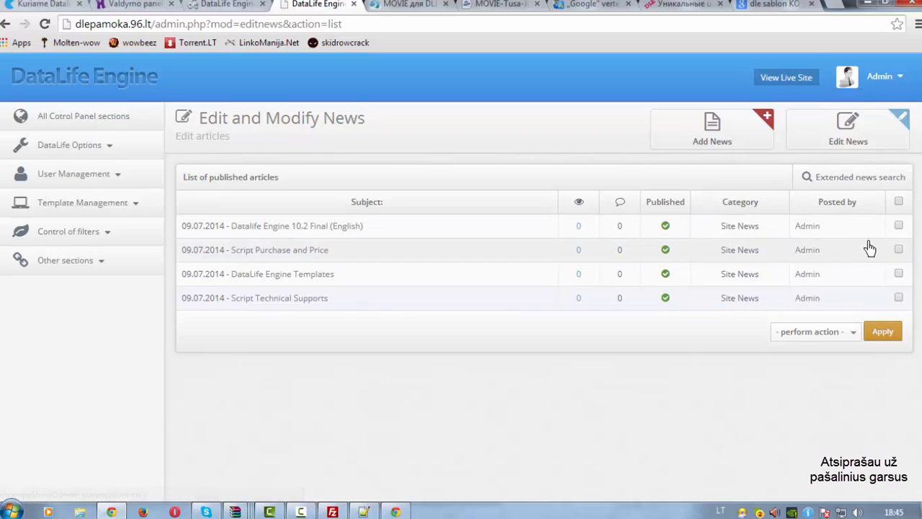
# Step: Select all articles and inspect the bulk actions without choosing one
pyautogui.click(899, 201)
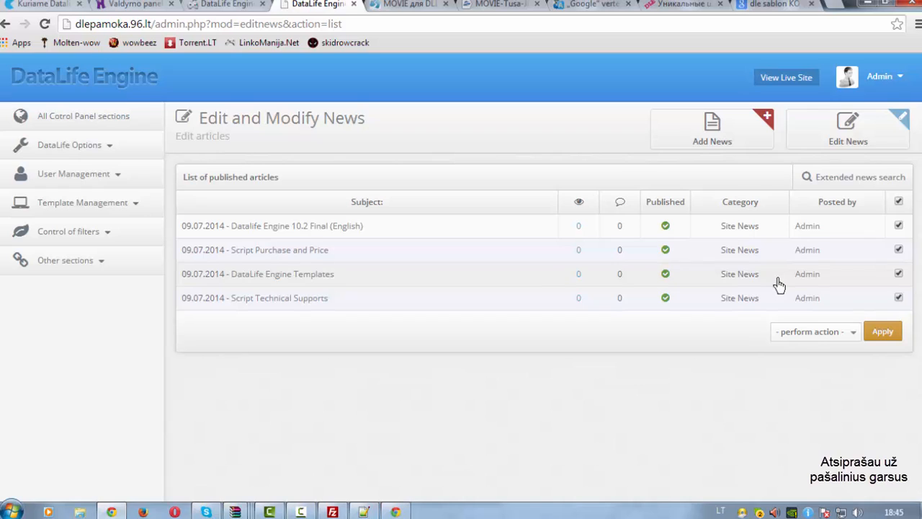
pyautogui.click(829, 336)
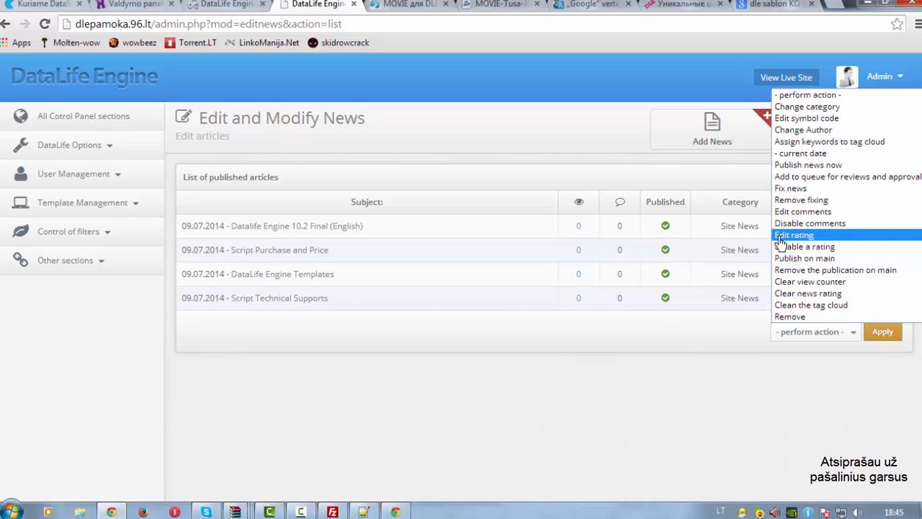
pyautogui.click(669, 305)
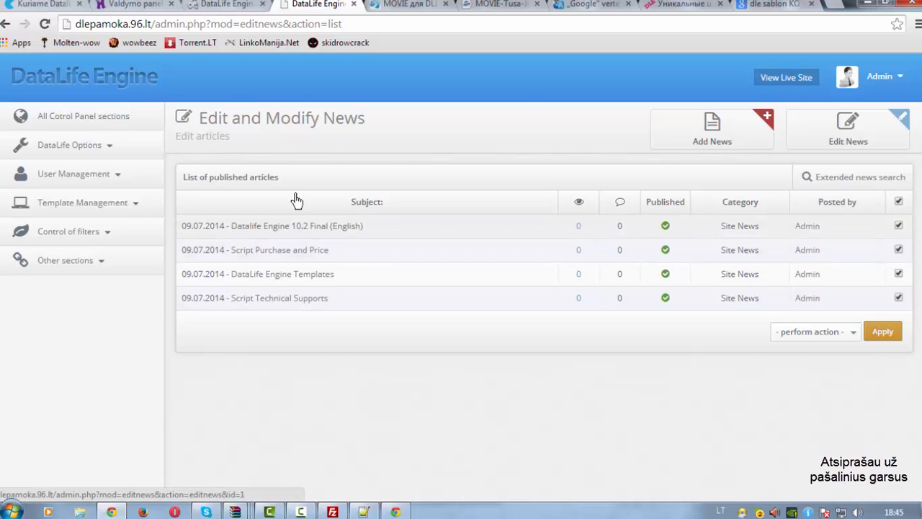
# Step: Glance at the live site's front page, then open 'Datalife Engine 10.2 Final (English)' for editing
pyautogui.click(191, 5)
pyautogui.scroll(-10, 226, 257)
pyautogui.scroll(4, 240, 204)
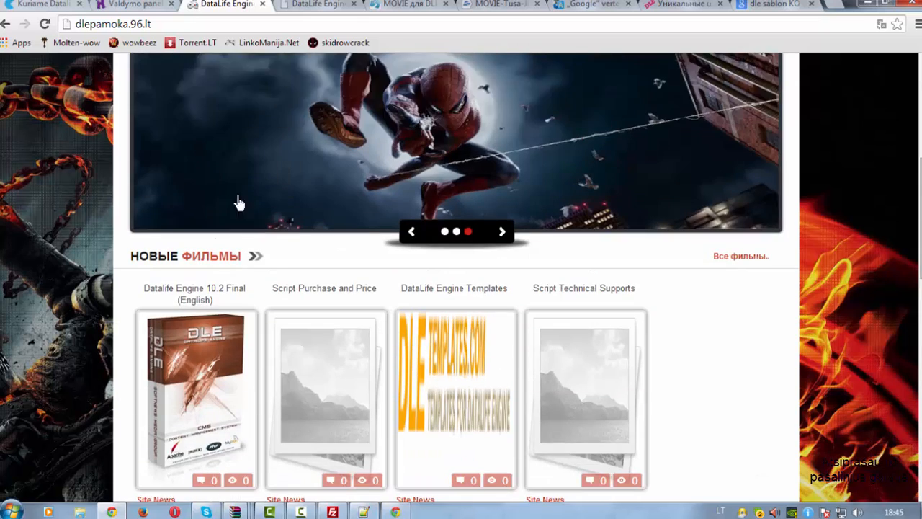
pyautogui.scroll(-2, 240, 203)
pyautogui.hotkey('ctrl', 'Tab')
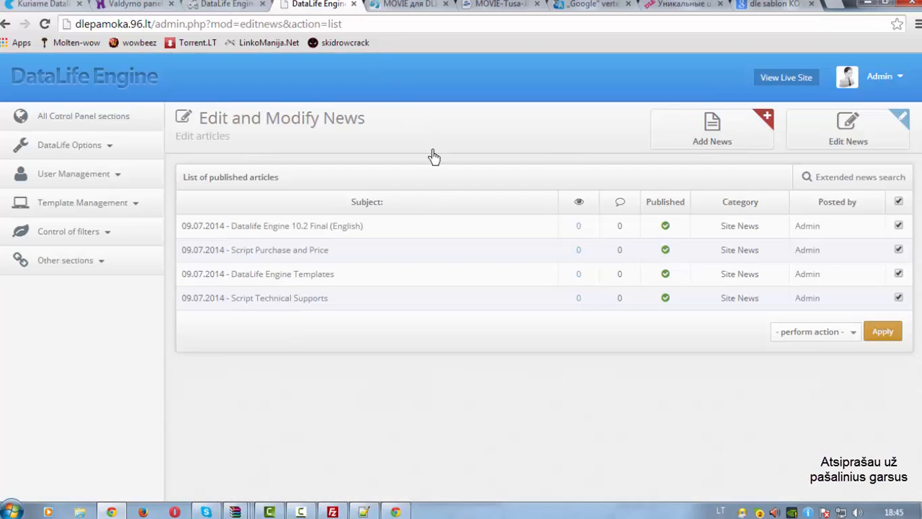
pyautogui.click(331, 226)
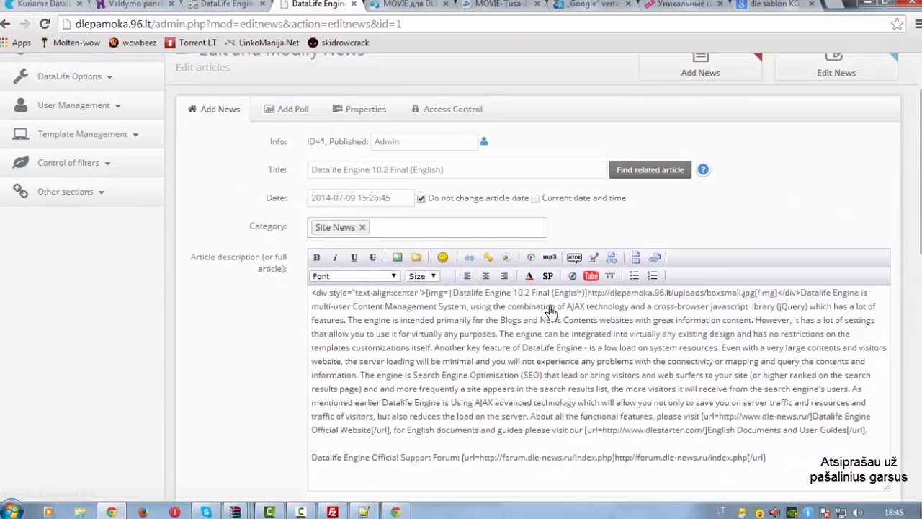
# Step: Delete the sample description paragraph and the leftover forum link line from the article text
pyautogui.scroll(-1, 550, 314)
pyautogui.tripleClick(491, 357)
pyautogui.press('BackSpace')
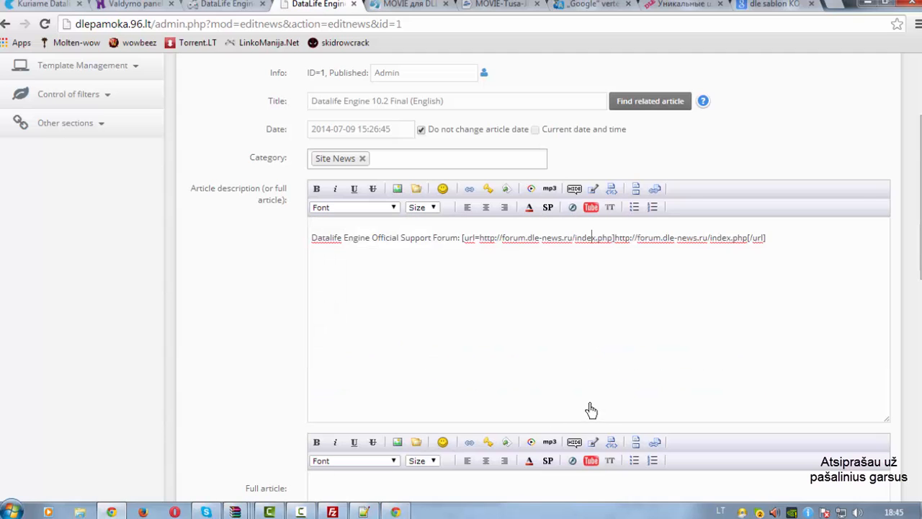
pyautogui.moveTo(831, 276); pyautogui.dragTo(274, 189)
pyautogui.press('BackSpace')
pyautogui.scroll(-3, 455, 337)
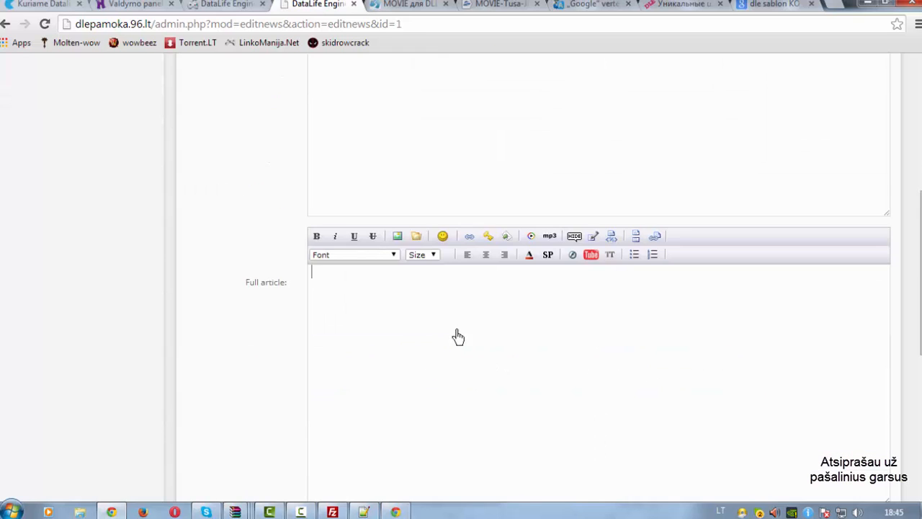
pyautogui.scroll(-5, 459, 336)
pyautogui.scroll(10, 389, 323)
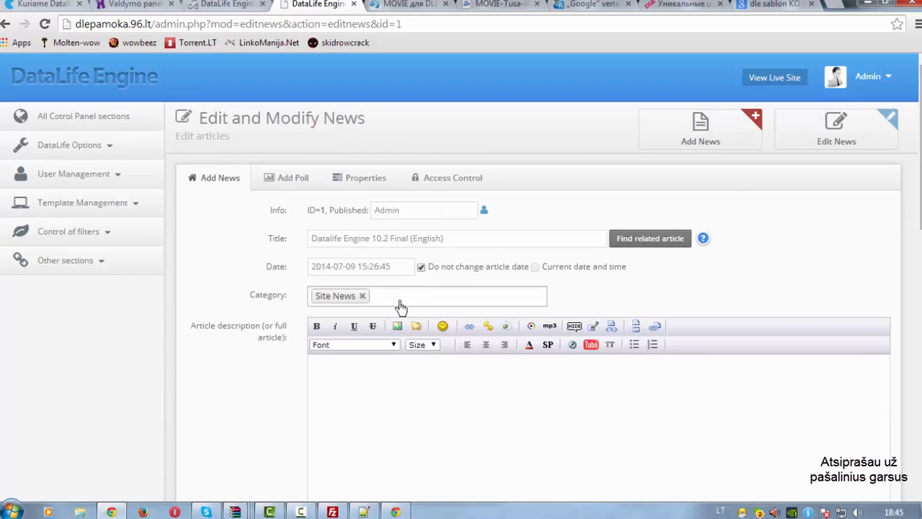
# Step: Set the article date to the current time and review the Poll, Properties and Access tabs
pyautogui.click(535, 267)
pyautogui.click(461, 240)
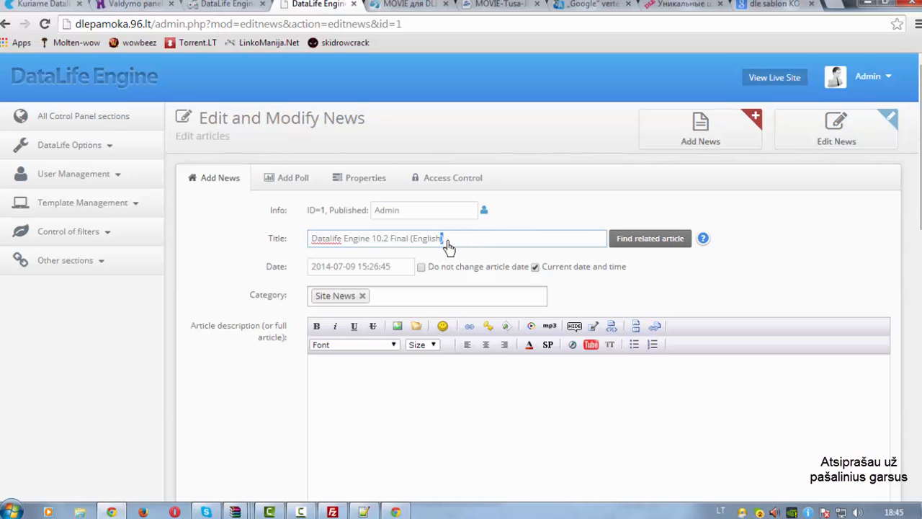
pyautogui.click(291, 180)
pyautogui.click(364, 180)
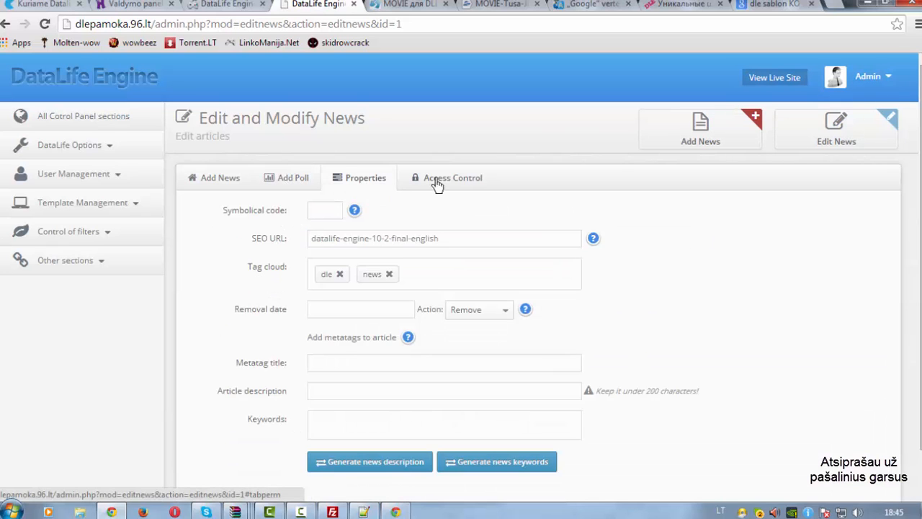
pyautogui.click(436, 182)
pyautogui.click(374, 182)
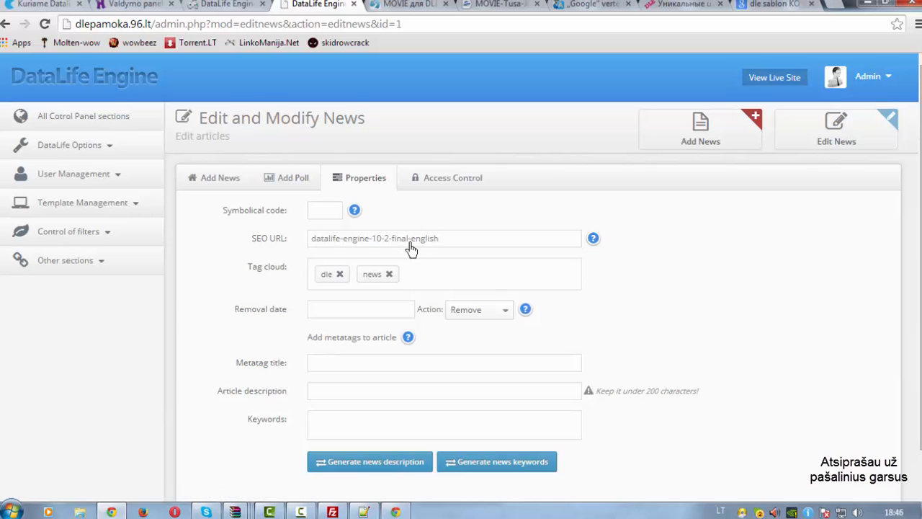
# Step: Copy the SEO URL and try it as a web address in a temporary tab
pyautogui.click(467, 241)
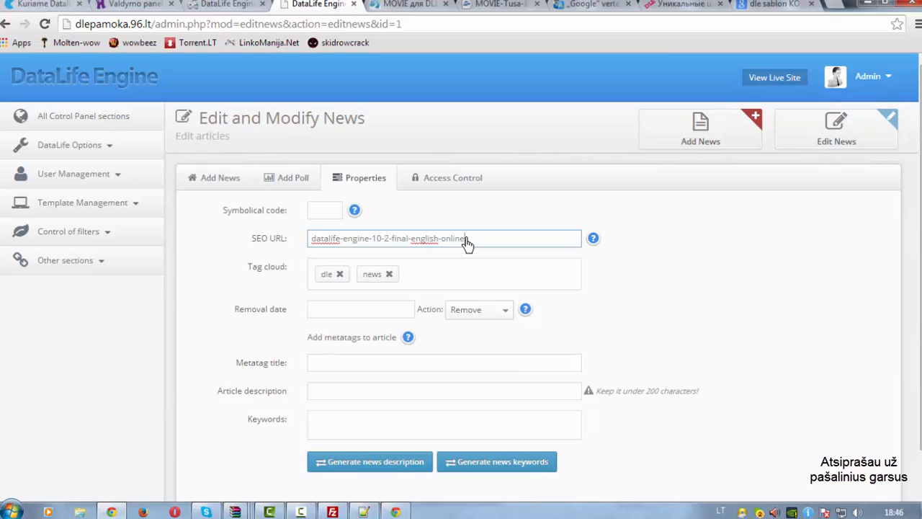
pyautogui.hotkey('ctrl', 'a')
pyautogui.hotkey('ctrl', 'c')
pyautogui.hotkey('ctrl', 't')
pyautogui.hotkey('ctrl', 'v')
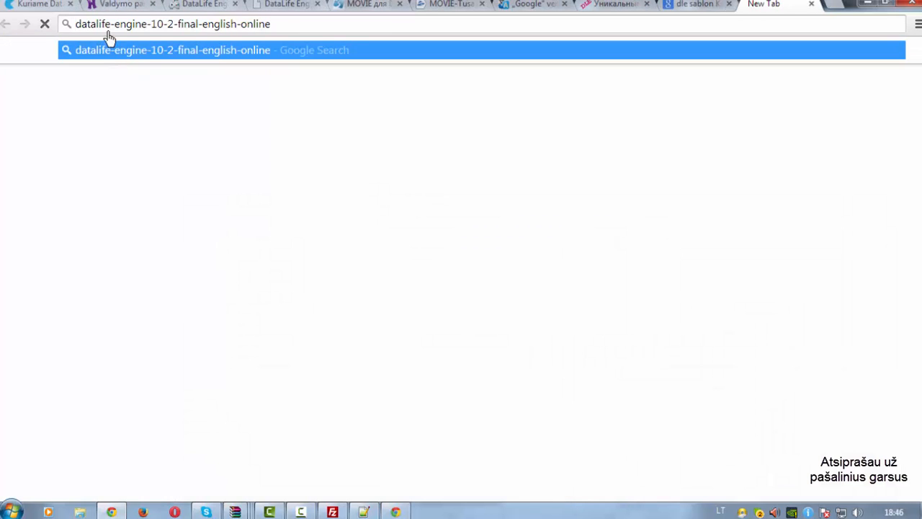
pyautogui.hotkey('ctrl', 'w')
# Step: Trim the '-online' ending from the SEO URL and test the shortened address
pyautogui.click(471, 245)
pyautogui.moveTo(471, 245); pyautogui.dragTo(436, 249)
pyautogui.press('BackSpace')
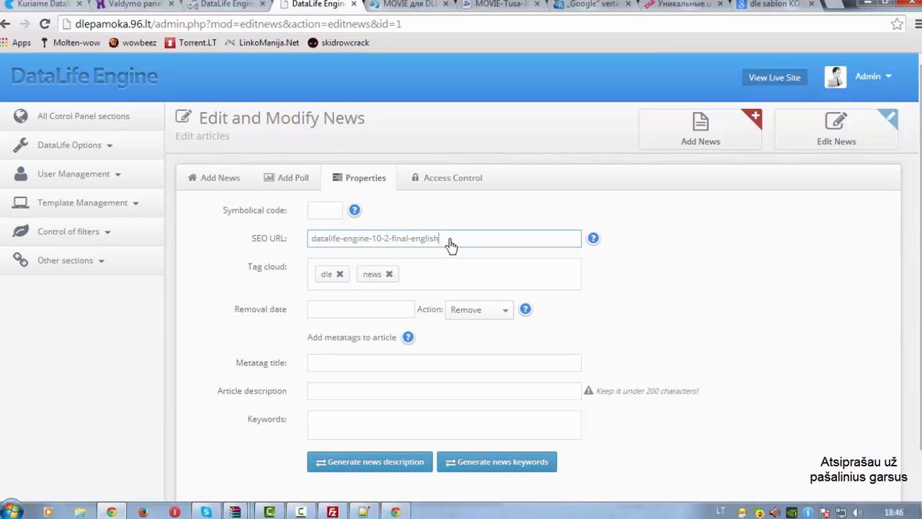
pyautogui.hotkey('ctrl', 'a')
pyautogui.hotkey('ctrl', 'c')
pyautogui.hotkey('ctrl', 't')
pyautogui.hotkey('ctrl', 'v')
pyautogui.hotkey('ctrl', 'w')
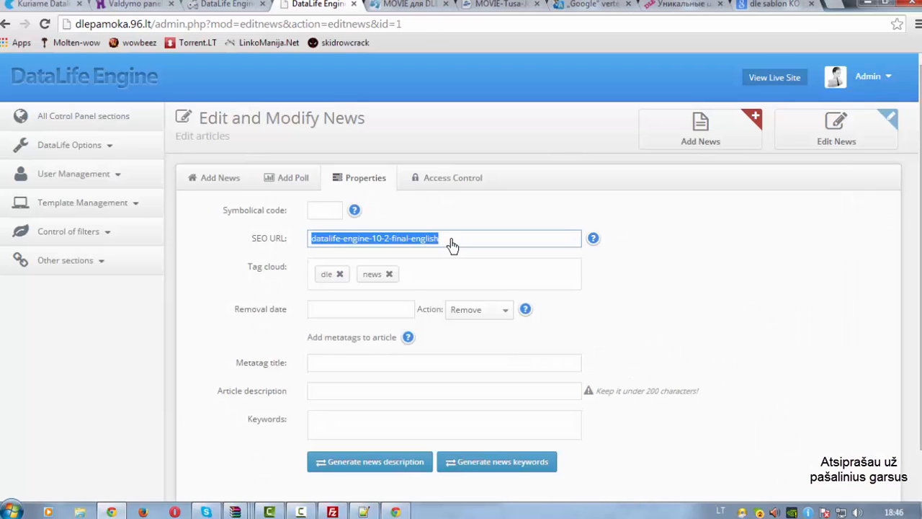
# Step: Clear the SEO URL, remove the news and dle tags, and return to the article list
pyautogui.press('BackSpace')
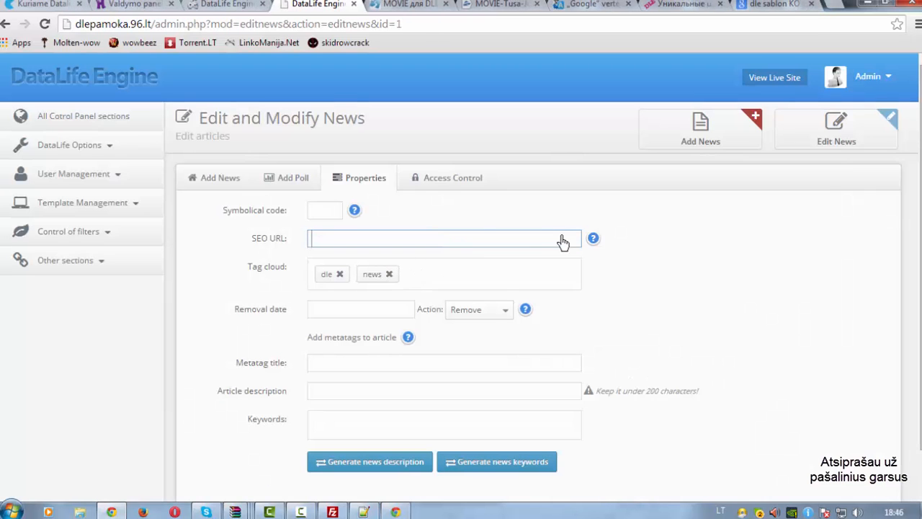
pyautogui.click(389, 274)
pyautogui.click(339, 273)
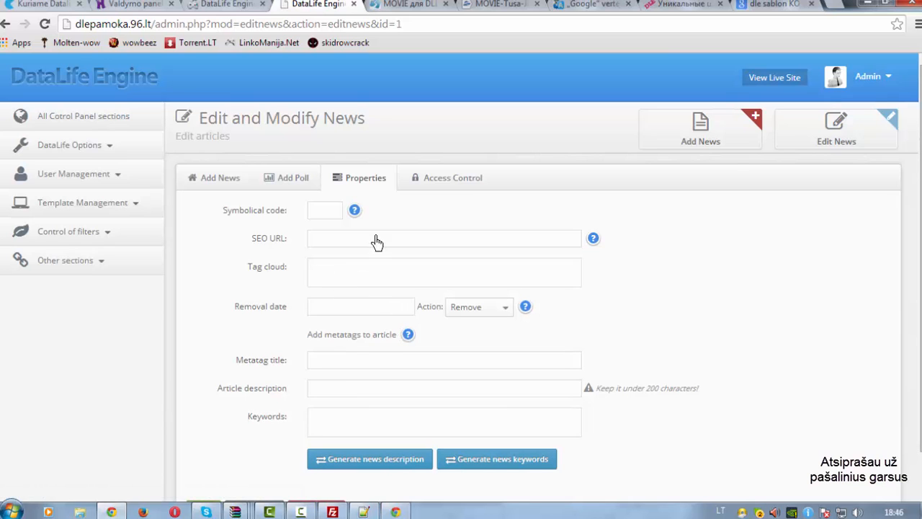
pyautogui.click(832, 116)
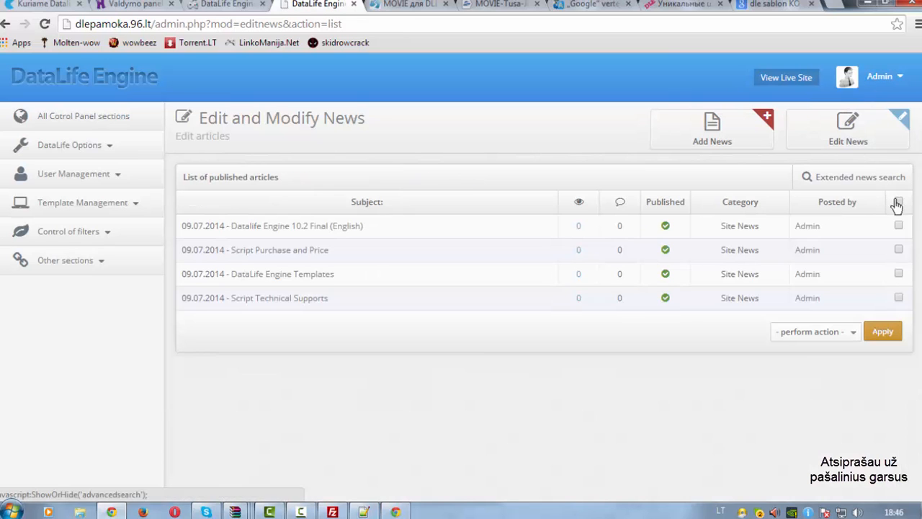
# Step: Delete all four published articles with the Remove bulk action and confirm
pyautogui.click(896, 203)
pyautogui.click(826, 335)
pyautogui.click(790, 317)
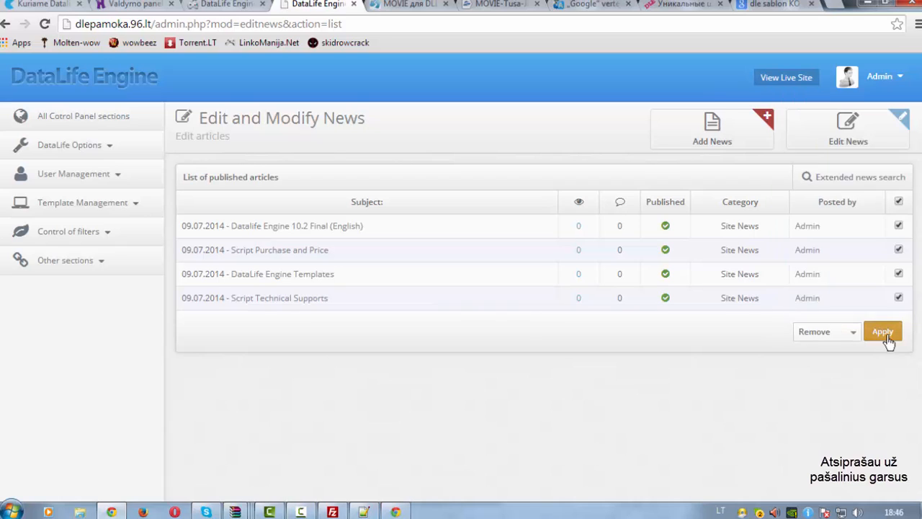
pyautogui.click(886, 333)
pyautogui.click(526, 248)
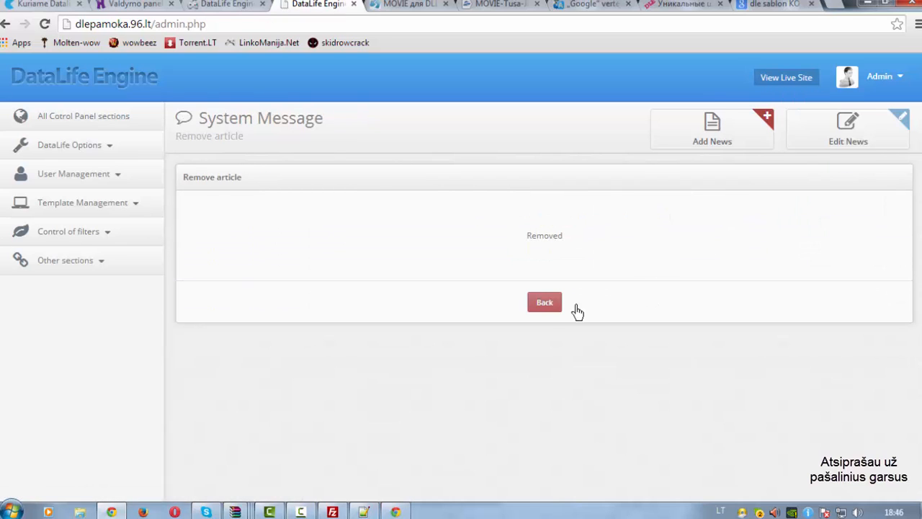
pyautogui.click(553, 303)
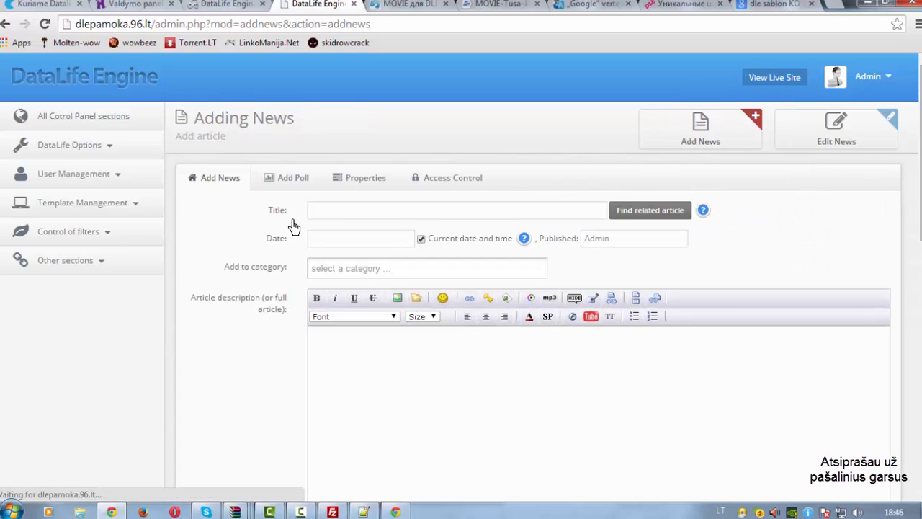
# Step: File the new article under Site News and glance at its Properties and Poll tabs
pyautogui.click(352, 270)
pyautogui.click(339, 289)
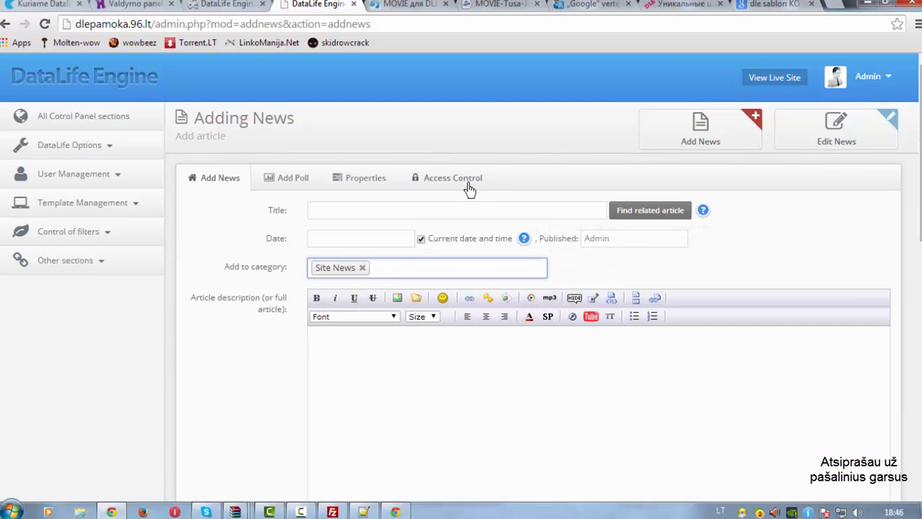
pyautogui.click(363, 180)
pyautogui.click(295, 186)
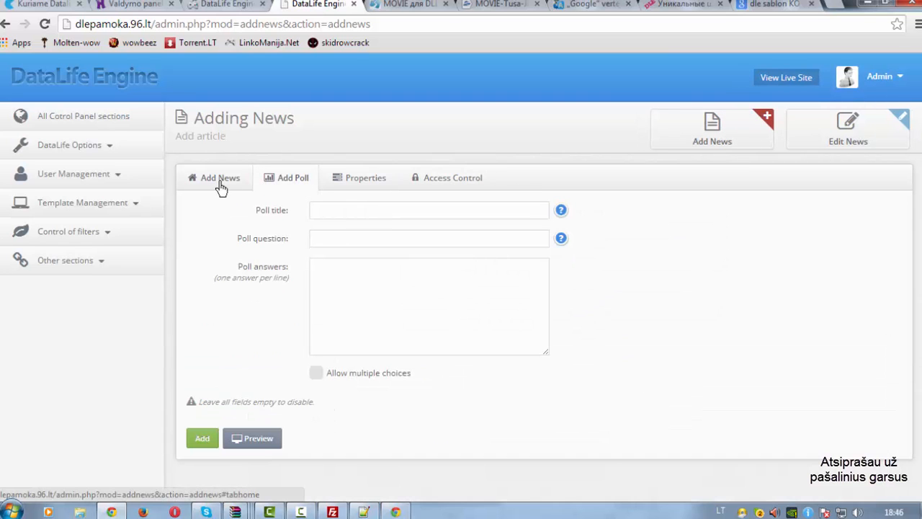
pyautogui.click(216, 184)
pyautogui.scroll(-1, 365, 245)
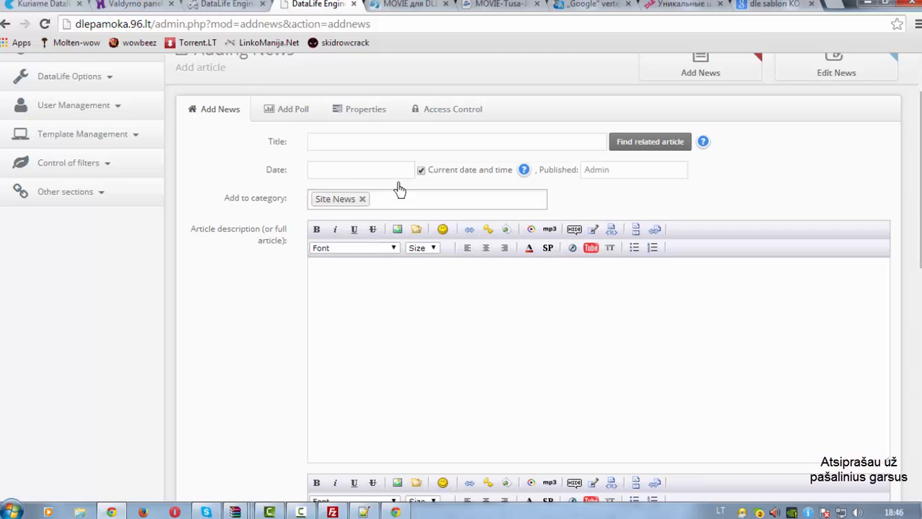
pyautogui.click(434, 5)
# Step: View the MOVIE-Tusa-Juice-102.rar Yandex.Disk page, then open a new browser tab
pyautogui.click(486, 5)
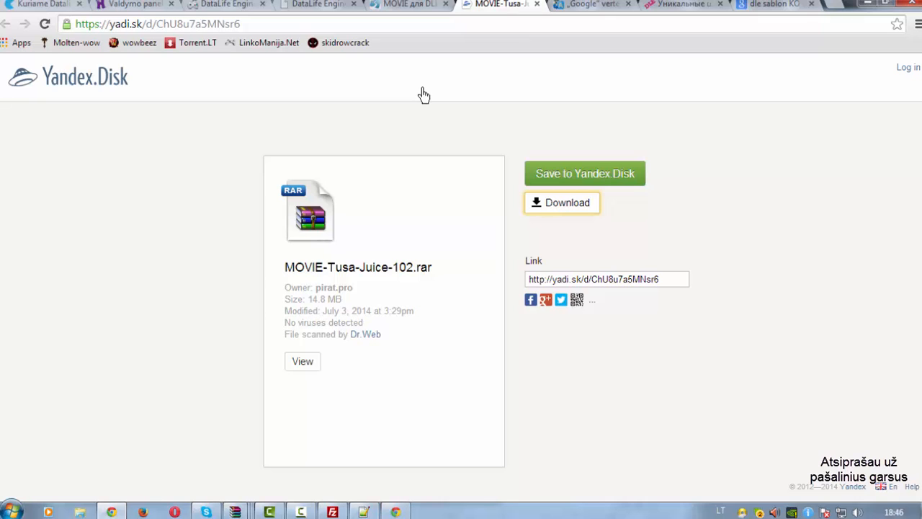
pyautogui.hotkey('ctrl', 't')
# Step: Search Google for vk, open VKontakte and play 'Galutinis tikslas' from My Videos
pyautogui.write('vk')
pyautogui.press('Return')
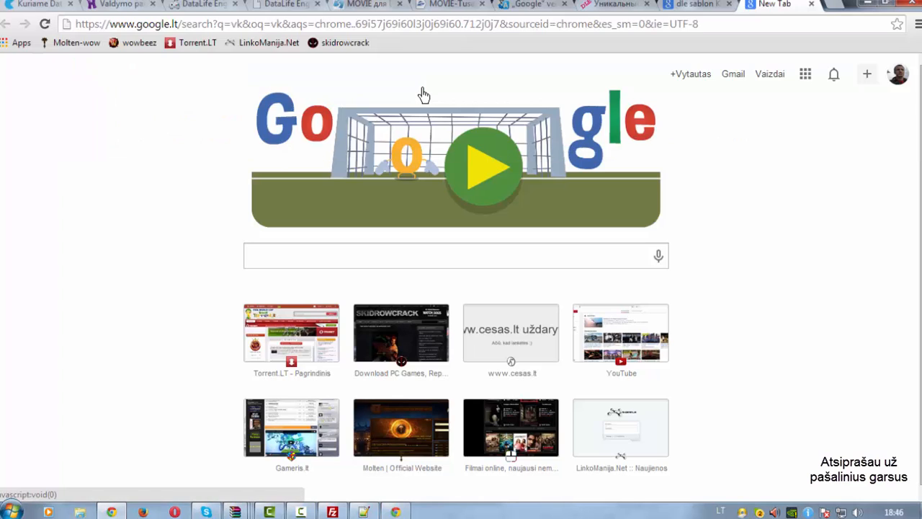
pyautogui.click(139, 182)
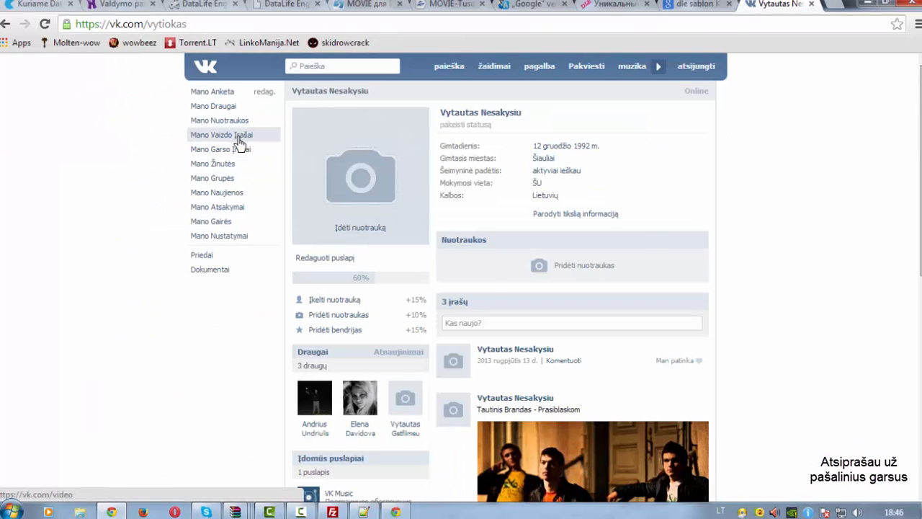
pyautogui.click(238, 139)
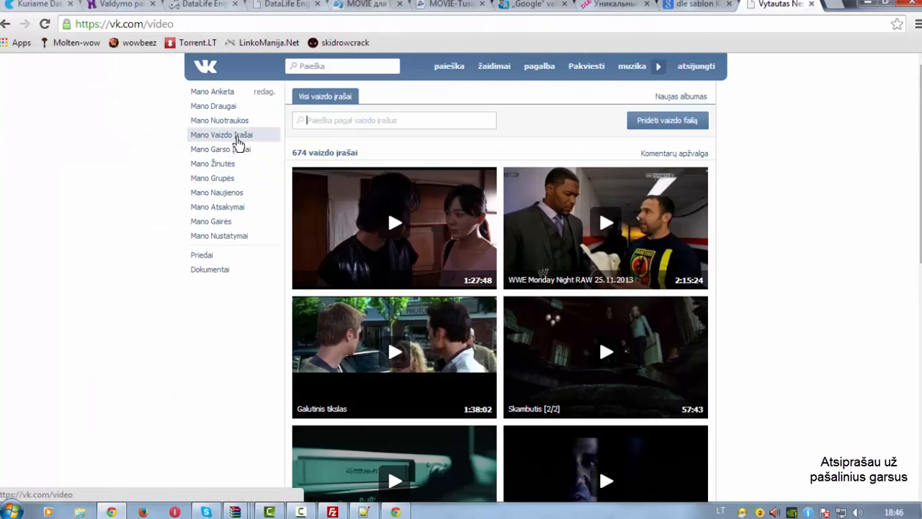
pyautogui.scroll(-3, 417, 242)
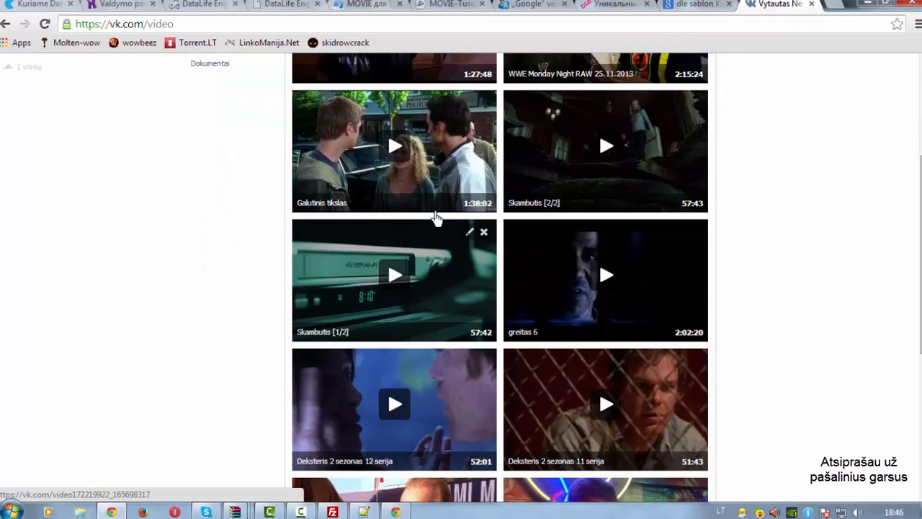
pyautogui.click(381, 156)
# Step: Copy the video's embed code and return to the DataLife Engine article form
pyautogui.rightClick(427, 226)
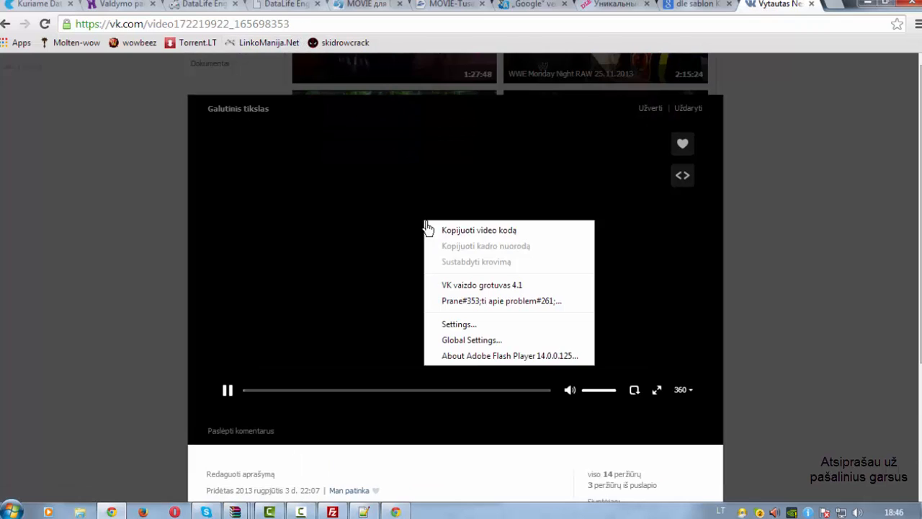
pyautogui.click(455, 231)
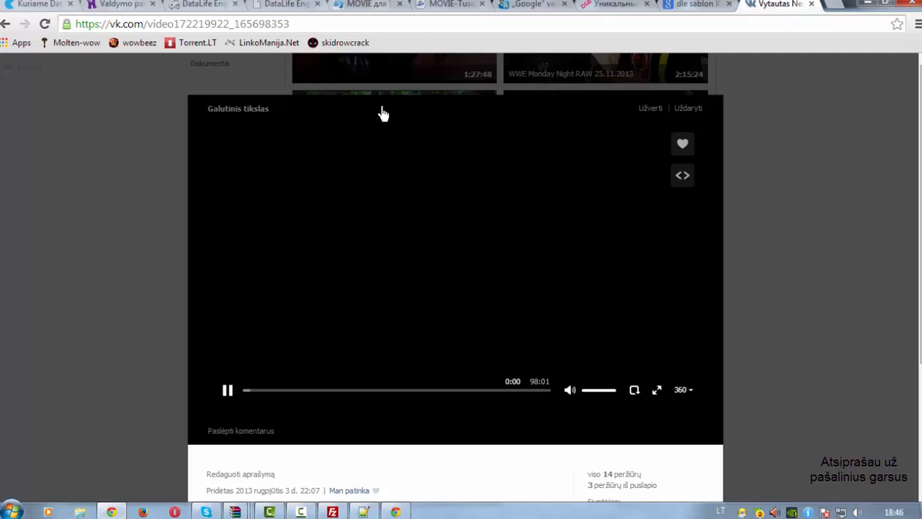
pyautogui.click(267, 4)
pyautogui.scroll(-8, 380, 276)
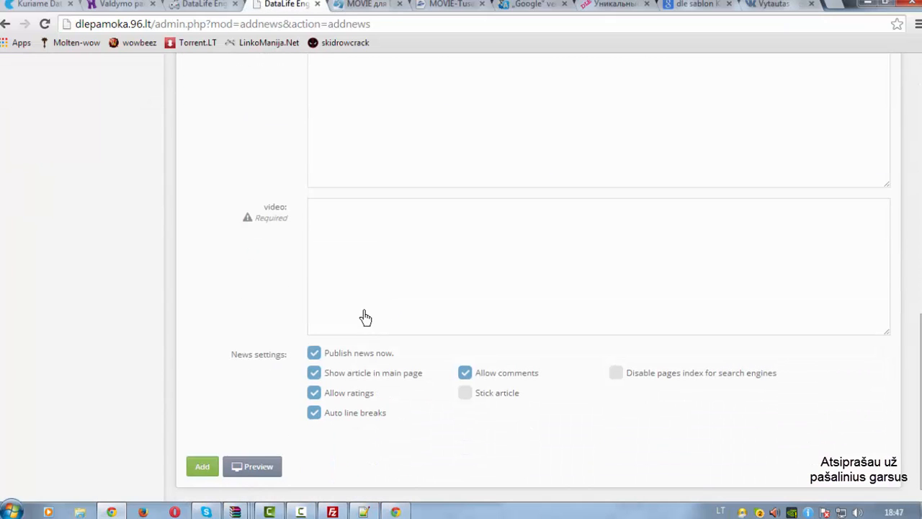
# Step: Paste the VK embed code into the video field, then pause the VK video
pyautogui.click(372, 310)
pyautogui.write('<iframe src="https://vk.com/video_ext.php?oid=172219922&id=165698353&hash=4e1b77aa34245749&hd=1" width="607" height="360" frameborder="0"></iframe>')
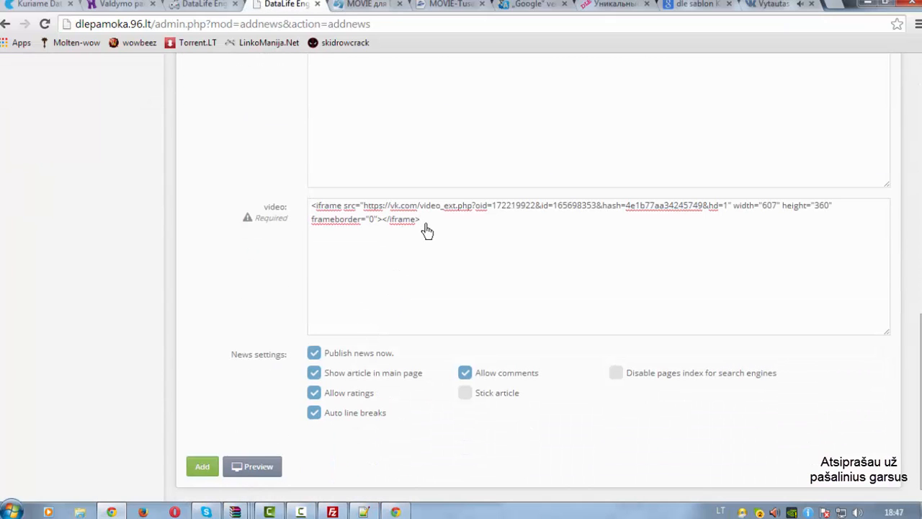
pyautogui.click(371, 4)
pyautogui.click(765, 5)
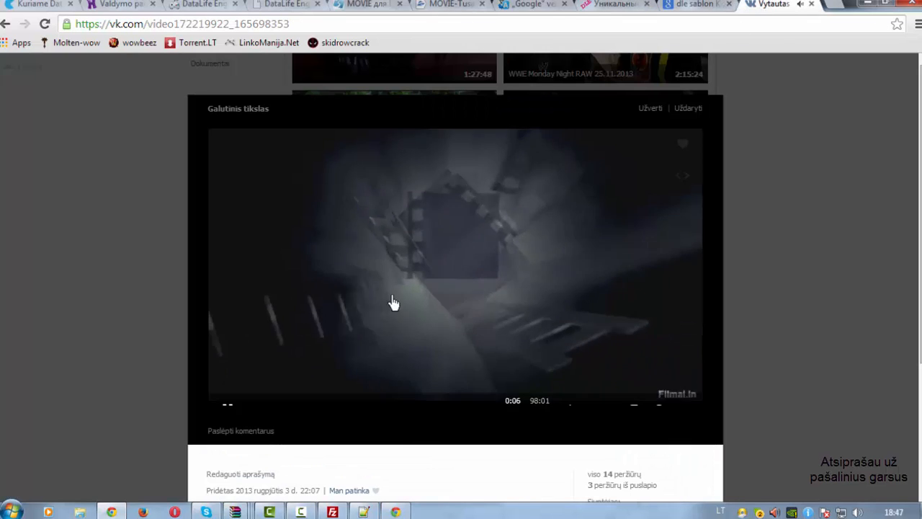
pyautogui.click(227, 391)
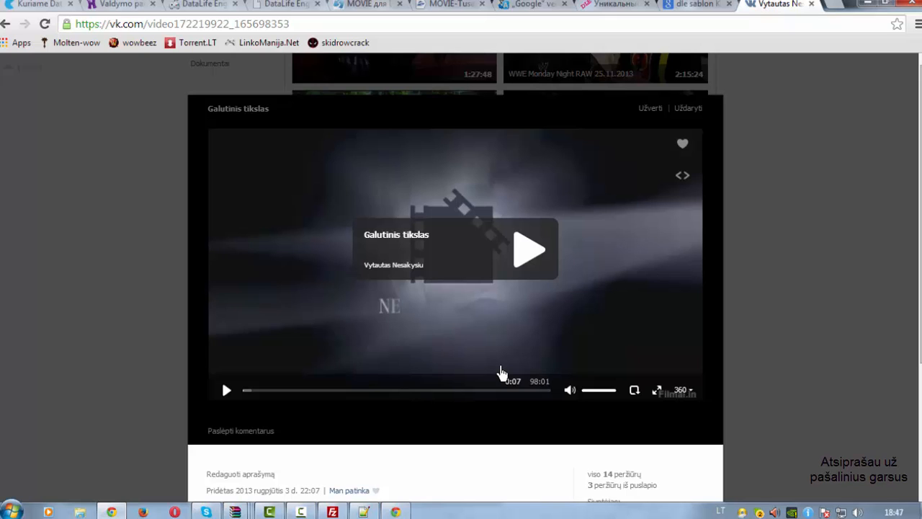
# Step: Review the template, Yandex.Disk and Google Translate tabs and close the MOVIE template page
pyautogui.click(729, 6)
pyautogui.click(629, 6)
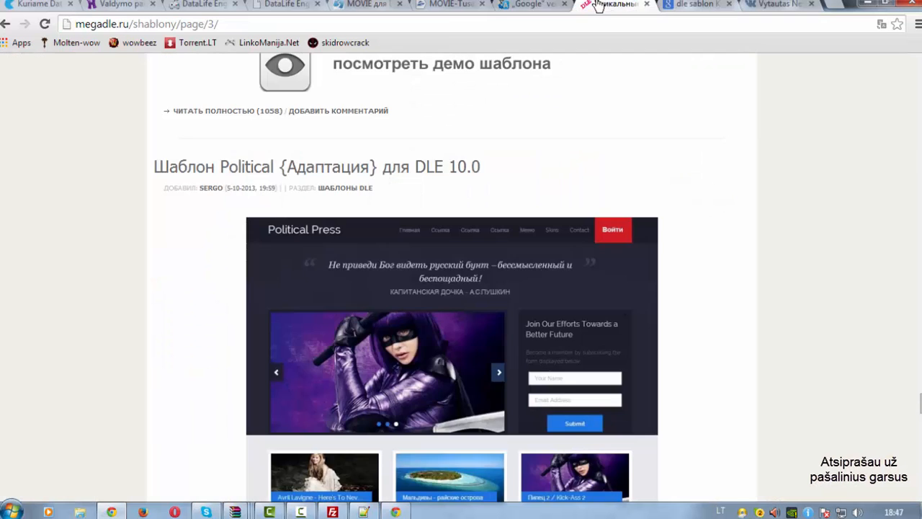
pyautogui.click(491, 6)
pyautogui.click(542, 6)
pyautogui.click(402, 6)
pyautogui.click(291, 6)
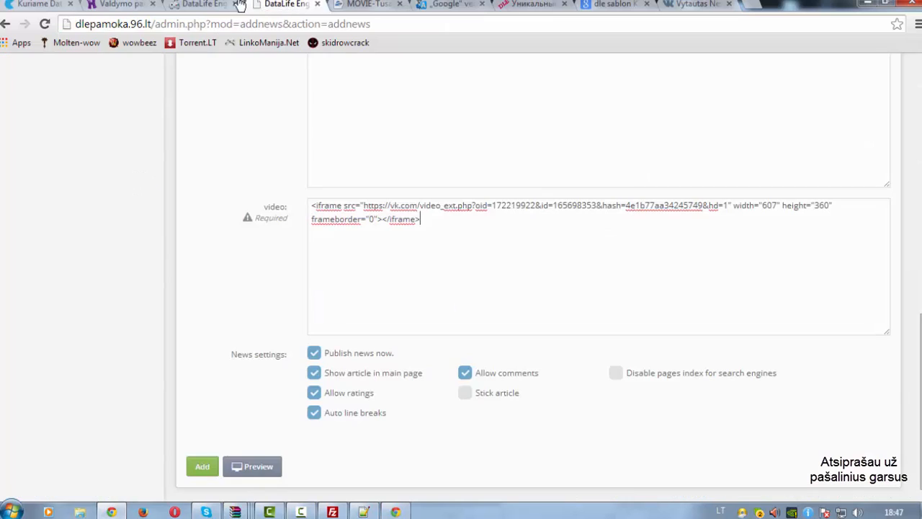
pyautogui.scroll(10, 316, 166)
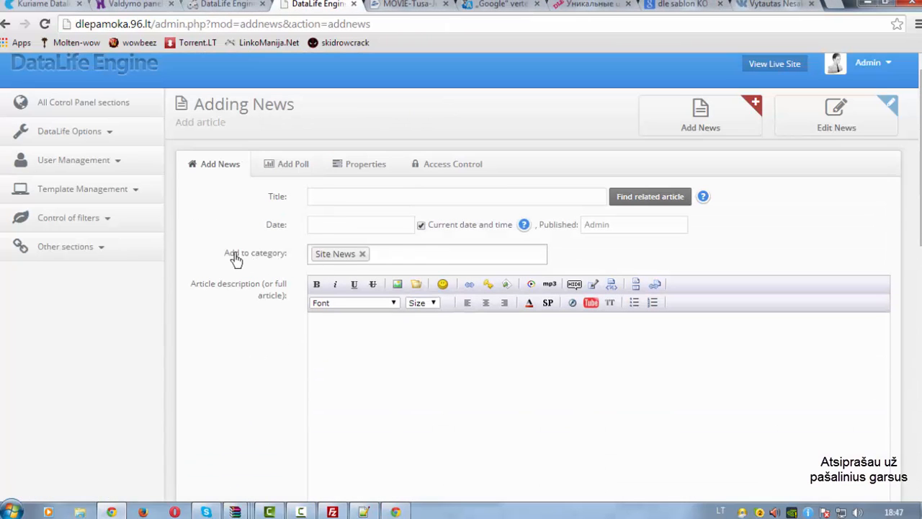
# Step: Enter 'Galutinis tikslas' as the article title
pyautogui.click(406, 257)
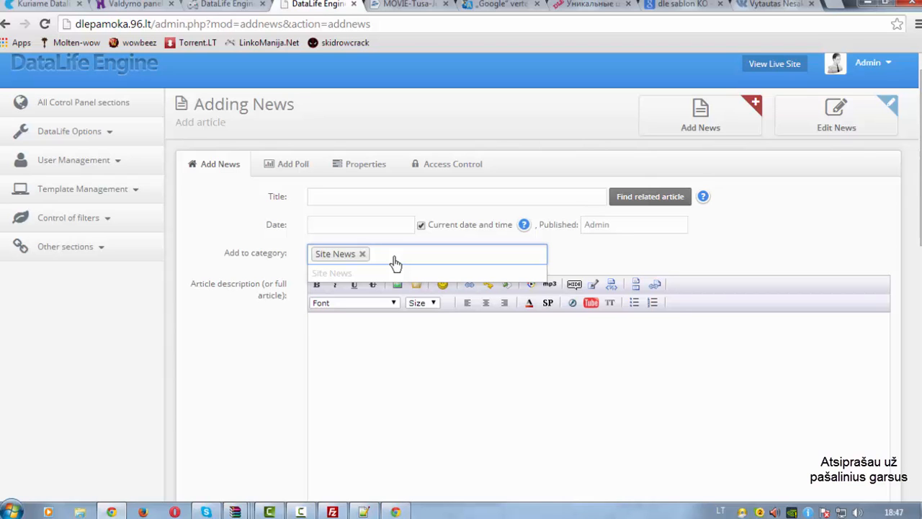
pyautogui.click(772, 4)
pyautogui.click(290, 5)
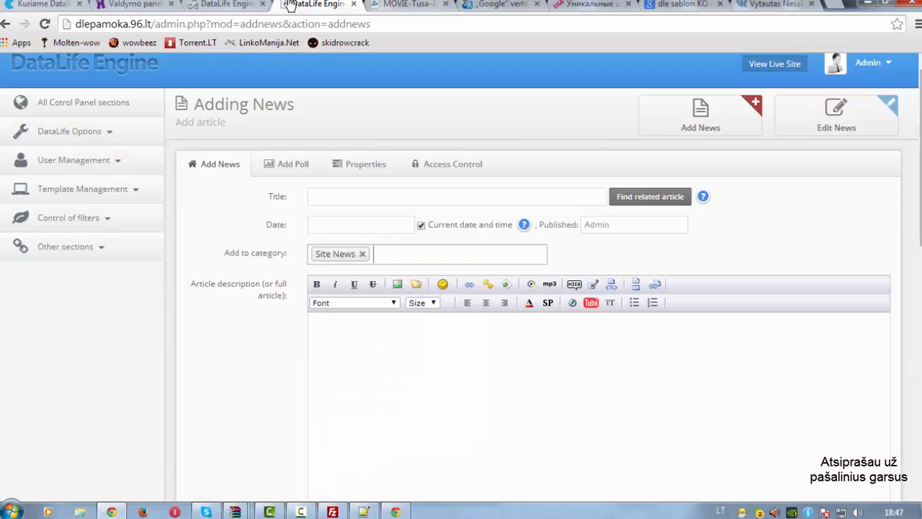
pyautogui.click(326, 199)
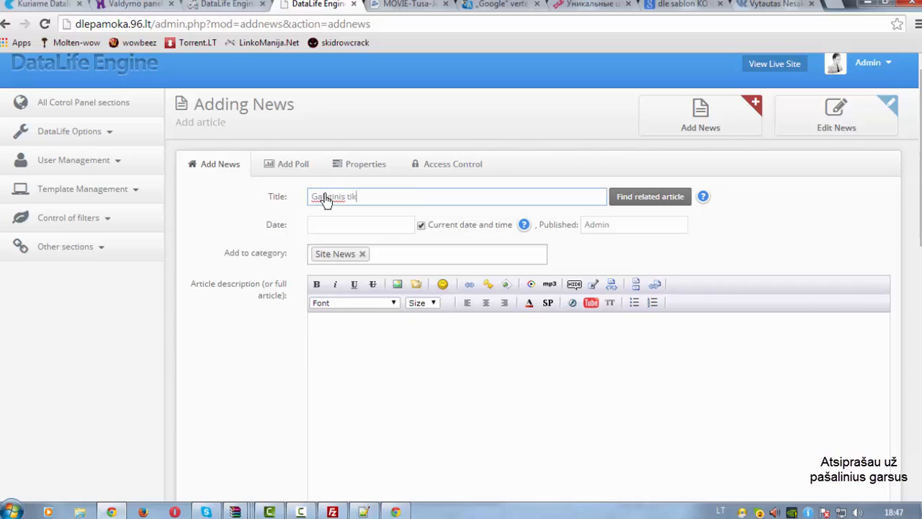
pyautogui.press('Tab')
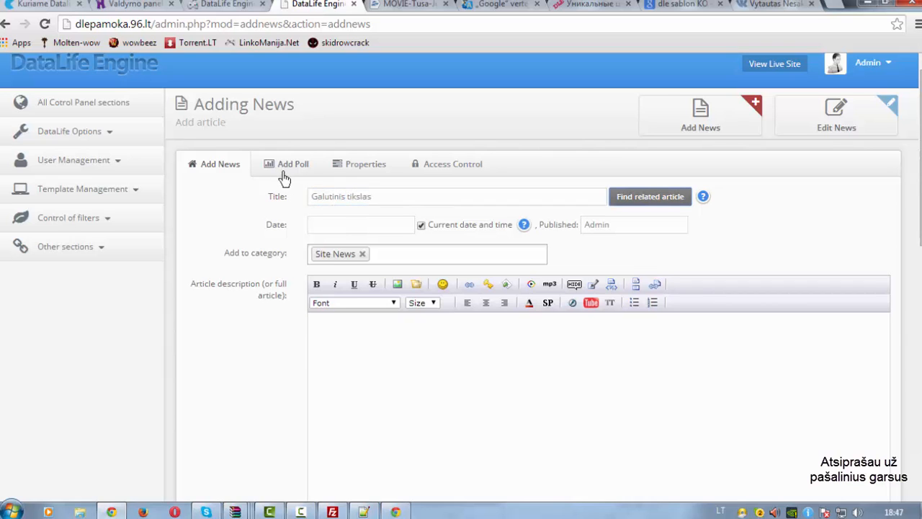
pyautogui.scroll(-2, 336, 245)
# Step: Search Google for 'Galutinis tikslas' in a new tab and open the Obuolys.lt film page
pyautogui.click(346, 272)
pyautogui.hotkey('ctrl', 't')
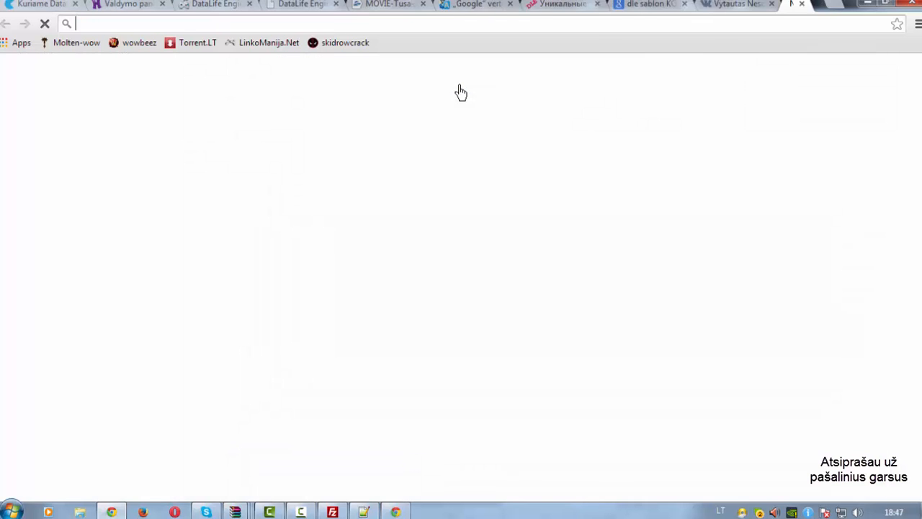
pyautogui.write('Galutinis tikslas')
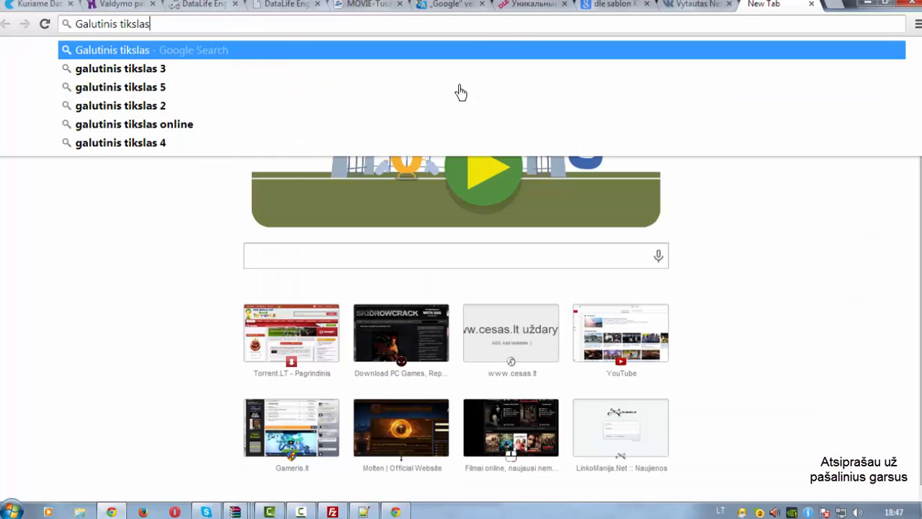
pyautogui.press('Return')
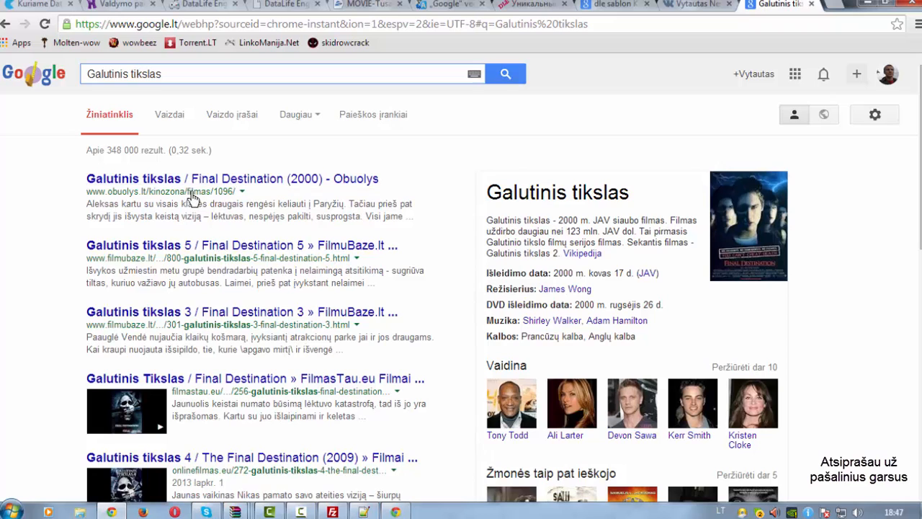
pyautogui.click(195, 183)
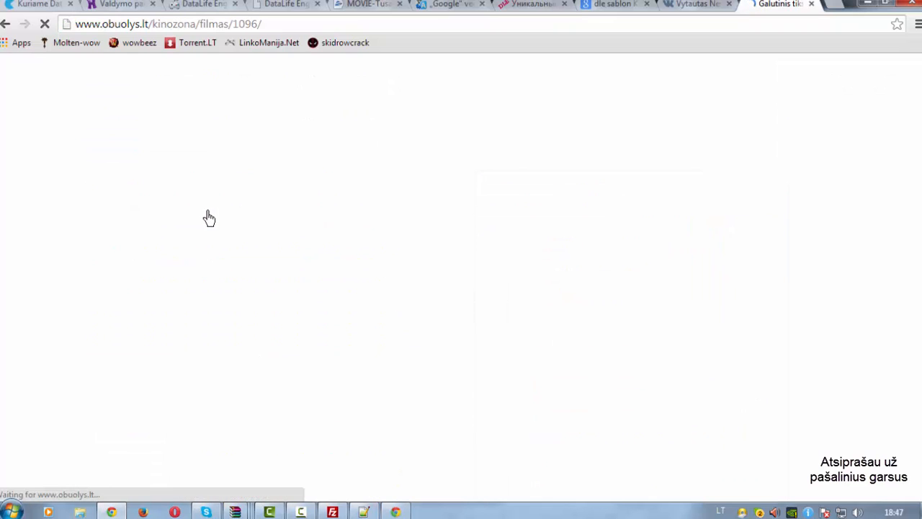
# Step: Copy the image URL of the Final Destination poster
pyautogui.scroll(-1, 215, 220)
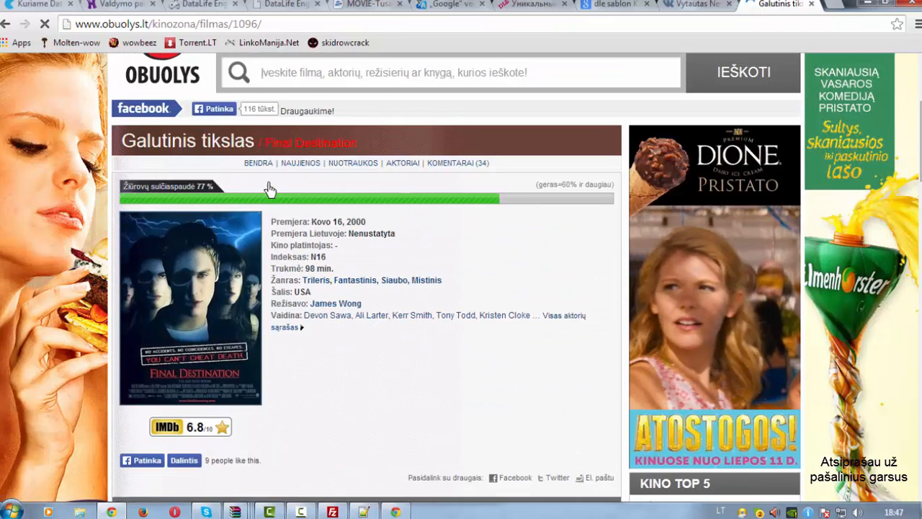
pyautogui.moveTo(265, 148); pyautogui.dragTo(414, 151)
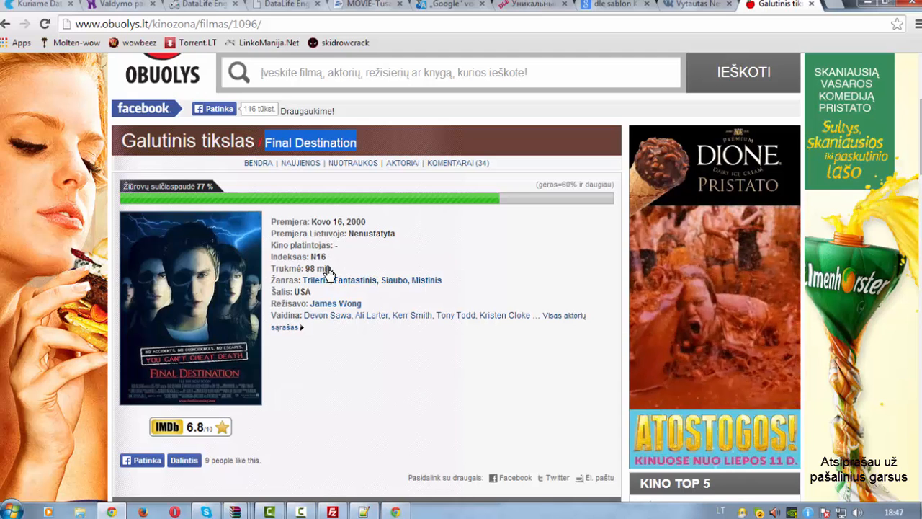
pyautogui.rightClick(194, 248)
pyautogui.click(297, 353)
# Step: Return to the DataLife admin panel and open the Custom Article Fields settings
pyautogui.click(570, 4)
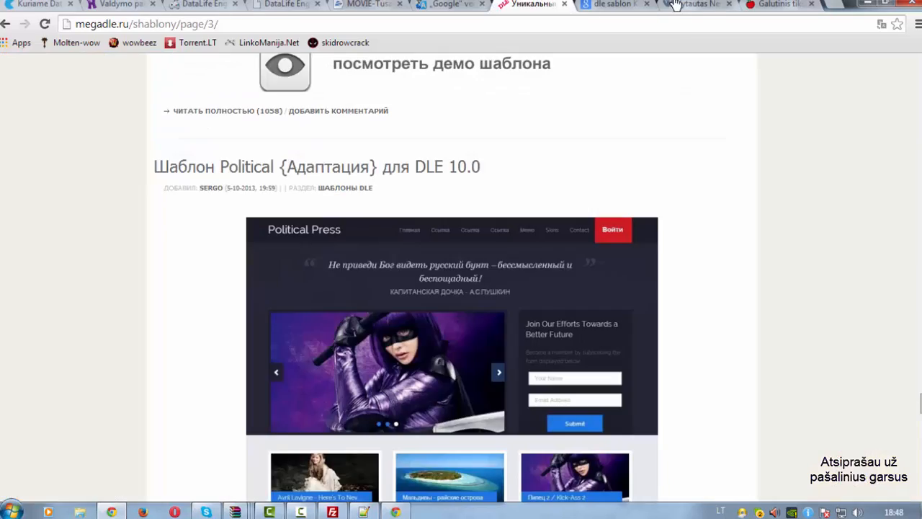
pyautogui.click(692, 4)
pyautogui.click(533, 4)
pyautogui.click(450, 4)
pyautogui.click(285, 4)
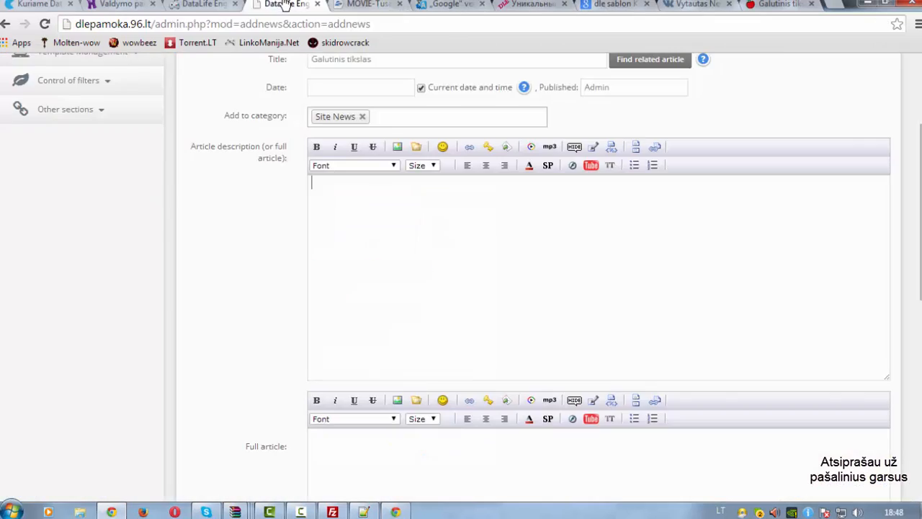
pyautogui.click(201, 4)
pyautogui.click(288, 5)
pyautogui.scroll(-2, 339, 224)
pyautogui.scroll(3, 187, 127)
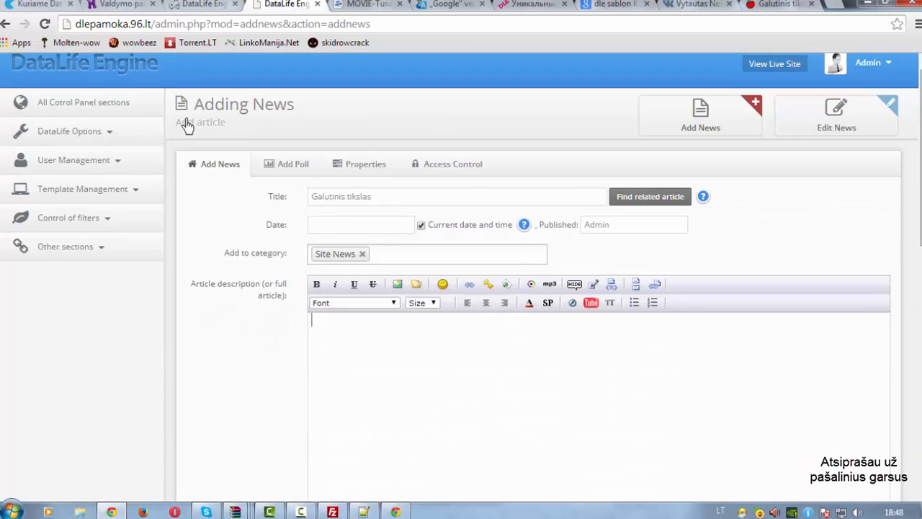
pyautogui.click(94, 136)
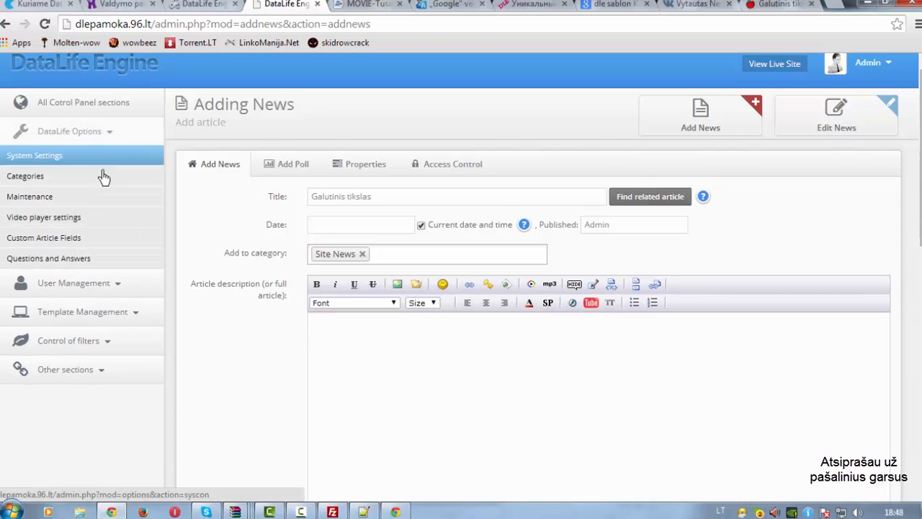
pyautogui.click(56, 237)
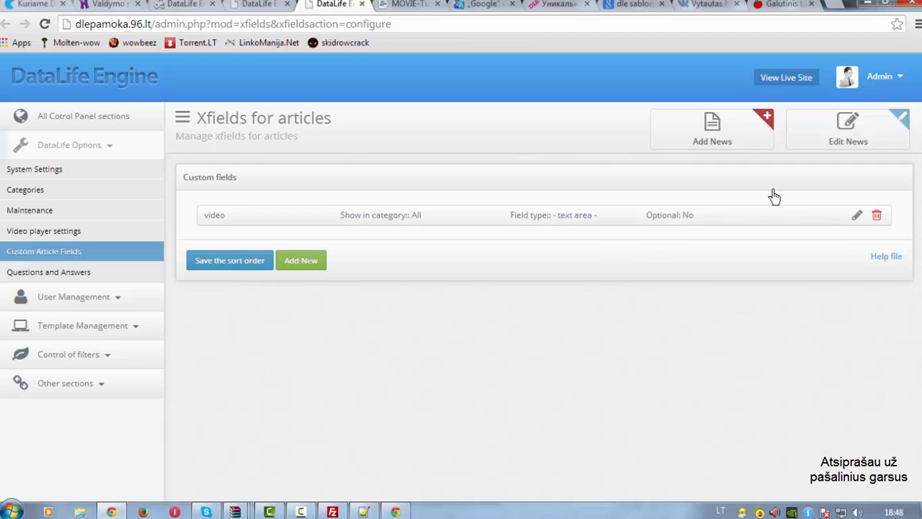
# Step: Add an 'image' text field described Coveris, shown in all categories, and save it
pyautogui.click(301, 263)
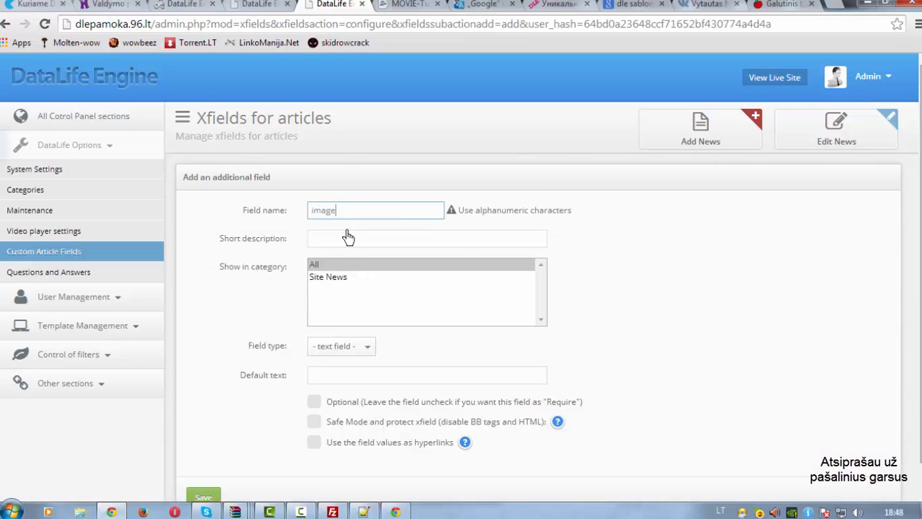
pyautogui.click(348, 238)
pyautogui.click(339, 240)
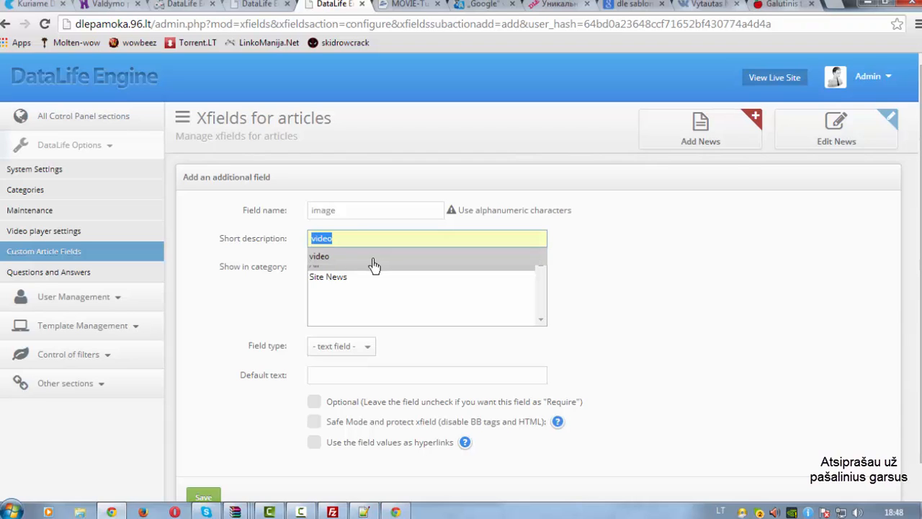
pyautogui.write('Pave')
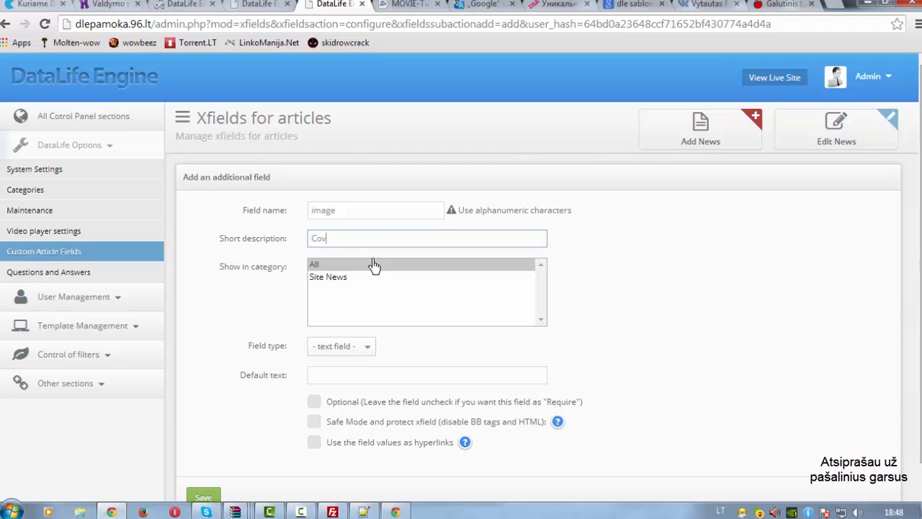
pyautogui.click(374, 266)
pyautogui.click(328, 347)
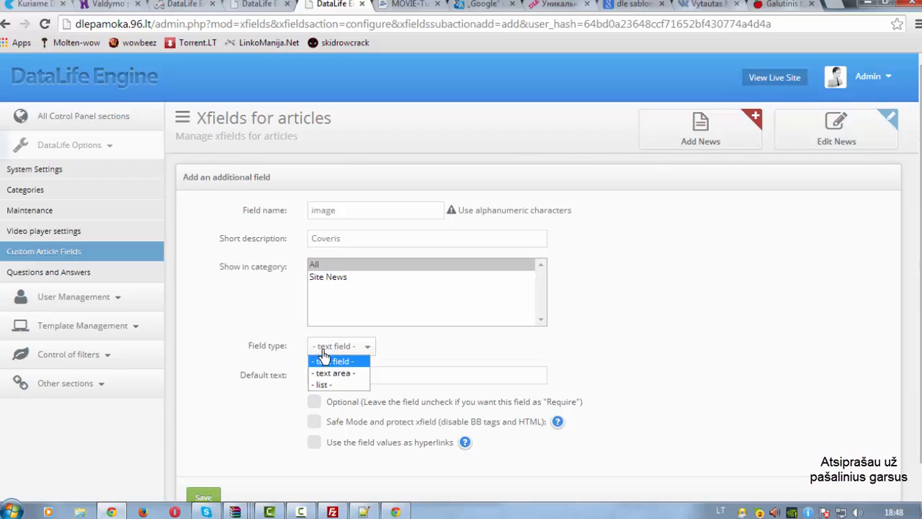
pyautogui.click(334, 356)
pyautogui.click(317, 378)
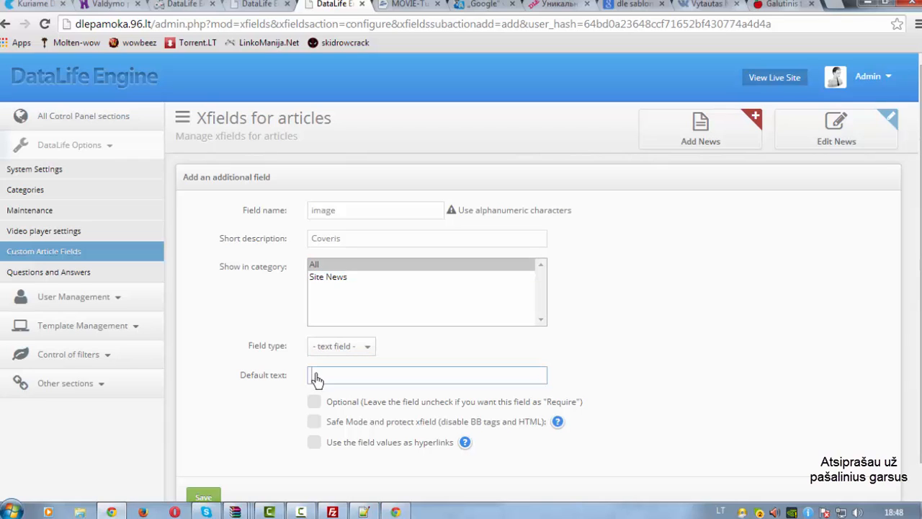
pyautogui.scroll(-1, 317, 380)
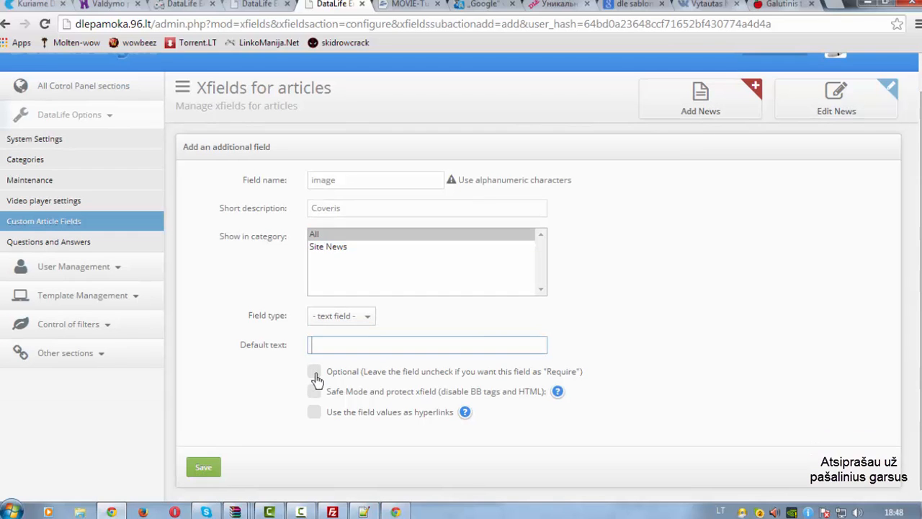
pyautogui.click(197, 468)
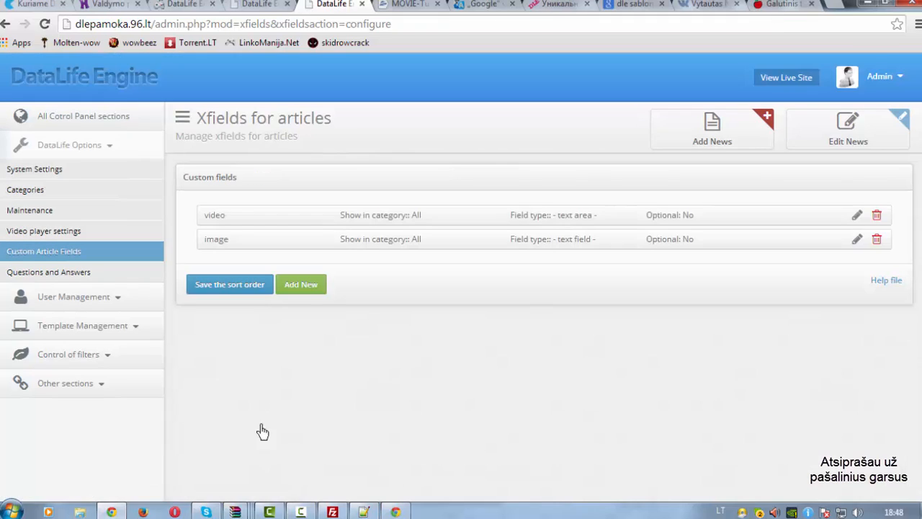
pyautogui.click(301, 288)
# Step: Create and save the Trukme custom field
pyautogui.click(348, 222)
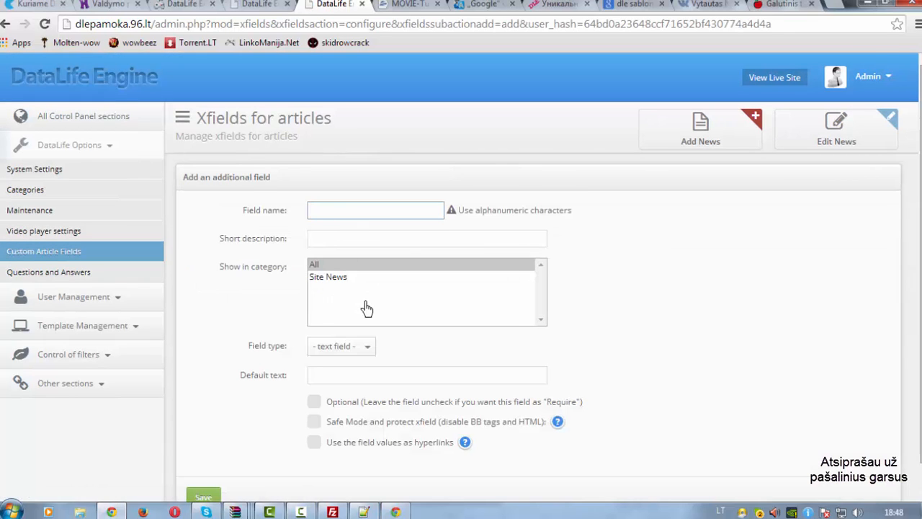
pyautogui.write('Trukme')
pyautogui.press('Tab')
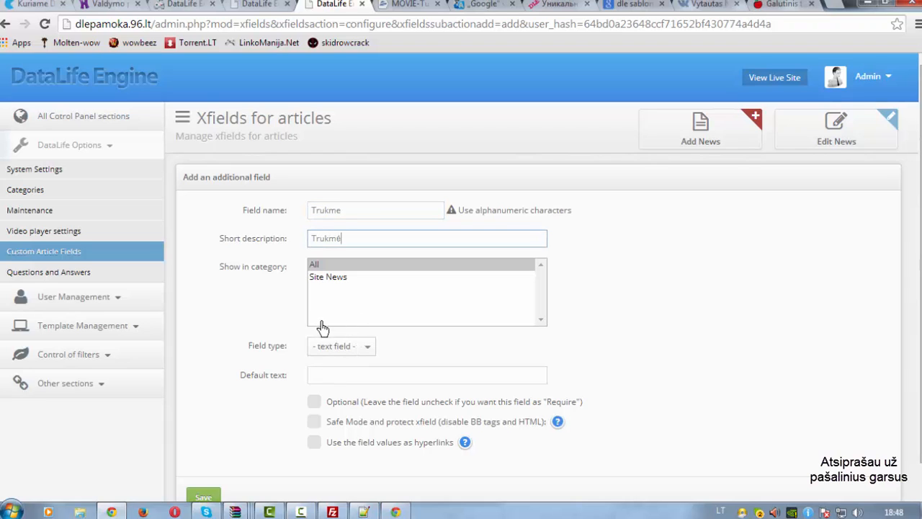
pyautogui.scroll(-1, 317, 389)
pyautogui.click(204, 468)
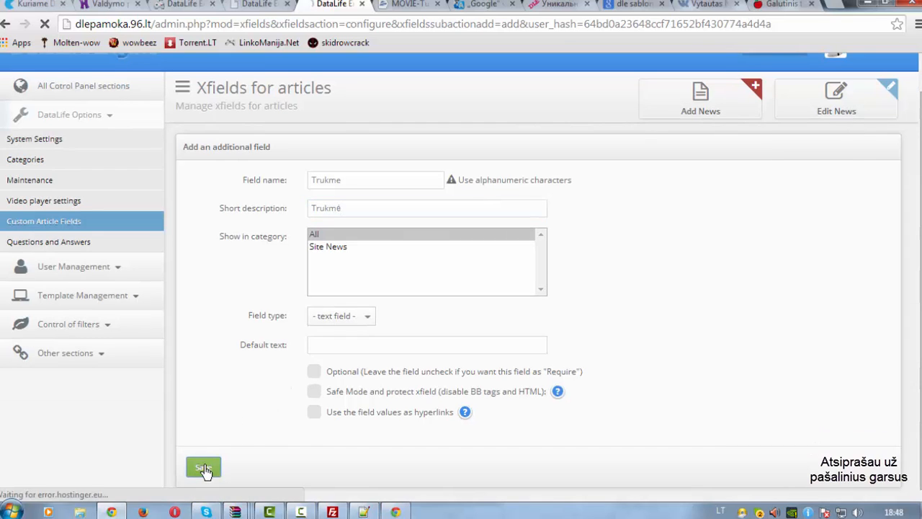
# Step: Add the Aktoriai text field with description Aktoriai, then save the field order
pyautogui.click(303, 309)
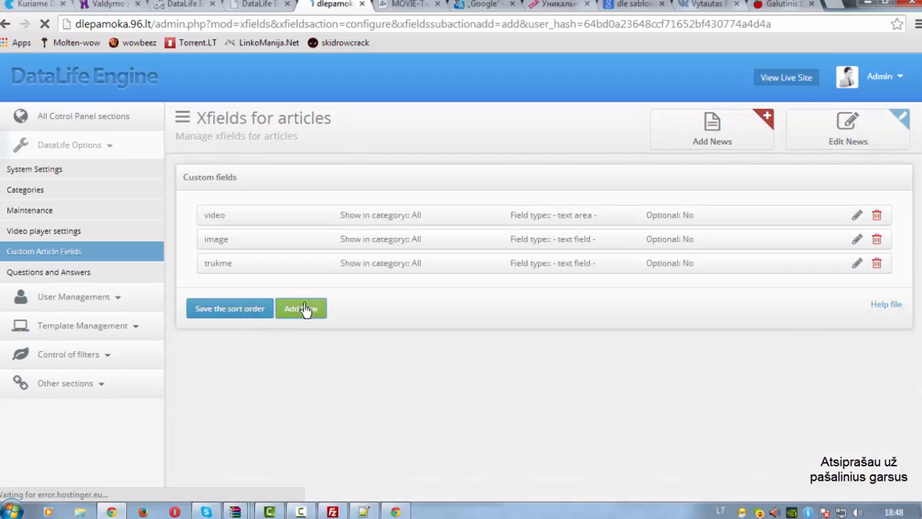
pyautogui.click(345, 213)
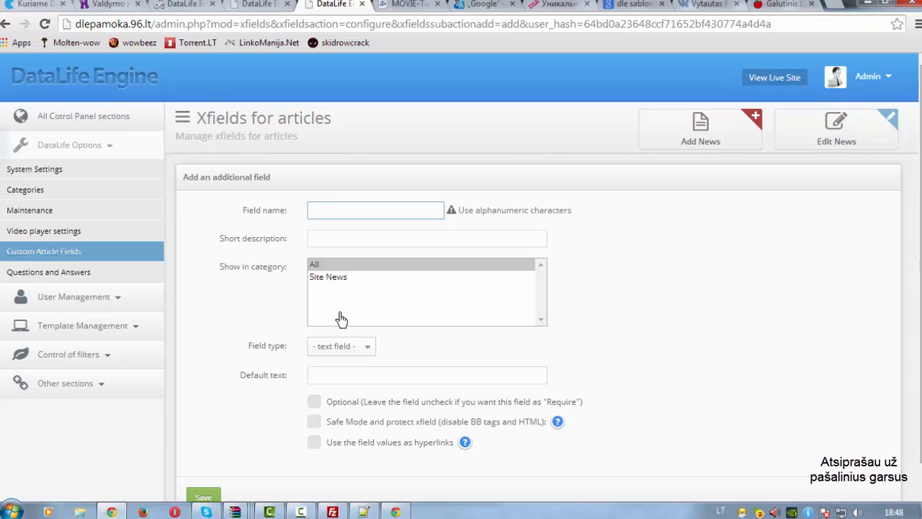
pyautogui.write('Aktoriai')
pyautogui.press('Tab')
pyautogui.write('Akt')
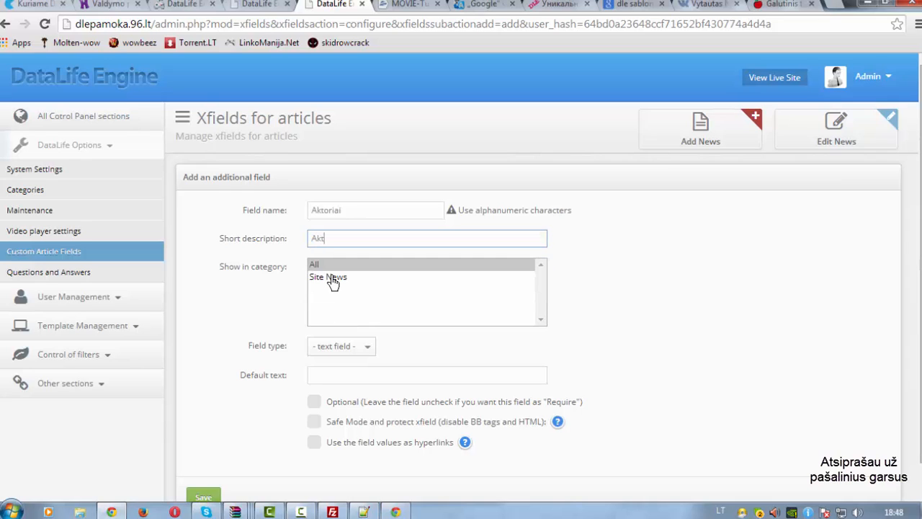
pyautogui.write('oriai')
pyautogui.click(341, 346)
pyautogui.scroll(-1, 295, 398)
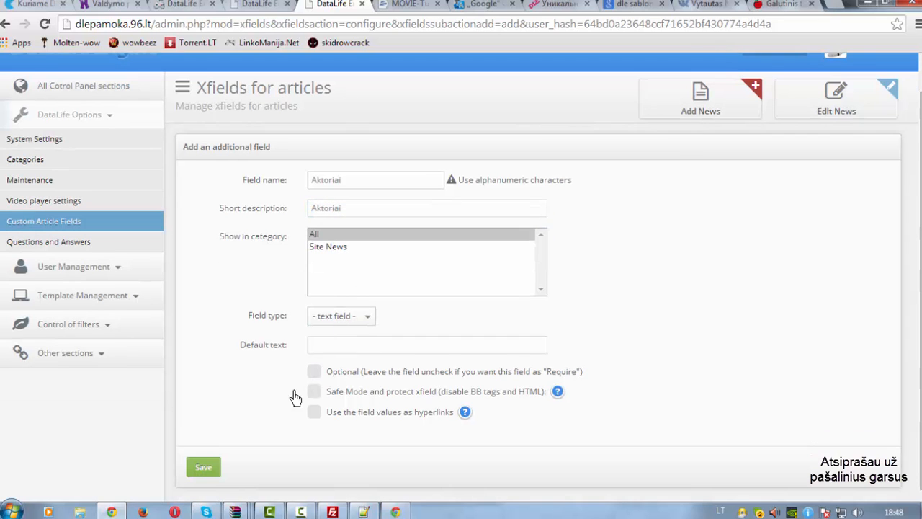
pyautogui.click(329, 327)
pyautogui.click(316, 330)
pyautogui.click(204, 468)
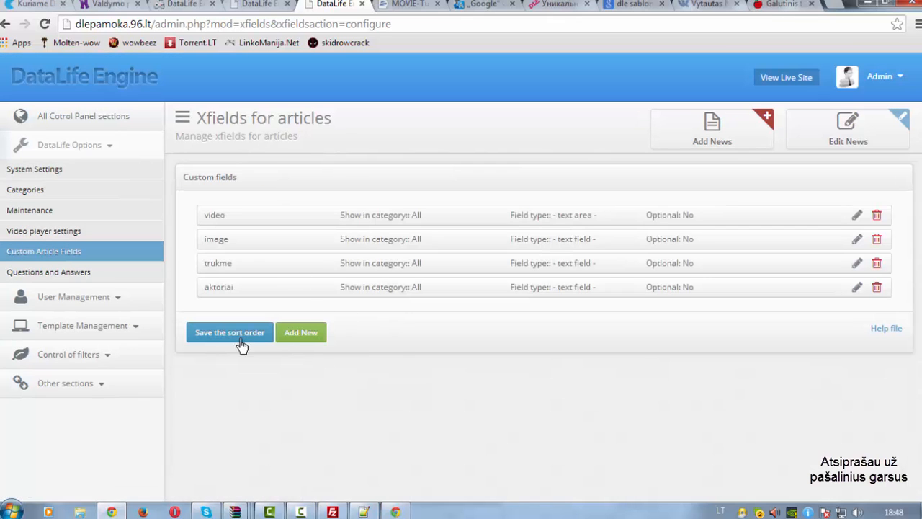
pyautogui.click(219, 347)
# Step: Add the rezisierius field with description Režisierius and save it
pyautogui.click(295, 333)
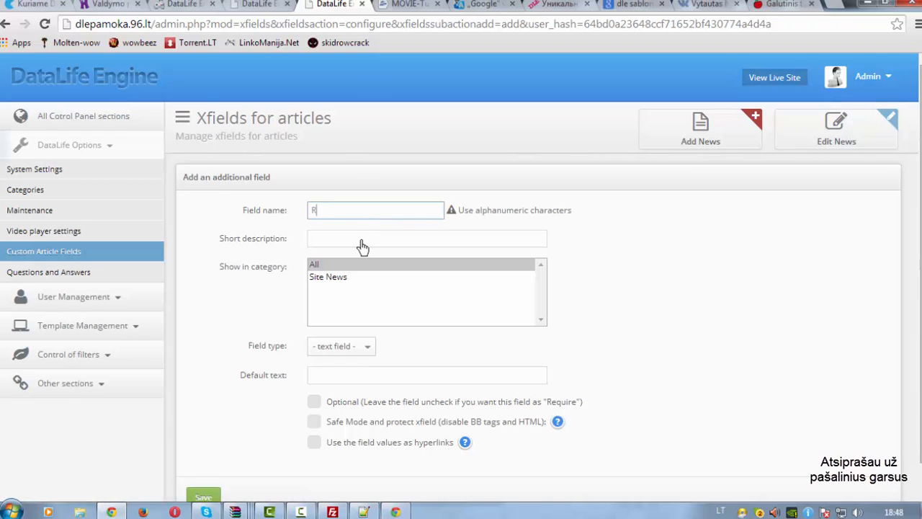
pyautogui.write('Rezisierius')
pyautogui.hotkey('ctrl', 'a')
pyautogui.click(363, 241)
pyautogui.write('Re')
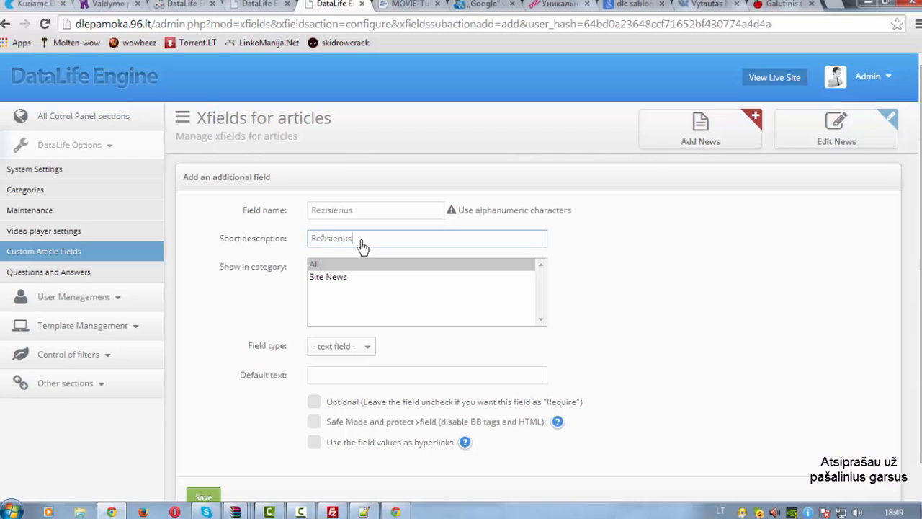
pyautogui.scroll(-1, 338, 377)
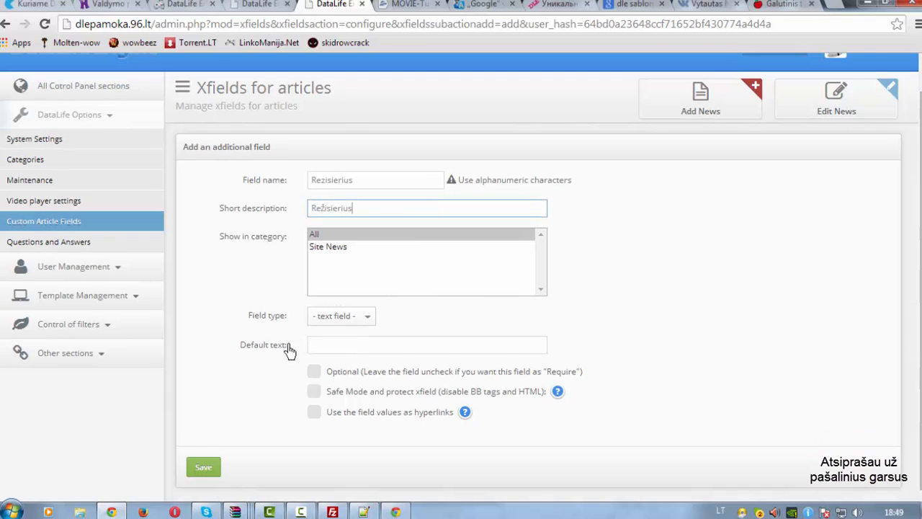
pyautogui.click(213, 467)
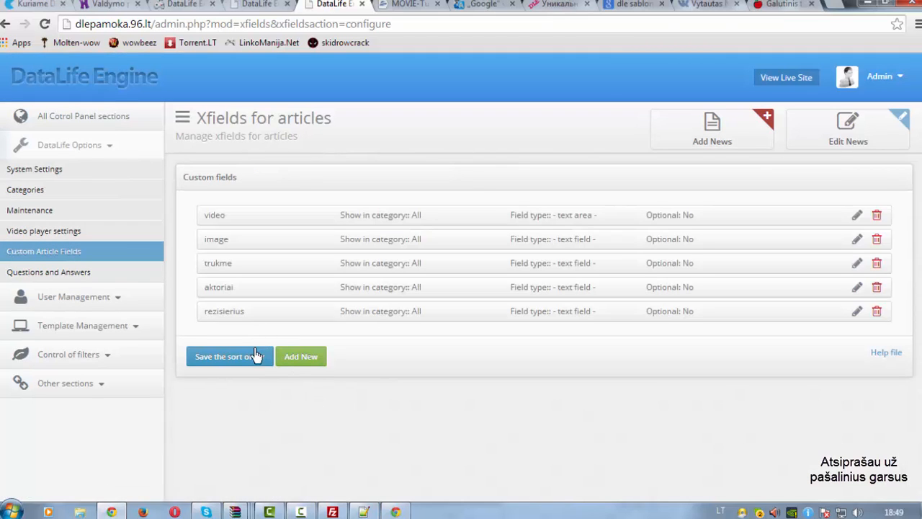
# Step: Start a new field named traileris with description Pristatymas
pyautogui.click(292, 356)
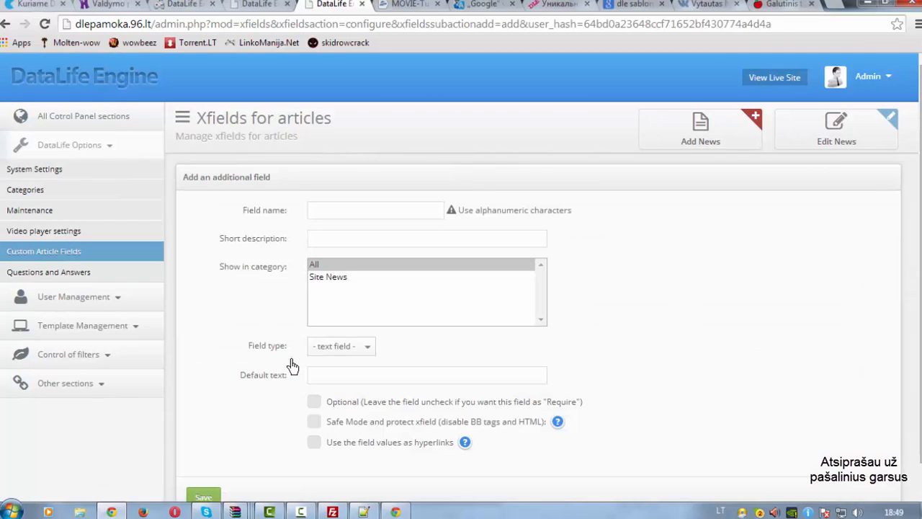
pyautogui.click(366, 221)
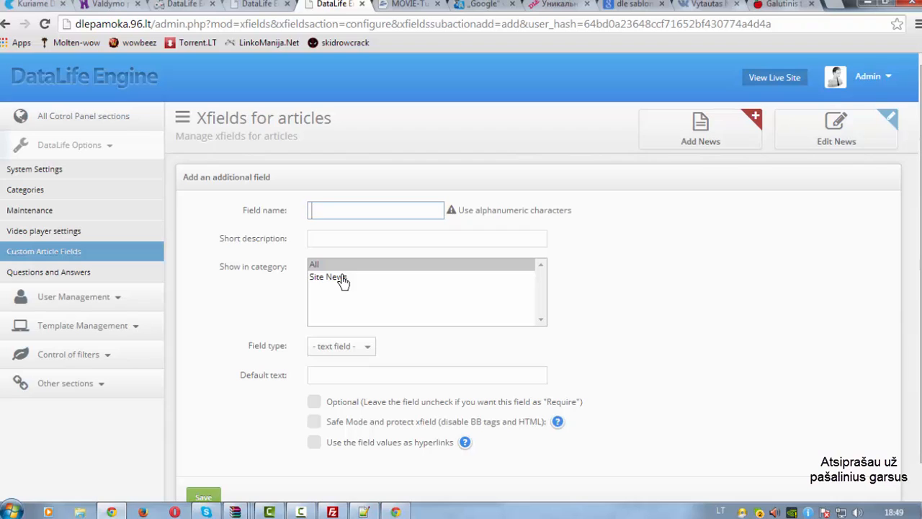
pyautogui.write('Traileris')
pyautogui.press('Tab')
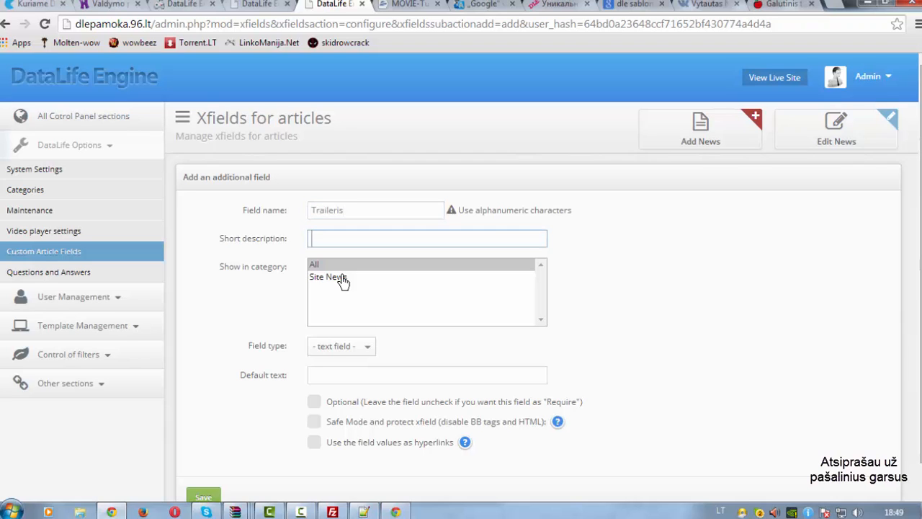
pyautogui.write('T')
pyautogui.press('BackSpace')
pyautogui.write('Pristatymas')
pyautogui.scroll(-1, 338, 288)
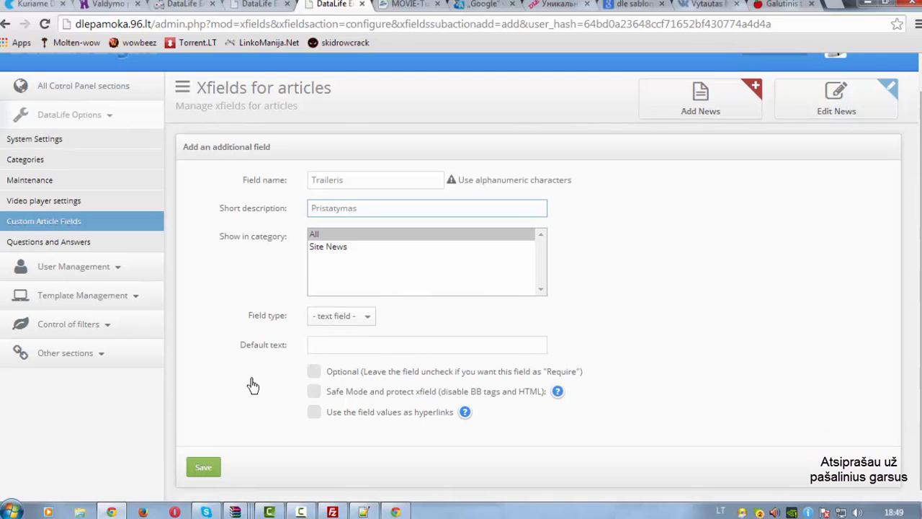
# Step: Set the traileris field type to text area and save it
pyautogui.click(334, 346)
pyautogui.click(337, 320)
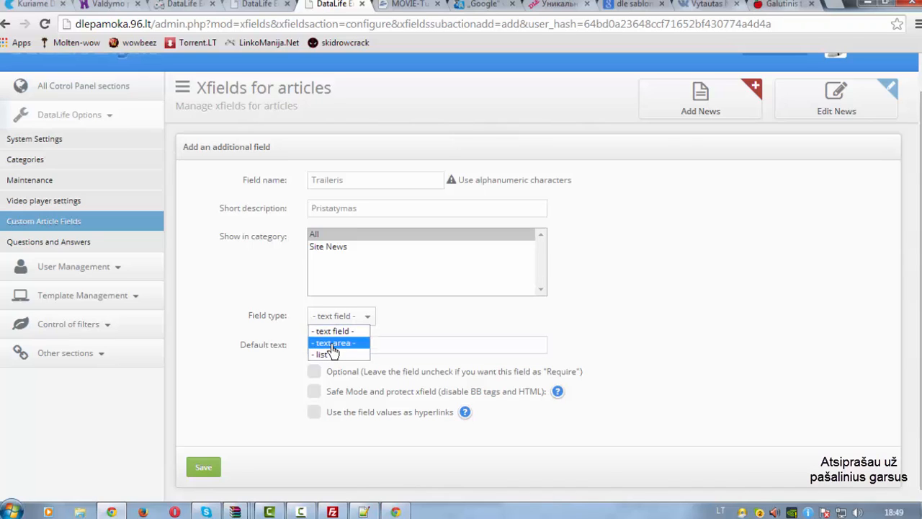
pyautogui.click(331, 344)
pyautogui.click(336, 317)
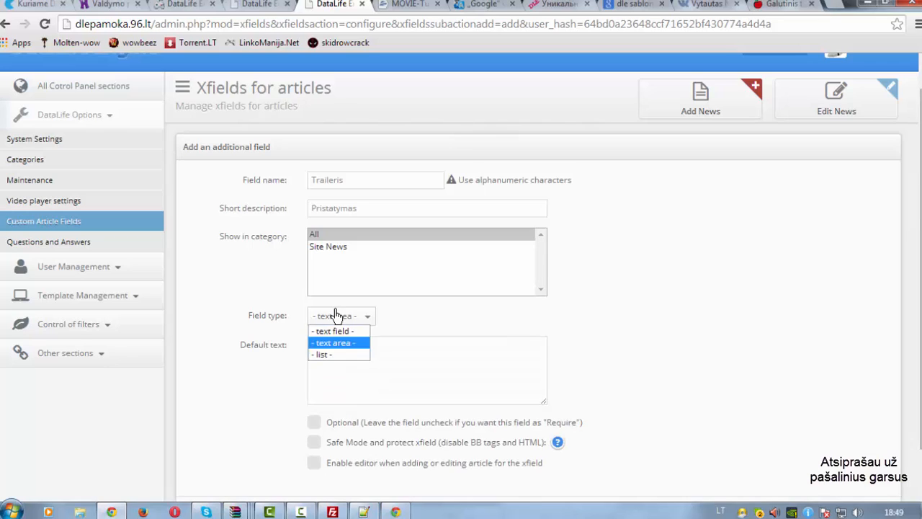
pyautogui.click(333, 329)
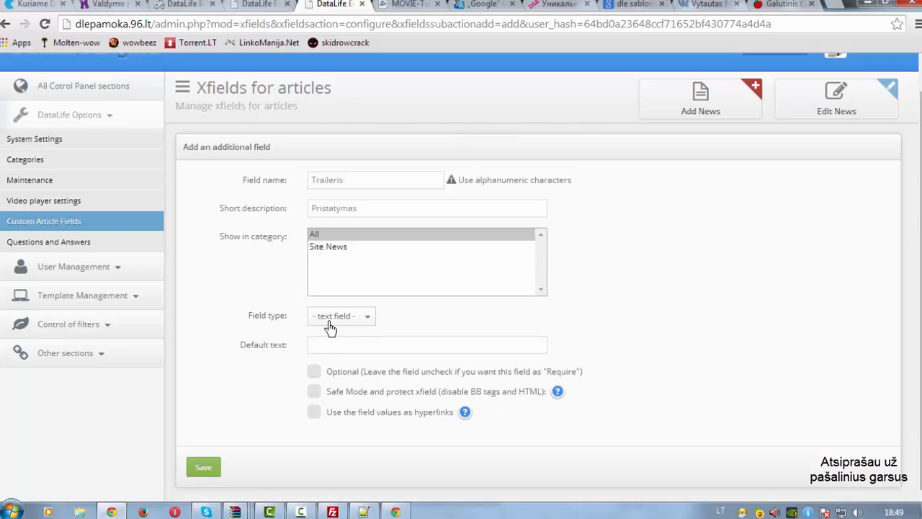
pyautogui.click(330, 321)
pyautogui.click(336, 346)
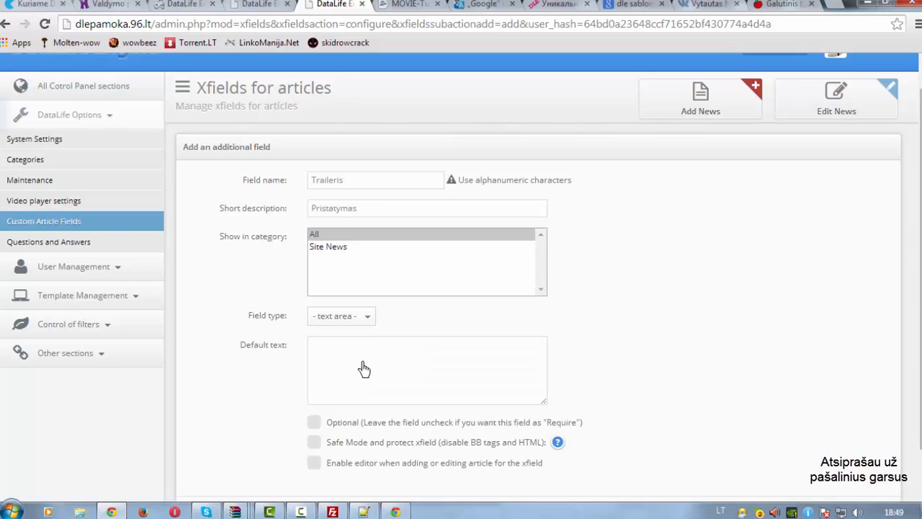
pyautogui.scroll(-1, 364, 369)
pyautogui.click(205, 467)
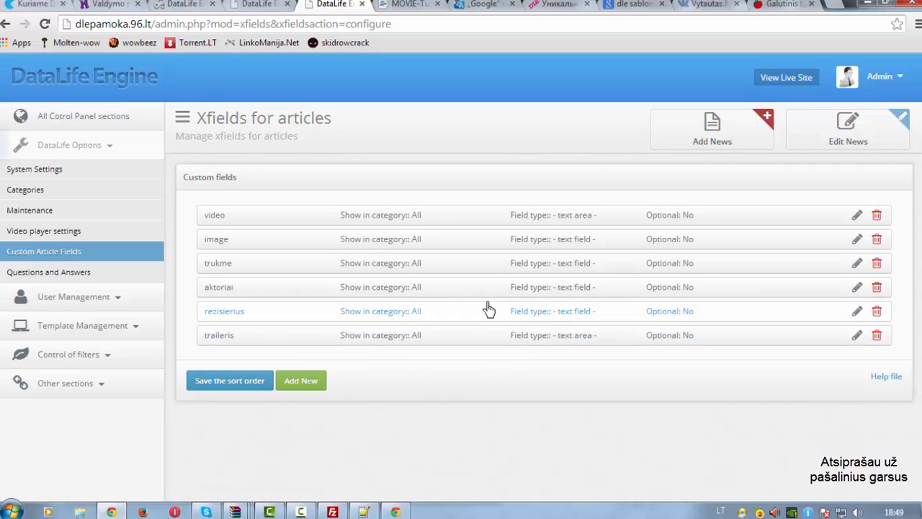
# Step: Add the orginal-name field described Orginalus pavadinimas and save it
pyautogui.moveTo(237, 253)
pyautogui.mouseDown()
pyautogui.moveTo(237, 210)
pyautogui.moveTo(228, 230)
pyautogui.moveTo(238, 249)
pyautogui.mouseUp()
pyautogui.click(302, 381)
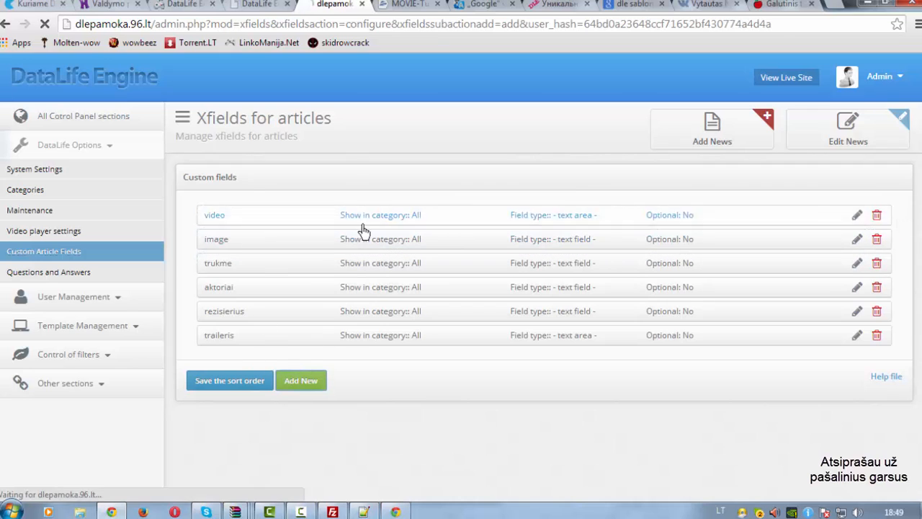
pyautogui.write('Orgi')
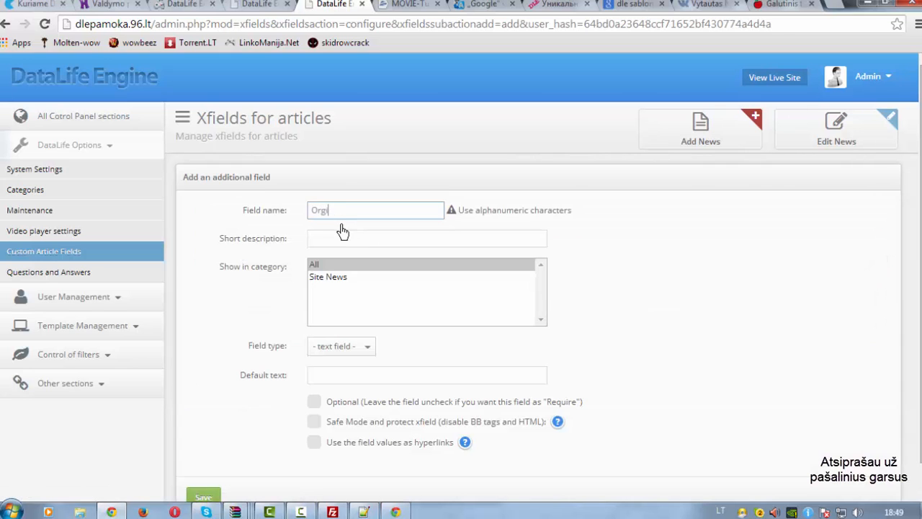
pyautogui.write('nal-name')
pyautogui.press('Tab')
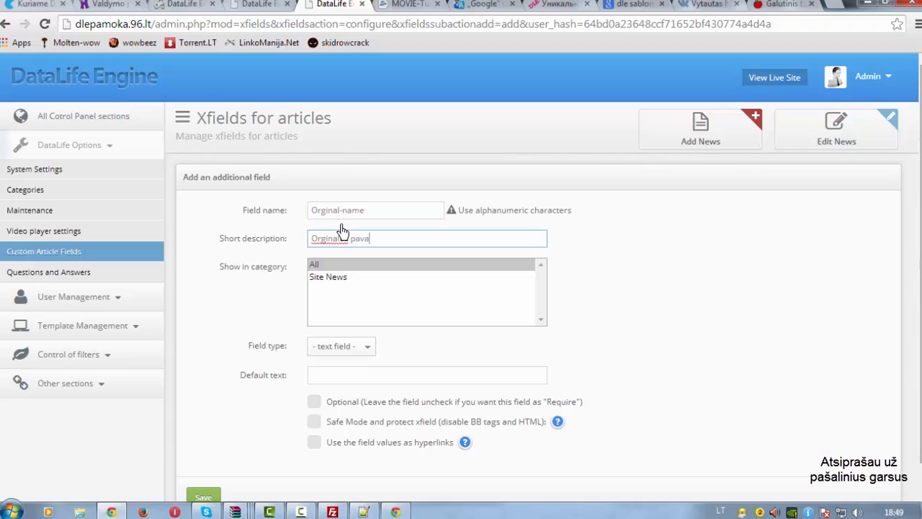
pyautogui.scroll(-1, 288, 353)
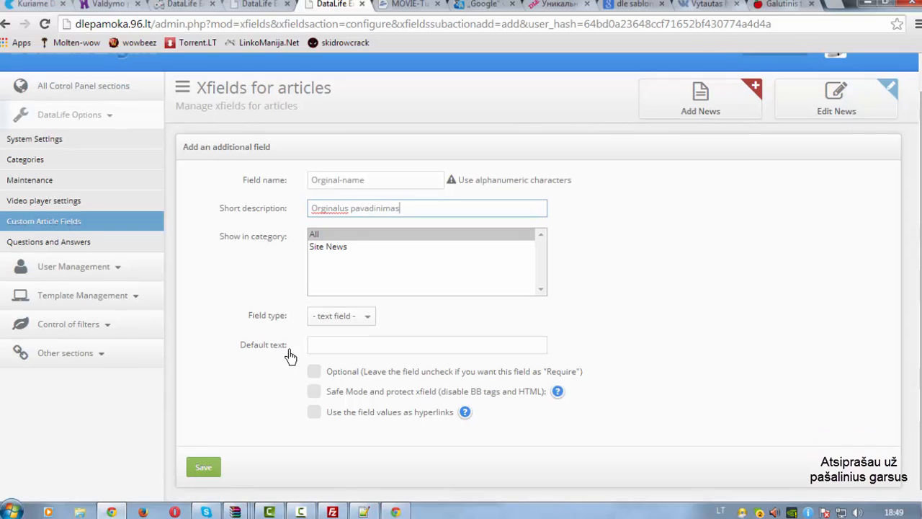
pyautogui.scroll(1, 251, 403)
pyautogui.click(201, 494)
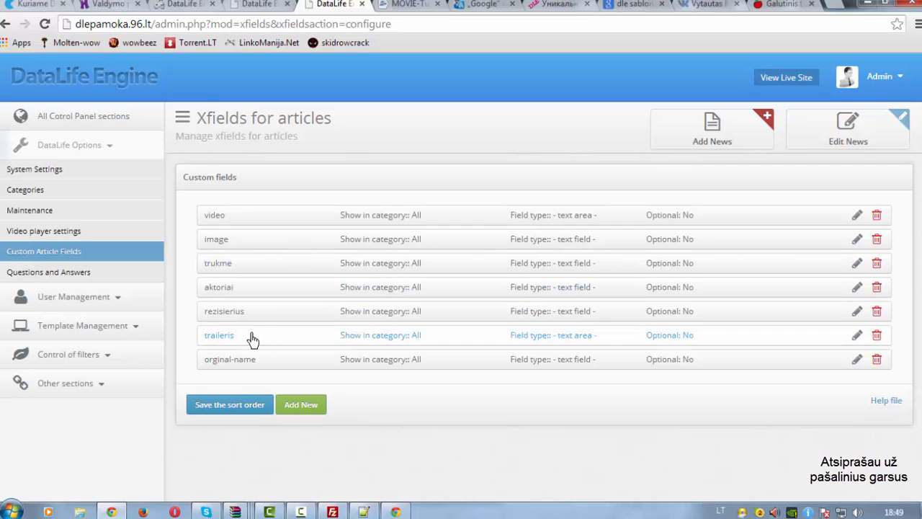
# Step: Drag fields into order orginal-name, image, rezisierius, aktoriai, trukme, traileris, video and save it
pyautogui.moveTo(225, 360); pyautogui.dragTo(231, 227)
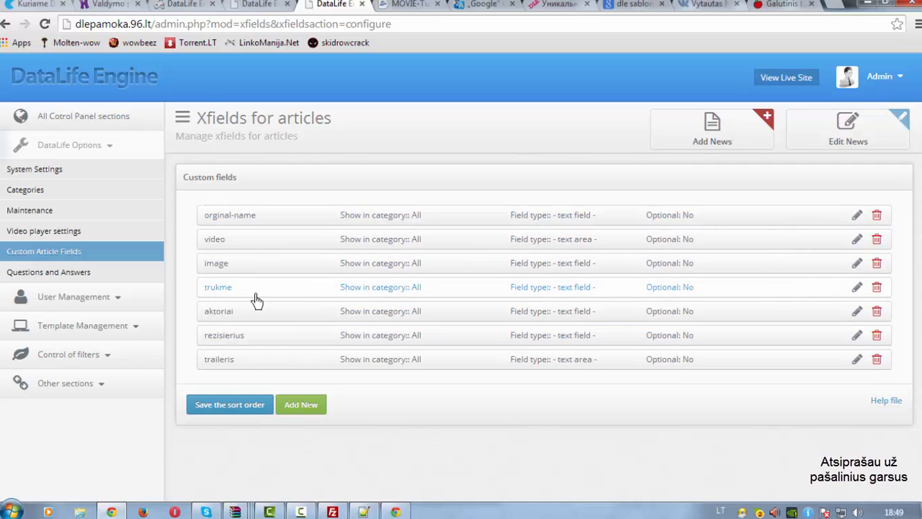
pyautogui.moveTo(252, 266); pyautogui.dragTo(252, 239)
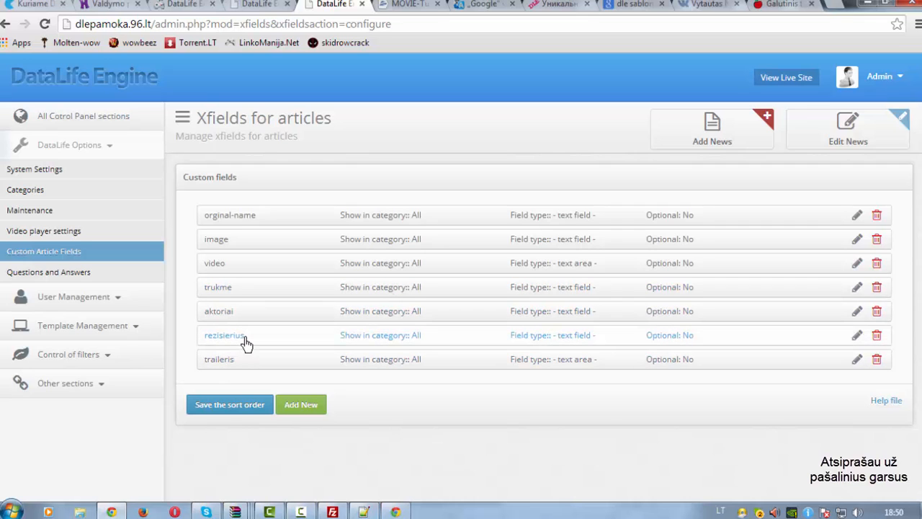
pyautogui.moveTo(251, 319); pyautogui.dragTo(247, 261)
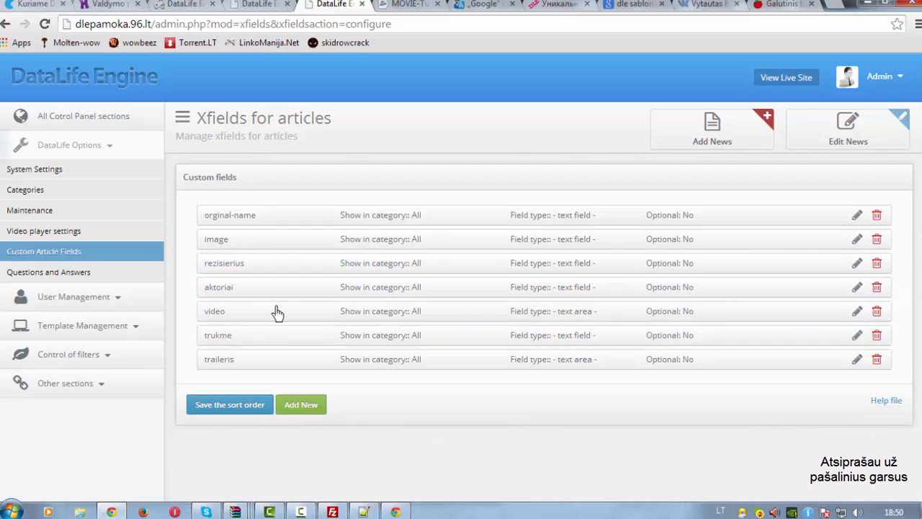
pyautogui.moveTo(242, 339); pyautogui.dragTo(229, 312)
pyautogui.moveTo(250, 343); pyautogui.dragTo(224, 354)
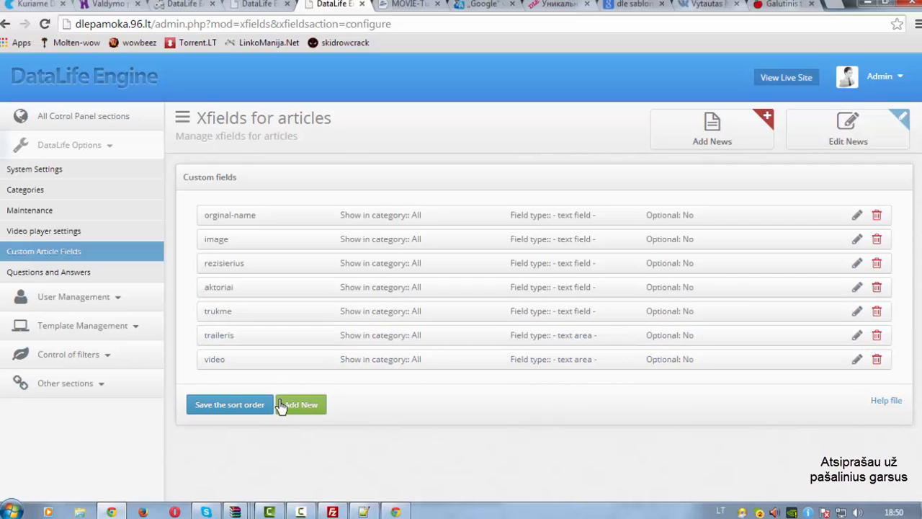
pyautogui.click(223, 405)
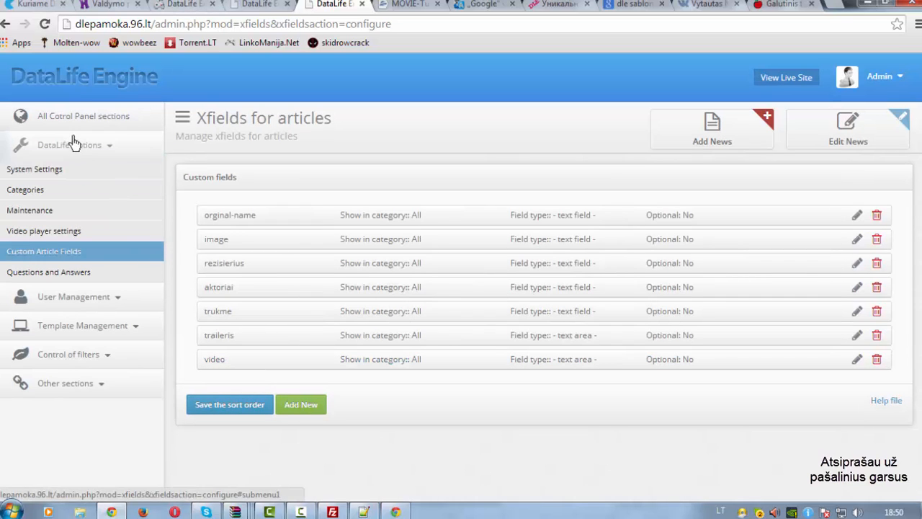
pyautogui.click(256, 5)
# Step: Close the old Adding News page and open a fresh add-news form
pyautogui.scroll(-1, 216, 120)
pyautogui.scroll(-5, 216, 120)
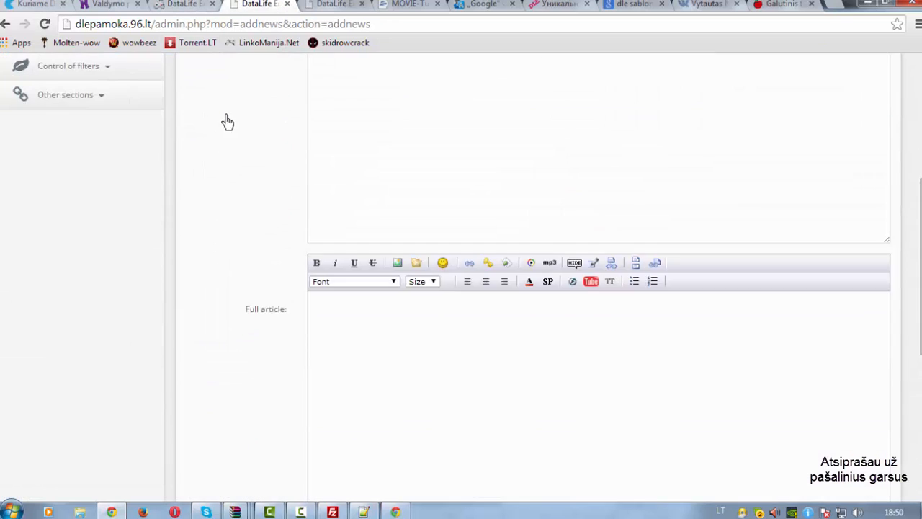
pyautogui.scroll(8, 226, 119)
pyautogui.tripleClick(366, 198)
pyautogui.click(286, 4)
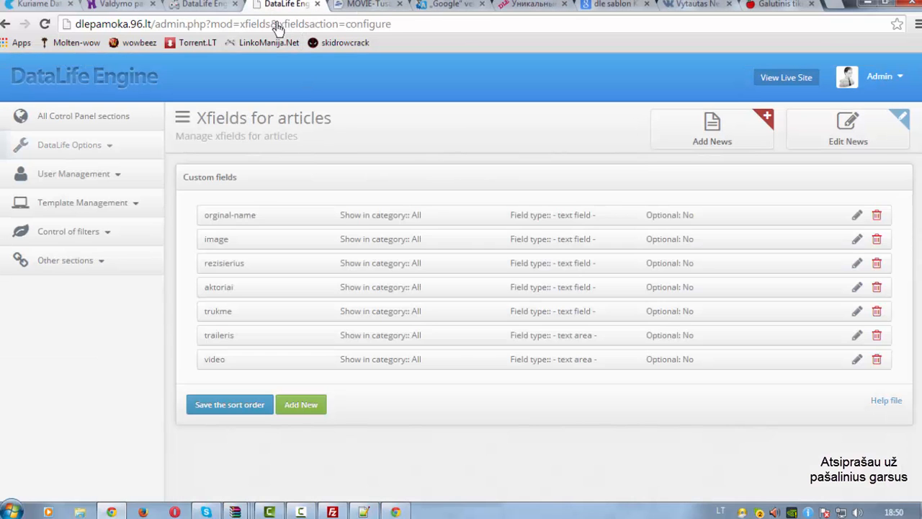
pyautogui.click(712, 128)
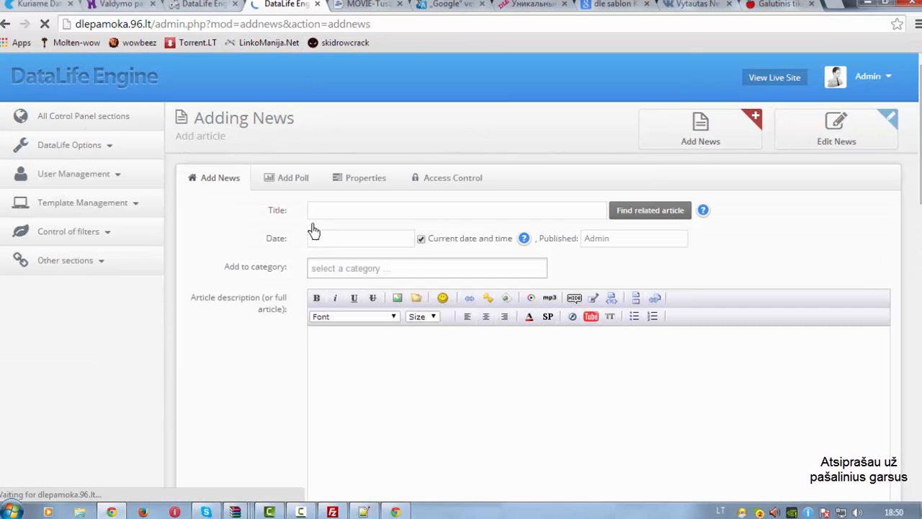
pyautogui.scroll(-4, 366, 208)
pyautogui.scroll(-5, 339, 230)
pyautogui.scroll(2, 302, 267)
pyautogui.scroll(-5, 288, 277)
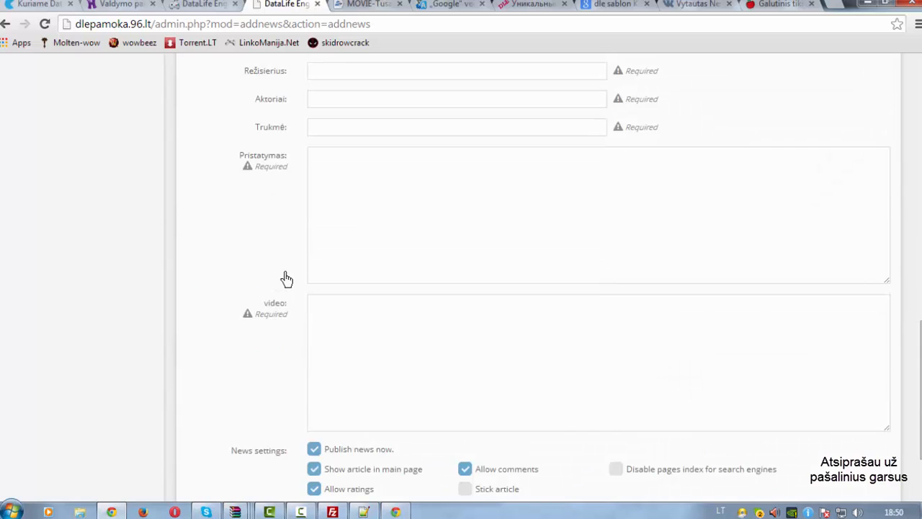
pyautogui.scroll(10, 308, 293)
# Step: Put the new article in Site News and title it 'Galutinis tikslas'
pyautogui.click(331, 273)
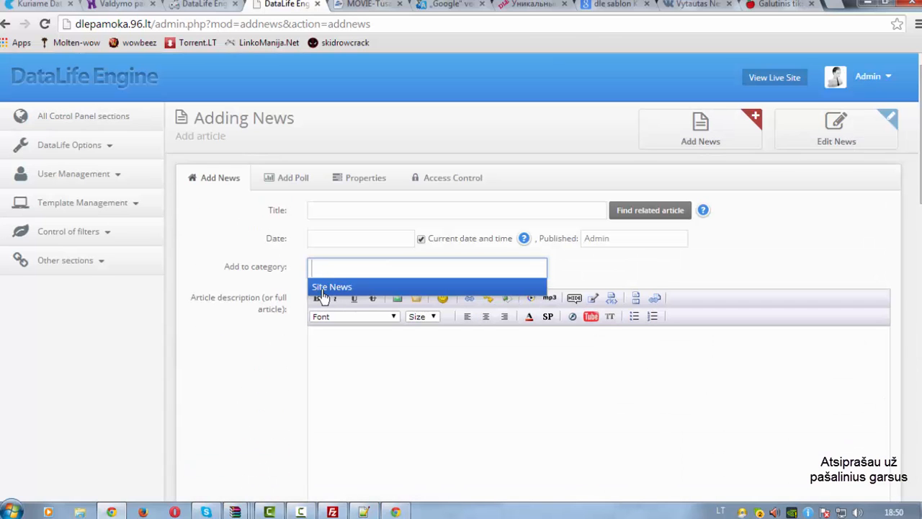
pyautogui.click(324, 288)
pyautogui.scroll(-10, 302, 291)
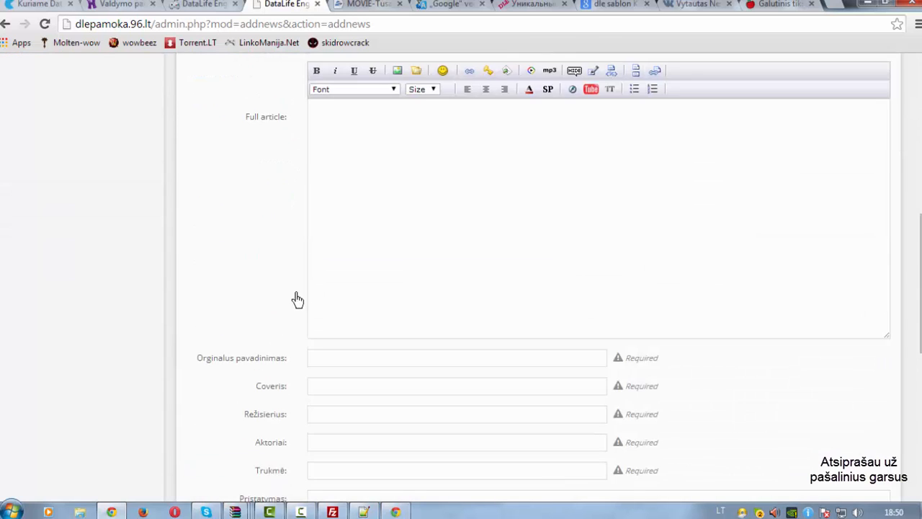
pyautogui.scroll(10, 247, 299)
pyautogui.scroll(1, 294, 304)
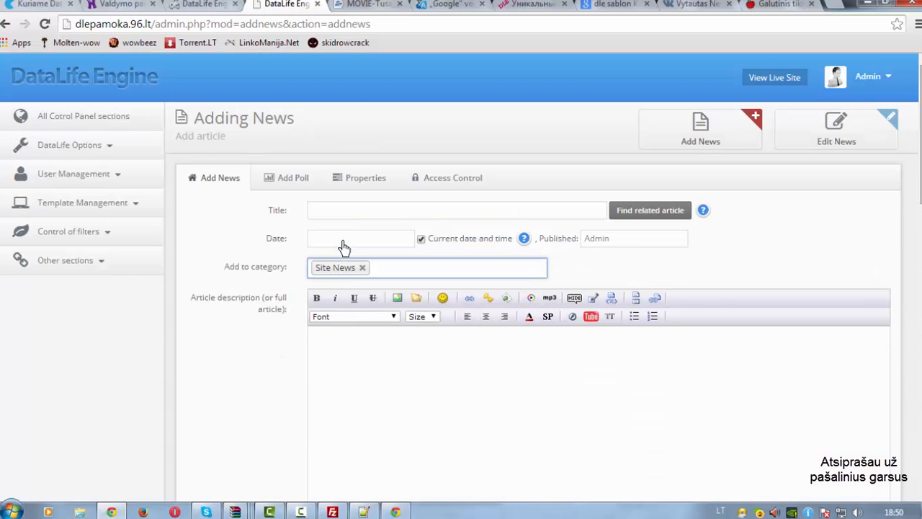
pyautogui.click(317, 211)
pyautogui.click(317, 224)
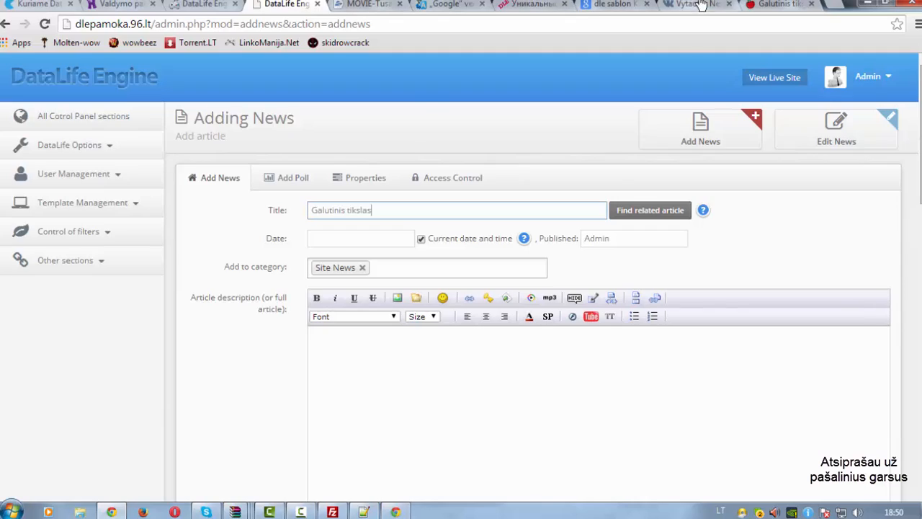
pyautogui.click(764, 5)
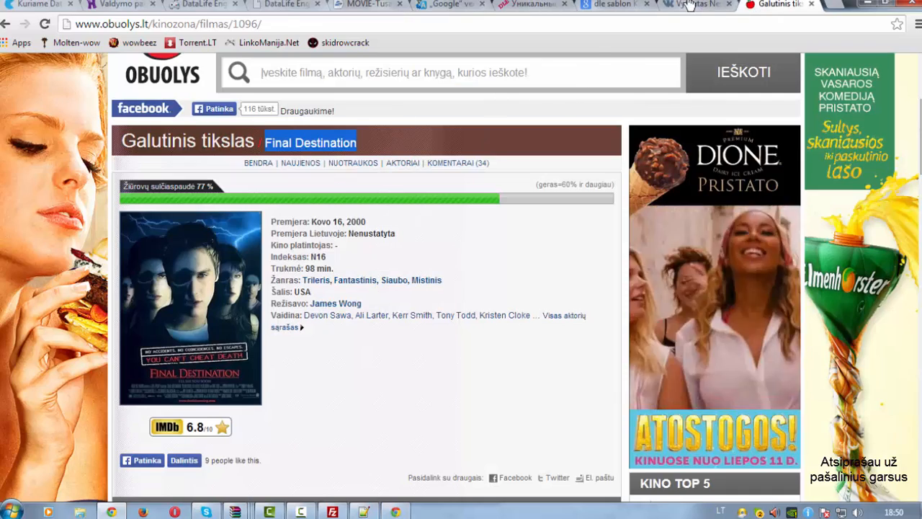
# Step: Close the leftover template search and Yandex.Disk download tabs
pyautogui.click(695, 5)
pyautogui.click(524, 5)
pyautogui.hotkey('ctrl', 'w')
pyautogui.hotkey('ctrl', 'w')
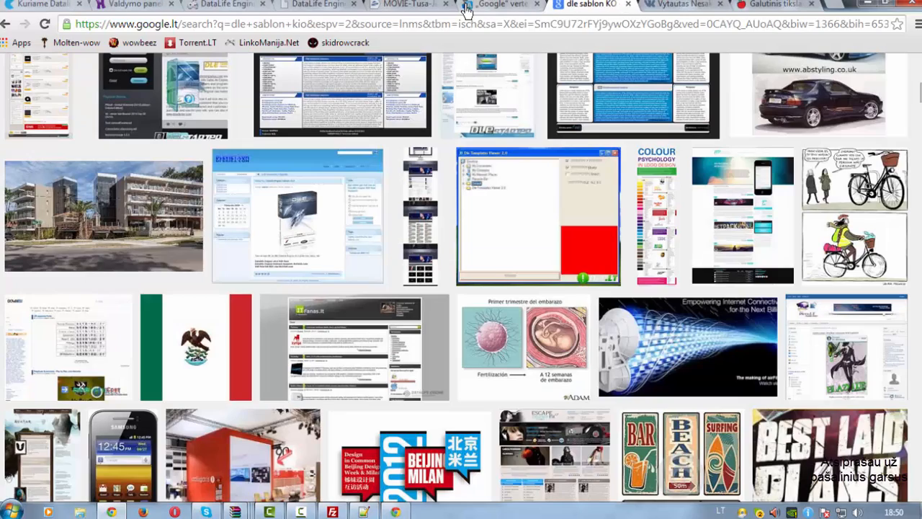
pyautogui.click(502, 4)
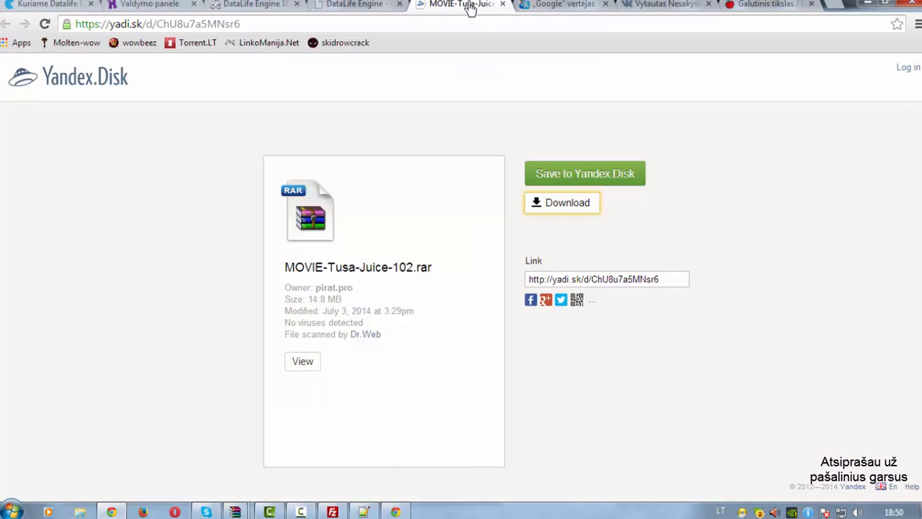
pyautogui.hotkey('ctrl', 'w')
# Step: Paste 'Final Destination' into the Orginalus pavadinimas field
pyautogui.click(439, 5)
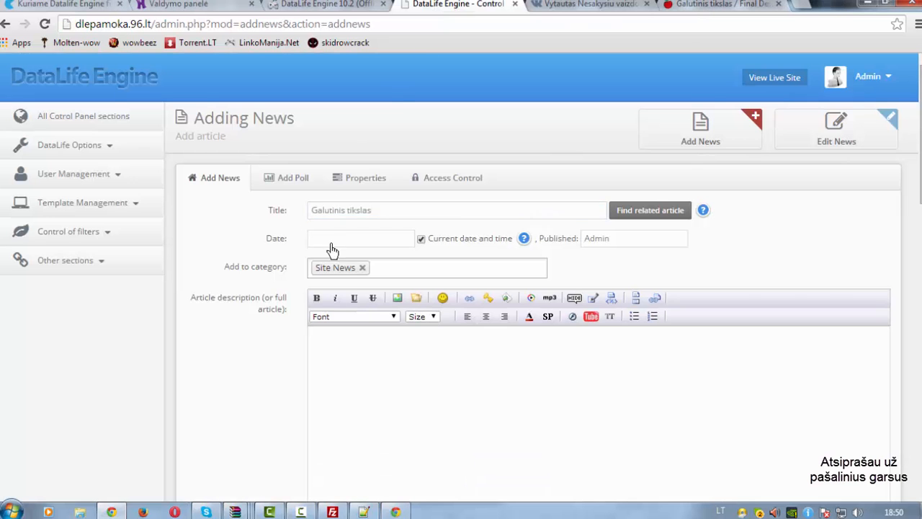
pyautogui.scroll(-10, 364, 294)
pyautogui.click(319, 222)
pyautogui.write('Final Destination')
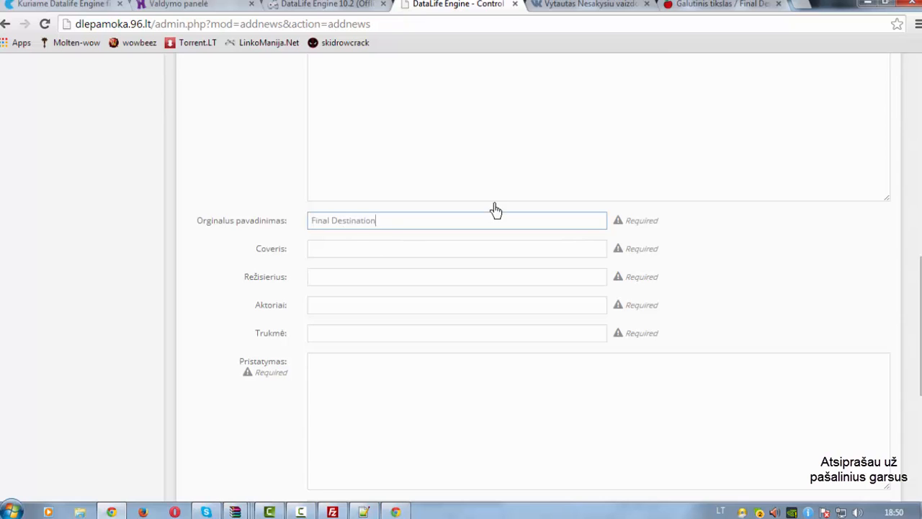
# Step: Take the 98-minute runtime from obuolys.lt and start entering it in the Trukmė field
pyautogui.click(702, 6)
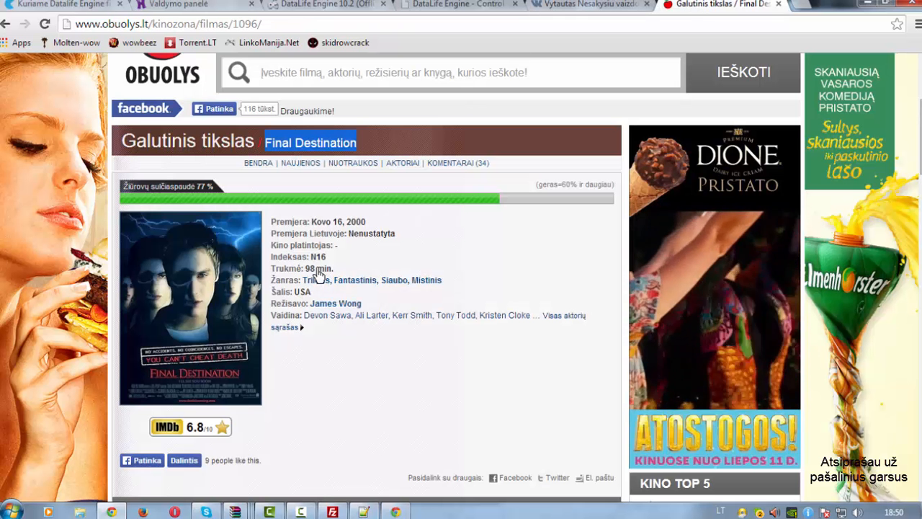
pyautogui.moveTo(316, 268); pyautogui.dragTo(304, 271)
pyautogui.click(601, 5)
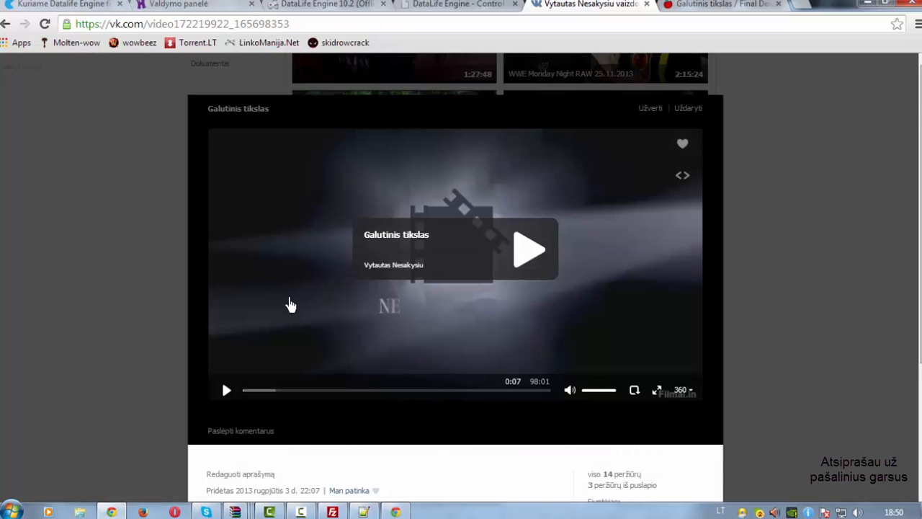
pyautogui.click(442, 6)
pyautogui.click(334, 248)
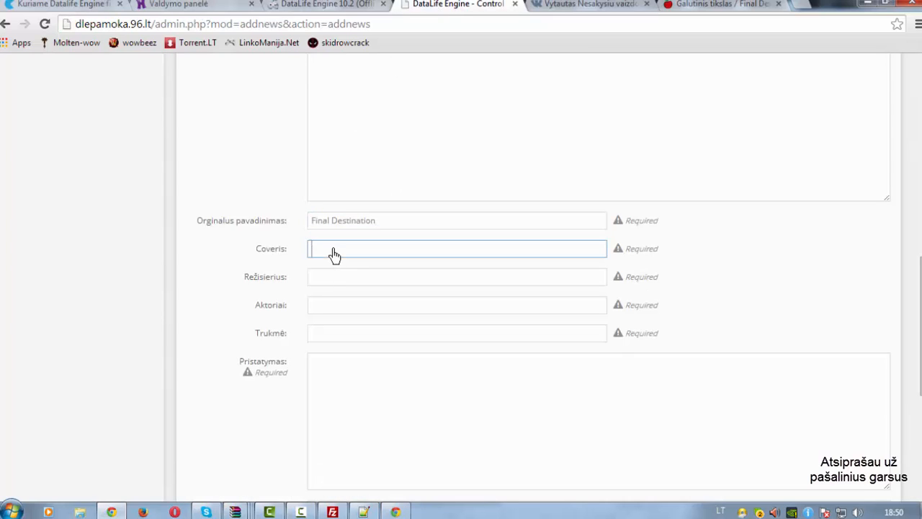
pyautogui.press('Tab')
pyautogui.press('Tab')
pyautogui.press('Tab')
pyautogui.write('1')
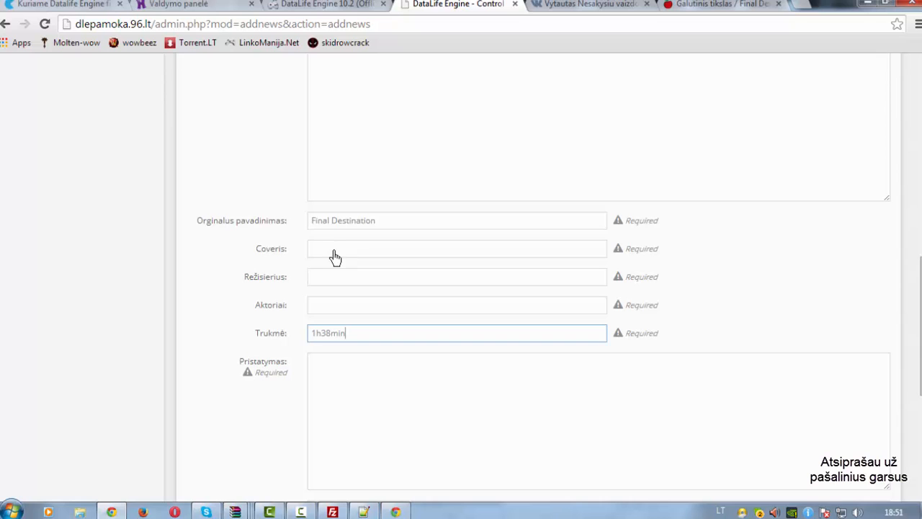
pyautogui.click(333, 252)
# Step: Copy the obuolys.lt poster image address into the Coveris field
pyautogui.click(724, 5)
pyautogui.rightClick(185, 282)
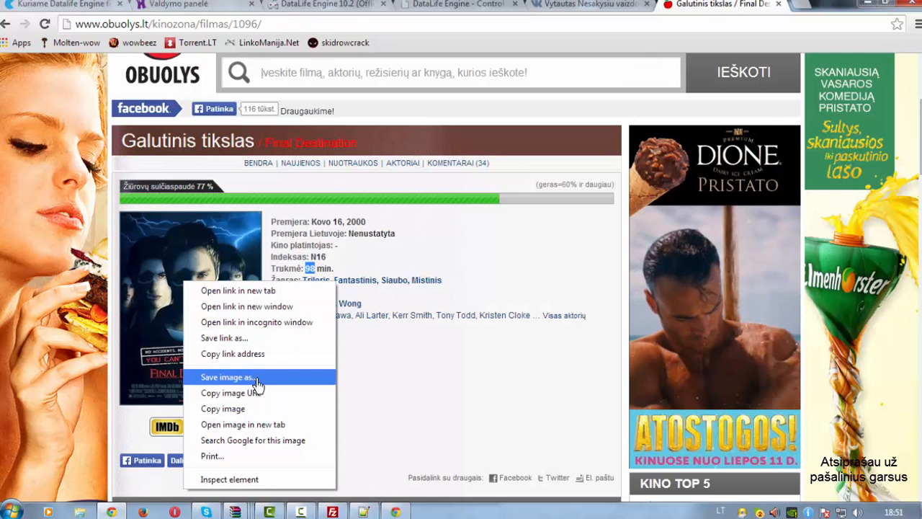
pyautogui.click(280, 392)
pyautogui.click(480, 5)
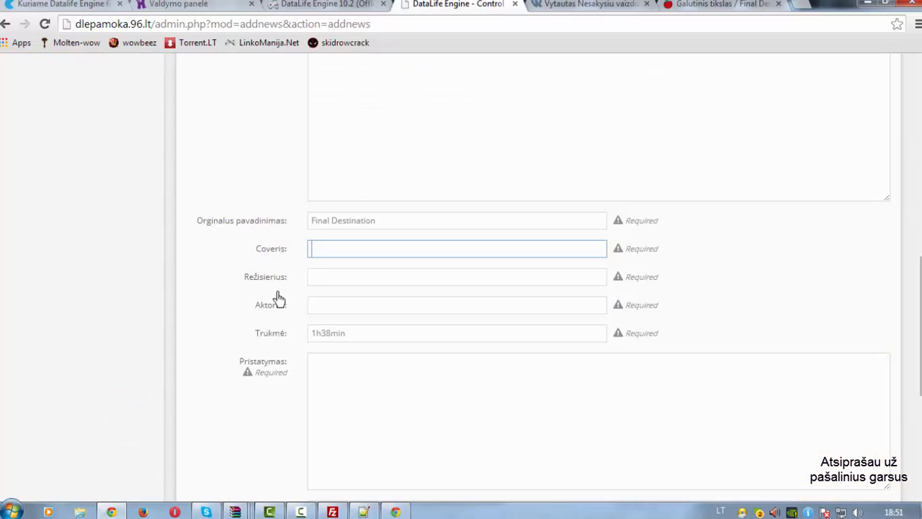
pyautogui.hotkey('ctrl', 'v')
pyautogui.click(320, 286)
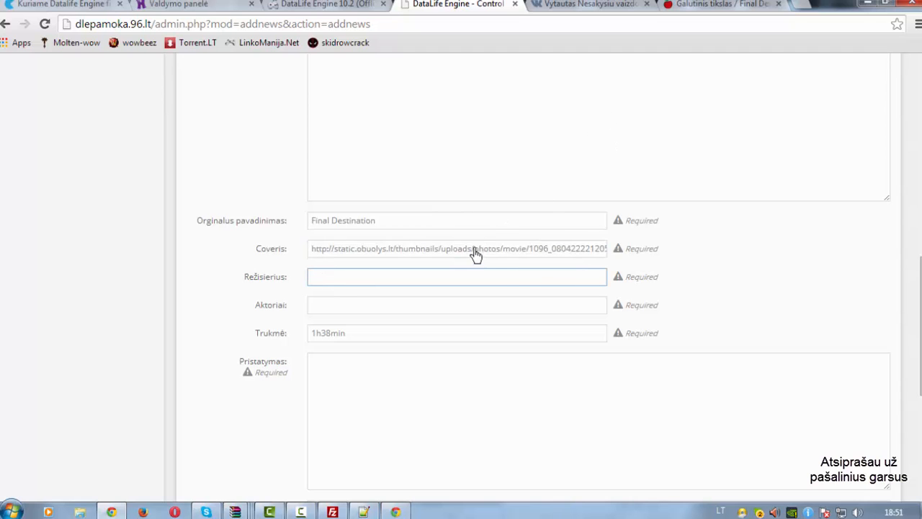
# Step: Copy director James Wong from obuolys.lt into the Režisierius field
pyautogui.click(720, 5)
pyautogui.moveTo(362, 304); pyautogui.dragTo(314, 308)
pyautogui.hotkey('ctrl', 'shift', 'Tab')
pyautogui.hotkey('ctrl', 'shift', 'Tab')
pyautogui.click(353, 315)
pyautogui.click(362, 280)
pyautogui.hotkey('ctrl', 'v')
# Step: Copy the cast names listed after Vaidina into the Aktoriai field
pyautogui.click(708, 5)
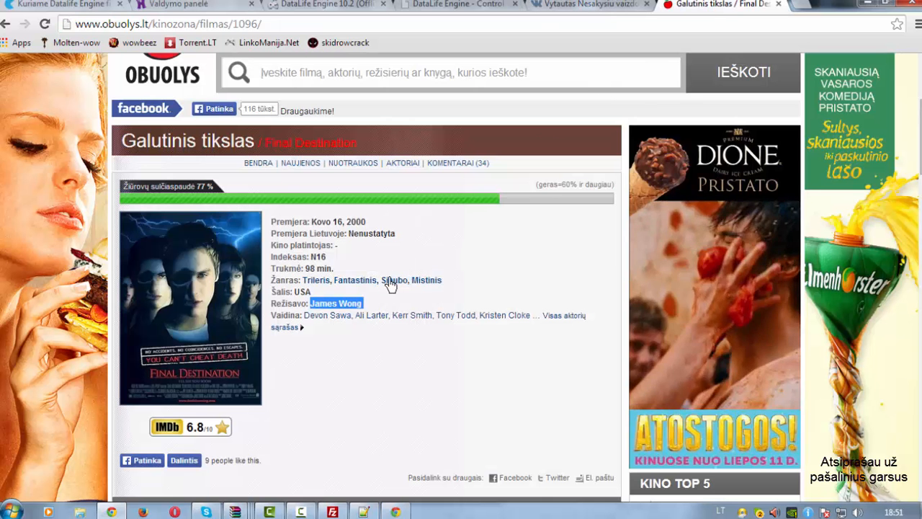
pyautogui.click(595, 319)
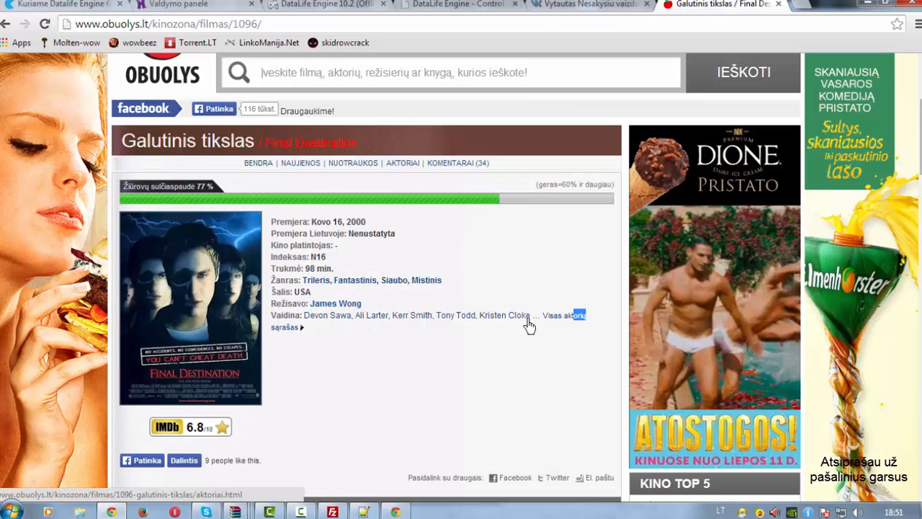
pyautogui.moveTo(531, 319); pyautogui.dragTo(303, 321)
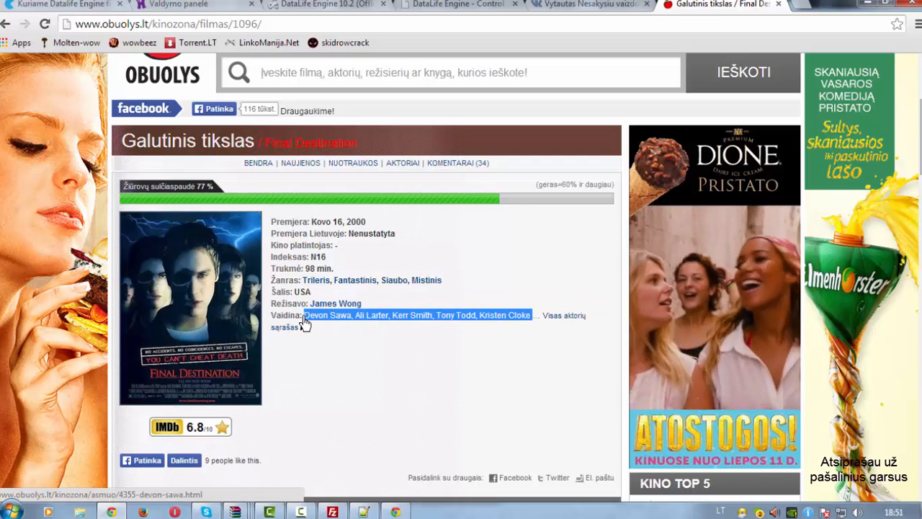
pyautogui.click(607, 6)
pyautogui.click(453, 6)
pyautogui.click(343, 309)
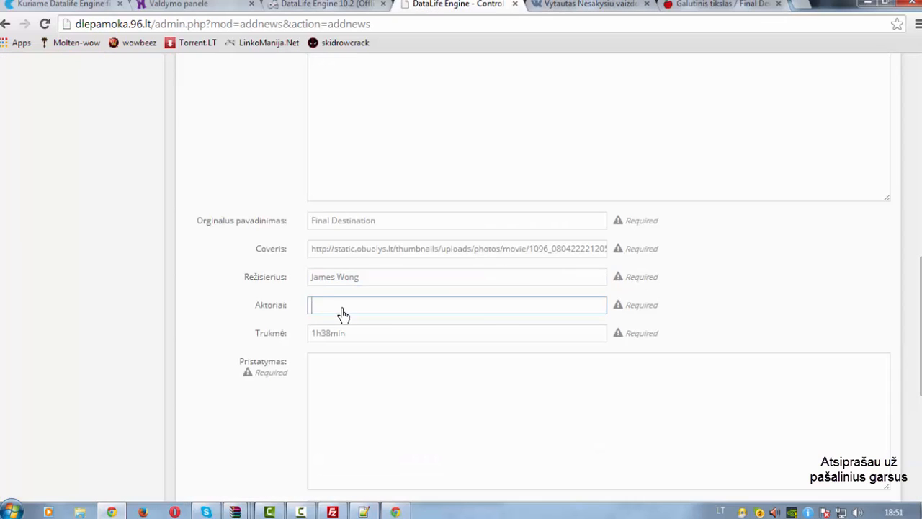
pyautogui.hotkey('ctrl', 'v')
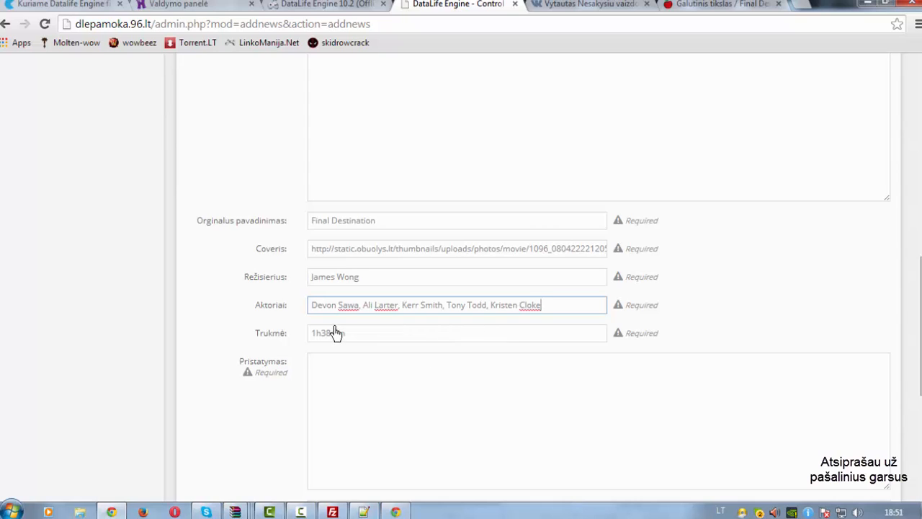
pyautogui.moveTo(358, 312); pyautogui.dragTo(304, 309)
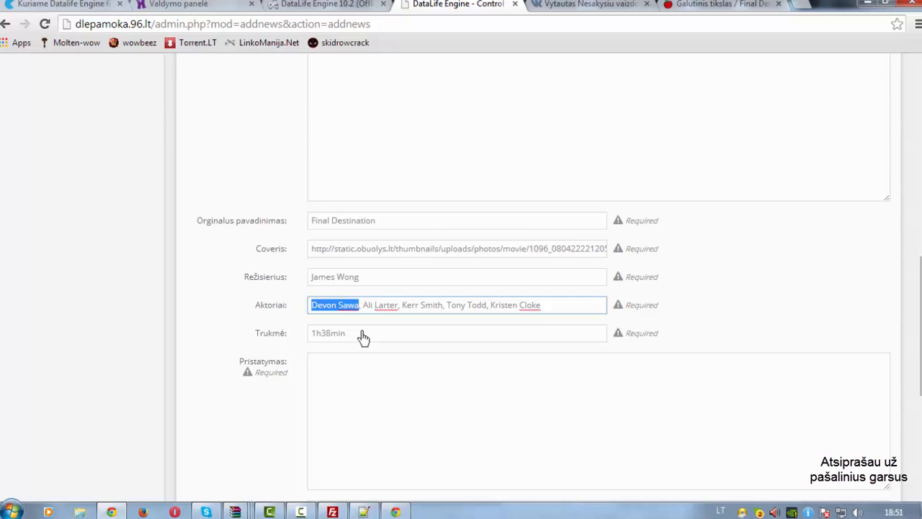
pyautogui.click(721, 4)
# Step: Select the Siužetas plot summary on obuolys.lt and return to the add-news form
pyautogui.scroll(-5, 305, 336)
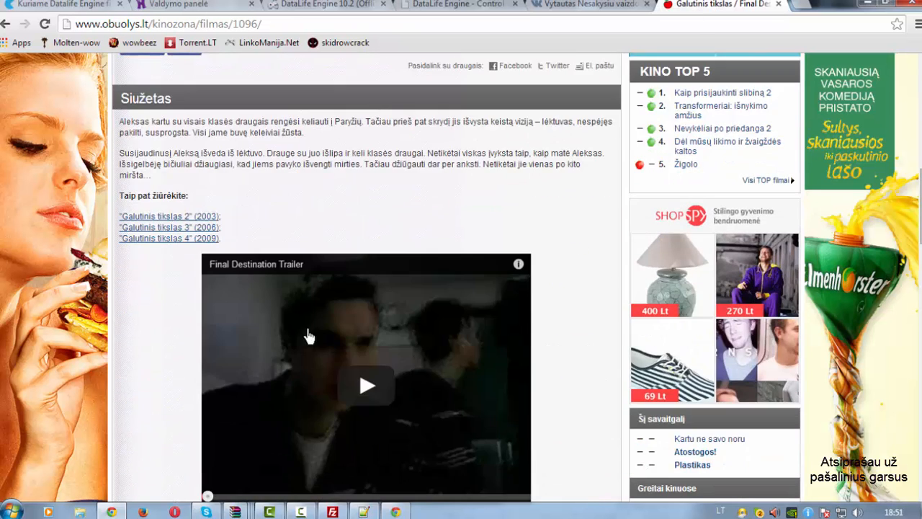
pyautogui.moveTo(151, 187); pyautogui.dragTo(325, 74)
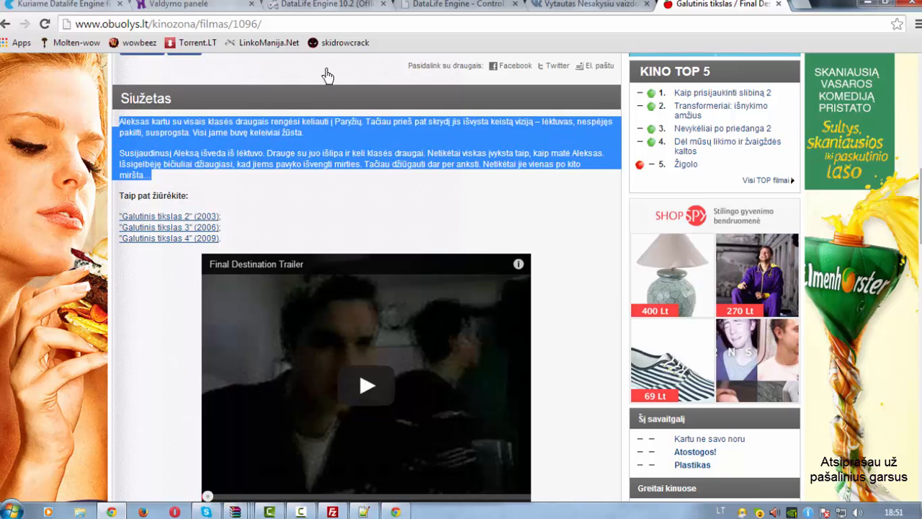
pyautogui.click(569, 5)
pyautogui.click(384, 4)
pyautogui.click(438, 4)
pyautogui.rightClick(436, 5)
pyautogui.click(346, 171)
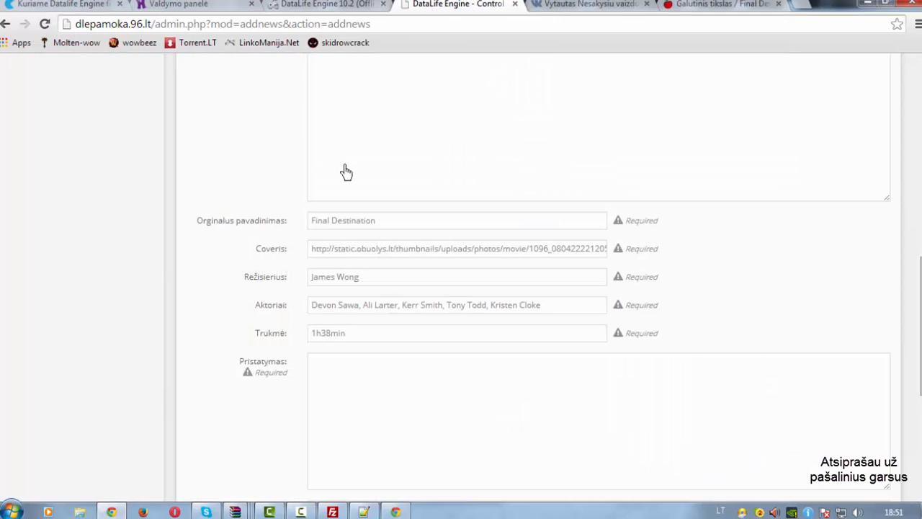
pyautogui.scroll(10, 346, 173)
pyautogui.scroll(-5, 324, 330)
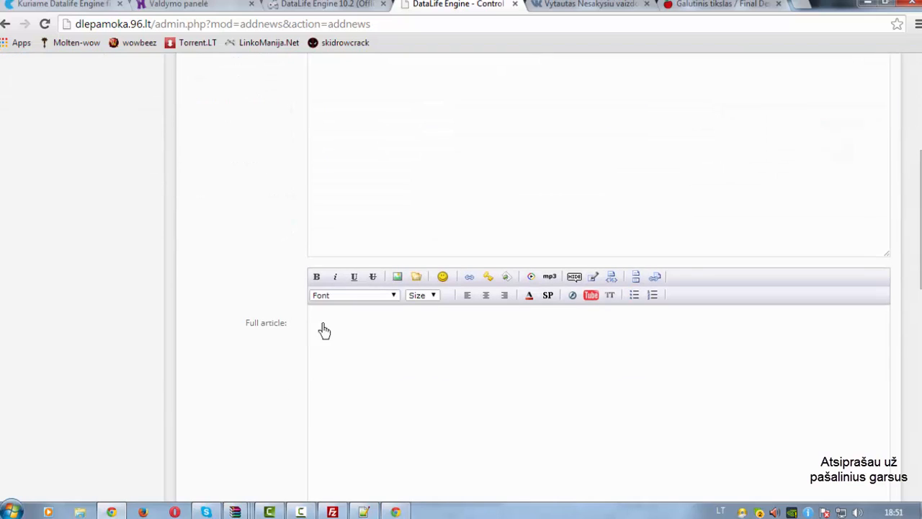
# Step: Paste the plot into both the short description and Full article editors
pyautogui.hotkey('ctrl', 'v')
pyautogui.click(411, 365)
pyautogui.hotkey('ctrl', 'v')
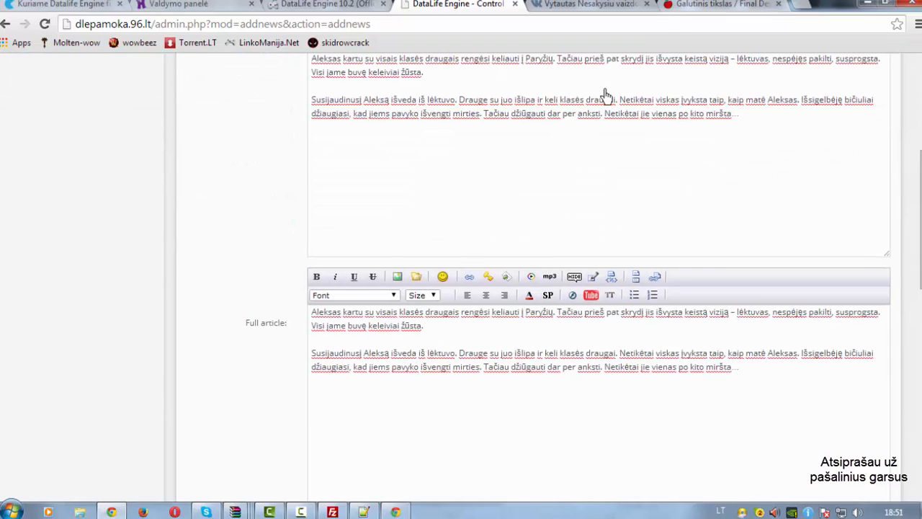
pyautogui.scroll(5, 523, 303)
pyautogui.moveTo(770, 415); pyautogui.dragTo(422, 352)
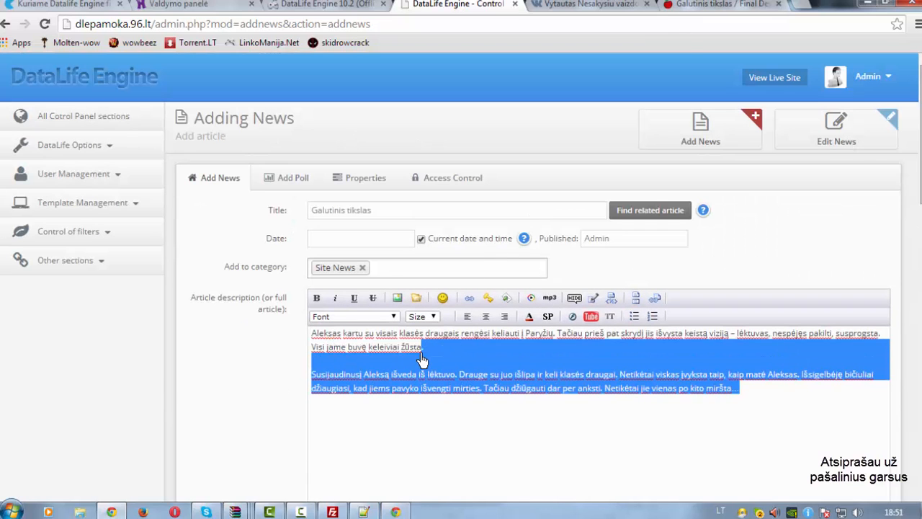
pyautogui.scroll(-1, 542, 392)
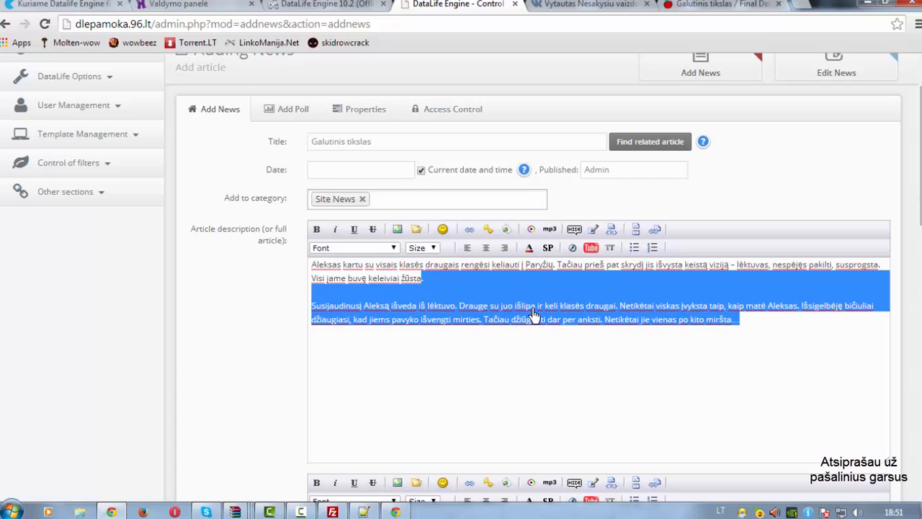
pyautogui.scroll(-4, 534, 317)
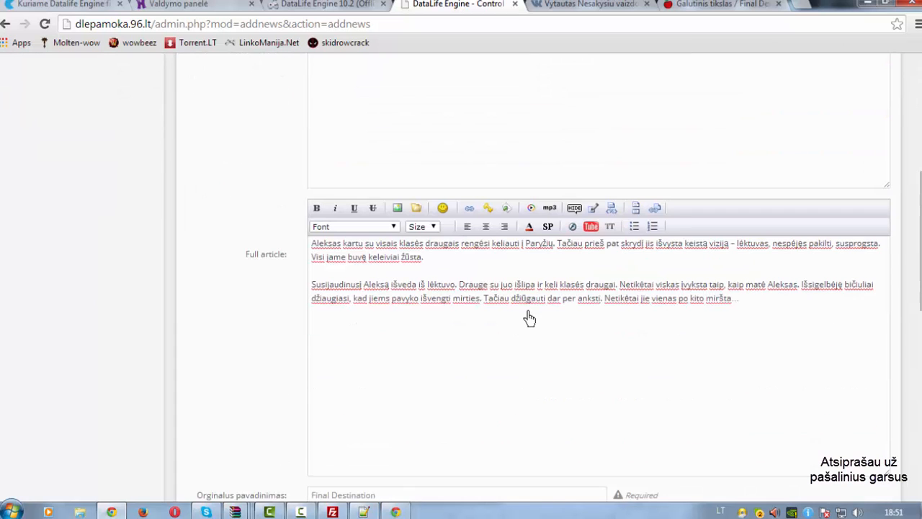
pyautogui.scroll(5, 529, 318)
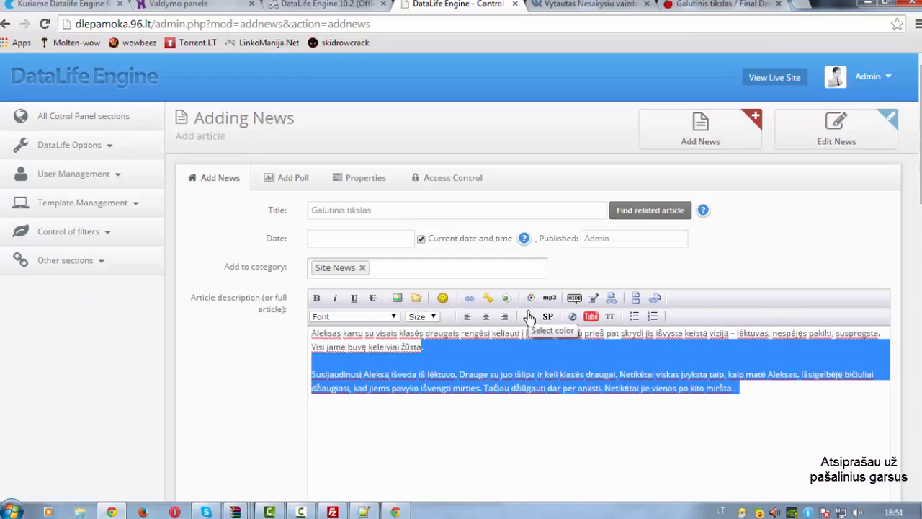
pyautogui.click(720, 4)
pyautogui.scroll(-1, 532, 108)
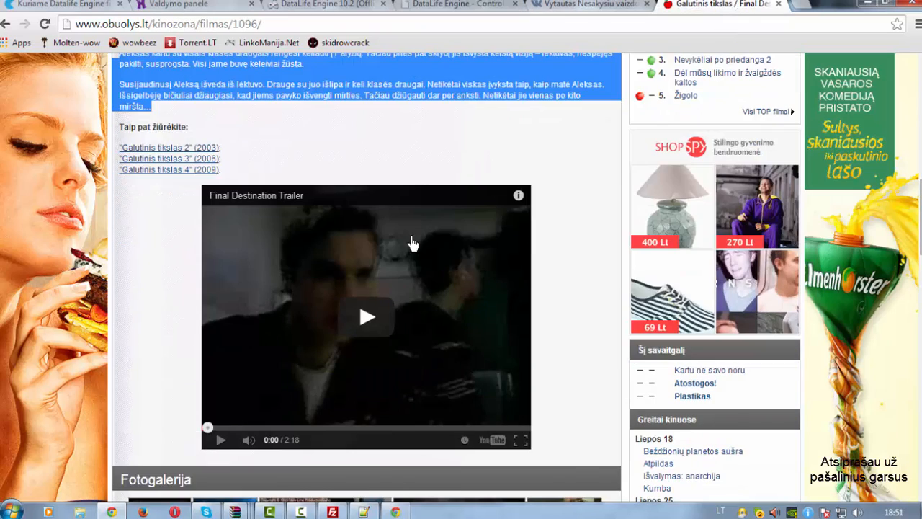
# Step: Copy the Final Destination YouTube trailer URL into the Pristatymas field
pyautogui.scroll(-2, 412, 243)
pyautogui.click(295, 85)
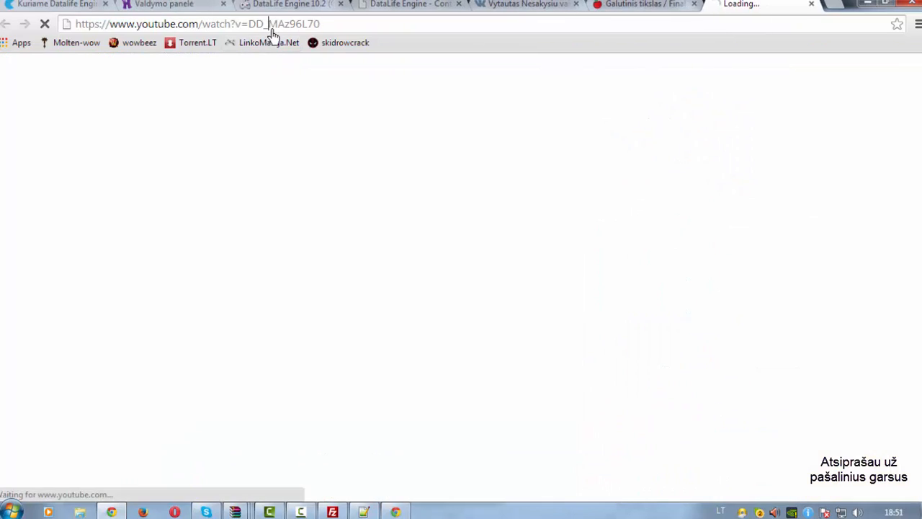
pyautogui.click(271, 29)
pyautogui.hotkey('ctrl', 'w')
pyautogui.scroll(-4, 463, 205)
pyautogui.hotkey('ctrl', 'shift', 'Tab')
pyautogui.hotkey('ctrl', 'shift', 'Tab')
pyautogui.hotkey('ctrl', 'shift', 'Tab')
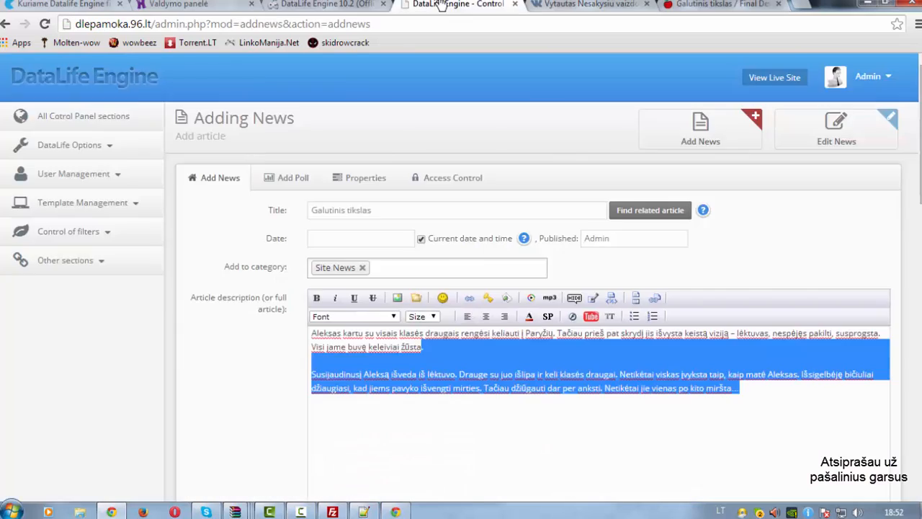
pyautogui.hotkey('ctrl', 'Tab')
pyautogui.scroll(-8, 420, 286)
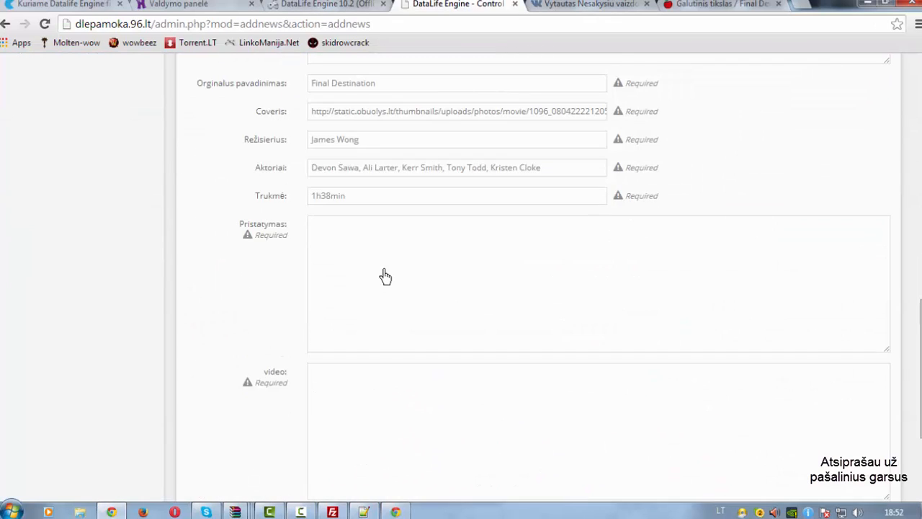
pyautogui.scroll(4, 383, 274)
pyautogui.scroll(-2, 384, 278)
pyautogui.click(381, 278)
pyautogui.write('https://www.youtube.com/watch?v=DD_MAz96L70')
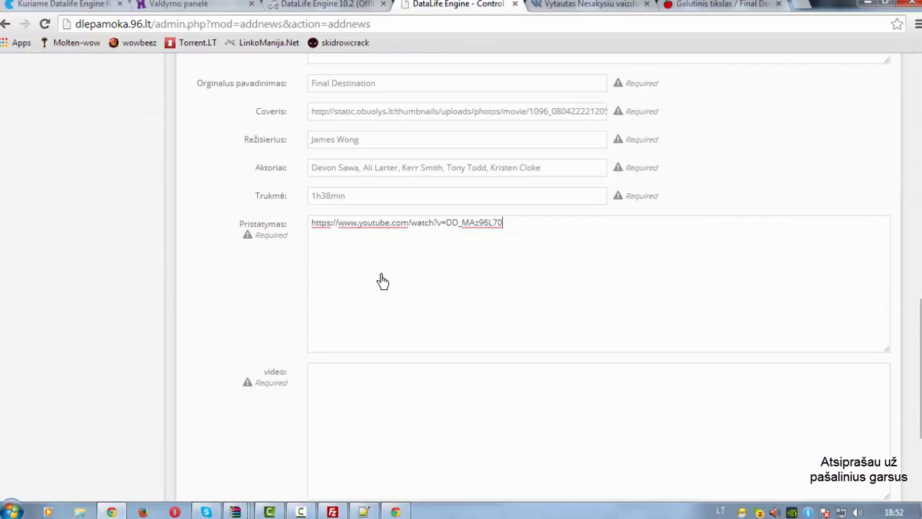
# Step: Copy the VK player's embed code and paste it into the video field
pyautogui.scroll(-2, 272, 290)
pyautogui.scroll(6, 362, 277)
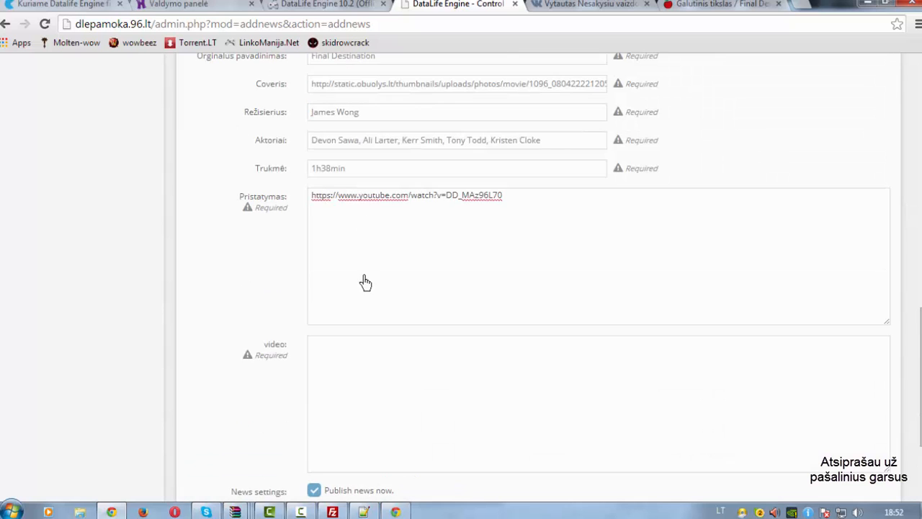
pyautogui.scroll(-5, 360, 277)
pyautogui.scroll(-1, 324, 264)
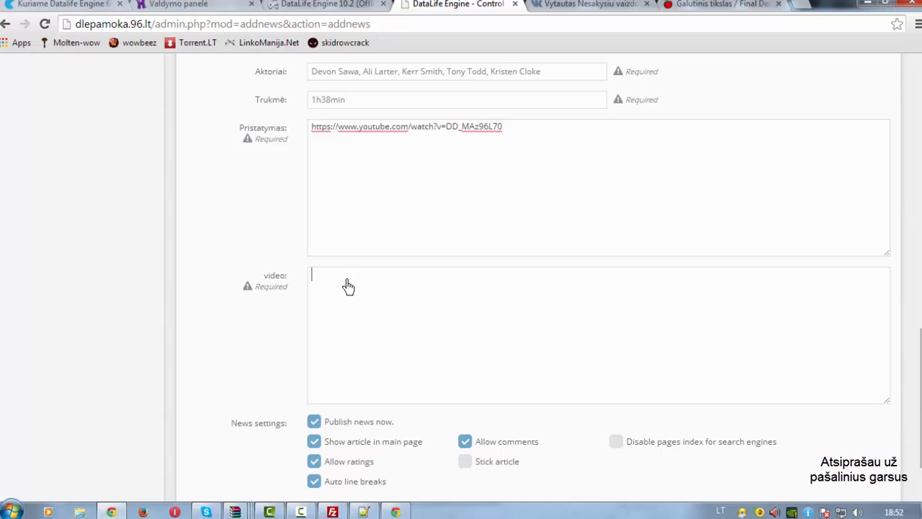
pyautogui.click(627, 5)
pyautogui.rightClick(445, 209)
pyautogui.click(497, 216)
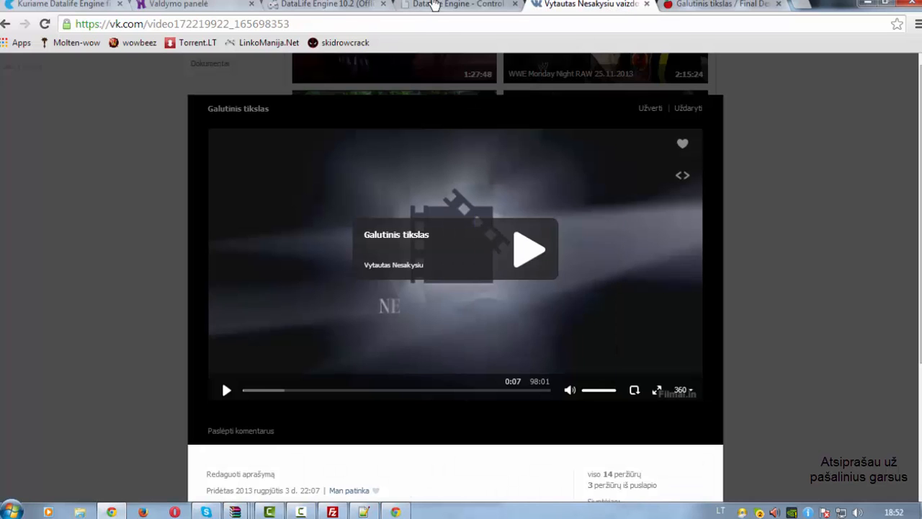
pyautogui.click(458, 3)
pyautogui.click(328, 3)
pyautogui.click(459, 4)
pyautogui.write('<iframe src="https://vk.com/video_ext.php?oid=172219922&id=165698353&hash=4e1b77aa34245749&hd=1" width="607" height="360" frameborder="0"></iframe>')
pyautogui.scroll(-1, 253, 322)
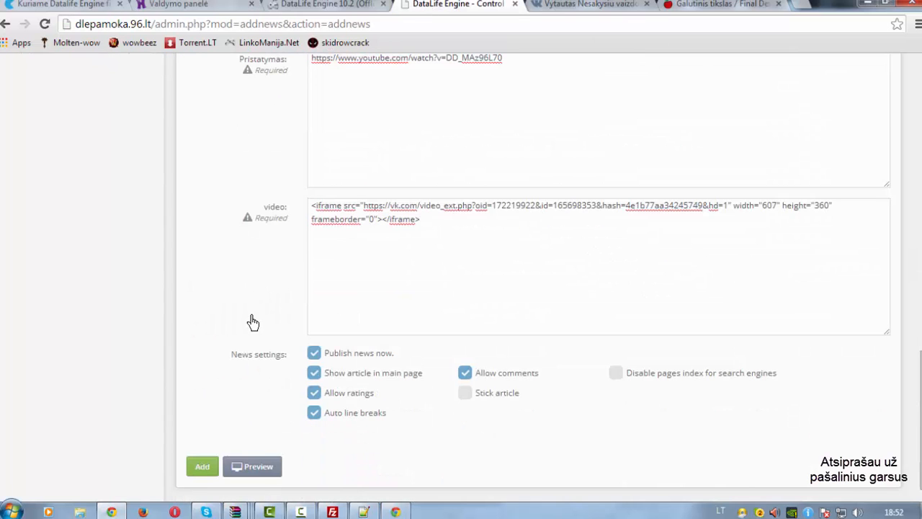
# Step: Set the embed width to 660, add the post, and reload the live site
pyautogui.write('660')
pyautogui.click(204, 466)
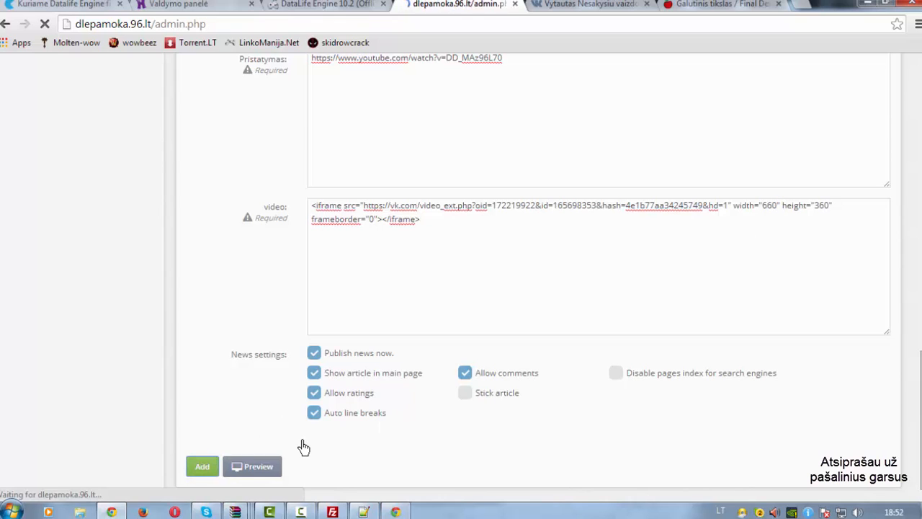
pyautogui.click(271, 4)
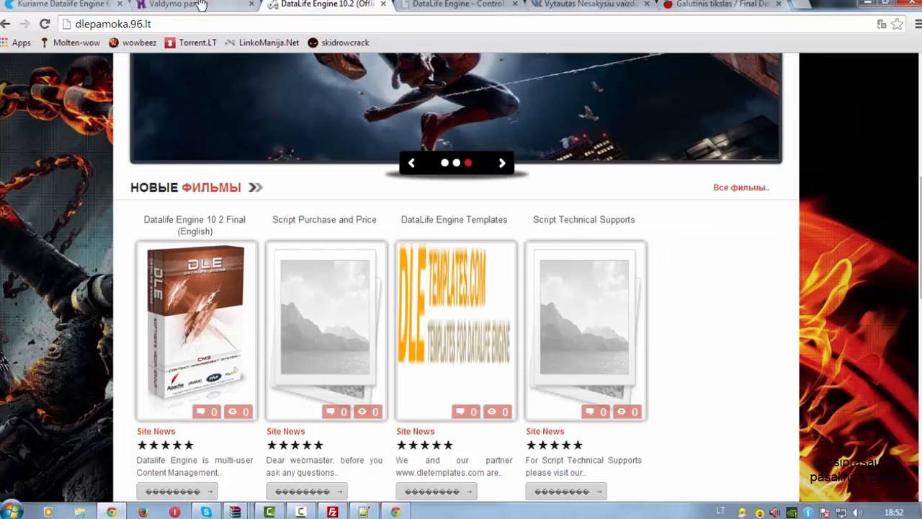
pyautogui.press('F5')
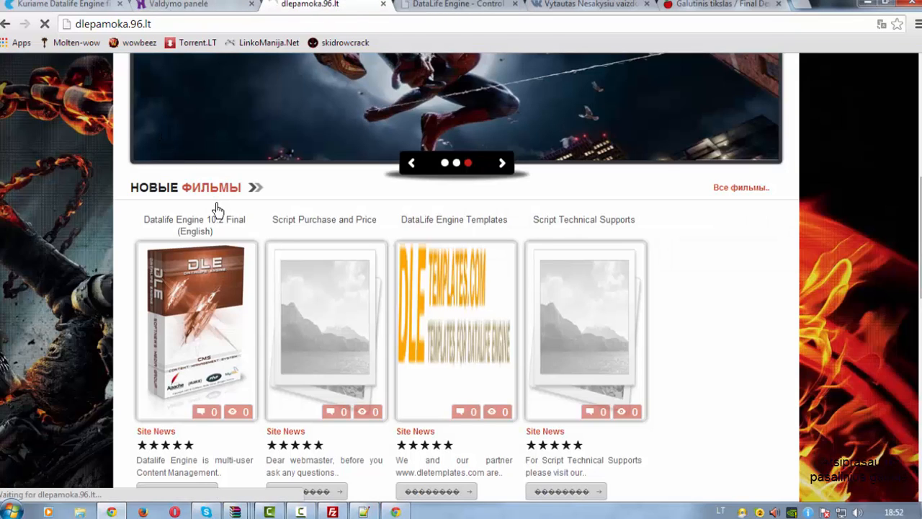
# Step: Scroll the site to Top films, then bring up FileZilla's MOVIE template folder
pyautogui.scroll(-3, 247, 284)
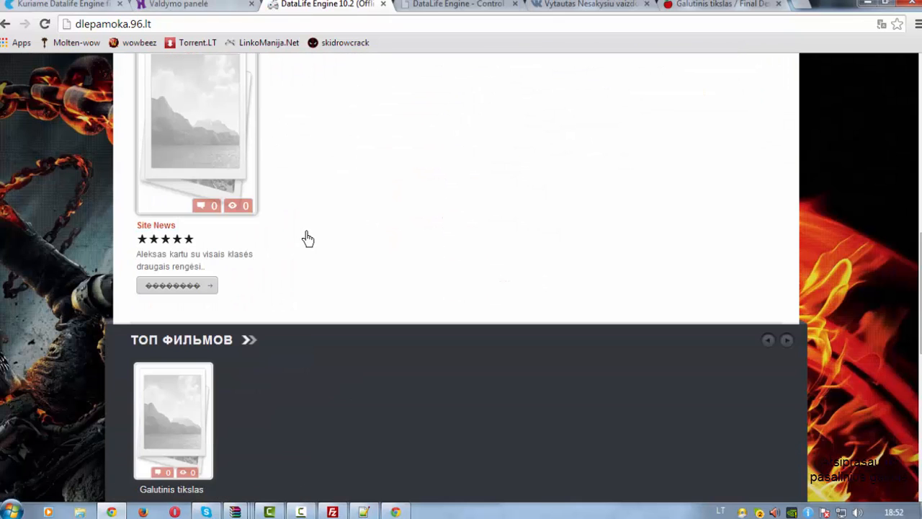
pyautogui.click(333, 511)
pyautogui.click(544, 329)
# Step: Open shortstory.tpl from the server in Notepad++ and convert it to UTF-8
pyautogui.doubleClick(544, 329)
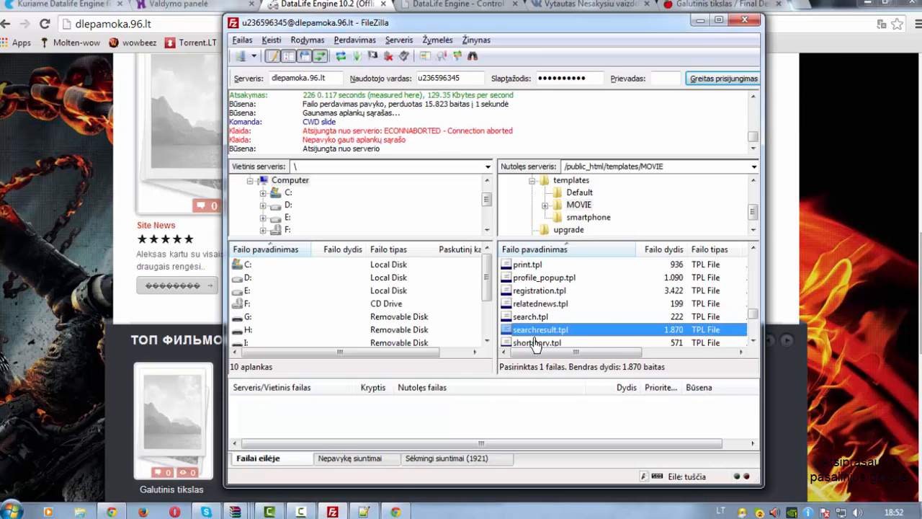
pyautogui.click(542, 341)
pyautogui.rightClick(539, 330)
pyautogui.click(587, 363)
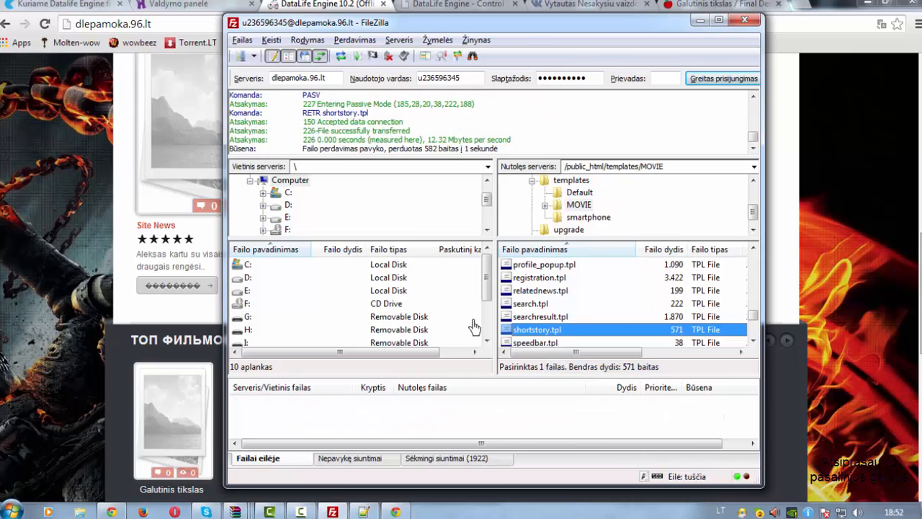
pyautogui.hotkey('ctrl', 'a')
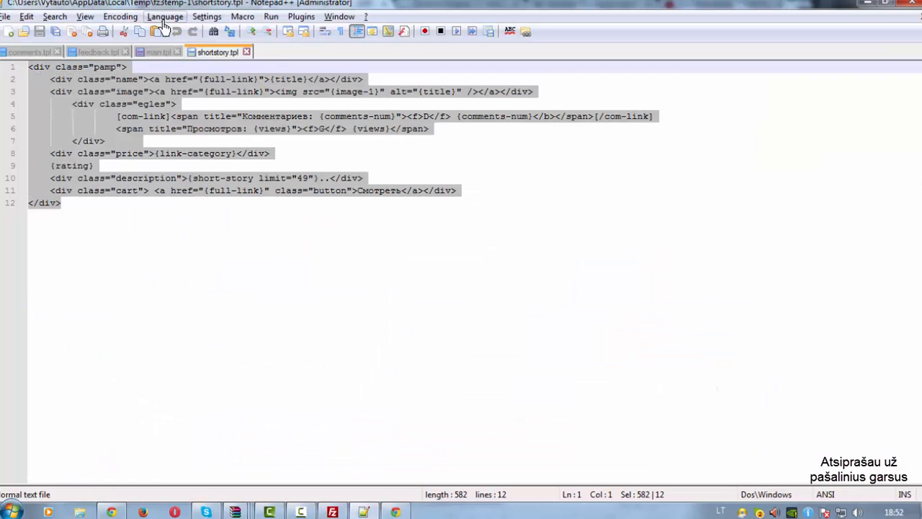
pyautogui.click(120, 17)
pyautogui.click(154, 158)
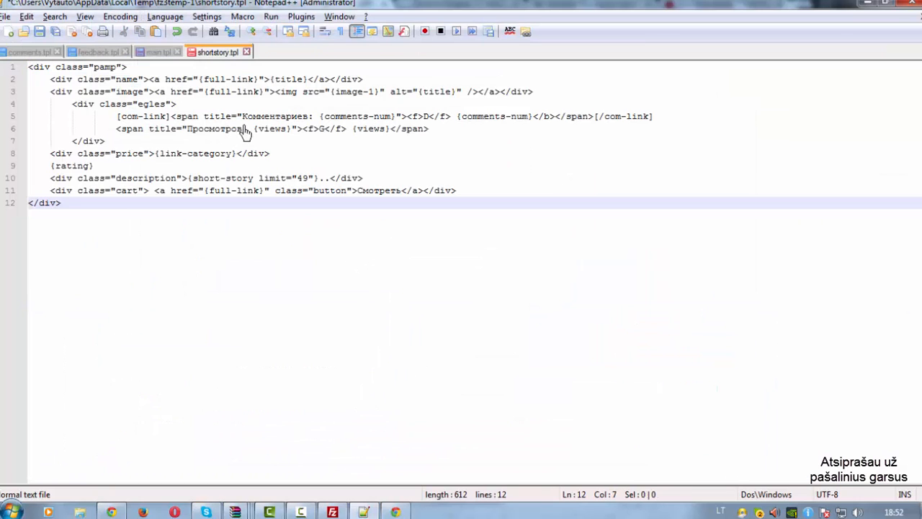
# Step: Replace the Russian labels with Komentarai, Žiūrėjo and Žiūrėti
pyautogui.doubleClick(274, 116)
pyautogui.write('Kom')
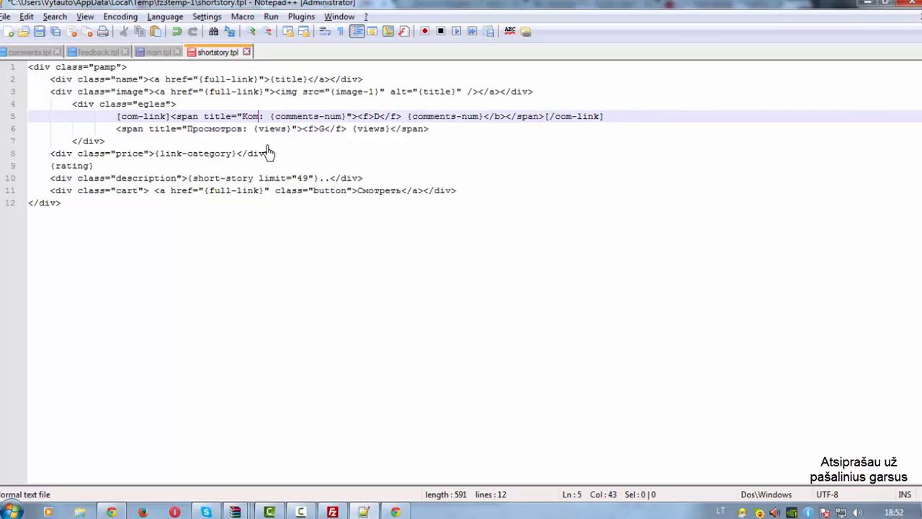
pyautogui.write('entarai')
pyautogui.doubleClick(215, 129)
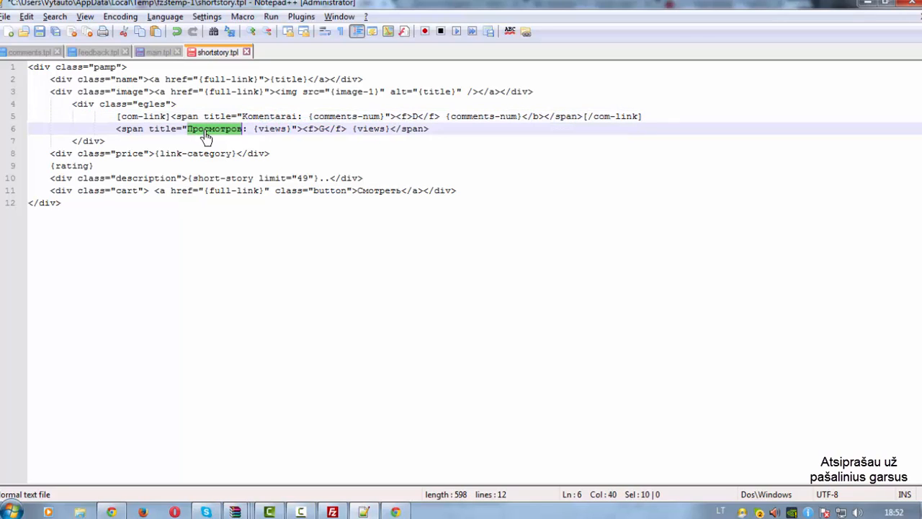
pyautogui.write('Žir')
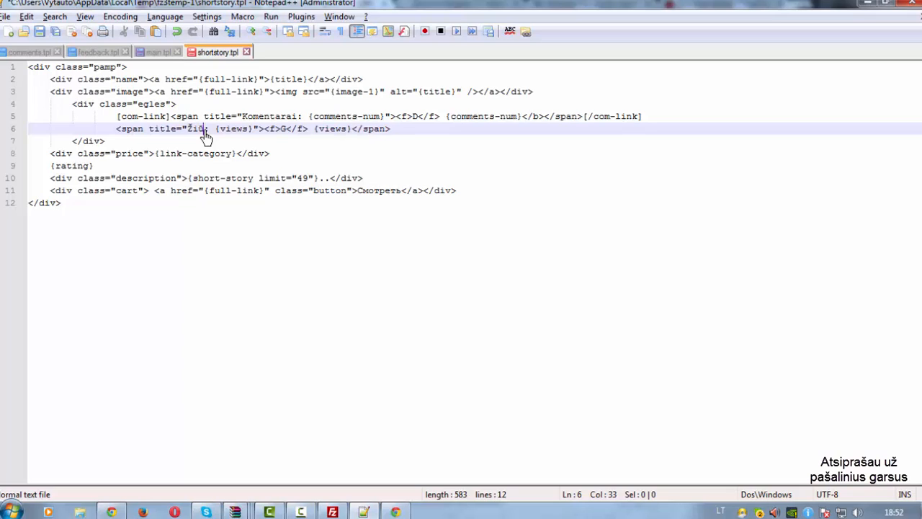
pyautogui.write('rėjo')
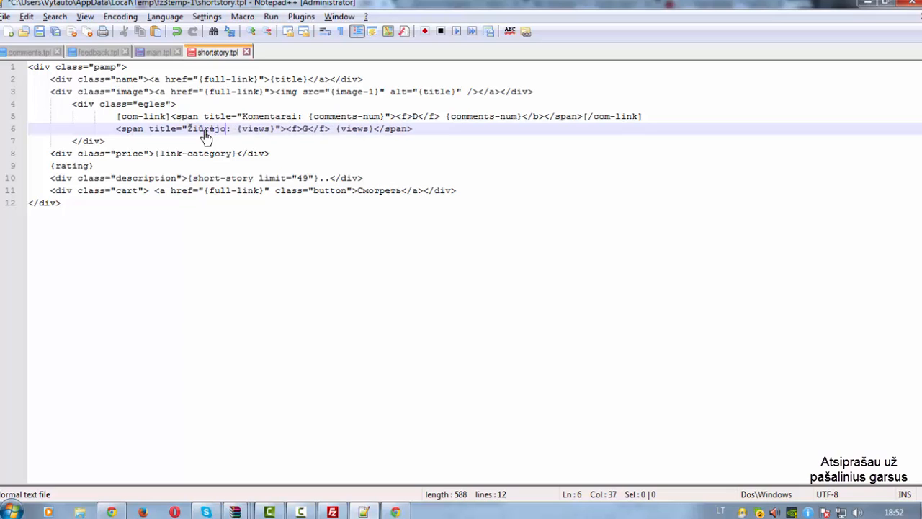
pyautogui.doubleClick(361, 193)
pyautogui.write('Žiūrėti')
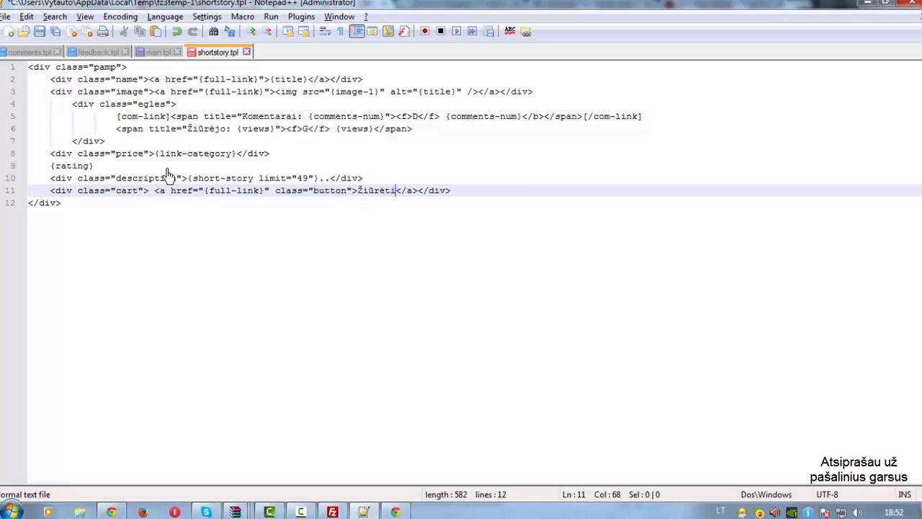
pyautogui.doubleClick(300, 180)
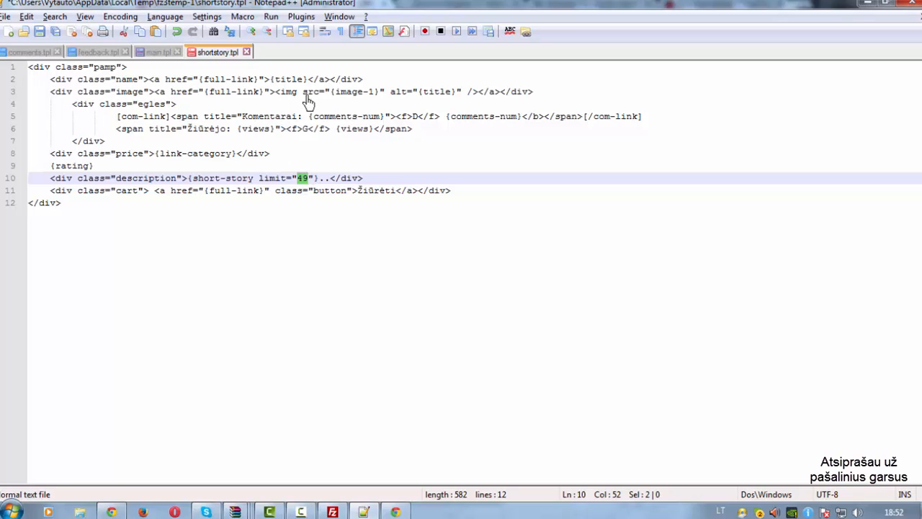
pyautogui.click(378, 93)
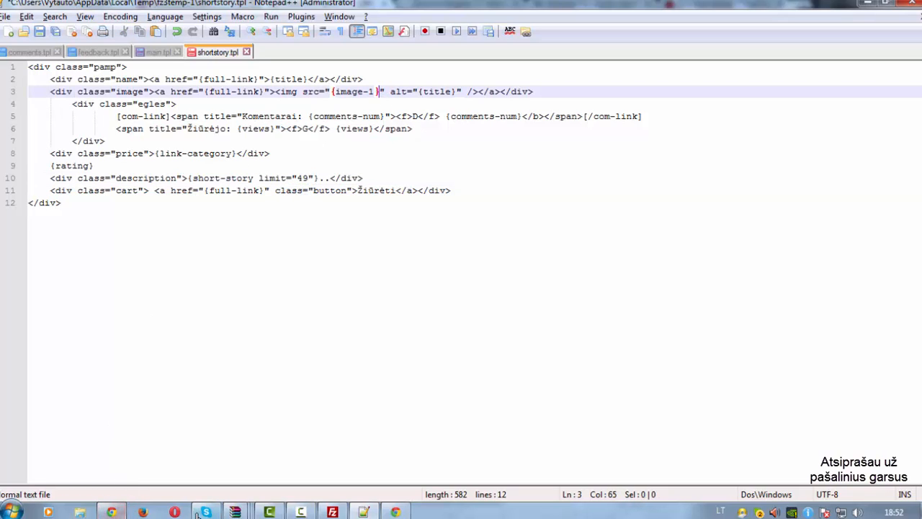
# Step: Search Chrome for 'shortsory field include' and open the mid-team.ws Short News (shortstory.tpl) guide
pyautogui.click(111, 511)
pyautogui.hotkey('ctrl', 't')
pyautogui.write('s')
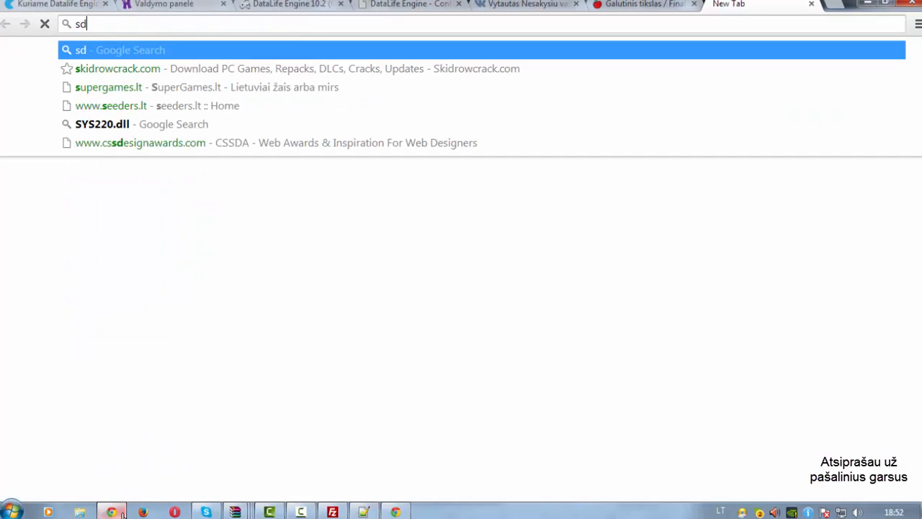
pyautogui.write('hortsor')
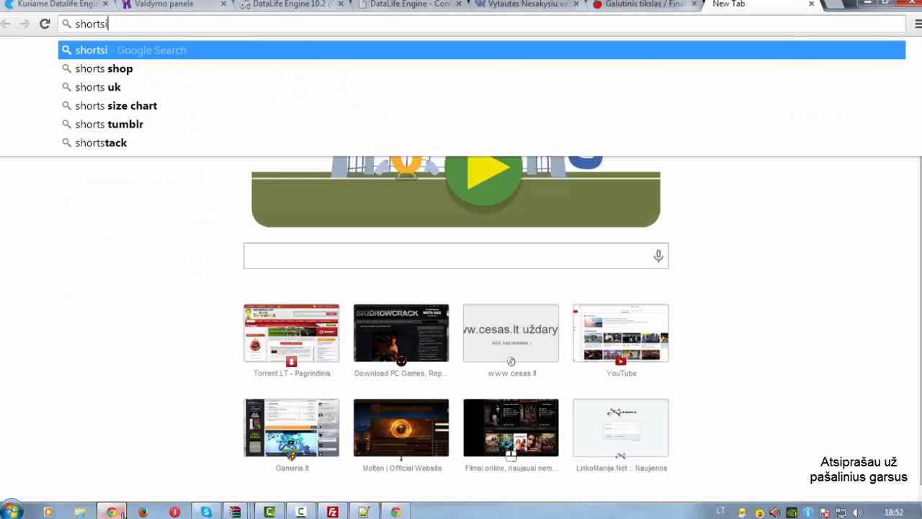
pyautogui.write('y fiel')
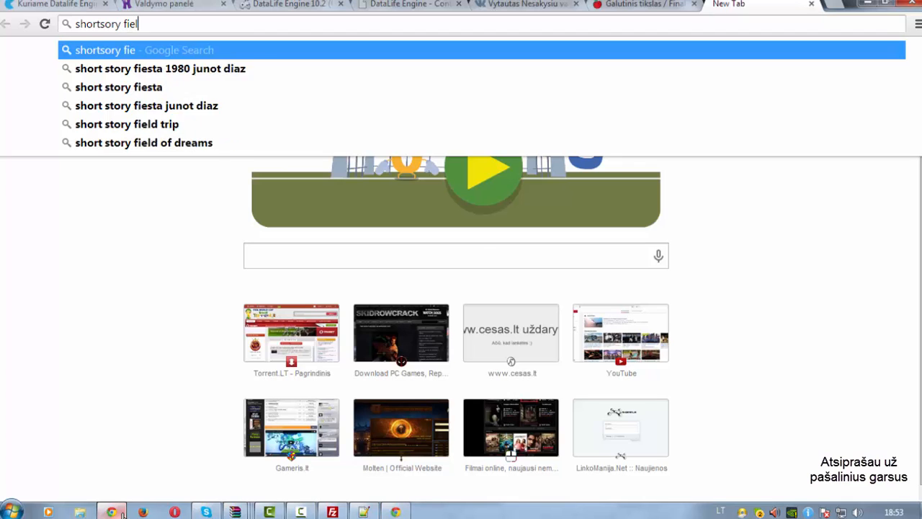
pyautogui.write('d include')
pyautogui.press('Return')
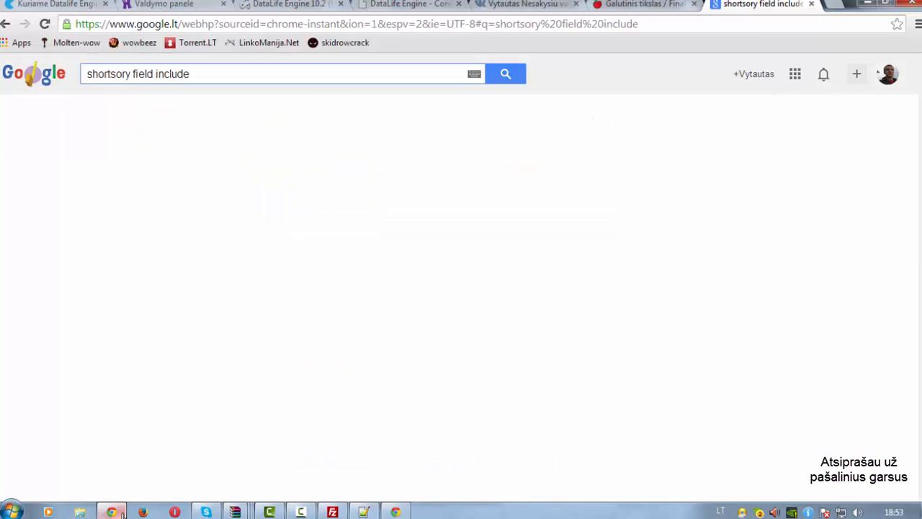
pyautogui.click(258, 226)
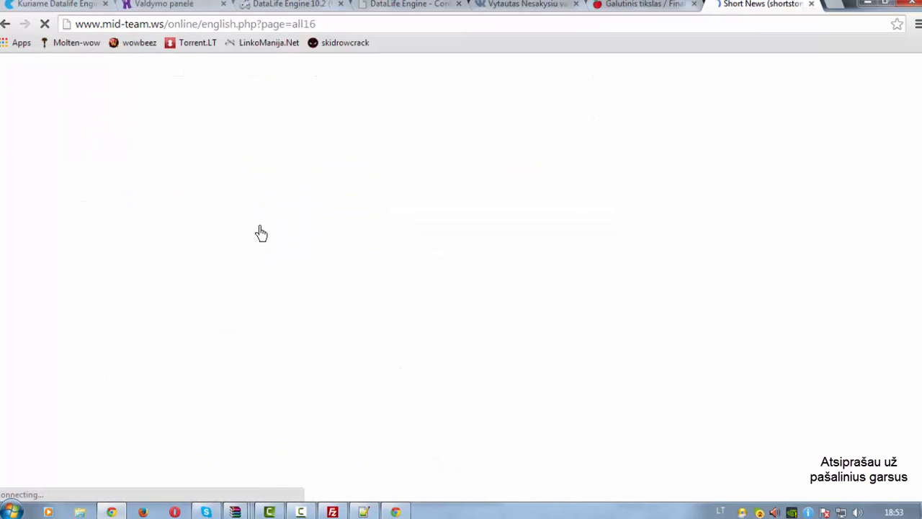
pyautogui.scroll(-7, 357, 275)
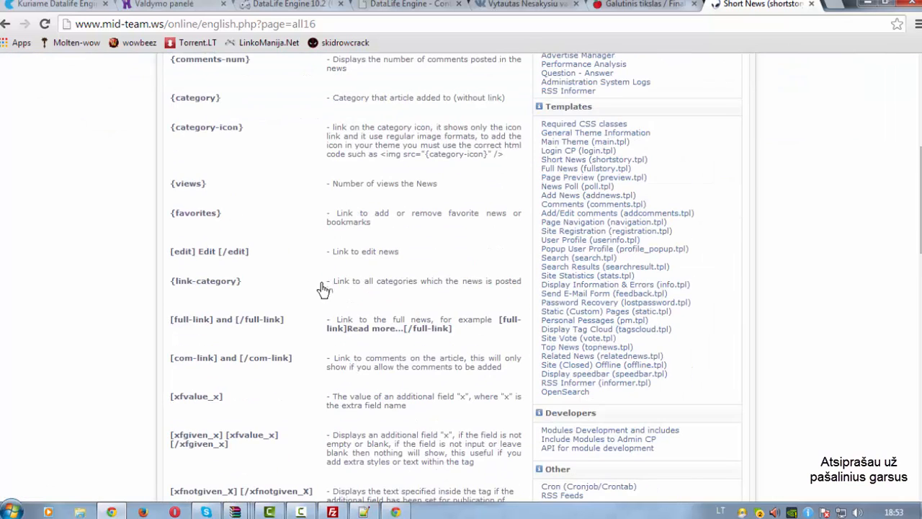
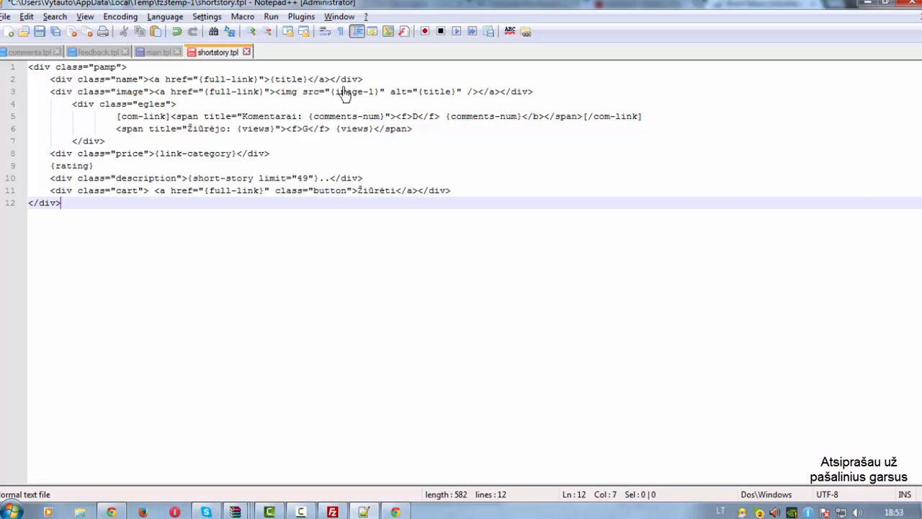
# Step: Replace {image-1} on line 3 with [xfvalue_cover] and upload shortstory.tpl to the server
pyautogui.moveTo(328, 92); pyautogui.dragTo(379, 94)
pyautogui.write('[xfvalue_x]')
pyautogui.write('cover')
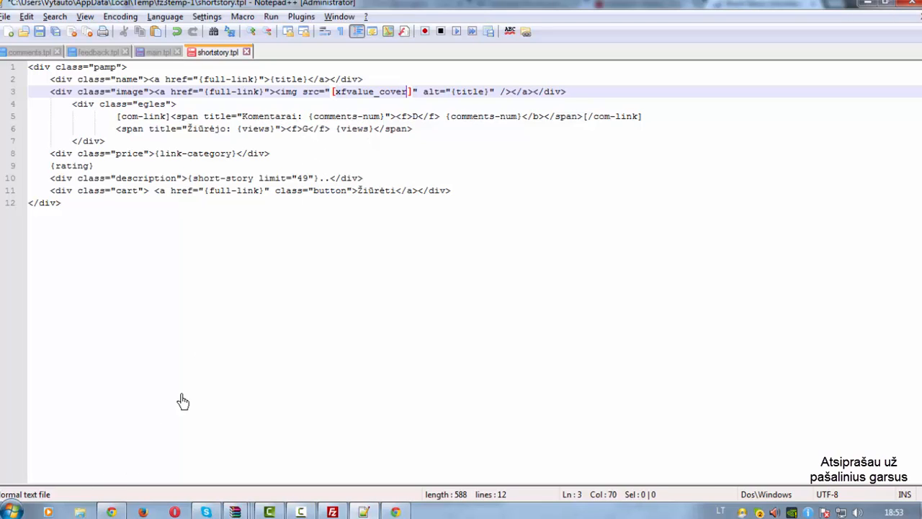
pyautogui.click(332, 512)
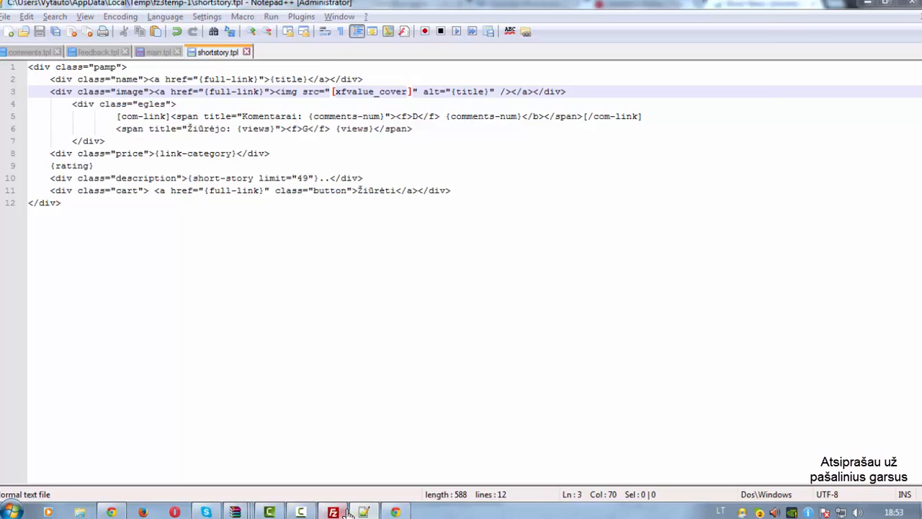
pyautogui.click(465, 299)
# Step: Reload the live site and open the news item's full story
pyautogui.hotkey('alt', 'Tab')
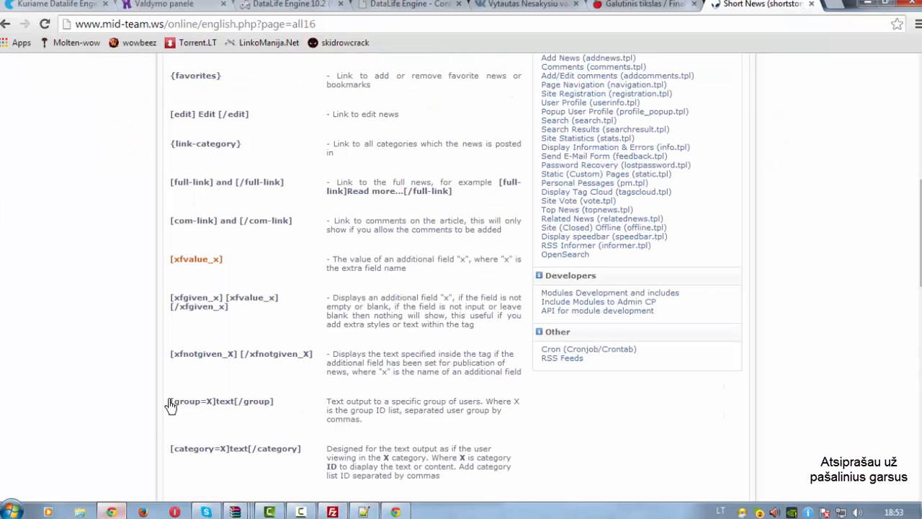
pyautogui.click(155, 6)
pyautogui.click(267, 5)
pyautogui.press('F5')
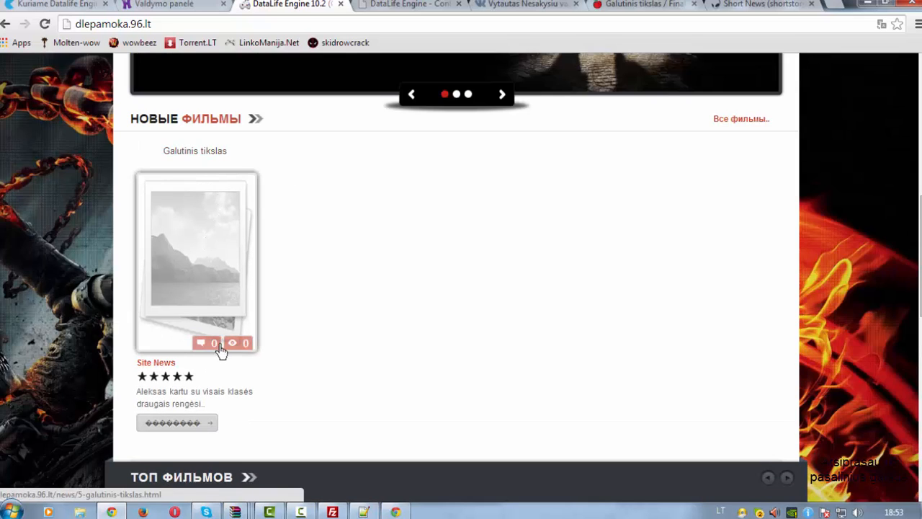
pyautogui.click(188, 427)
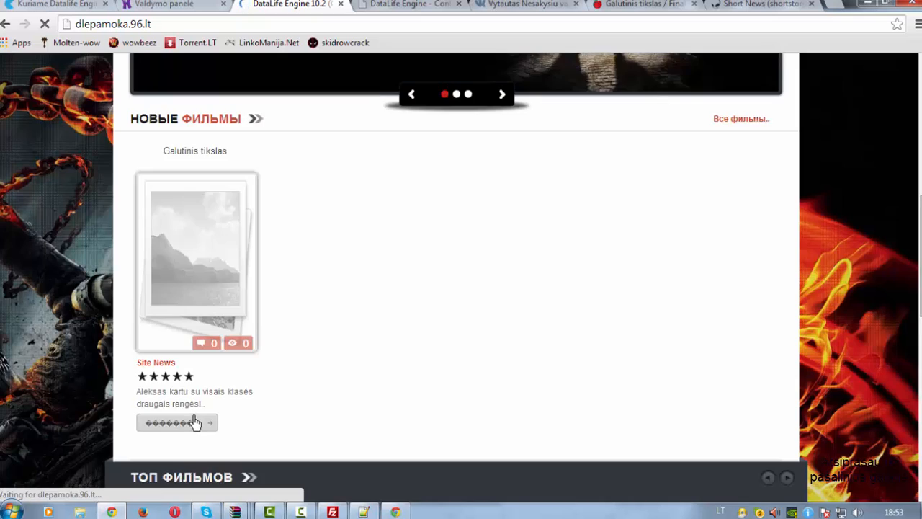
pyautogui.scroll(-9, 226, 410)
pyautogui.scroll(4, 228, 412)
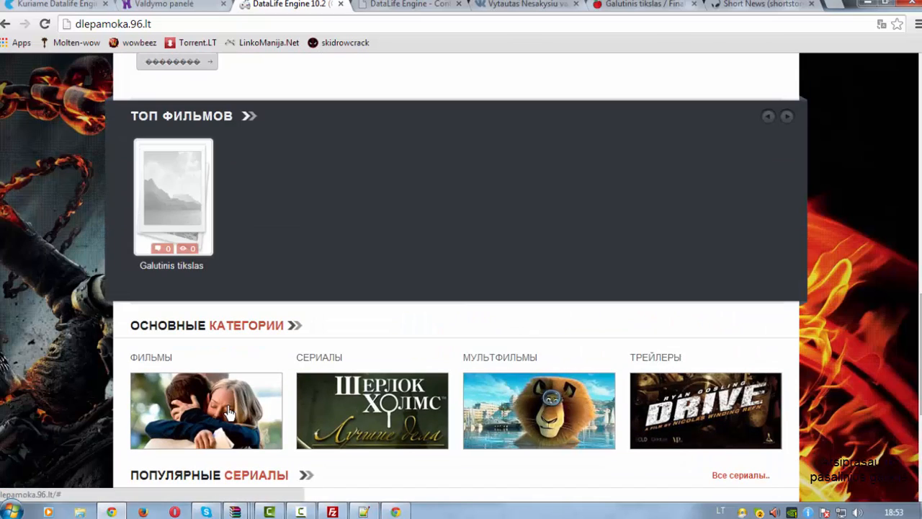
pyautogui.scroll(7, 227, 412)
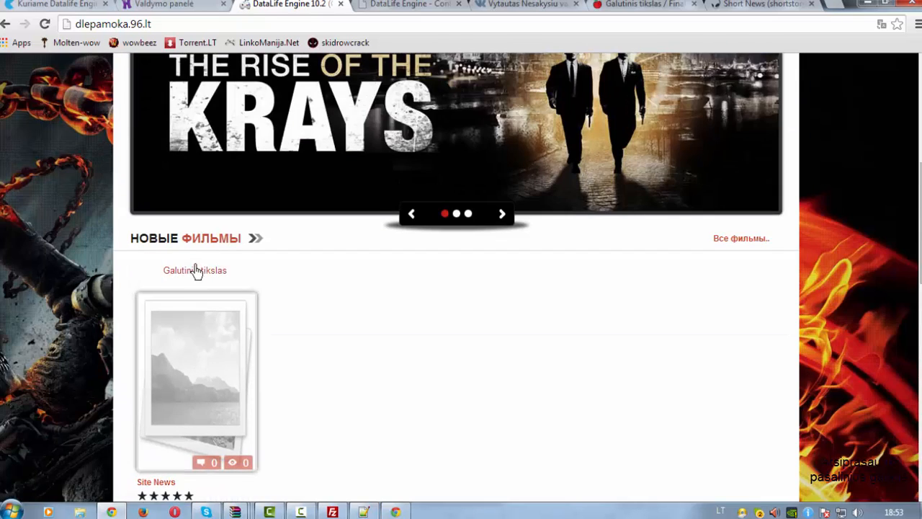
# Step: Browse the all-films listing, then open and scroll through the Galutinis tikslas article
pyautogui.click(744, 238)
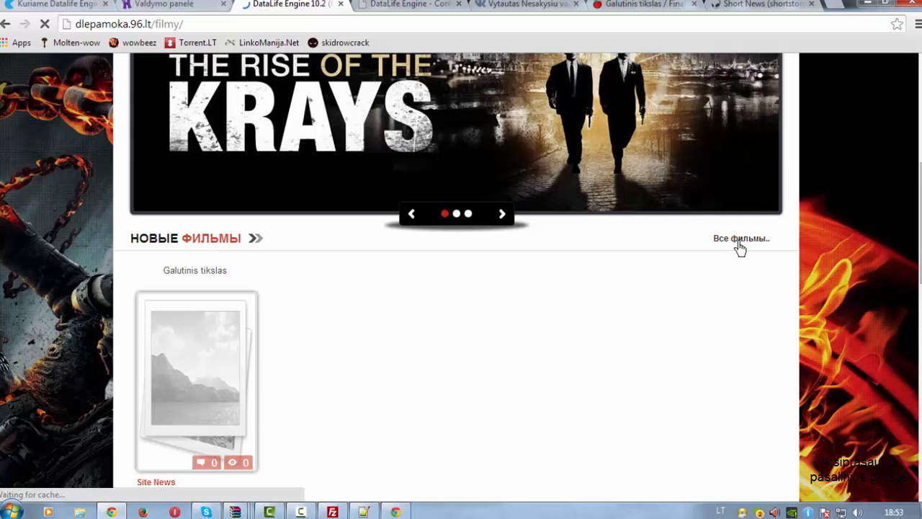
pyautogui.scroll(-5, 634, 264)
pyautogui.scroll(4, 547, 303)
pyautogui.hotkey('alt', 'Left')
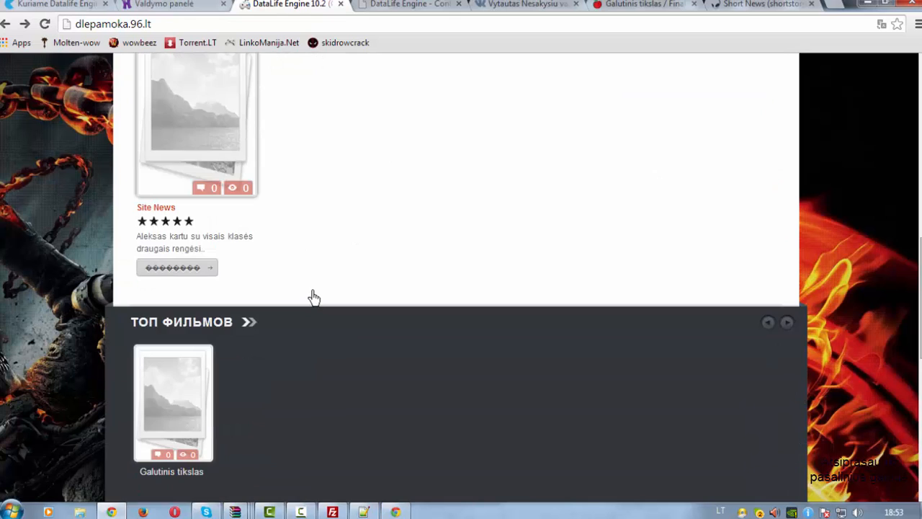
pyautogui.scroll(2, 312, 296)
pyautogui.click(185, 241)
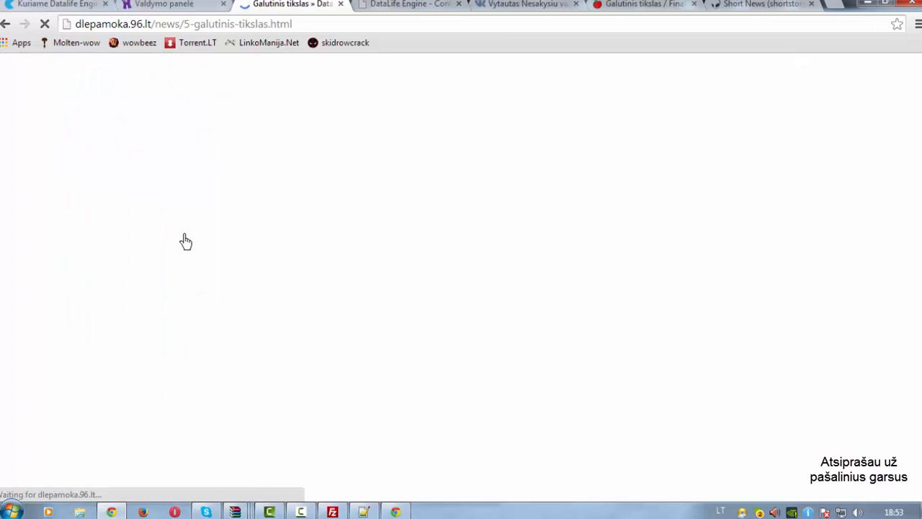
pyautogui.hotkey('alt', 'Left')
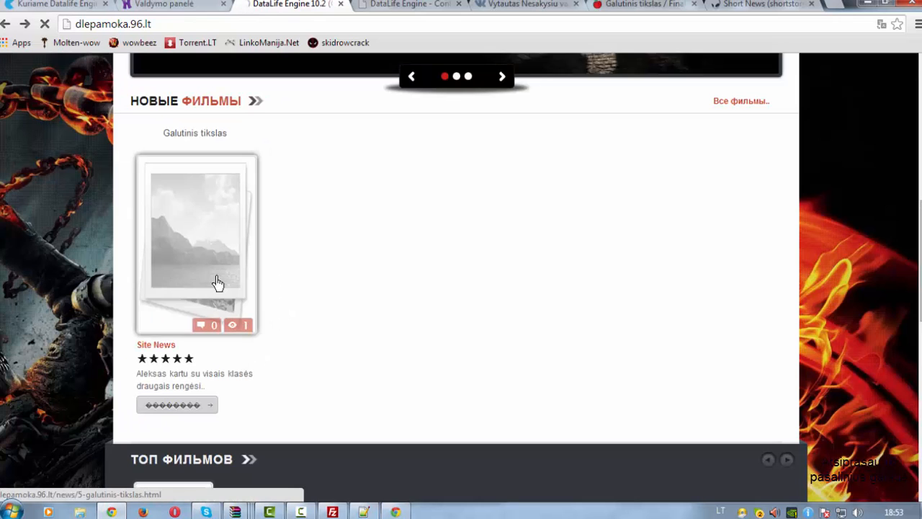
pyautogui.click(219, 283)
pyautogui.scroll(-4, 218, 284)
pyautogui.scroll(-1, 428, 276)
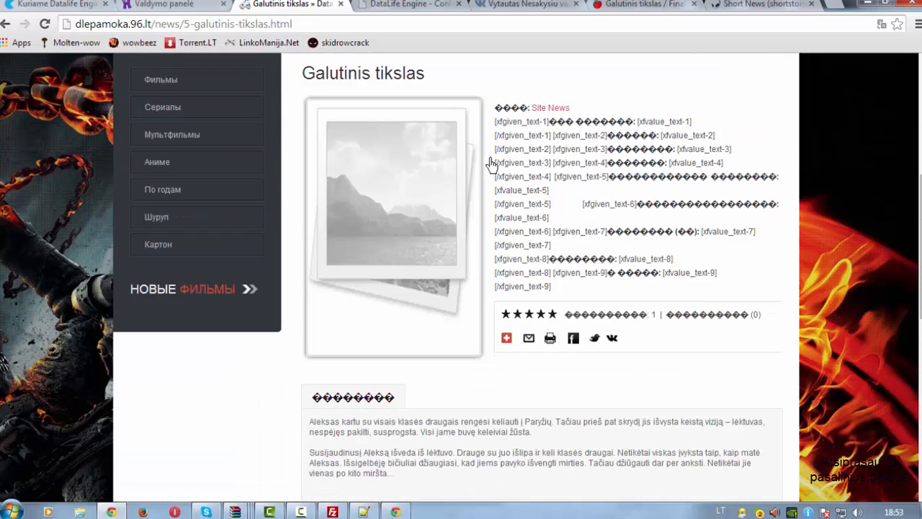
pyautogui.scroll(-3, 405, 324)
pyautogui.click(347, 311)
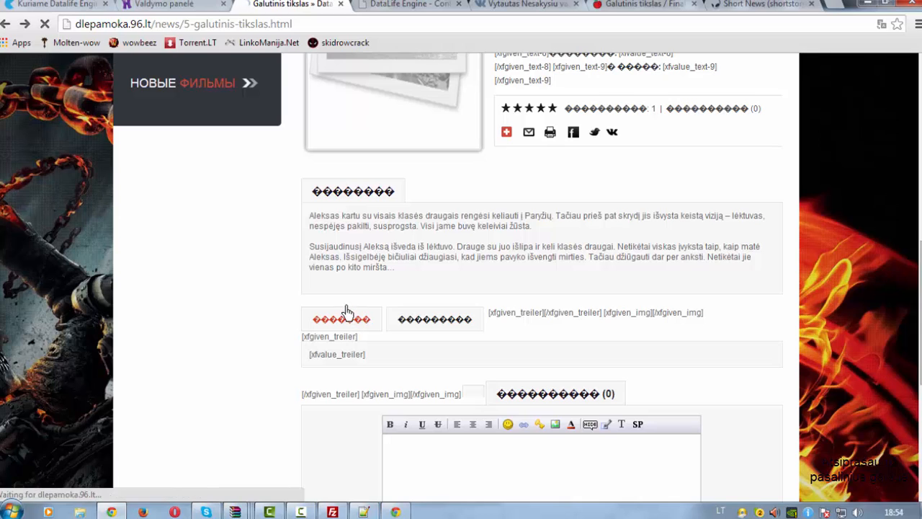
pyautogui.scroll(-2, 328, 303)
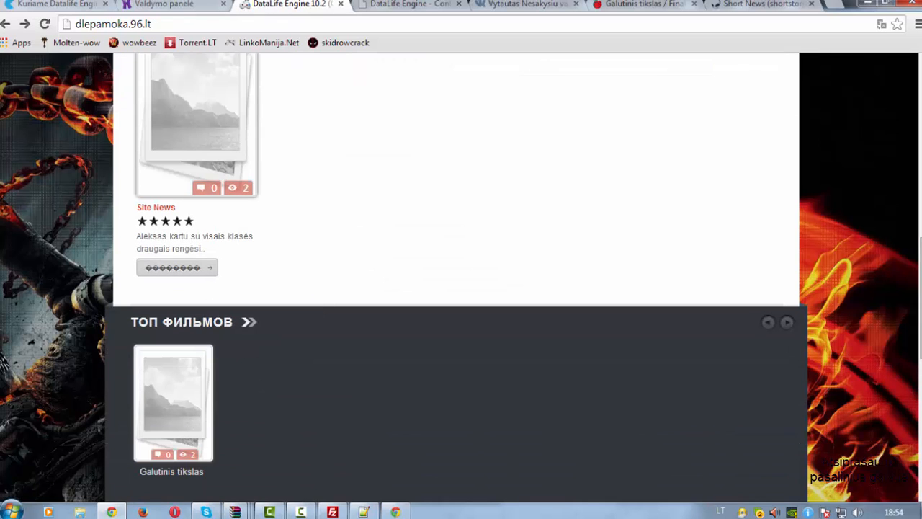
# Step: In the admin panel, open DataLife Options > Custom Article Fields
pyautogui.click(371, 513)
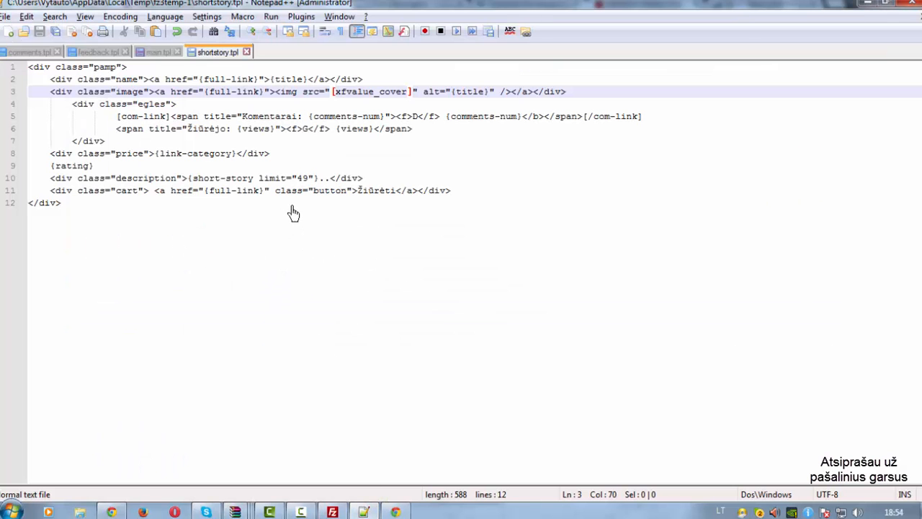
pyautogui.click(111, 512)
pyautogui.click(164, 5)
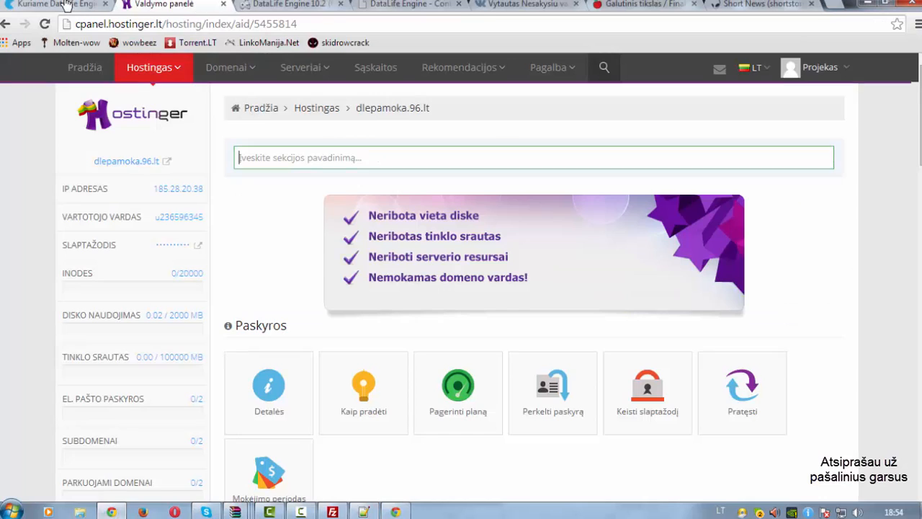
pyautogui.click(58, 4)
pyautogui.click(173, 5)
pyautogui.click(284, 6)
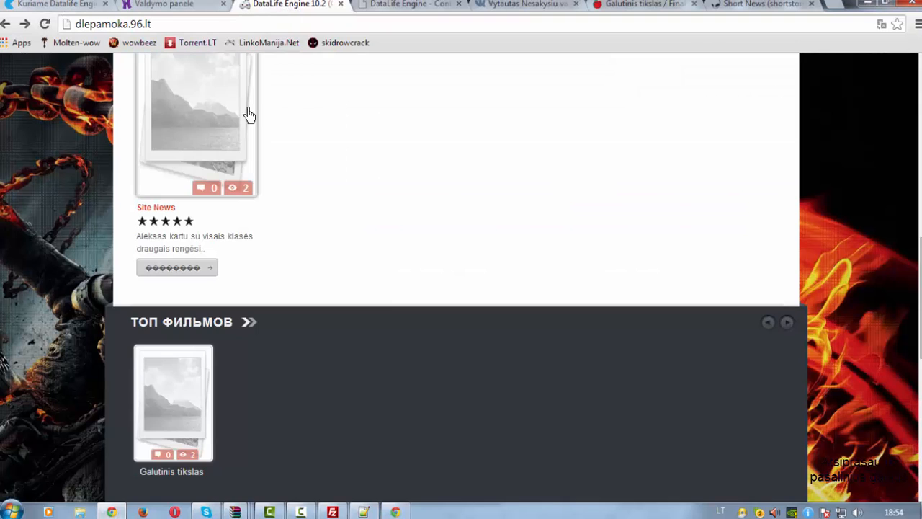
pyautogui.scroll(10, 241, 112)
pyautogui.click(372, 5)
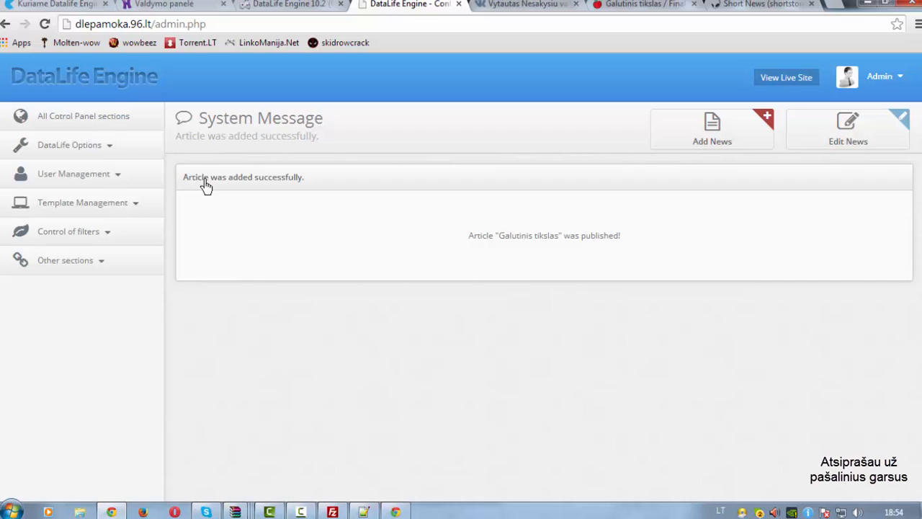
pyautogui.click(93, 149)
pyautogui.click(77, 255)
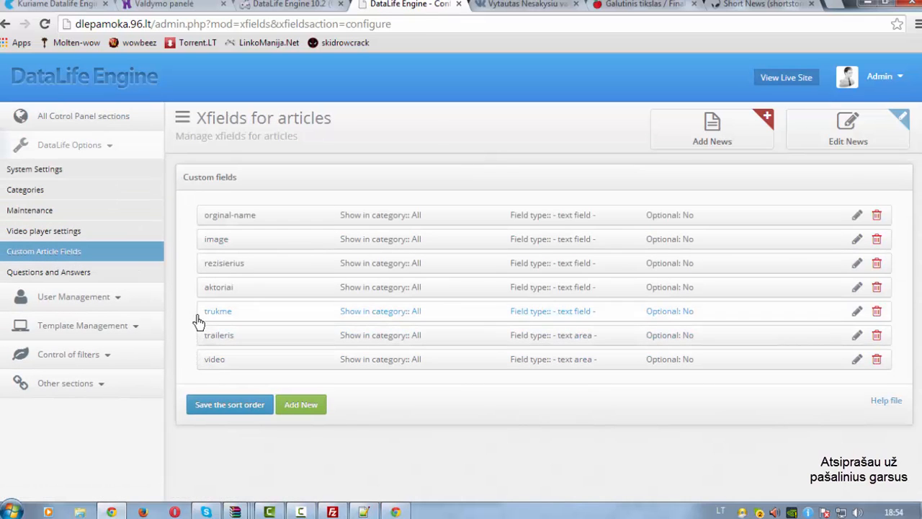
# Step: Change the line 3 image source to [xfvalue_image] and upload shortstory.tpl
pyautogui.hotkey('alt', 'Tab')
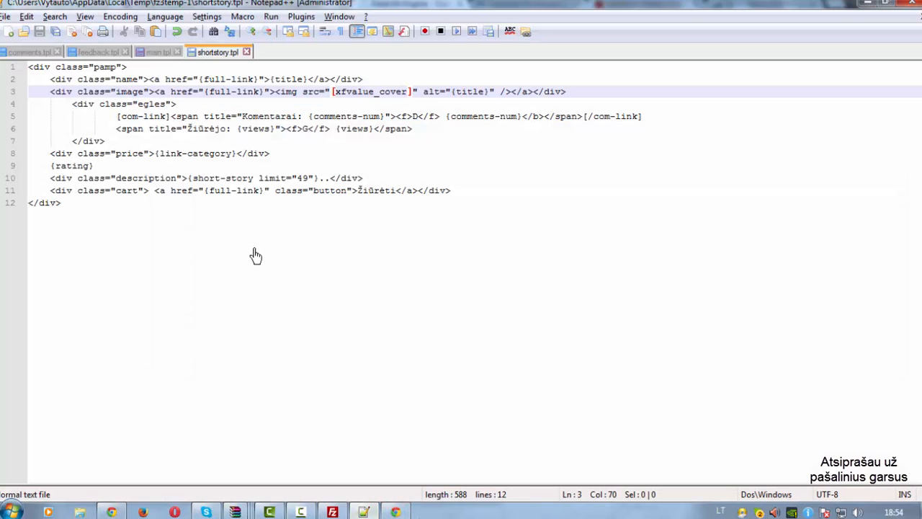
pyautogui.doubleClick(389, 91)
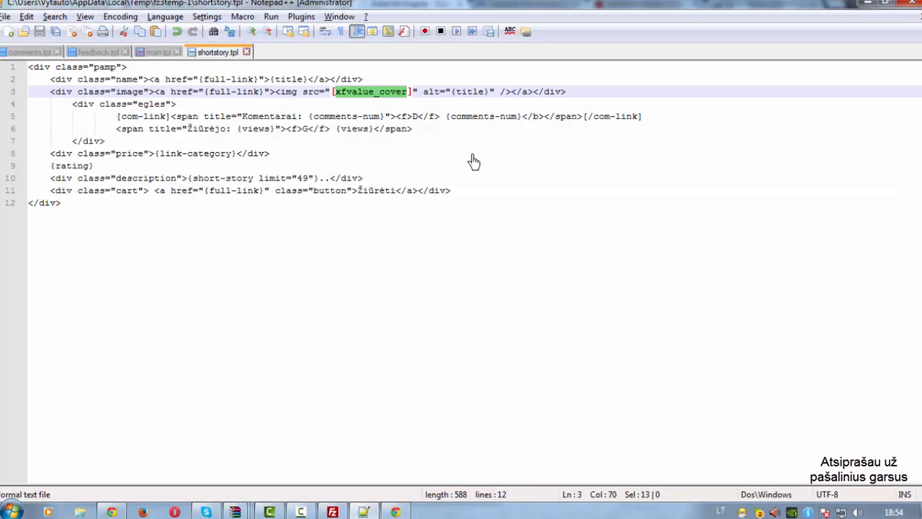
pyautogui.click(413, 94)
pyautogui.moveTo(408, 97); pyautogui.dragTo(376, 96)
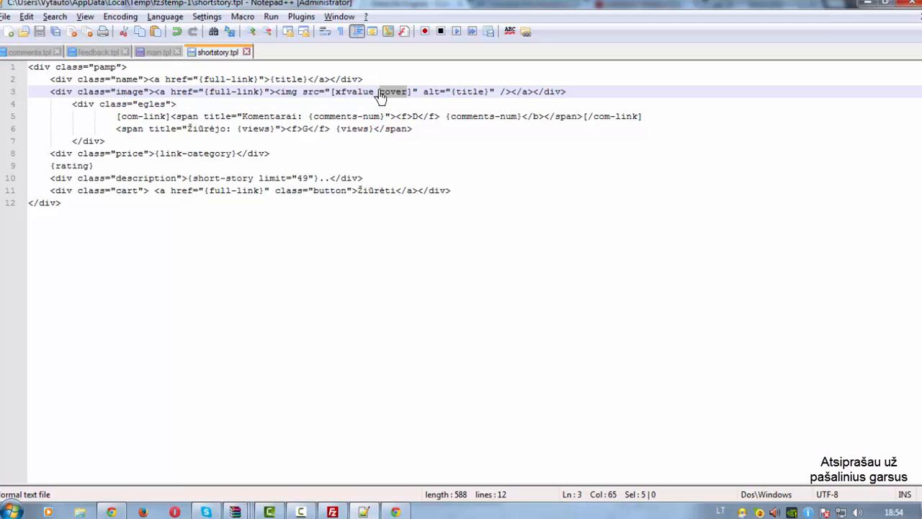
pyautogui.write('image')
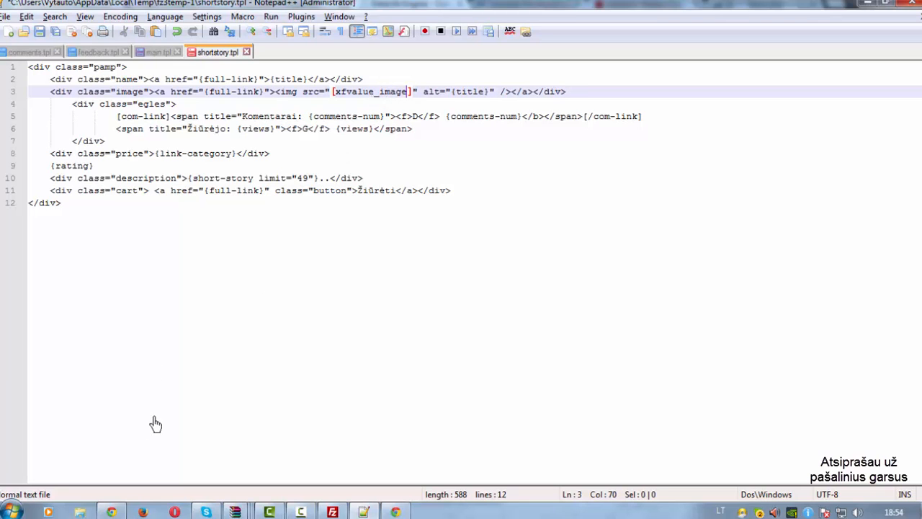
pyautogui.click(332, 511)
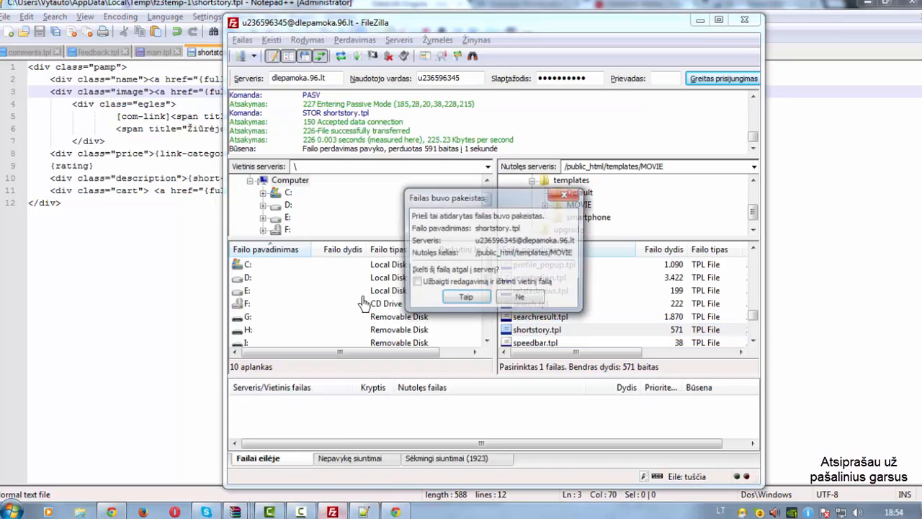
pyautogui.click(454, 299)
# Step: Reload the live site and reopen the news item's full story to check the poster
pyautogui.click(114, 512)
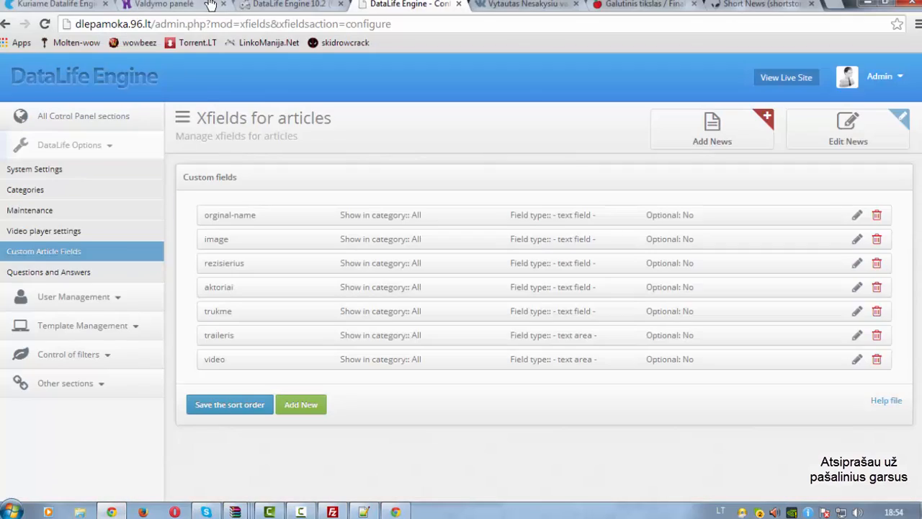
pyautogui.click(264, 6)
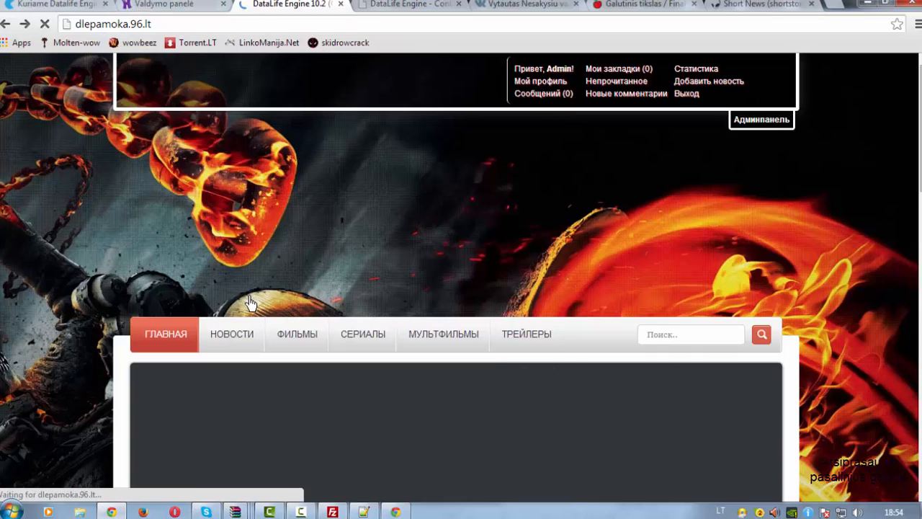
pyautogui.scroll(-5, 254, 298)
pyautogui.scroll(-2, 254, 299)
pyautogui.press('F5')
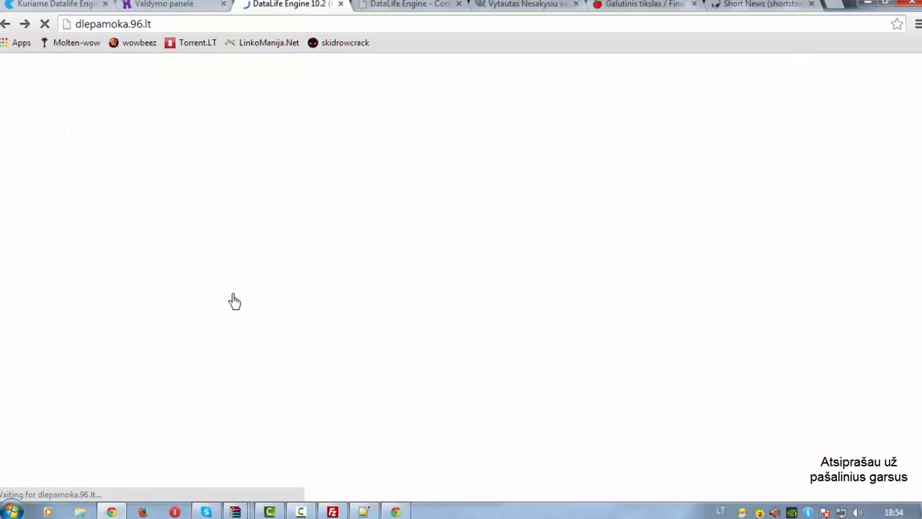
pyautogui.click(222, 278)
pyautogui.scroll(-4, 220, 282)
pyautogui.press('BackSpace')
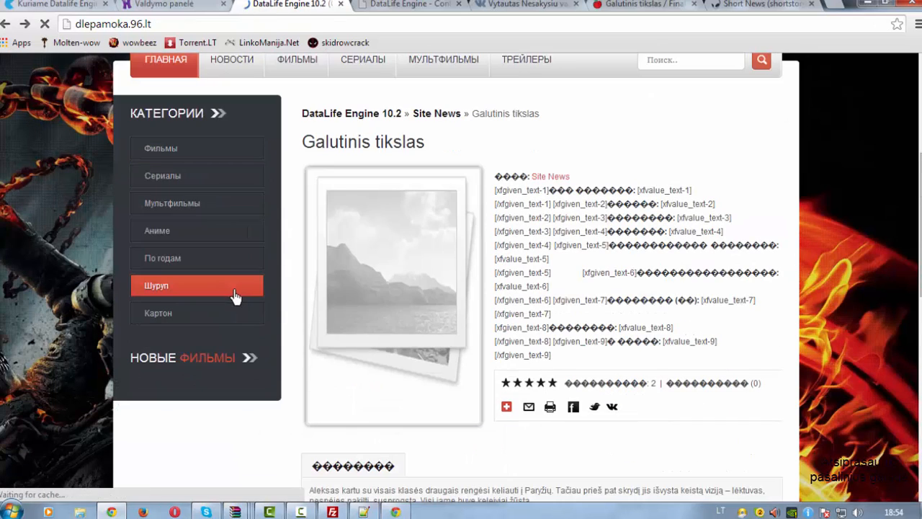
pyautogui.click(207, 274)
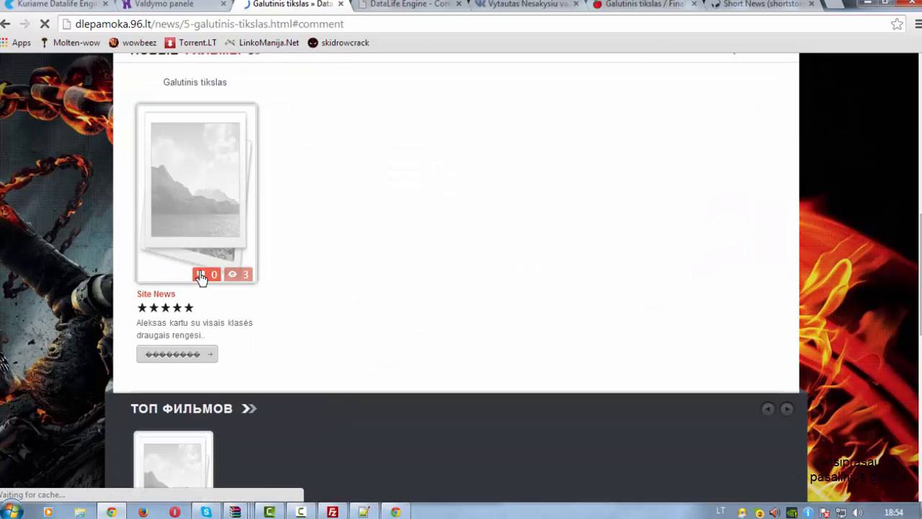
pyautogui.scroll(-3, 227, 284)
pyautogui.press('BackSpace')
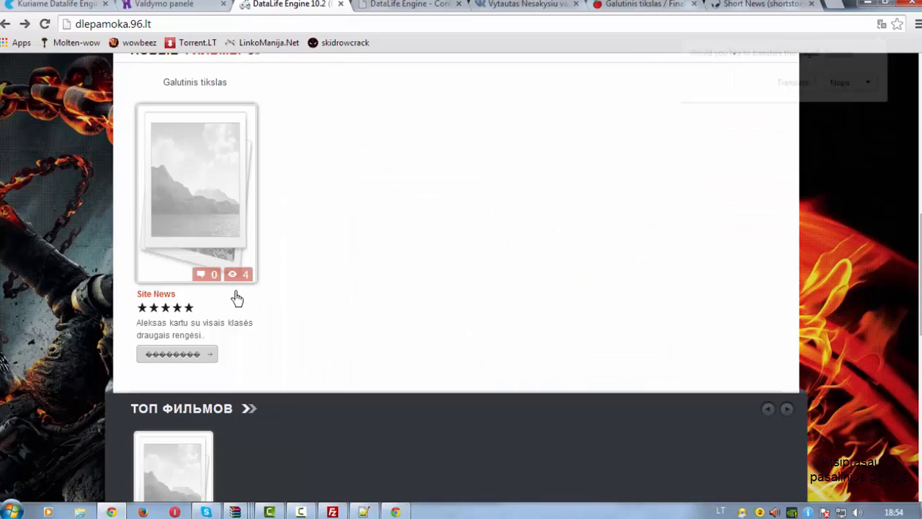
pyautogui.click(203, 240)
# Step: Select fullstory.tpl in FileZilla's server template list
pyautogui.click(364, 511)
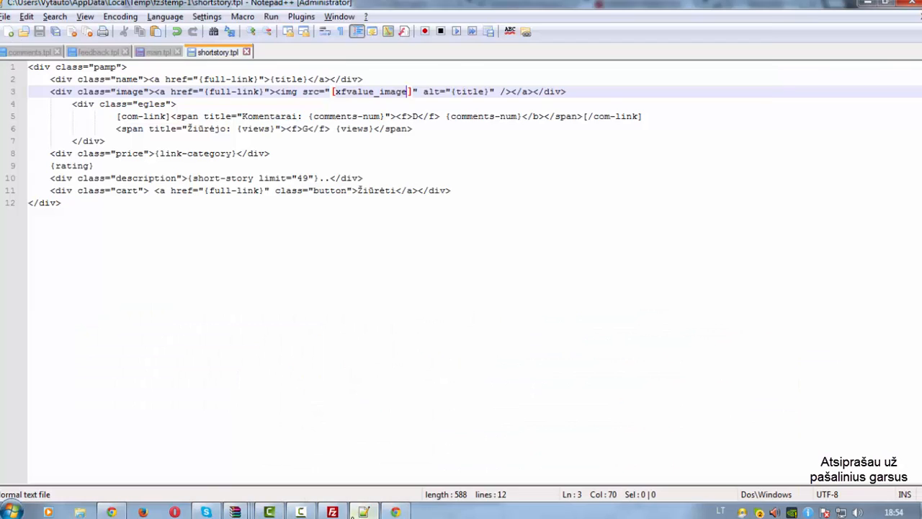
pyautogui.click(332, 511)
pyautogui.scroll(5, 526, 302)
pyautogui.click(533, 277)
pyautogui.click(547, 290)
# Step: Open fullstory.tpl, replace {image-1} with [xfvalue_image] on lines 10 and 11, and save
pyautogui.rightClick(547, 291)
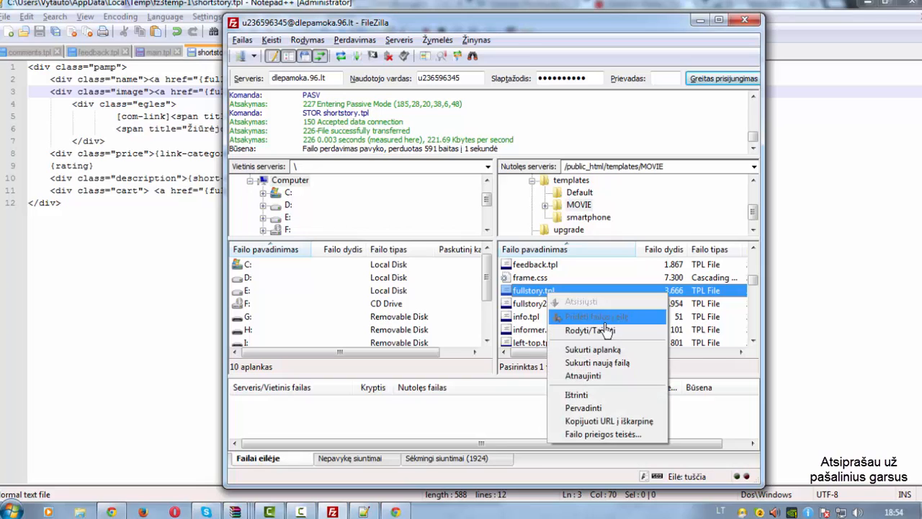
pyautogui.click(591, 330)
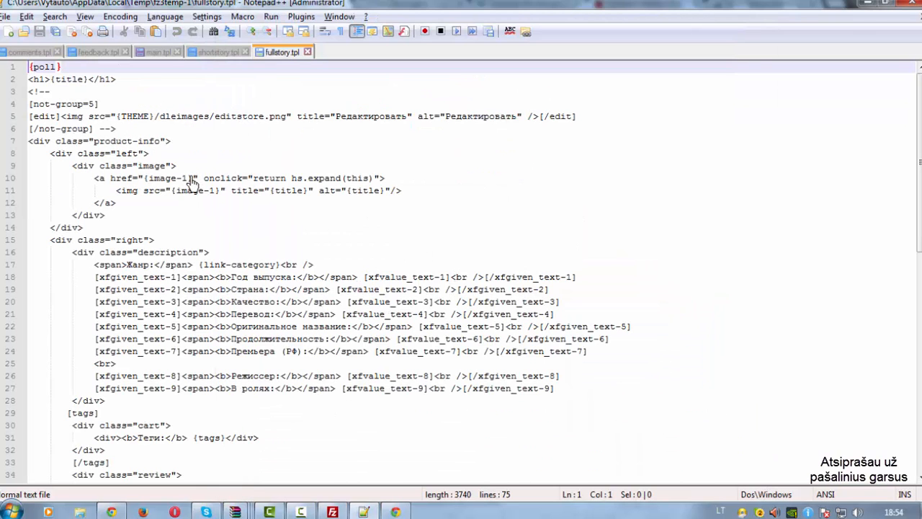
pyautogui.moveTo(197, 179)
pyautogui.mouseDown()
pyautogui.moveTo(144, 180)
pyautogui.moveTo(191, 180)
pyautogui.mouseUp()
pyautogui.write('[xfvalue_x]')
pyautogui.write('image')
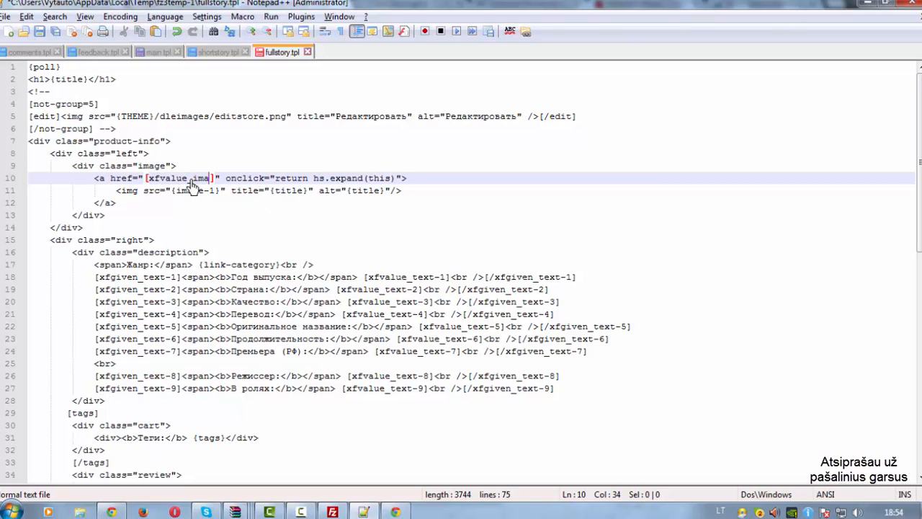
pyautogui.moveTo(222, 182); pyautogui.dragTo(173, 197)
pyautogui.write('[xfvalue_image]')
pyautogui.hotkey('ctrl', 's')
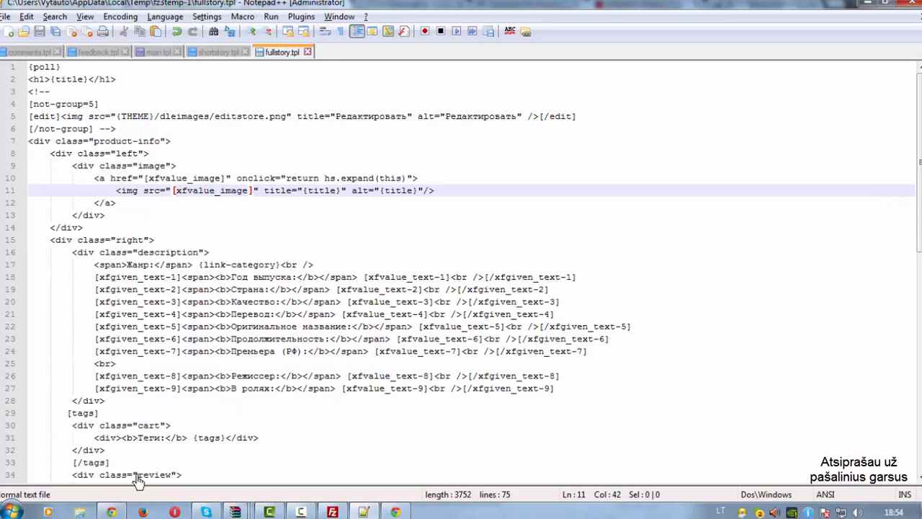
# Step: Upload fullstory.tpl and reload the news page to check the poster
pyautogui.click(332, 511)
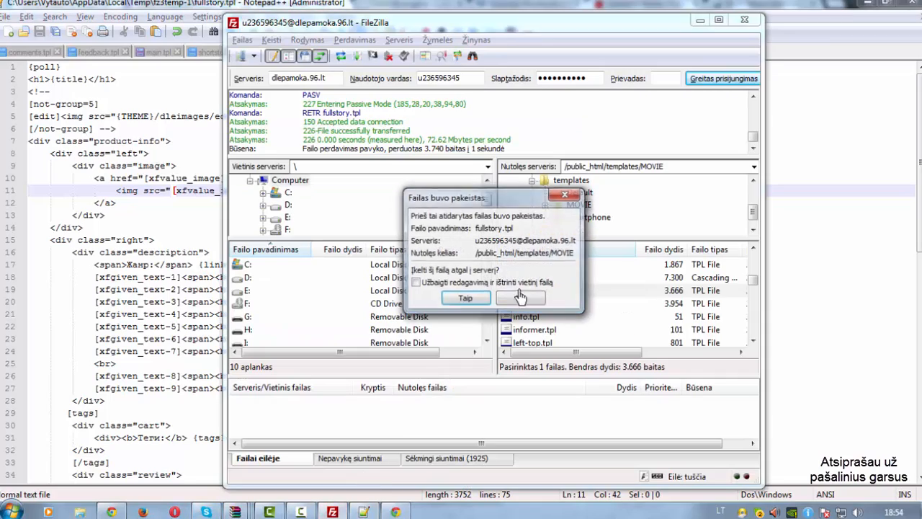
pyautogui.click(468, 294)
pyautogui.hotkey('alt', 'Tab')
pyautogui.press('F5')
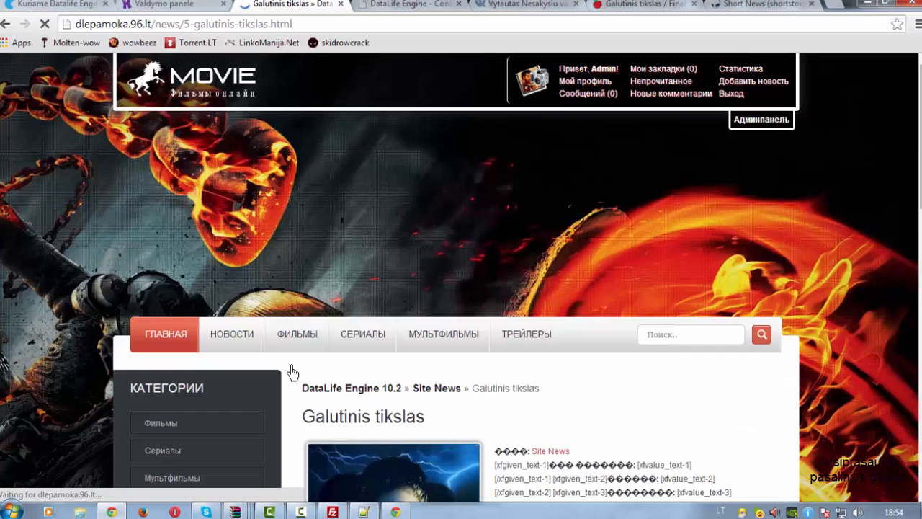
pyautogui.scroll(-5, 303, 339)
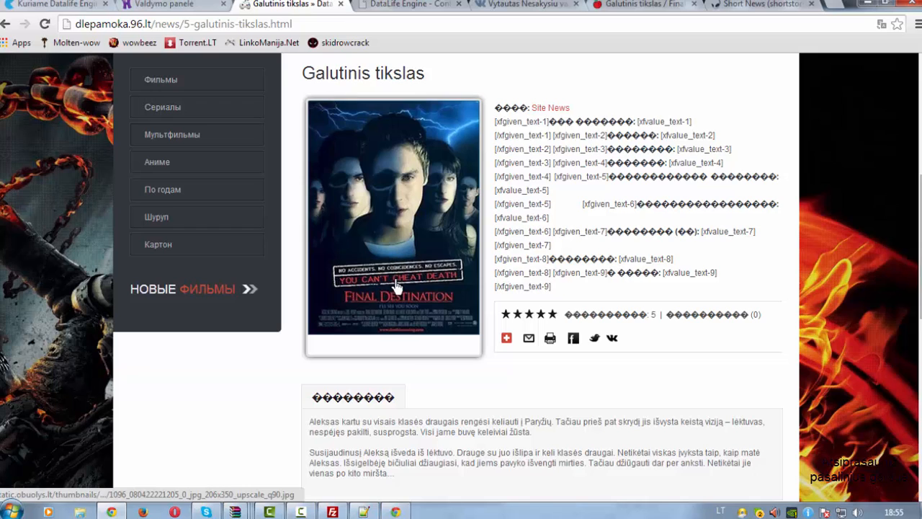
pyautogui.click(363, 511)
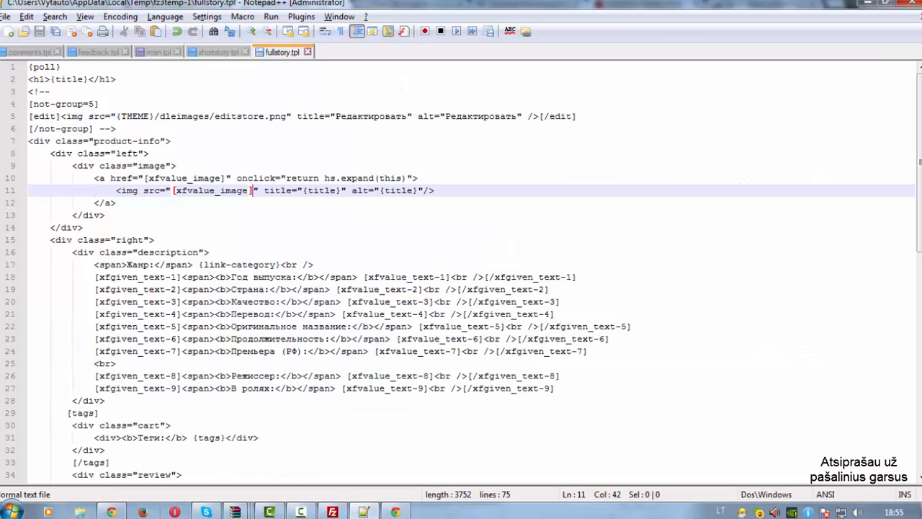
pyautogui.click(112, 511)
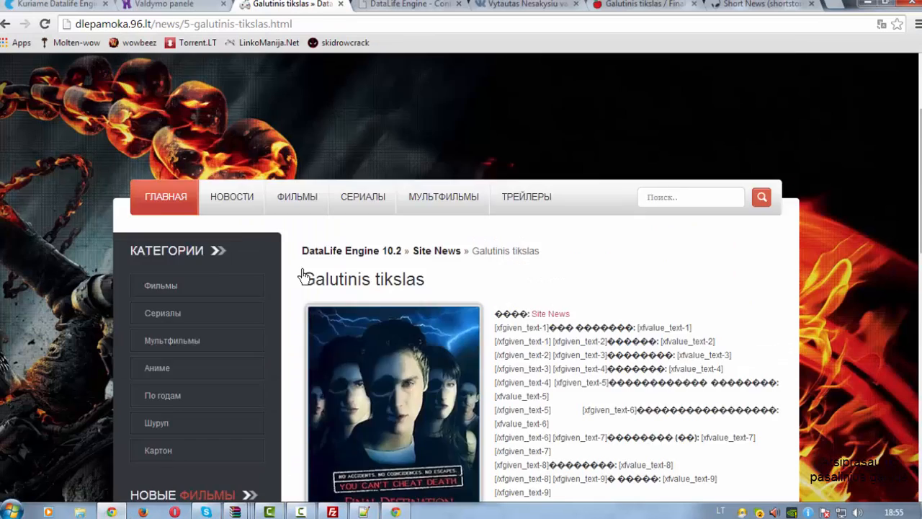
pyautogui.press('F5')
# Step: Go to the site home page and select the НОВЫЕ ФИЛЬМЫ heading text
pyautogui.click(218, 67)
pyautogui.scroll(-10, 288, 192)
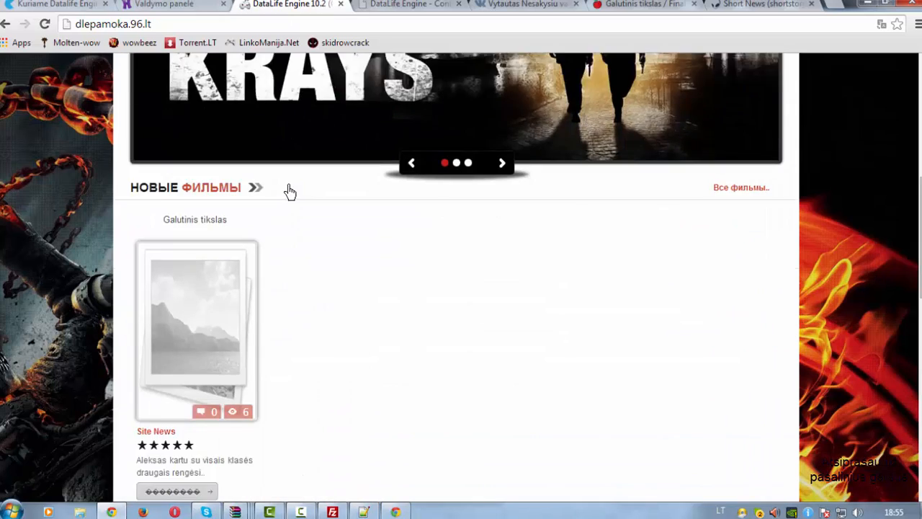
pyautogui.scroll(1, 224, 169)
pyautogui.moveTo(135, 122); pyautogui.dragTo(243, 124)
pyautogui.hotkey('ctrl', 'c')
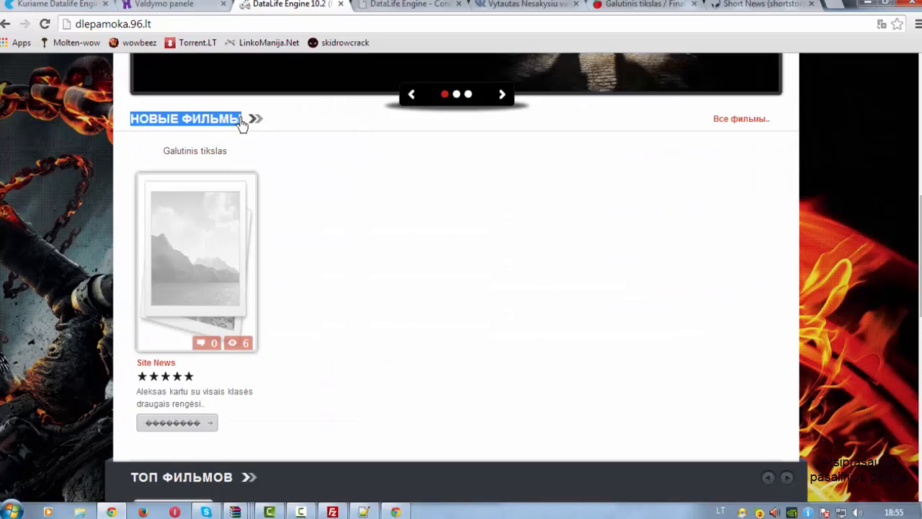
# Step: Search main.tpl for 'НОВЫЕ' and select the news-left-arriv template name on line 163
pyautogui.click(364, 512)
pyautogui.click(163, 52)
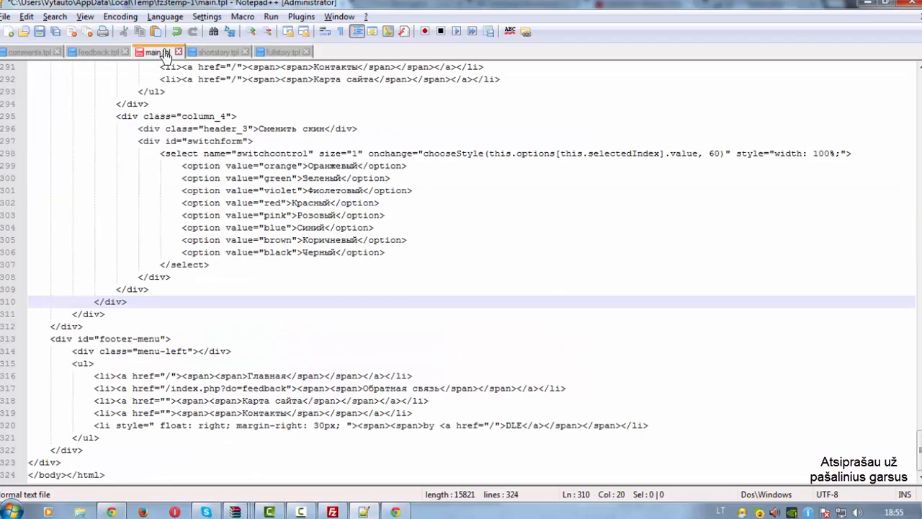
pyautogui.hotkey('ctrl', 'f')
pyautogui.hotkey('ctrl', 'v')
pyautogui.press('Return')
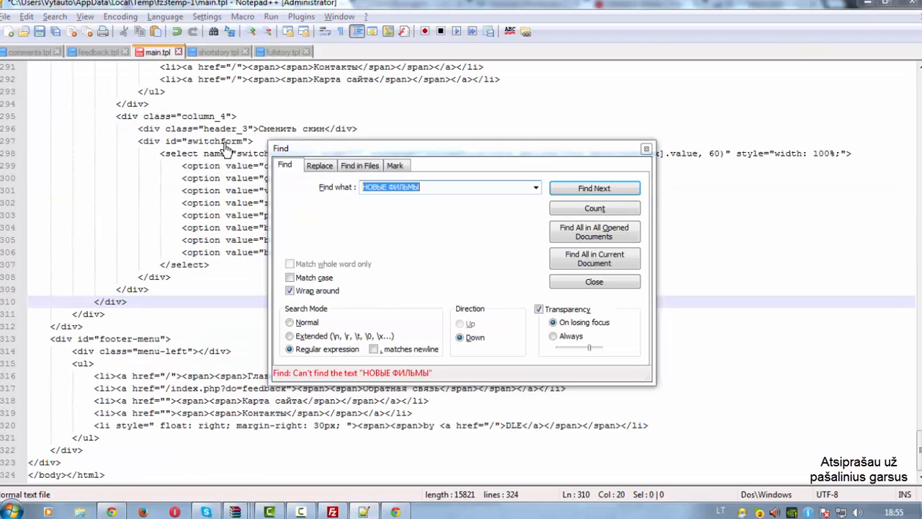
pyautogui.moveTo(425, 187); pyautogui.dragTo(388, 187)
pyautogui.press('BackSpace')
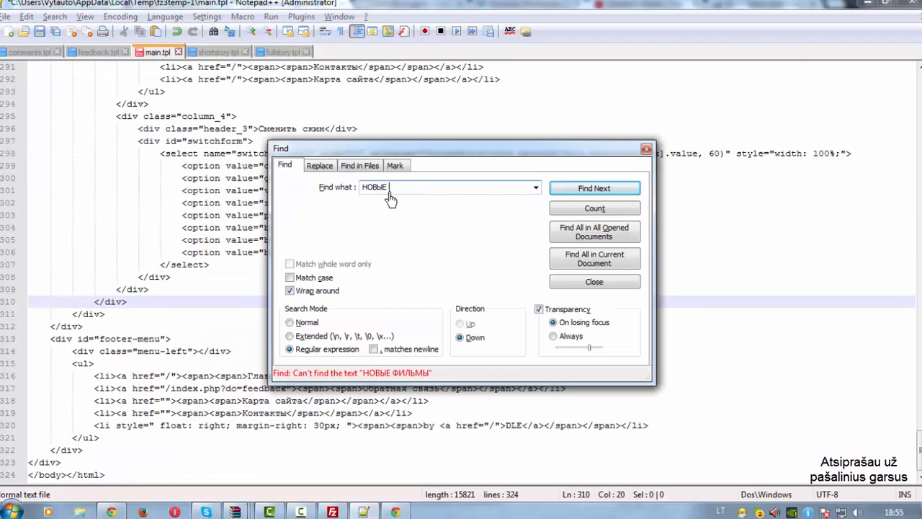
pyautogui.press('Return')
pyautogui.press('Escape')
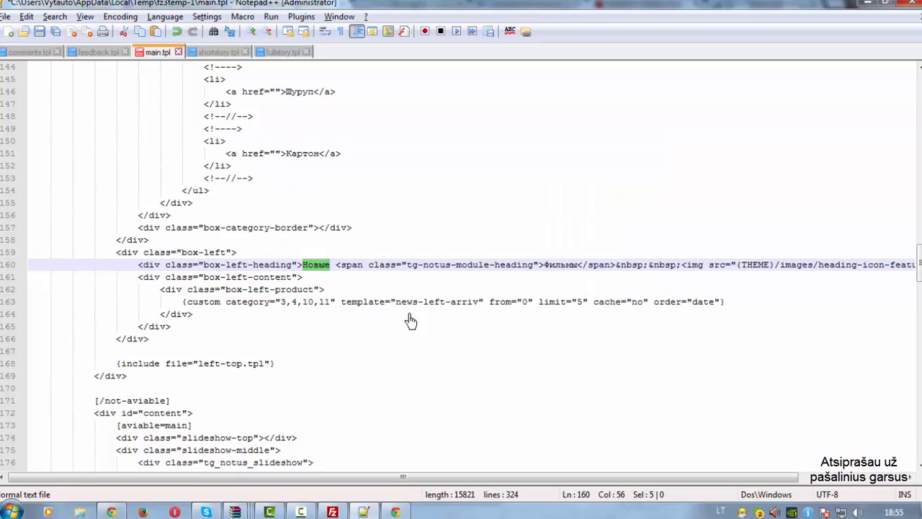
pyautogui.moveTo(396, 302); pyautogui.dragTo(482, 303)
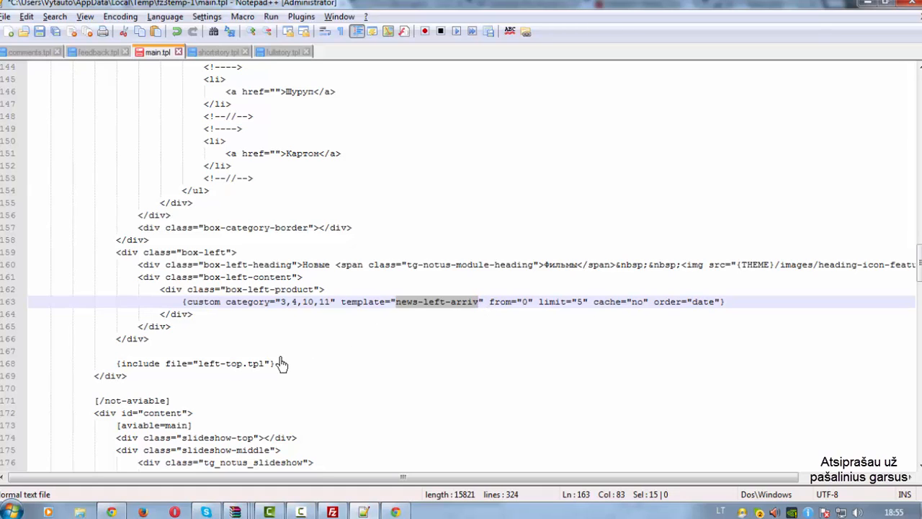
pyautogui.click(242, 513)
pyautogui.write('ne')
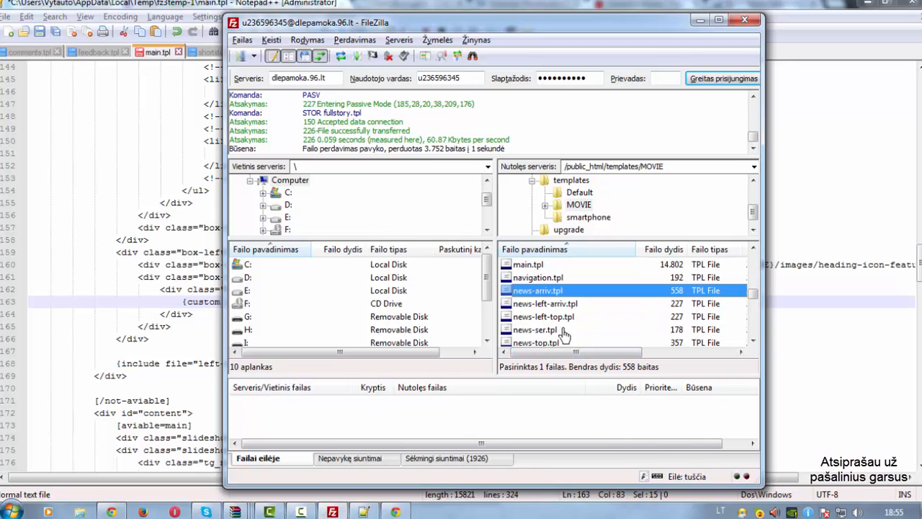
# Step: Open news-arriv.tpl from the server and start replacing Смотреть on line 11
pyautogui.rightClick(585, 297)
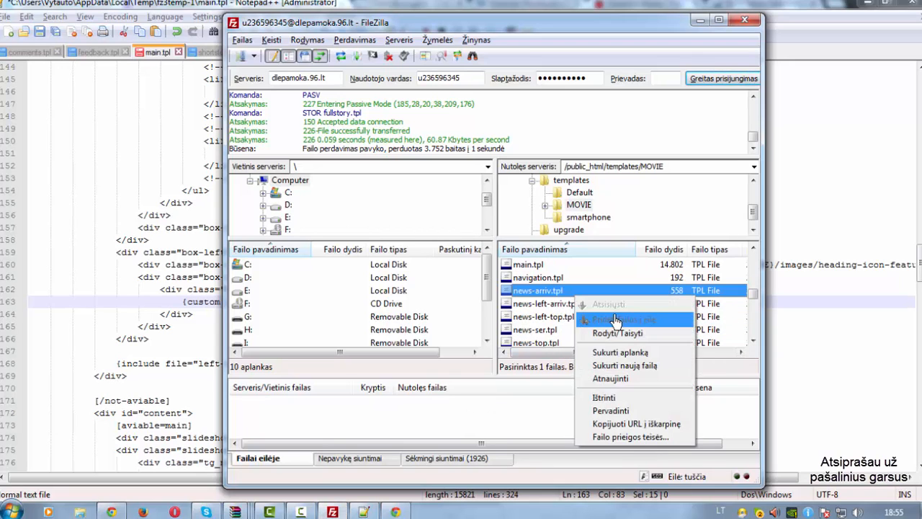
pyautogui.click(608, 331)
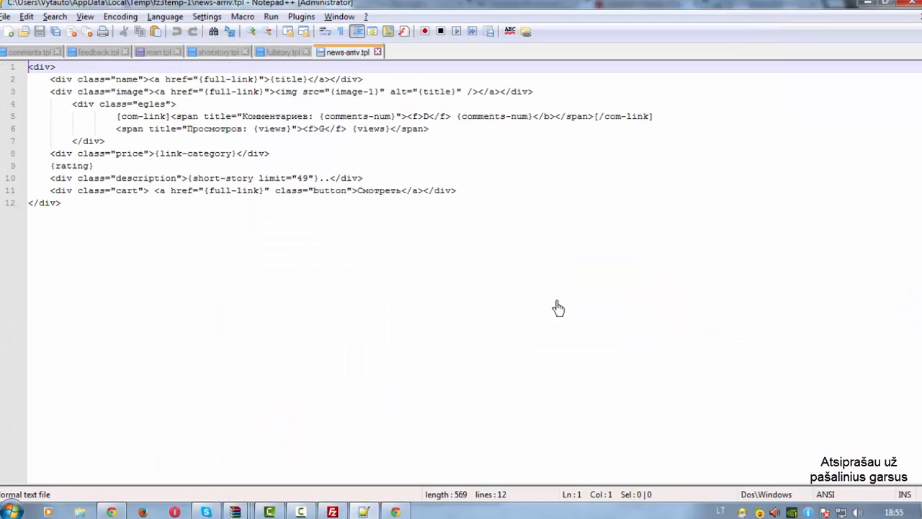
pyautogui.doubleClick(386, 193)
pyautogui.write('Z')
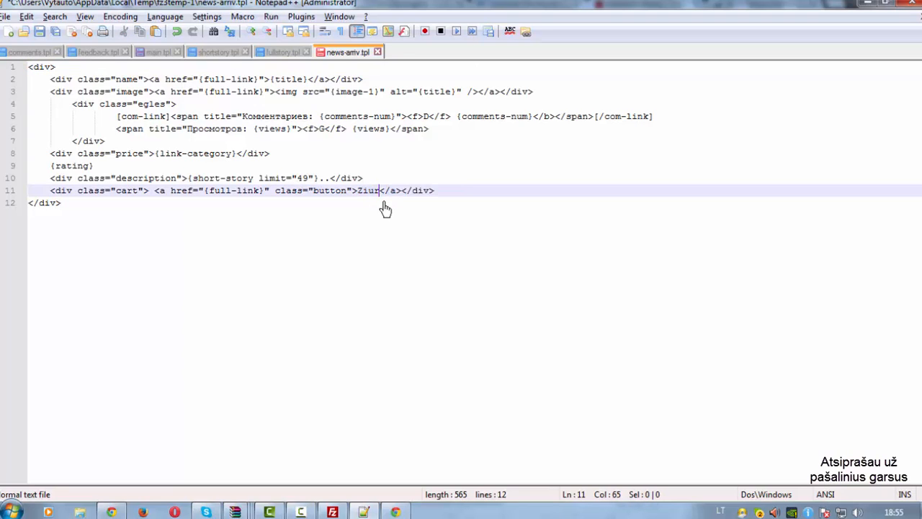
pyautogui.write('iur')
pyautogui.press('BackSpace')
pyautogui.press('BackSpace')
pyautogui.press('BackSpace')
pyautogui.press('BackSpace')
pyautogui.write('Ž')
pyautogui.hotkey('alt', 'shift')
pyautogui.write('iu')
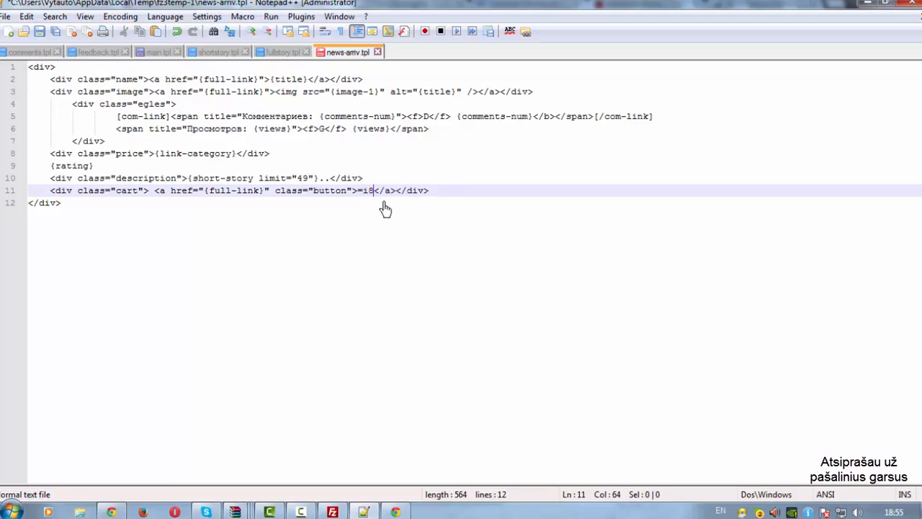
pyautogui.press('BackSpace')
pyautogui.press('BackSpace')
pyautogui.press('BackSpace')
pyautogui.hotkey('alt', 'shift')
pyautogui.write('iur')
pyautogui.press('BackSpace')
pyautogui.press('BackSpace')
pyautogui.press('BackSpace')
pyautogui.write('Z')
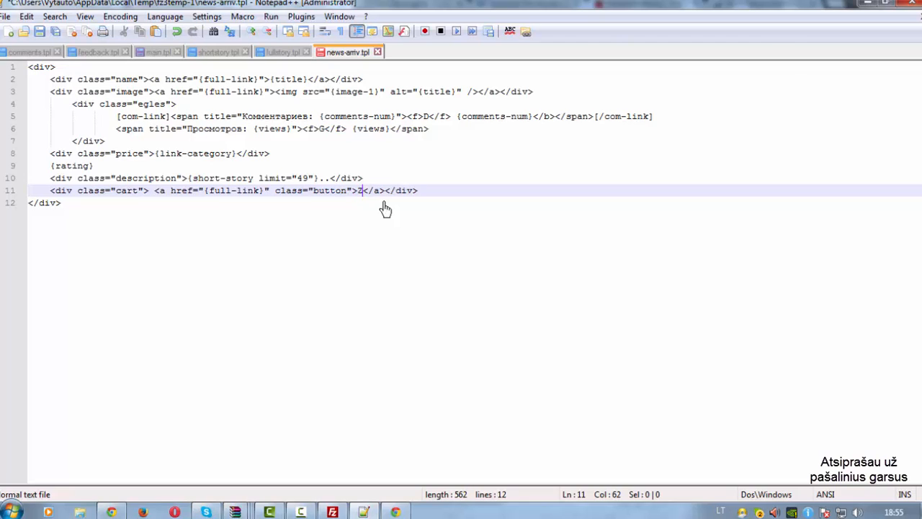
pyautogui.press('BackSpace')
pyautogui.write('Z')
# Step: Convert news-arriv.tpl to UTF-8 and finish the line 11 label as Žiūrėti
pyautogui.click(109, 18)
pyautogui.click(436, 155)
pyautogui.click(358, 180)
pyautogui.hotkey('ctrl', 'a')
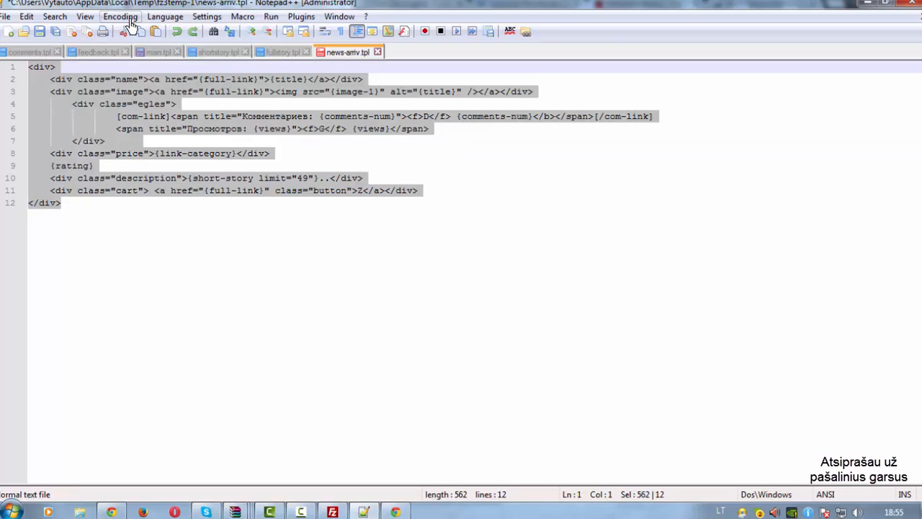
pyautogui.click(120, 17)
pyautogui.click(153, 159)
pyautogui.click(362, 193)
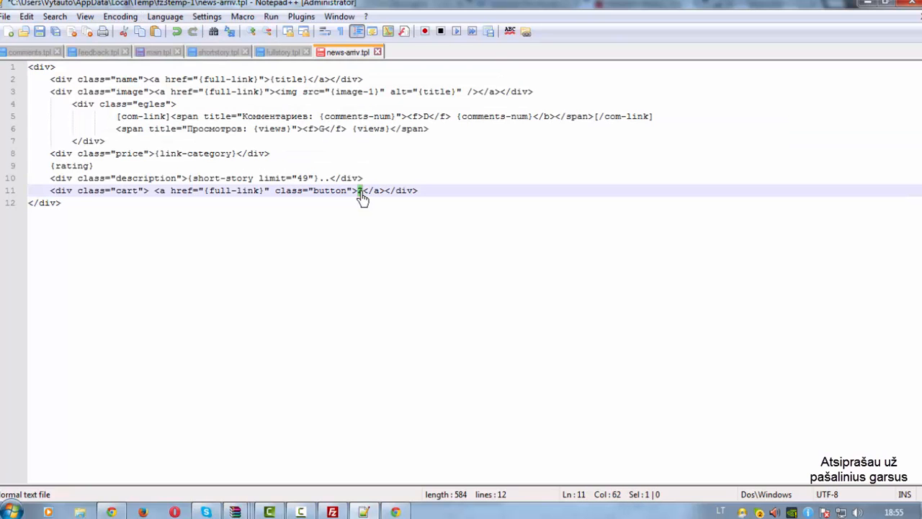
pyautogui.write('iūrėti')
# Step: Replace Просмотров with Žiūrėjo and Комментариев with Komentarų
pyautogui.doubleClick(231, 130)
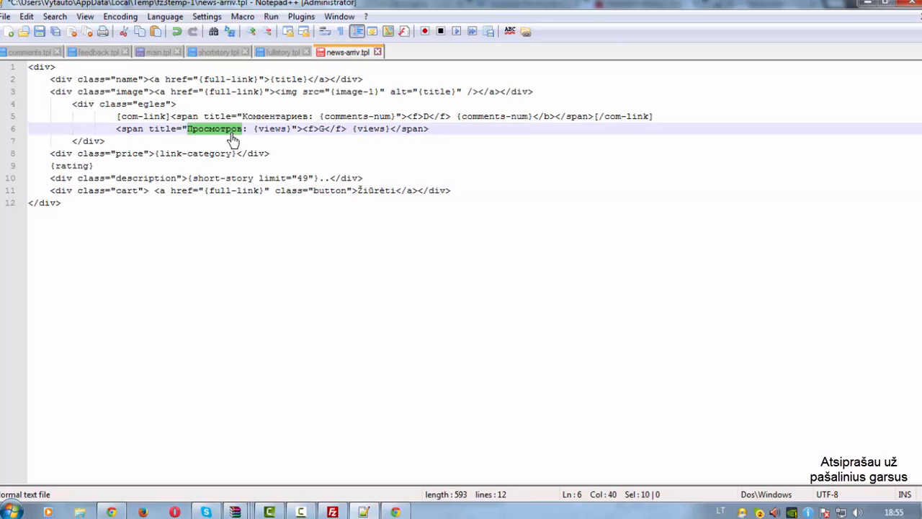
pyautogui.write('Žiūr')
pyautogui.press('BackSpace')
pyautogui.press('BackSpace')
pyautogui.press('BackSpace')
pyautogui.write('iūr')
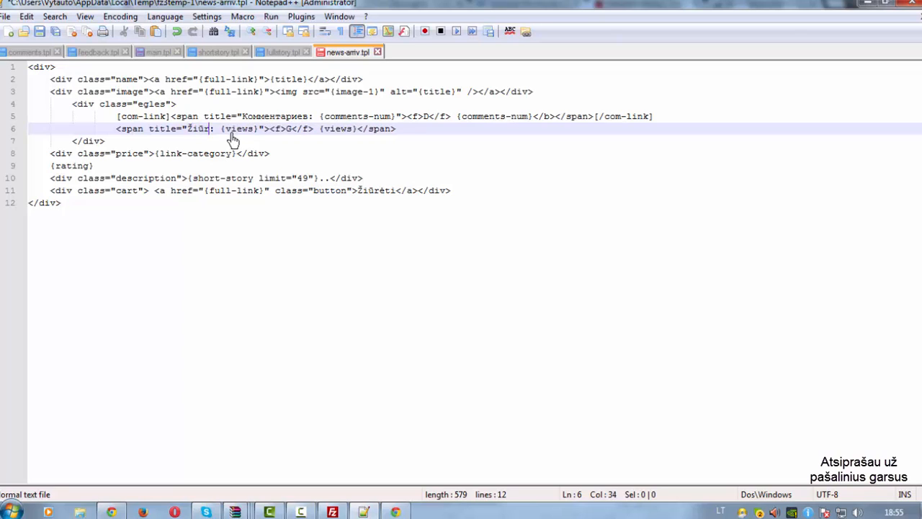
pyautogui.write('ėjo')
pyautogui.doubleClick(272, 116)
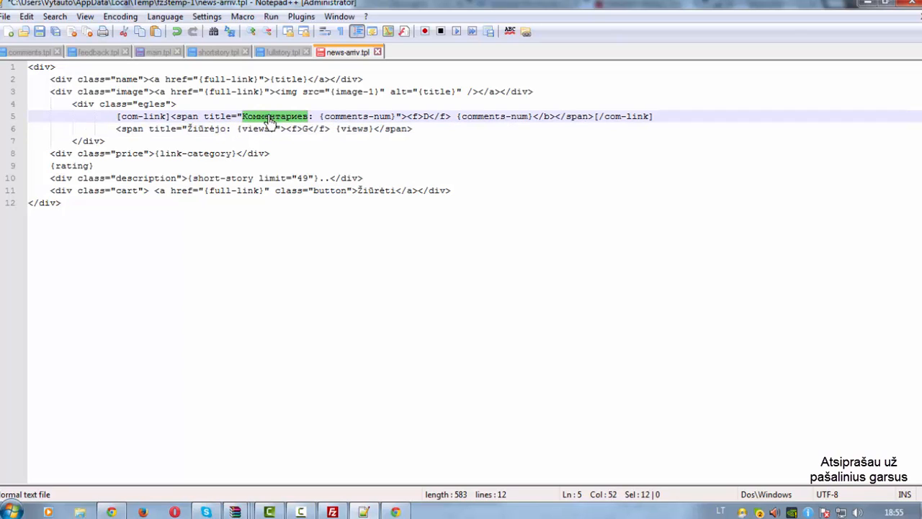
pyautogui.write('Komentarų')
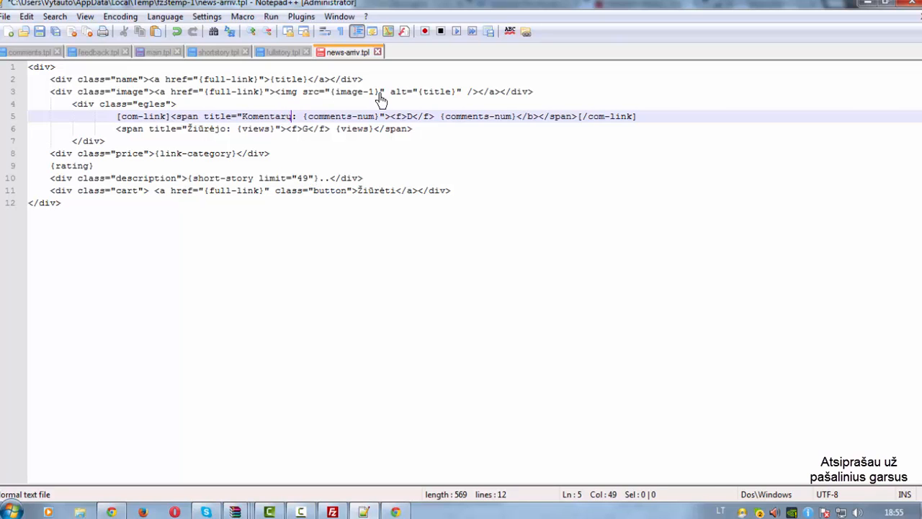
# Step: Replace {image-1} on line 3 with [xfvalue_image] copied from fullstory.tpl
pyautogui.moveTo(377, 94); pyautogui.dragTo(339, 96)
pyautogui.hotkey('ctrl', 'v')
pyautogui.hotkey('ctrl', 'z')
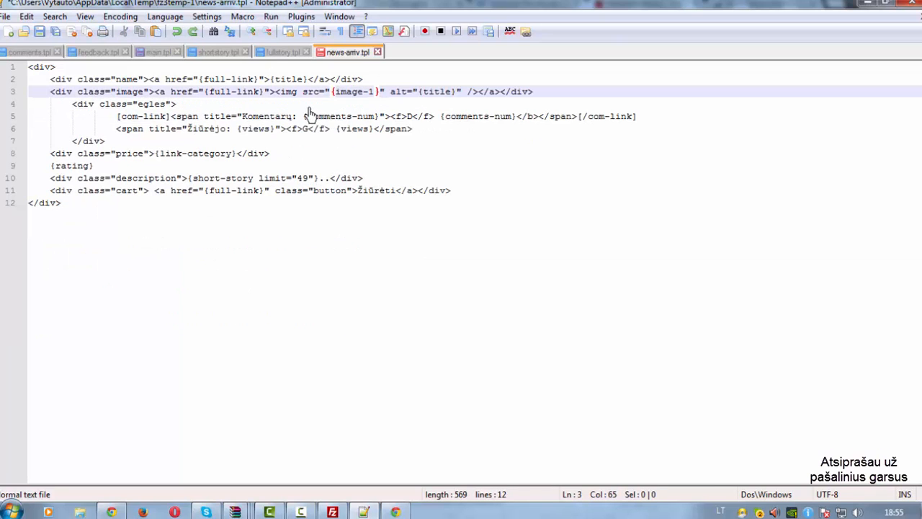
pyautogui.click(273, 54)
pyautogui.moveTo(258, 198); pyautogui.dragTo(175, 193)
pyautogui.hotkey('ctrl', 'c')
pyautogui.hotkey('ctrl', 'Tab')
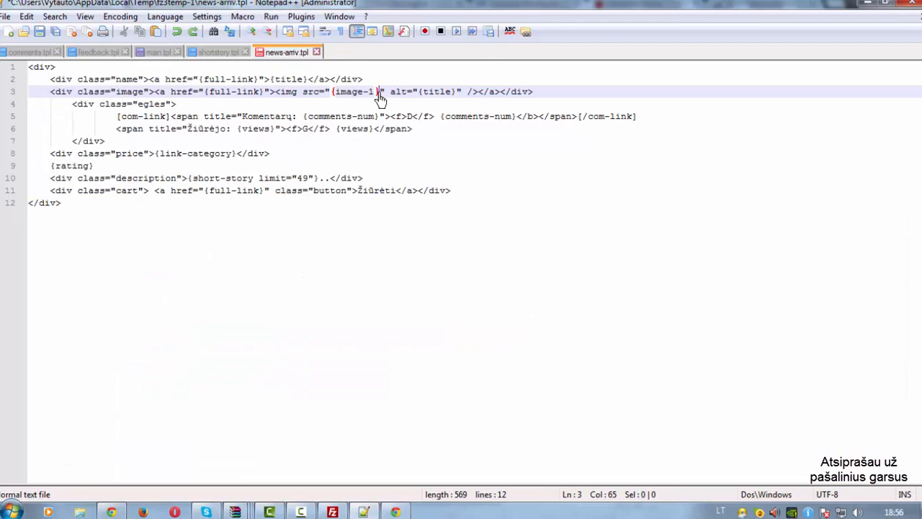
pyautogui.moveTo(378, 95); pyautogui.dragTo(331, 95)
pyautogui.hotkey('ctrl', 'v')
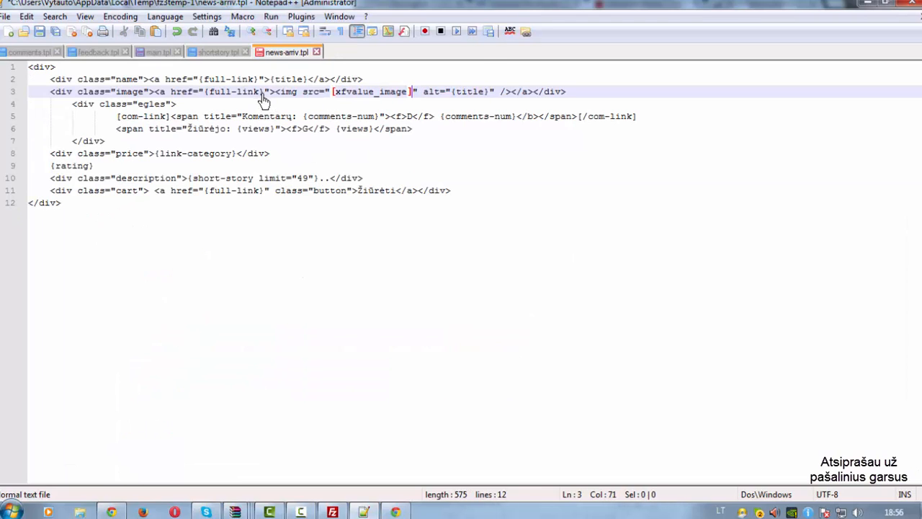
pyautogui.click(265, 80)
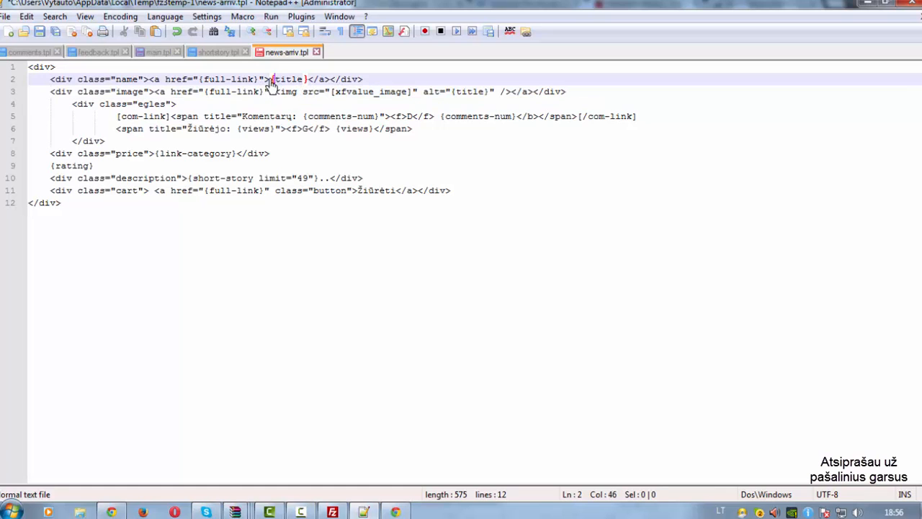
pyautogui.hotkey('ctrl', 's')
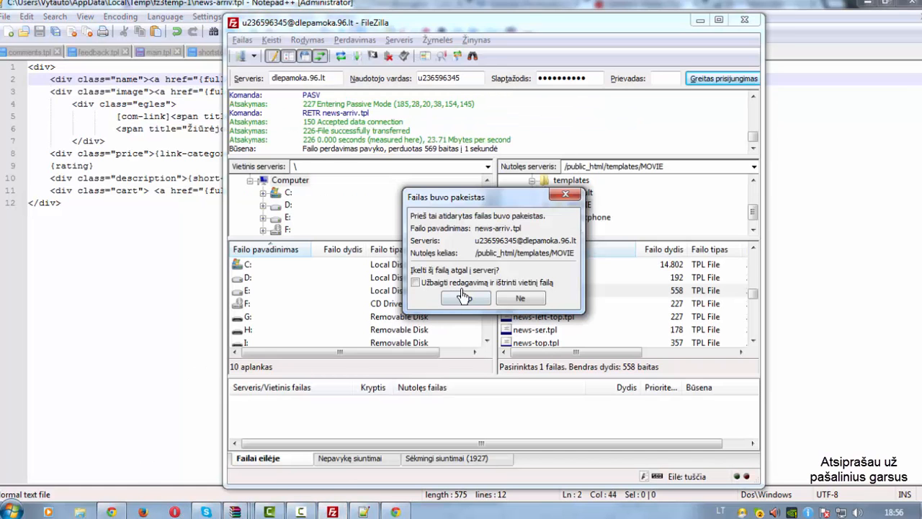
pyautogui.click(464, 297)
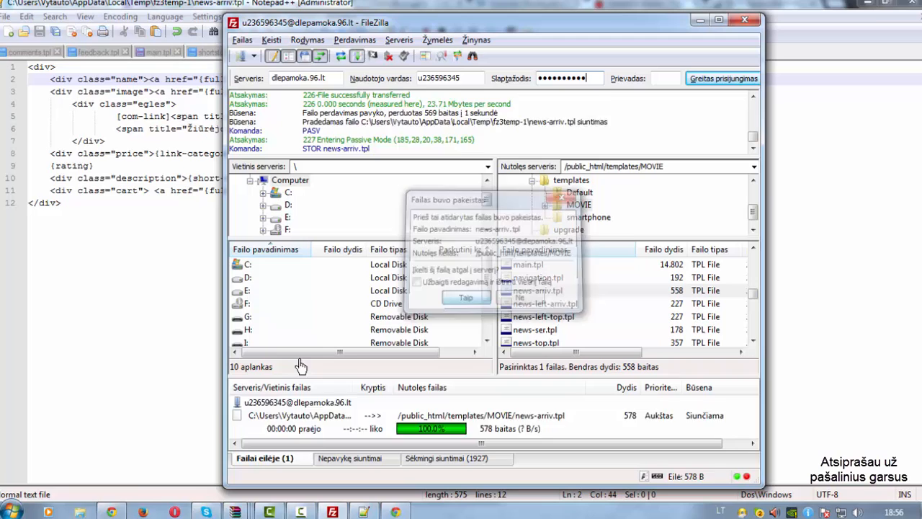
# Step: Reload the site in Chrome to check the new film card, then return to news-arriv.tpl
pyautogui.click(112, 511)
pyautogui.press('F5')
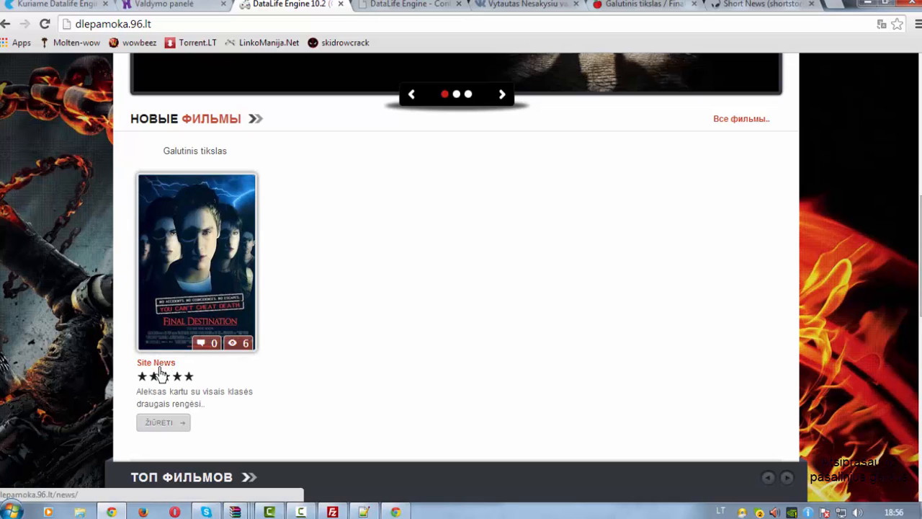
pyautogui.click(368, 502)
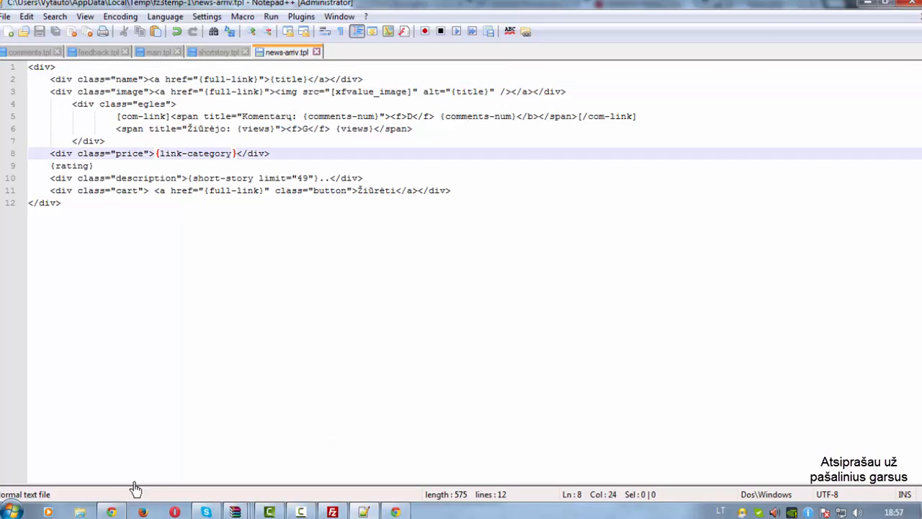
# Step: Replace the Kategorija: label with Žanras: before {link-category} on line 8 and save news-arriv.tpl
pyautogui.write('Kateg')
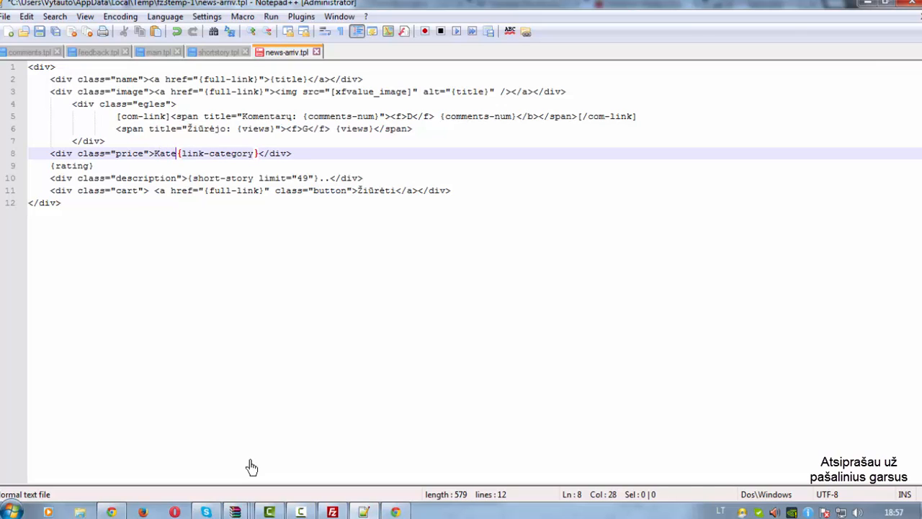
pyautogui.write('orija:')
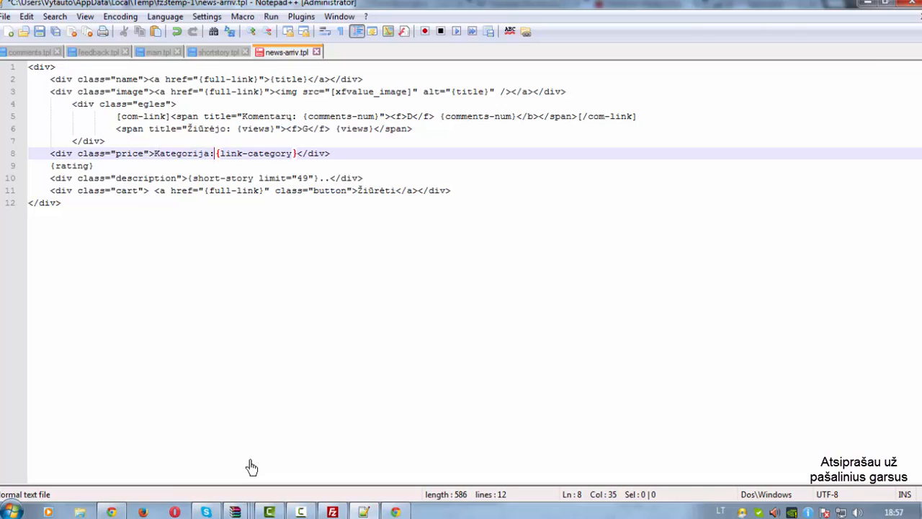
pyautogui.press('BackSpace')
pyautogui.press('BackSpace')
pyautogui.press('BackSpace')
pyautogui.press('BackSpace')
pyautogui.press('BackSpace')
pyautogui.press('BackSpace')
pyautogui.press('BackSpace')
pyautogui.press('BackSpace')
pyautogui.press('BackSpace')
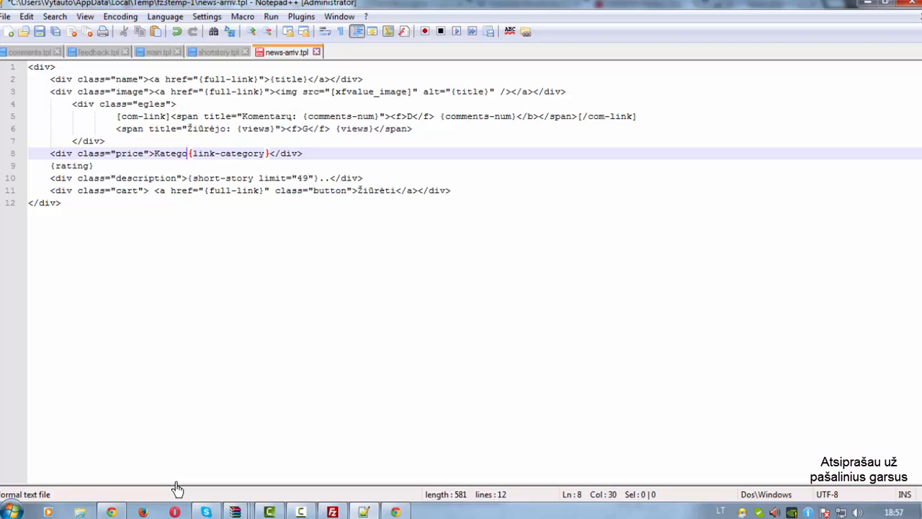
pyautogui.write('Žanras:')
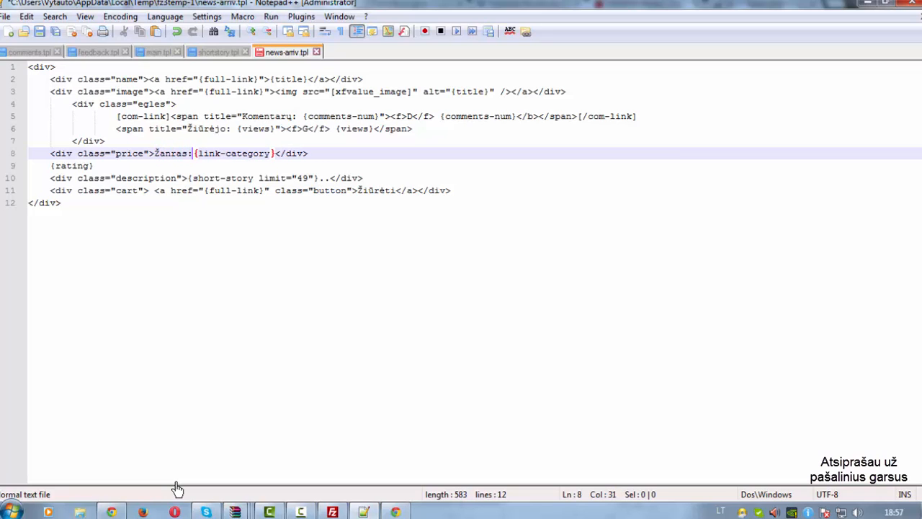
pyautogui.hotkey('ctrl', 's')
# Step: Confirm both uploads (main.tpl and news-arriv.tpl) and reload the site to see 'Žanras: Site News'
pyautogui.click(332, 511)
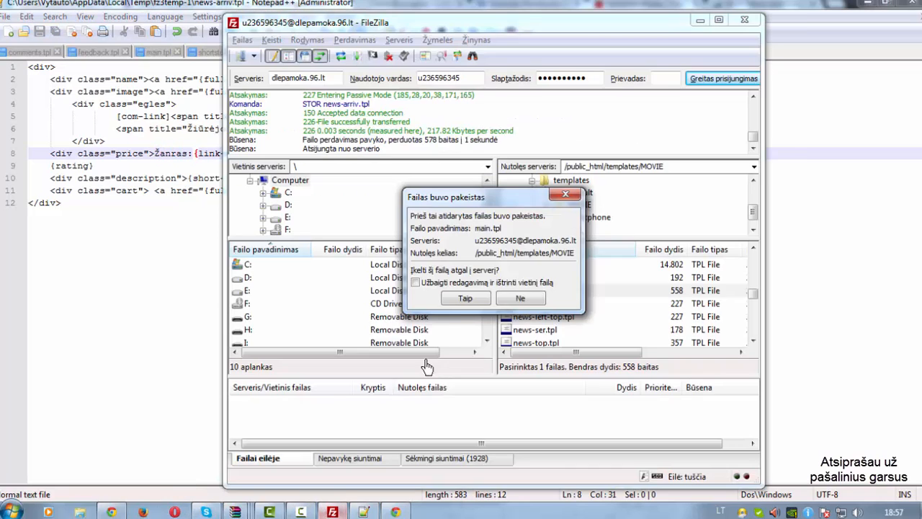
pyautogui.click(465, 297)
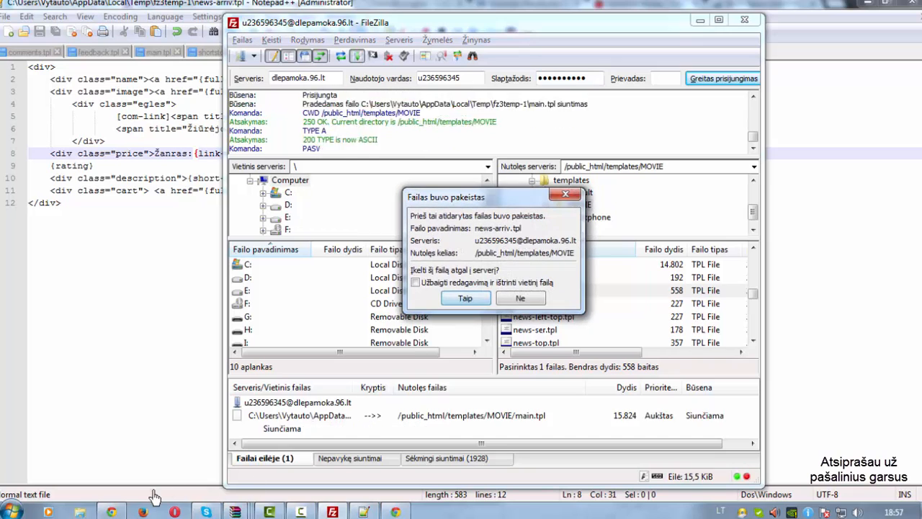
pyautogui.click(468, 300)
pyautogui.click(112, 512)
pyautogui.press('F5')
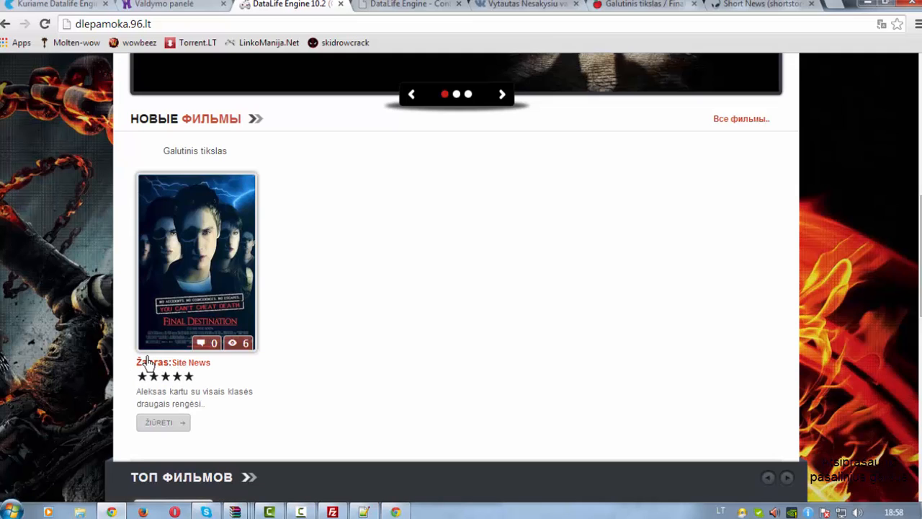
# Step: Delete the Žanras category line from news-arriv.tpl and save the template
pyautogui.click(364, 511)
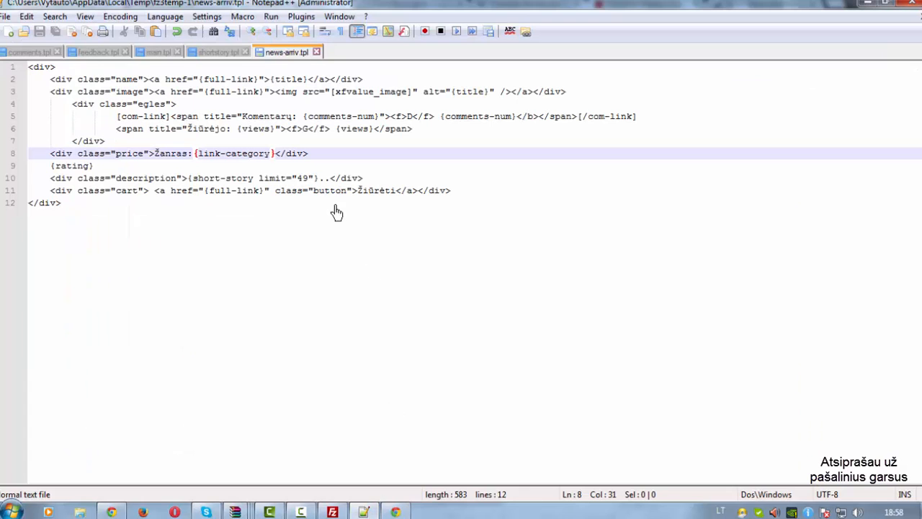
pyautogui.doubleClick(279, 153)
pyautogui.hotkey('ctrl', 'l')
pyautogui.hotkey('ctrl', 's')
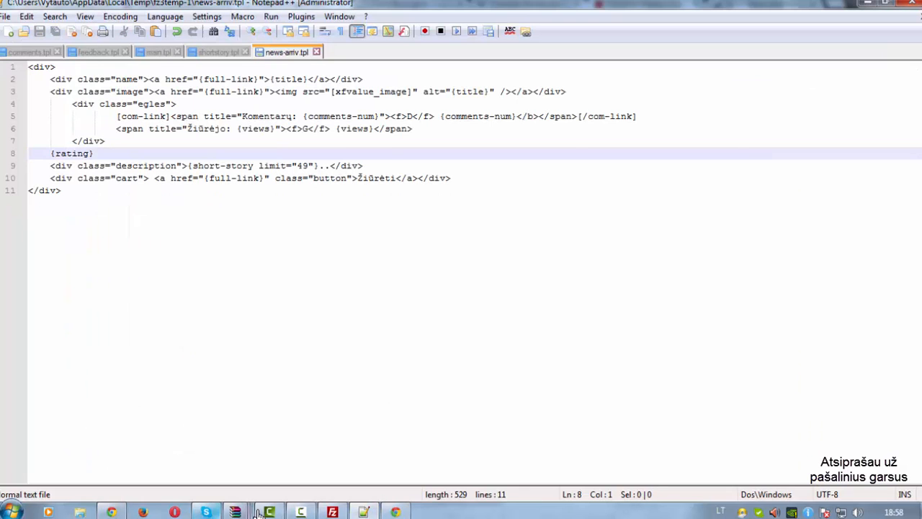
# Step: Confirm the template upload in FileZilla and reload the site to check the film card
pyautogui.click(332, 511)
pyautogui.click(466, 300)
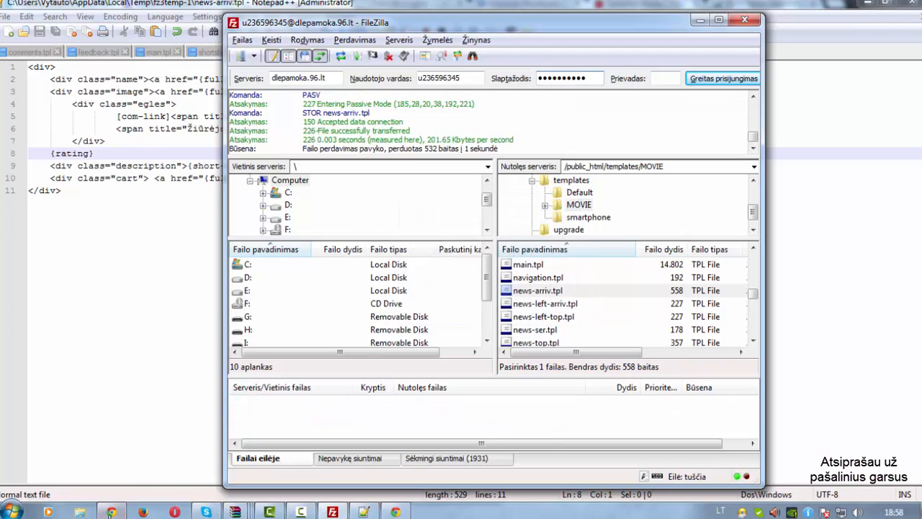
pyautogui.hotkey('alt', 'Tab')
pyautogui.press('F5')
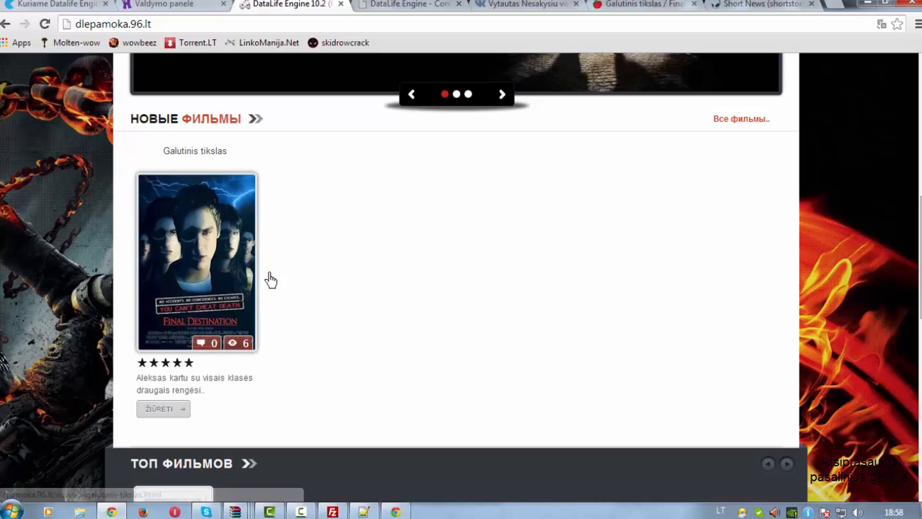
# Step: Star-rate the film, open its ŽIŪRETI full-story page to view the garbled labels, then return to Notepad++
pyautogui.click(189, 363)
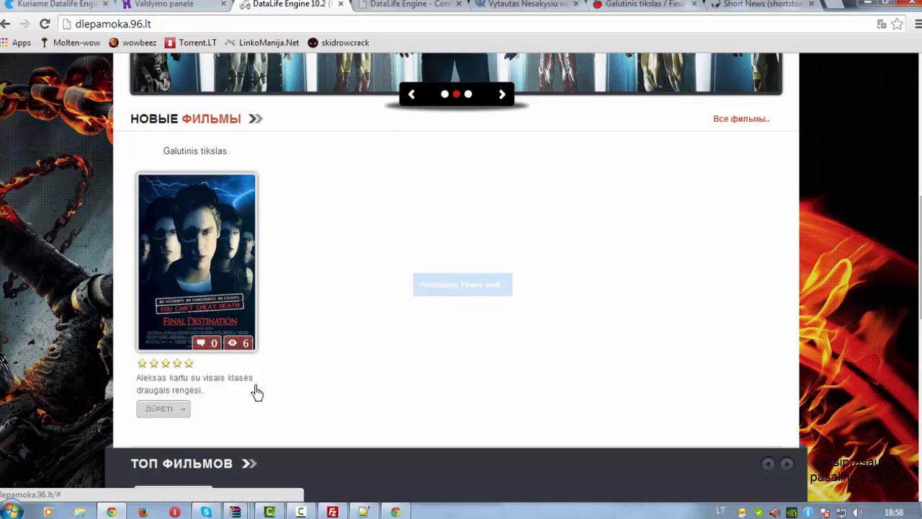
pyautogui.click(167, 417)
pyautogui.scroll(-5, 253, 405)
pyautogui.scroll(2, 252, 408)
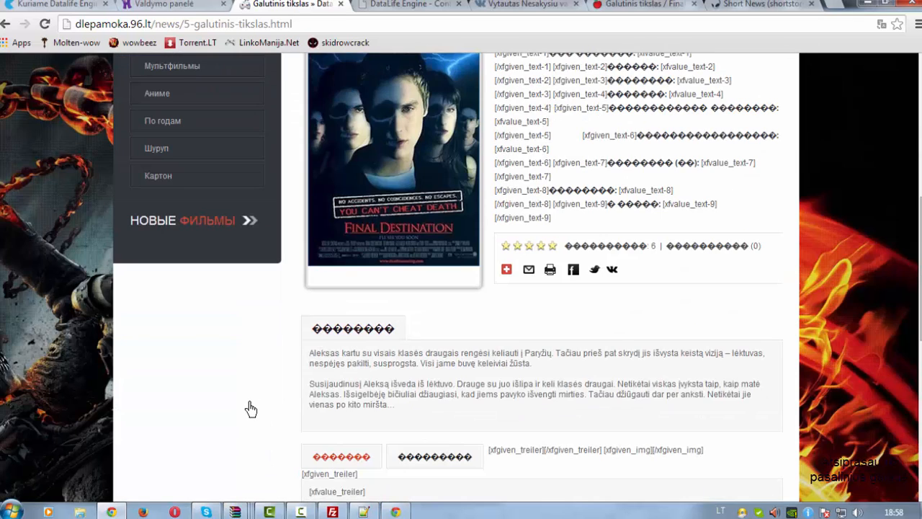
pyautogui.scroll(2, 250, 409)
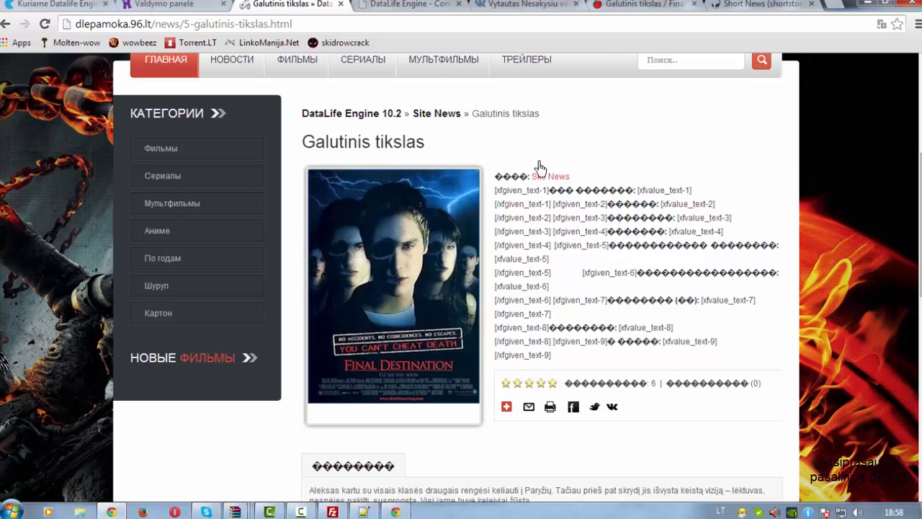
pyautogui.click(371, 511)
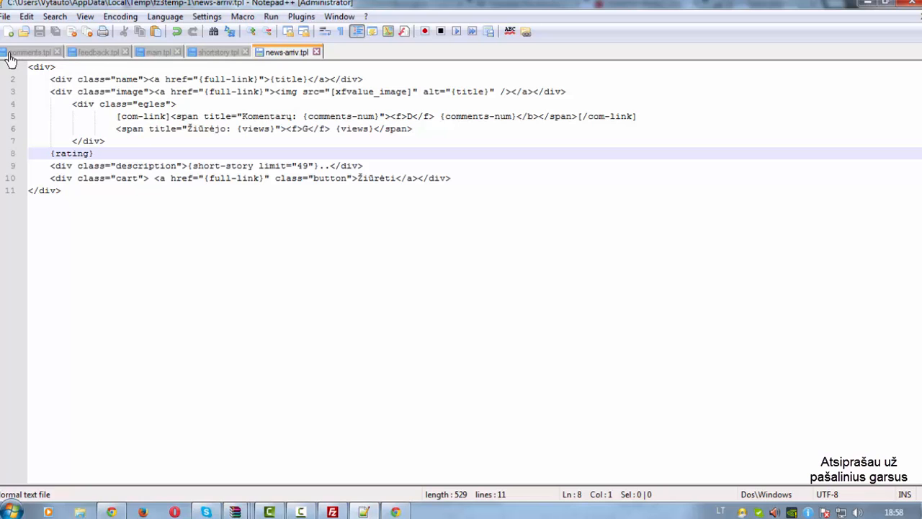
# Step: Open the remote fullstory.tpl in Notepad++ via FileZilla's View/Edit
pyautogui.click(330, 511)
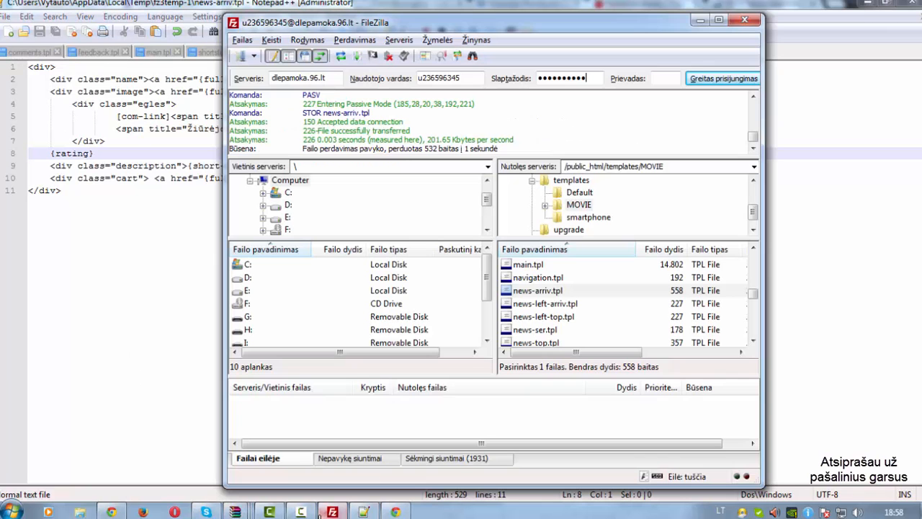
pyautogui.scroll(3, 558, 284)
pyautogui.rightClick(556, 290)
pyautogui.click(608, 327)
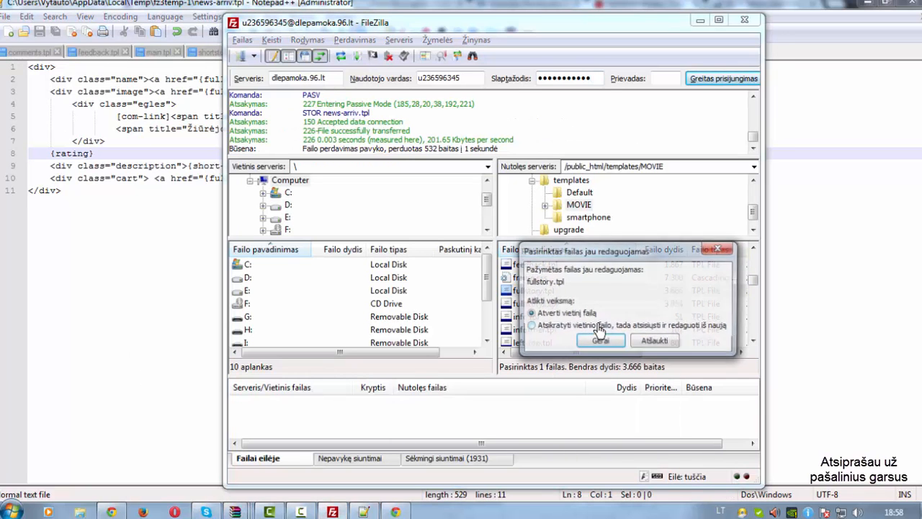
pyautogui.click(598, 340)
pyautogui.click(232, 190)
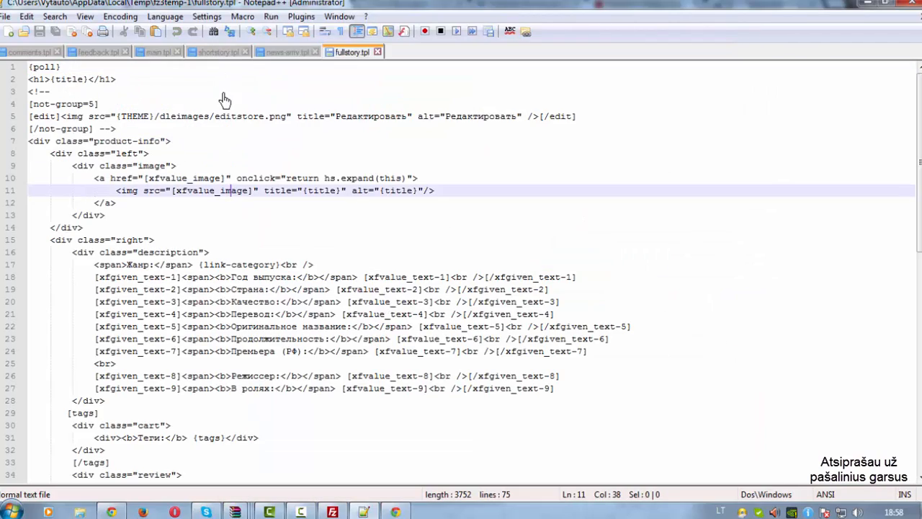
# Step: Re-encode fullstory.tpl to UTF-8 by re-pasting its text, and save it
pyautogui.hotkey('ctrl', 'a')
pyautogui.click(120, 16)
pyautogui.click(154, 62)
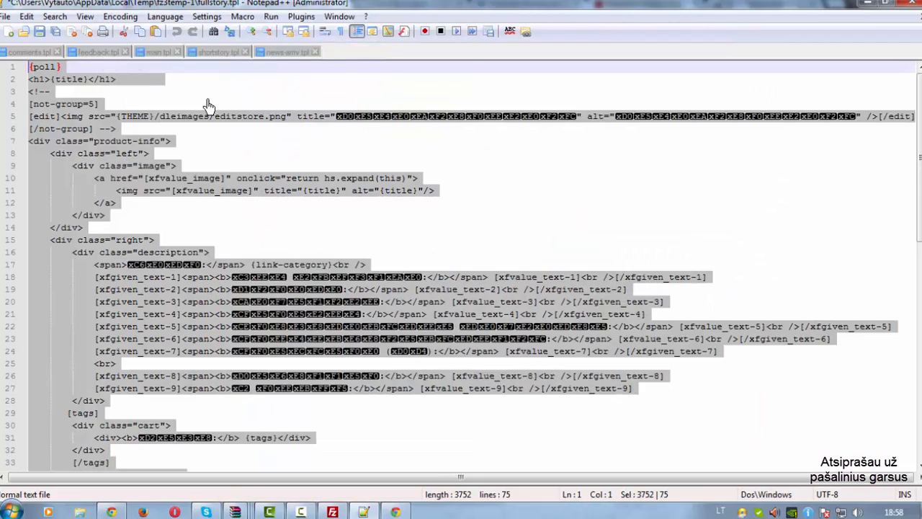
pyautogui.hotkey('ctrl', 'v')
pyautogui.scroll(14, 242, 168)
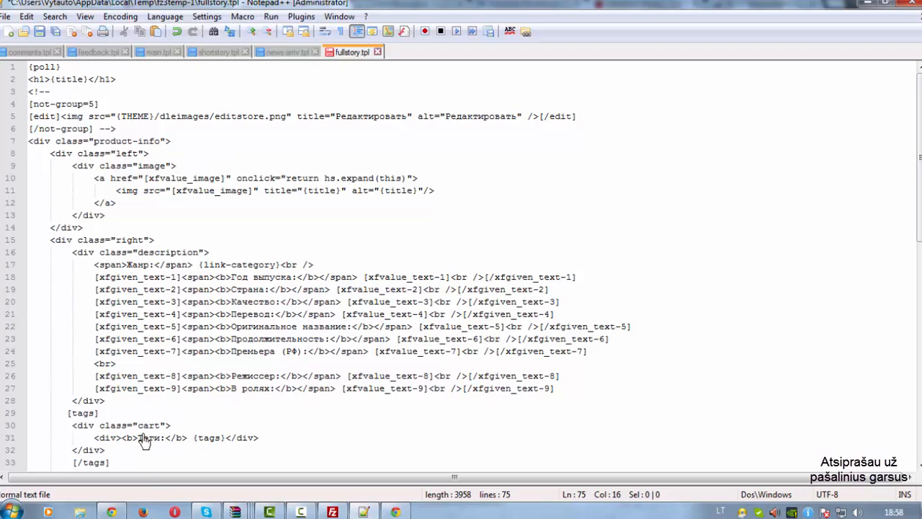
pyautogui.hotkey('ctrl', 's')
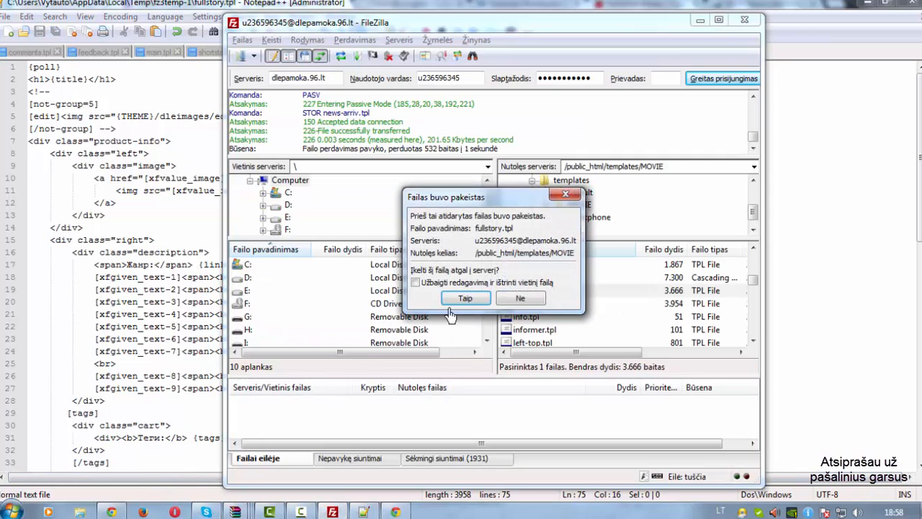
# Step: Upload fullstory.tpl to the server and reload the film page to check the labels
pyautogui.click(459, 300)
pyautogui.click(113, 511)
pyautogui.press('F5')
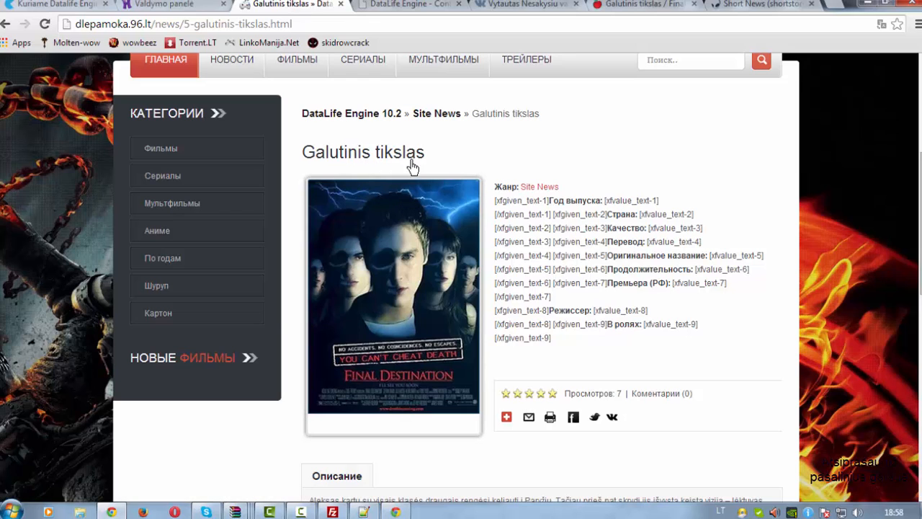
pyautogui.hotkey('ctrl', 'Tab')
pyautogui.hotkey('ctrl', 'Tab')
# Step: Select the orginal-name field name in the admin list and [xfvalue_image] on line 11
pyautogui.hotkey('ctrl', 'shift', 'Tab')
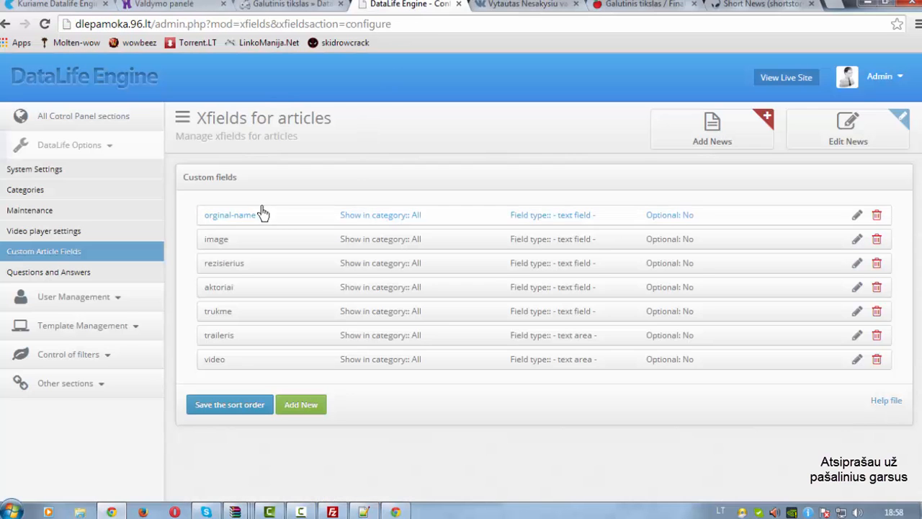
pyautogui.moveTo(196, 222); pyautogui.dragTo(253, 222)
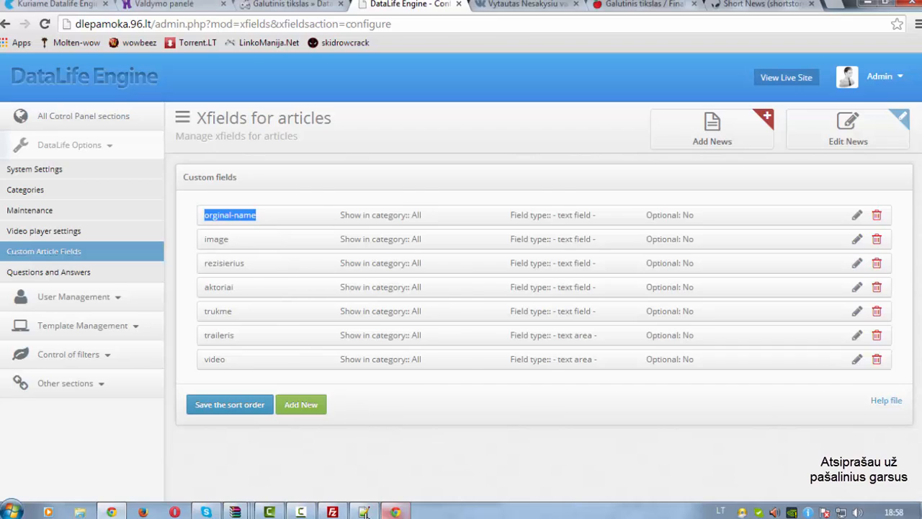
pyautogui.hotkey('alt', 'Tab')
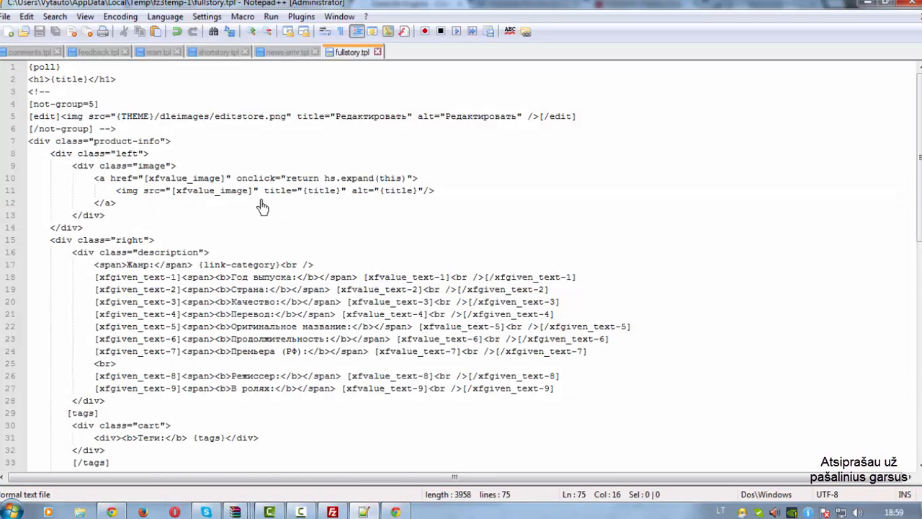
pyautogui.moveTo(252, 193); pyautogui.dragTo(170, 195)
pyautogui.hotkey('ctrl', 'c')
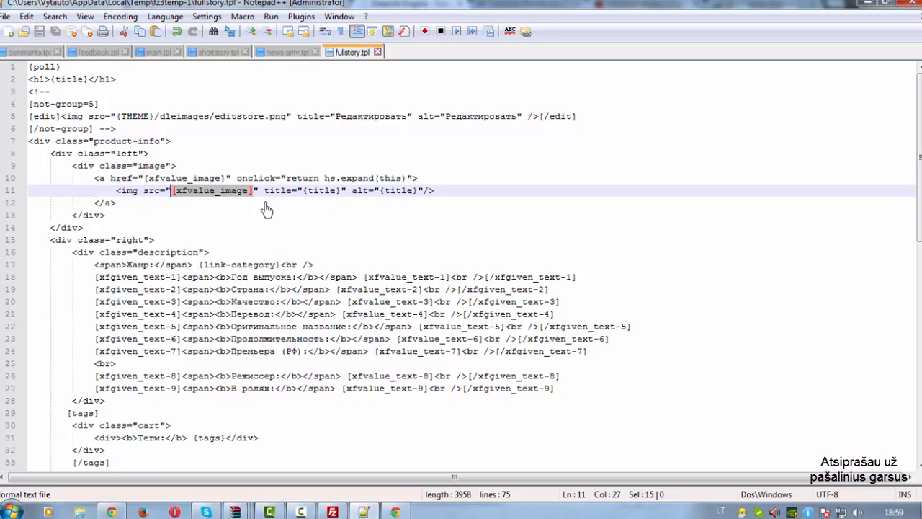
# Step: Search fullstory.tpl for title to locate the {title} heading on line 2
pyautogui.hotkey('ctrl', 'f')
pyautogui.write('(it')
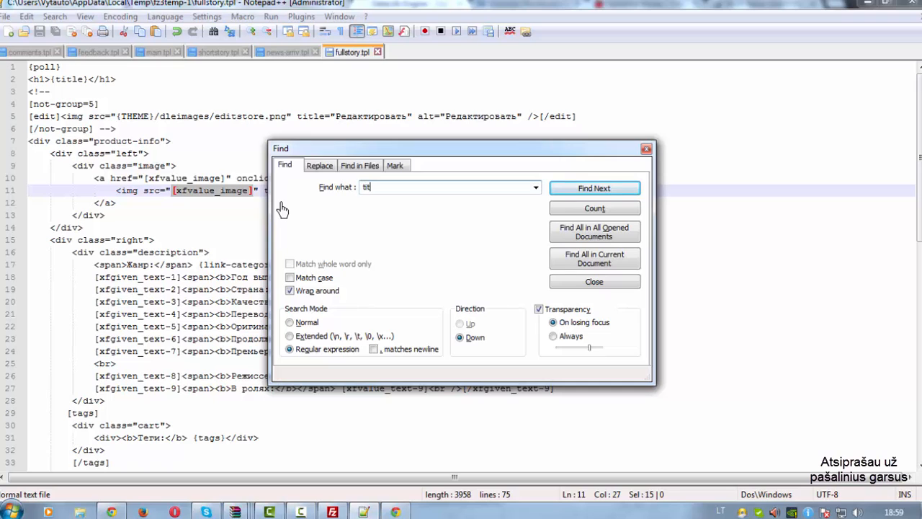
pyautogui.write('le')
pyautogui.press('Return')
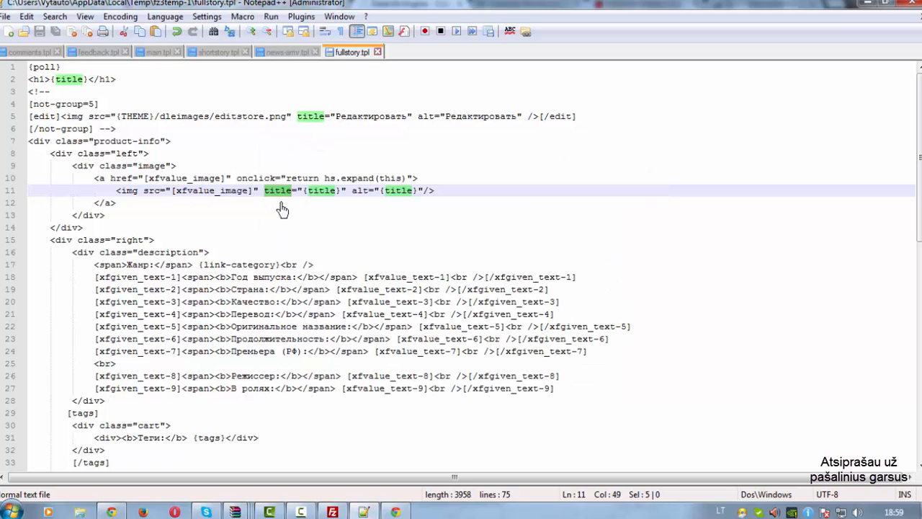
pyautogui.click(85, 81)
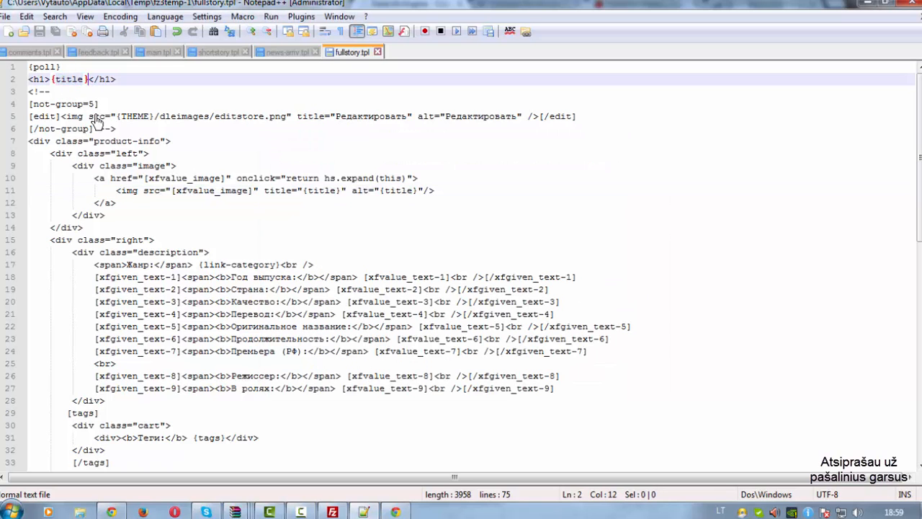
pyautogui.hotkey('ctrl', 'f')
pyautogui.press('Return')
pyautogui.press('Return')
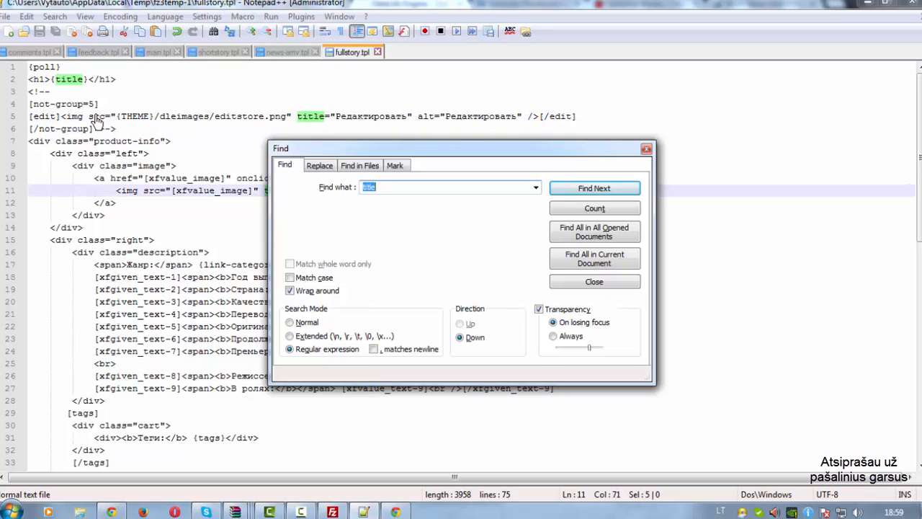
pyautogui.press('Escape')
pyautogui.hotkey('alt', 'Tab')
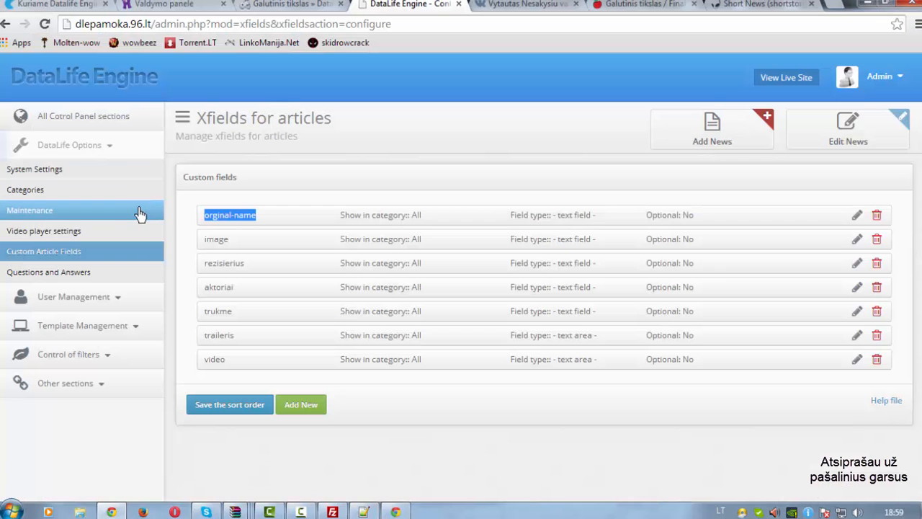
pyautogui.click(284, 4)
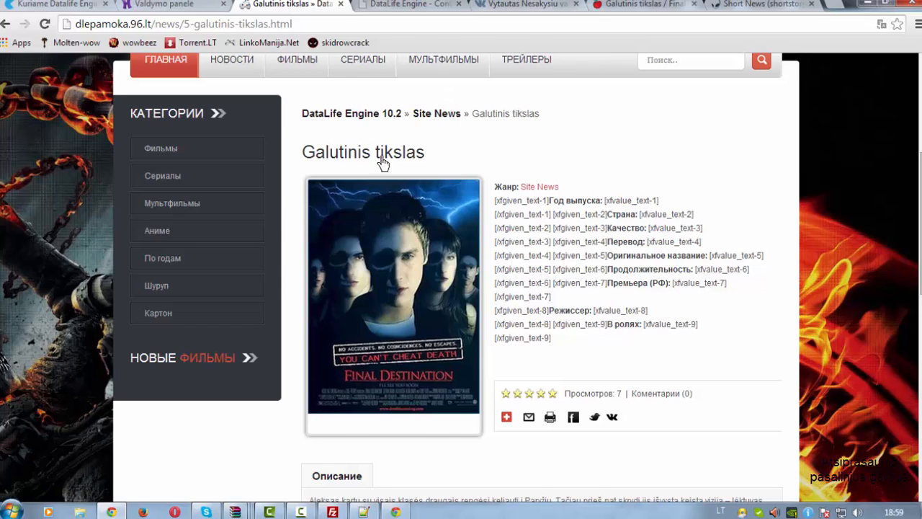
pyautogui.hotkey('alt', 'Tab')
# Step: After {title}, add a <small> element containing [xfvalue_orginal-name]
pyautogui.click(94, 81)
pyautogui.write('<>')
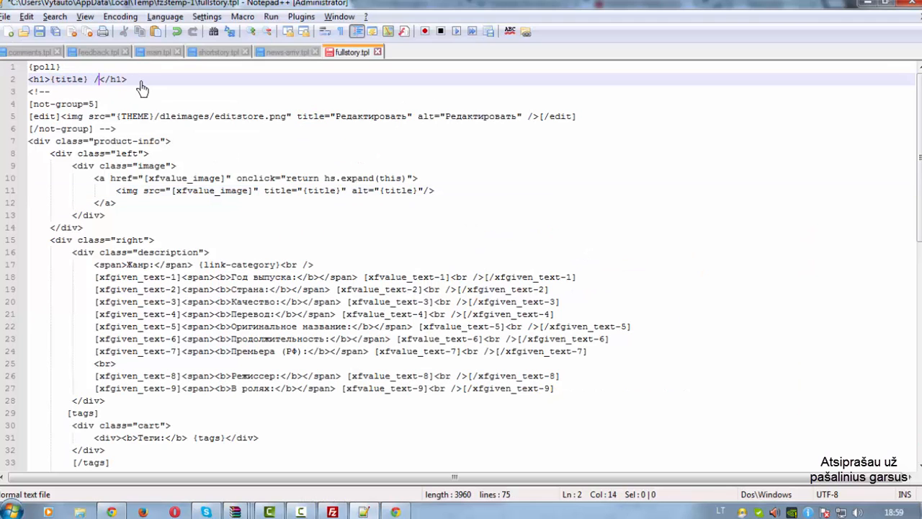
pyautogui.write('<small')
pyautogui.hotkey('ctrl', 'v')
pyautogui.hotkey('ctrl', 'z')
pyautogui.hotkey('ctrl', 'v')
pyautogui.write('<')
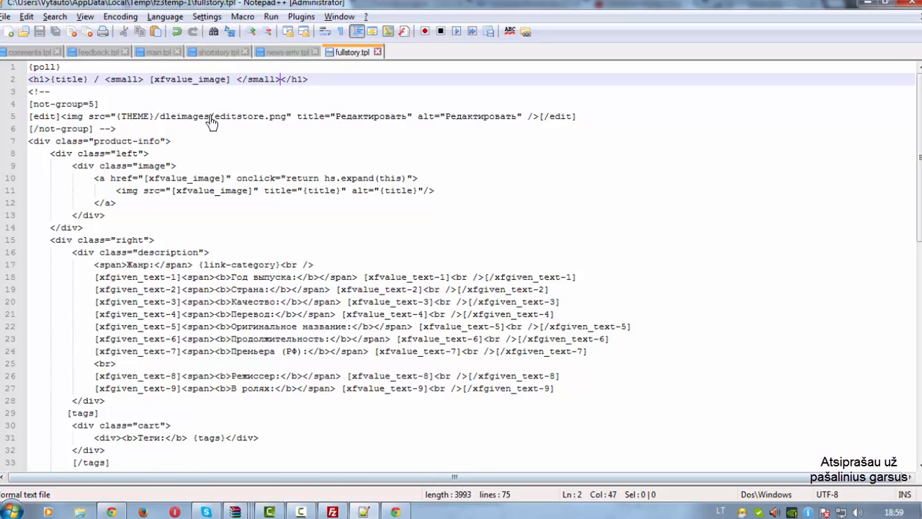
pyautogui.moveTo(226, 81); pyautogui.dragTo(198, 82)
pyautogui.write('orginal-')
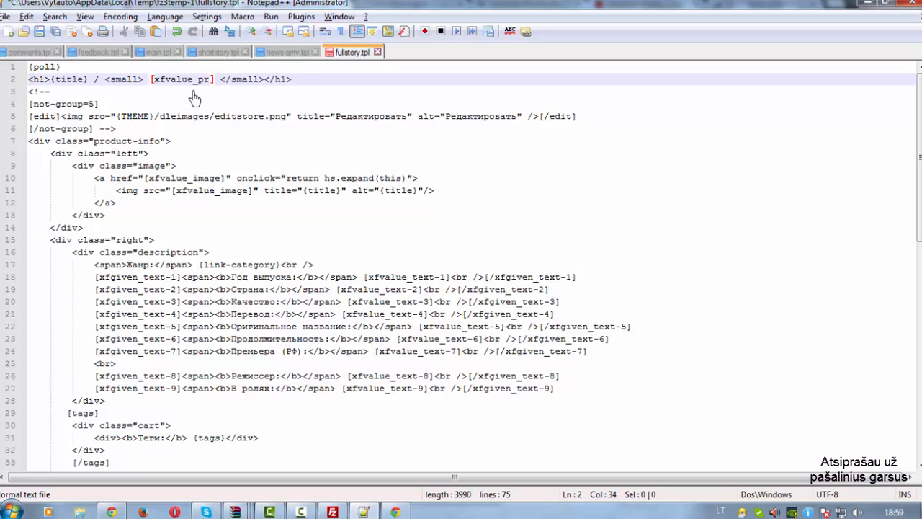
pyautogui.write('name')
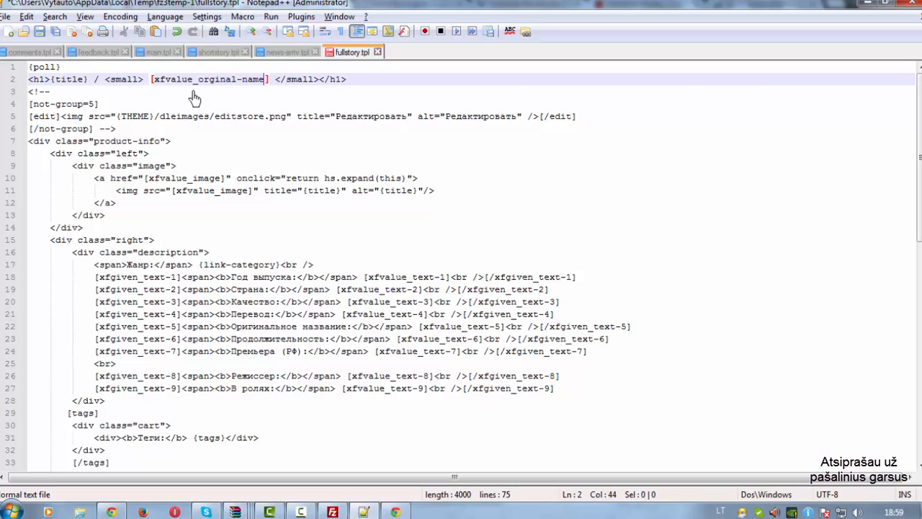
# Step: Save fullstory.tpl and confirm its upload to the server
pyautogui.hotkey('ctrl', 's')
pyautogui.click(322, 511)
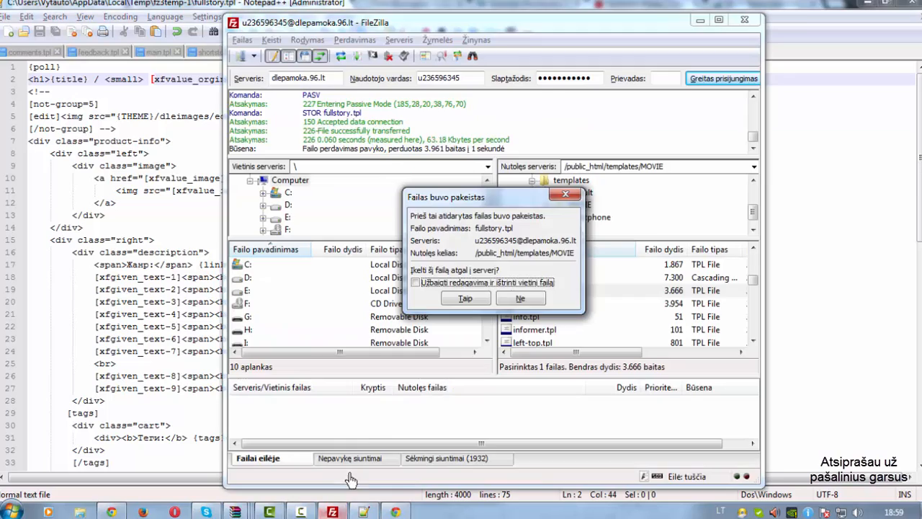
pyautogui.click(468, 294)
pyautogui.click(112, 512)
# Step: Reload the article to show 'Final Destination' after the title, then view the custom fields admin page
pyautogui.press('F5')
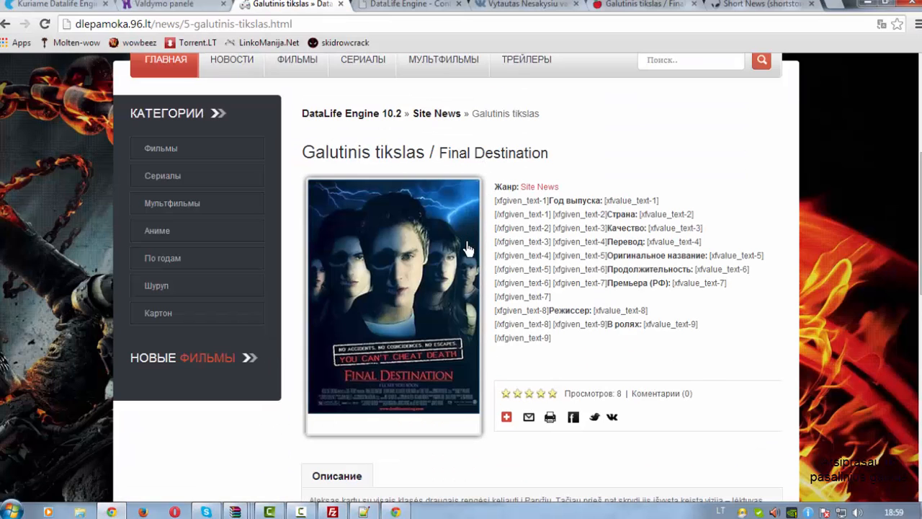
pyautogui.click(364, 512)
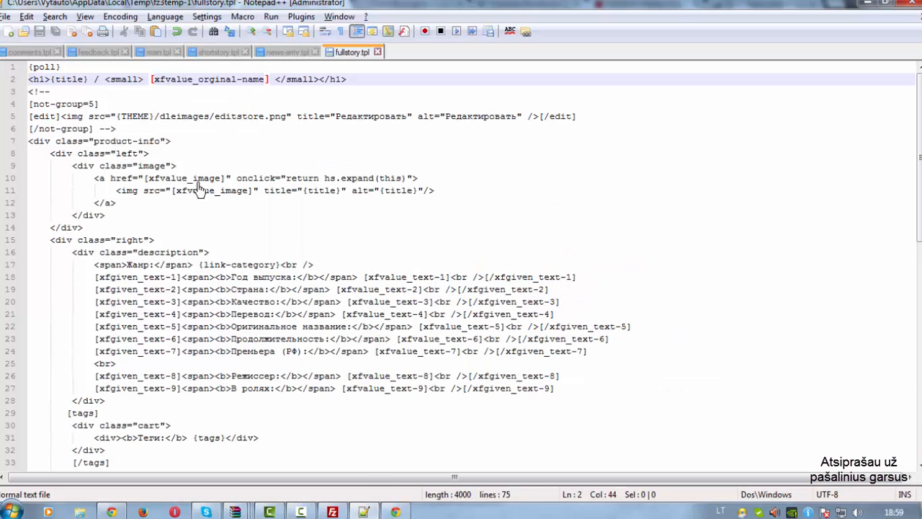
pyautogui.click(111, 511)
pyautogui.click(519, 4)
pyautogui.click(407, 4)
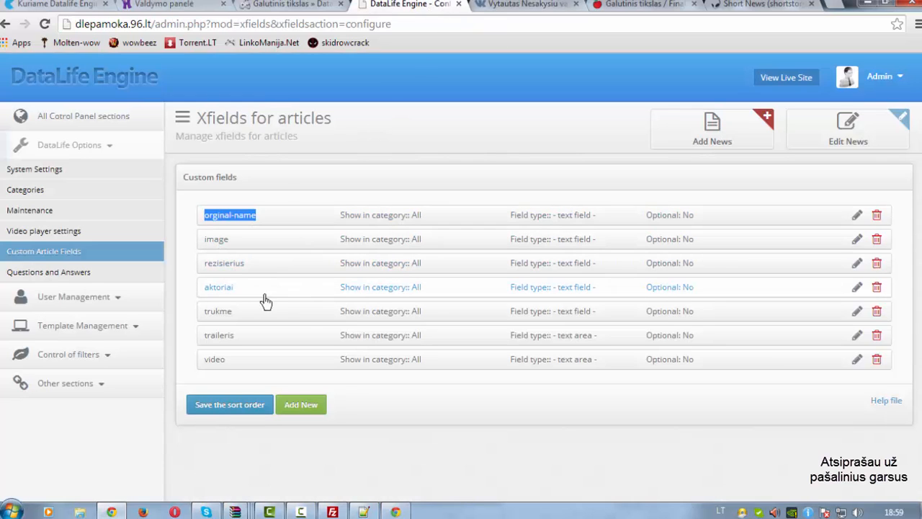
# Step: Back in fullstory.tpl, inspect the orginal-name tag and select [xfvalue_image] on line 11
pyautogui.click(365, 512)
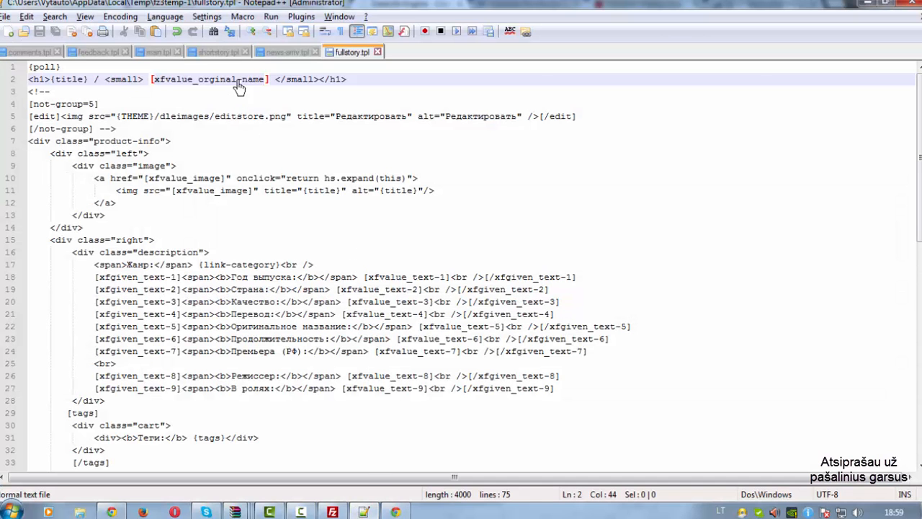
pyautogui.click(237, 82)
pyautogui.moveTo(199, 80); pyautogui.dragTo(195, 80)
pyautogui.moveTo(252, 191); pyautogui.dragTo(175, 194)
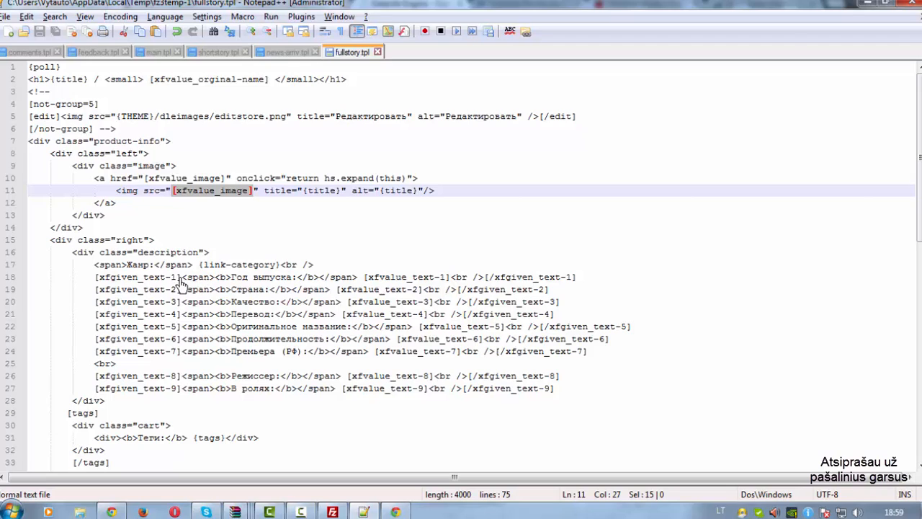
# Step: Change line 18's opener to [xfgiven_rezisierius] and its Год выпуска label to Režisierius
pyautogui.moveTo(182, 278); pyautogui.dragTo(92, 281)
pyautogui.write('[xfvalue_image]')
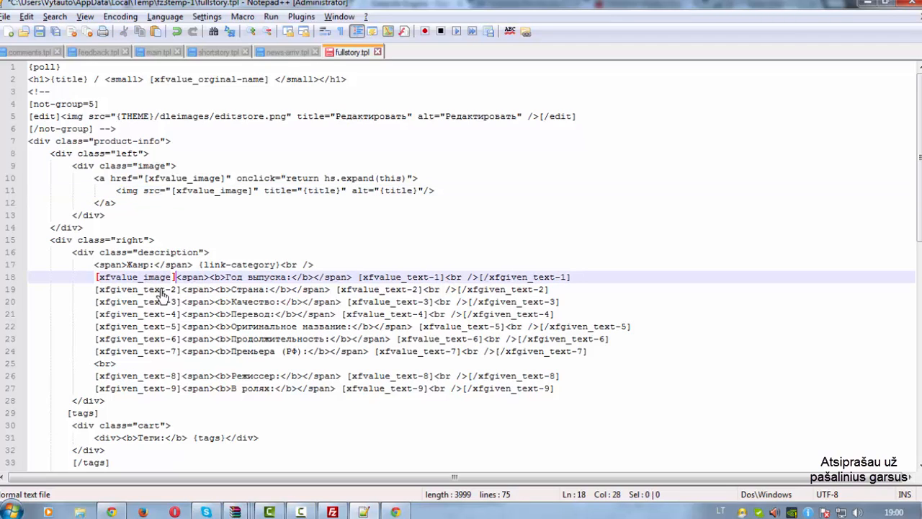
pyautogui.hotkey('ctrl', 'z')
pyautogui.click(174, 279)
pyautogui.moveTo(175, 281); pyautogui.dragTo(145, 282)
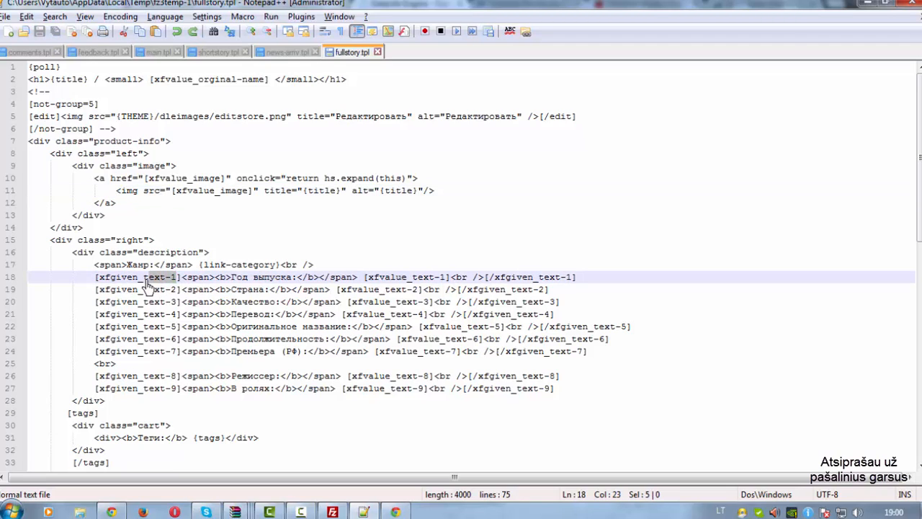
pyautogui.write('rezisierius')
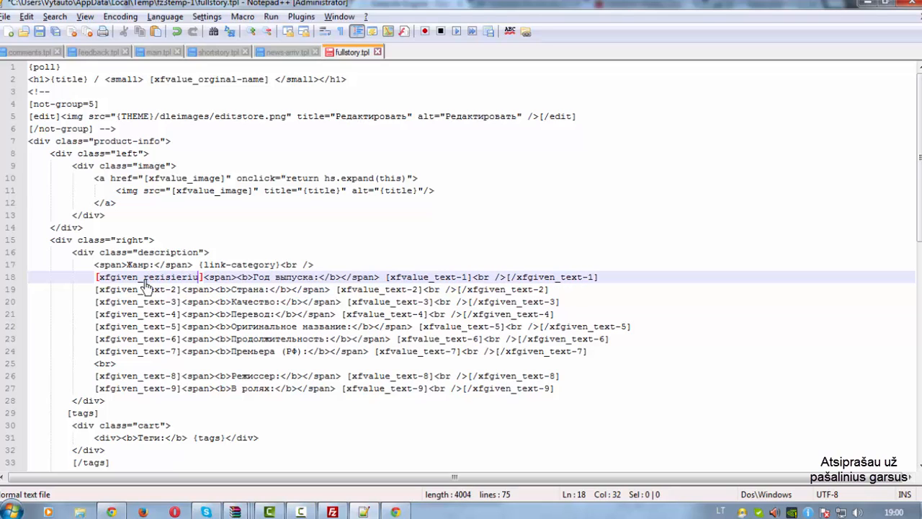
pyautogui.click(318, 281)
pyautogui.moveTo(318, 281); pyautogui.dragTo(257, 282)
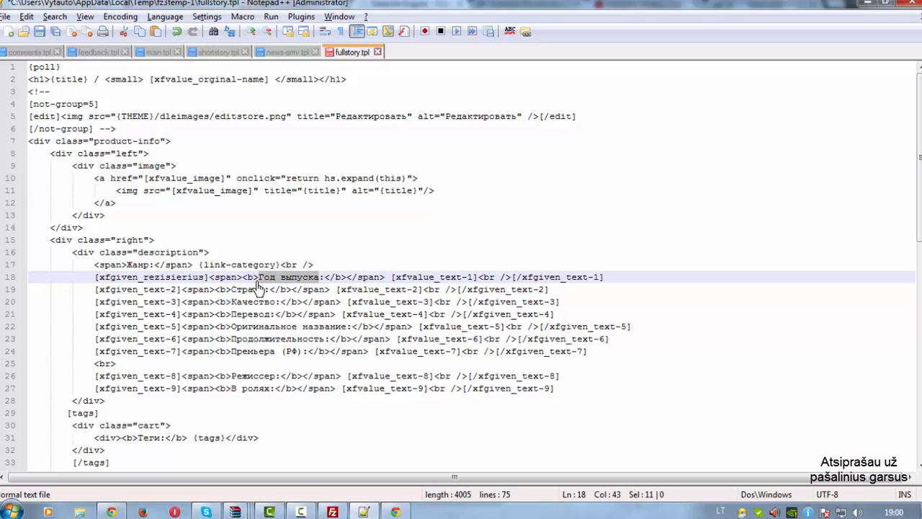
pyautogui.write('Režisier')
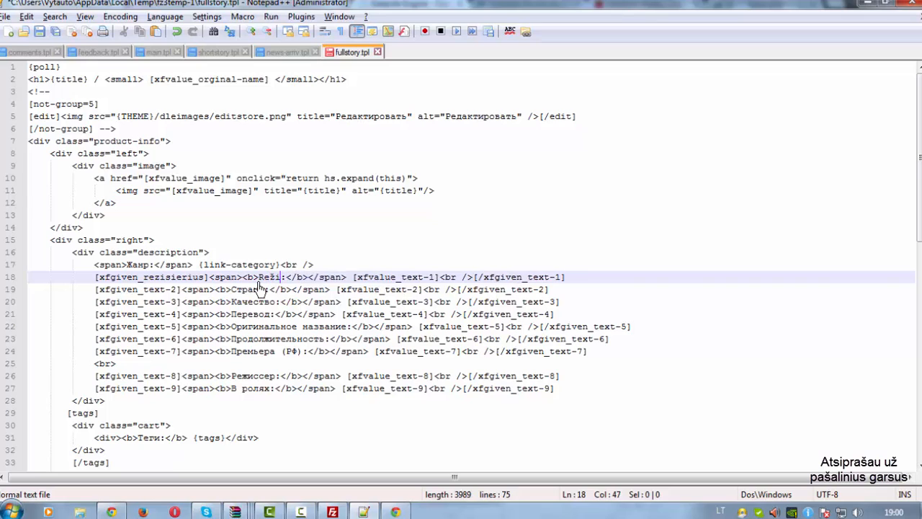
pyautogui.write('ius')
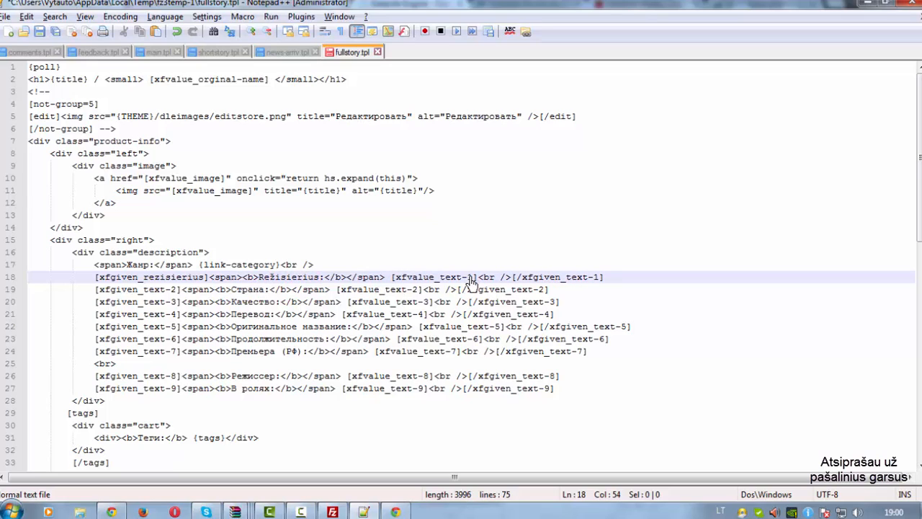
# Step: Replace text-1 with rezisierius in line 18's xfvalue tag and closing xfgiven tag
pyautogui.moveTo(472, 281); pyautogui.dragTo(441, 281)
pyautogui.write('rezisie')
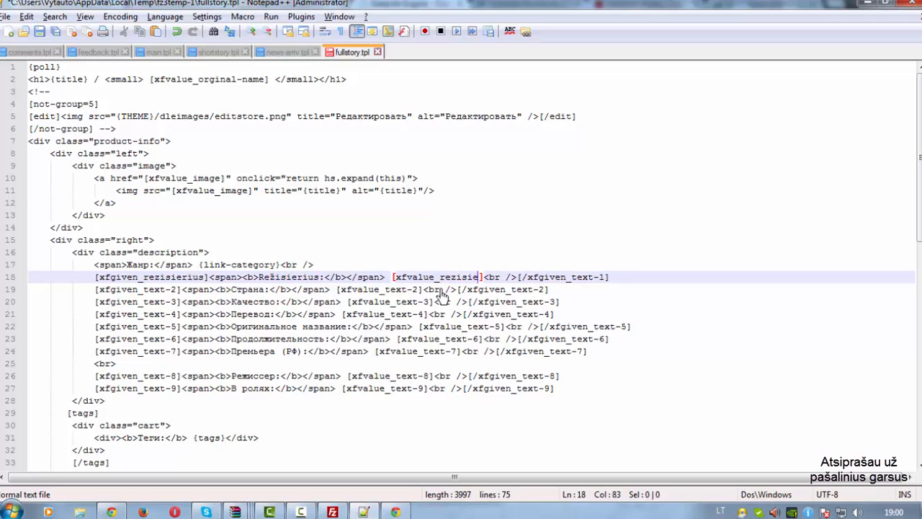
pyautogui.write('rius')
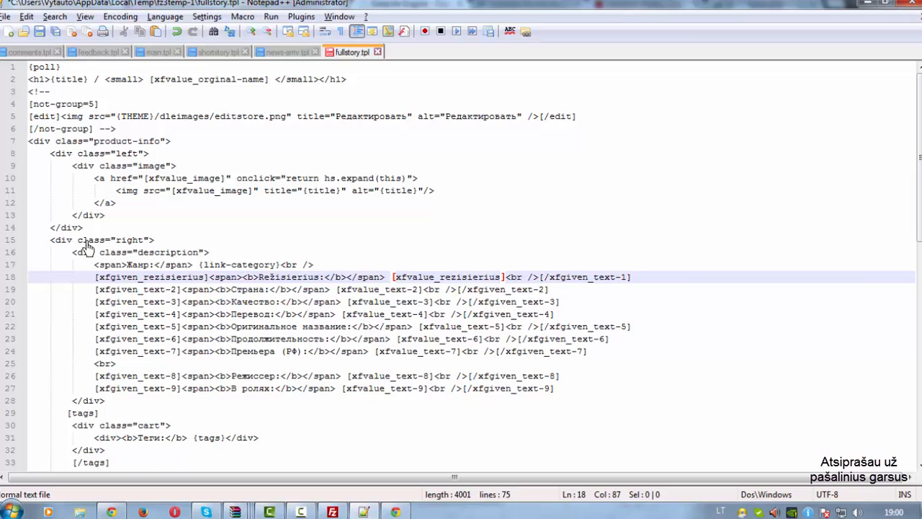
pyautogui.moveTo(206, 278); pyautogui.dragTo(143, 280)
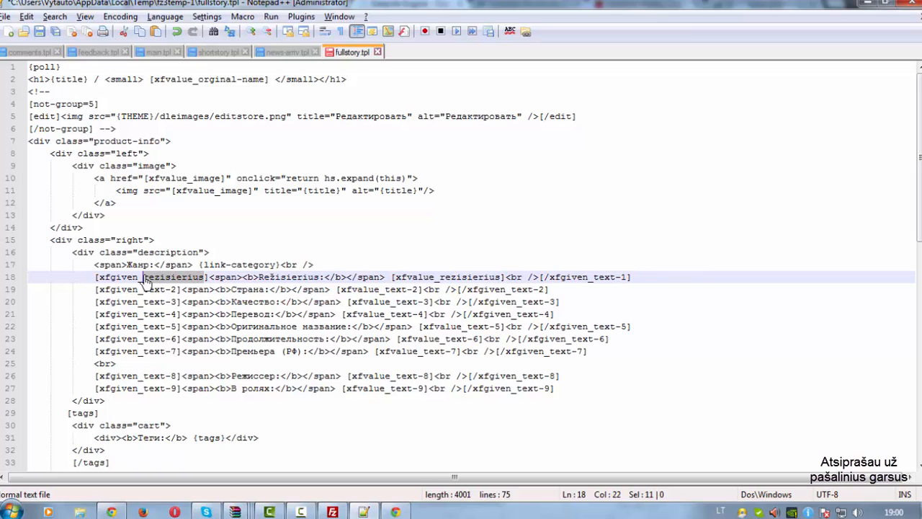
pyautogui.hotkey('ctrl', 'c')
pyautogui.moveTo(627, 280); pyautogui.dragTo(592, 283)
pyautogui.hotkey('ctrl', 'v')
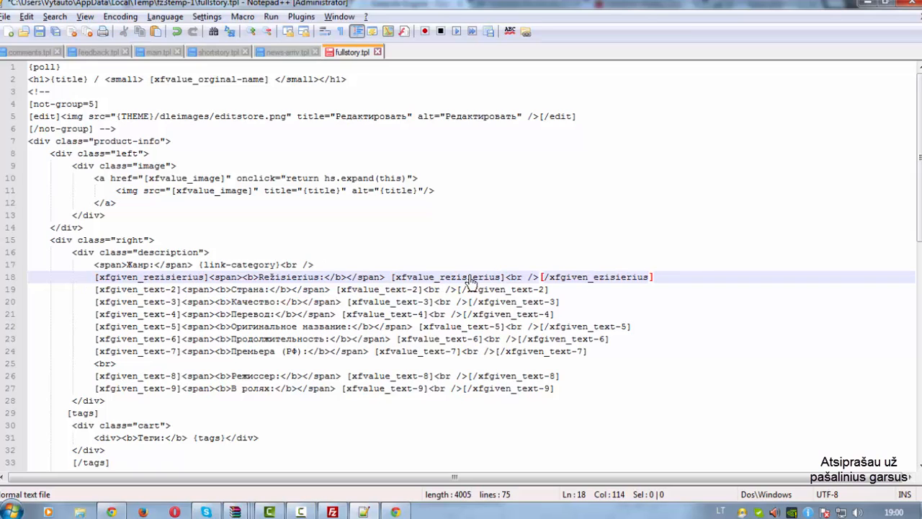
# Step: Retype the Жанр label as Žanras and line 5's edit title and alt text as Redaguoti
pyautogui.doubleClick(146, 265)
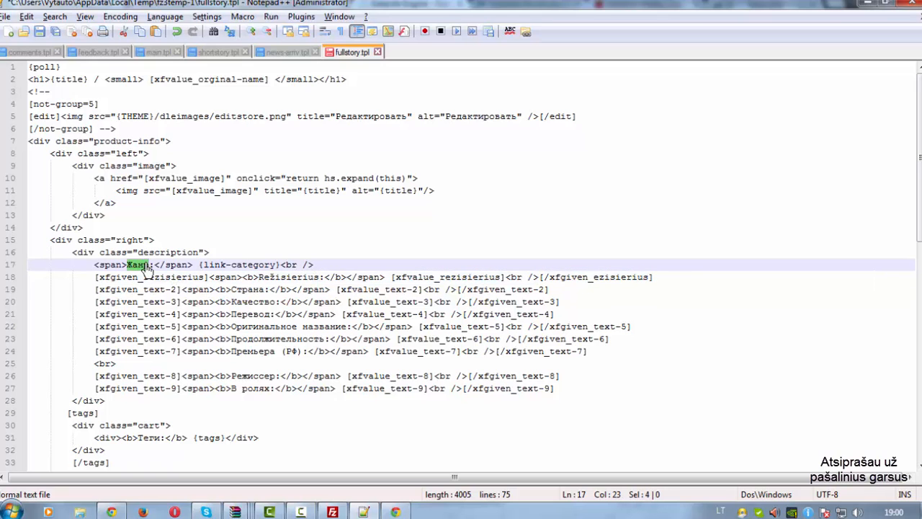
pyautogui.write('Žanras')
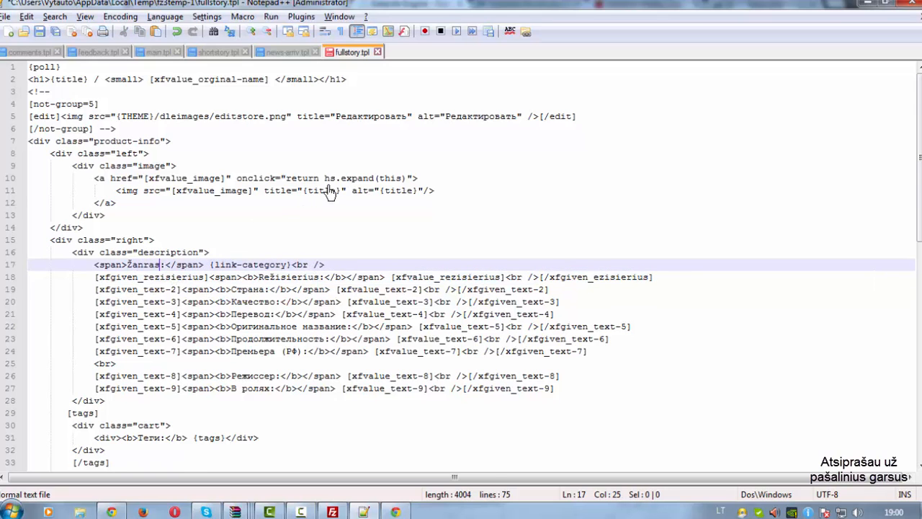
pyautogui.doubleClick(367, 120)
pyautogui.write('Reso')
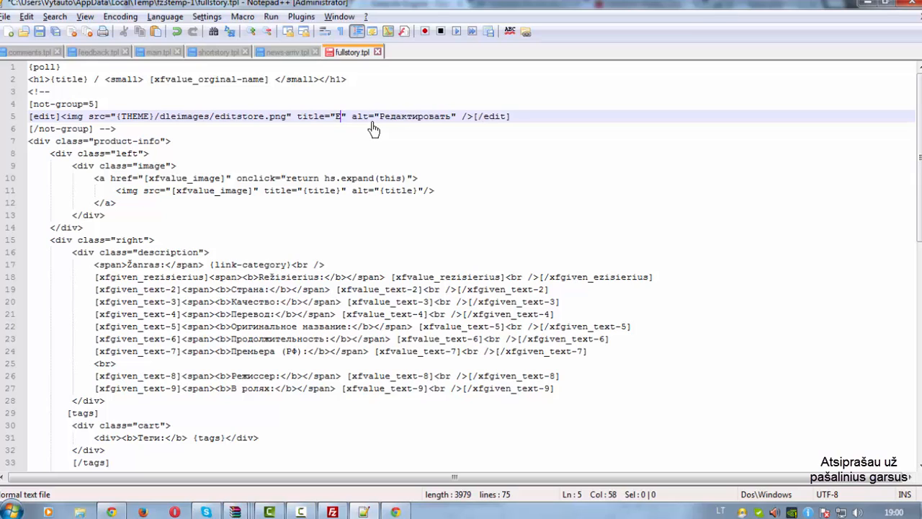
pyautogui.press('BackSpace')
pyautogui.press('BackSpace')
pyautogui.write('daguoti')
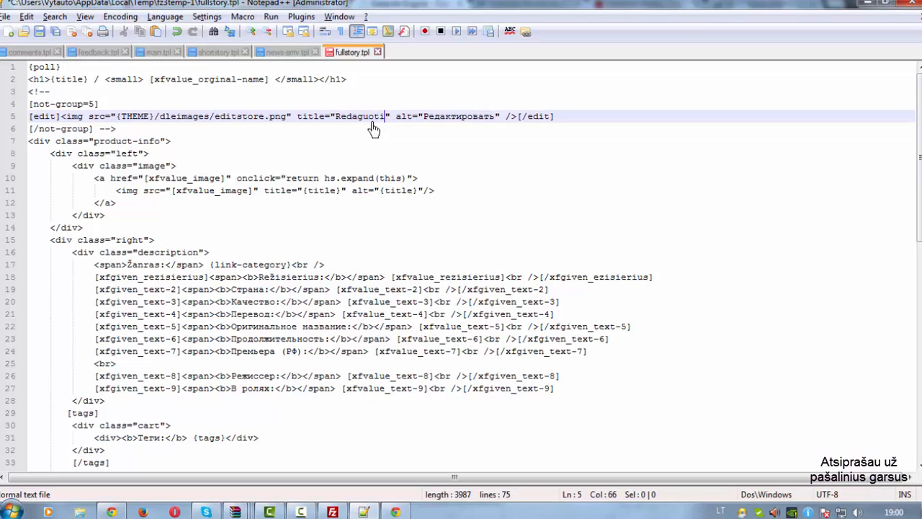
pyautogui.click(443, 120)
pyautogui.doubleClick(445, 120)
pyautogui.write('Redaguoti')
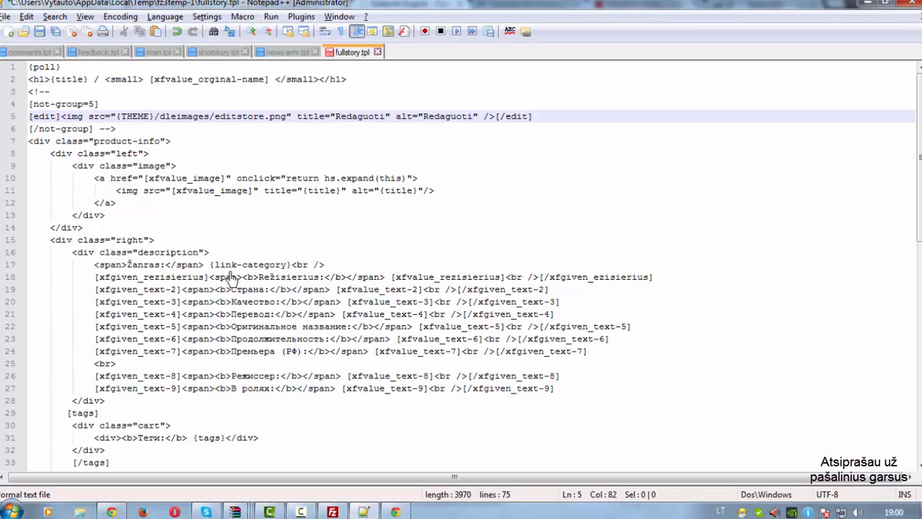
# Step: Review the remaining Russian labels (Страна, Оригинальное, Премьера) on lines 19–24 and scroll down
pyautogui.doubleClick(247, 352)
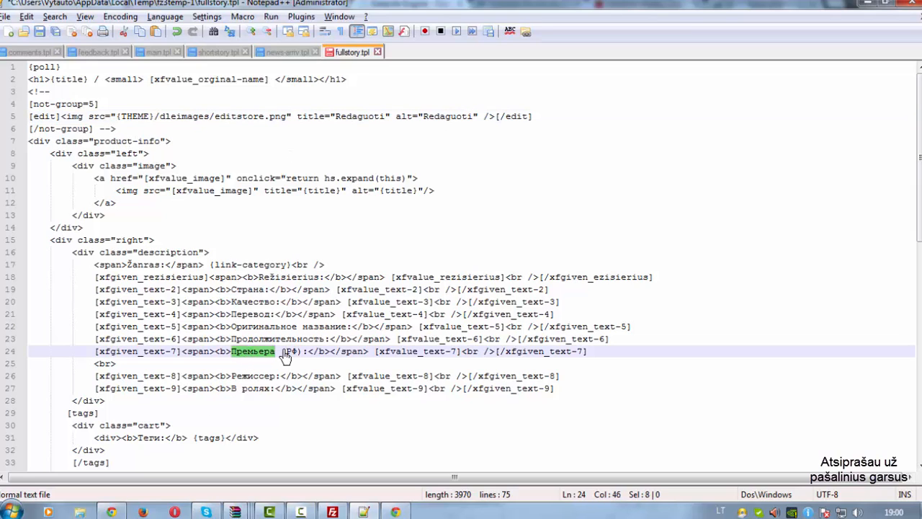
pyautogui.doubleClick(243, 290)
pyautogui.click(240, 302)
pyautogui.doubleClick(249, 328)
pyautogui.scroll(-1, 290, 416)
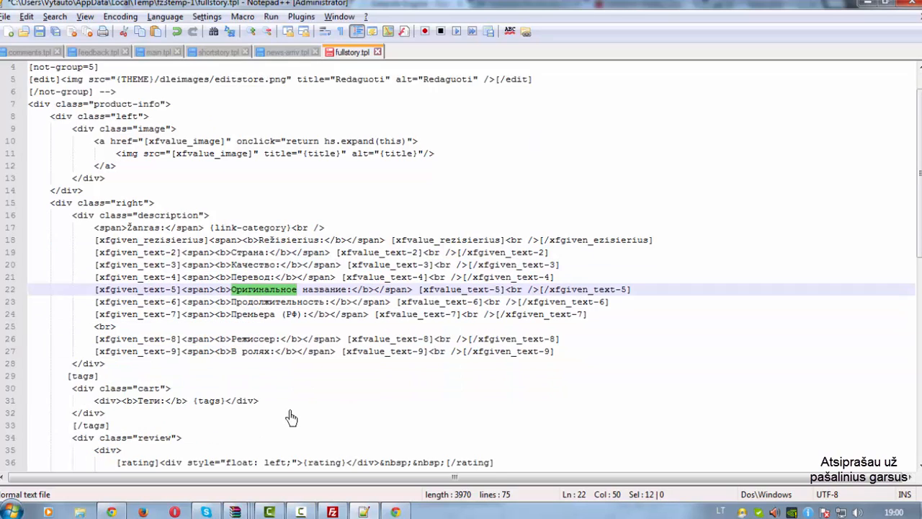
pyautogui.scroll(-1, 291, 418)
pyautogui.moveTo(270, 319); pyautogui.dragTo(193, 318)
pyautogui.scroll(-1, 212, 349)
pyautogui.scroll(-1, 212, 349)
# Step: Delete the cart div containing the Теги tags block from fullstory.tpl
pyautogui.click(179, 292)
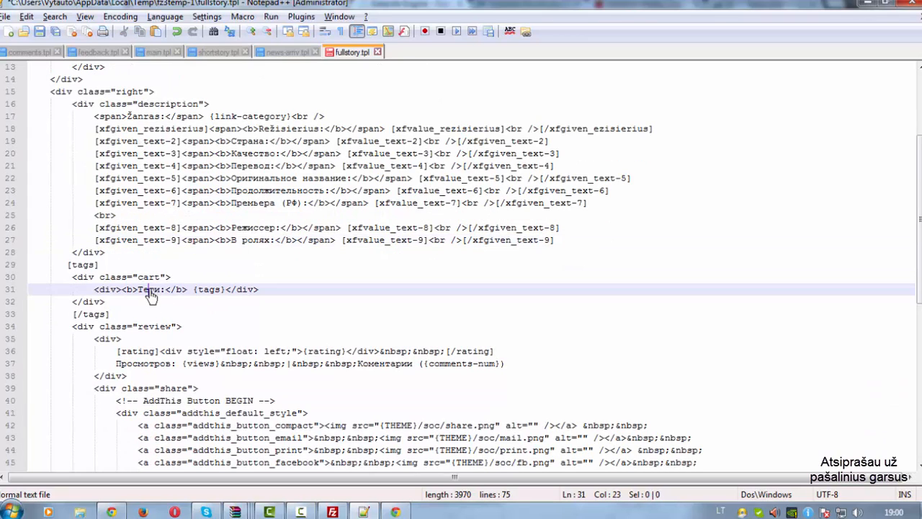
pyautogui.doubleClick(149, 292)
pyautogui.tripleClick(144, 290)
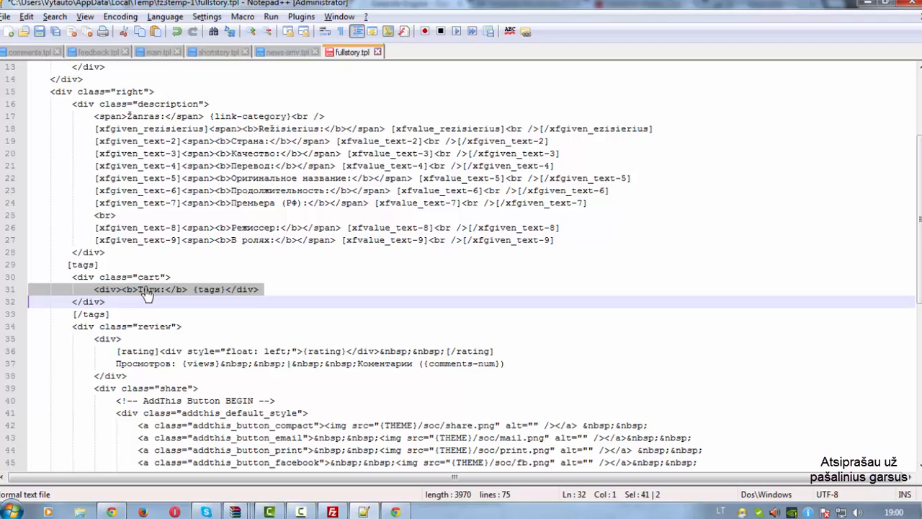
pyautogui.moveTo(108, 301); pyautogui.dragTo(21, 265)
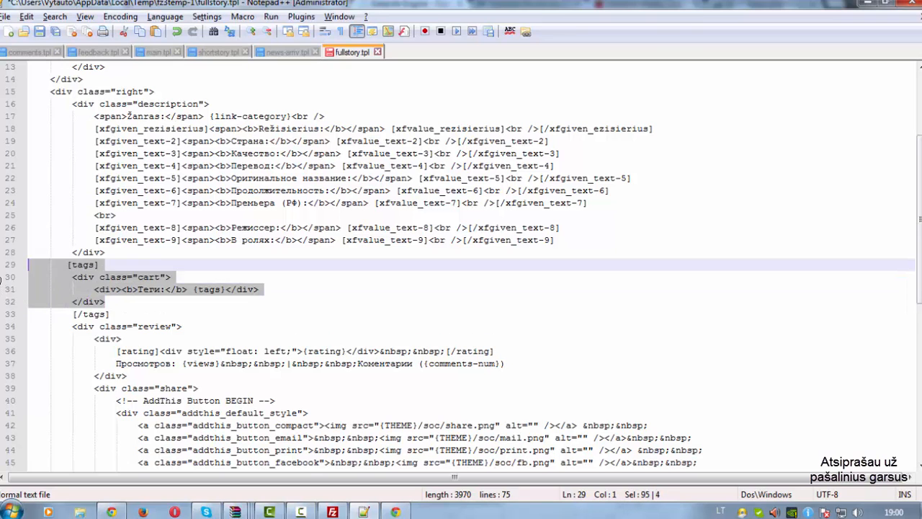
pyautogui.press('Delete')
pyautogui.hotkey('ctrl', 'z')
pyautogui.moveTo(100, 301); pyautogui.dragTo(12, 278)
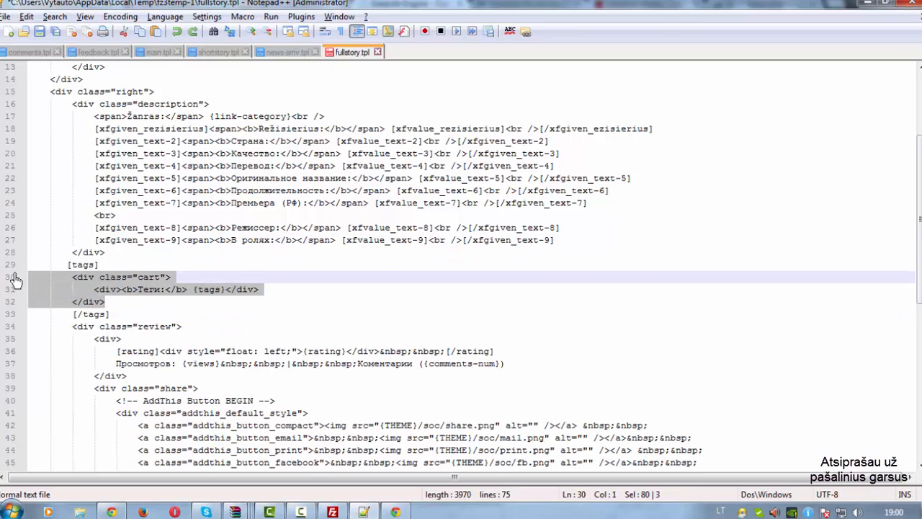
pyautogui.press('Delete')
pyautogui.press('BackSpace')
# Step: Change the Коментарии label on line 34 to Komentarų and look at the Онлайн tab label
pyautogui.doubleClick(381, 328)
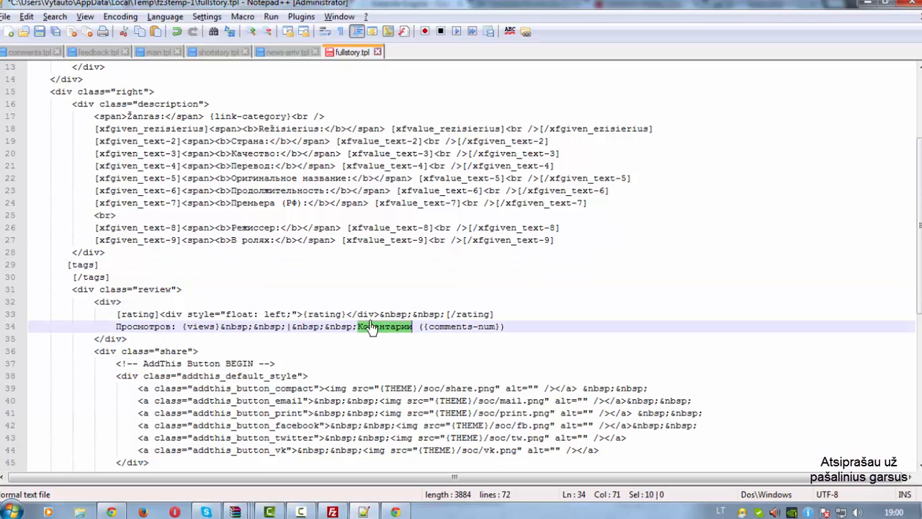
pyautogui.write('Komentarų')
pyautogui.scroll(-2, 395, 340)
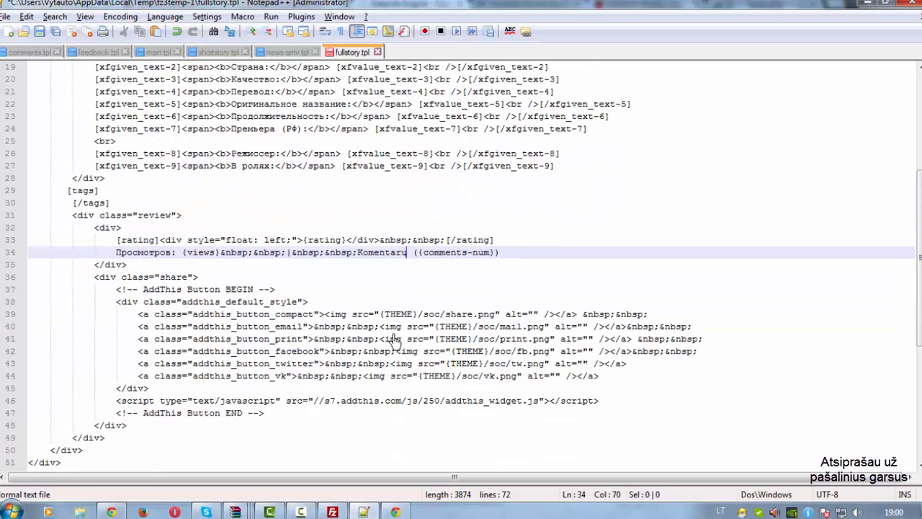
pyautogui.scroll(-7, 395, 339)
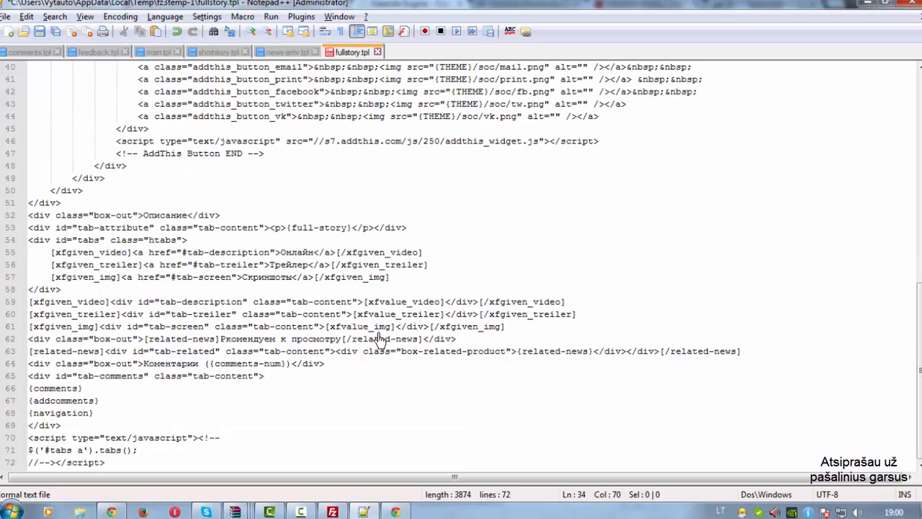
pyautogui.doubleClick(288, 255)
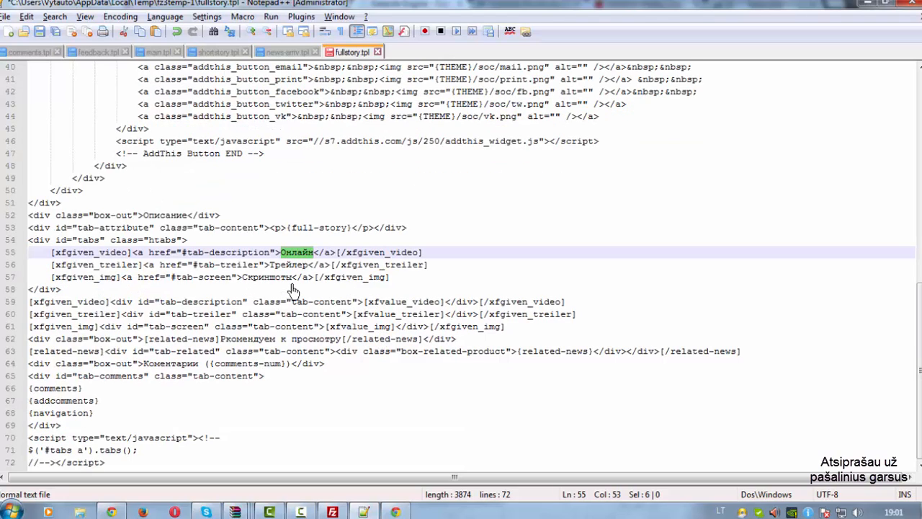
# Step: Check the movie page in Chrome, switching between its trailer and screenshots tabs, then return to the template
pyautogui.click(112, 511)
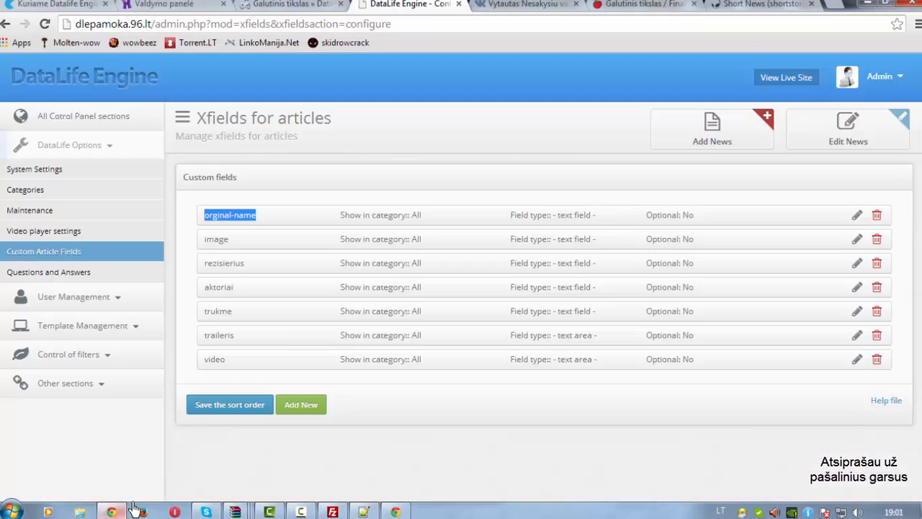
pyautogui.click(267, 5)
pyautogui.scroll(-5, 409, 237)
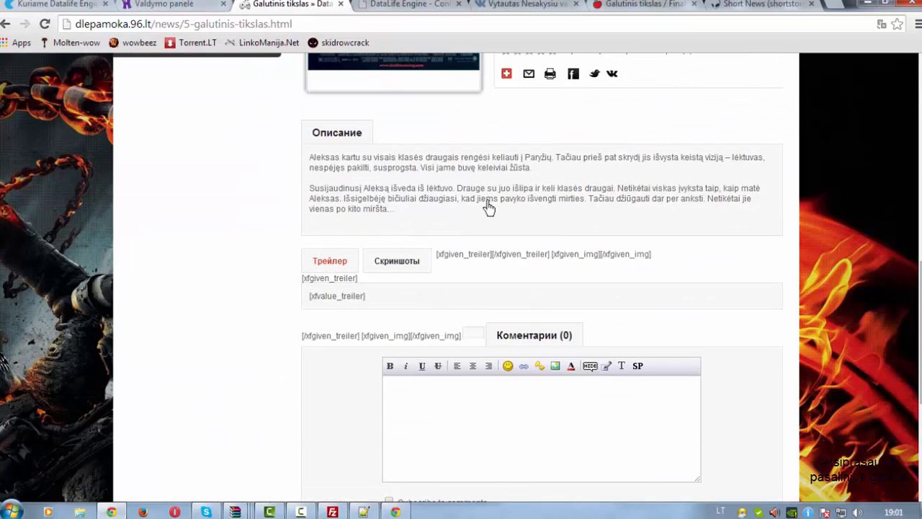
pyautogui.scroll(1, 501, 201)
pyautogui.click(340, 335)
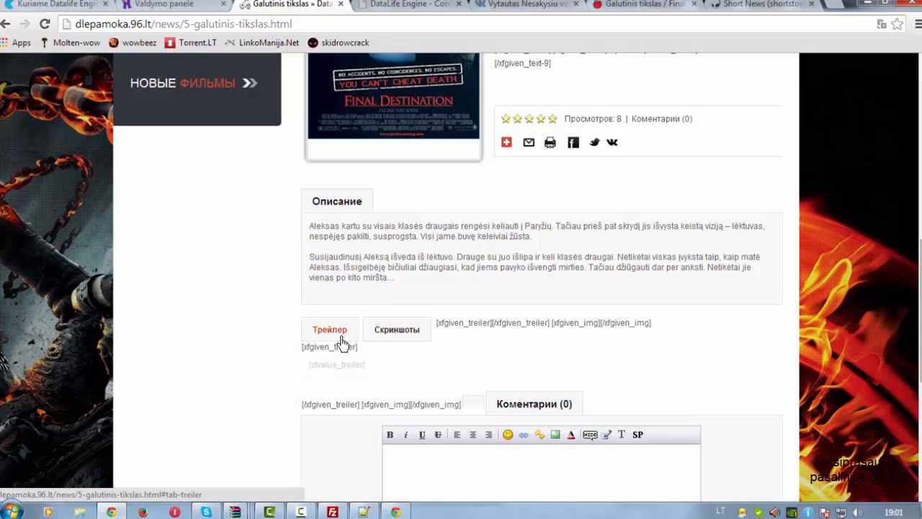
pyautogui.click(378, 332)
pyautogui.click(342, 332)
pyautogui.click(398, 331)
pyautogui.hotkey('alt', 'Tab')
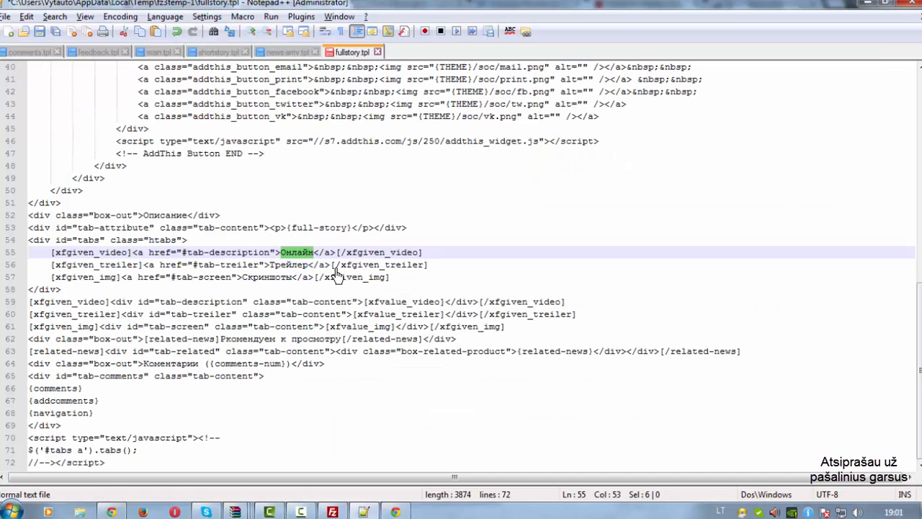
# Step: Relabel the three full-story tabs as Žiūrėti, Pristatymas and Ištraukos
pyautogui.write('Ž')
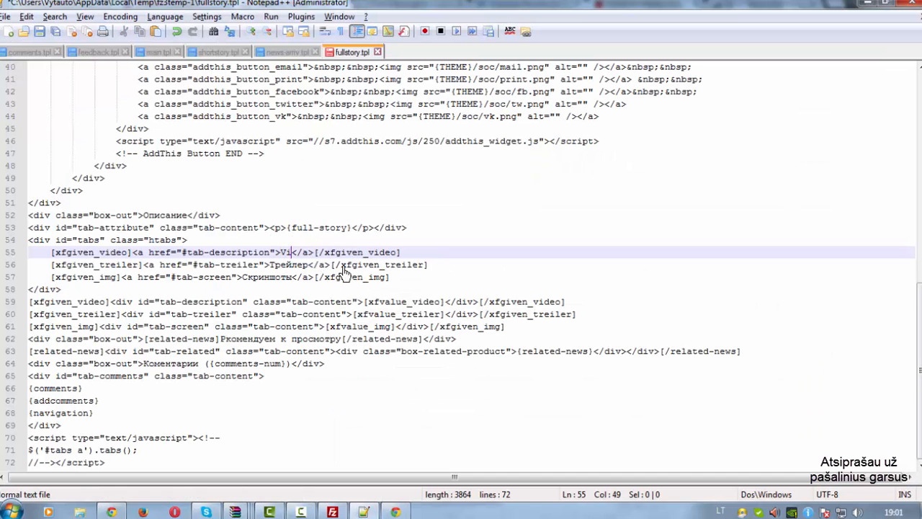
pyautogui.write('iūrėti')
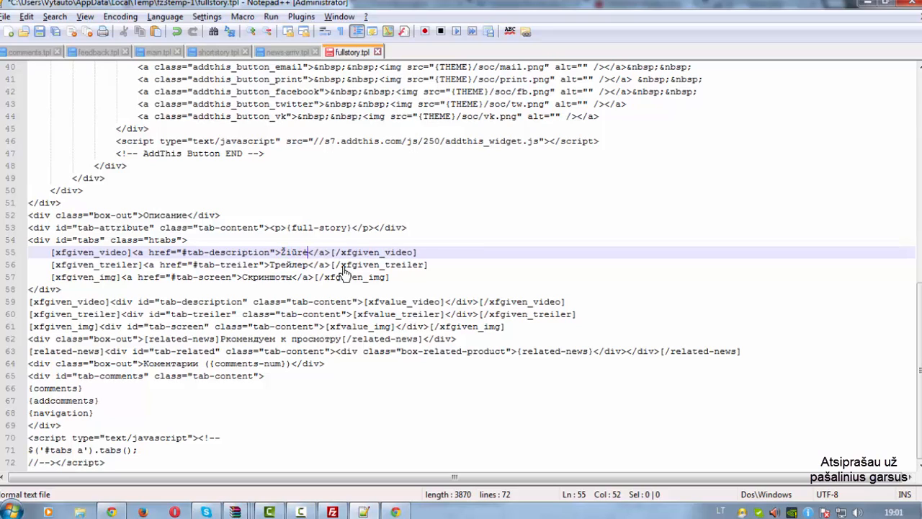
pyautogui.doubleClick(278, 266)
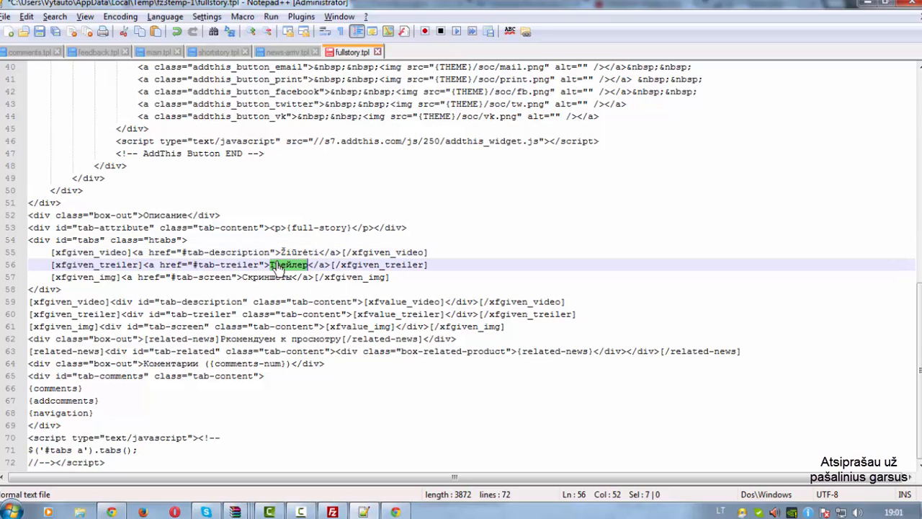
pyautogui.write('Pristaty')
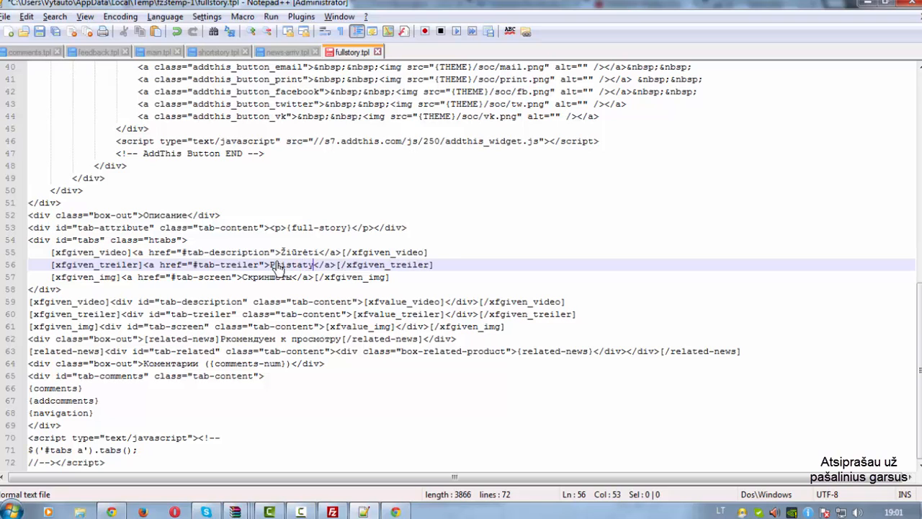
pyautogui.write('mas')
pyautogui.doubleClick(261, 278)
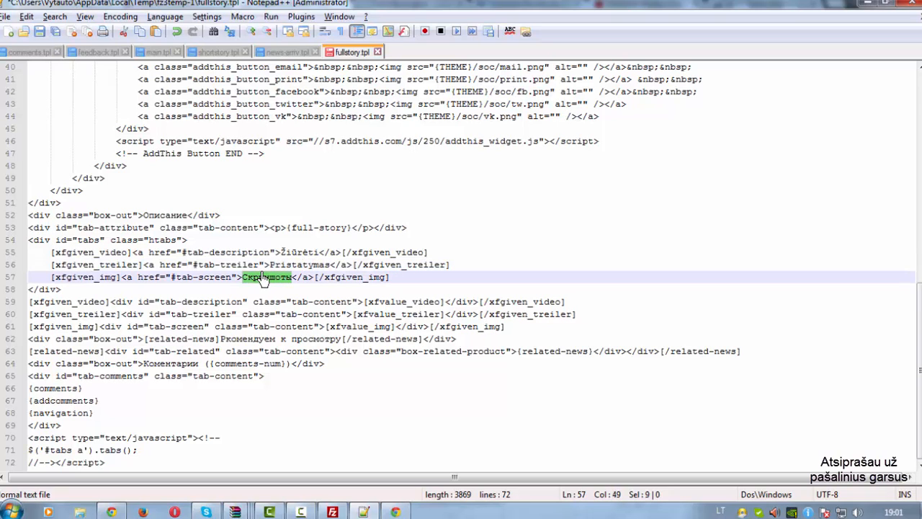
pyautogui.write('img')
pyautogui.hotkey('alt', 'Tab')
pyautogui.doubleClick(464, 326)
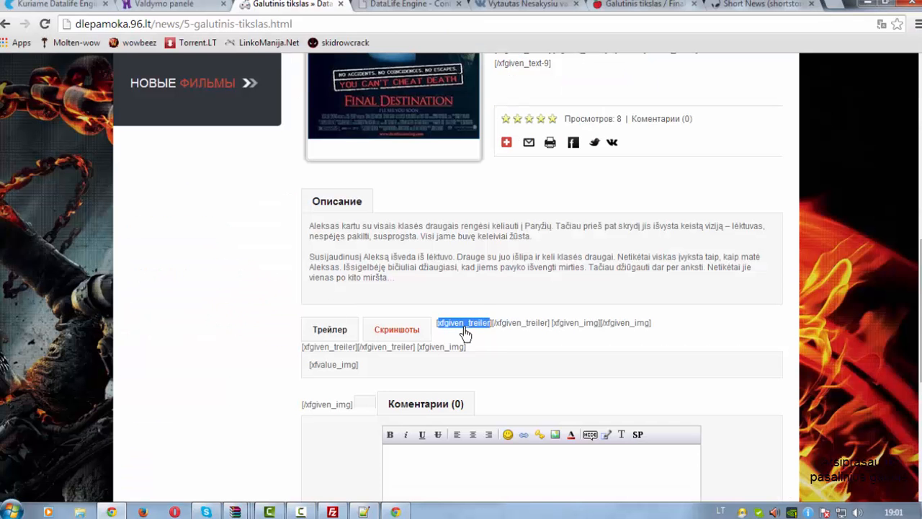
pyautogui.click(461, 356)
pyautogui.hotkey('alt', 'Tab')
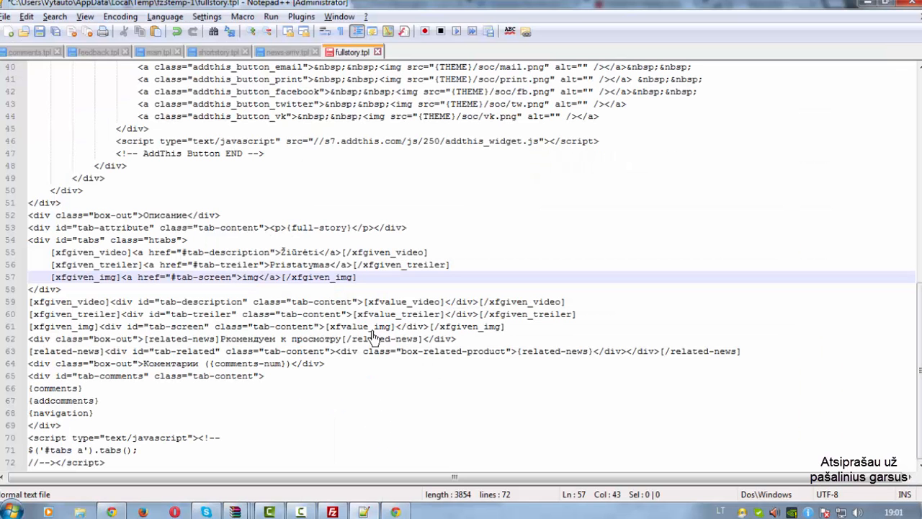
pyautogui.doubleClick(252, 278)
pyautogui.write('Ištraukos')
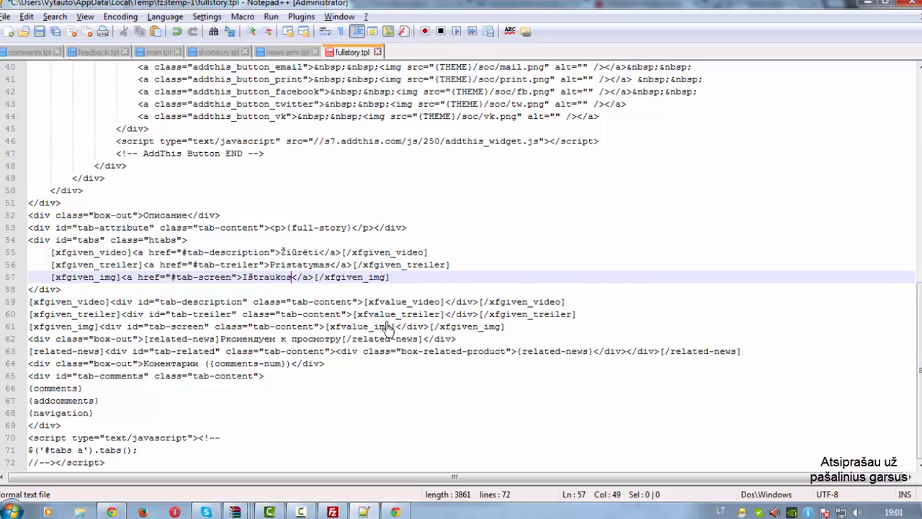
# Step: Replace the Russian headings with 'Panašus filmai' and 'Komentarai'
pyautogui.moveTo(344, 347); pyautogui.dragTo(224, 343)
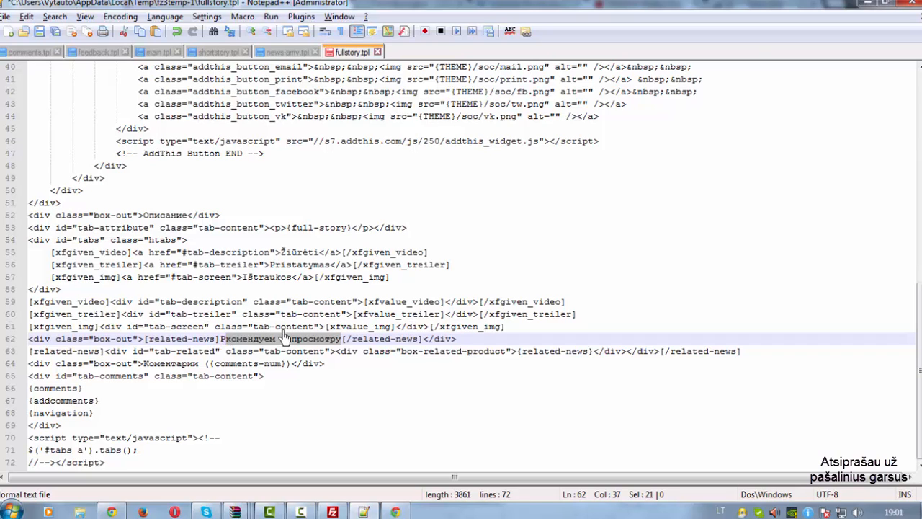
pyautogui.press('BackSpace')
pyautogui.press('BackSpace')
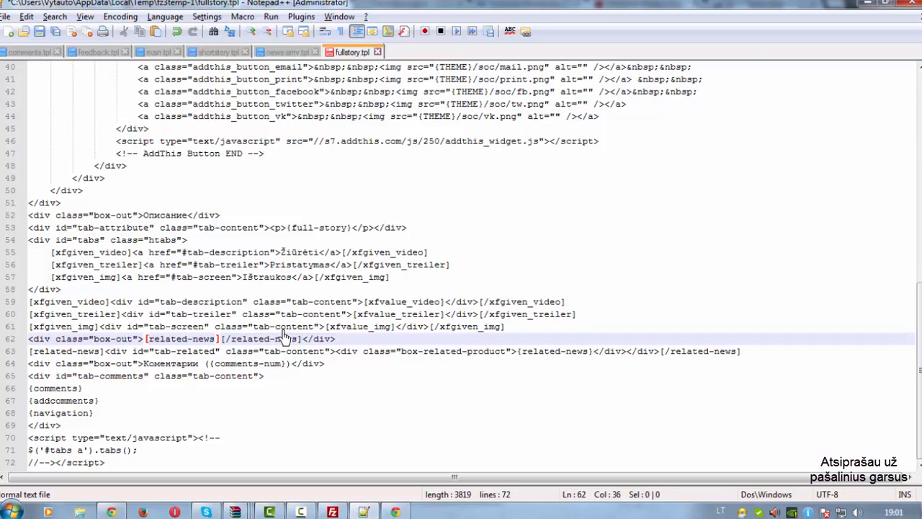
pyautogui.write('Panašios')
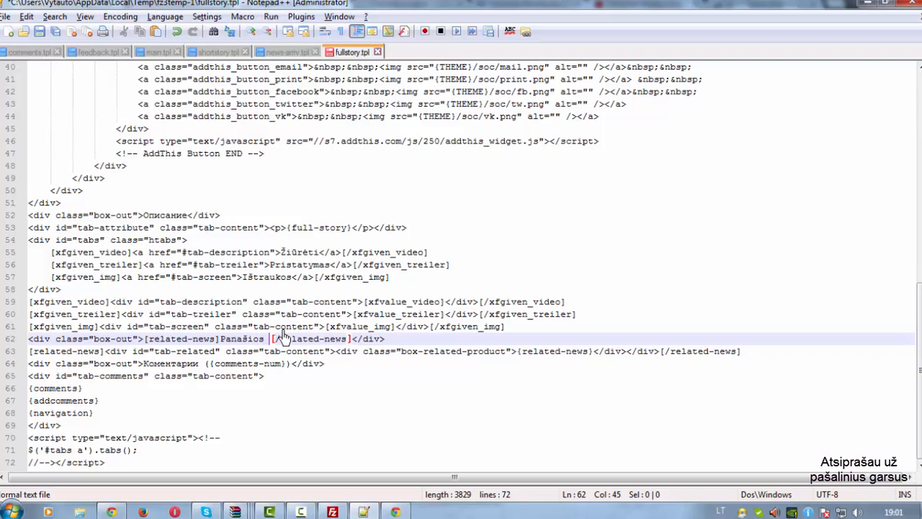
pyautogui.press('BackSpace')
pyautogui.press('BackSpace')
pyautogui.press('BackSpace')
pyautogui.press('BackSpace')
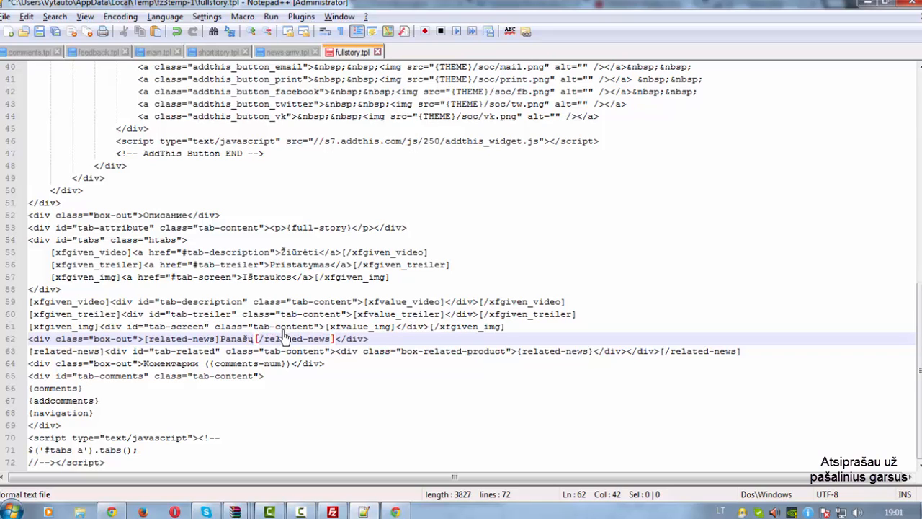
pyautogui.write('us filmai')
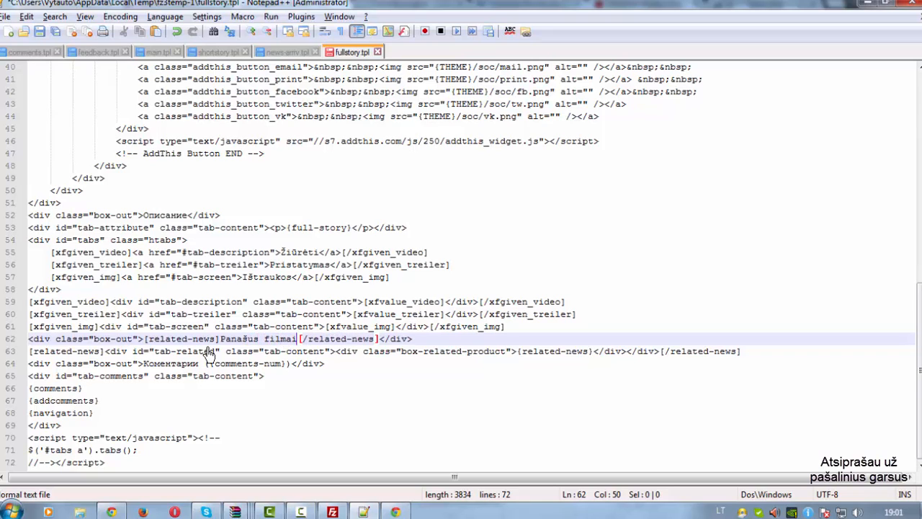
pyautogui.doubleClick(186, 364)
pyautogui.write('Koment')
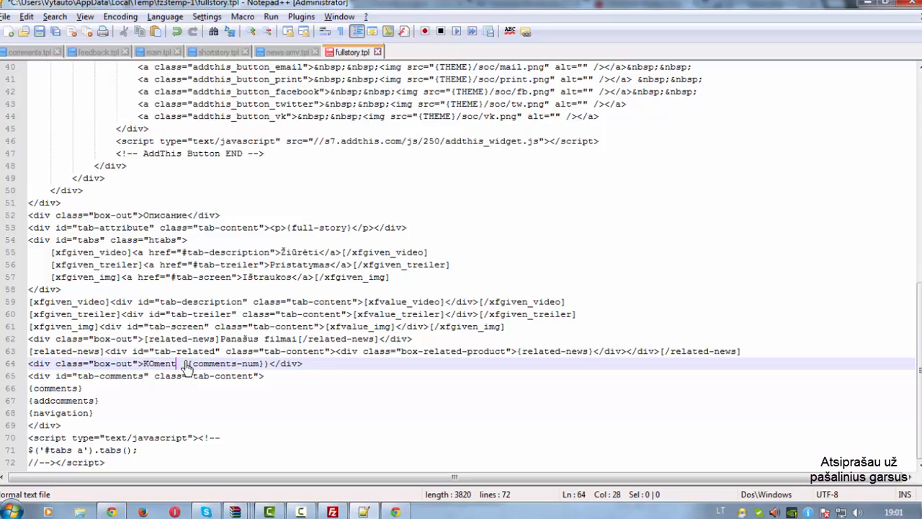
pyautogui.write('aras')
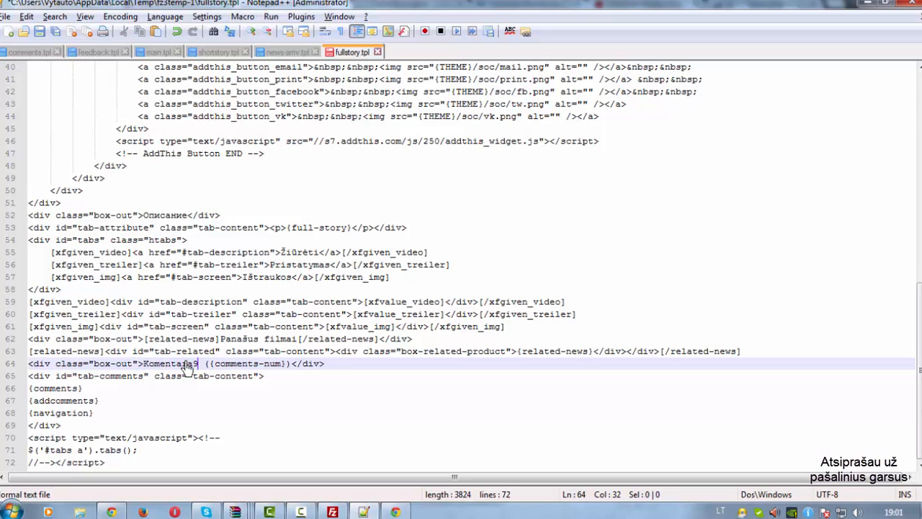
pyautogui.press('BackSpace')
pyautogui.write('i')
# Step: Save fullstory.tpl, upload it through FileZilla, and reload the movie page to check the trailer tab
pyautogui.hotkey('ctrl', 's')
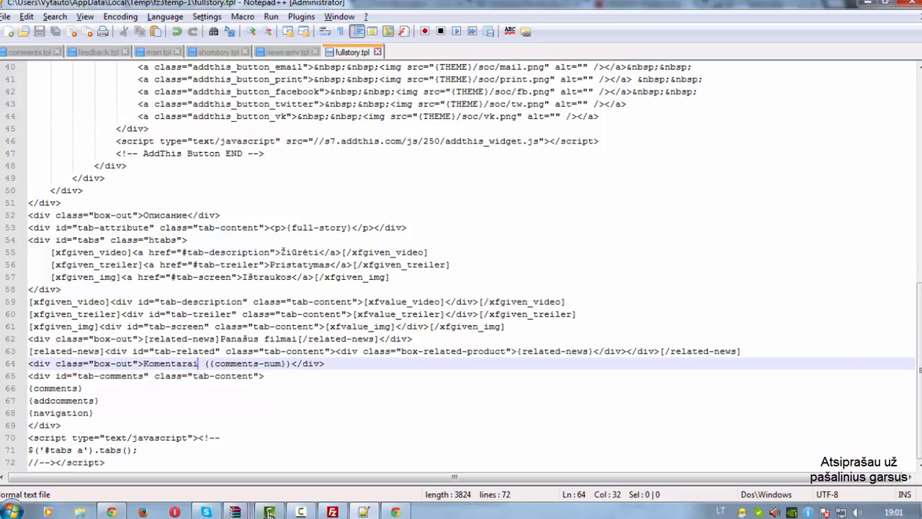
pyautogui.click(364, 510)
pyautogui.click(462, 297)
pyautogui.click(98, 293)
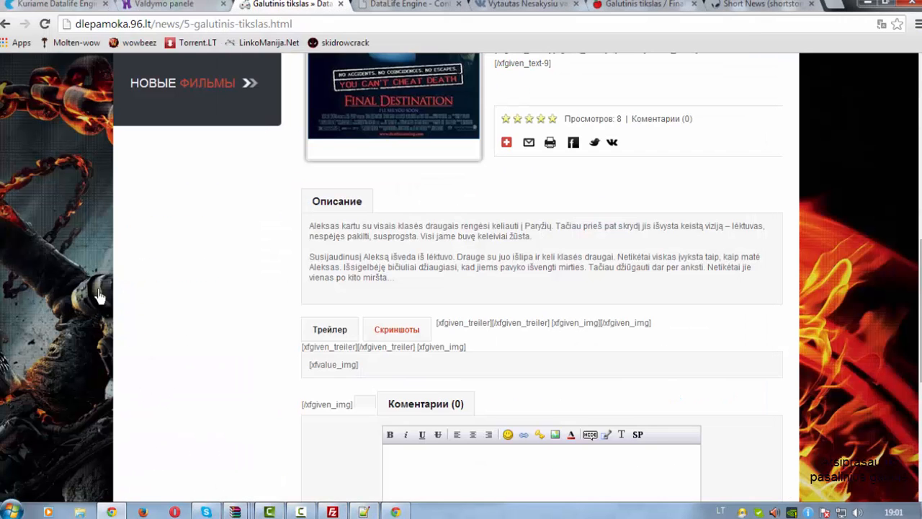
pyautogui.press('F5')
pyautogui.click(351, 337)
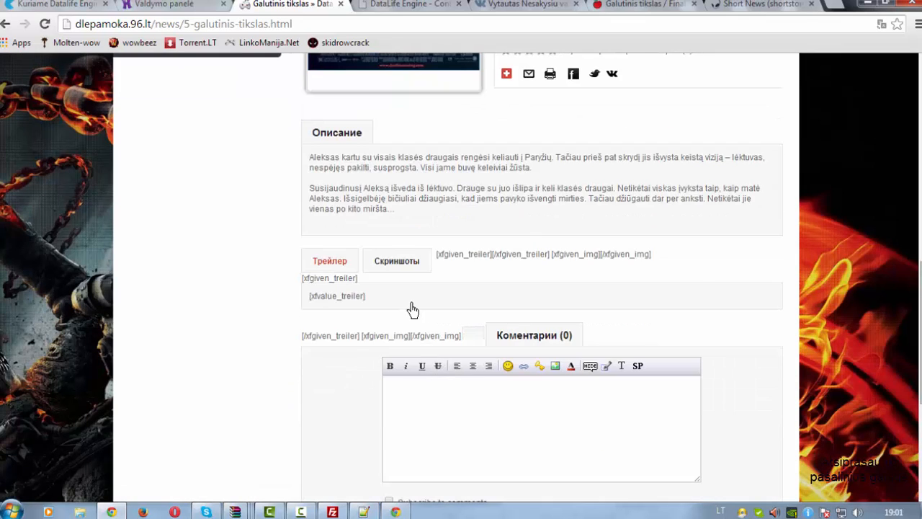
pyautogui.click(364, 510)
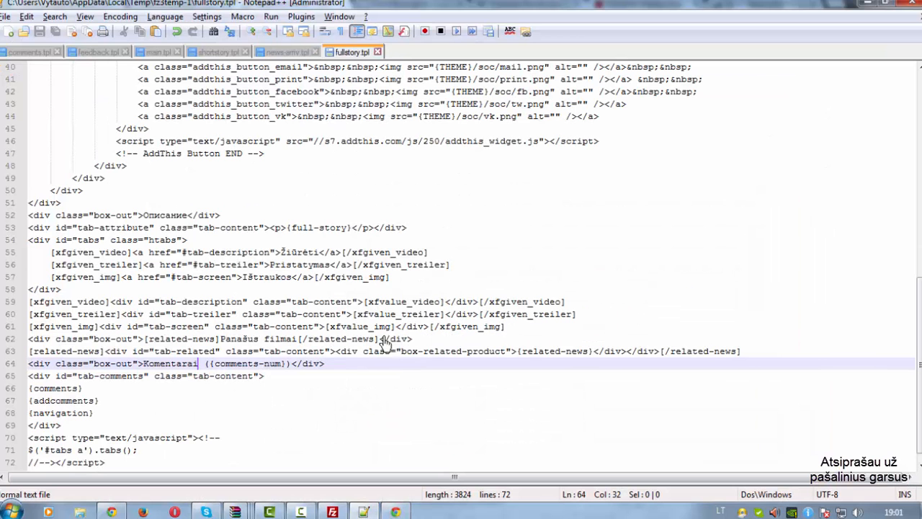
# Step: Try renaming line 60's trailer field tags, checking the actual field names in DLE's custom fields list
pyautogui.moveTo(437, 319); pyautogui.dragTo(399, 317)
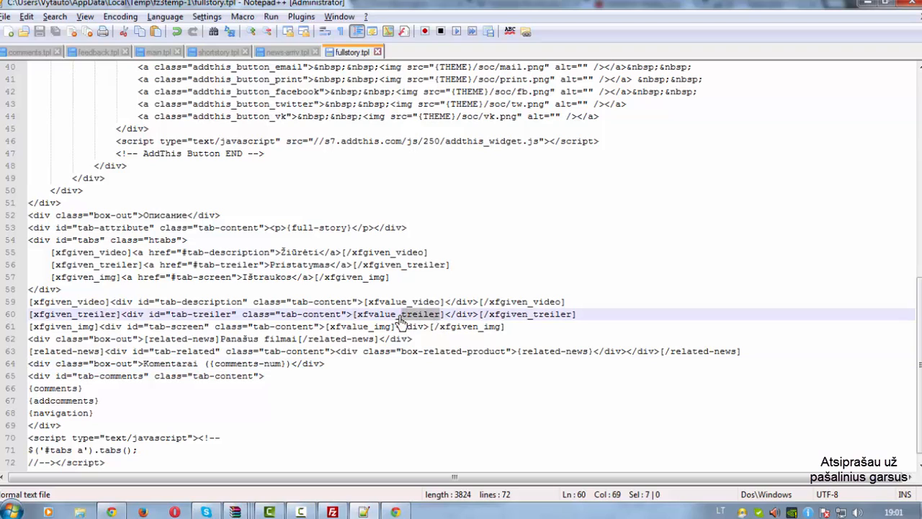
pyautogui.write('pristatymas')
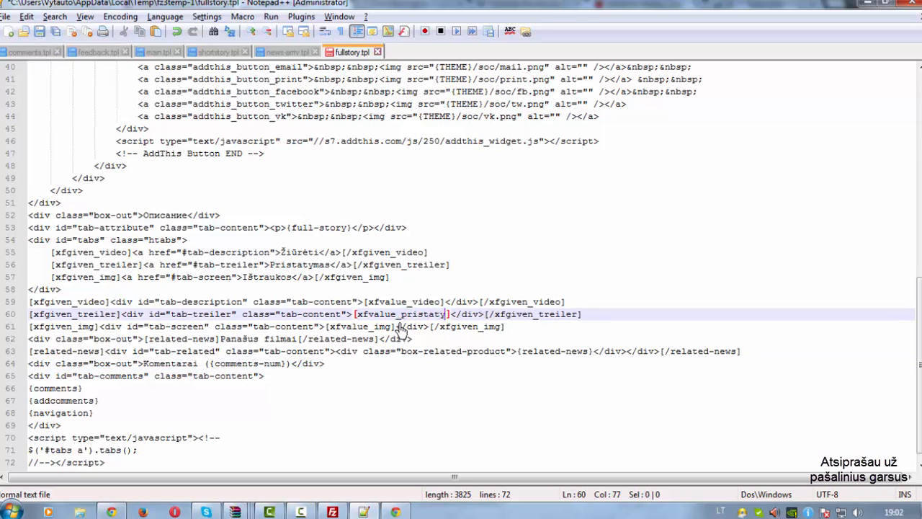
pyautogui.doubleClick(425, 316)
pyautogui.click(445, 315)
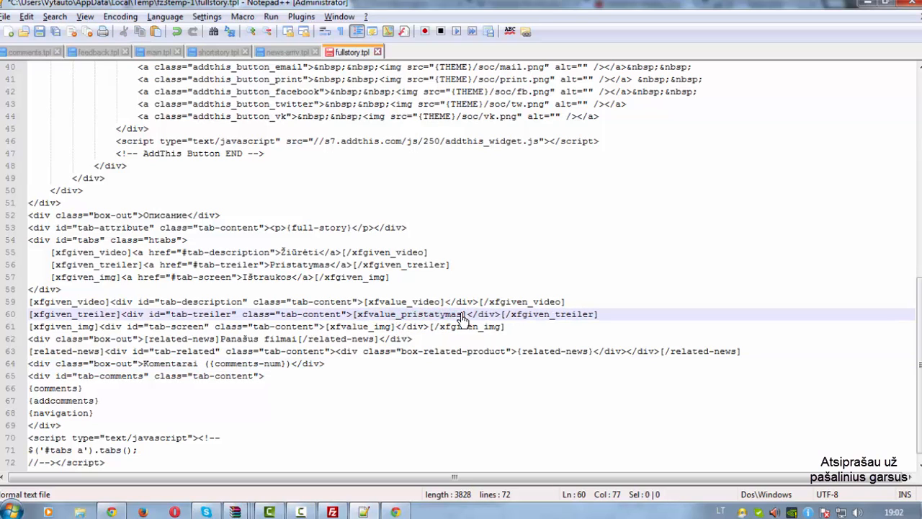
pyautogui.moveTo(462, 316); pyautogui.dragTo(407, 317)
pyautogui.hotkey('ctrl', 'c')
pyautogui.moveTo(596, 315); pyautogui.dragTo(555, 317)
pyautogui.hotkey('ctrl', 'v')
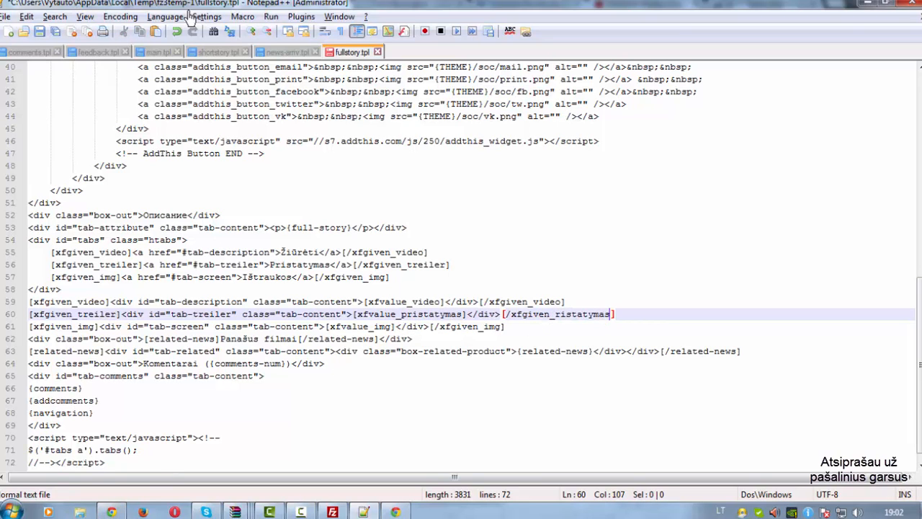
pyautogui.click(113, 509)
pyautogui.click(193, 4)
pyautogui.click(400, 4)
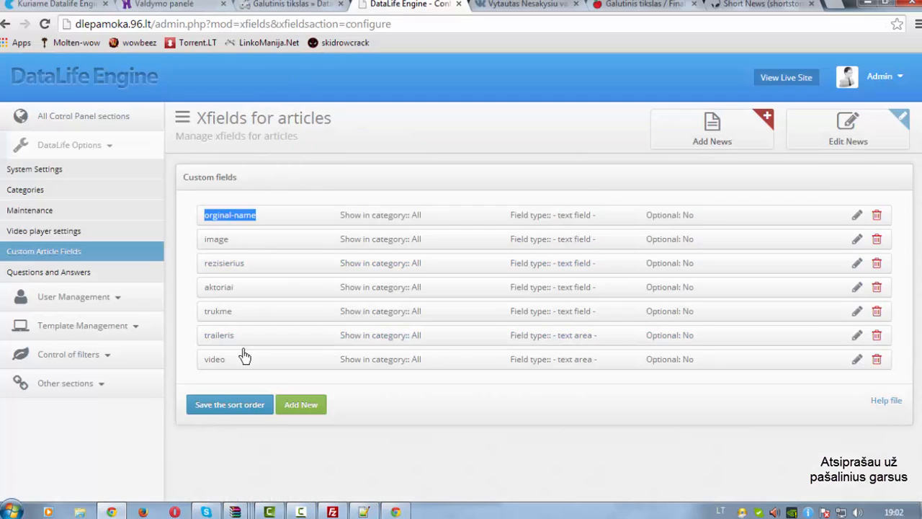
pyautogui.hotkey('alt', 'Tab')
# Step: Make line 60's xfgiven and xfvalue tags use the treileris field
pyautogui.press('BackSpace')
pyautogui.press('BackSpace')
pyautogui.press('BackSpace')
pyautogui.press('BackSpace')
pyautogui.press('BackSpace')
pyautogui.press('BackSpace')
pyautogui.press('BackSpace')
pyautogui.press('BackSpace')
pyautogui.press('BackSpace')
pyautogui.press('BackSpace')
pyautogui.write('treiler')
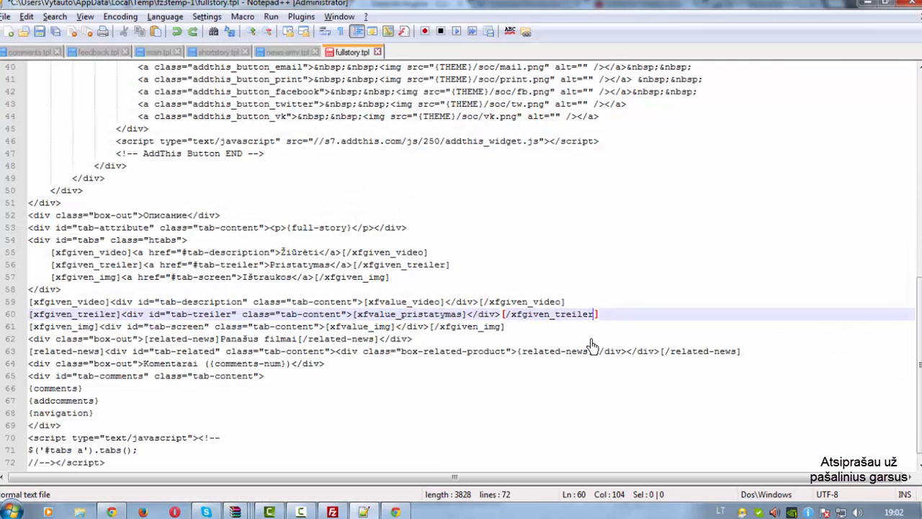
pyautogui.hotkey('ctrl', 'z')
pyautogui.hotkey('ctrl', 'z')
pyautogui.hotkey('ctrl', 'z')
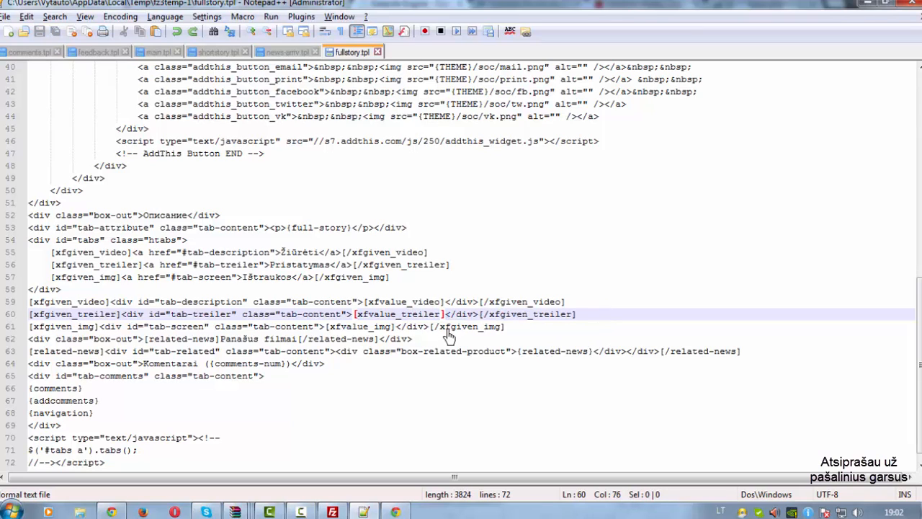
pyautogui.write('is')
pyautogui.click(585, 317)
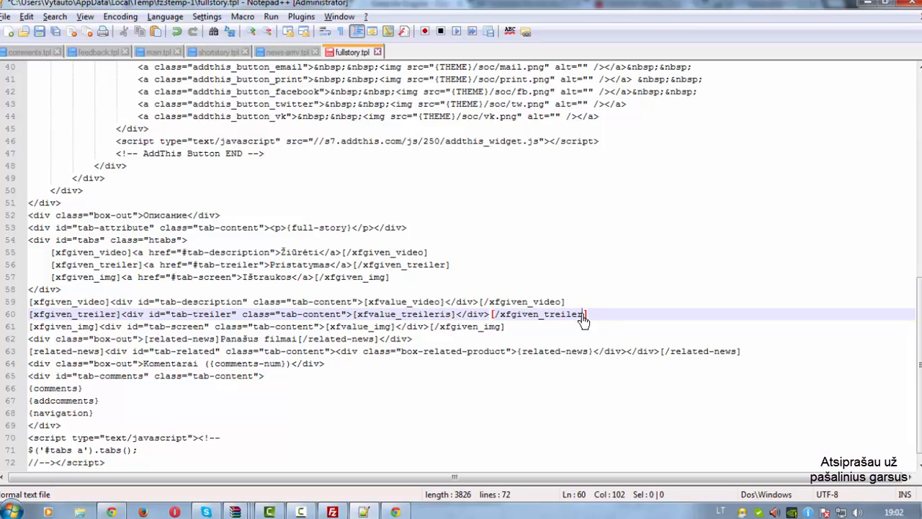
pyautogui.write('o')
pyautogui.write('is')
pyautogui.click(117, 317)
pyautogui.write('is')
# Step: Rename line 61's img wrapper tags toward images, ending with [/xfgiven_images]
pyautogui.click(94, 330)
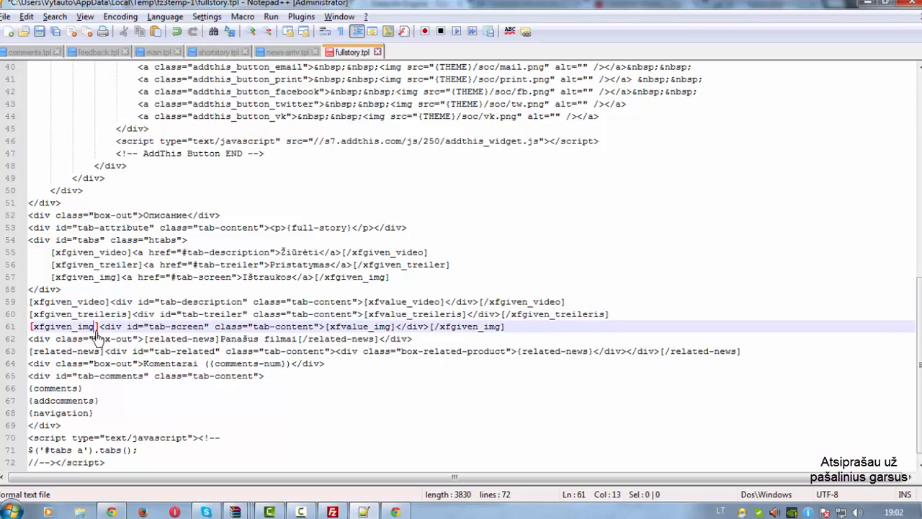
pyautogui.write('age')
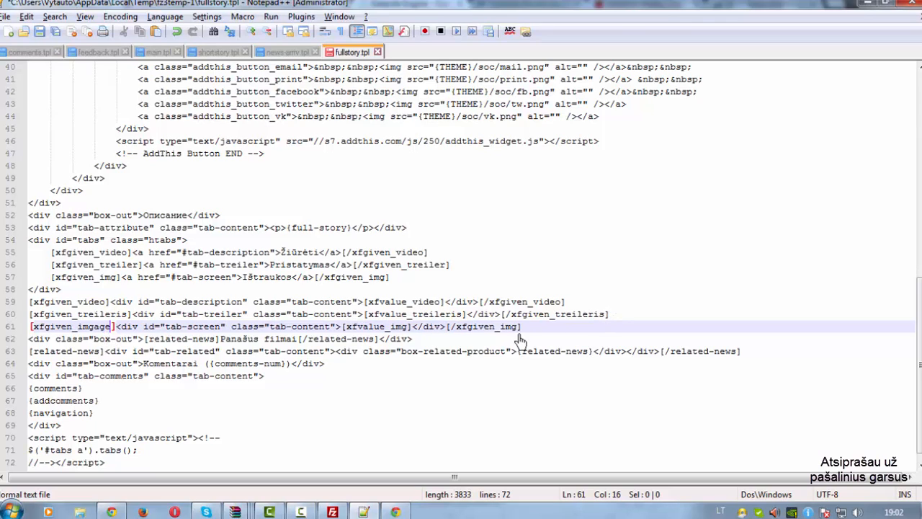
pyautogui.press('End')
pyautogui.write('es')
pyautogui.click(114, 326)
pyautogui.write('s')
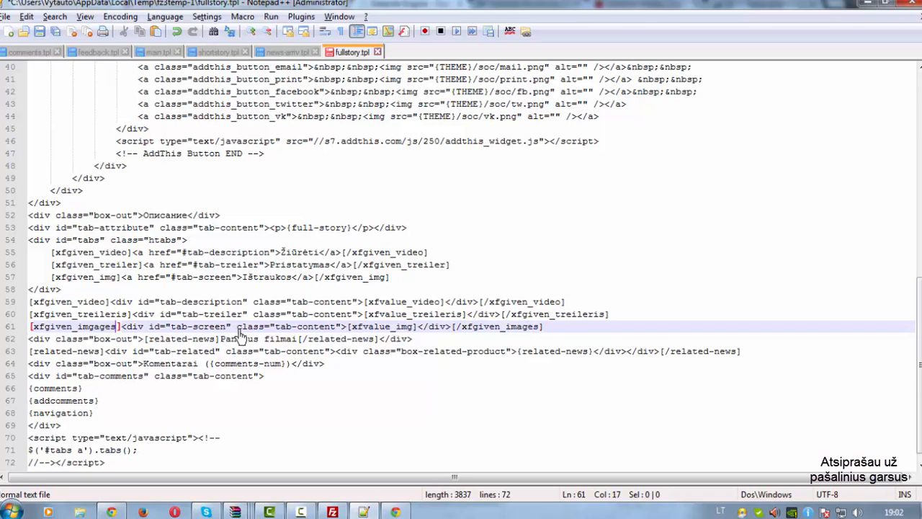
# Step: Translate the labels on lines 19-21 to Aktoriai, Metai and Trukmė
pyautogui.scroll(13, 216, 366)
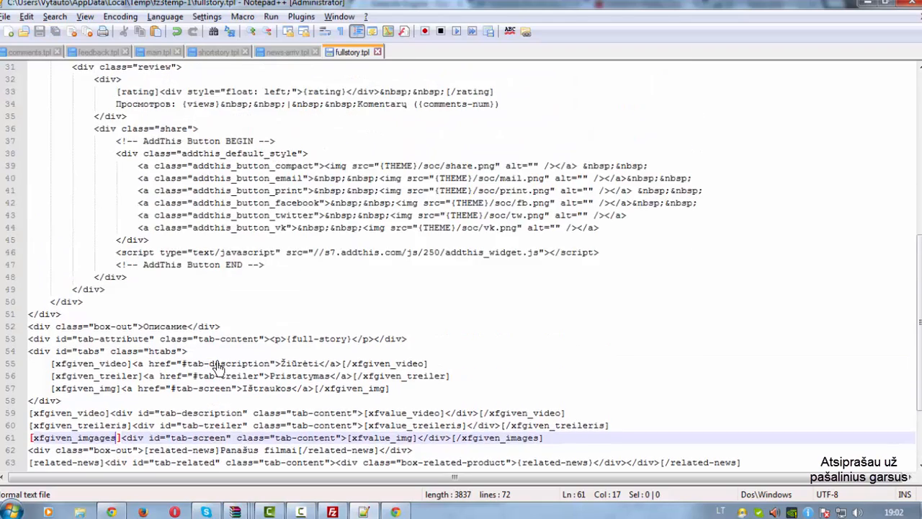
pyautogui.moveTo(241, 353); pyautogui.dragTo(242, 353)
pyautogui.scroll(-1, 242, 353)
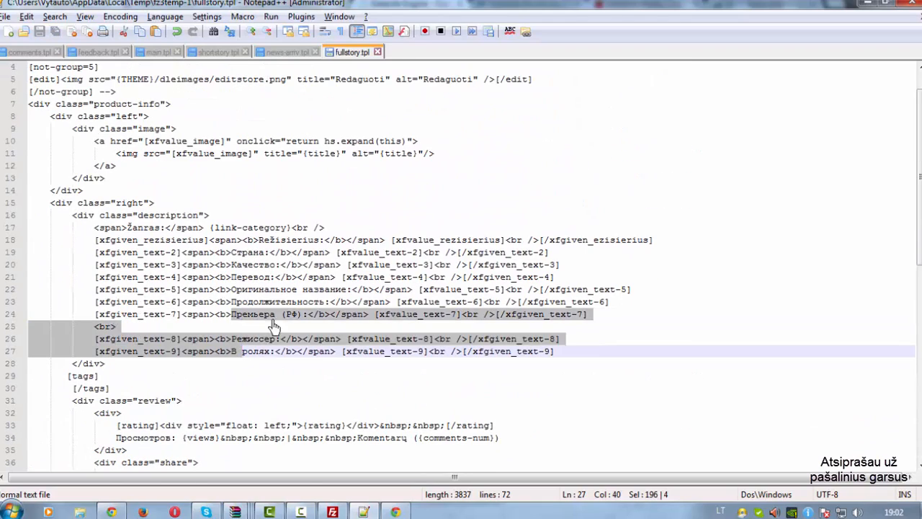
pyautogui.doubleClick(276, 254)
pyautogui.click(251, 256)
pyautogui.doubleClick(252, 257)
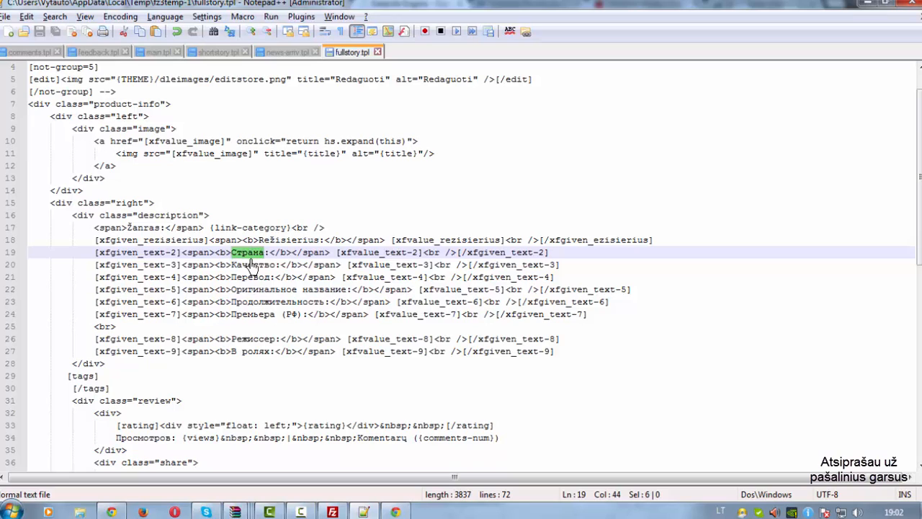
pyautogui.write('Aktoriai')
pyautogui.click(251, 264)
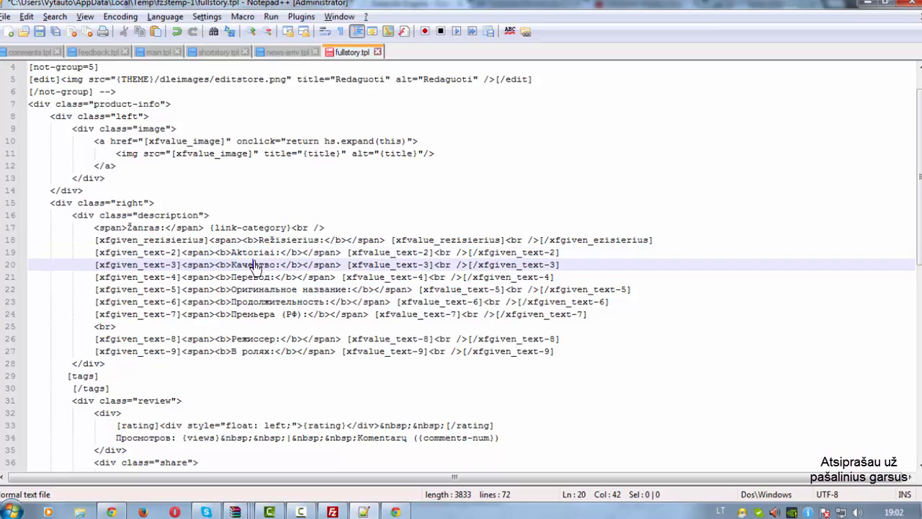
pyautogui.doubleClick(251, 265)
pyautogui.write('metai')
pyautogui.press('BackSpace')
pyautogui.press('BackSpace')
pyautogui.press('BackSpace')
pyautogui.press('BackSpace')
pyautogui.press('BackSpace')
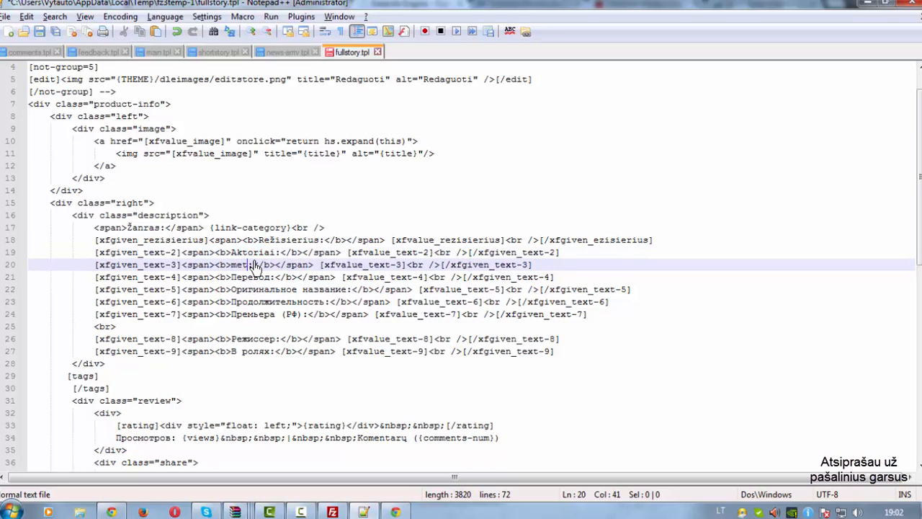
pyautogui.write('Metai')
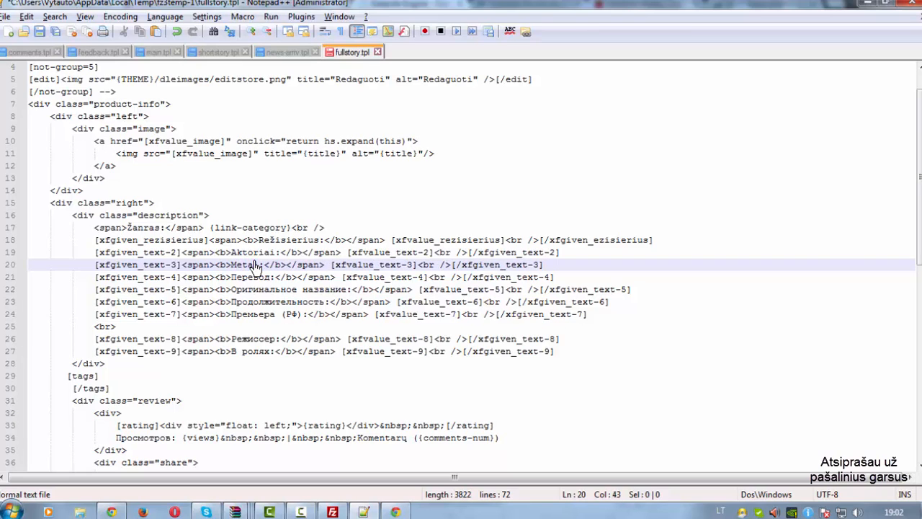
pyautogui.doubleClick(249, 276)
pyautogui.write('Trukmė')
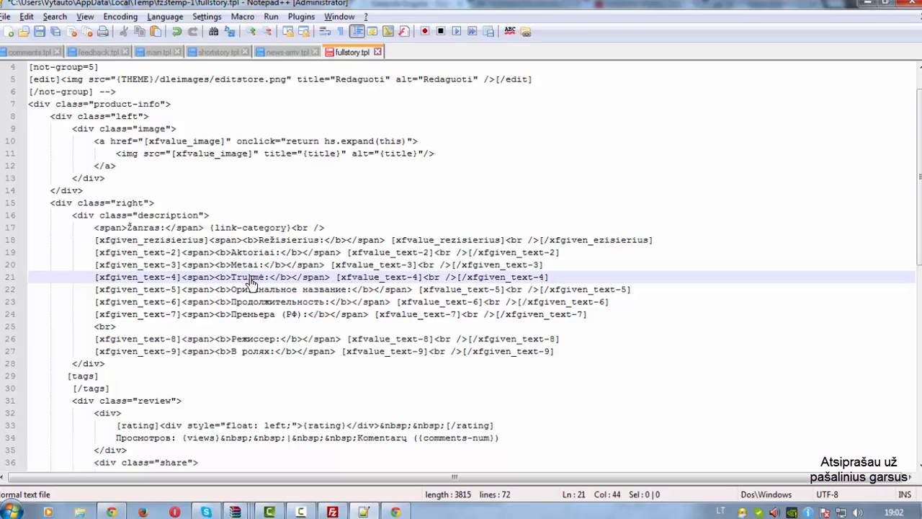
# Step: Delete the original-title, Премьера (РФ), Продолжительность, Режиссер and В ролях lines
pyautogui.doubleClick(266, 290)
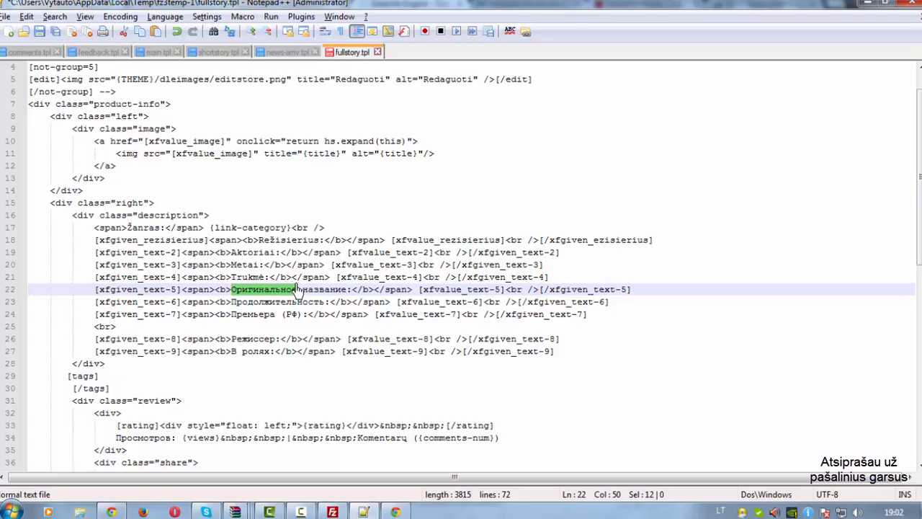
pyautogui.tripleClick(292, 290)
pyautogui.tripleClick(285, 290)
pyautogui.press('BackSpace')
pyautogui.tripleClick(275, 302)
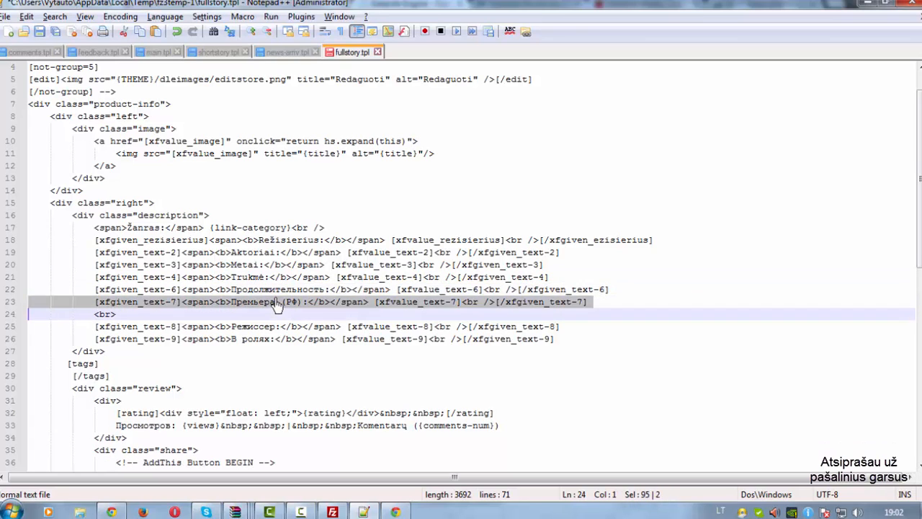
pyautogui.press('BackSpace')
pyautogui.tripleClick(277, 290)
pyautogui.press('BackSpace')
pyautogui.click(270, 304)
pyautogui.doubleClick(272, 304)
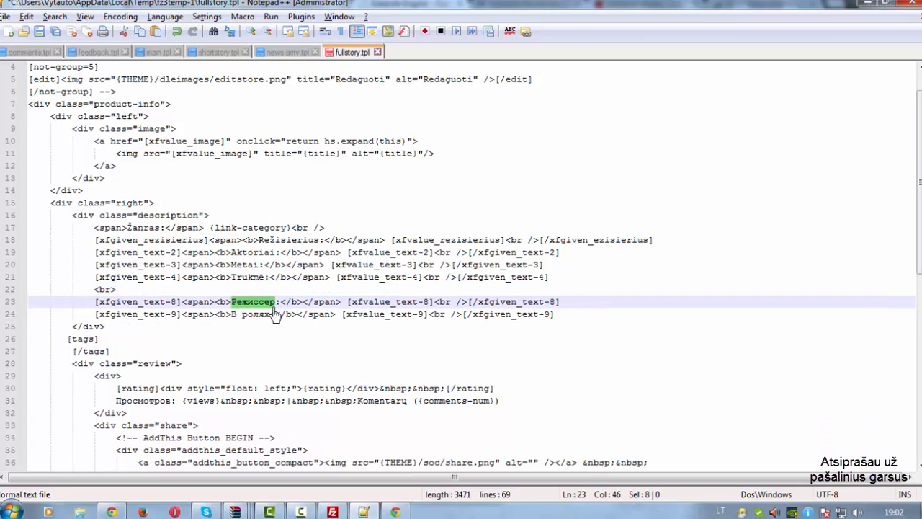
pyautogui.tripleClick(268, 303)
pyautogui.press('BackSpace')
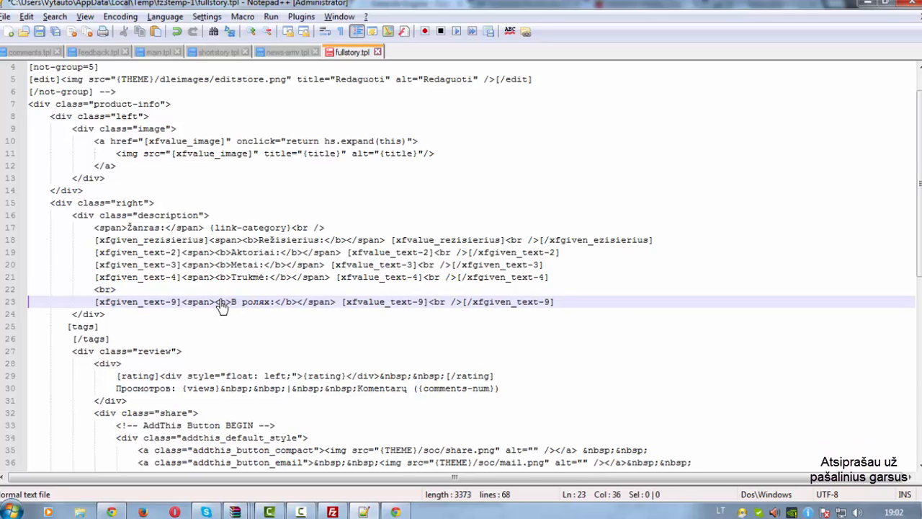
pyautogui.tripleClick(222, 304)
pyautogui.press('BackSpace')
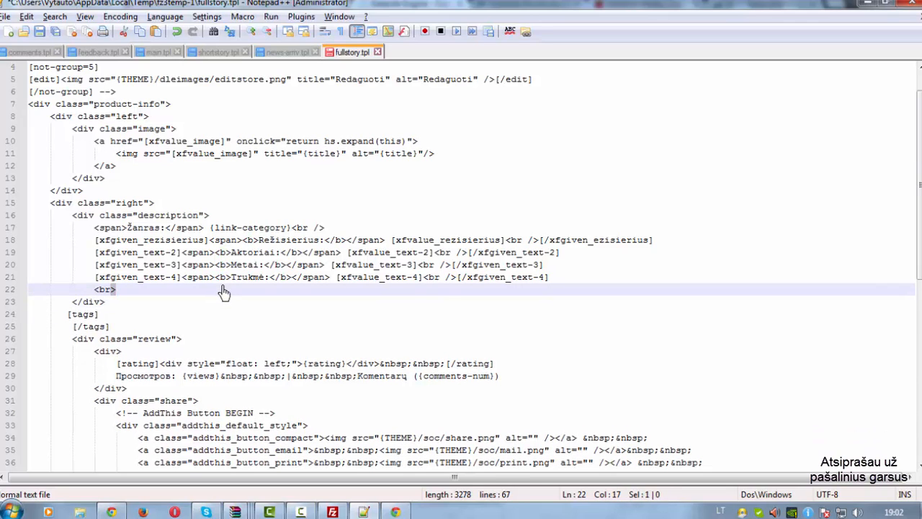
# Step: Switch line 20's field tags from text-3 to metai and line 21's from text-4 to trukme
pyautogui.click(417, 279)
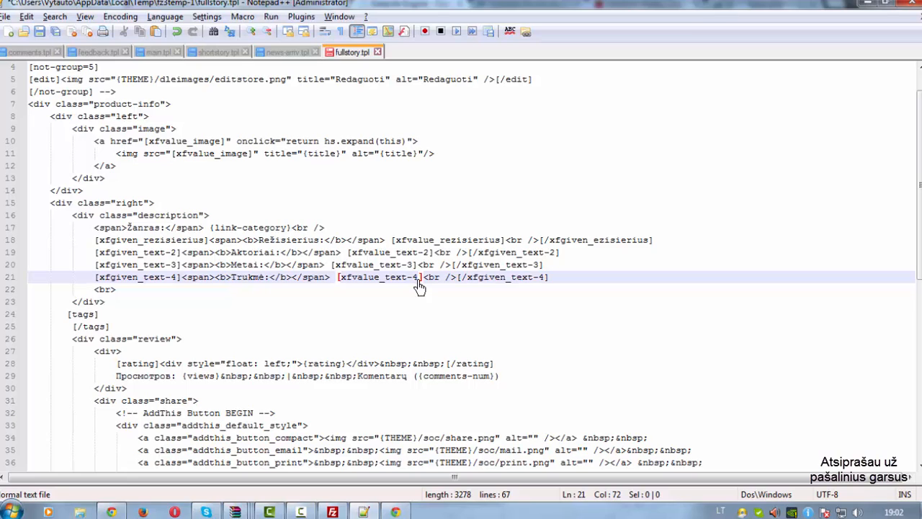
pyautogui.press('BackSpace')
pyautogui.press('BackSpace')
pyautogui.press('BackSpace')
pyautogui.press('BackSpace')
pyautogui.press('BackSpace')
pyautogui.press('BackSpace')
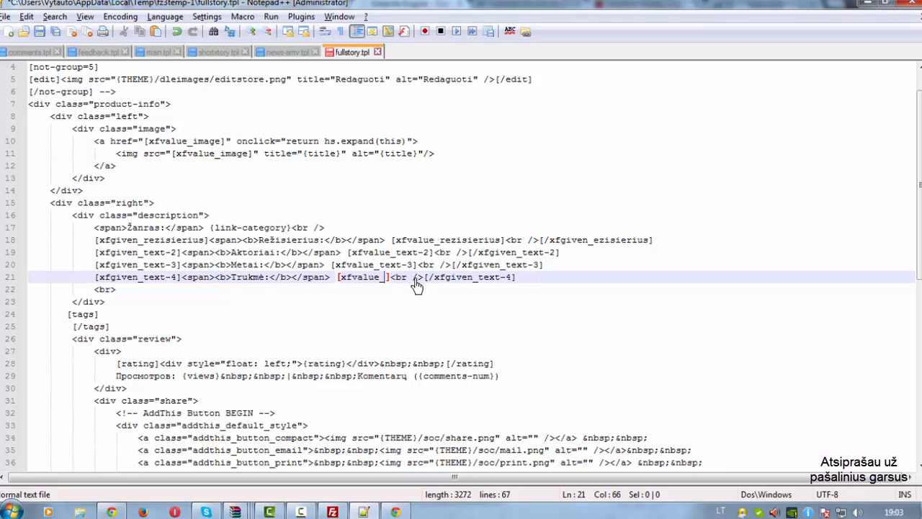
pyautogui.write('trukme')
pyautogui.moveTo(546, 278); pyautogui.dragTo(513, 280)
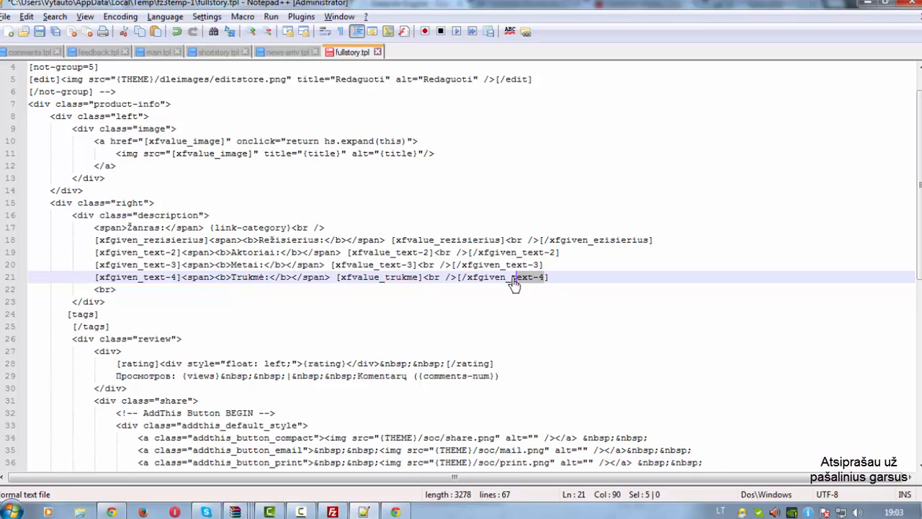
pyautogui.write('t')
pyautogui.moveTo(541, 267); pyautogui.dragTo(504, 274)
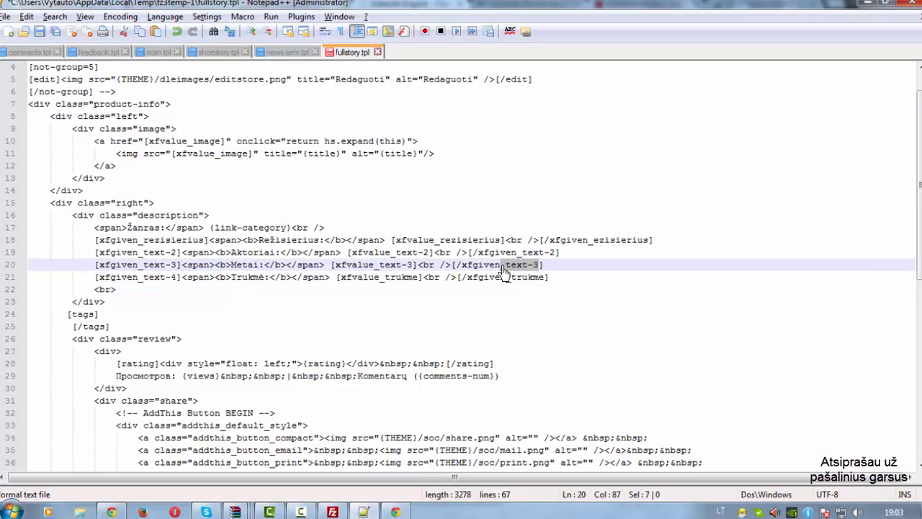
pyautogui.write('metai')
pyautogui.moveTo(412, 265); pyautogui.dragTo(379, 267)
pyautogui.write('metai')
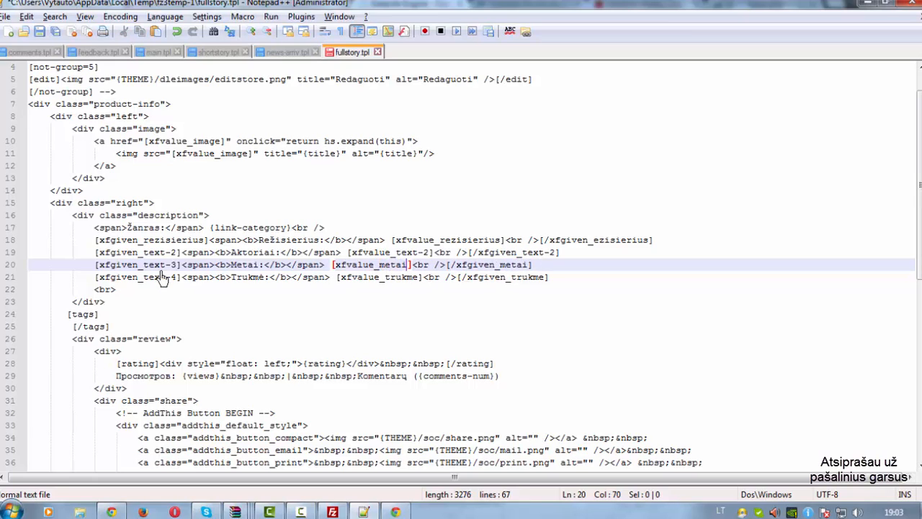
pyautogui.moveTo(178, 265); pyautogui.dragTo(145, 267)
pyautogui.write('met')
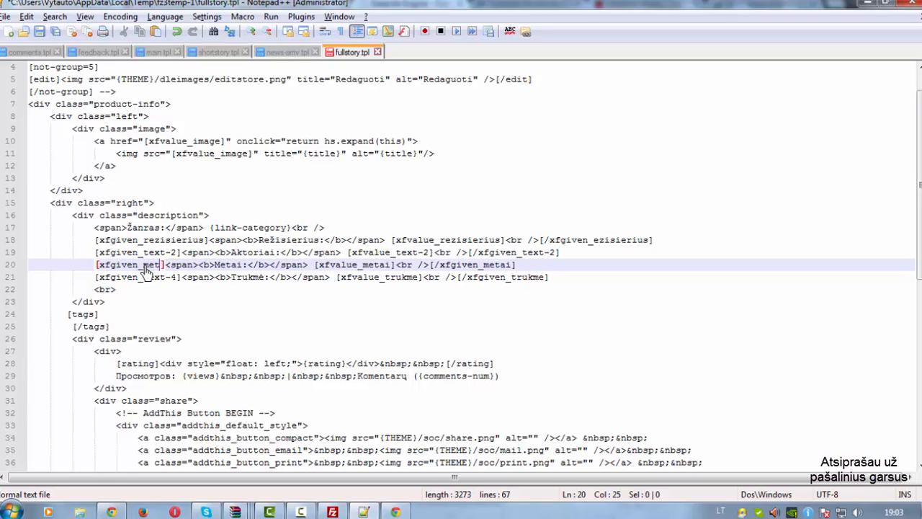
pyautogui.write('ai')
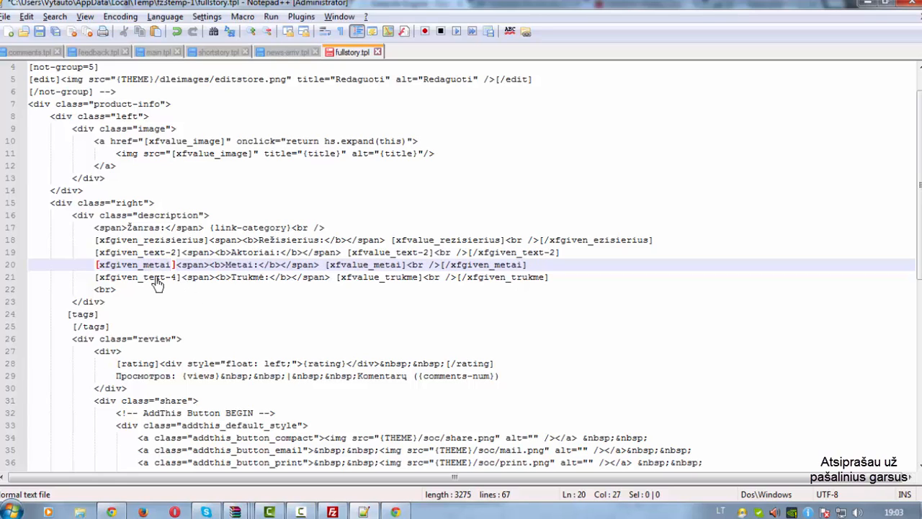
pyautogui.moveTo(178, 278); pyautogui.dragTo(144, 284)
pyautogui.write('tru')
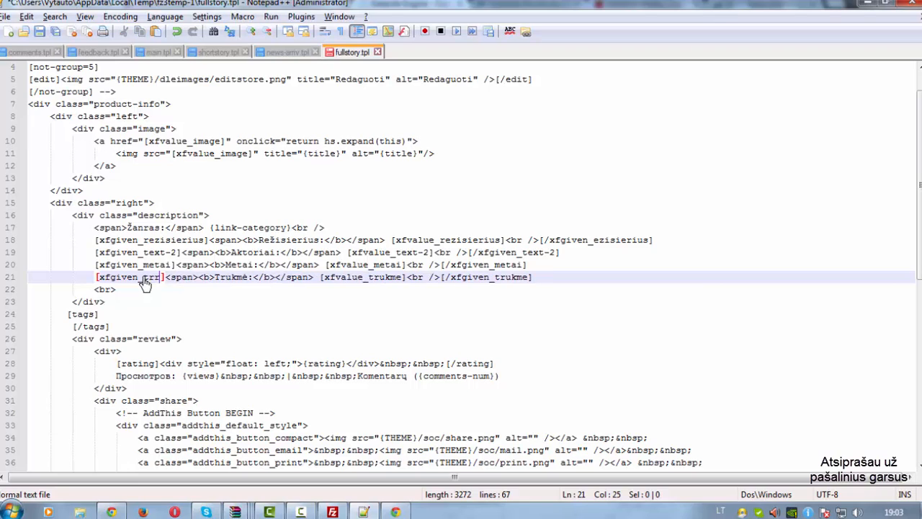
pyautogui.press('BackSpace')
pyautogui.press('BackSpace')
pyautogui.write('trukme')
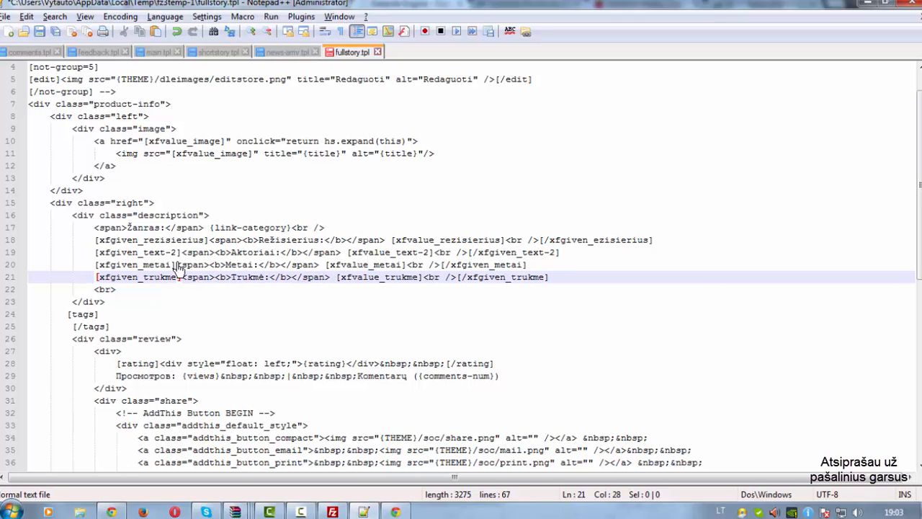
# Step: Change line 19's text-2 tags to aktoriai and fix the [/xfgiven_rezisierius] closing tag
pyautogui.moveTo(177, 253); pyautogui.dragTo(144, 257)
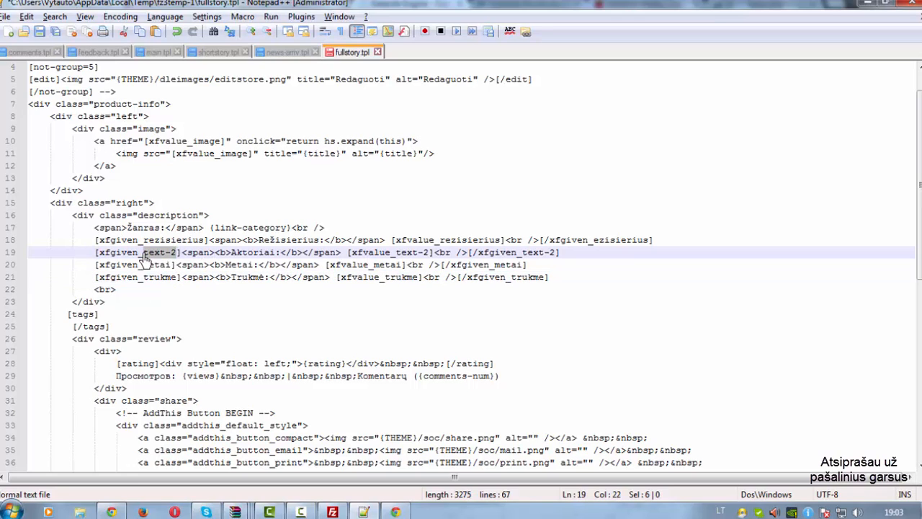
pyautogui.write('aktoriai')
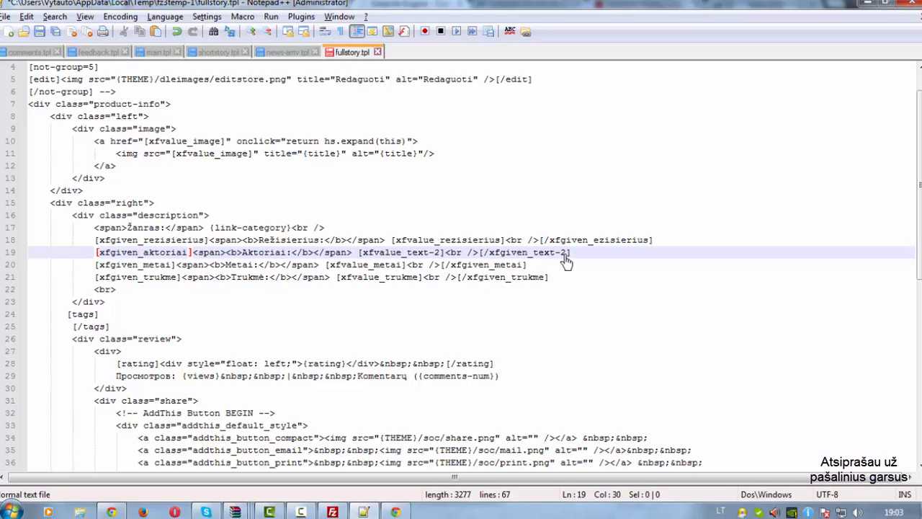
pyautogui.moveTo(567, 254); pyautogui.dragTo(532, 253)
pyautogui.write('aktoriai')
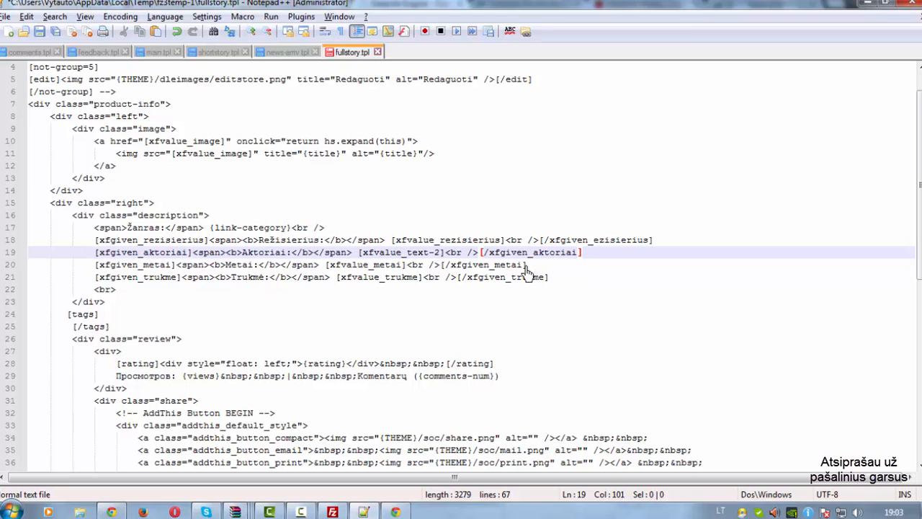
pyautogui.click(590, 240)
pyautogui.write('r')
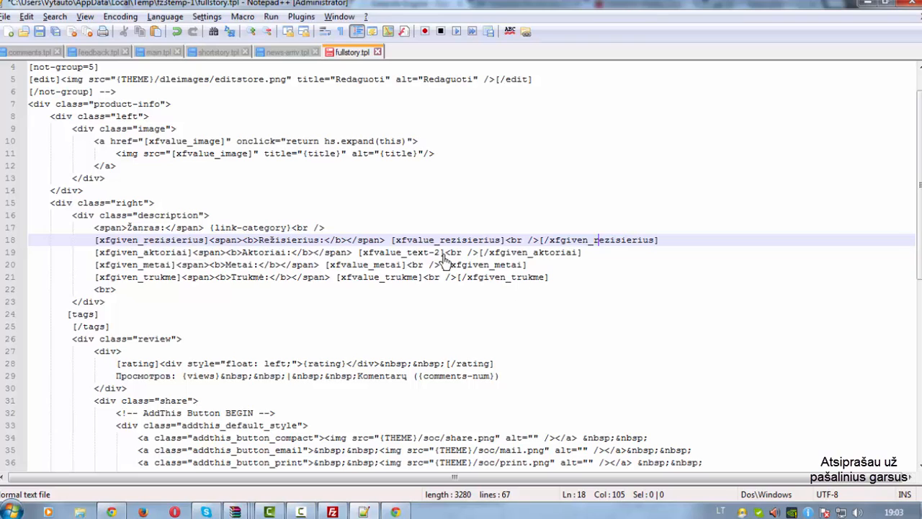
pyautogui.moveTo(441, 252); pyautogui.dragTo(409, 253)
pyautogui.write('aktoriai')
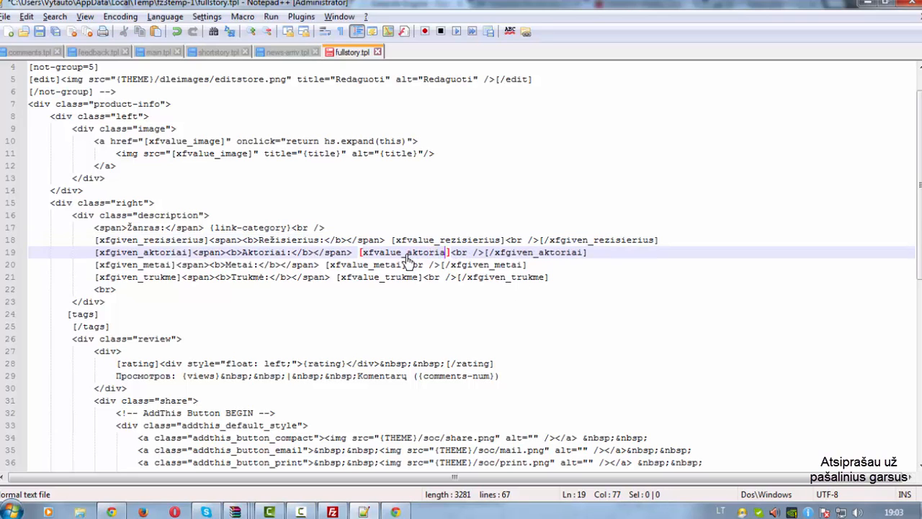
# Step: Save fullstory.tpl and confirm FileZilla's re-upload to the server
pyautogui.hotkey('ctrl', 's')
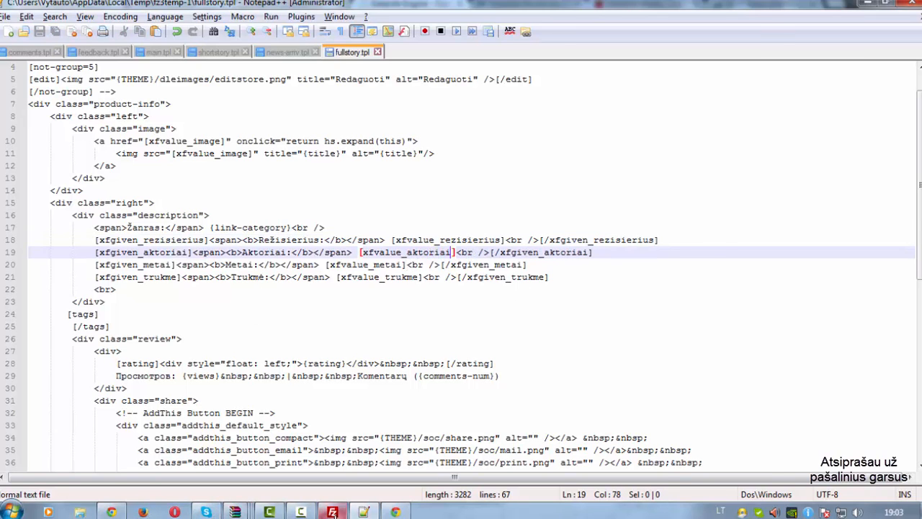
pyautogui.click(332, 511)
pyautogui.click(467, 297)
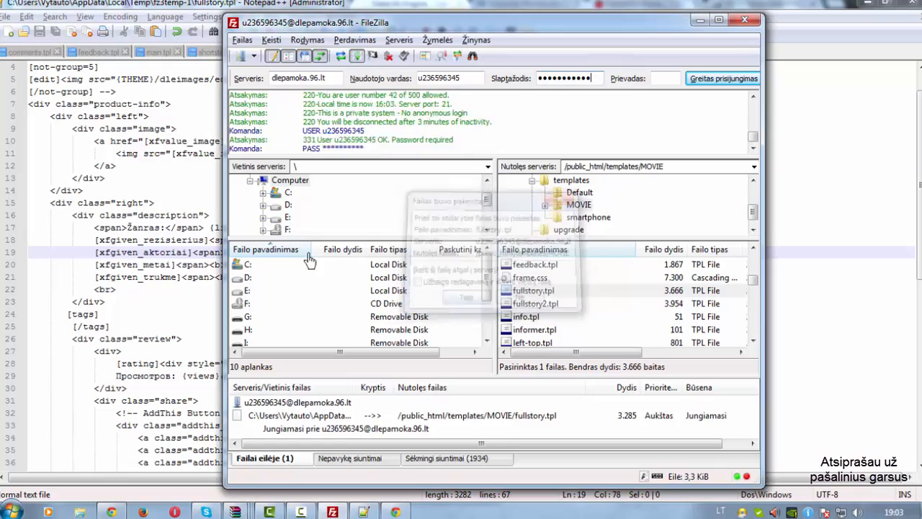
# Step: Reload the Galutinis tikslas film page in Chrome, then go to DLE's custom fields admin page
pyautogui.click(112, 512)
pyautogui.click(290, 6)
pyautogui.scroll(5, 432, 180)
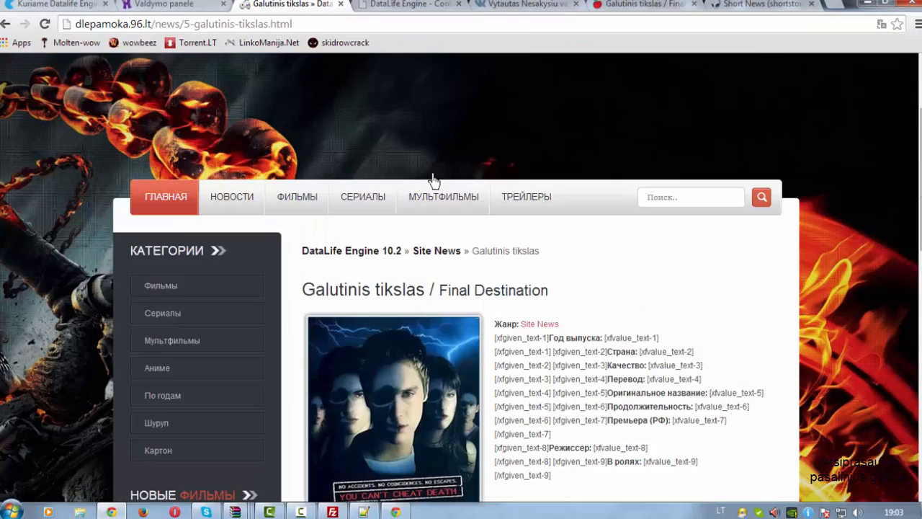
pyautogui.scroll(-1, 432, 180)
pyautogui.press('F5')
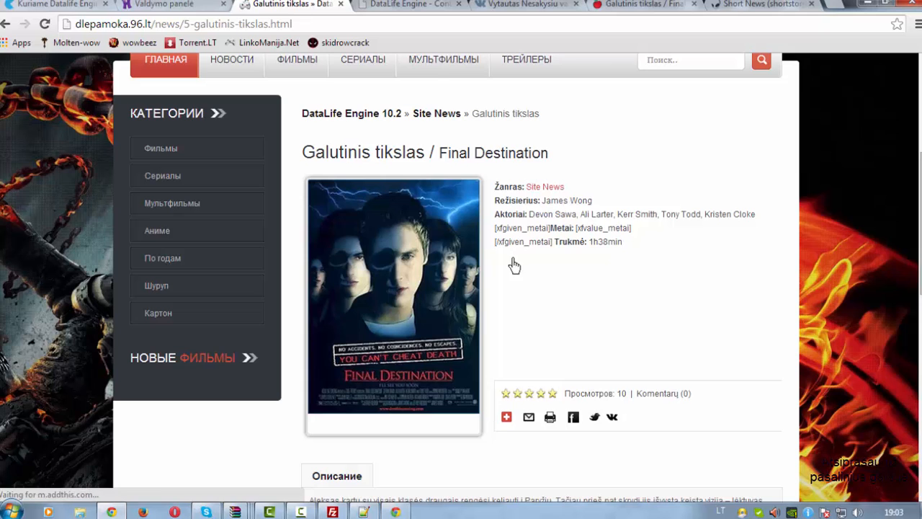
pyautogui.click(175, 5)
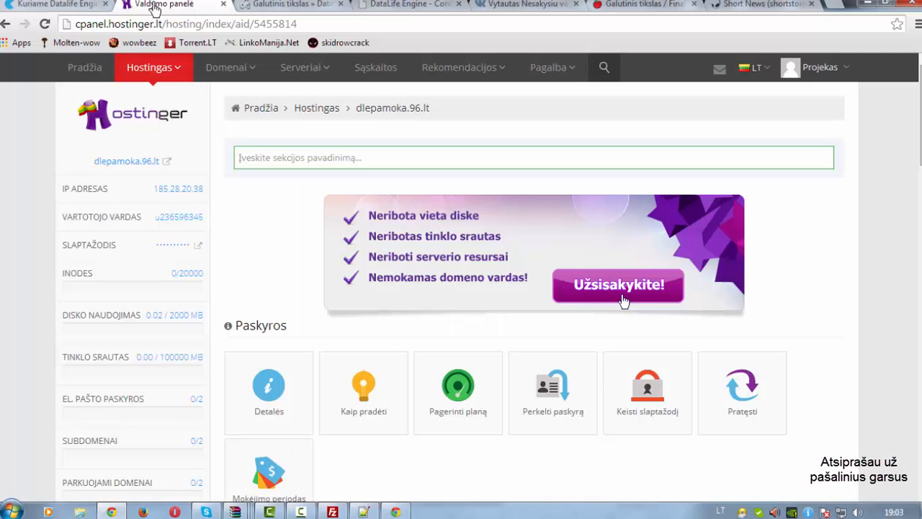
pyautogui.click(94, 5)
pyautogui.click(282, 7)
pyautogui.click(363, 6)
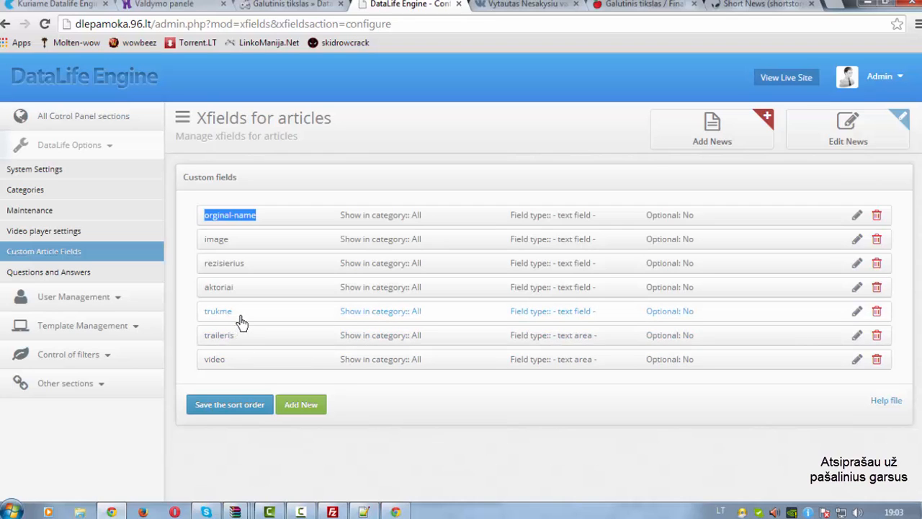
# Step: Create a custom field named and described 'metai', then save it in second place, below orginal-name
pyautogui.click(238, 350)
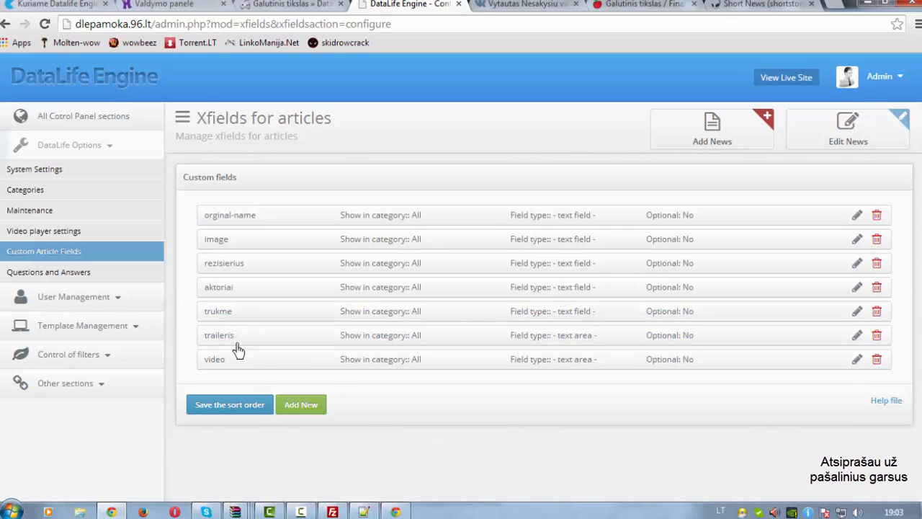
pyautogui.click(314, 404)
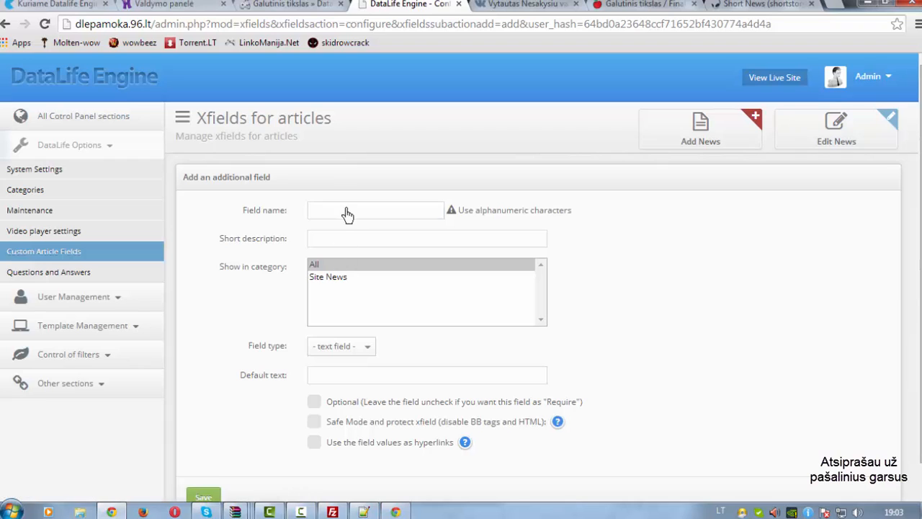
pyautogui.click(344, 211)
pyautogui.write('metai')
pyautogui.press('Tab')
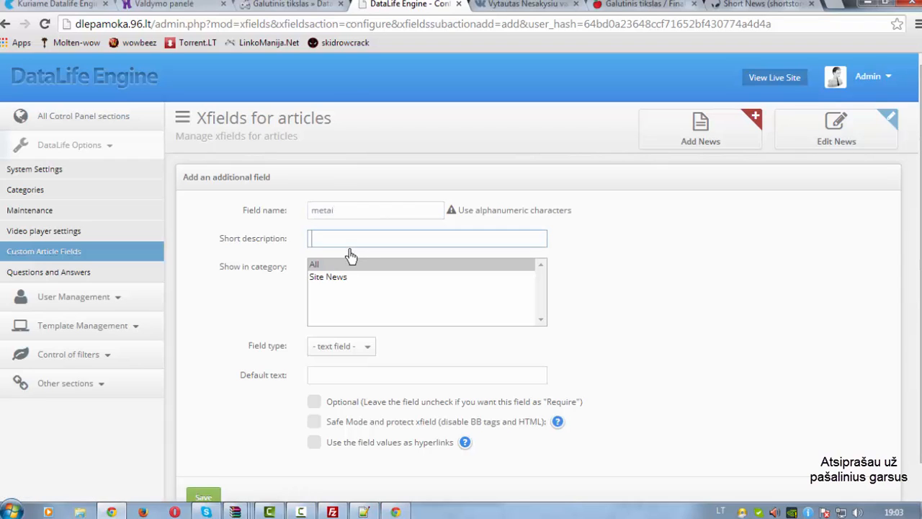
pyautogui.write('metai')
pyautogui.press('Tab')
pyautogui.click(335, 376)
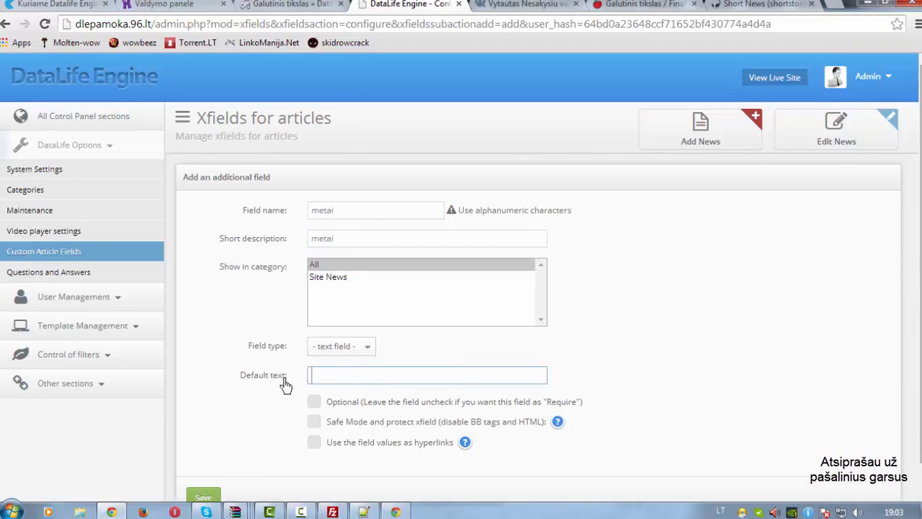
pyautogui.scroll(-1, 285, 385)
pyautogui.click(203, 467)
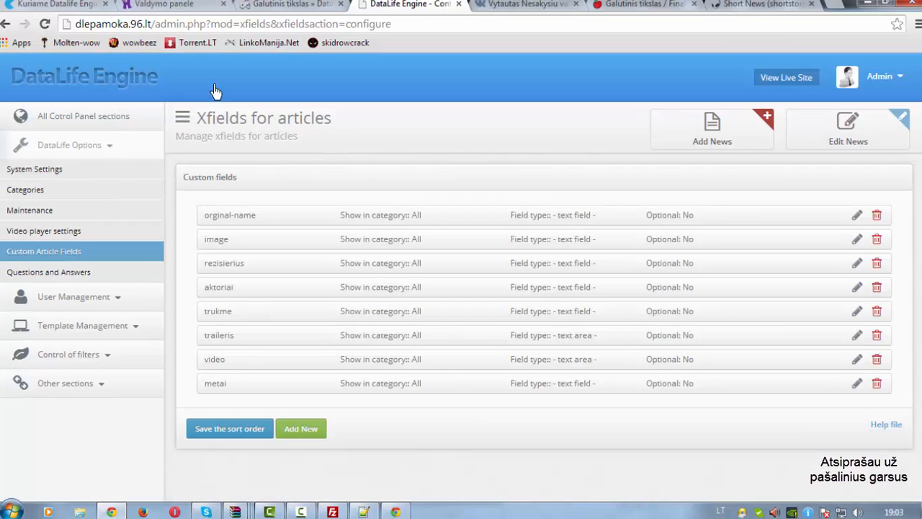
pyautogui.moveTo(245, 387); pyautogui.dragTo(239, 236)
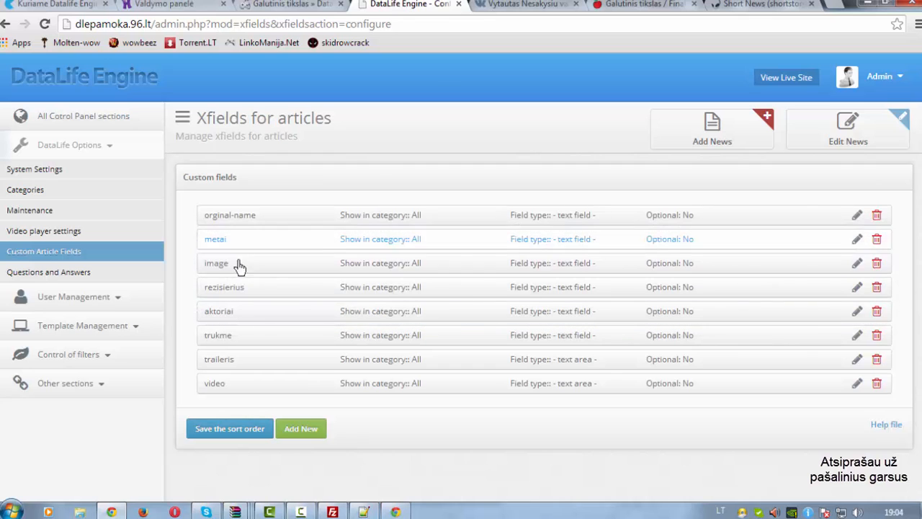
pyautogui.click(254, 429)
# Step: Return to the Galutinis tikslas film page and try its share options
pyautogui.click(288, 4)
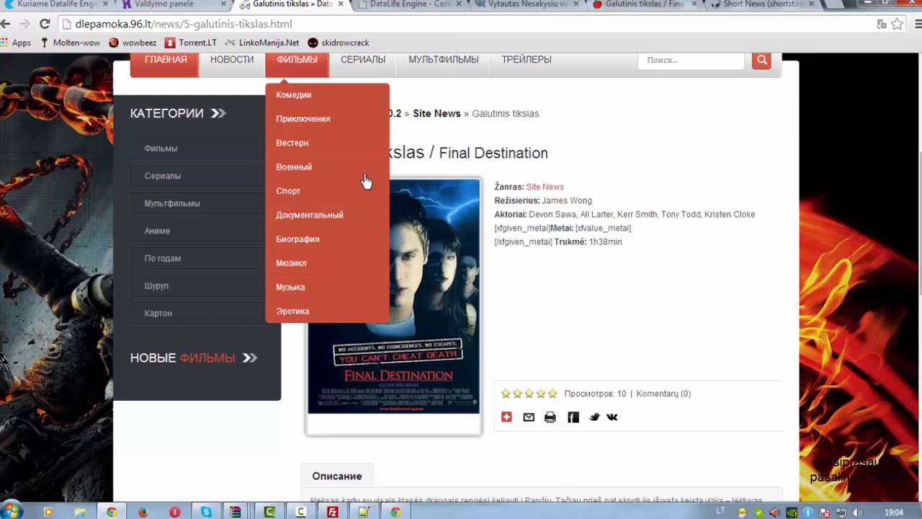
pyautogui.scroll(-2, 512, 274)
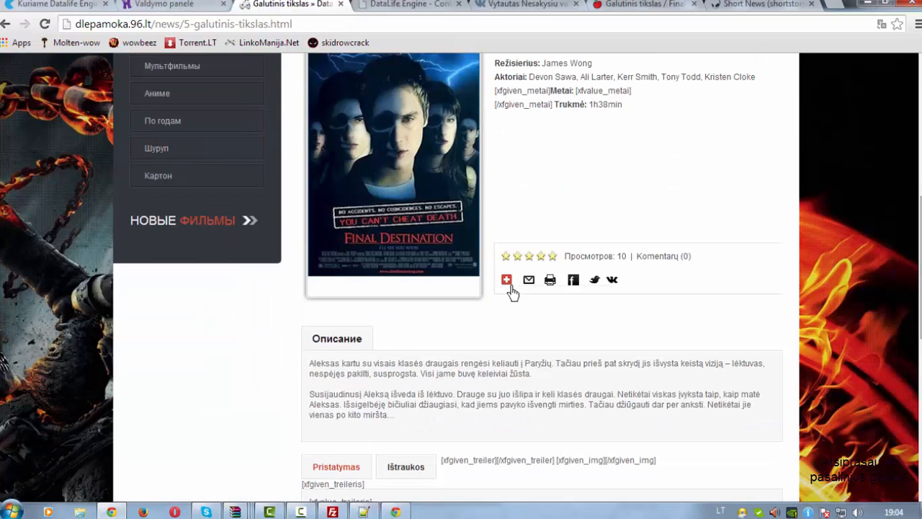
pyautogui.click(506, 278)
pyautogui.click(659, 138)
pyautogui.scroll(-3, 569, 274)
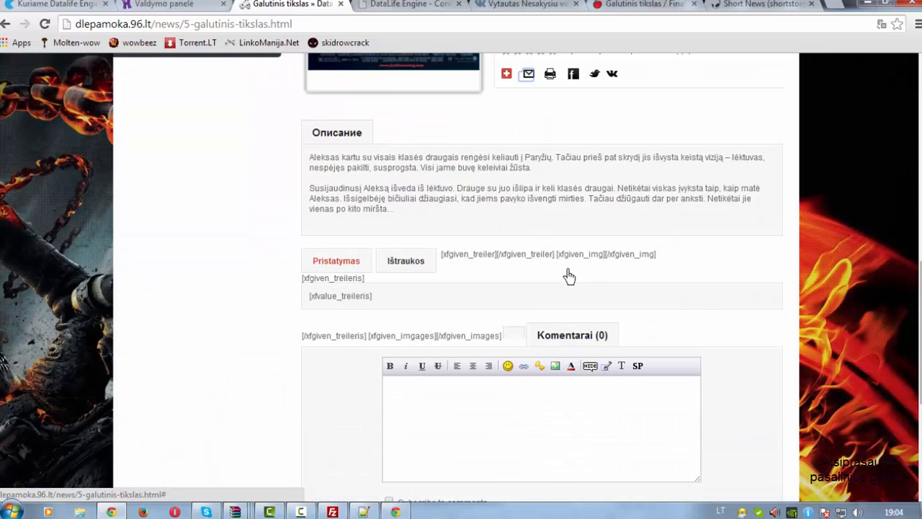
pyautogui.scroll(6, 568, 274)
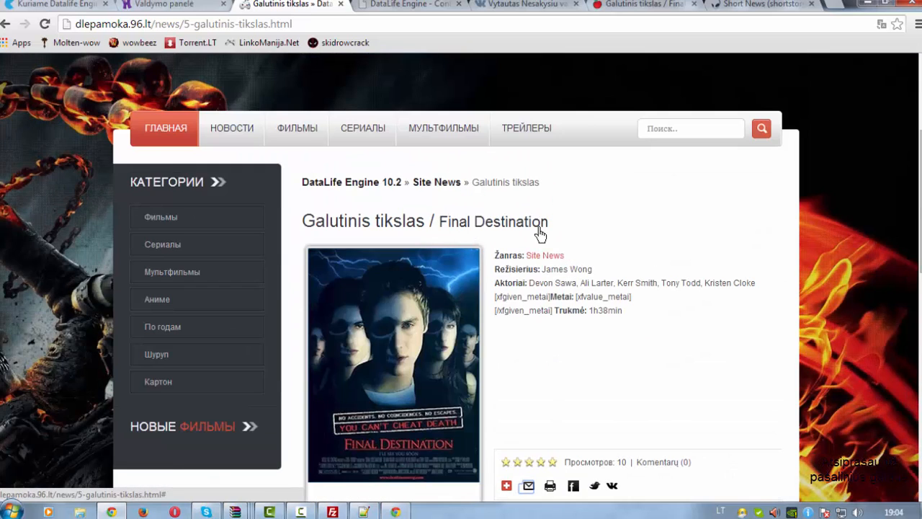
pyautogui.scroll(-1, 551, 269)
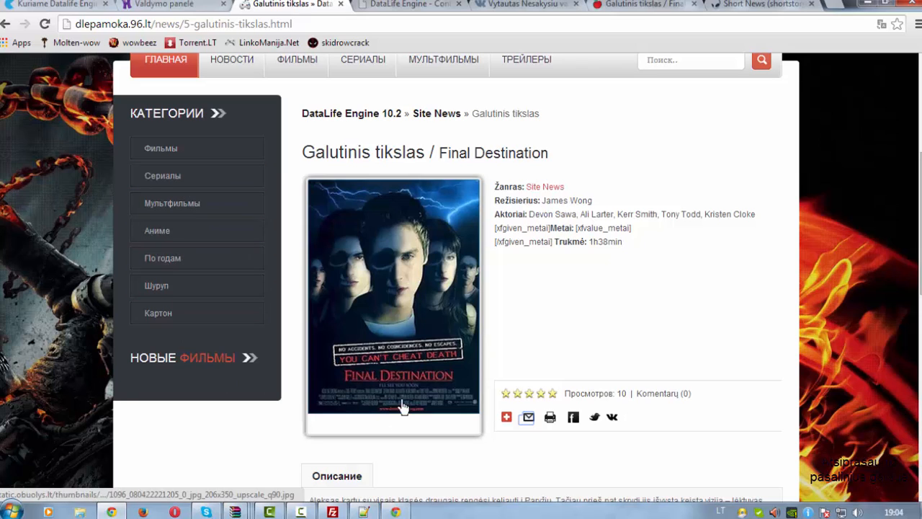
# Step: Visit the Site News category, come back to the film page and dismiss the translation offer
pyautogui.click(539, 189)
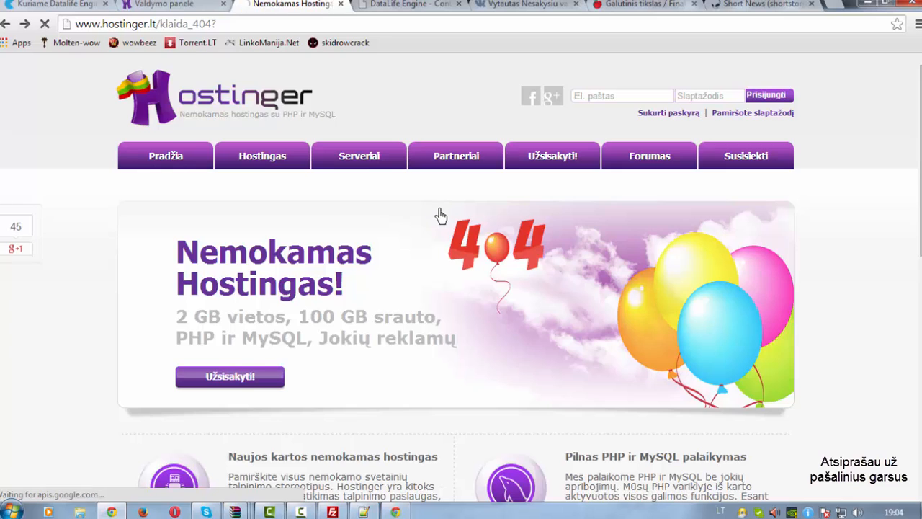
pyautogui.hotkey('alt', 'Left')
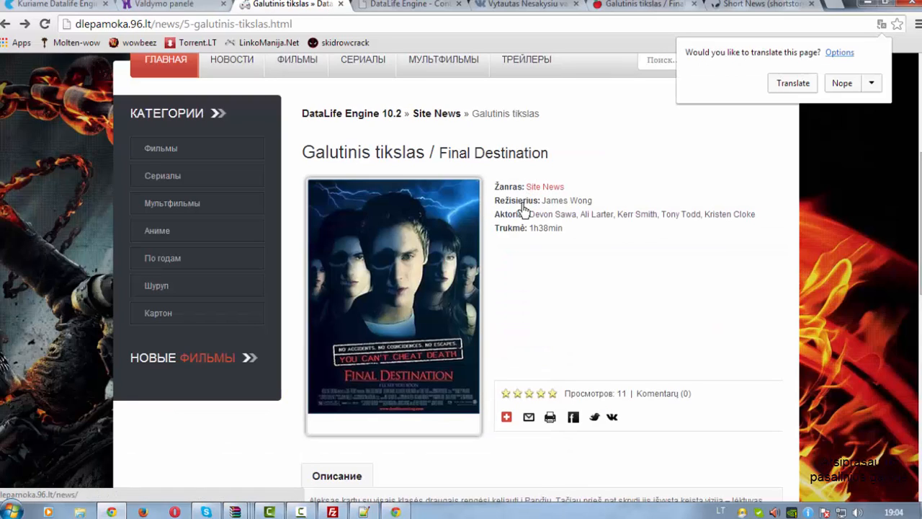
pyautogui.click(856, 86)
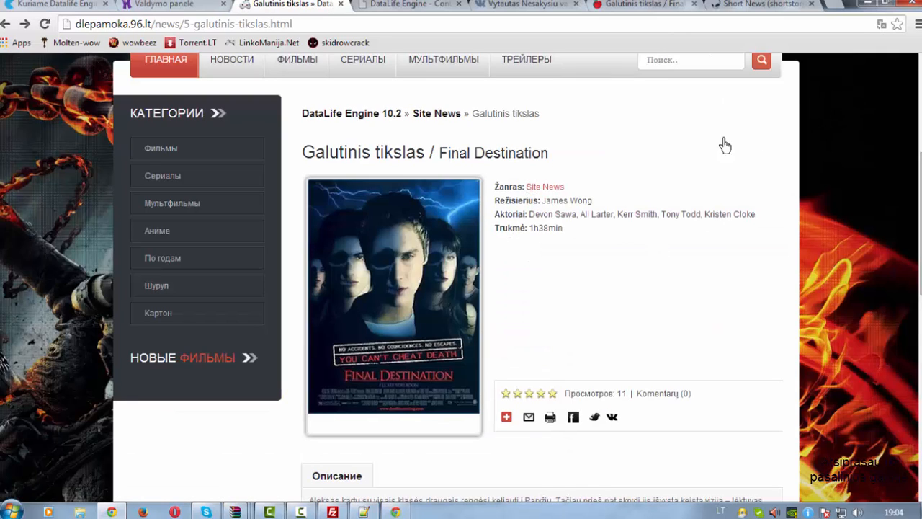
pyautogui.scroll(-3, 559, 155)
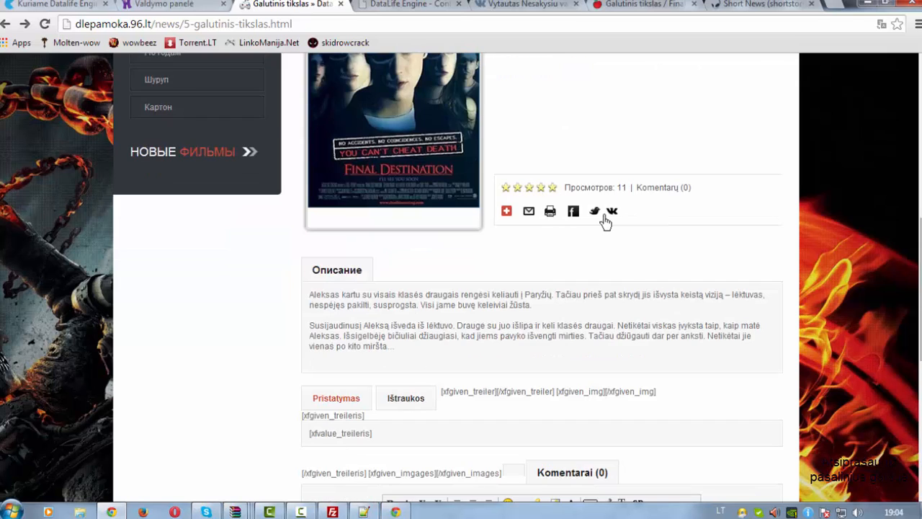
pyautogui.scroll(-2, 603, 218)
# Step: Reload the film page and test its Site News category link
pyautogui.press('F5')
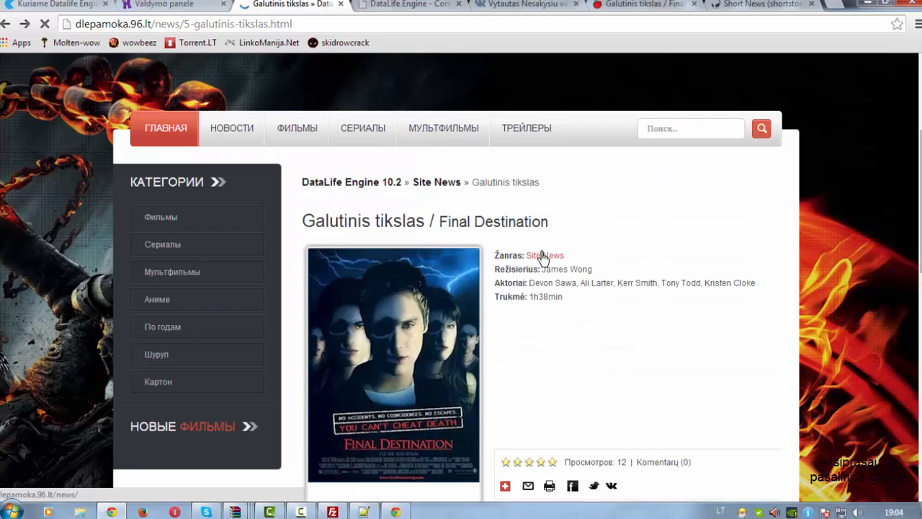
pyautogui.click(543, 257)
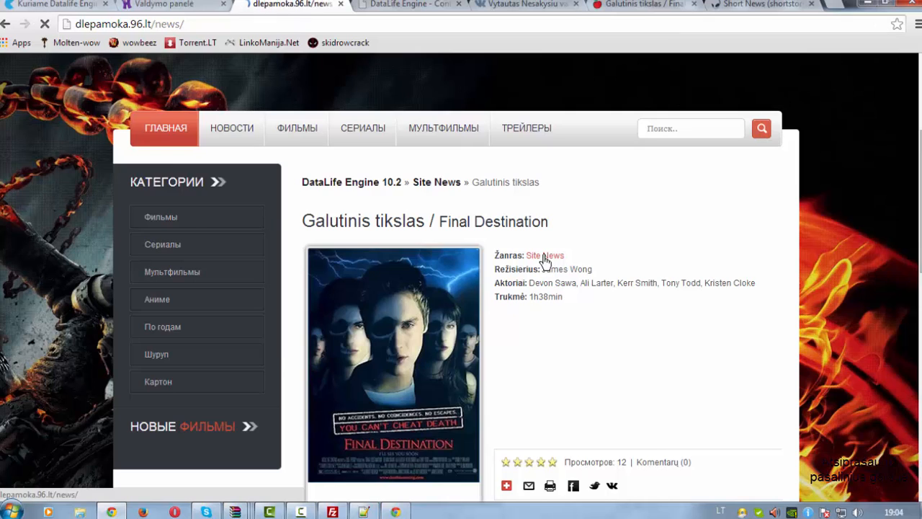
pyautogui.scroll(-6, 542, 259)
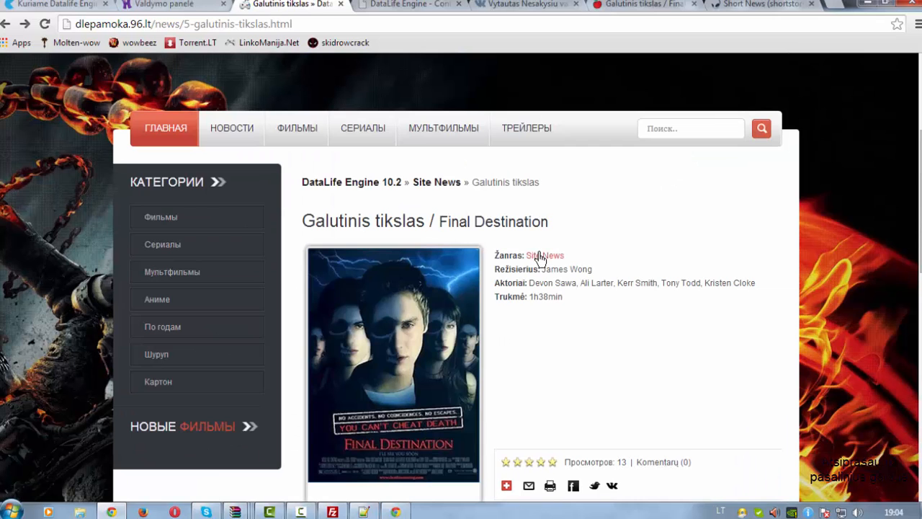
pyautogui.scroll(-2, 455, 233)
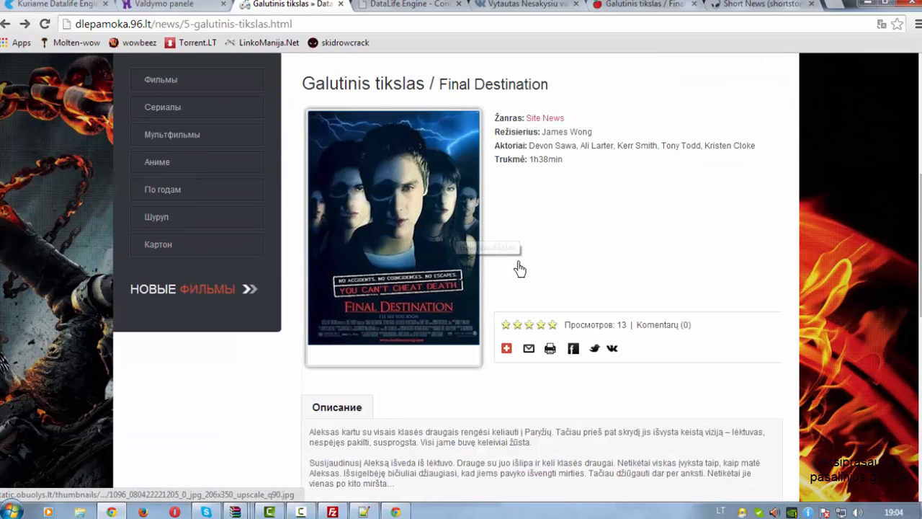
# Step: Test enlarging the film poster and its image options, then go back to fullstory.tpl in Notepad++
pyautogui.click(444, 263)
pyautogui.click(445, 264)
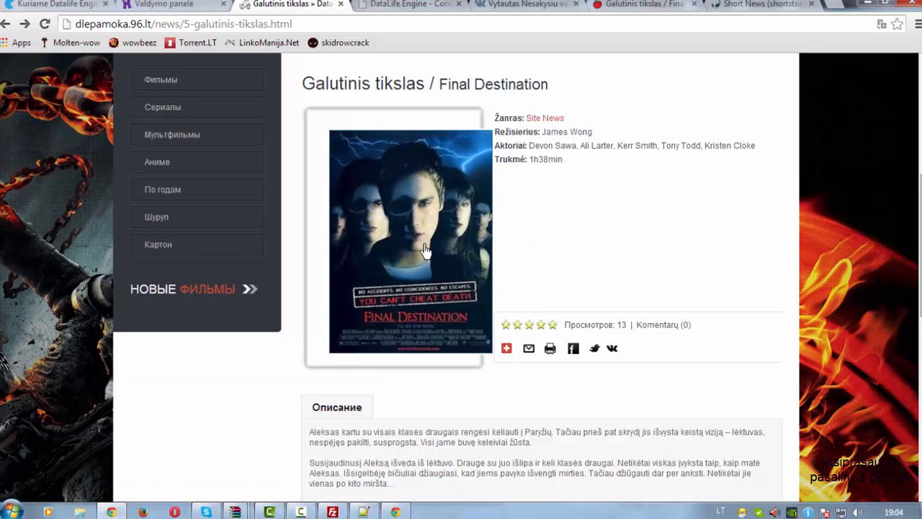
pyautogui.rightClick(392, 213)
pyautogui.click(533, 198)
pyautogui.scroll(1, 564, 132)
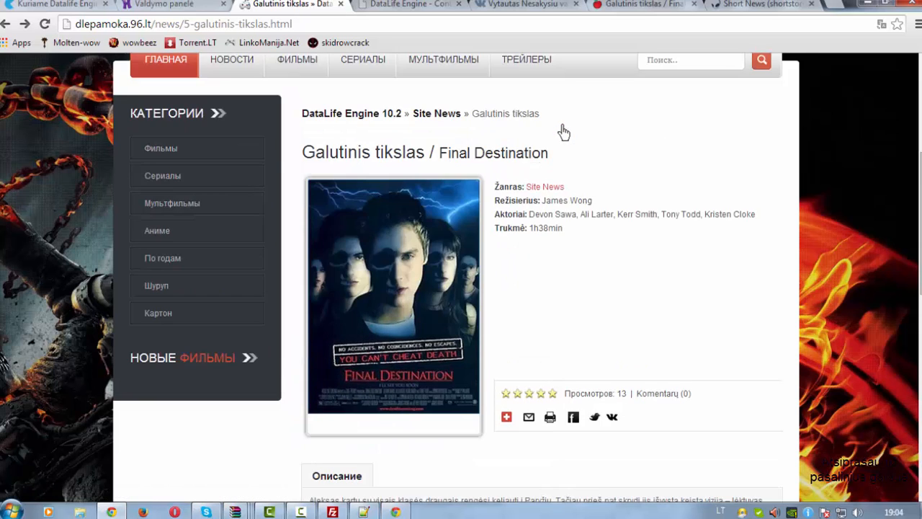
pyautogui.scroll(-4, 396, 200)
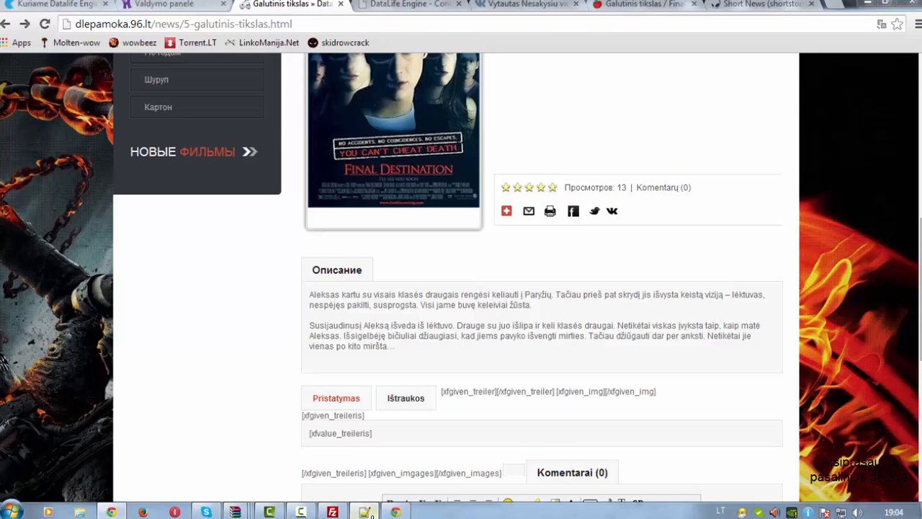
pyautogui.click(364, 512)
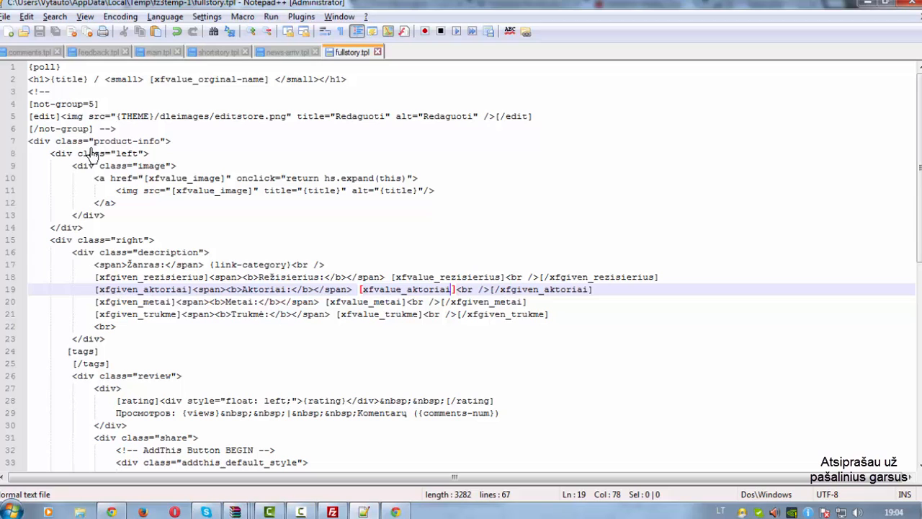
# Step: Review the live movie page, then return to the admin Custom Article Fields list of eight xfields
pyautogui.hotkey('alt', 'Tab')
pyautogui.scroll(2, 317, 271)
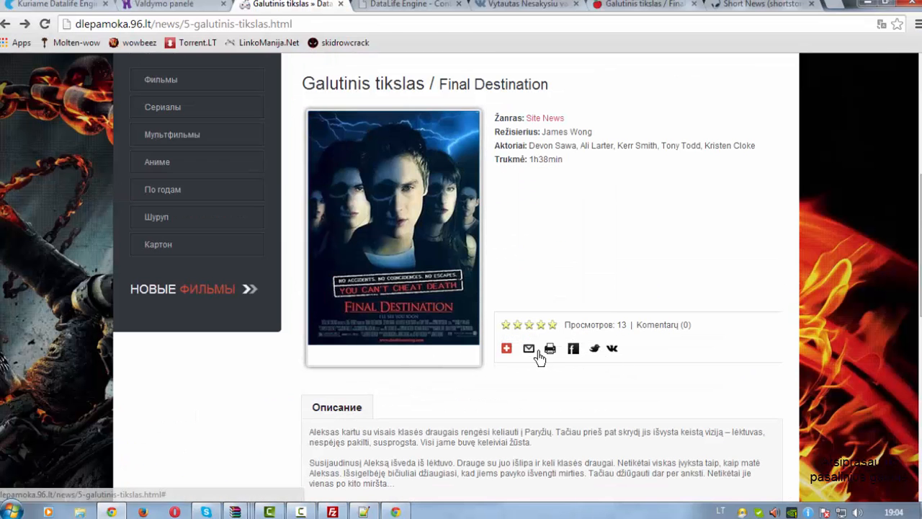
pyautogui.moveTo(508, 352)
pyautogui.scroll(-4, 509, 360)
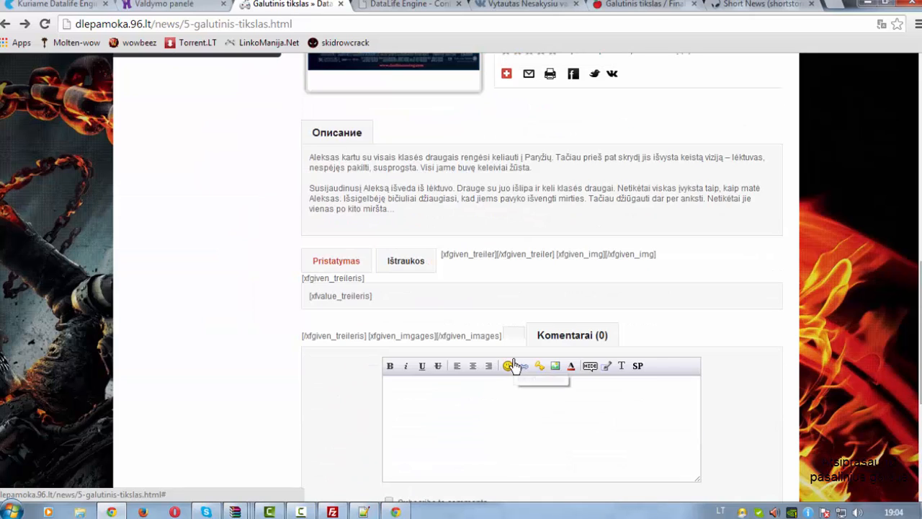
pyautogui.scroll(10, 454, 325)
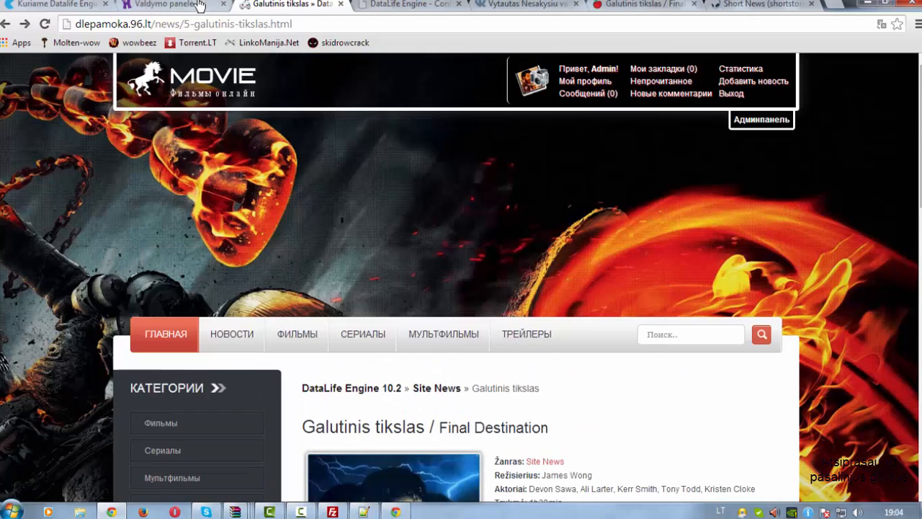
pyautogui.click(405, 6)
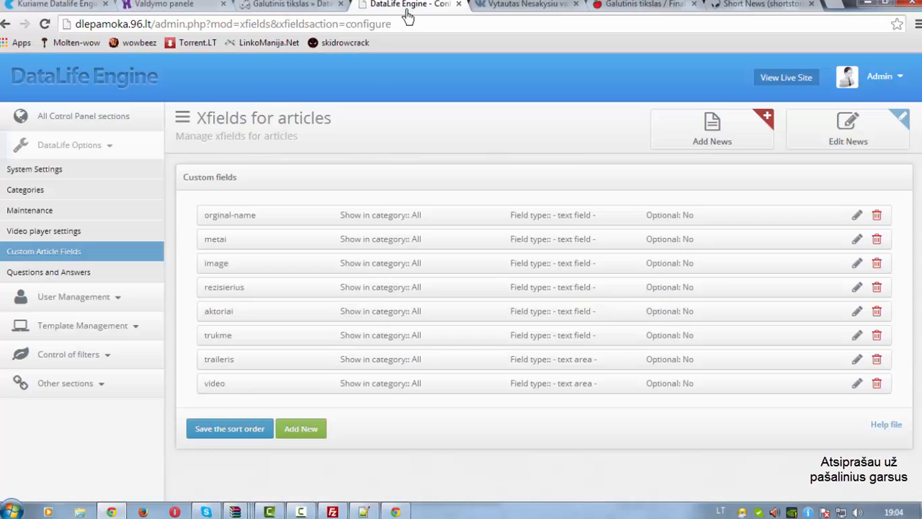
# Step: Open the Galutinis tikslas article from the published news list for editing
pyautogui.click(841, 139)
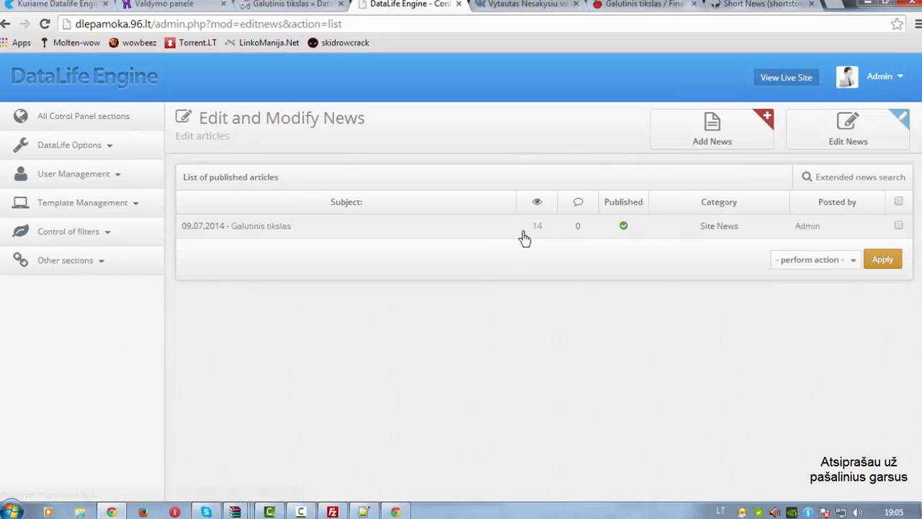
pyautogui.click(834, 265)
pyautogui.click(249, 227)
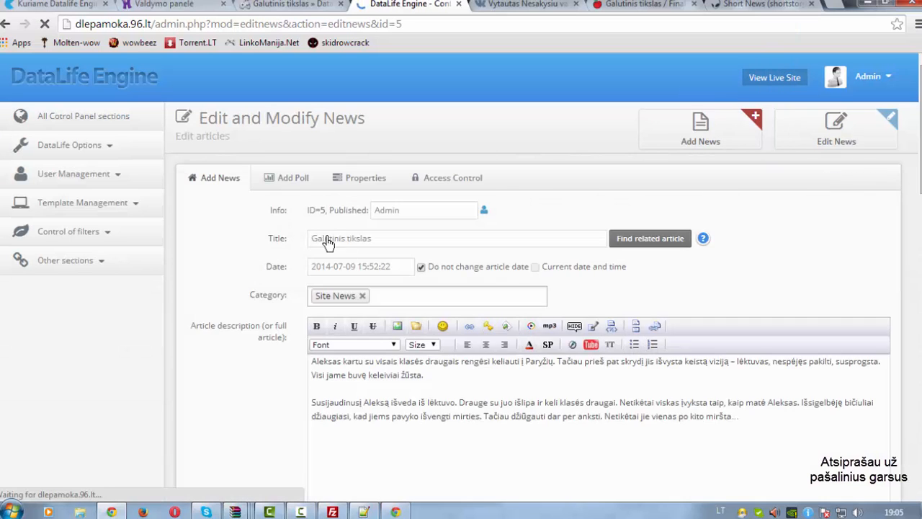
pyautogui.scroll(-10, 353, 249)
pyautogui.scroll(-3, 353, 248)
# Step: Fill in the metai value after checking the film's obuolys.lt page for details
pyautogui.click(325, 72)
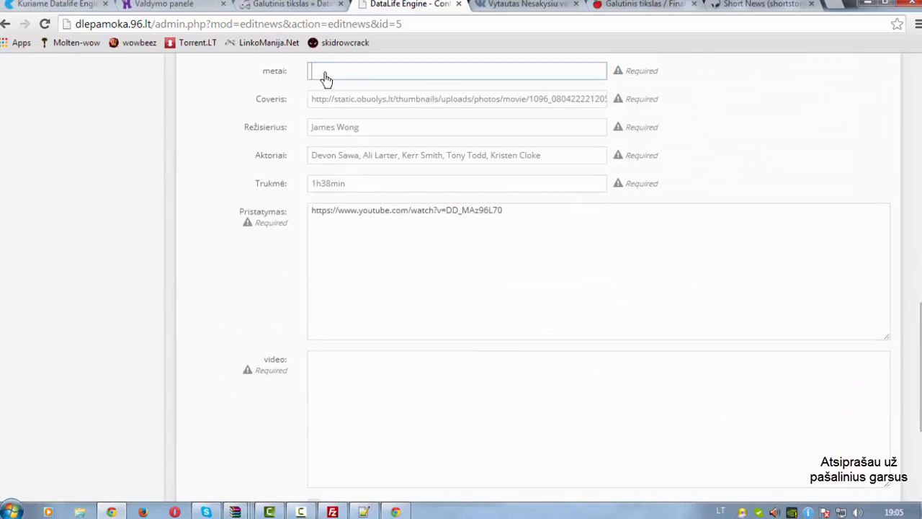
pyautogui.click(648, 5)
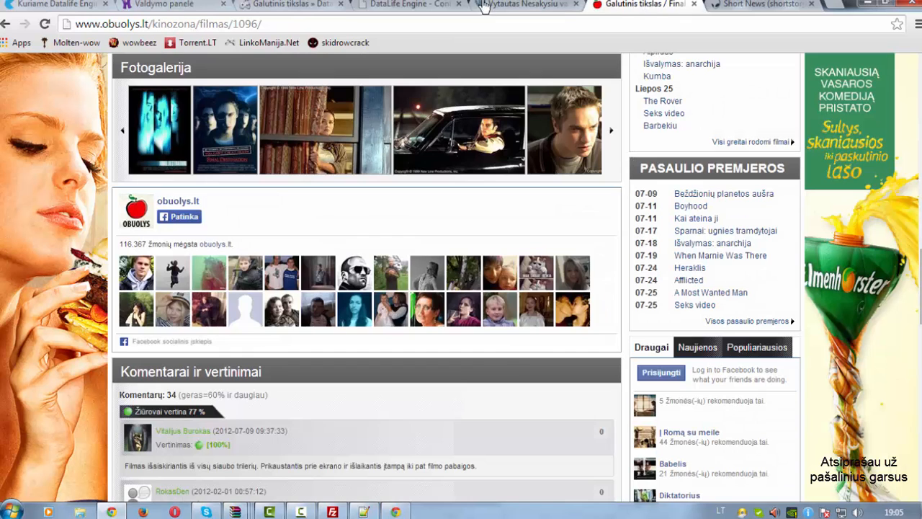
pyautogui.scroll(10, 412, 119)
pyautogui.click(432, 6)
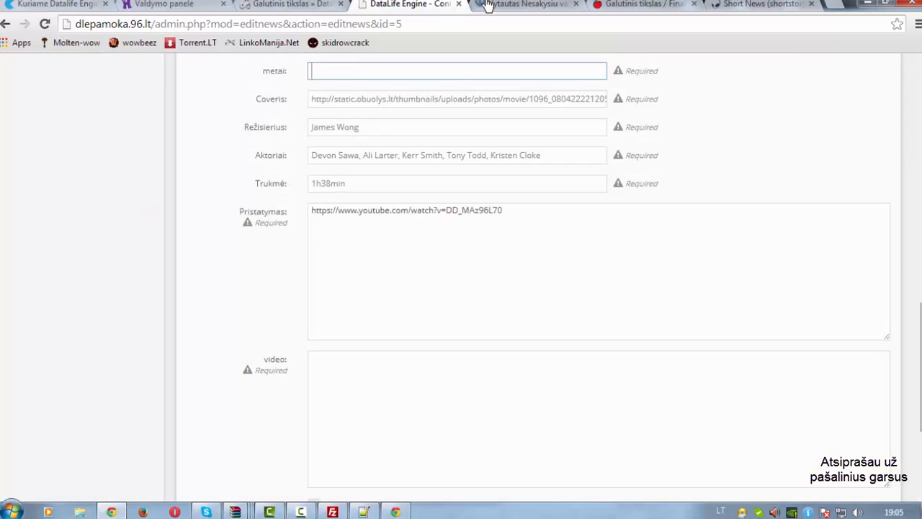
pyautogui.write('2000')
# Step: Review the article's category and fields down to the empty video field
pyautogui.scroll(9, 298, 308)
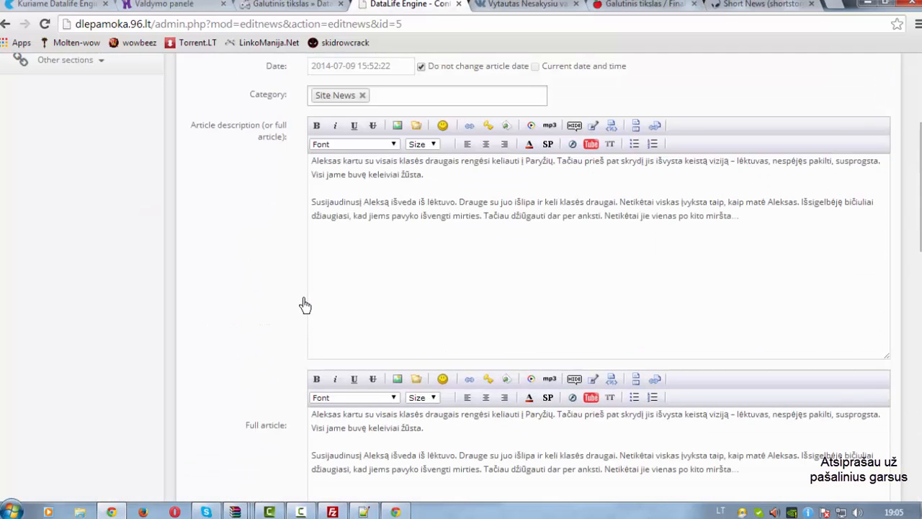
pyautogui.scroll(-10, 306, 306)
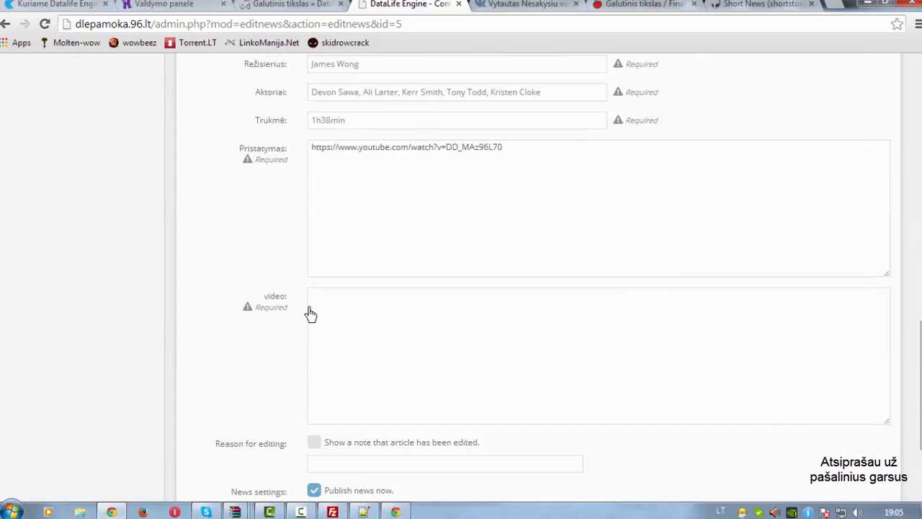
pyautogui.scroll(-2, 317, 317)
pyautogui.scroll(4, 321, 319)
pyautogui.scroll(12, 353, 308)
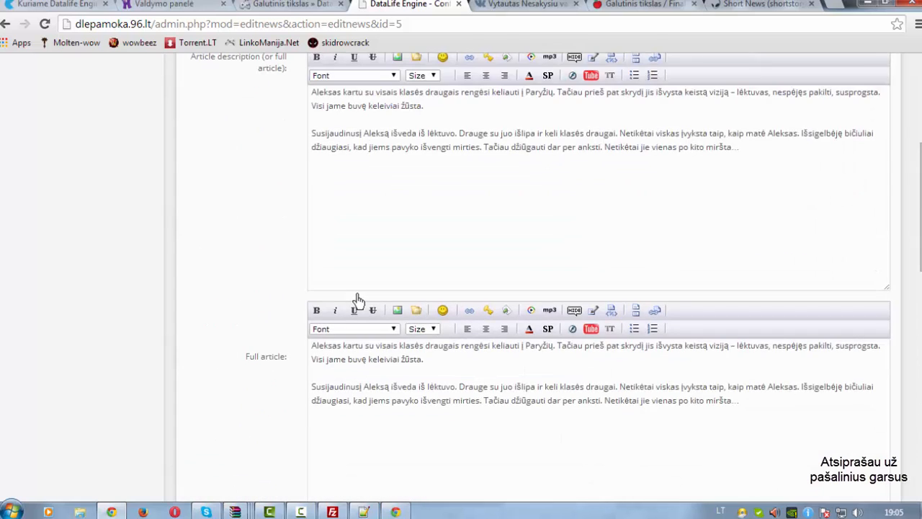
pyautogui.click(393, 306)
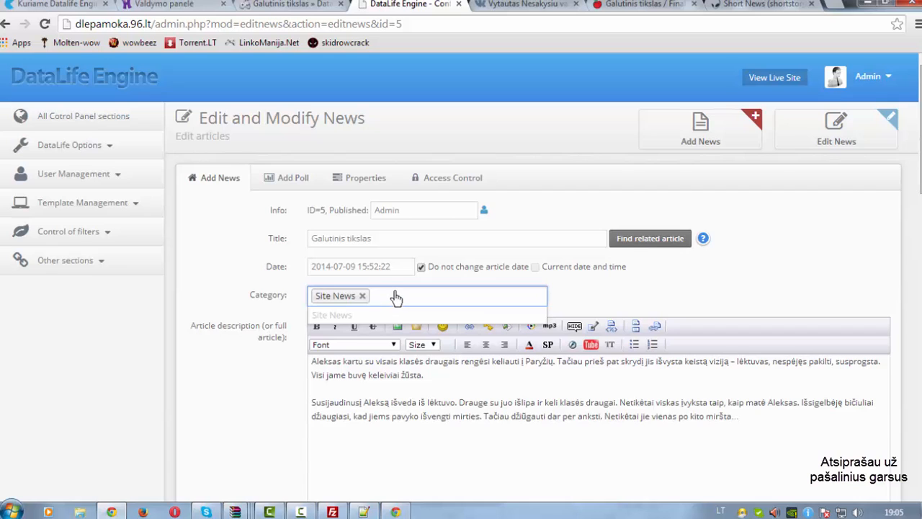
pyautogui.scroll(-6, 394, 296)
pyautogui.scroll(6, 390, 298)
pyautogui.scroll(-10, 394, 306)
pyautogui.scroll(-4, 382, 326)
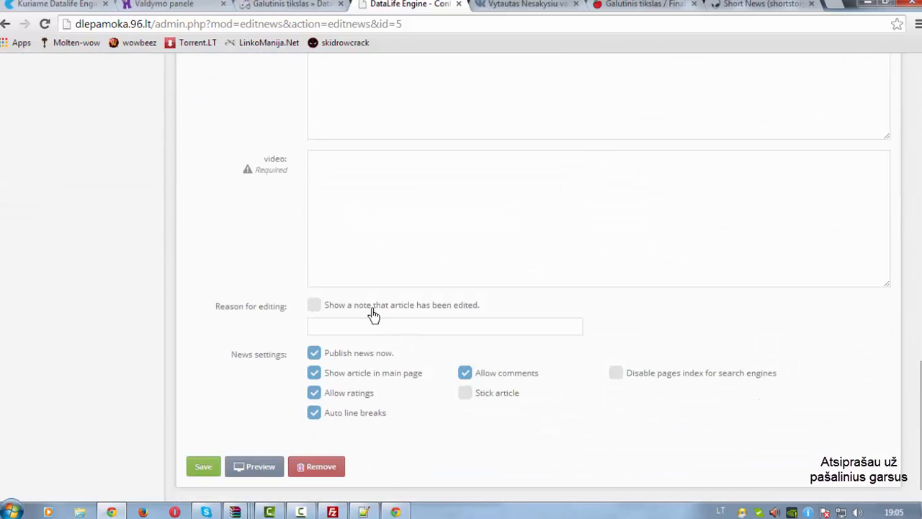
pyautogui.scroll(20, 433, 305)
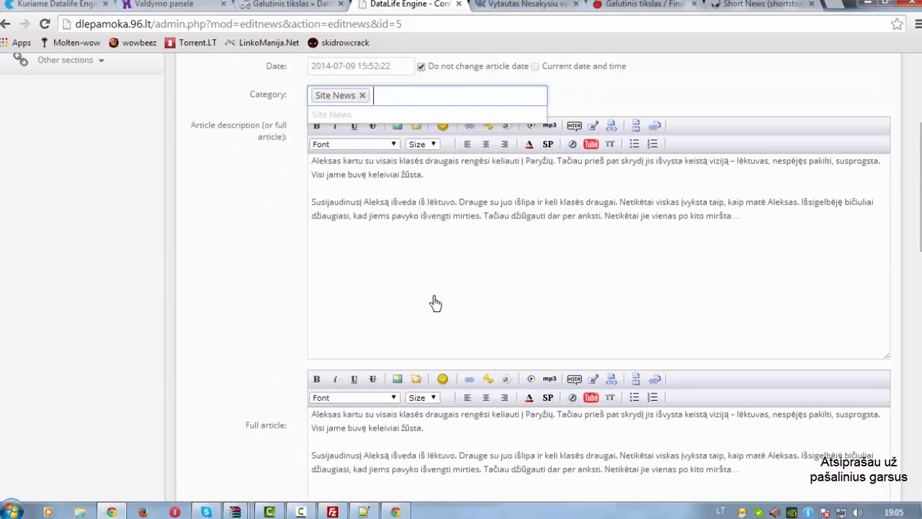
pyautogui.scroll(-10, 432, 328)
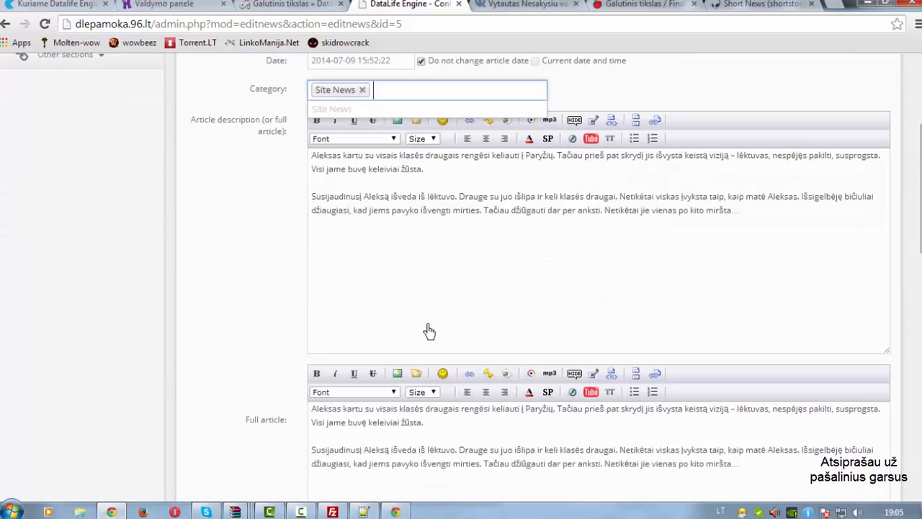
pyautogui.scroll(-5, 380, 308)
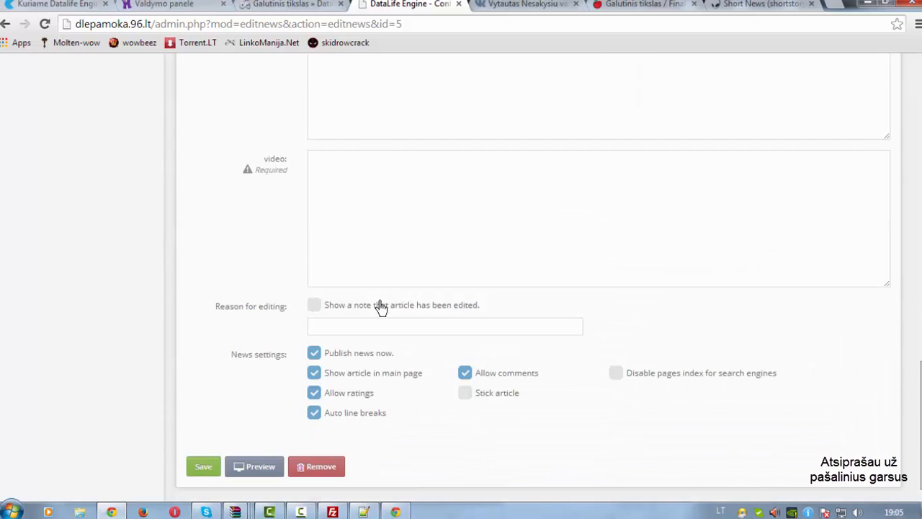
# Step: Copy the film's embed code from the VK video player's context menu
pyautogui.click(524, 5)
pyautogui.rightClick(438, 149)
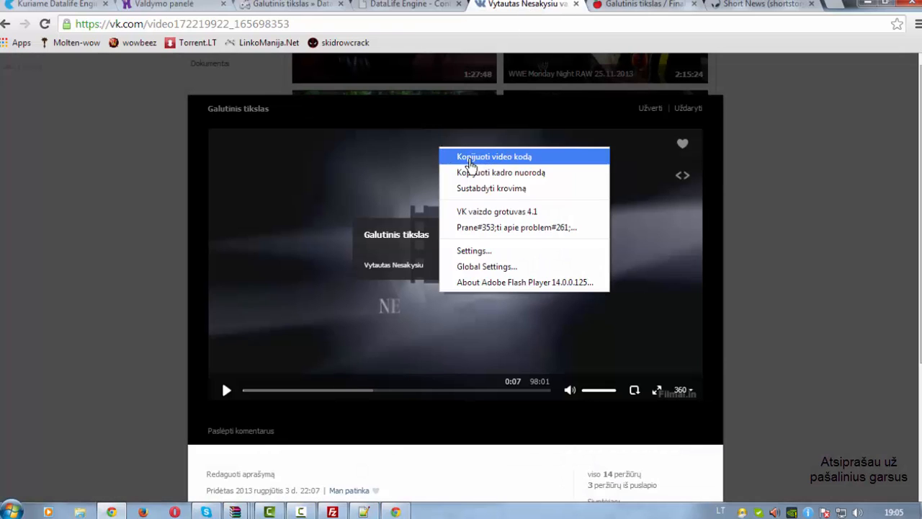
pyautogui.click(482, 178)
pyautogui.rightClick(444, 154)
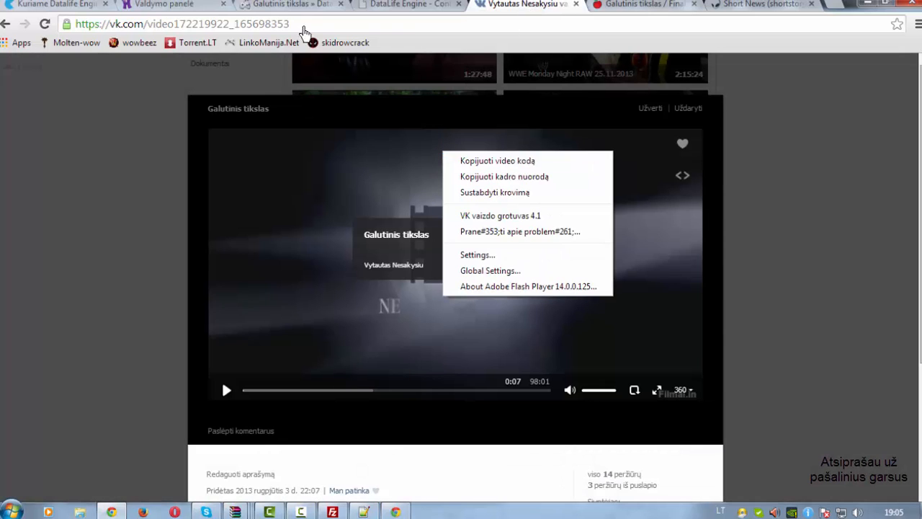
pyautogui.click(314, 31)
pyautogui.click(382, 5)
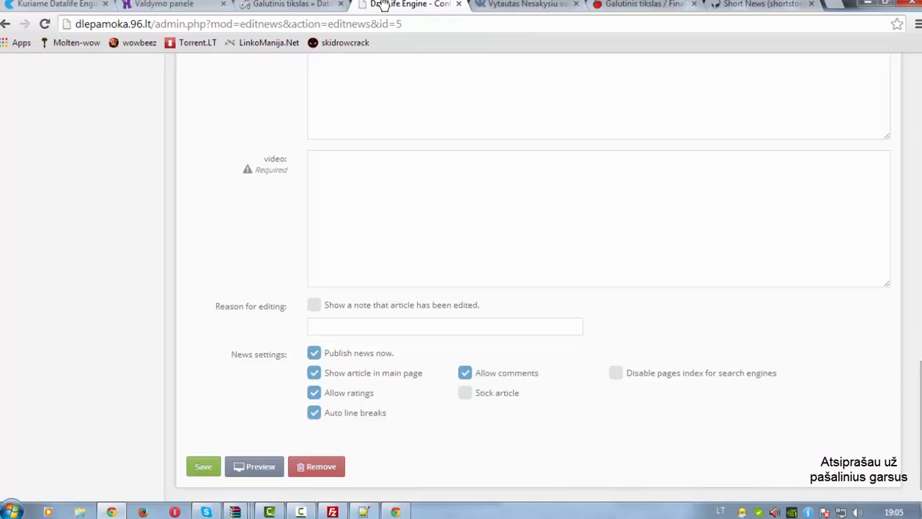
pyautogui.click(561, 5)
pyautogui.rightClick(426, 185)
pyautogui.click(466, 186)
# Step: Paste the VK iframe embed code into the article's empty video field
pyautogui.click(410, 5)
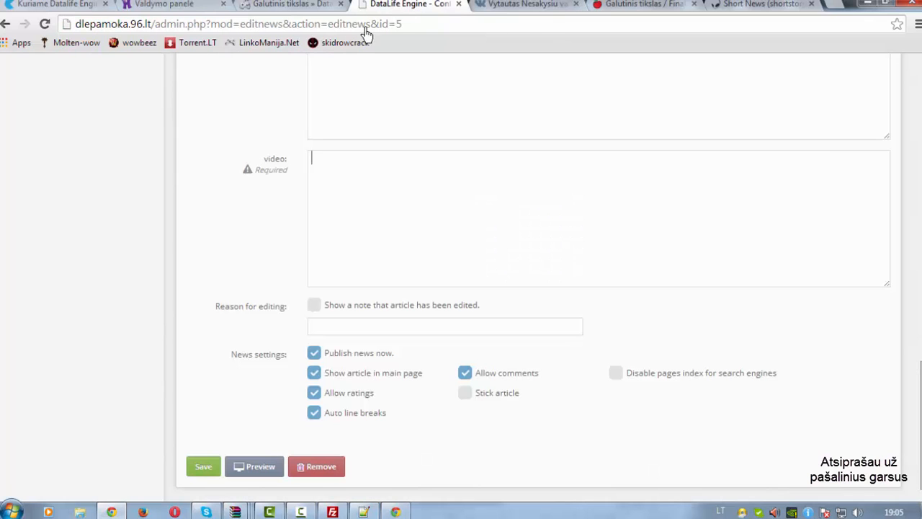
pyautogui.click(395, 197)
pyautogui.write('<iframe src="https://vk.com/video_ext.php?oid=172219922&id=165698353&hash=4e1b77aa34245749&hd=1" width="607" height="360" frameborder="0"></iframe>')
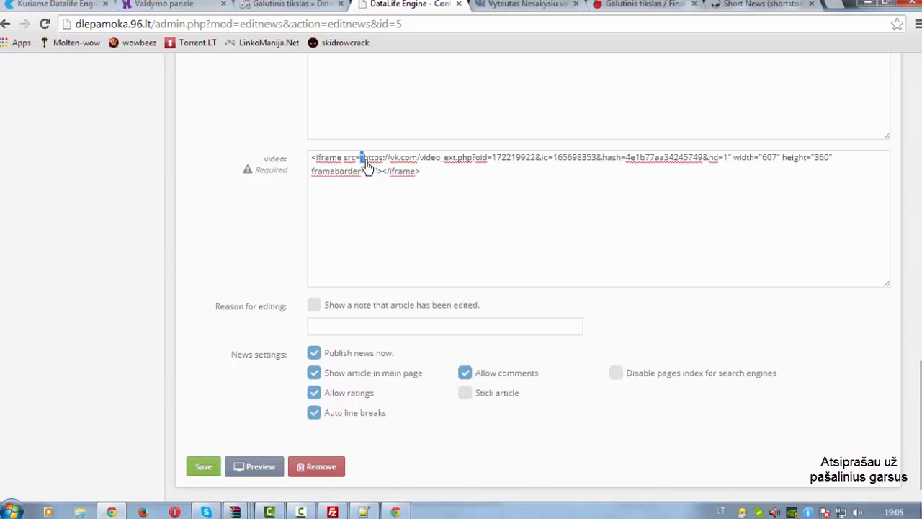
pyautogui.moveTo(425, 179); pyautogui.dragTo(311, 162)
pyautogui.hotkey('ctrl', 'c')
# Step: Paste the VK iframe embed code onto line 55 of fullstory.tpl
pyautogui.click(364, 512)
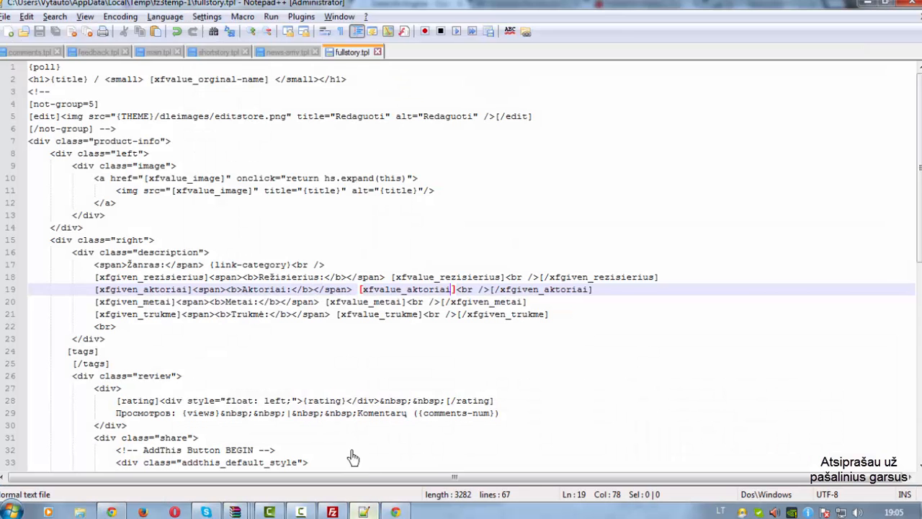
pyautogui.scroll(-10, 282, 284)
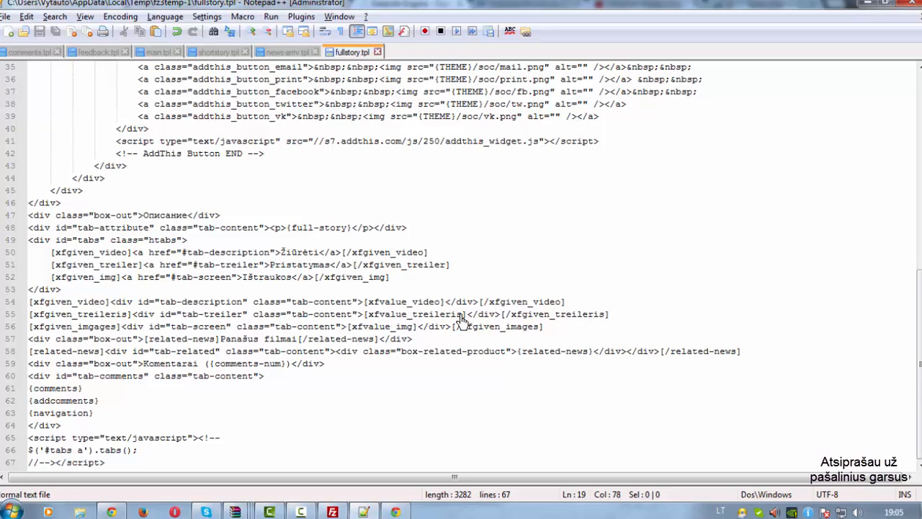
pyautogui.moveTo(467, 315)
pyautogui.mouseDown()
pyautogui.moveTo(435, 316)
pyautogui.moveTo(468, 317)
pyautogui.mouseUp()
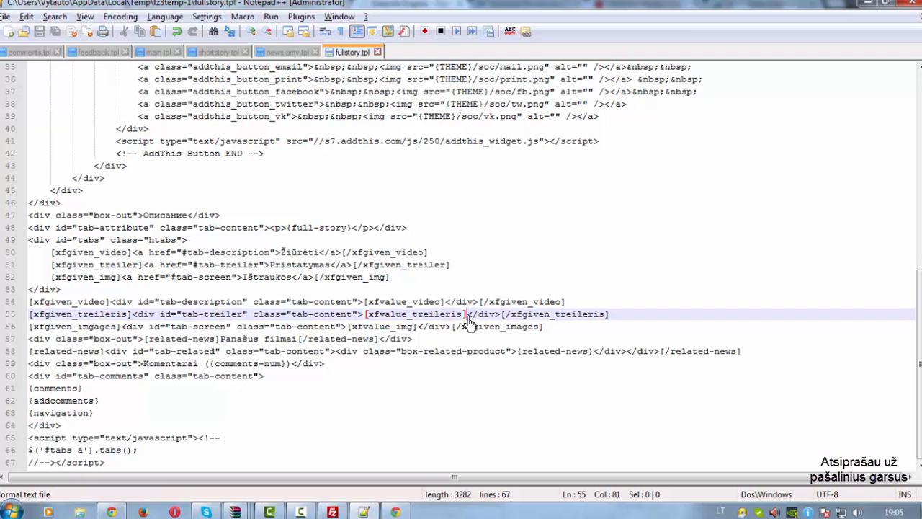
pyautogui.hotkey('ctrl', 'v')
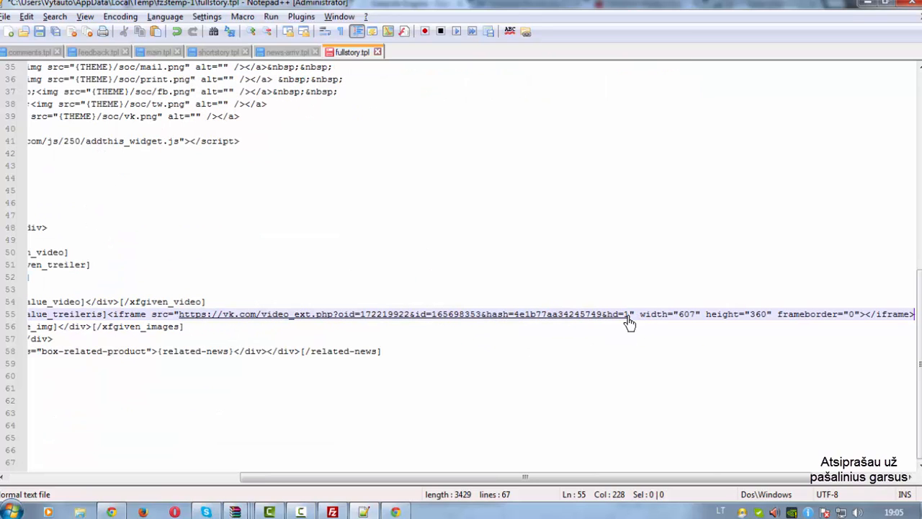
pyautogui.click(108, 317)
# Step: Replace the iframe's vk.com address with [xfvalue_video], move it to line 54, and save
pyautogui.moveTo(84, 306); pyautogui.dragTo(364, 305)
pyautogui.hotkey('ctrl', 'c')
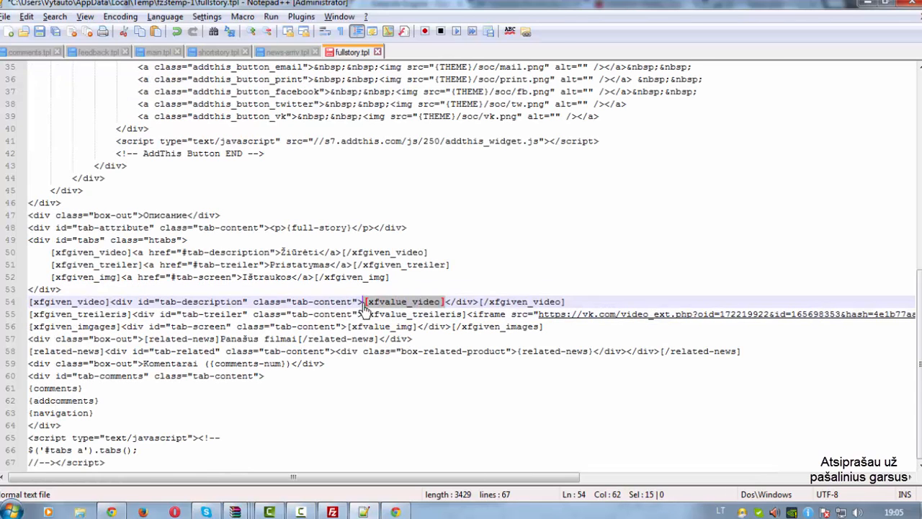
pyautogui.click(465, 317)
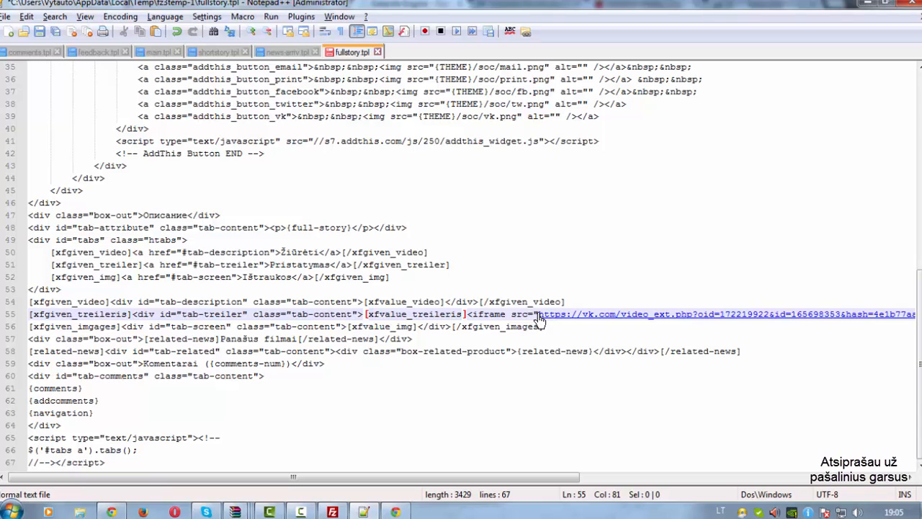
pyautogui.moveTo(537, 317); pyautogui.dragTo(607, 319)
pyautogui.hotkey('ctrl', 'v')
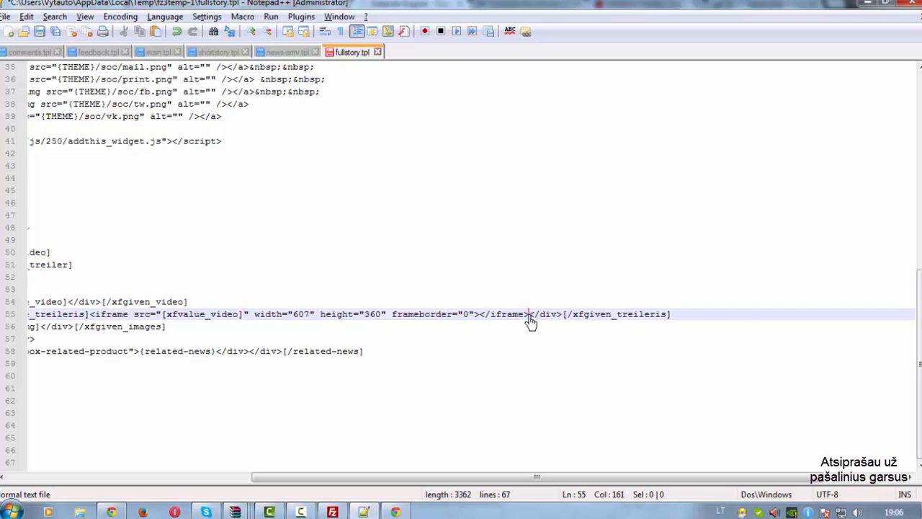
pyautogui.moveTo(529, 317); pyautogui.dragTo(372, 302)
pyautogui.press('Delete')
pyautogui.write('<iframe src="[xfvalue_video]" width="607" height="360" frameborder="0"></iframe>')
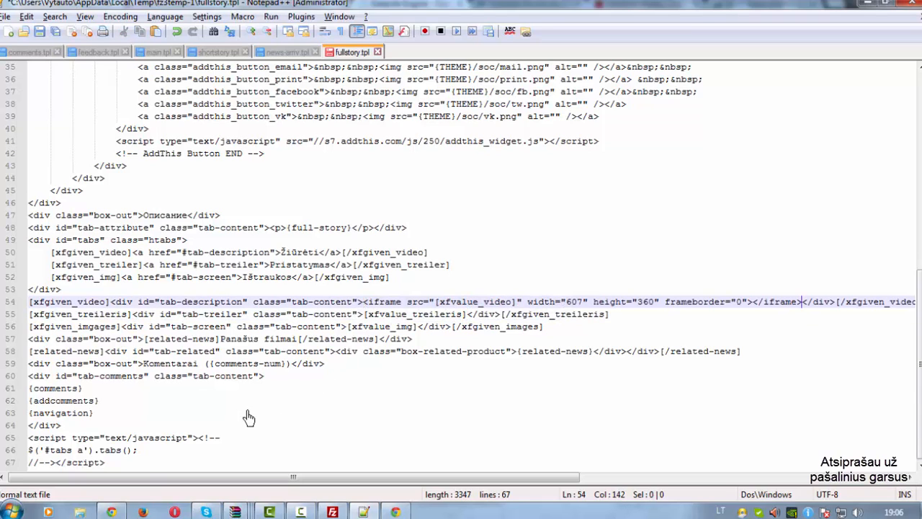
pyautogui.hotkey('ctrl', 's')
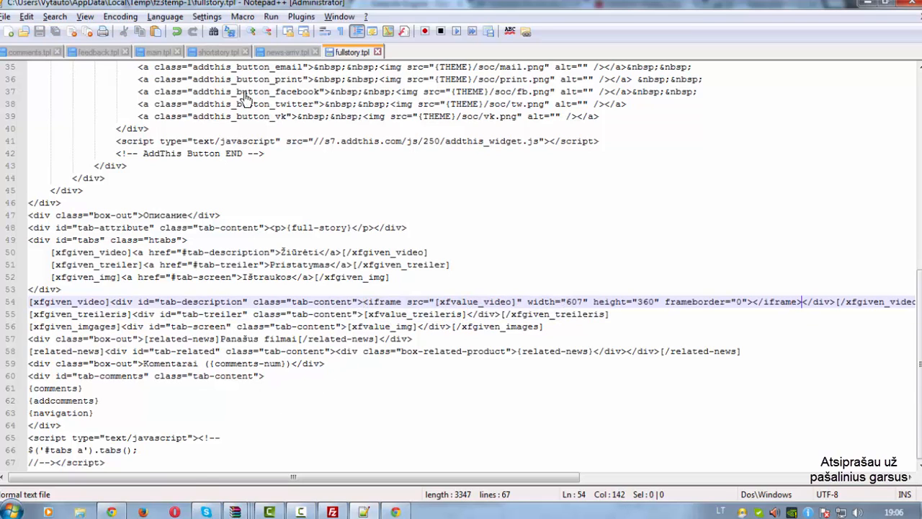
pyautogui.click(112, 512)
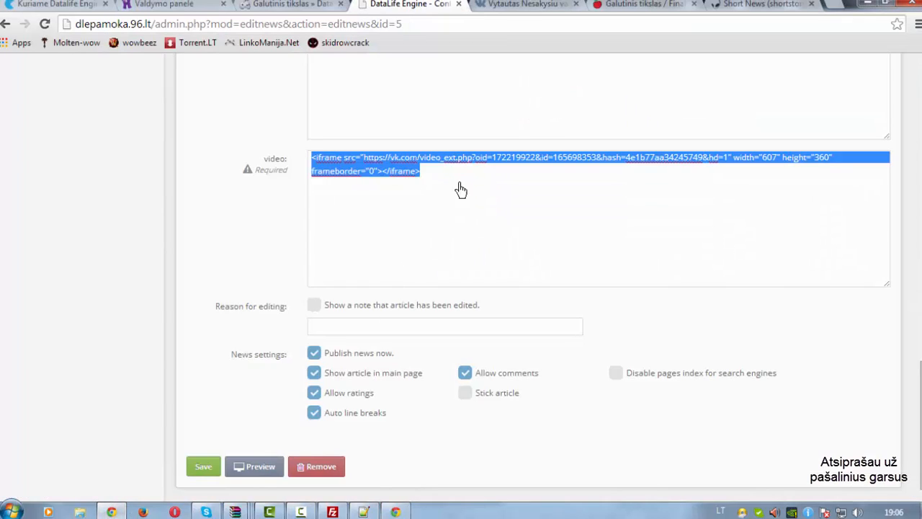
# Step: Delete the iframe markup around the vk.com URL in the video field and save the Galutinis tikslas article
pyautogui.moveTo(471, 184); pyautogui.dragTo(729, 165)
pyautogui.press('Delete')
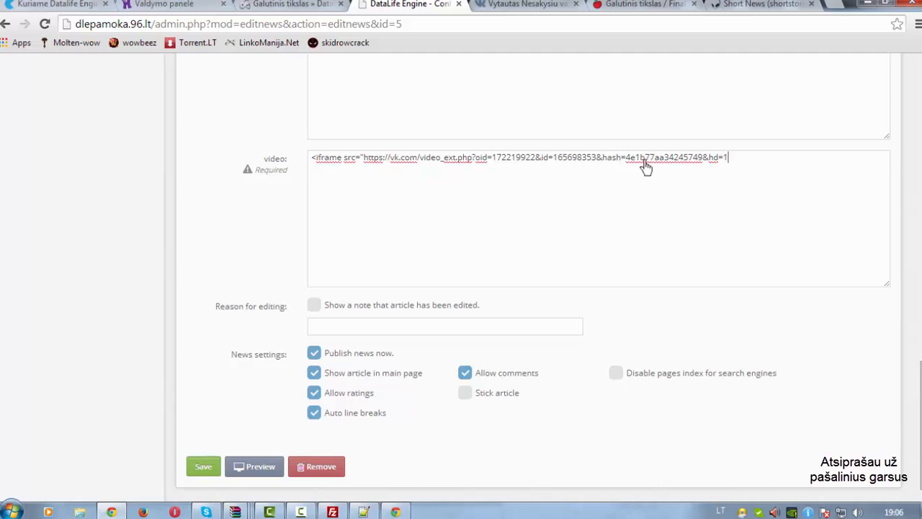
pyautogui.moveTo(365, 160); pyautogui.dragTo(292, 165)
pyautogui.press('Delete')
pyautogui.scroll(3, 353, 259)
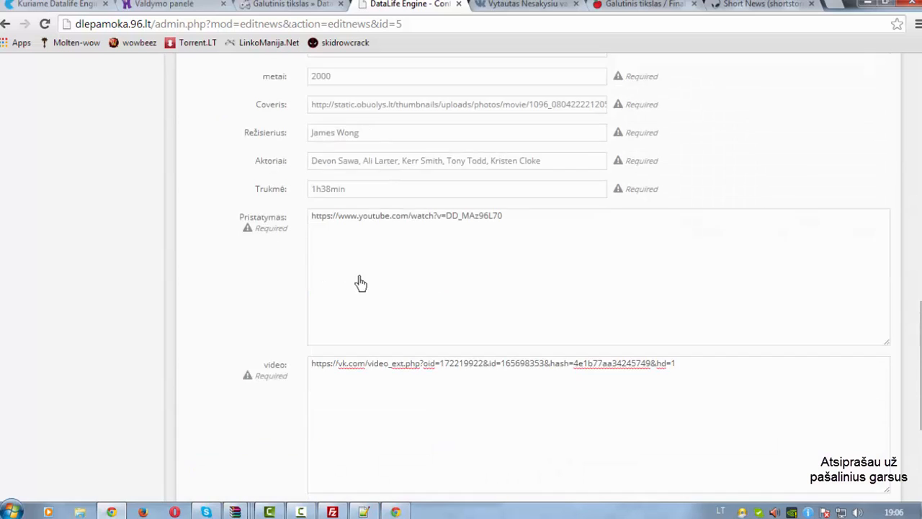
pyautogui.scroll(-3, 346, 302)
pyautogui.click(204, 466)
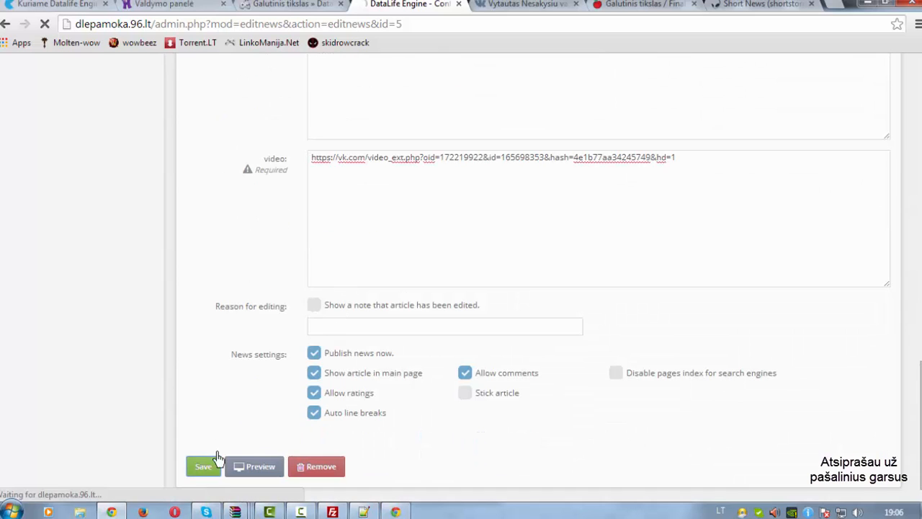
pyautogui.click(287, 4)
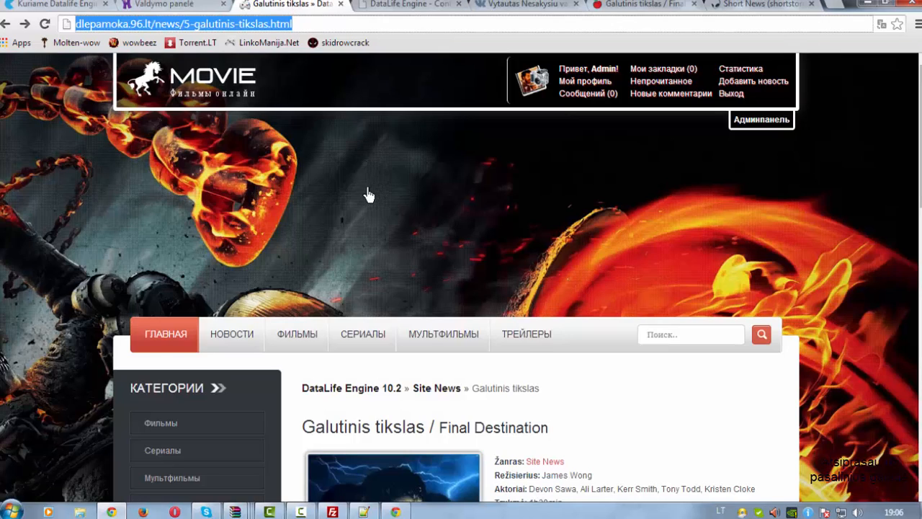
# Step: Check the Ištraukos and Pristatymas tabs on the movie page
pyautogui.scroll(-10, 368, 195)
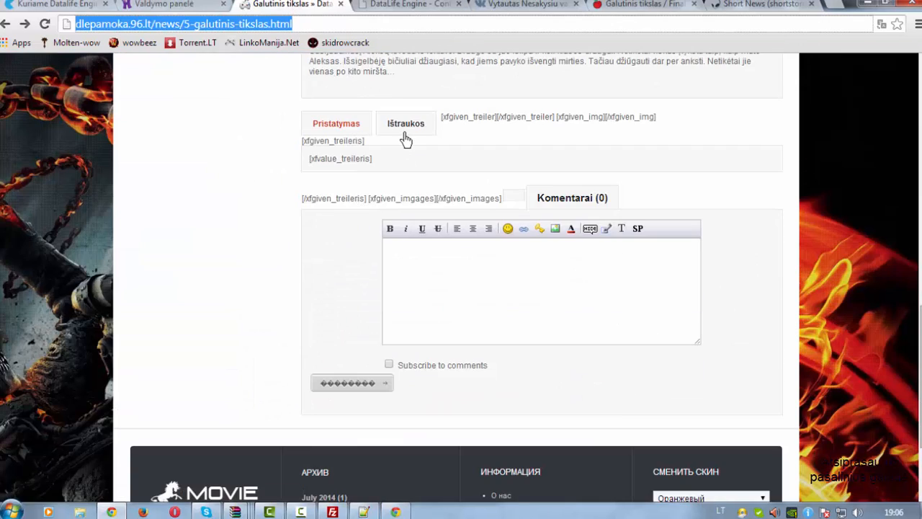
pyautogui.click(405, 135)
pyautogui.click(335, 124)
# Step: Save fullstory.tpl, confirm the FileZilla upload, and reload the movie page to see the VK player
pyautogui.click(367, 510)
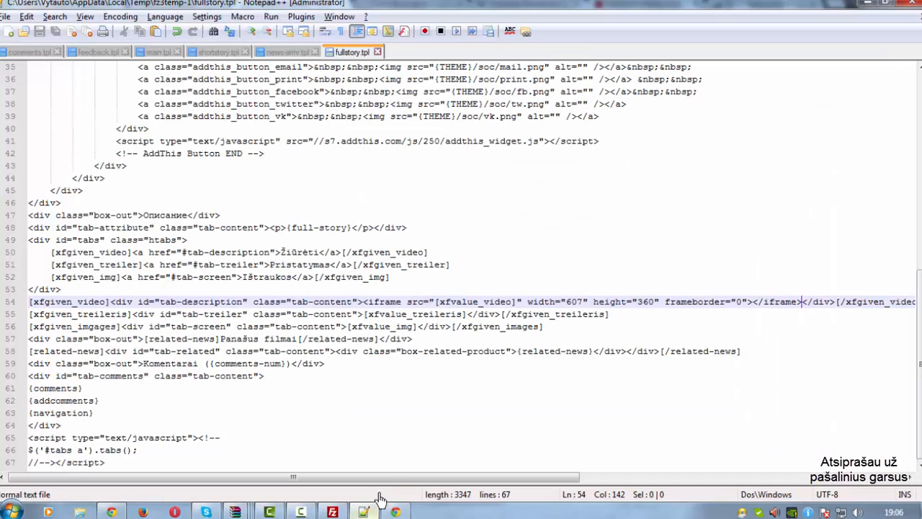
pyautogui.hotkey('ctrl', 's')
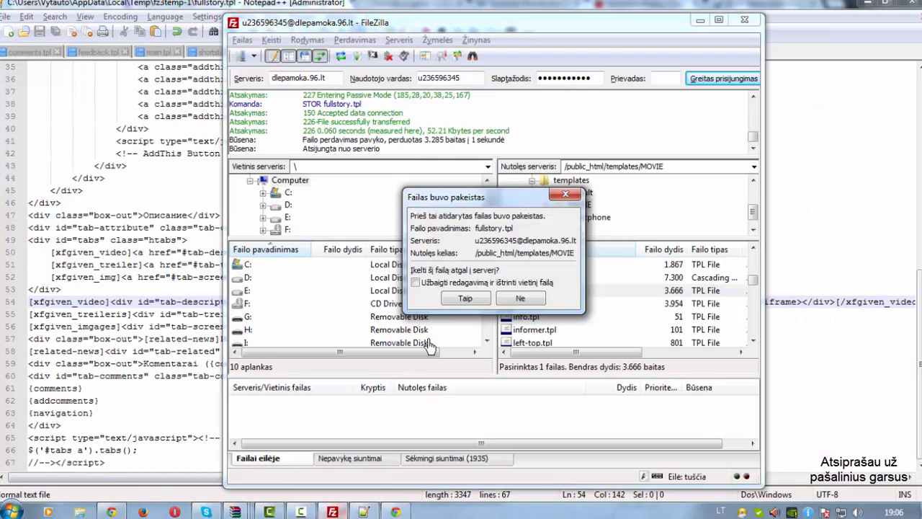
pyautogui.click(504, 299)
pyautogui.click(112, 512)
pyautogui.press('F5')
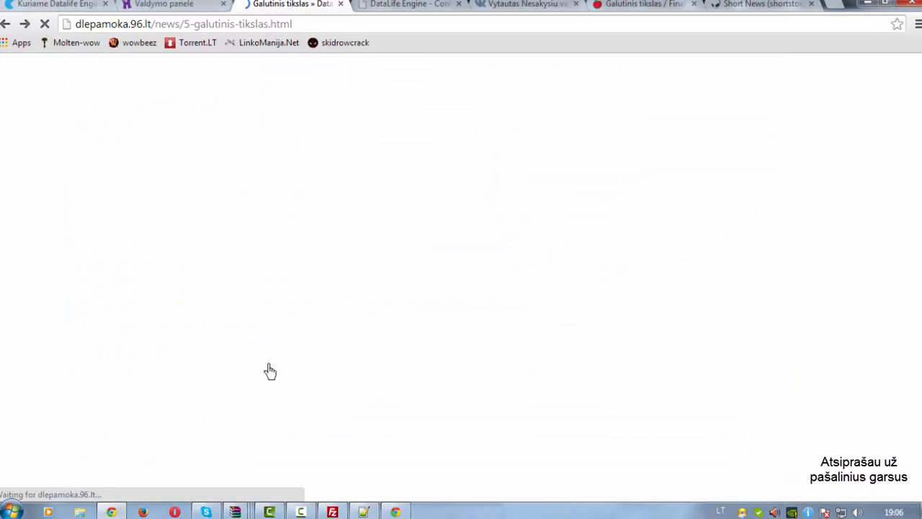
pyautogui.scroll(-1, 361, 259)
pyautogui.scroll(1, 358, 256)
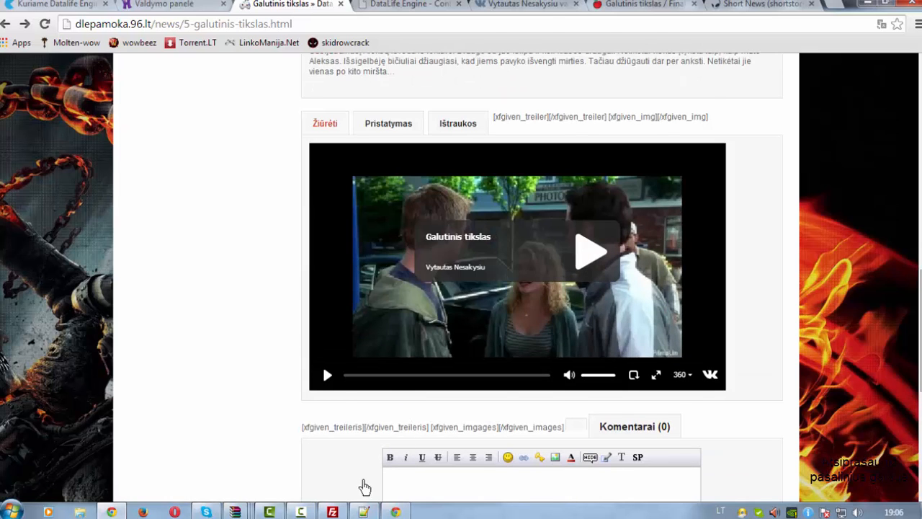
pyautogui.click(363, 511)
# Step: Change the video iframe width from 607 to 660, upload the template, and check the Pristatymas tab after reloading
pyautogui.doubleClick(573, 302)
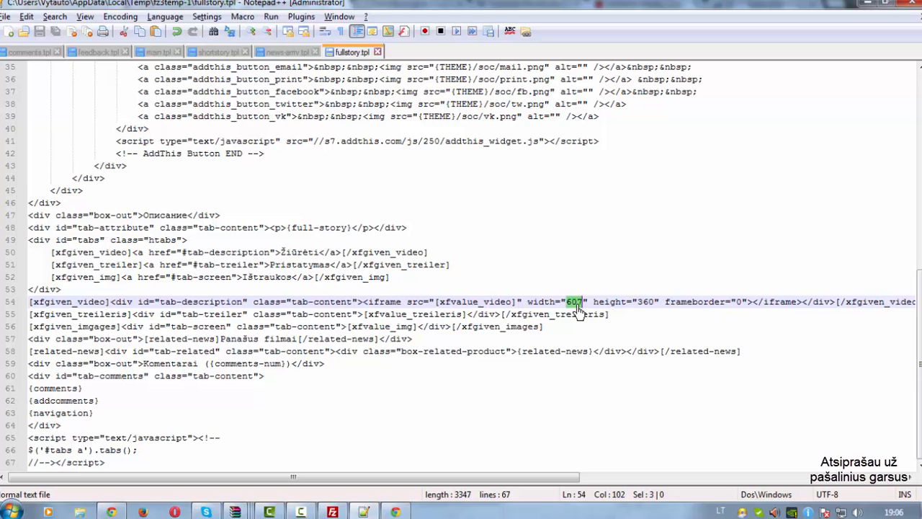
pyautogui.write('660')
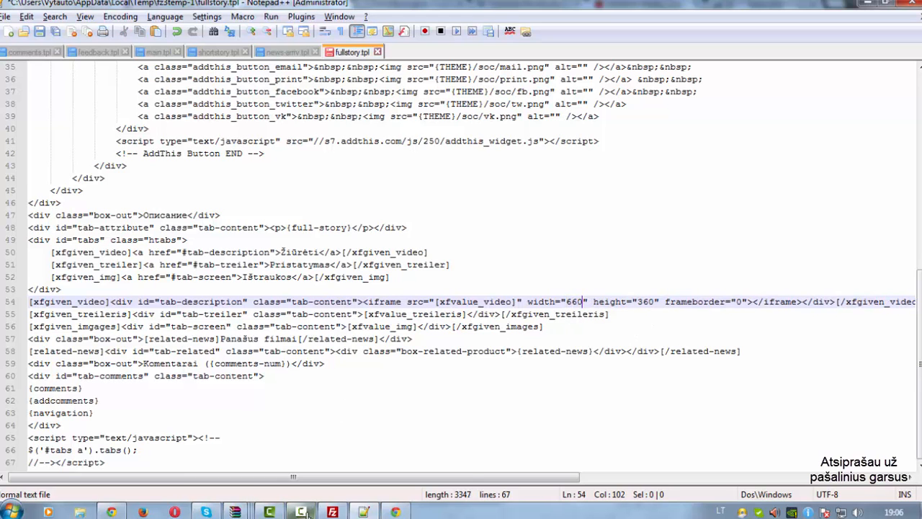
pyautogui.click(332, 512)
pyautogui.click(461, 307)
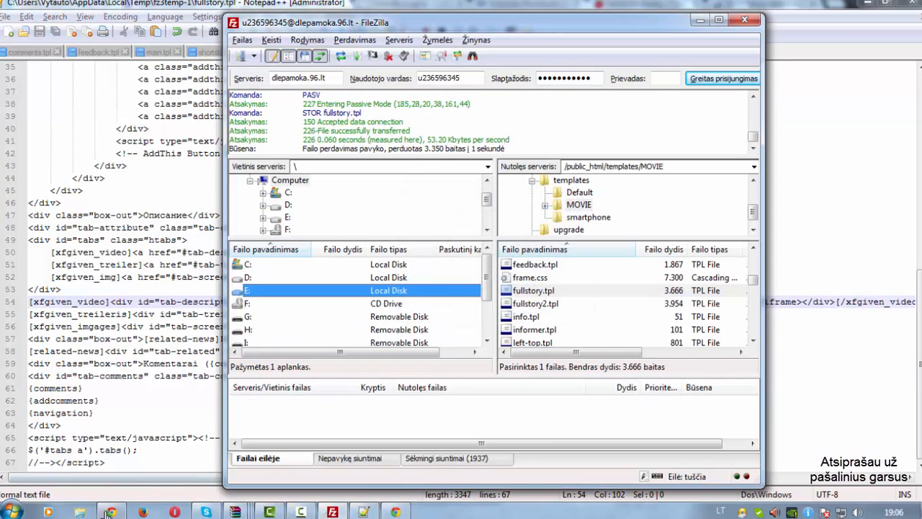
pyautogui.click(396, 511)
pyautogui.press('F5')
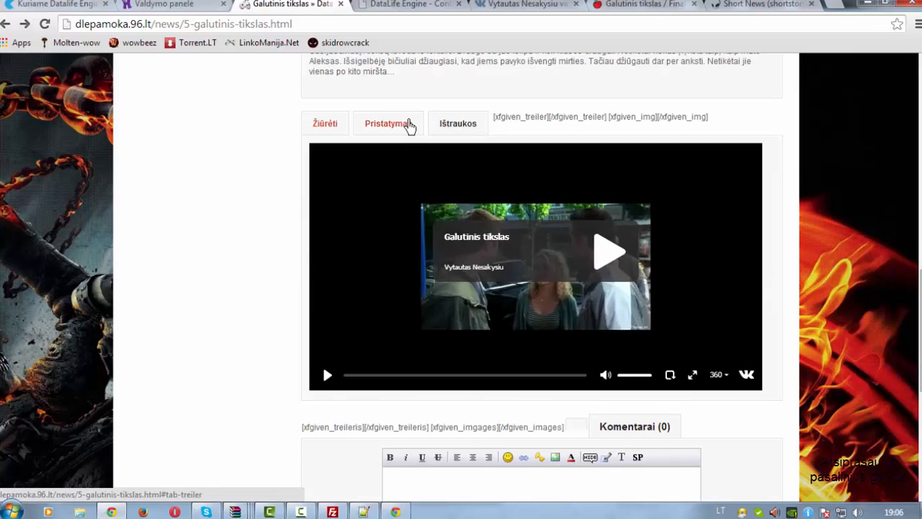
pyautogui.click(409, 127)
pyautogui.tripleClick(339, 148)
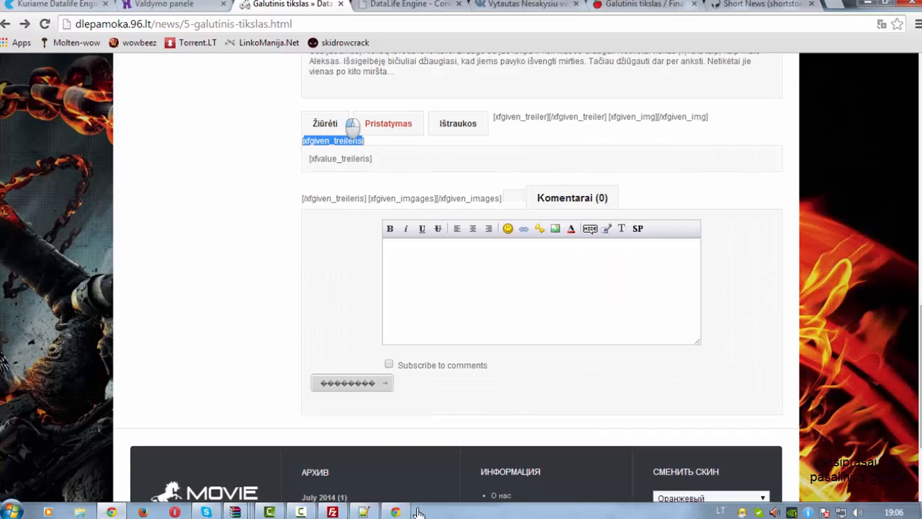
# Step: Open Custom Article Fields under DataLife options and copy 'treileris' from line 55 of fullstory.tpl
pyautogui.click(185, 5)
pyautogui.click(379, 6)
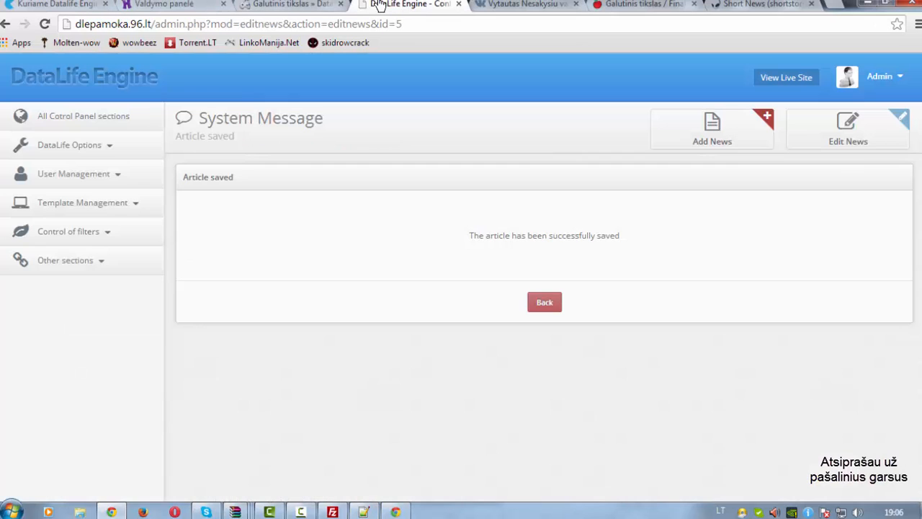
pyautogui.click(81, 147)
pyautogui.click(65, 254)
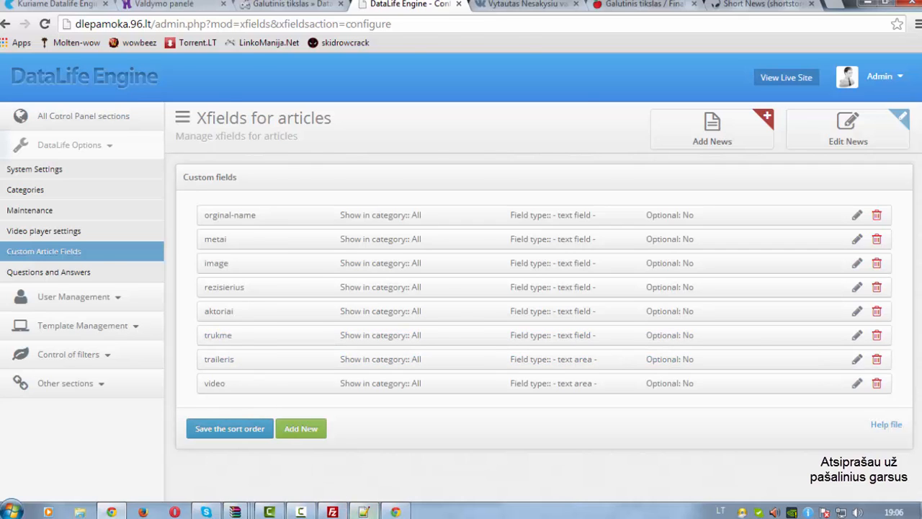
pyautogui.hotkey('alt', 'Tab')
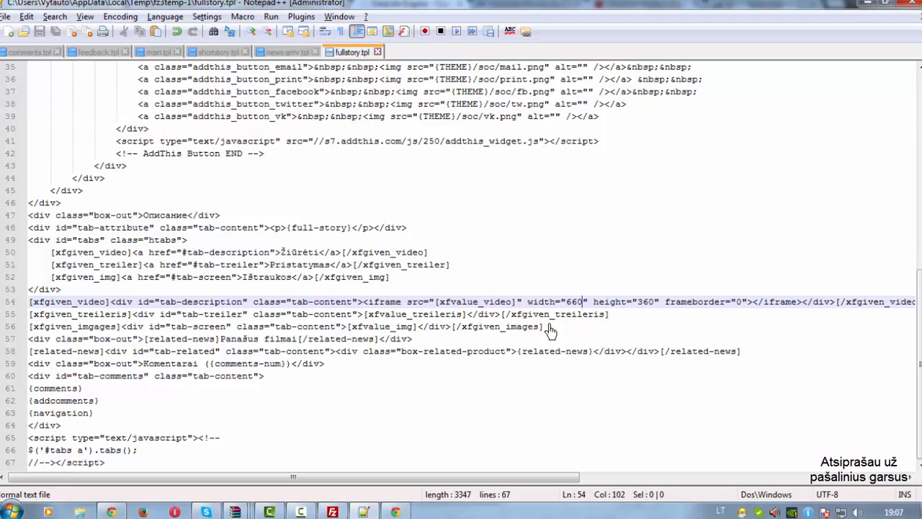
pyautogui.moveTo(608, 324); pyautogui.dragTo(554, 324)
pyautogui.hotkey('ctrl', 'c')
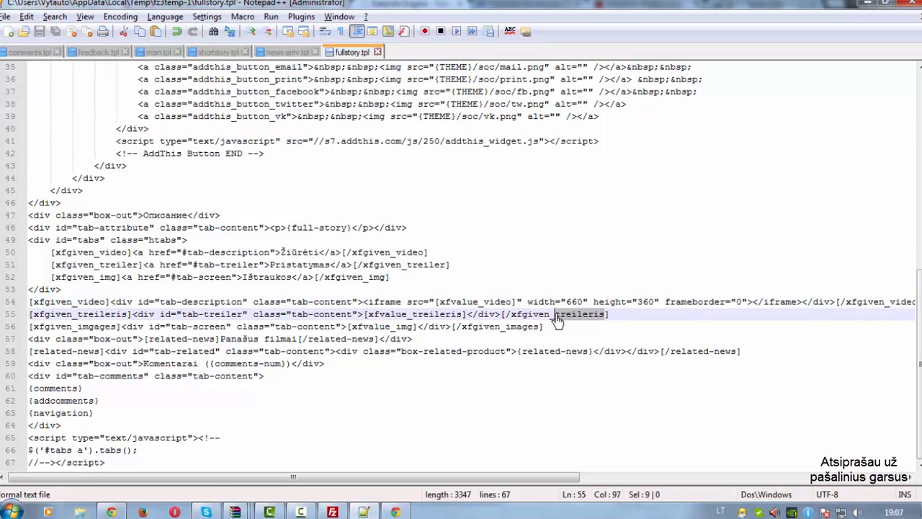
pyautogui.hotkey('alt', 'Tab')
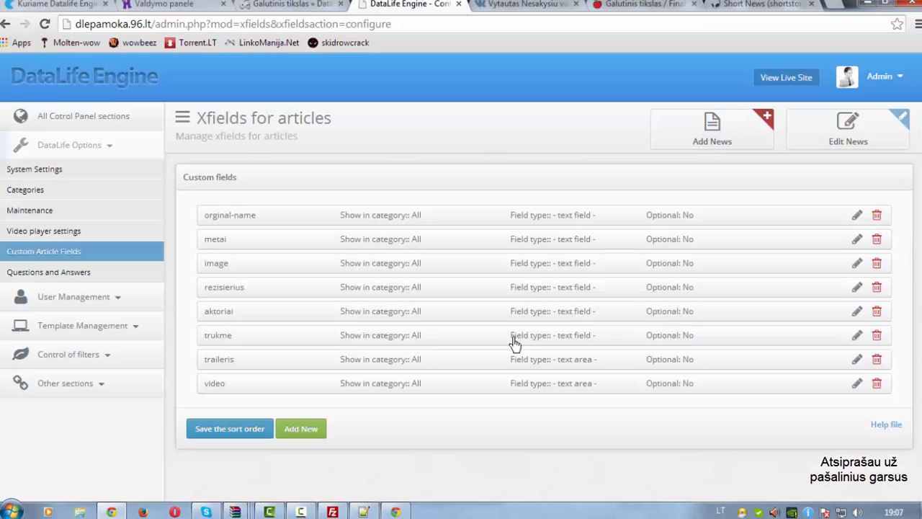
# Step: Rename the traileris custom field to treileris, save, and recheck the movie page's Pristatymas tab
pyautogui.click(857, 359)
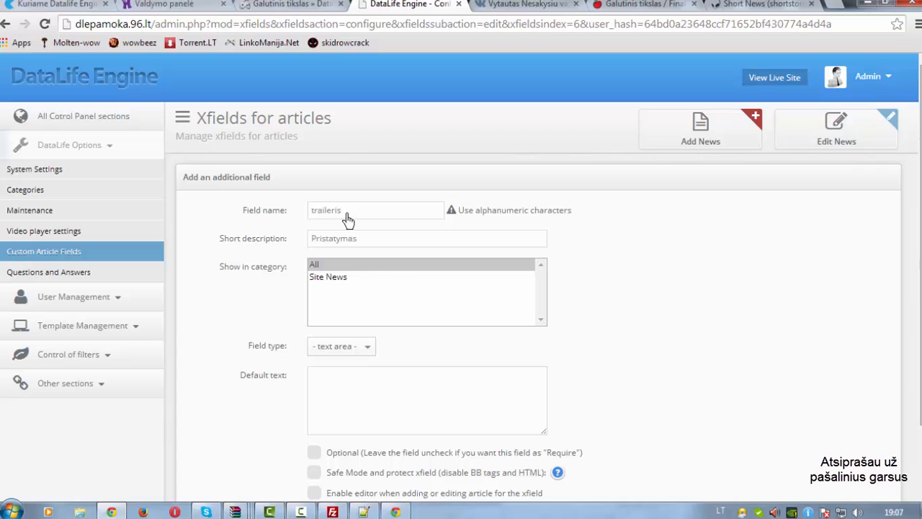
pyautogui.doubleClick(345, 214)
pyautogui.hotkey('ctrl', 'v')
pyautogui.scroll(-1, 298, 354)
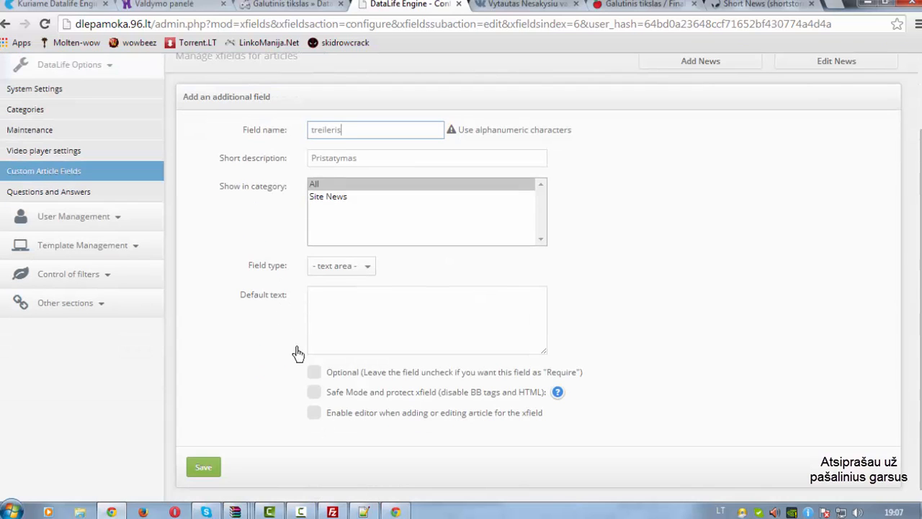
pyautogui.click(214, 465)
pyautogui.click(270, 5)
pyautogui.press('F5')
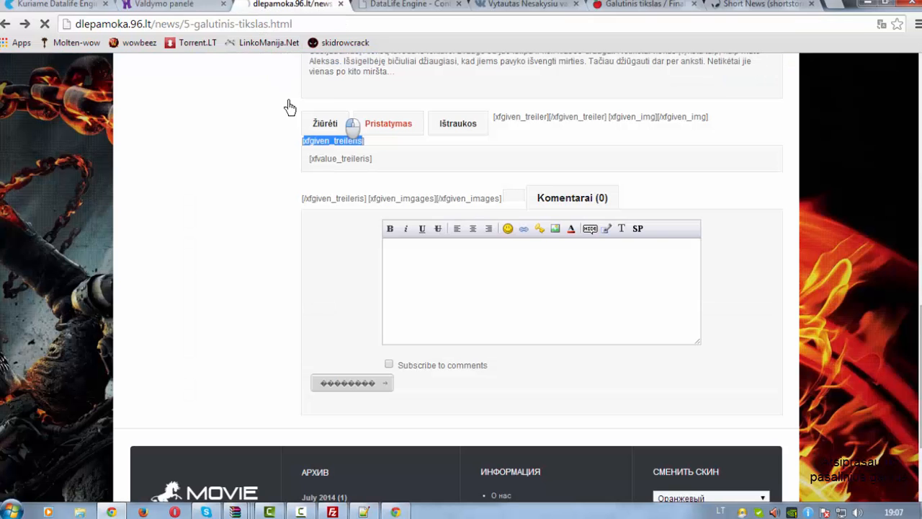
pyautogui.click(389, 125)
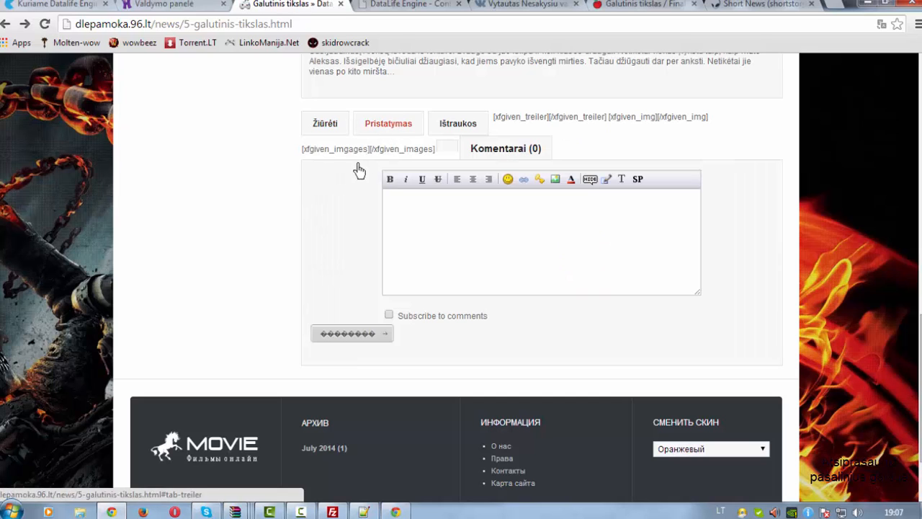
# Step: Reopen the treileris field, keep its type as text area, save, and check the movie article
pyautogui.click(364, 512)
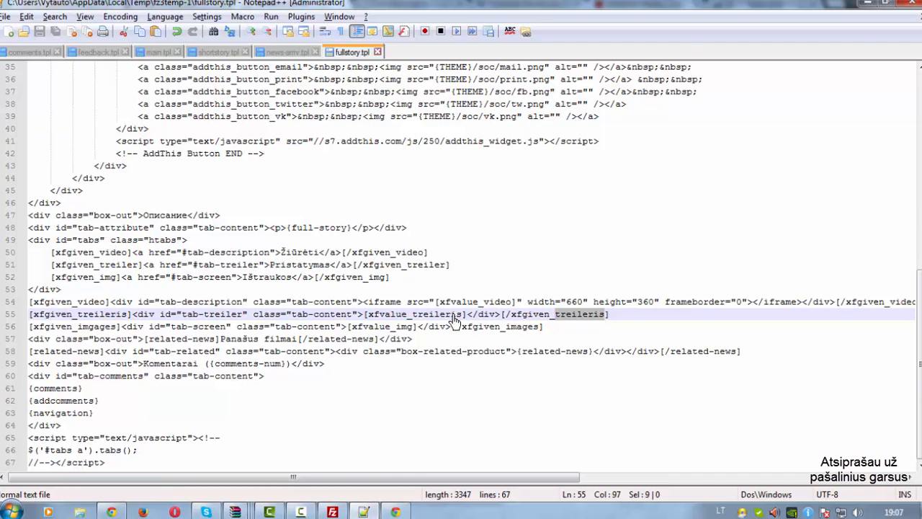
pyautogui.click(121, 513)
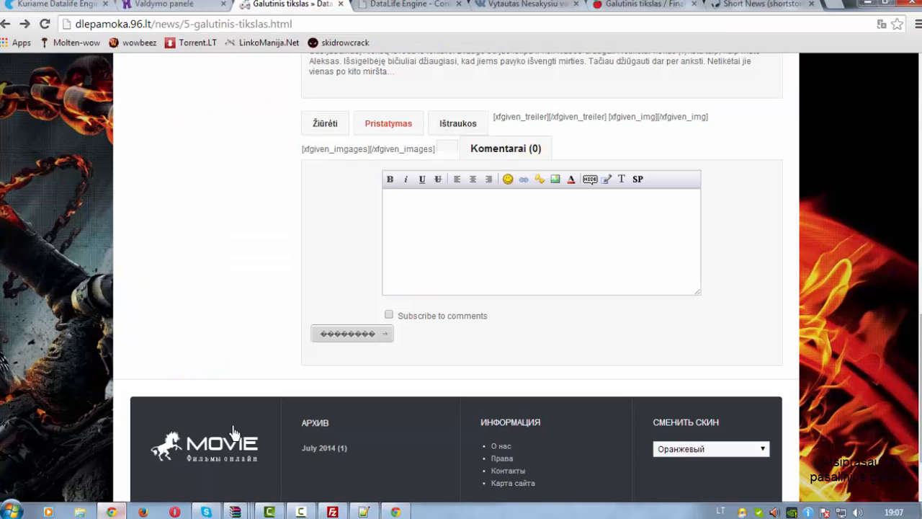
pyautogui.click(396, 4)
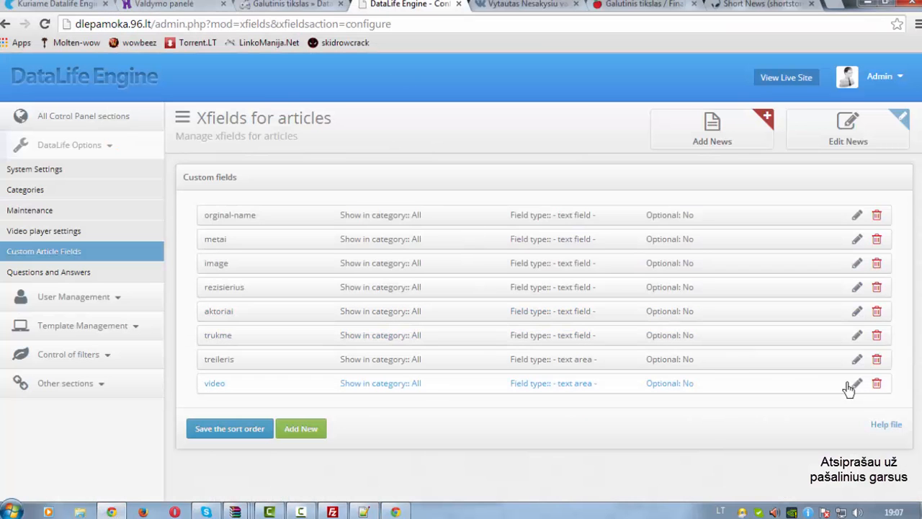
pyautogui.click(856, 358)
pyautogui.scroll(-2, 497, 338)
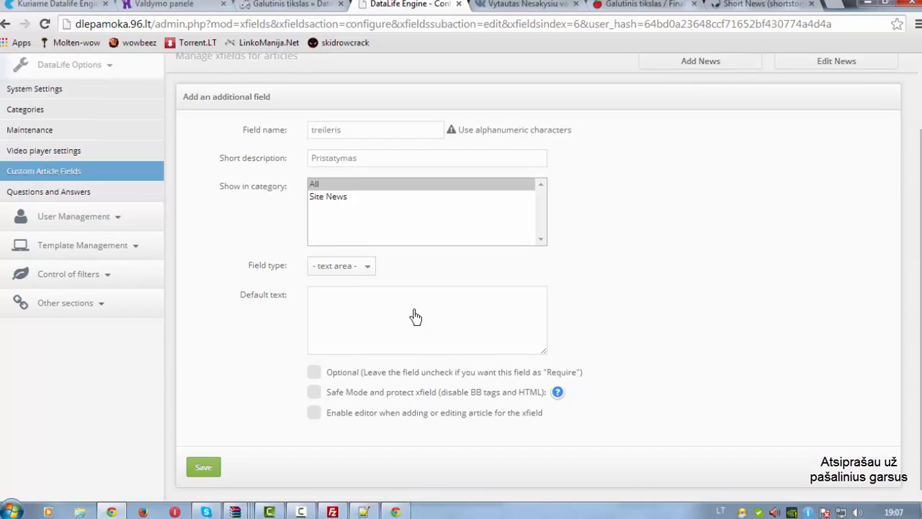
pyautogui.click(344, 271)
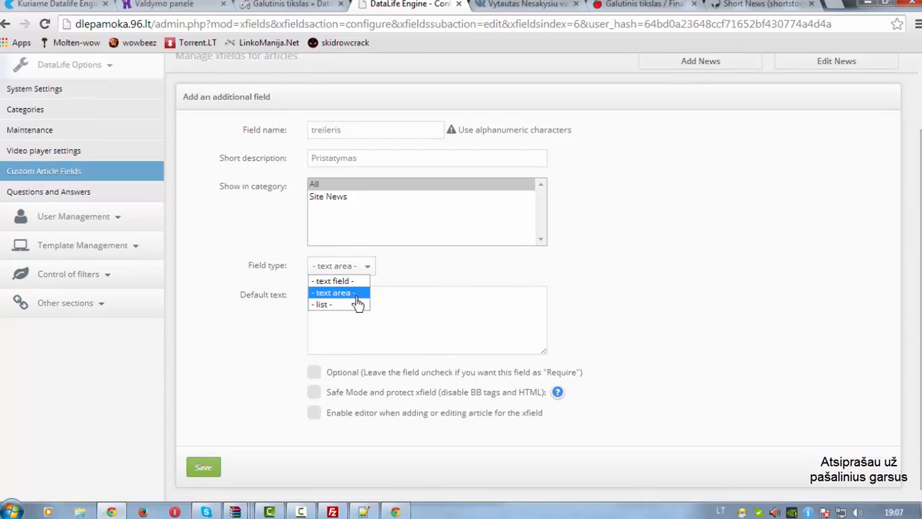
pyautogui.click(425, 422)
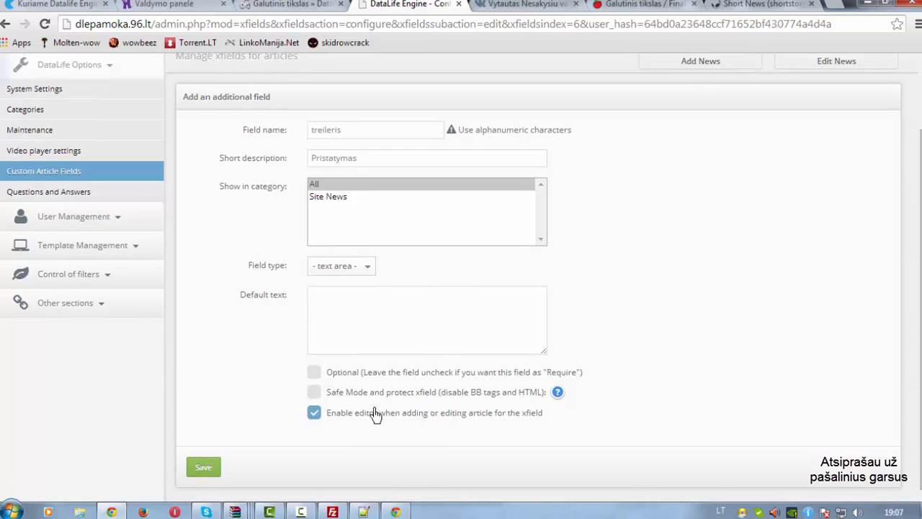
pyautogui.click(196, 469)
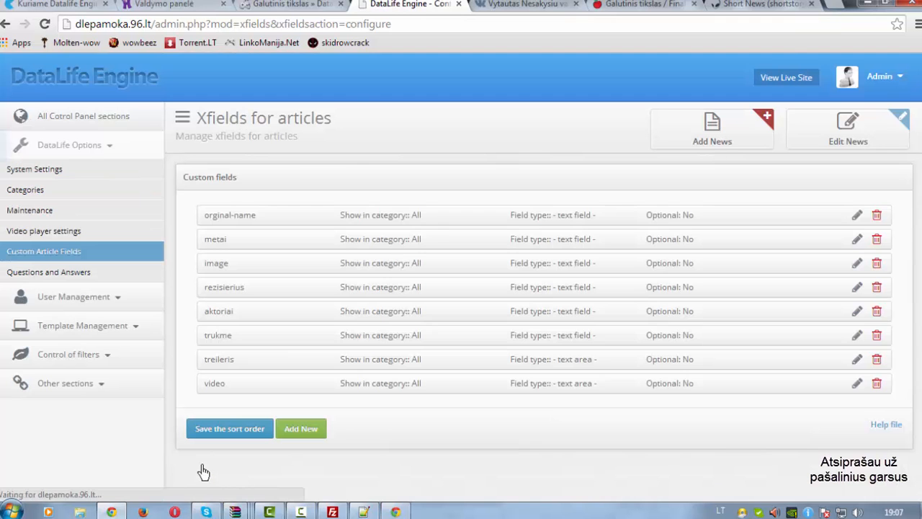
pyautogui.click(279, 5)
pyautogui.scroll(4, 460, 175)
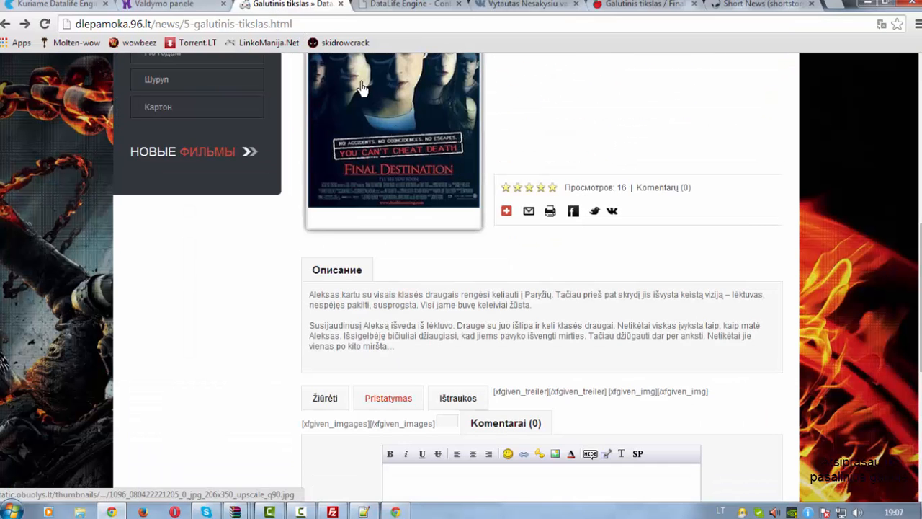
pyautogui.click(396, 5)
# Step: Open the Galutinis tikslas article for editing from the published articles list
pyautogui.click(843, 131)
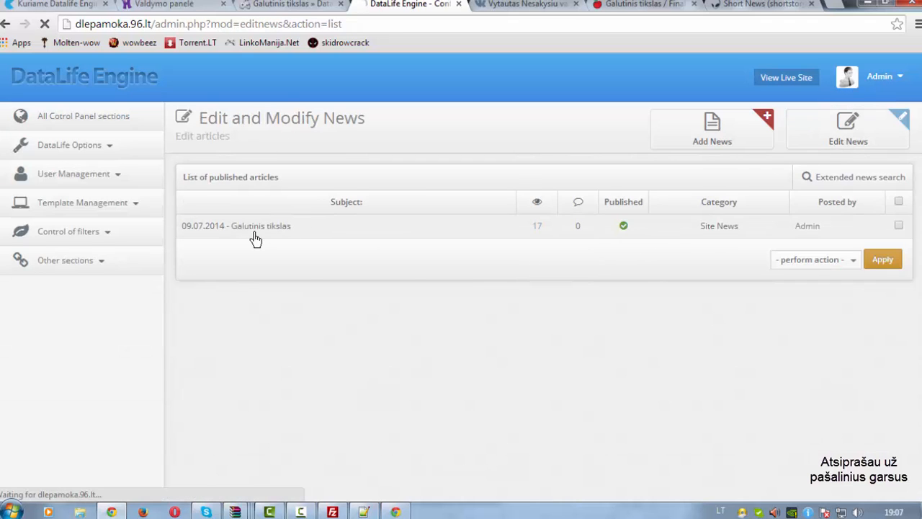
pyautogui.click(255, 229)
pyautogui.scroll(-5, 301, 266)
pyautogui.scroll(-5, 301, 267)
pyautogui.scroll(4, 298, 265)
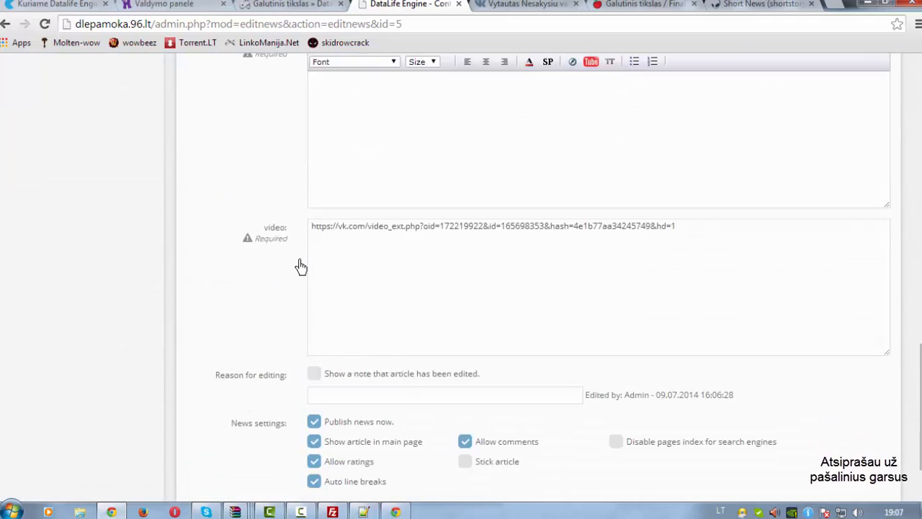
# Step: Get the Final Destination trailer's YouTube address from the source movie page
pyautogui.click(654, 5)
pyautogui.scroll(-9, 350, 312)
pyautogui.click(274, 141)
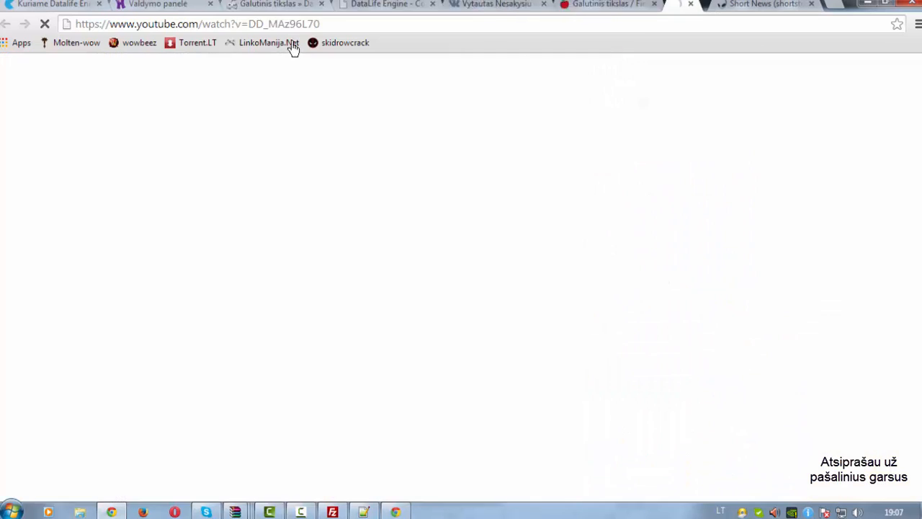
pyautogui.click(293, 29)
pyautogui.hotkey('ctrl', 'c')
pyautogui.hotkey('ctrl', 'w')
# Step: Embed the trailer URL in Pristatymas as a single [media] tag with the YouTube button
pyautogui.click(499, 5)
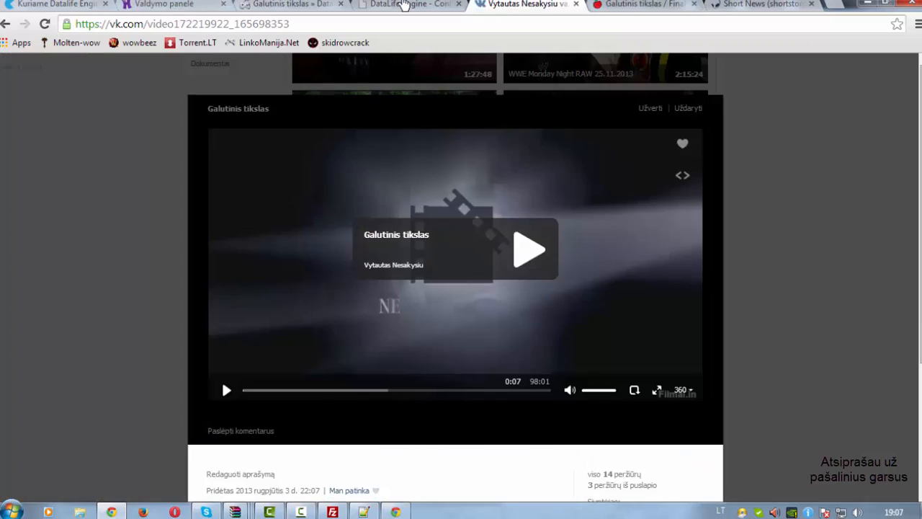
pyautogui.click(404, 4)
pyautogui.hotkey('ctrl', 'v')
pyautogui.click(592, 269)
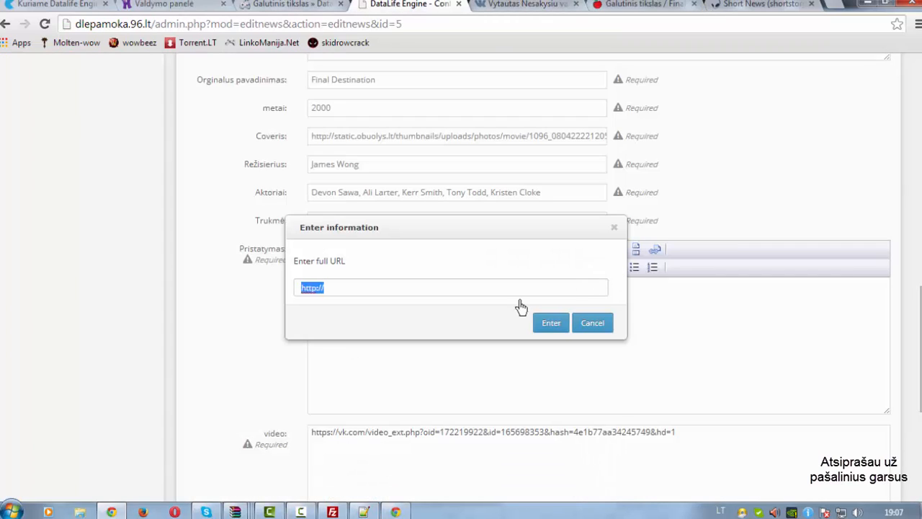
pyautogui.hotkey('ctrl', 'v')
pyautogui.click(556, 325)
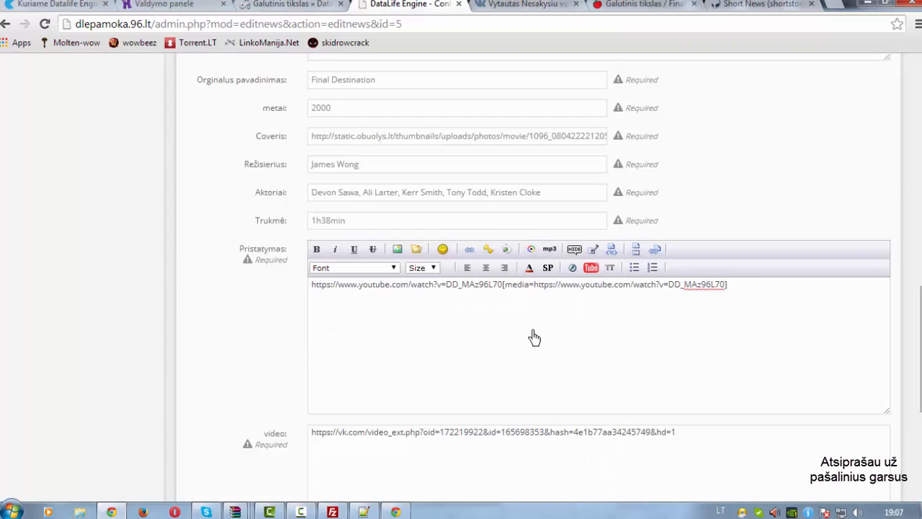
pyautogui.hotkey('ctrl', 'a')
pyautogui.press('BackSpace')
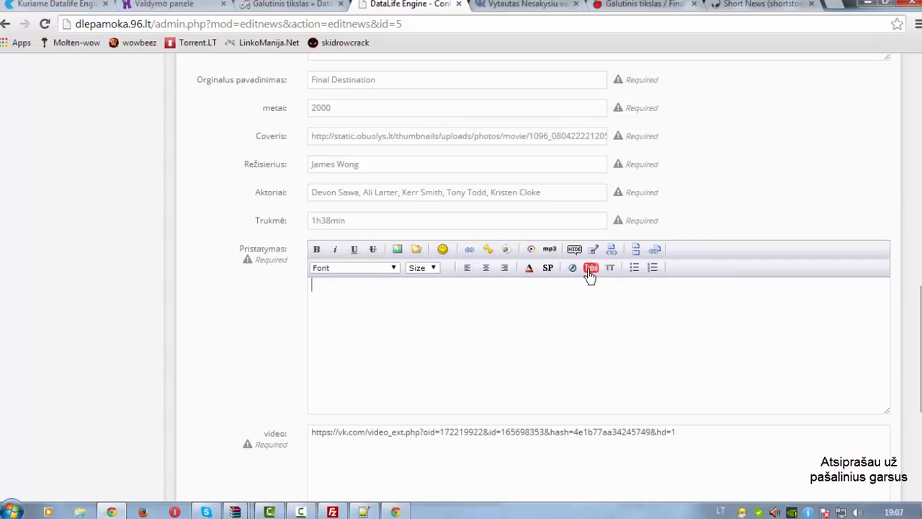
pyautogui.click(591, 268)
pyautogui.hotkey('ctrl', 'v')
pyautogui.click(553, 325)
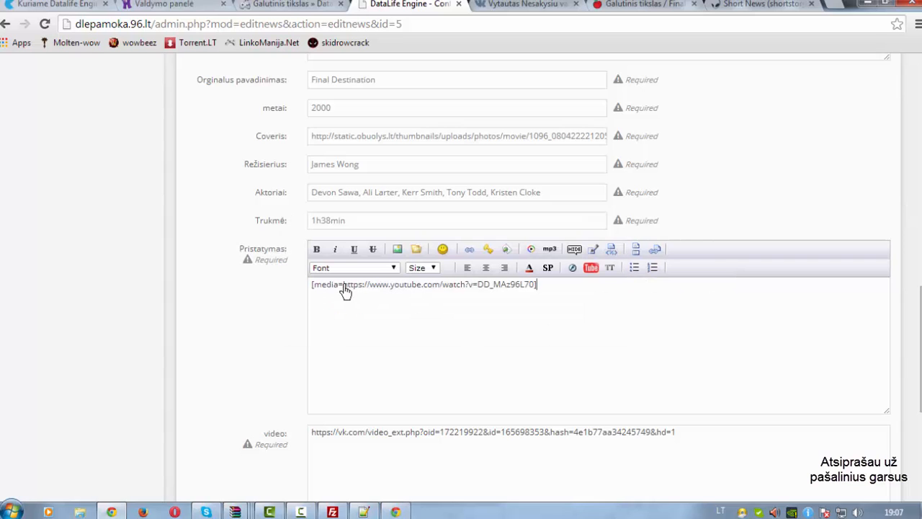
pyautogui.moveTo(344, 286); pyautogui.dragTo(298, 288)
# Step: Compare the live article page, then open the admin article list in a new tab
pyautogui.click(596, 5)
pyautogui.click(550, 5)
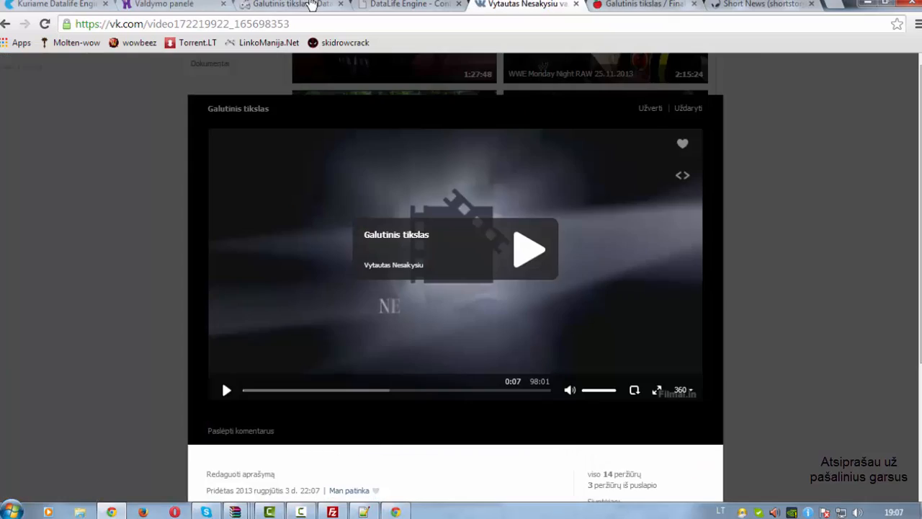
pyautogui.click(312, 5)
pyautogui.scroll(6, 762, 128)
pyautogui.click(446, 5)
pyautogui.scroll(10, 638, 103)
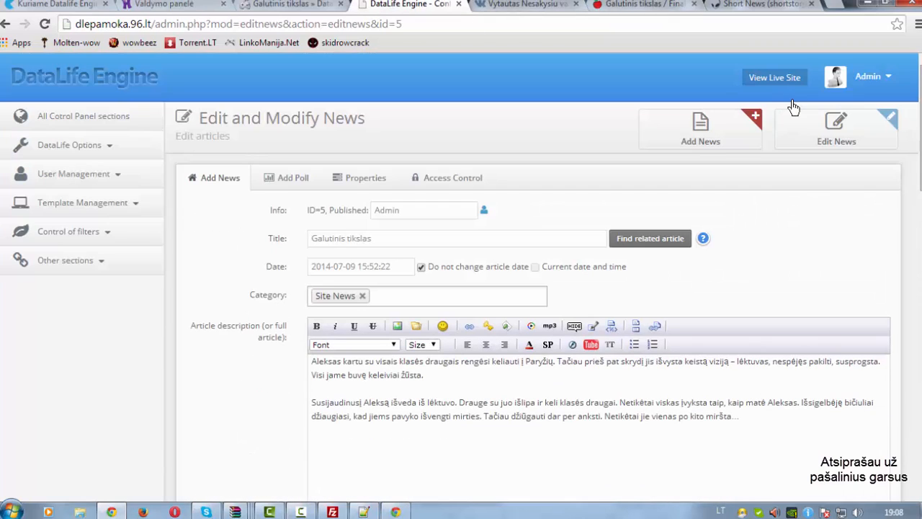
pyautogui.middleClick(838, 130)
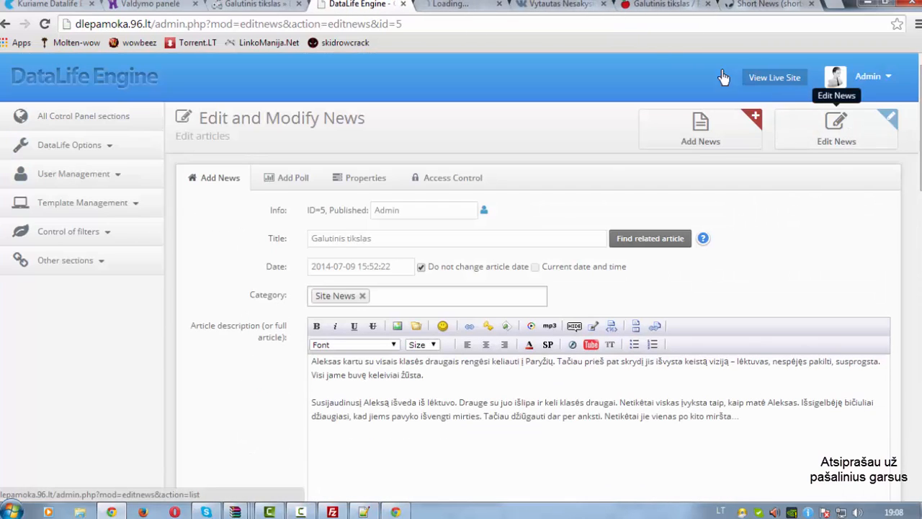
pyautogui.click(449, 5)
pyautogui.click(372, 5)
# Step: Set the treileris custom field's default text to [media= and save the field
pyautogui.click(68, 146)
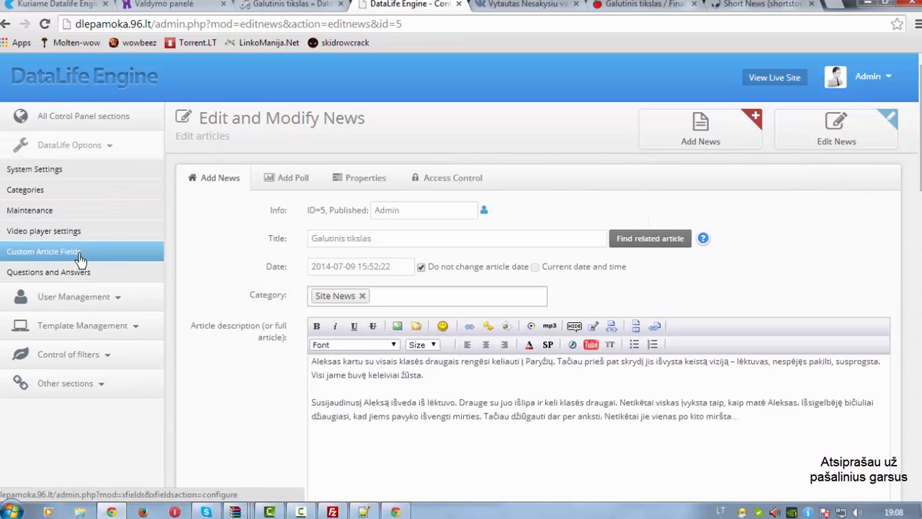
pyautogui.click(451, 5)
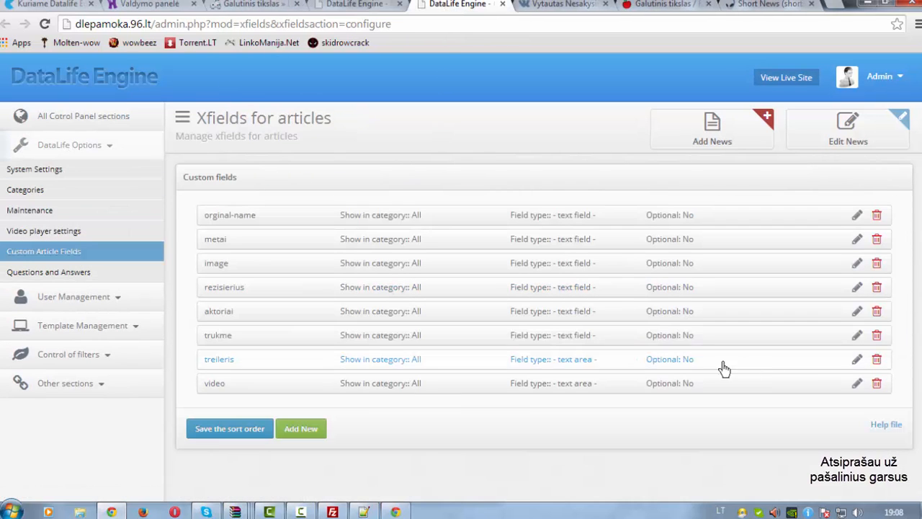
pyautogui.click(856, 358)
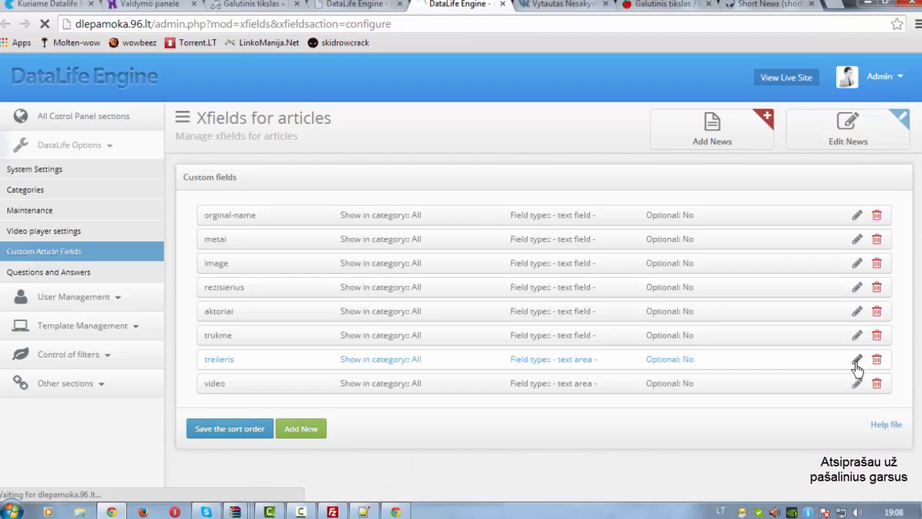
pyautogui.scroll(-1, 435, 323)
pyautogui.click(370, 297)
pyautogui.write('[media=nuoroda')
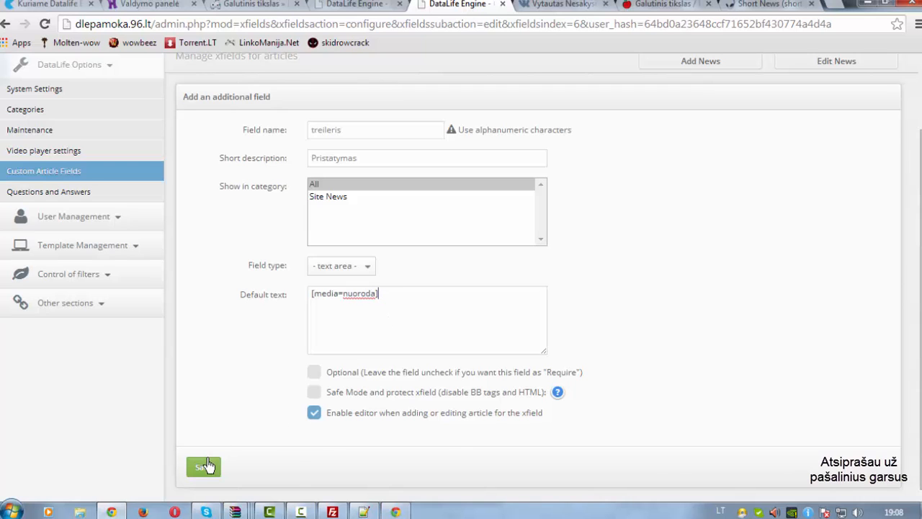
pyautogui.click(205, 465)
# Step: Save the edited Galutinis tikslas article with the embedded trailer
pyautogui.click(341, 8)
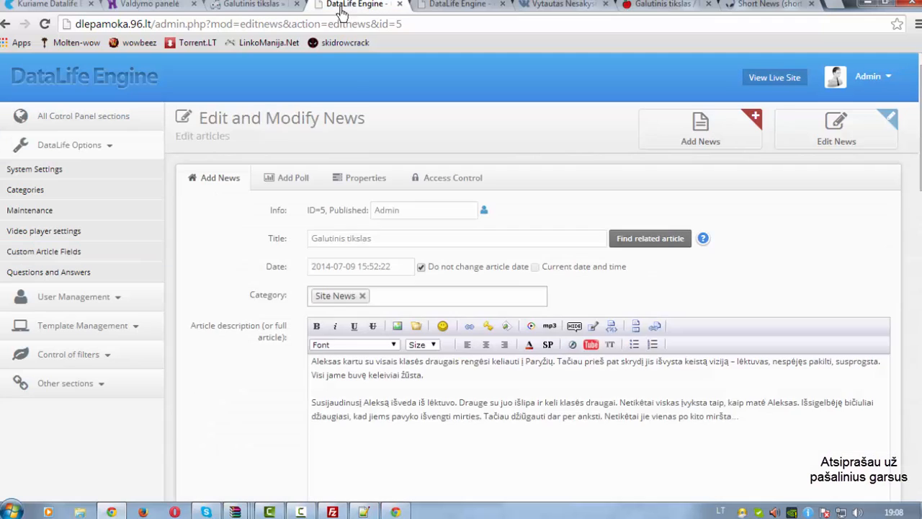
pyautogui.scroll(-15, 362, 317)
pyautogui.scroll(4, 354, 384)
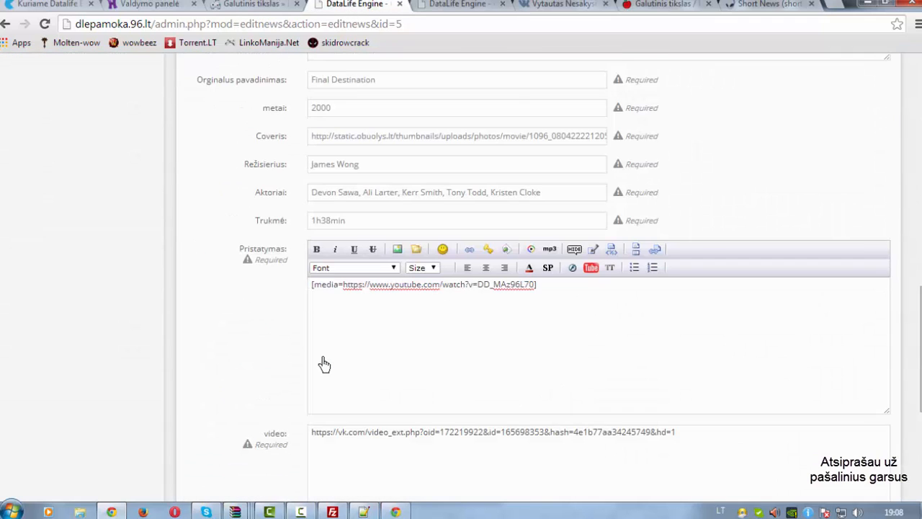
pyautogui.scroll(-5, 324, 363)
pyautogui.click(209, 469)
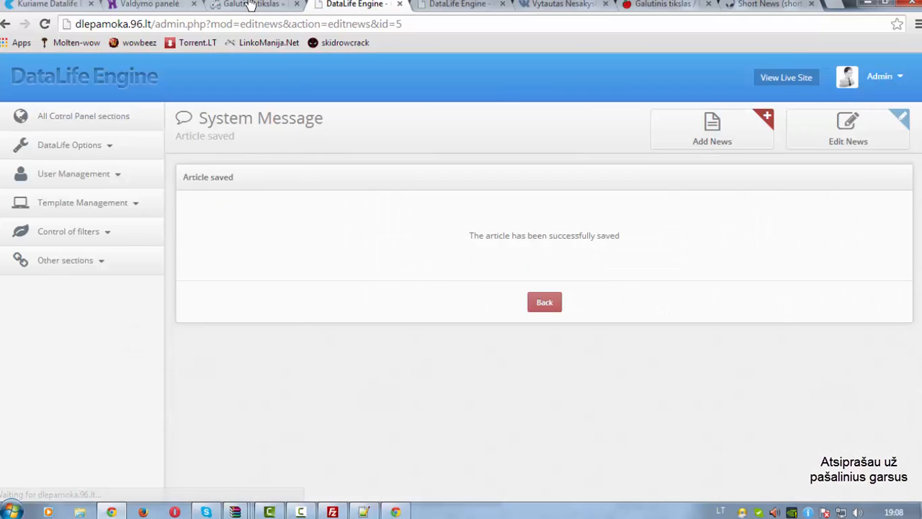
# Step: Reload the live movie page and check the Pristatymas tab plays the YouTube trailer
pyautogui.click(245, 5)
pyautogui.press('F5')
pyautogui.scroll(-10, 358, 256)
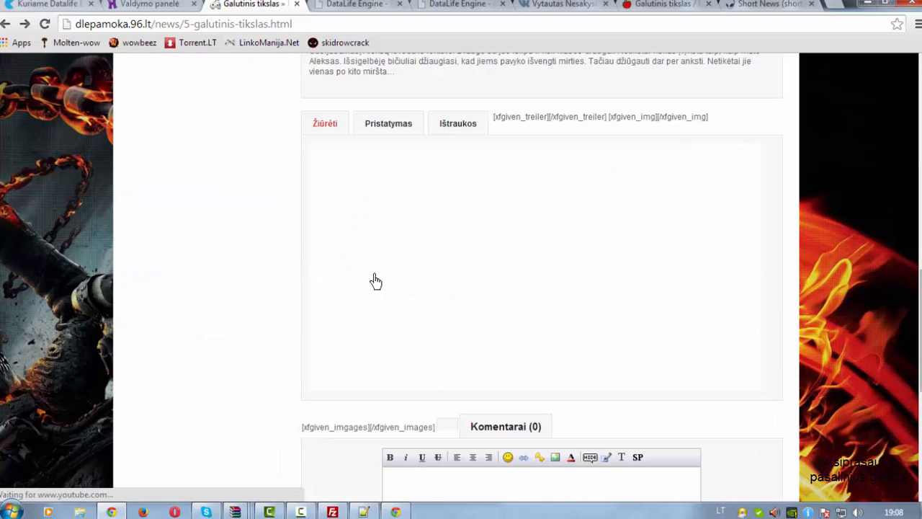
pyautogui.scroll(2, 389, 294)
pyautogui.scroll(-1, 389, 288)
pyautogui.click(385, 196)
pyautogui.scroll(-1, 440, 256)
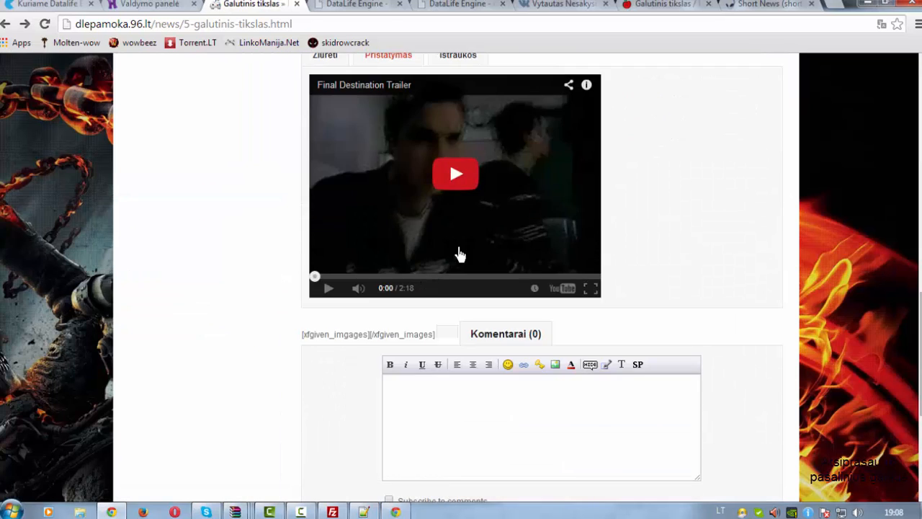
pyautogui.scroll(1, 403, 188)
# Step: Check the live page's Ištraukos section, then go to the admin's Custom Article Fields list
pyautogui.click(458, 124)
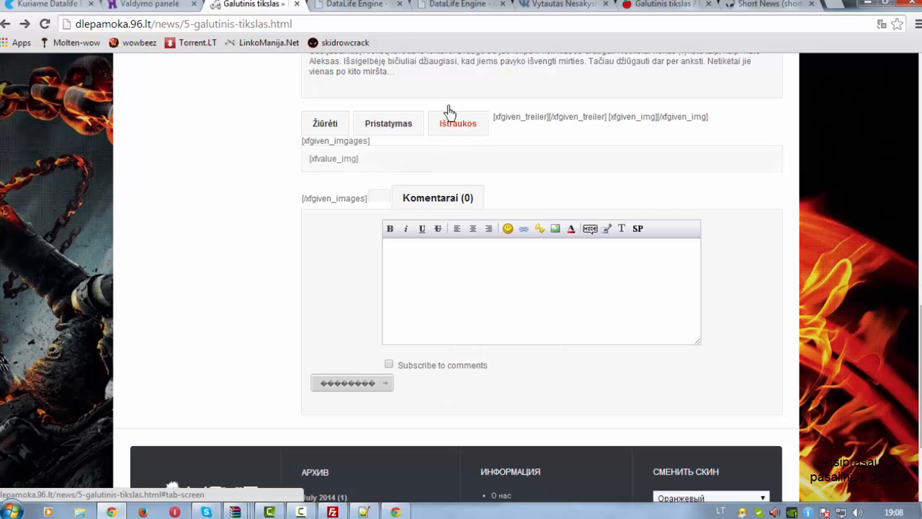
pyautogui.click(370, 6)
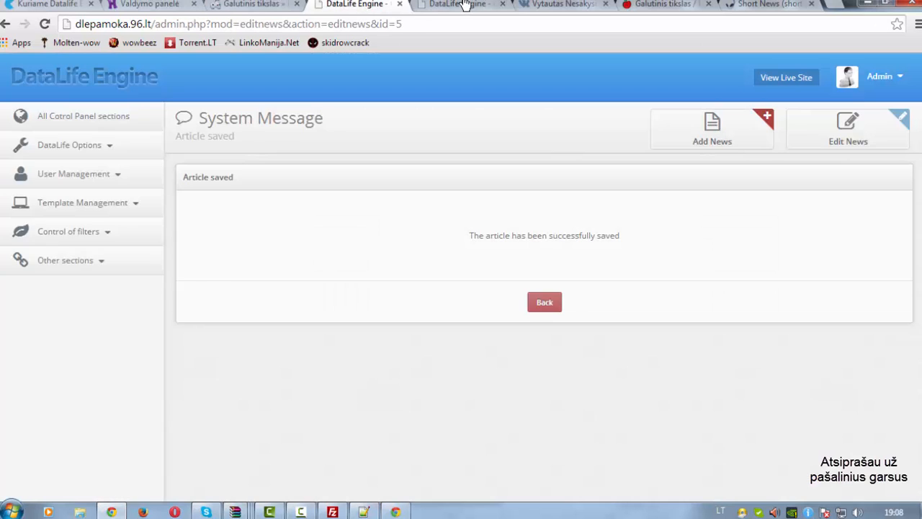
pyautogui.click(272, 5)
pyautogui.click(382, 6)
pyautogui.click(21, 145)
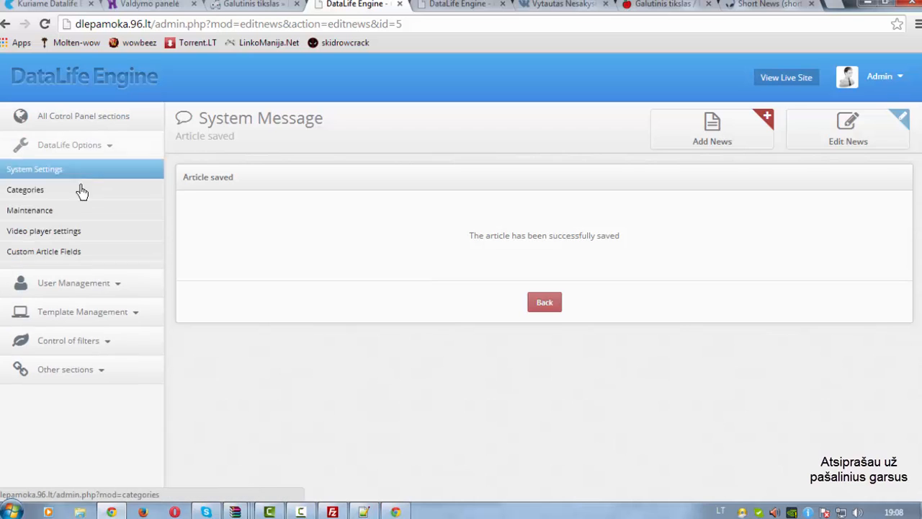
pyautogui.click(45, 252)
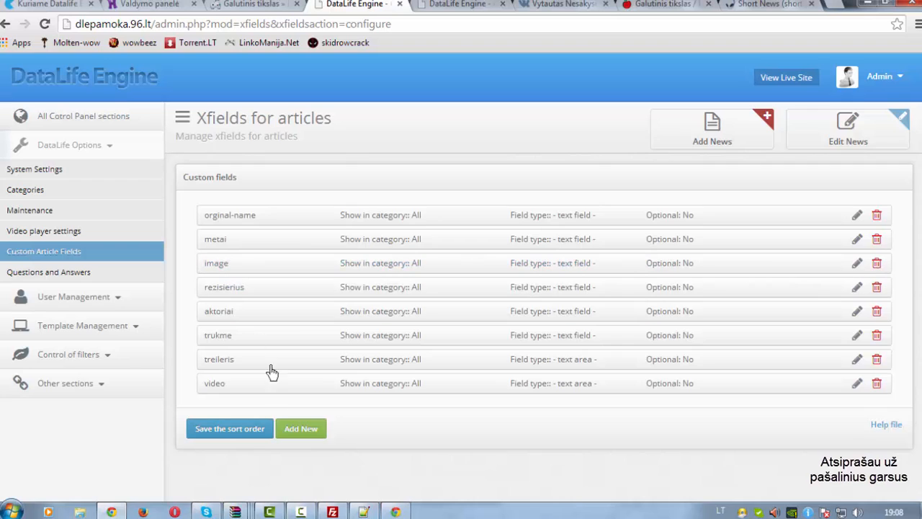
# Step: Add field 'images' described as Ištraukos, type text area, with editor enabled, and save
pyautogui.click(298, 427)
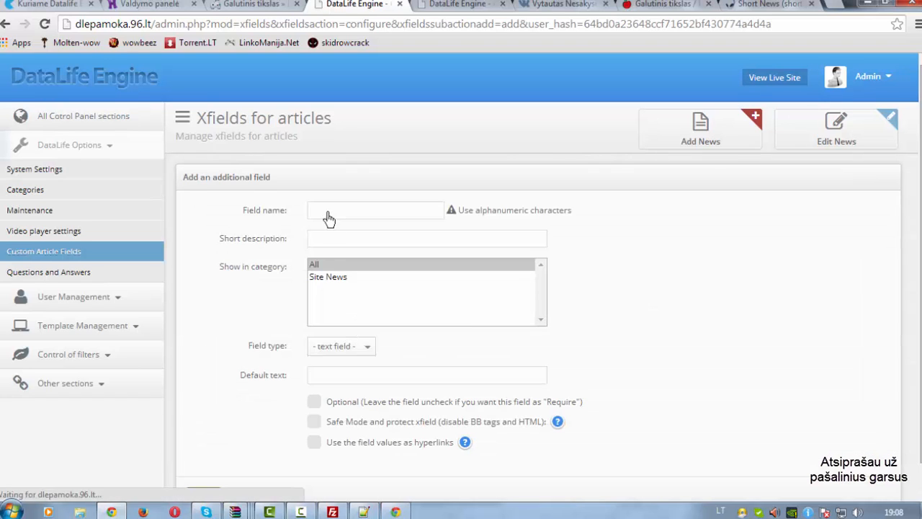
pyautogui.write('ima')
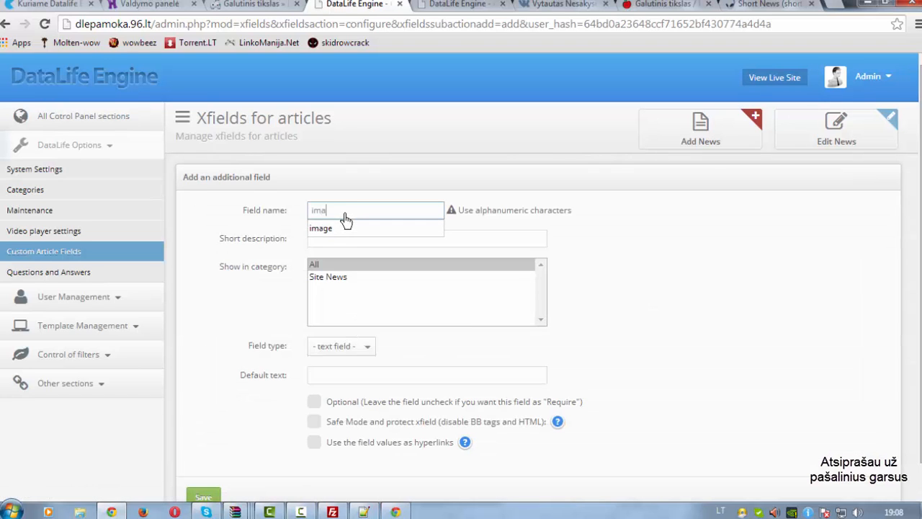
pyautogui.write('ges')
pyautogui.press('Tab')
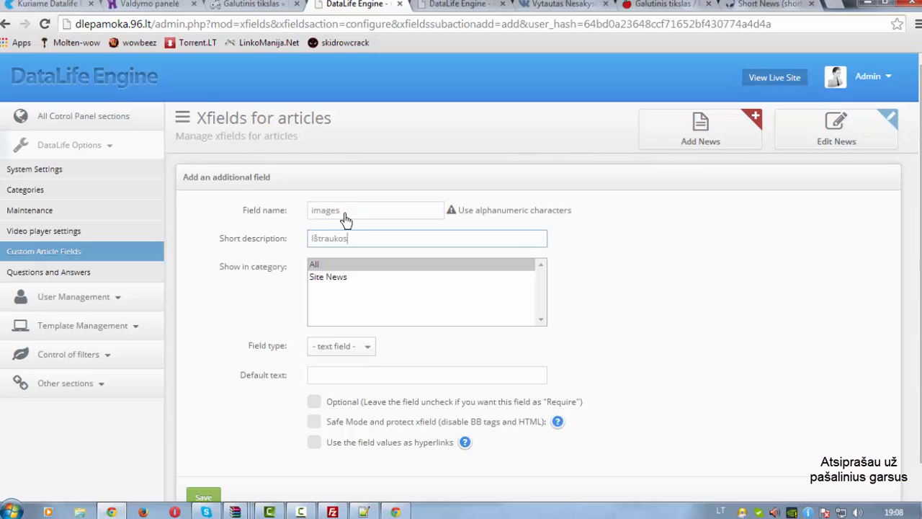
pyautogui.scroll(-1, 351, 219)
pyautogui.click(338, 315)
pyautogui.click(323, 344)
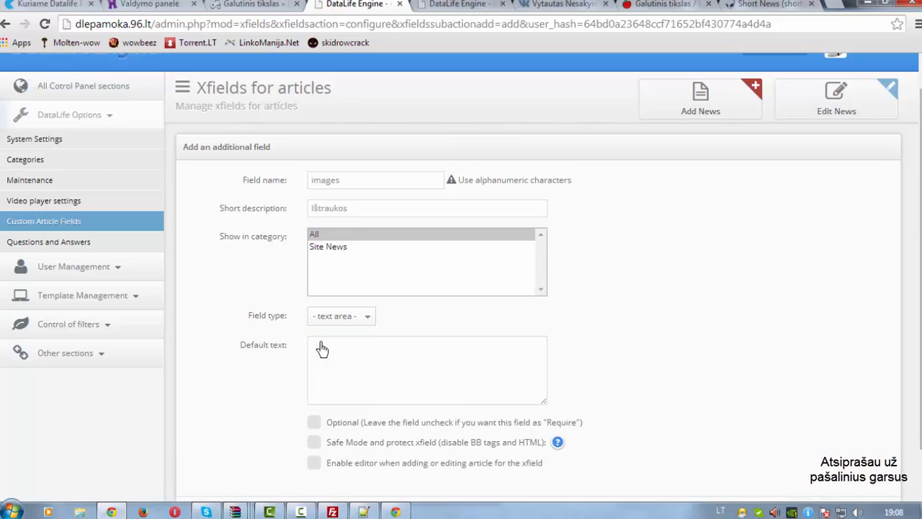
pyautogui.scroll(-1, 326, 360)
pyautogui.click(314, 413)
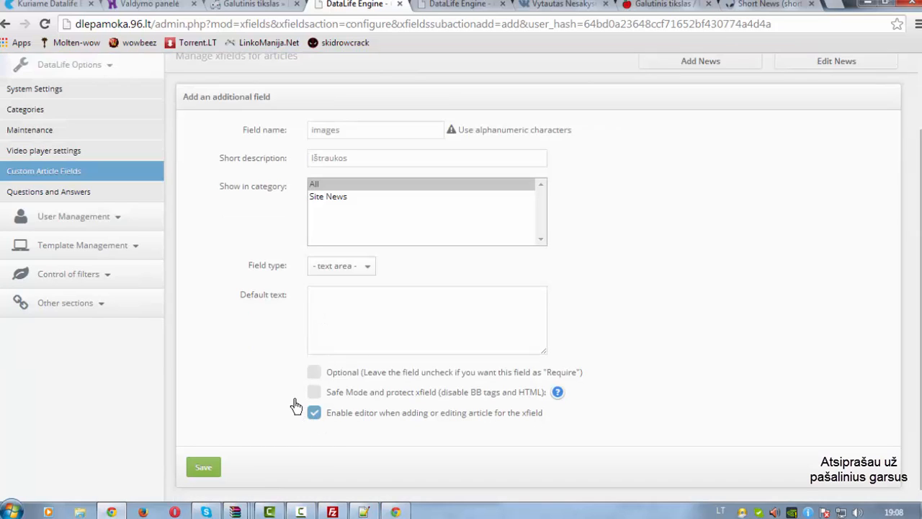
pyautogui.click(202, 470)
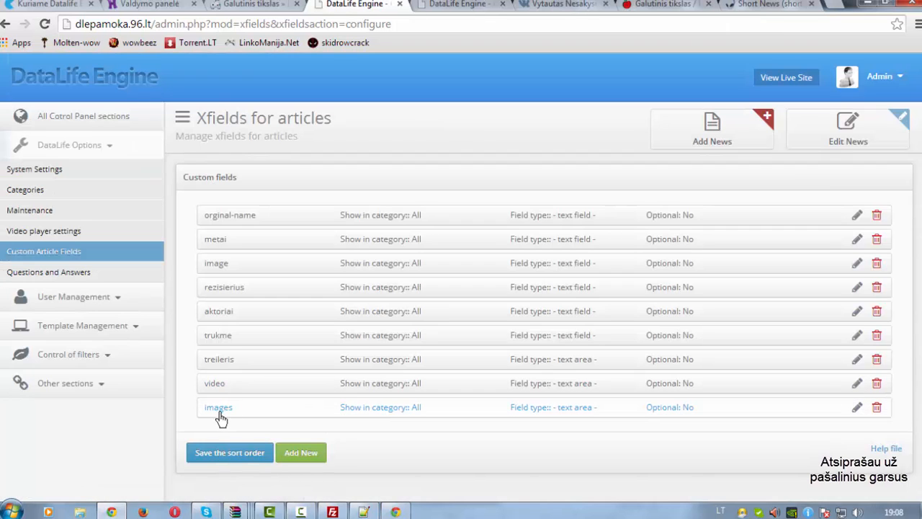
# Step: Copy the movie poster's image address from the obuolys.lt movie page
pyautogui.click(252, 5)
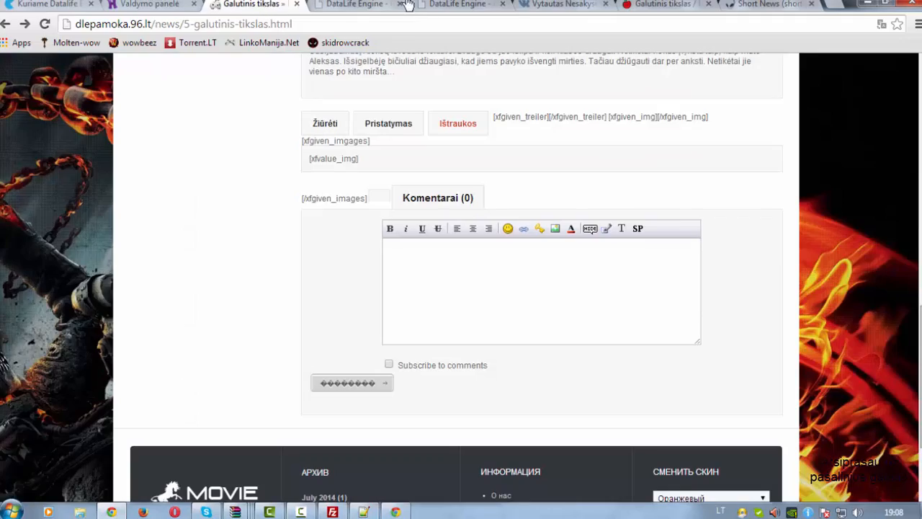
pyautogui.click(457, 5)
pyautogui.click(768, 5)
pyautogui.scroll(4, 696, 6)
pyautogui.click(691, 6)
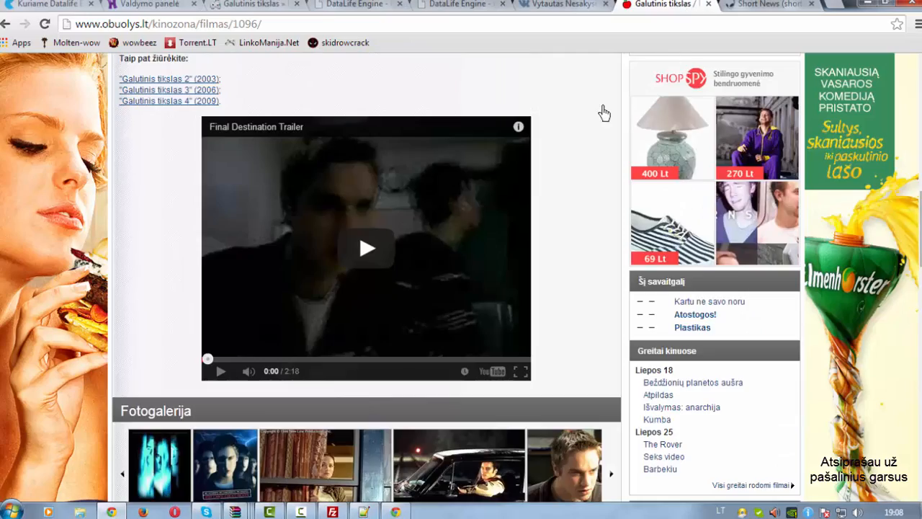
pyautogui.scroll(10, 604, 114)
pyautogui.scroll(-1, 187, 290)
pyautogui.rightClick(186, 291)
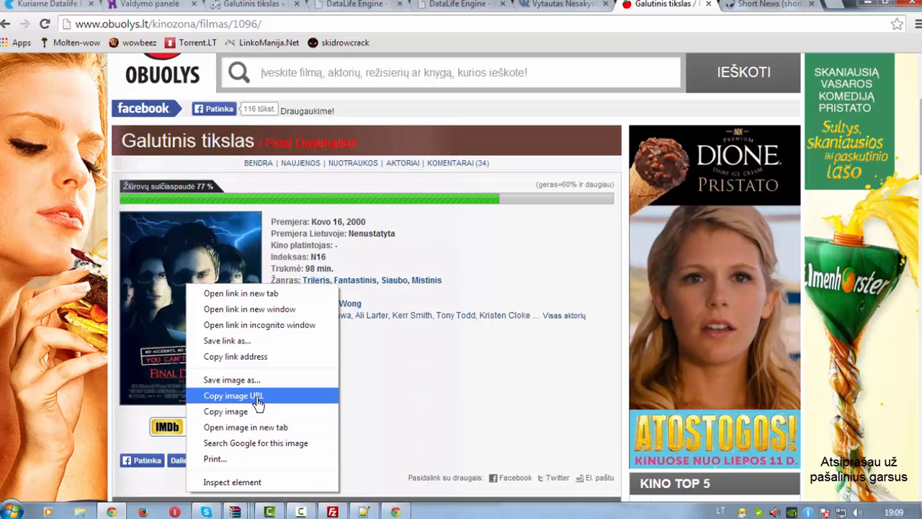
pyautogui.click(237, 393)
# Step: Close the duplicate admin tab and open the Galutinis tikslas article for editing
pyautogui.click(457, 4)
pyautogui.click(322, 4)
pyautogui.click(445, 4)
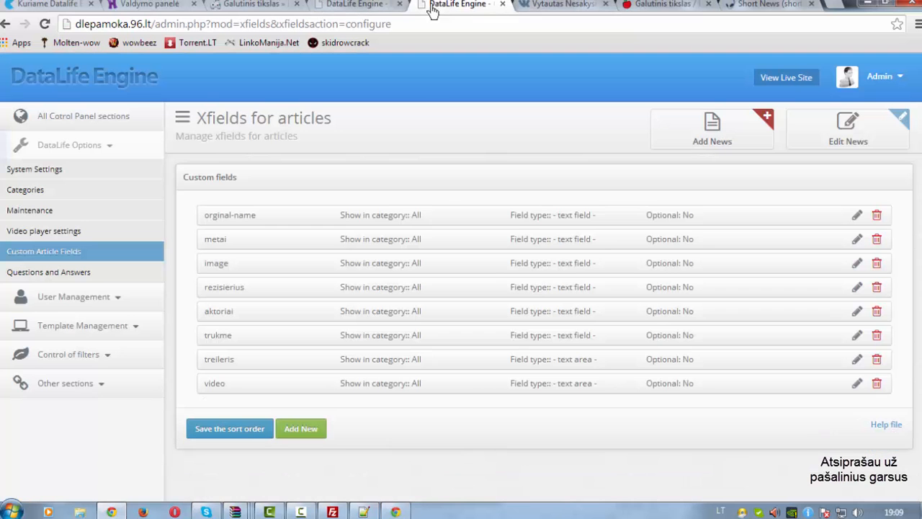
pyautogui.click(332, 5)
pyautogui.hotkey('ctrl', 'w')
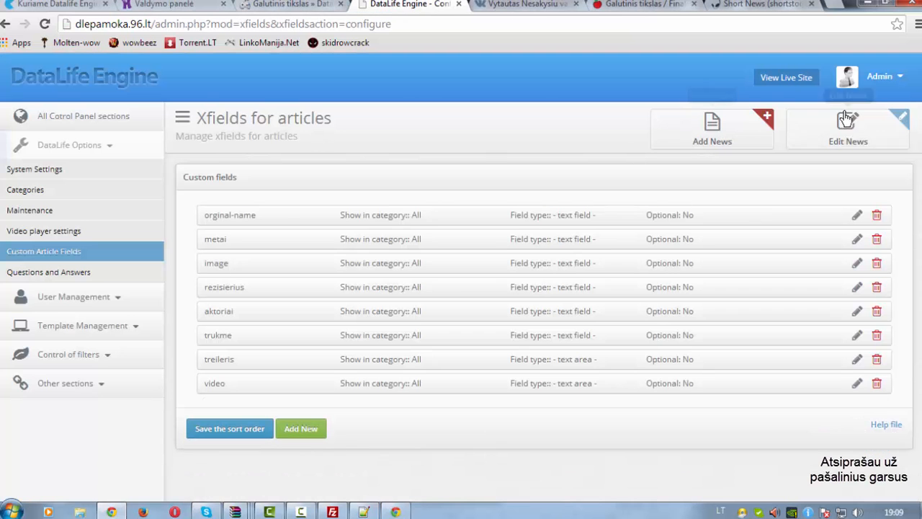
pyautogui.click(844, 134)
pyautogui.click(252, 226)
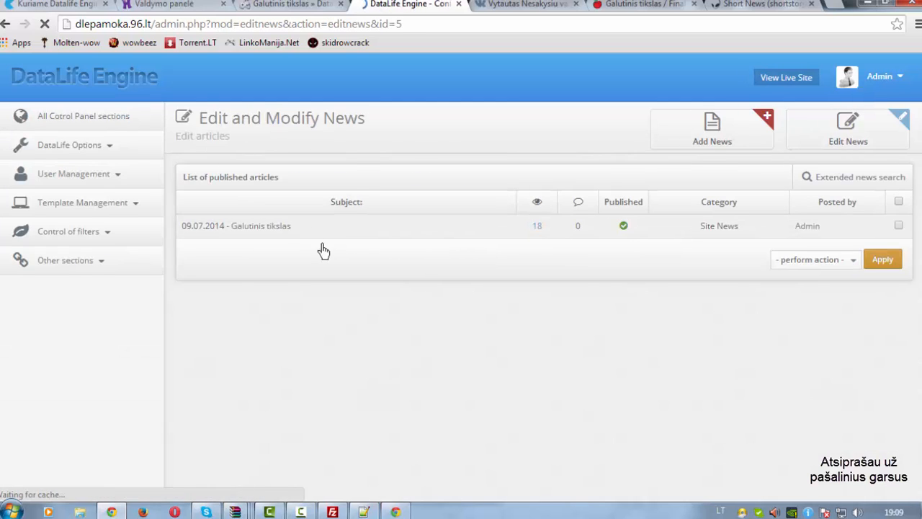
# Step: Insert the poster URL into Ištraukos as a left-aligned image
pyautogui.scroll(-10, 350, 258)
pyautogui.scroll(-4, 384, 342)
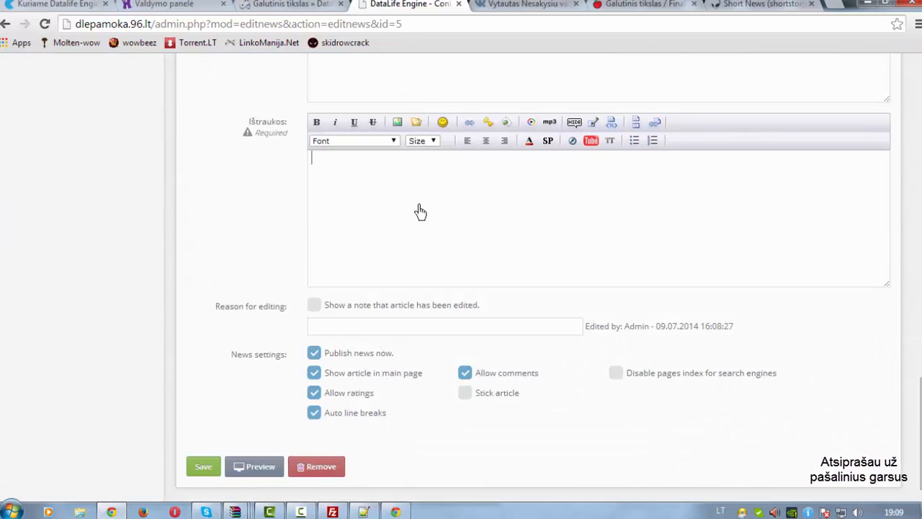
pyautogui.hotkey('ctrl', 'v')
pyautogui.hotkey('ctrl', 'z')
pyautogui.click(395, 124)
pyautogui.hotkey('ctrl', 'v')
pyautogui.click(352, 317)
pyautogui.click(346, 340)
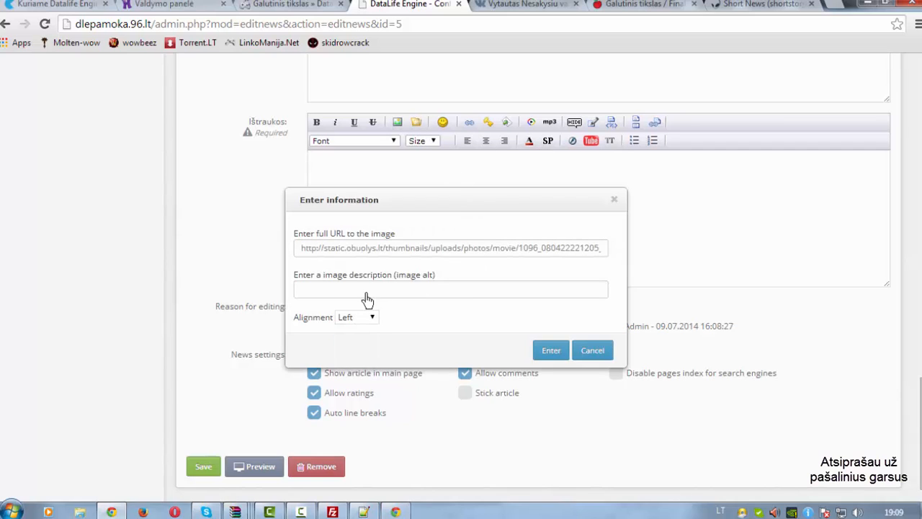
pyautogui.click(349, 317)
pyautogui.click(348, 322)
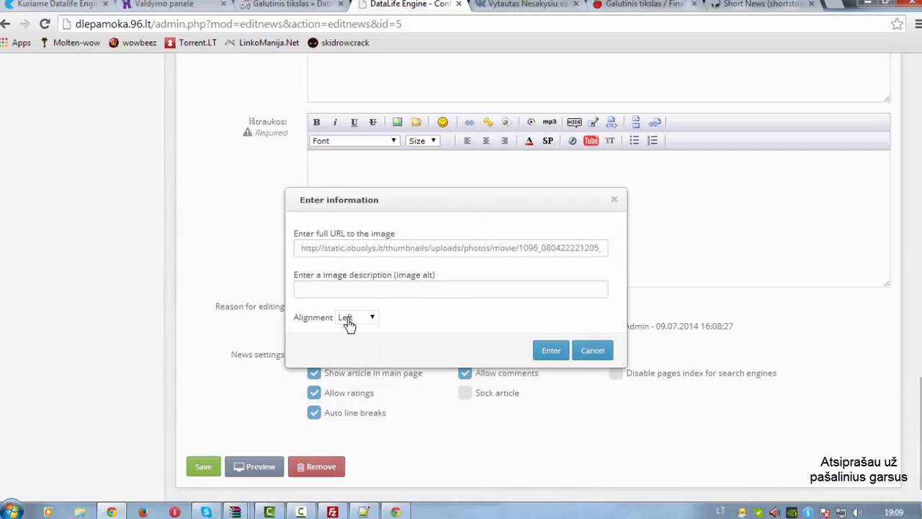
pyautogui.click(550, 353)
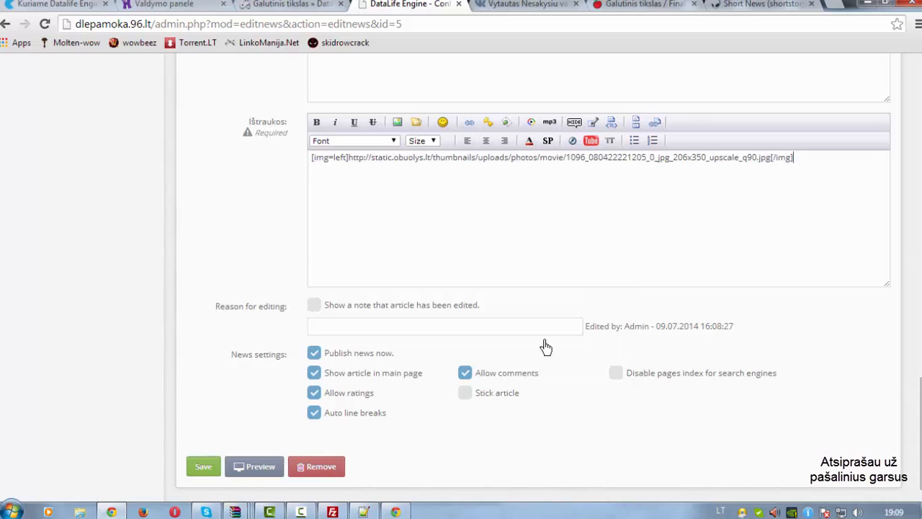
# Step: Add more copies of the [img=left] poster tag, save the article, and reload the live site
pyautogui.hotkey('ctrl', 'a')
pyautogui.click(842, 170)
pyautogui.press('Return')
pyautogui.hotkey('ctrl', 'v')
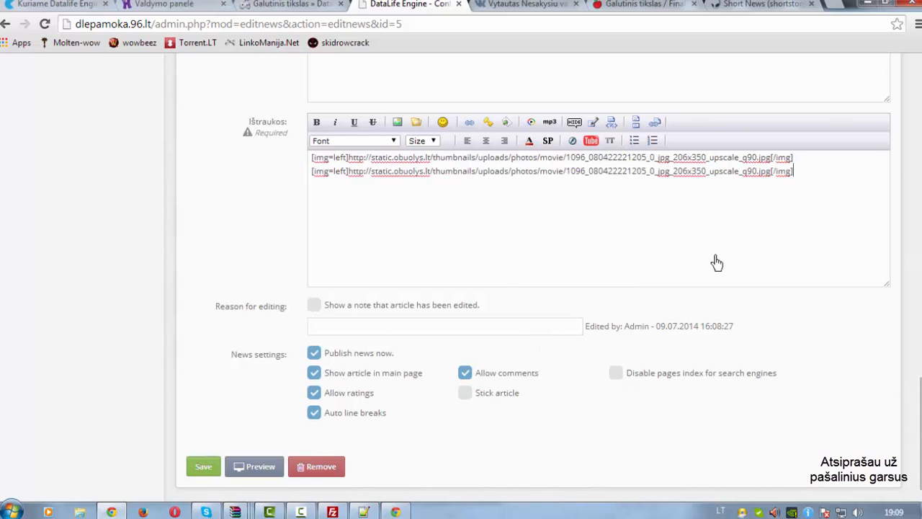
pyautogui.press('Return')
pyautogui.hotkey('ctrl', 'v')
pyautogui.click(205, 461)
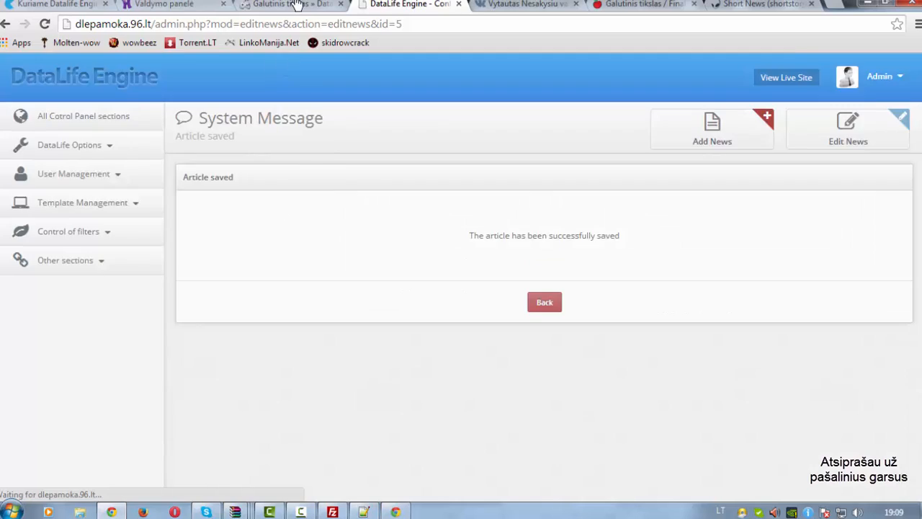
pyautogui.click(292, 4)
pyautogui.press('F5')
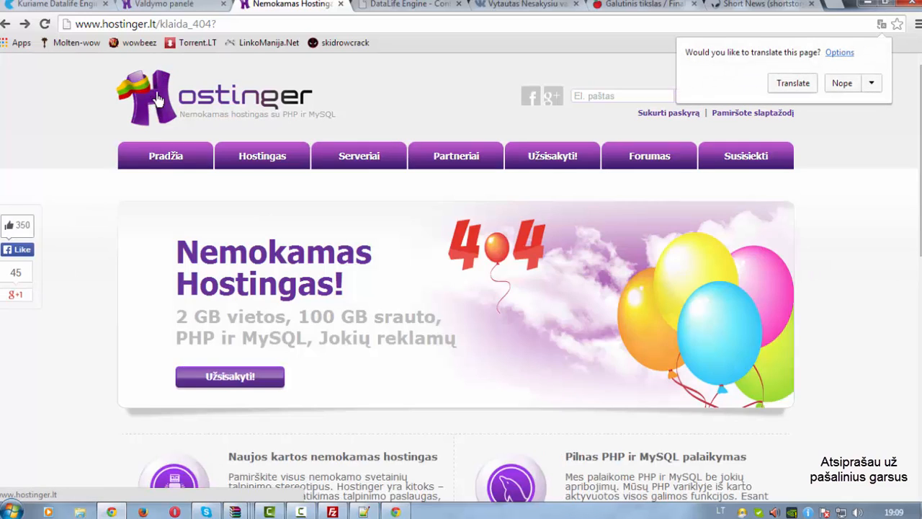
# Step: Leave the 404 page, go to dlepamoka.96.lt's Galutinis tikslas page, and view its Ištraukos tab
pyautogui.click(844, 84)
pyautogui.click(160, 26)
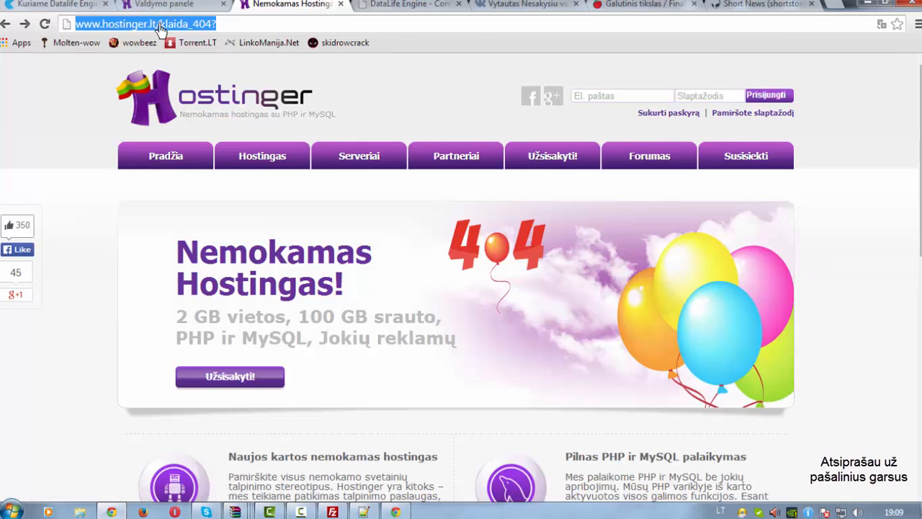
pyautogui.hotkey('ctrl', 'w')
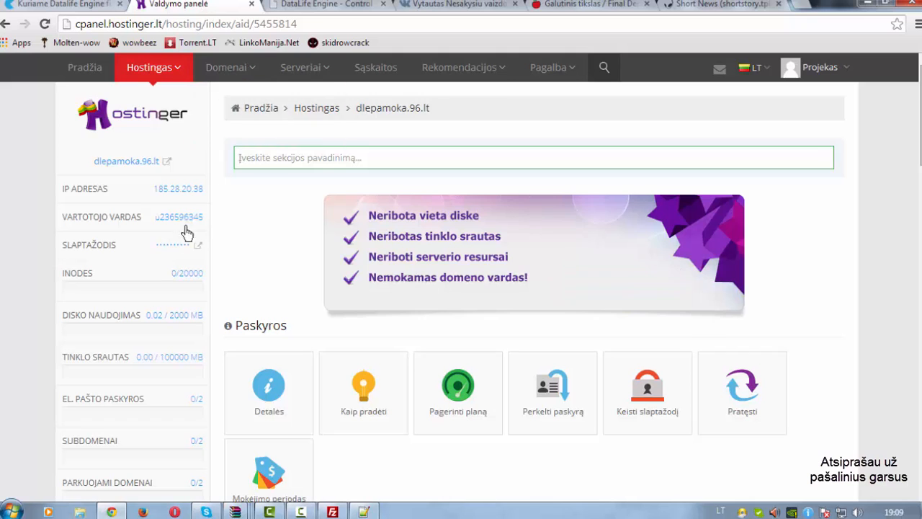
pyautogui.click(116, 161)
pyautogui.scroll(-10, 252, 235)
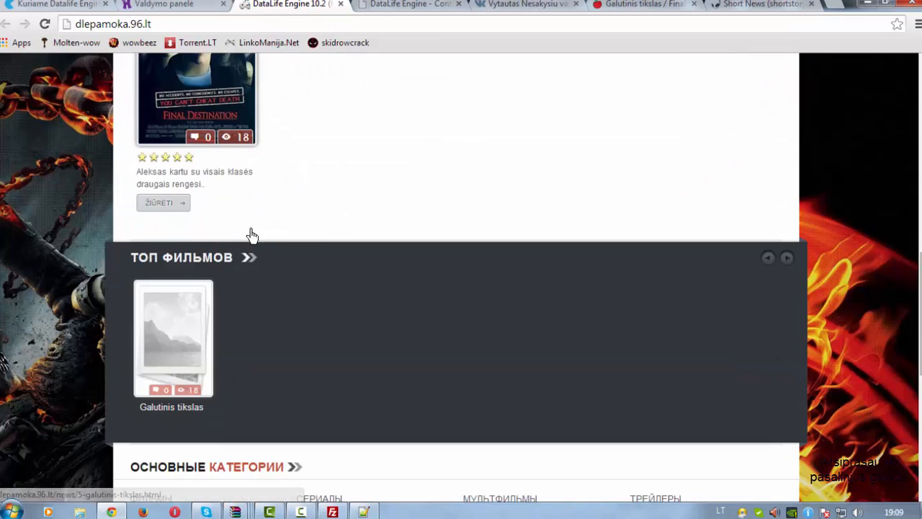
pyautogui.click(210, 127)
pyautogui.scroll(-5, 253, 190)
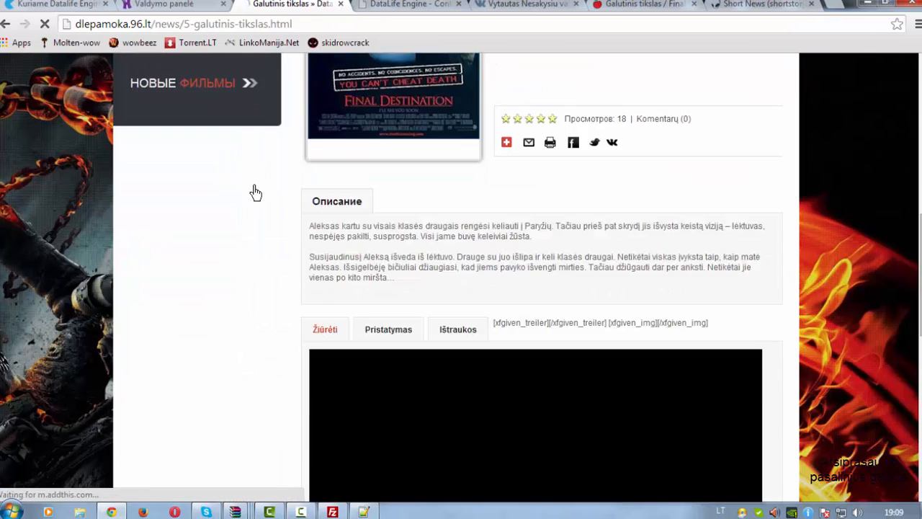
pyautogui.scroll(-5, 260, 200)
pyautogui.scroll(4, 432, 234)
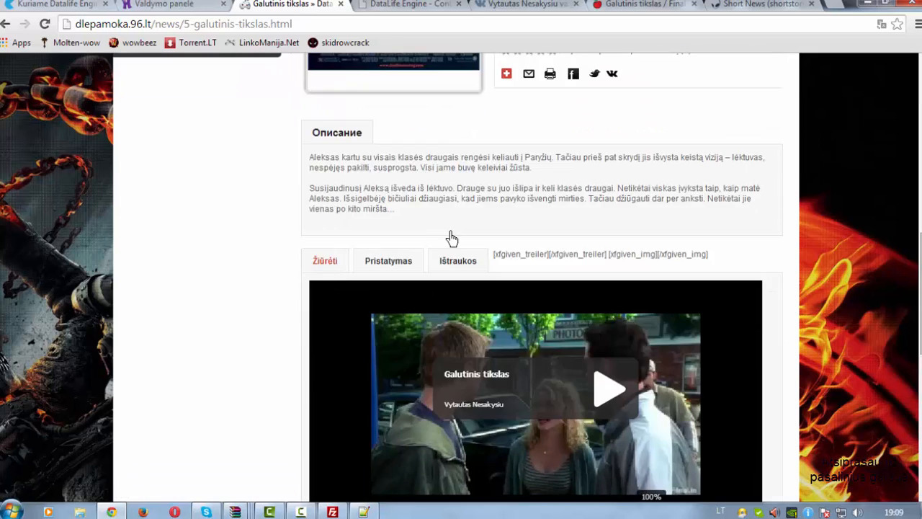
pyautogui.scroll(-4, 450, 237)
pyautogui.scroll(4, 454, 241)
pyautogui.click(451, 261)
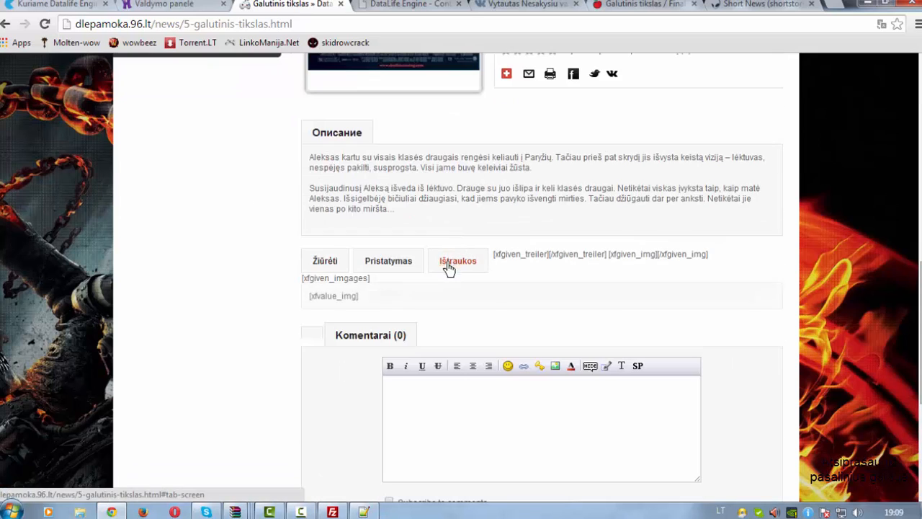
# Step: In fullstory.tpl, change the img tag on line 56 to images and save the template
pyautogui.click(363, 511)
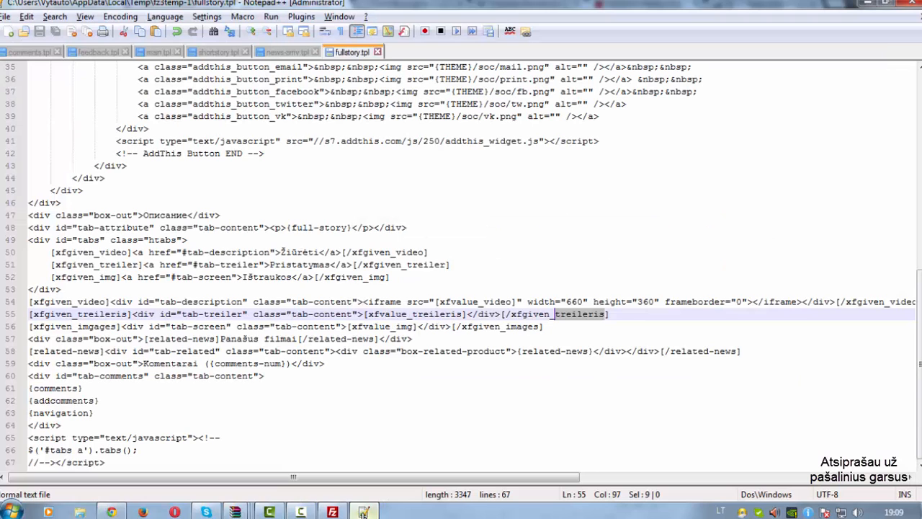
pyautogui.hotkey('ctrl', 'f')
pyautogui.write('ima')
pyautogui.press('Return')
pyautogui.press('Escape')
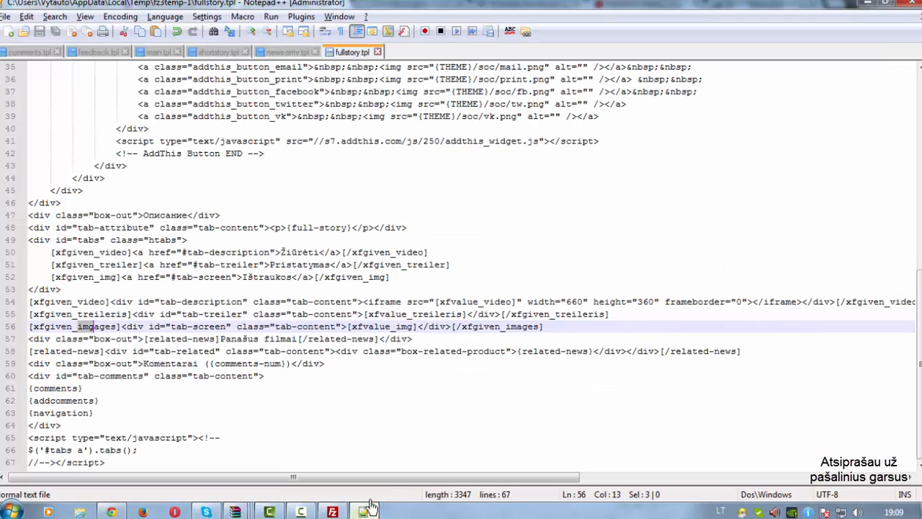
pyautogui.click(415, 327)
pyautogui.press('BackSpace')
pyautogui.write('ages')
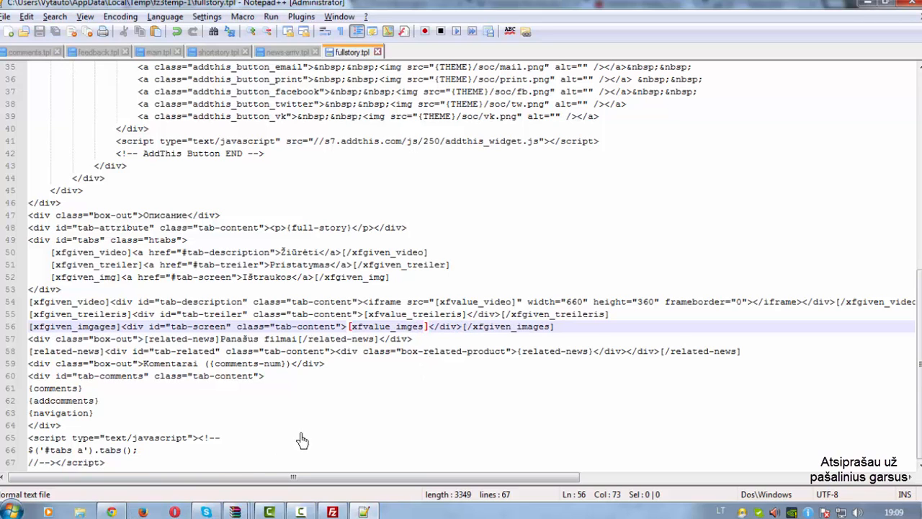
pyautogui.click(410, 331)
pyautogui.write('g')
pyautogui.hotkey('ctrl', 's')
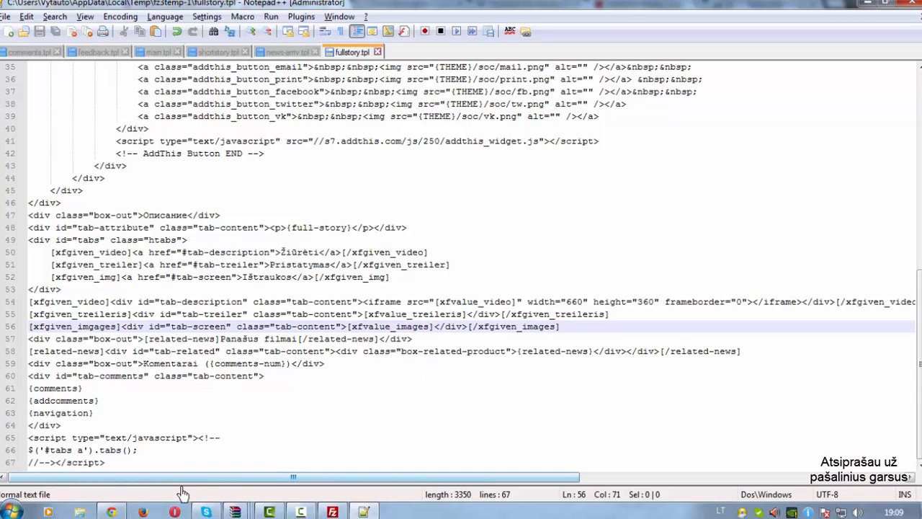
# Step: Upload the edited fullstory.tpl and reload the movie page
pyautogui.click(332, 511)
pyautogui.click(465, 298)
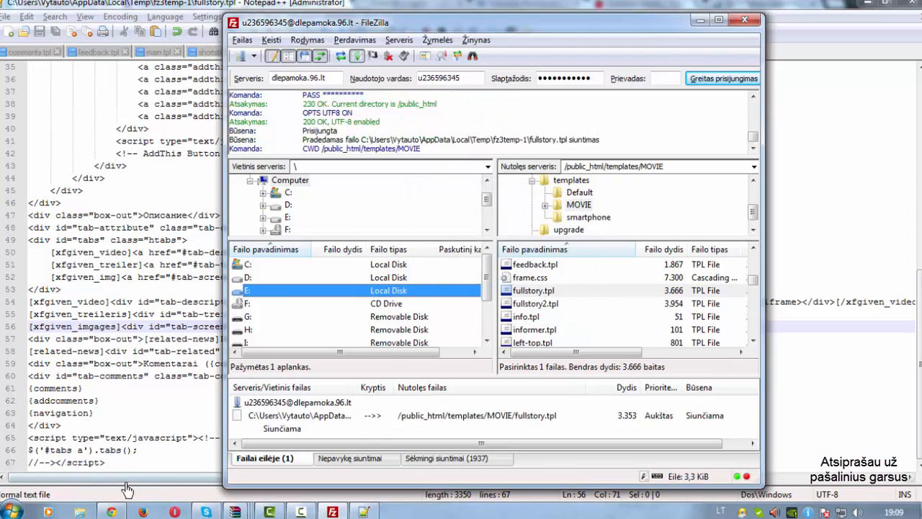
pyautogui.click(111, 512)
pyautogui.press('F5')
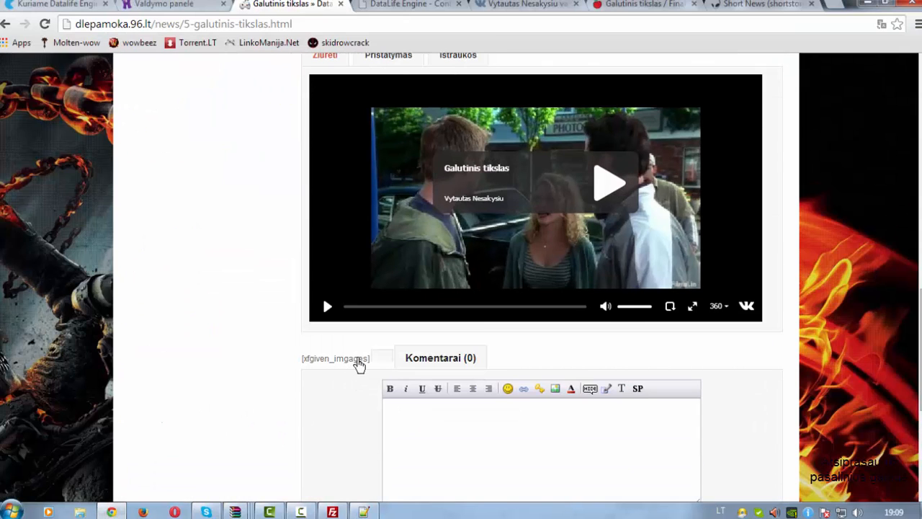
# Step: Fix the misspelled xfgiven_imgages tag to xfgiven_images in fullstory.tpl and save
pyautogui.doubleClick(356, 364)
pyautogui.hotkey('ctrl', 'c')
pyautogui.click(363, 511)
pyautogui.hotkey('ctrl', 'f')
pyautogui.hotkey('ctrl', 'v')
pyautogui.press('Escape')
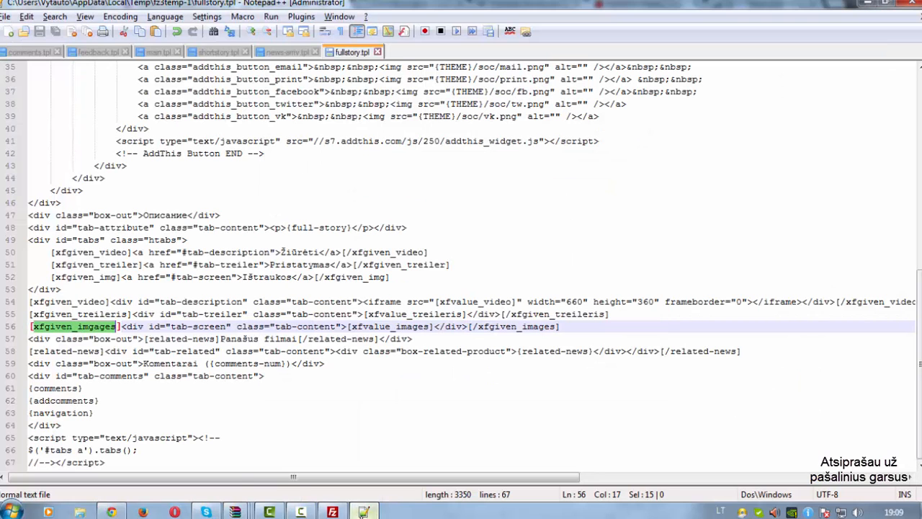
pyautogui.click(124, 343)
pyautogui.click(95, 328)
pyautogui.press('BackSpace')
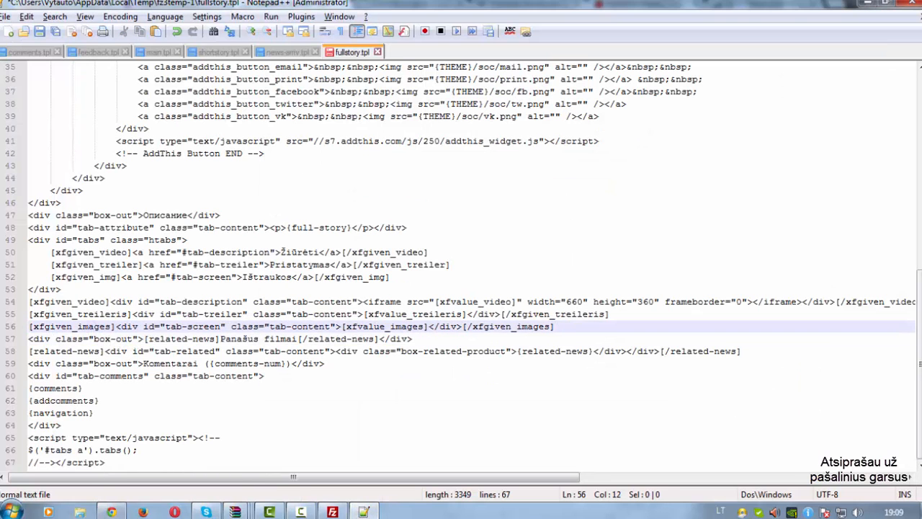
pyautogui.hotkey('ctrl', 's')
# Step: Re-upload the template, reload the page and view the Ištraukos poster thumbnails
pyautogui.click(332, 511)
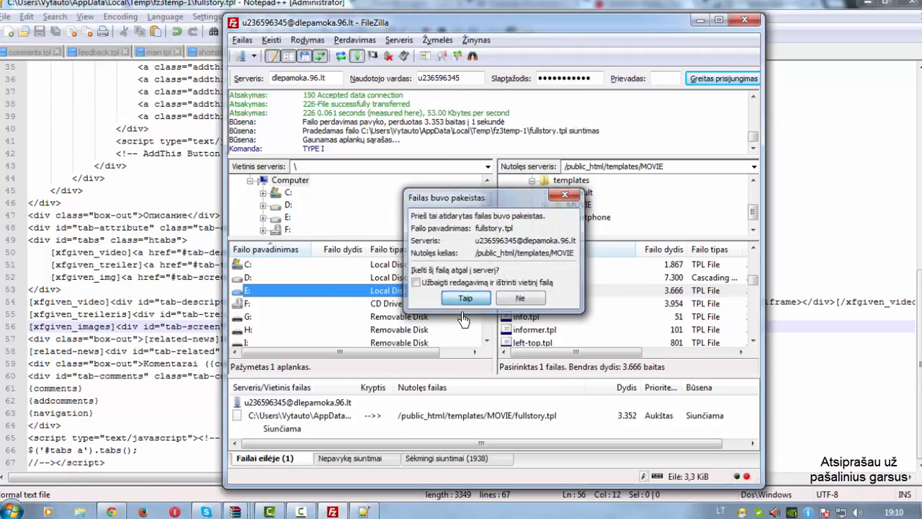
pyautogui.click(465, 297)
pyautogui.click(111, 511)
pyautogui.press('F5')
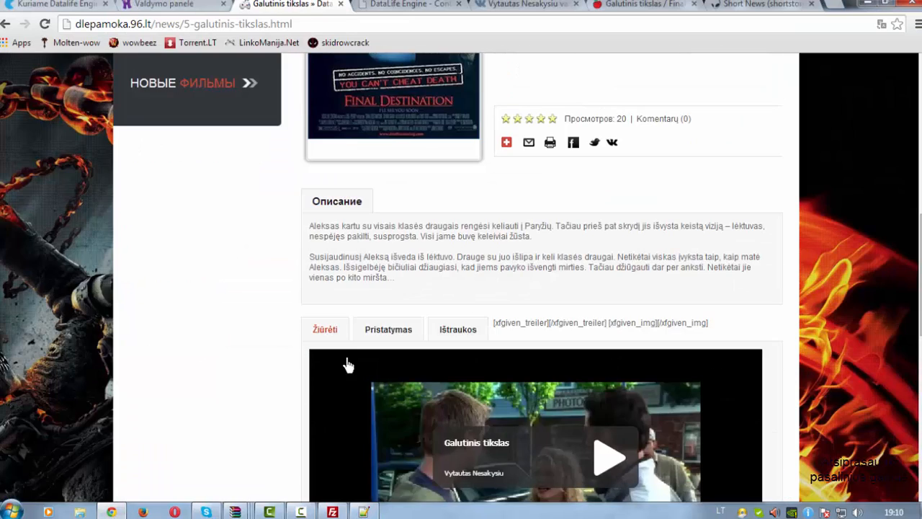
pyautogui.click(475, 331)
pyautogui.scroll(-2, 469, 341)
pyautogui.scroll(1, 471, 338)
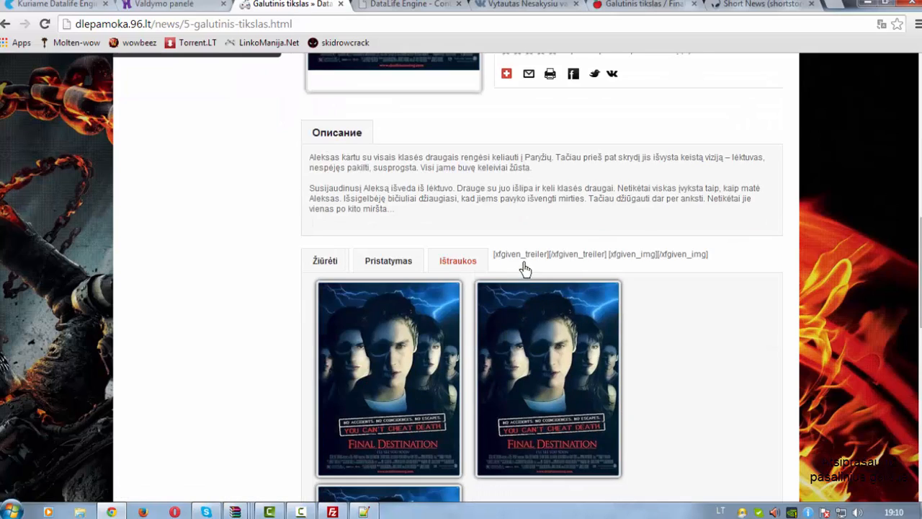
# Step: Find the xfgiven_treiler tag in fullstory.tpl using the name copied from the page
pyautogui.click(364, 511)
pyautogui.click(364, 512)
pyautogui.click(363, 511)
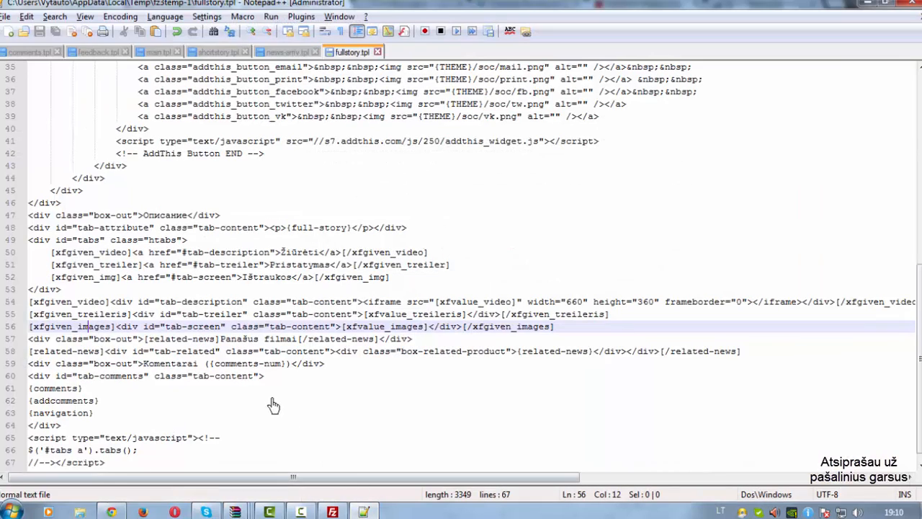
pyautogui.hotkey('alt', 'Tab')
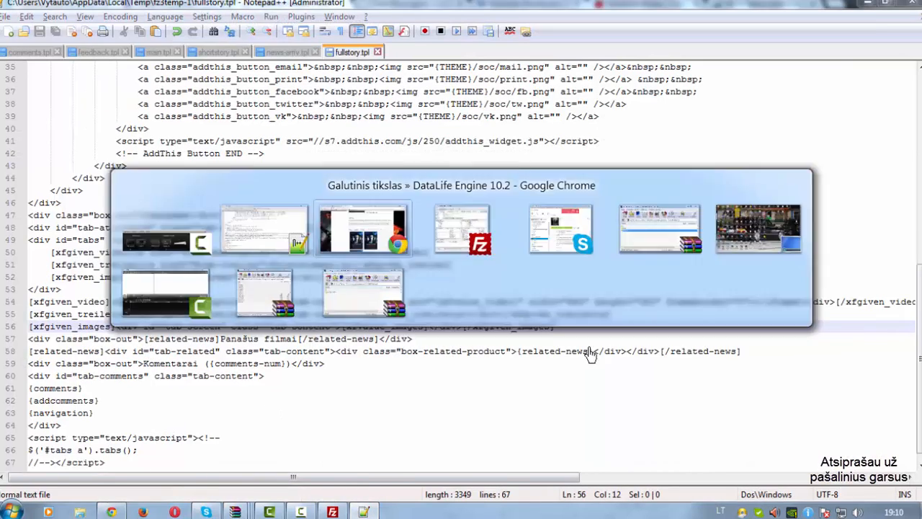
pyautogui.doubleClick(591, 257)
pyautogui.hotkey('alt', 'Tab')
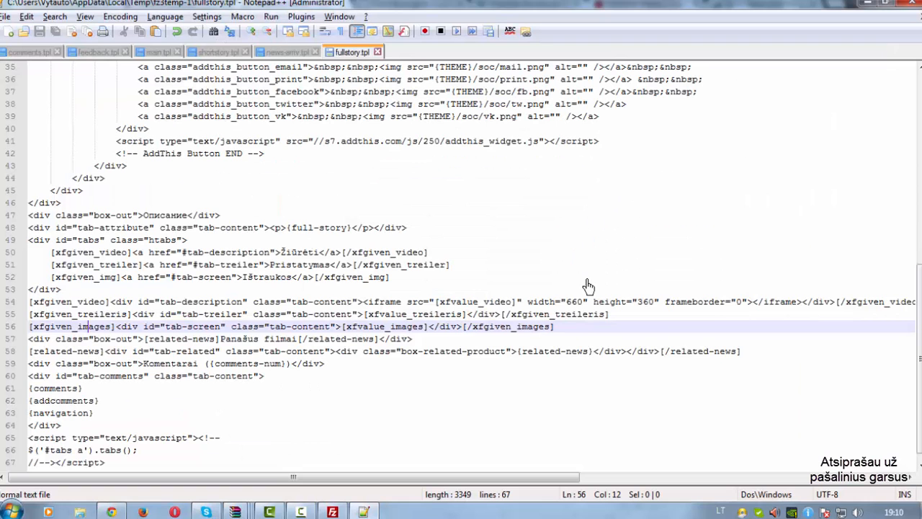
pyautogui.hotkey('ctrl', 'f')
pyautogui.hotkey('ctrl', 'v')
pyautogui.press('Return')
pyautogui.click(590, 283)
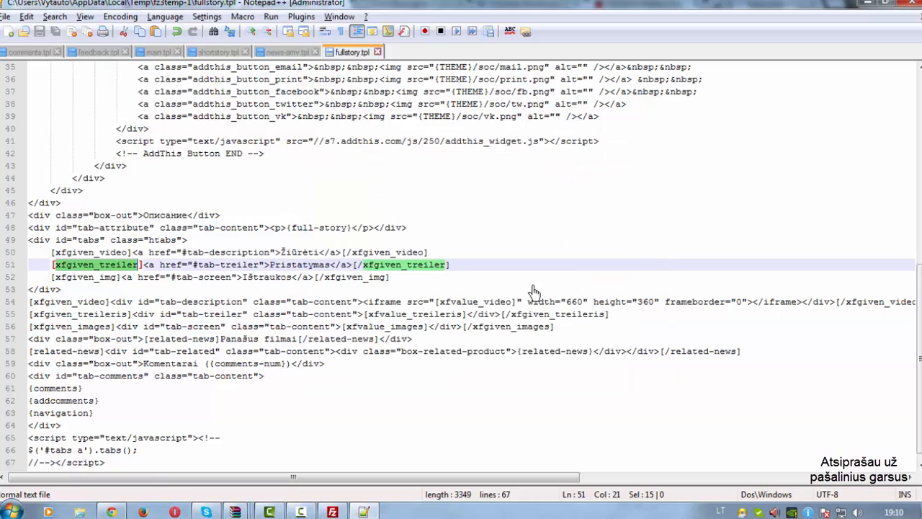
# Step: Rename the tags on lines 51–52 to xfgiven_treileris and xfgiven_images, then save
pyautogui.click(138, 265)
pyautogui.write('is')
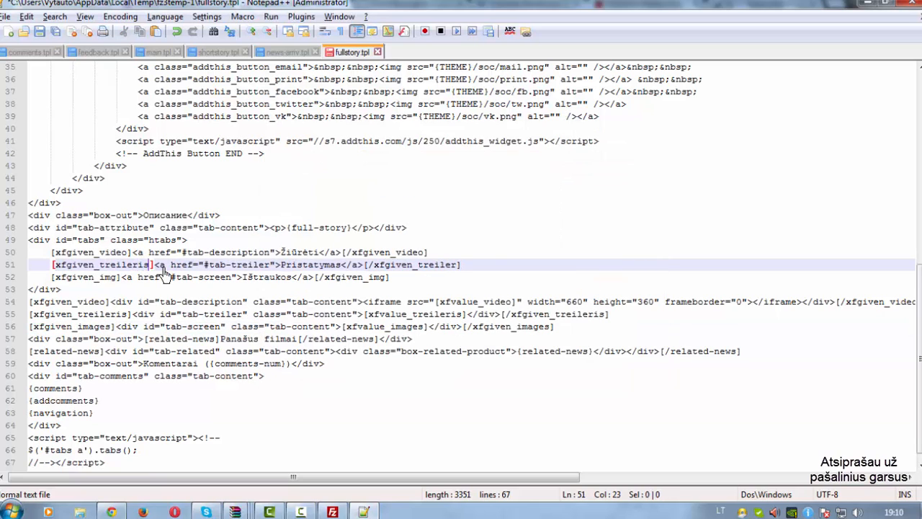
pyautogui.click(117, 280)
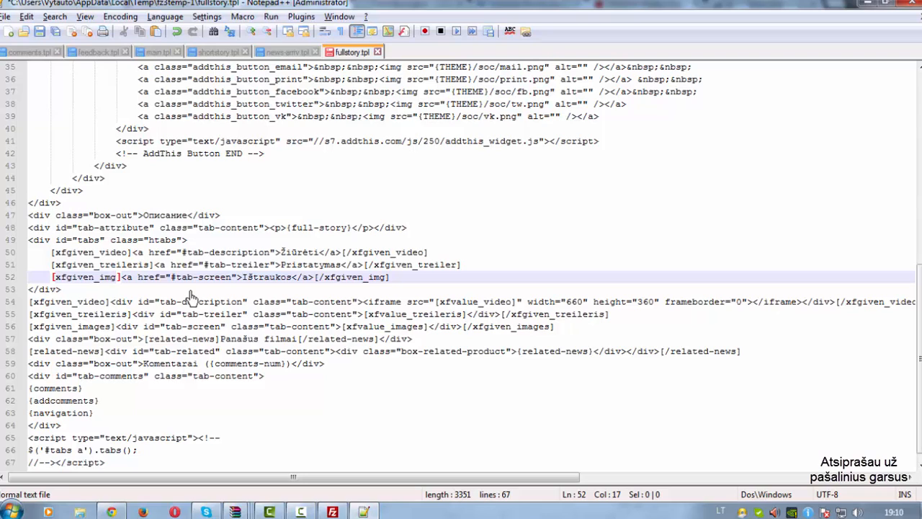
pyautogui.write('ges')
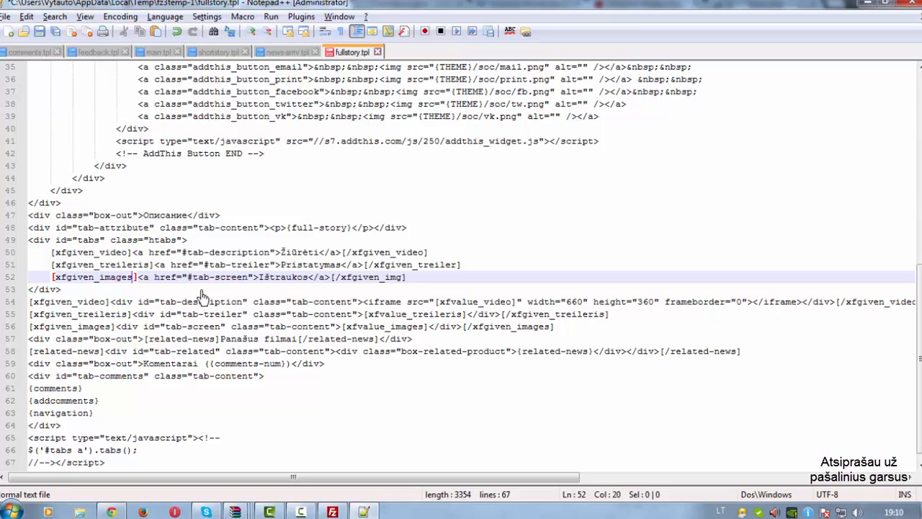
pyautogui.click(401, 279)
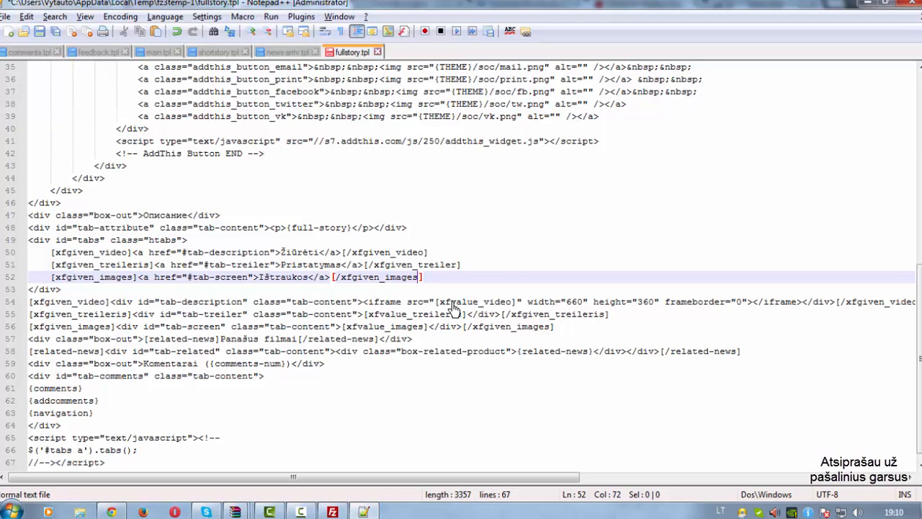
pyautogui.click(458, 266)
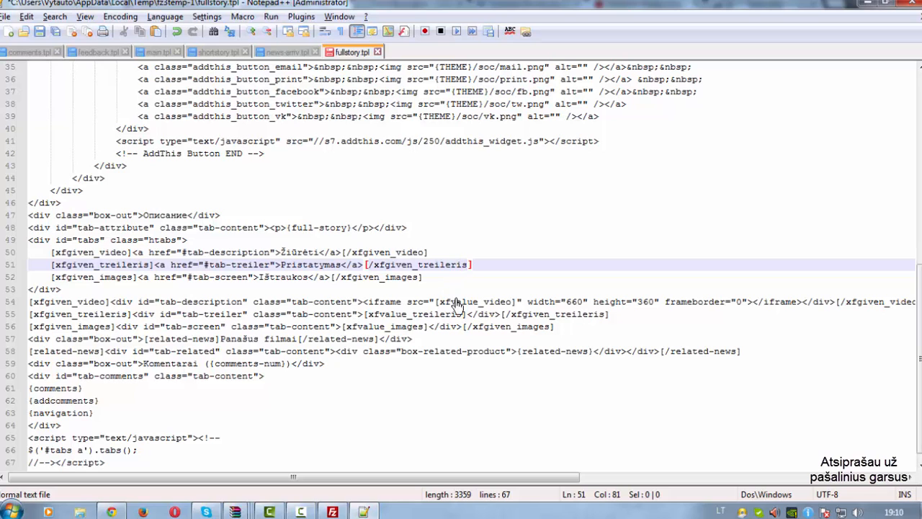
pyautogui.hotkey('ctrl', 's')
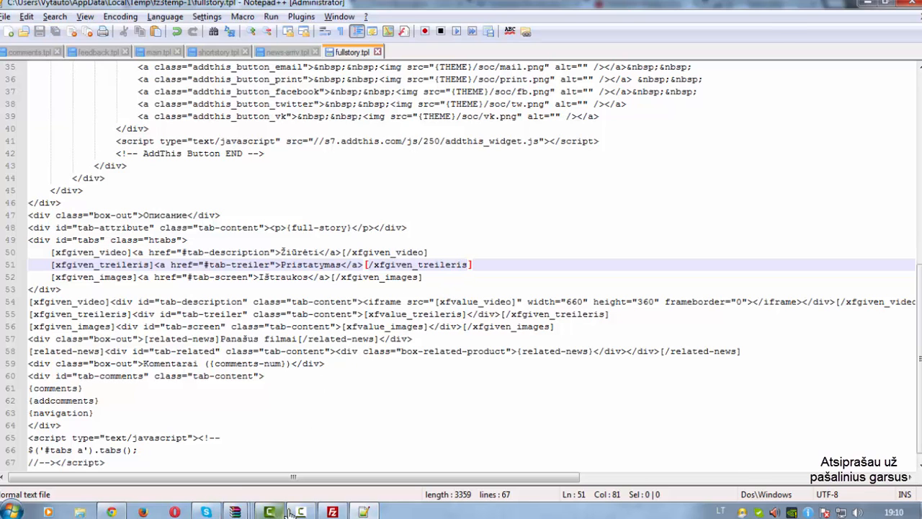
# Step: Upload the template, reload the page and check the Ištraukos and Pristatymas tabs
pyautogui.click(332, 511)
pyautogui.click(490, 298)
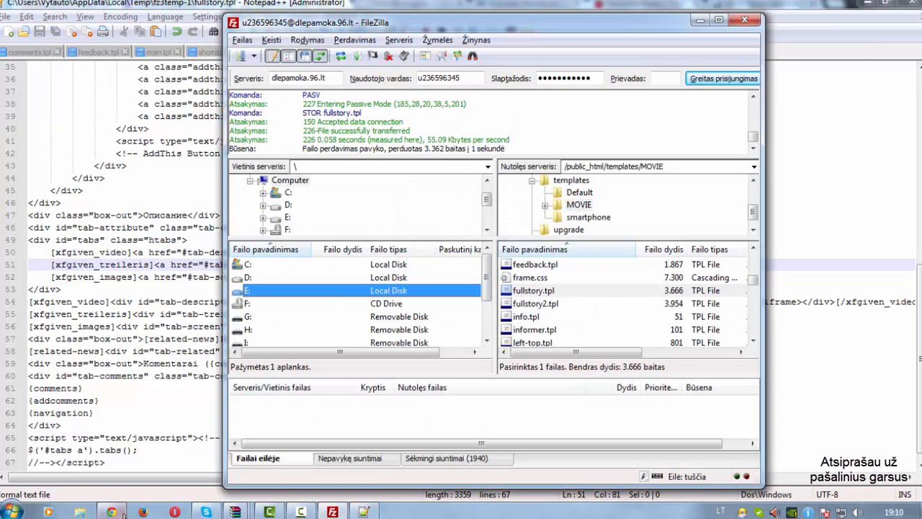
pyautogui.click(111, 511)
pyautogui.press('F5')
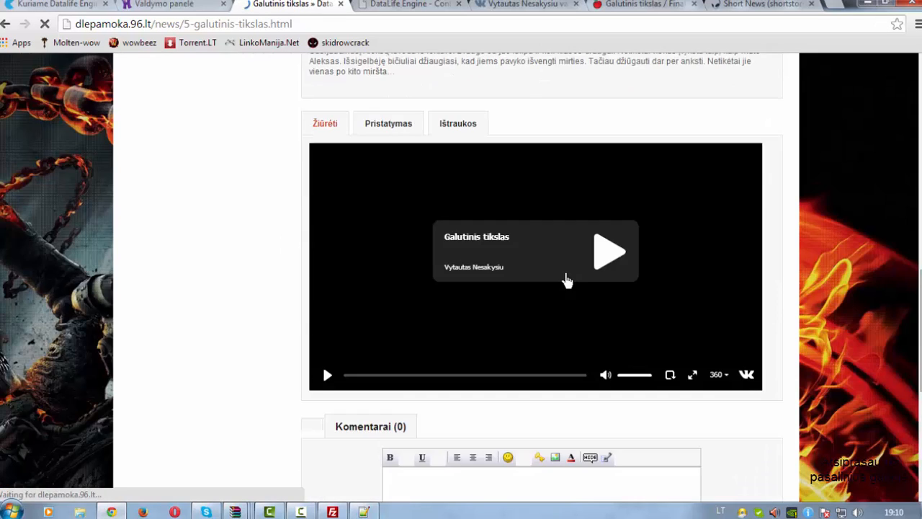
pyautogui.click(451, 260)
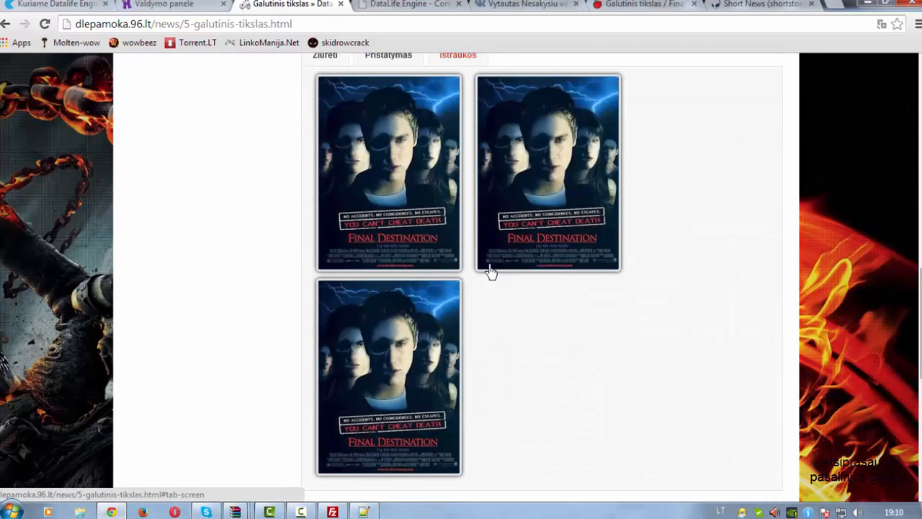
pyautogui.scroll(2, 403, 144)
pyautogui.click(400, 128)
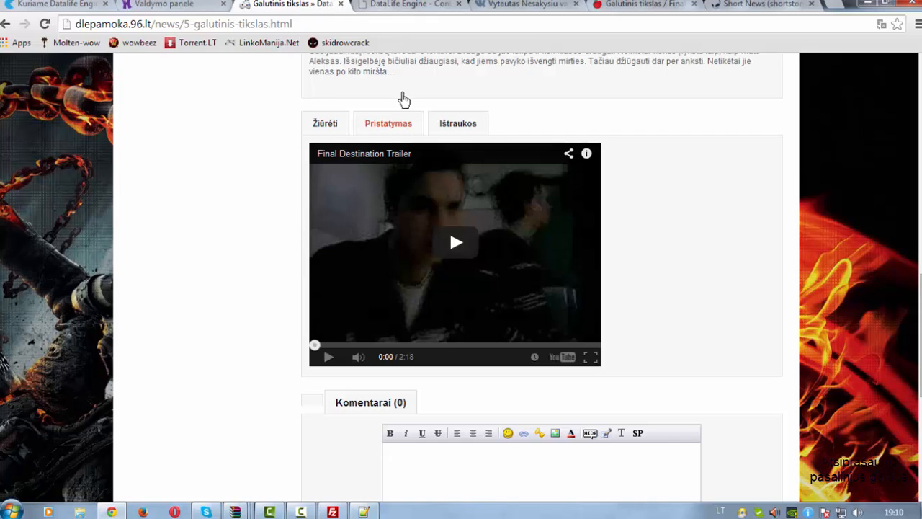
# Step: In the admin's video player settings, set the player width to 660
pyautogui.click(415, 6)
pyautogui.click(80, 145)
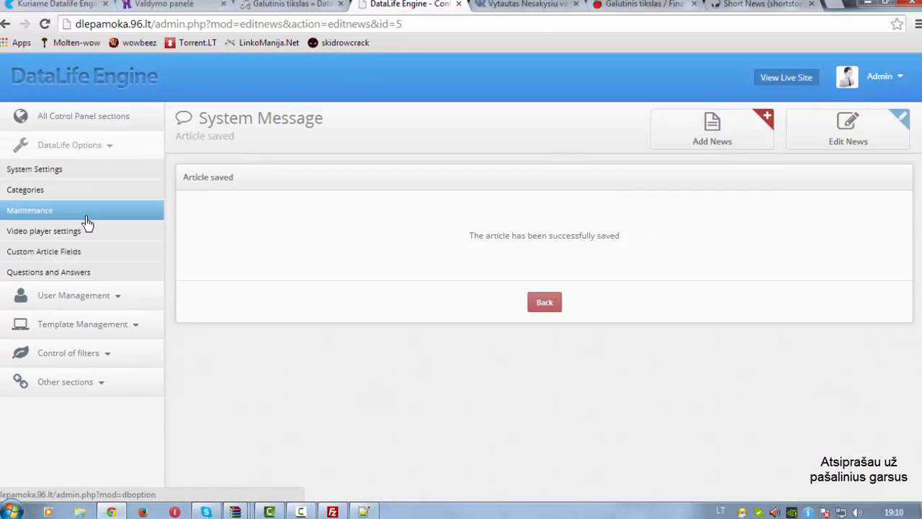
pyautogui.click(68, 231)
pyautogui.scroll(-1, 425, 252)
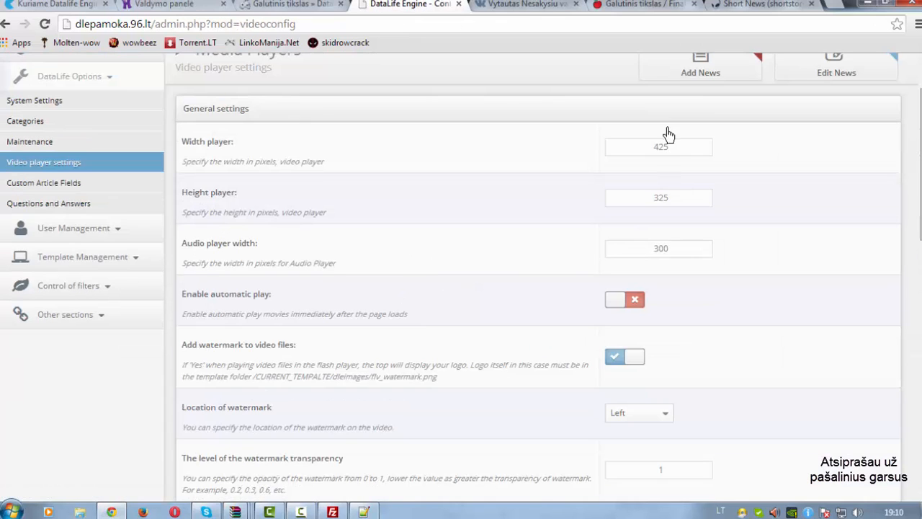
pyautogui.doubleClick(663, 150)
pyautogui.write('66')
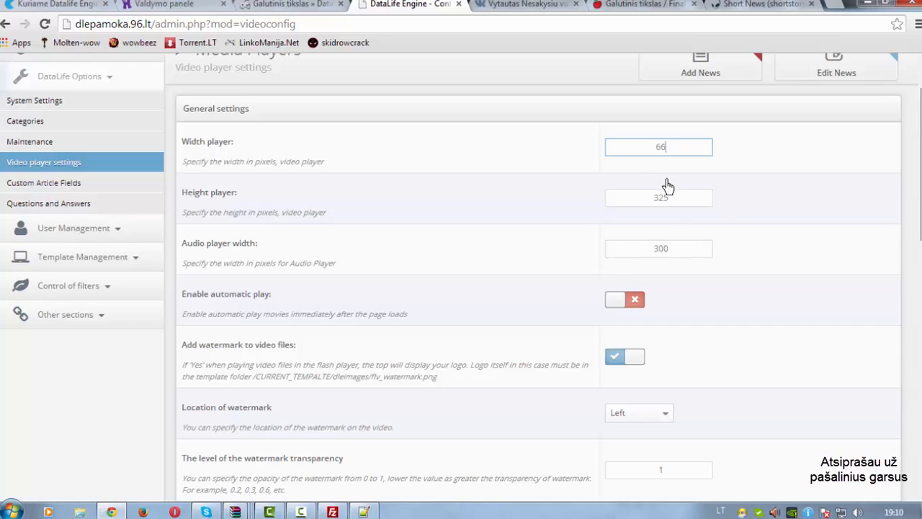
pyautogui.write('0')
# Step: Enable autoplay and the DLE player for YouTube, keep HD 720p quality, and save
pyautogui.click(629, 304)
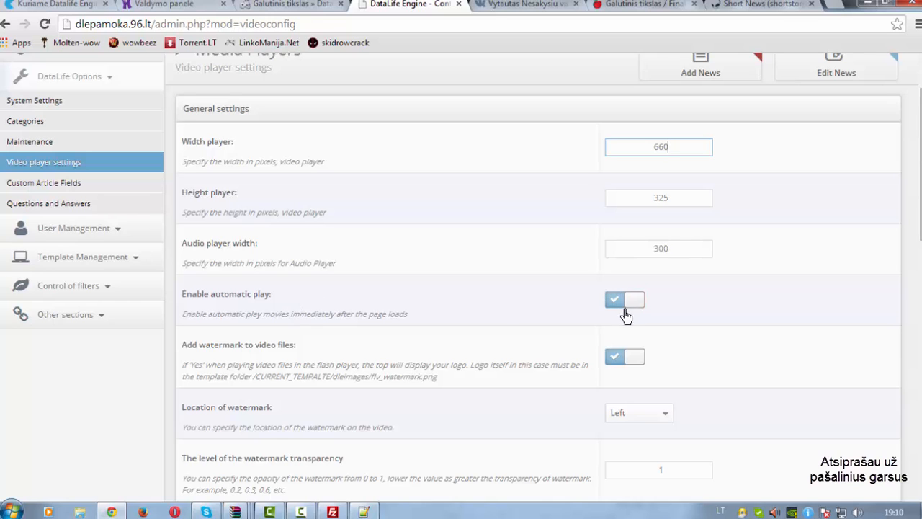
pyautogui.scroll(-3, 539, 341)
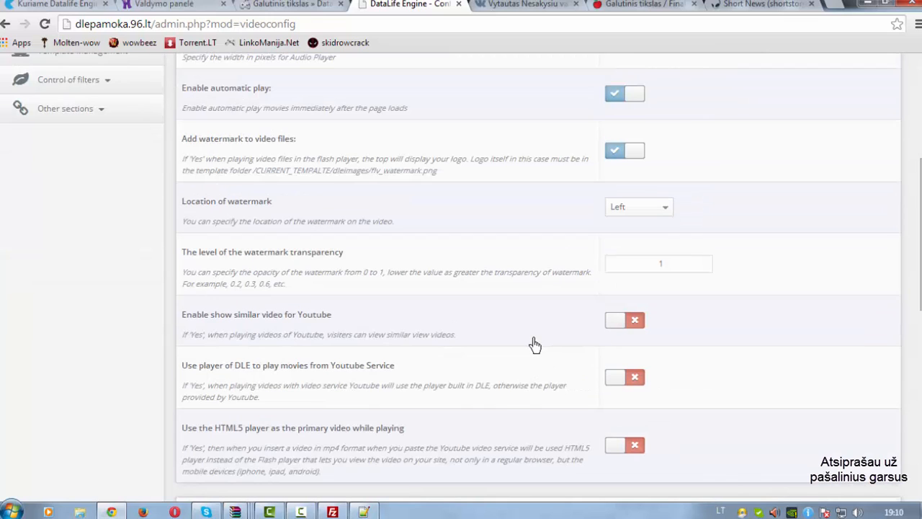
pyautogui.click(631, 377)
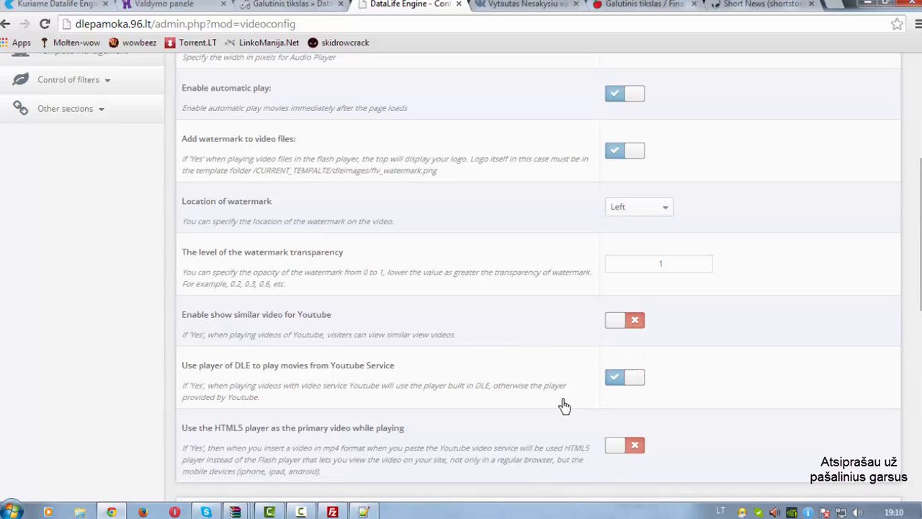
pyautogui.scroll(-3, 564, 407)
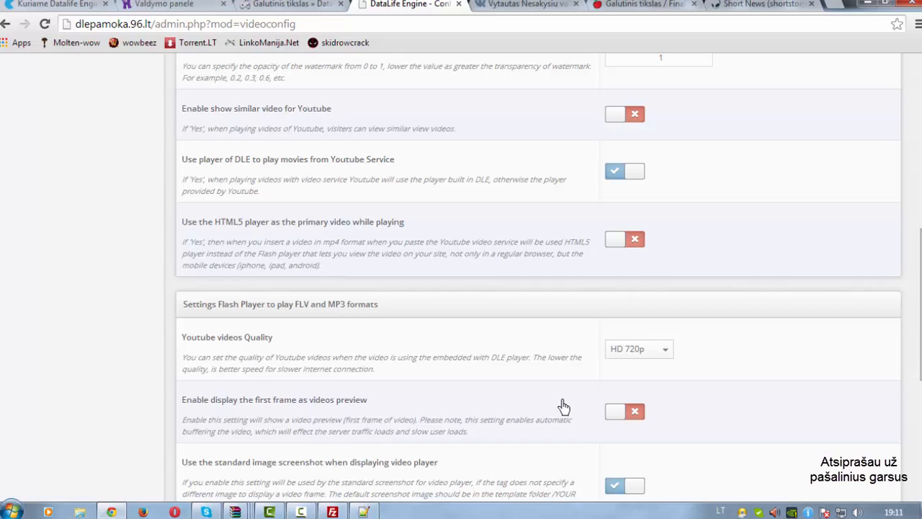
pyautogui.click(654, 357)
pyautogui.click(654, 357)
pyautogui.scroll(-2, 620, 375)
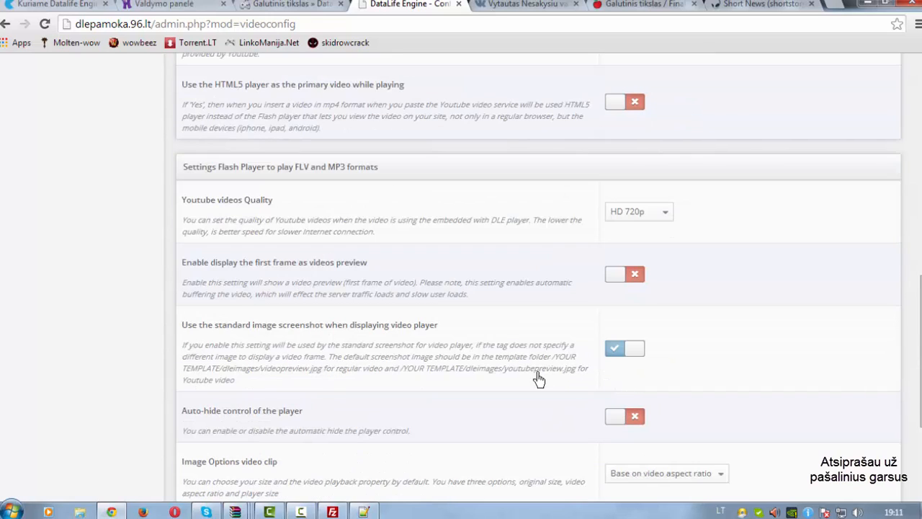
pyautogui.scroll(-1, 495, 376)
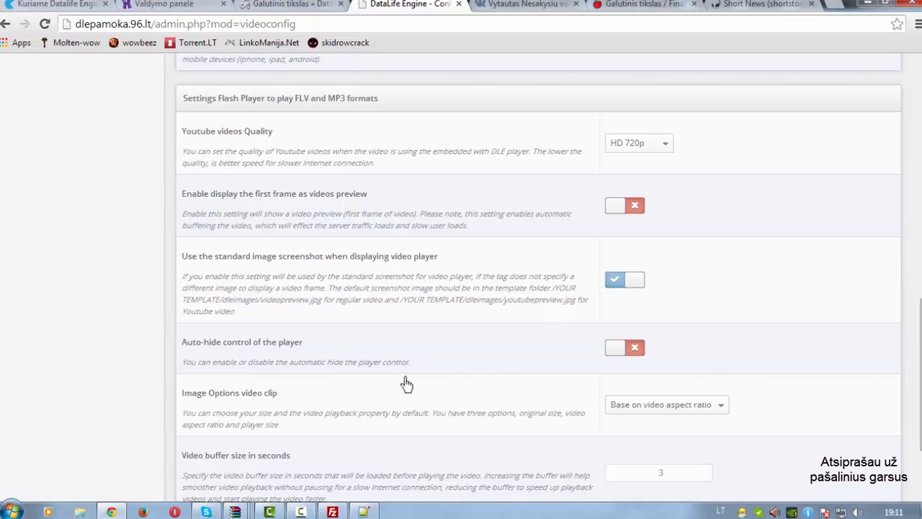
pyautogui.scroll(-2, 407, 384)
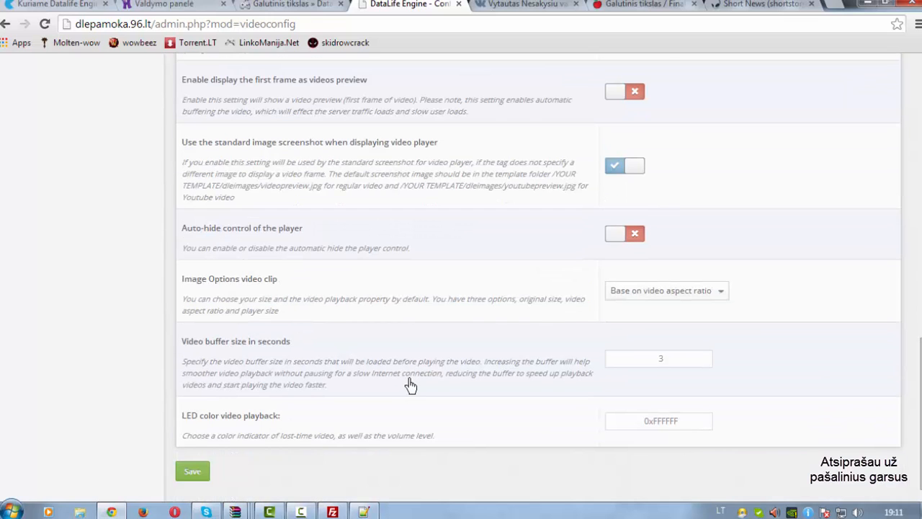
pyautogui.click(196, 474)
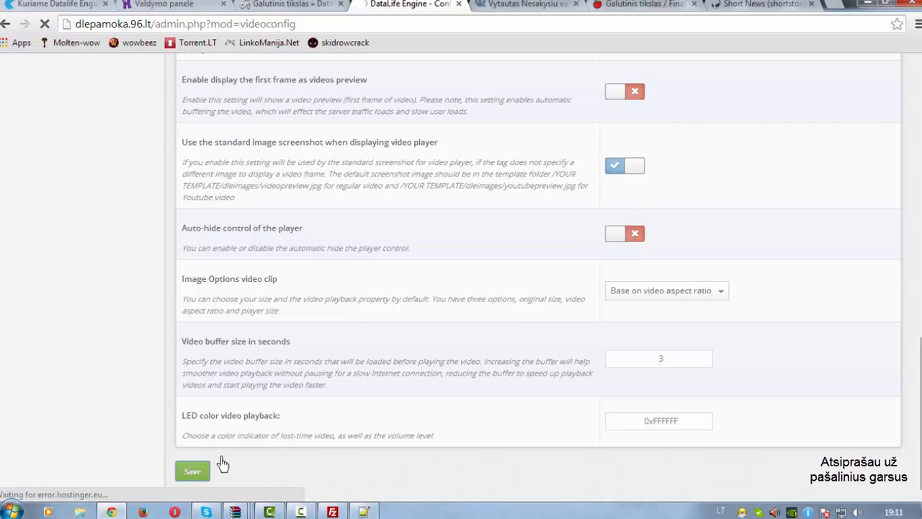
pyautogui.click(262, 6)
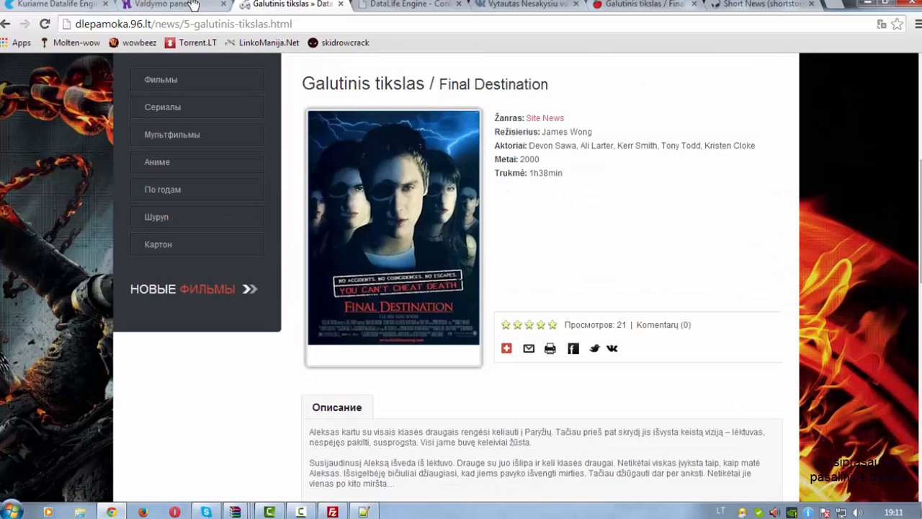
# Step: Re-save the Galutinis tikslas article from Edit News and reload its live page
pyautogui.click(165, 5)
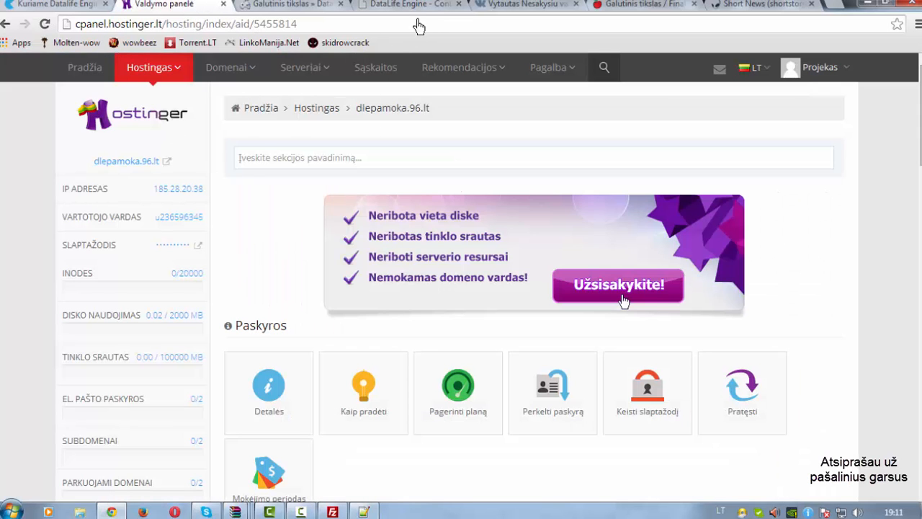
pyautogui.click(400, 6)
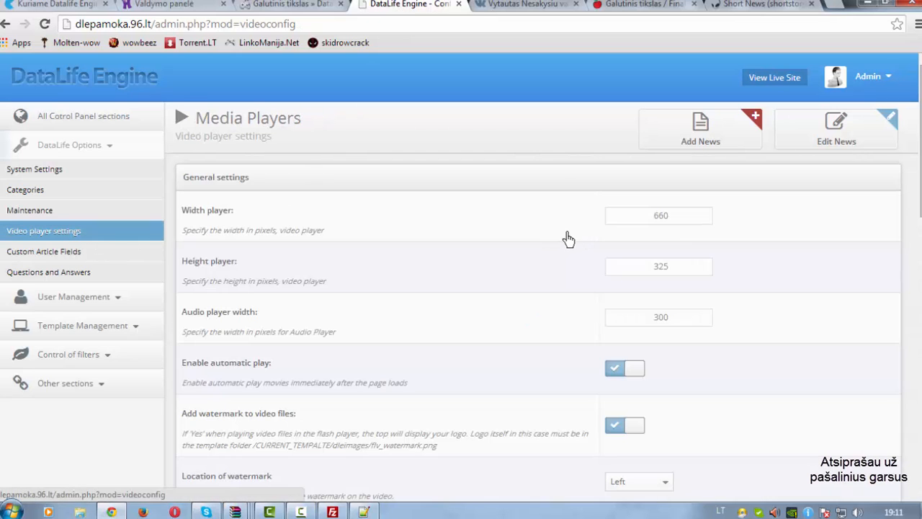
pyautogui.scroll(-4, 612, 252)
pyautogui.scroll(4, 641, 266)
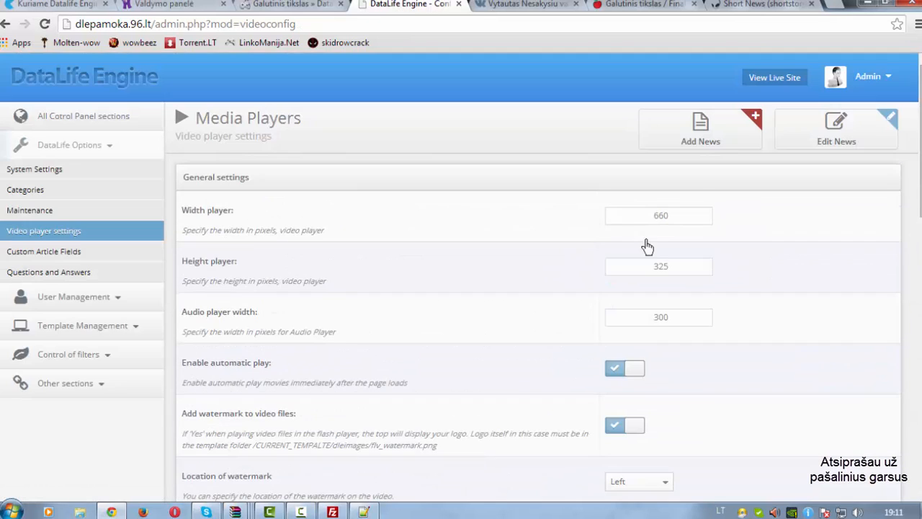
pyautogui.click(834, 128)
pyautogui.click(236, 227)
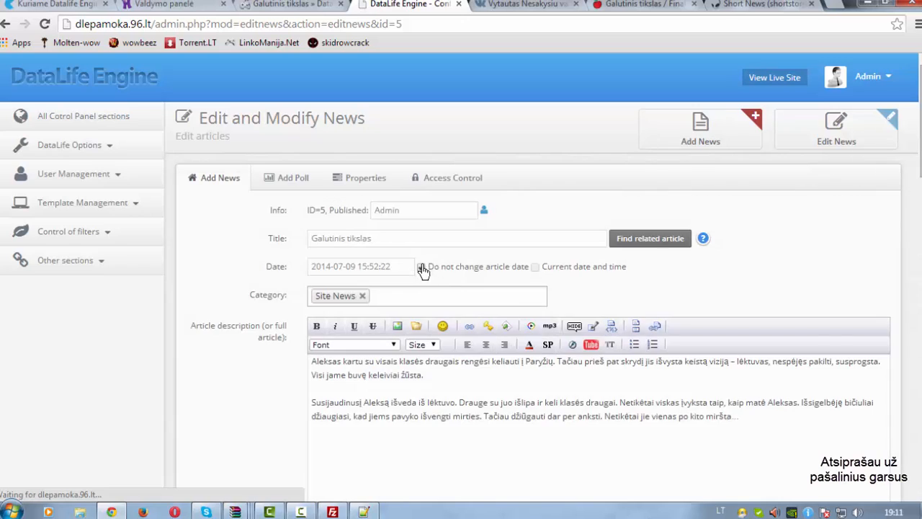
pyautogui.scroll(-4, 439, 274)
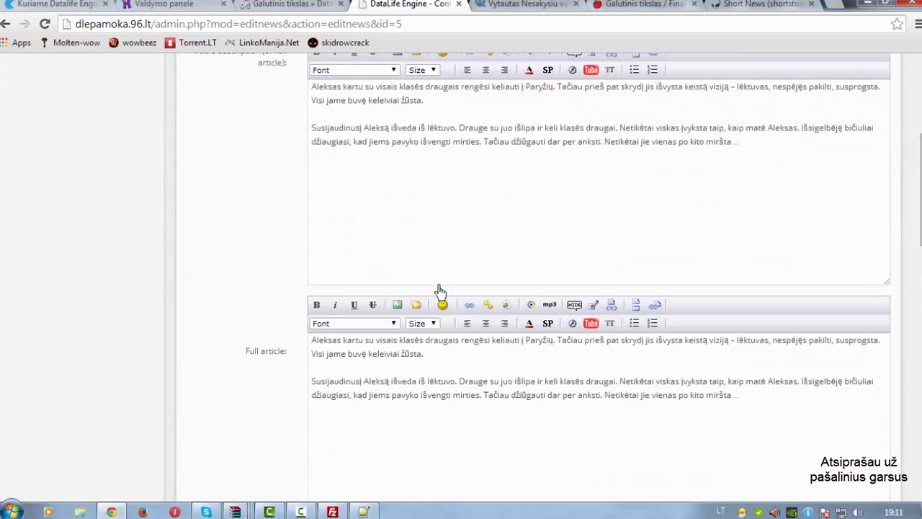
pyautogui.scroll(-10, 440, 289)
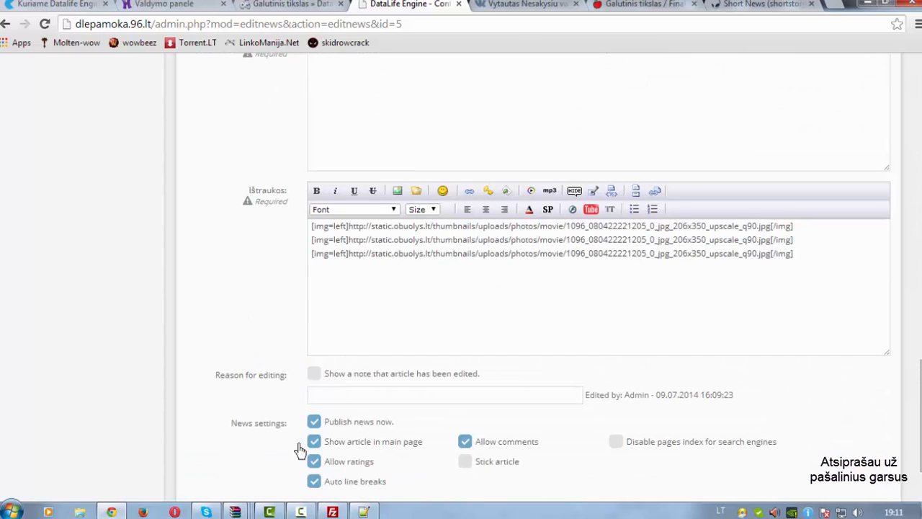
pyautogui.click(216, 468)
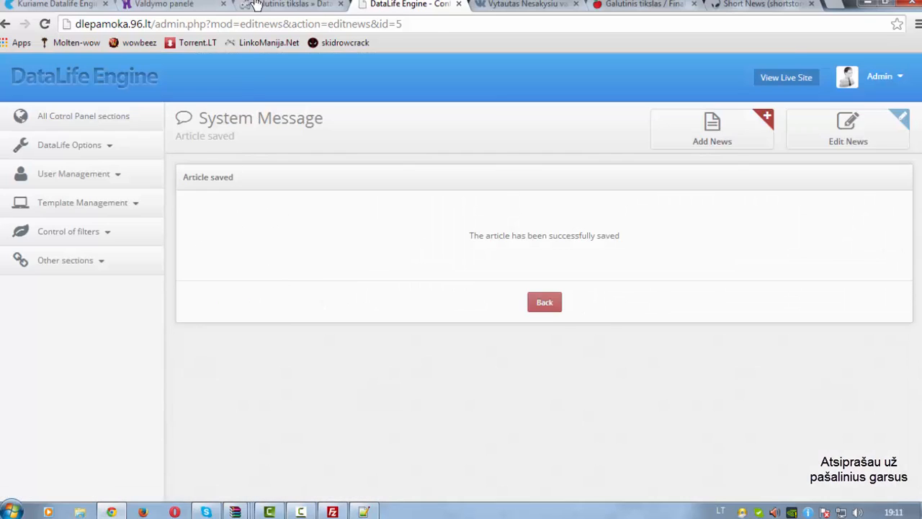
pyautogui.click(288, 4)
pyautogui.press('F5')
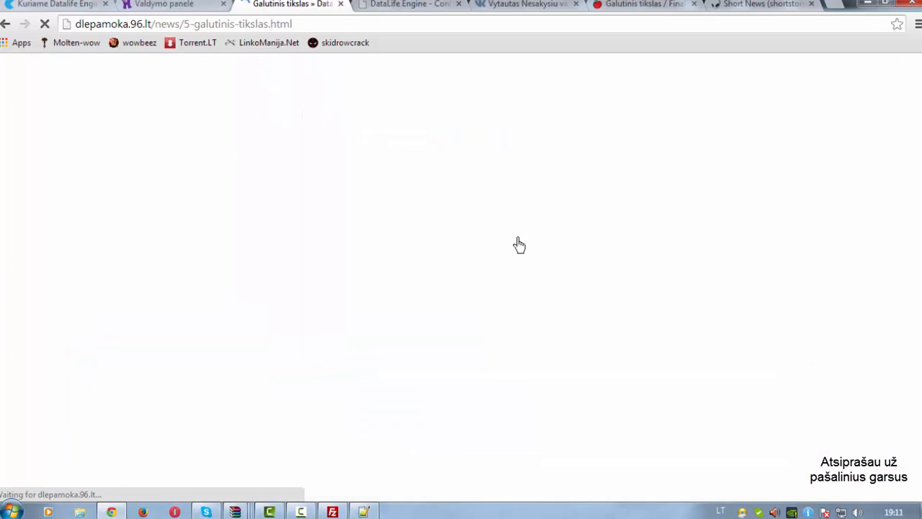
# Step: View the Ištraukos posters, then play the YouTube trailer full screen and pause it
pyautogui.scroll(-6, 517, 243)
pyautogui.click(461, 123)
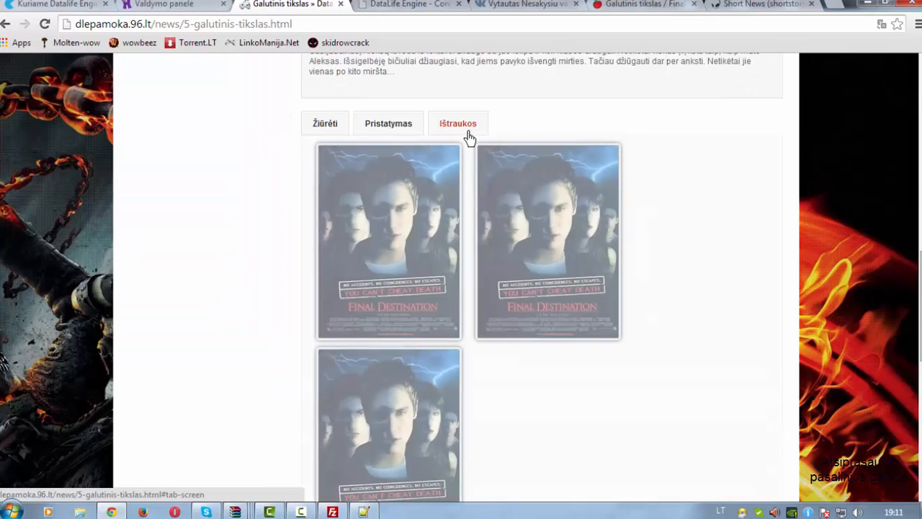
pyautogui.click(403, 125)
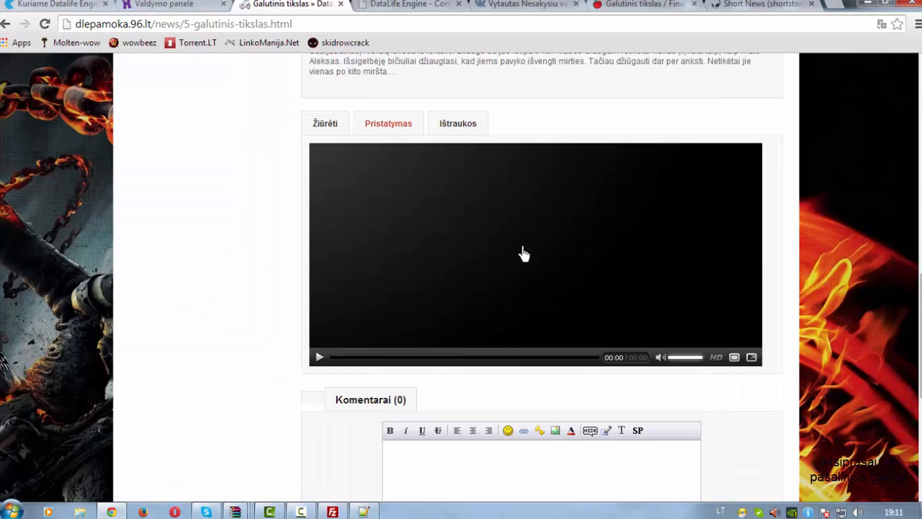
pyautogui.click(521, 254)
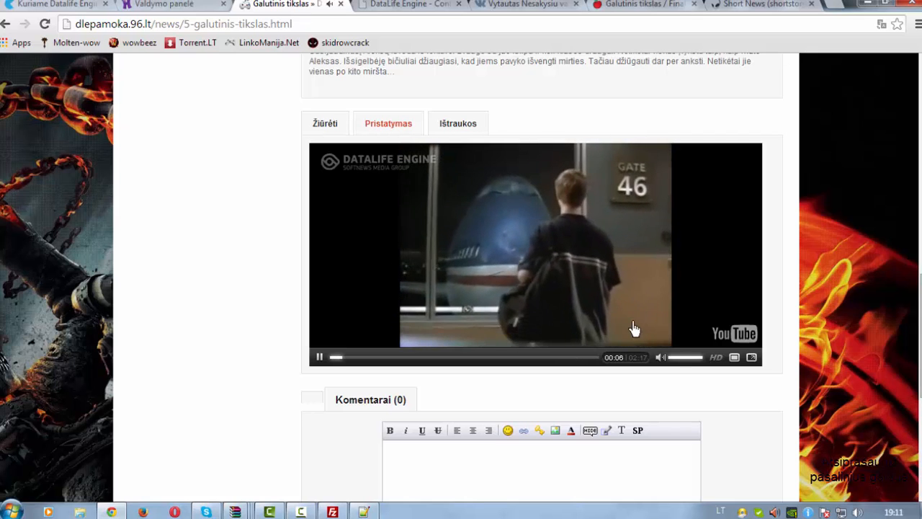
pyautogui.click(751, 357)
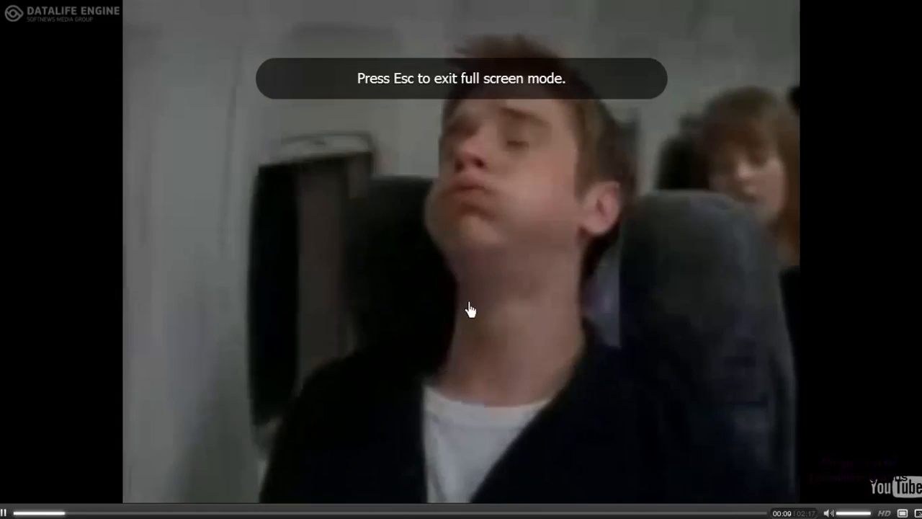
pyautogui.press('Escape')
pyautogui.click(324, 360)
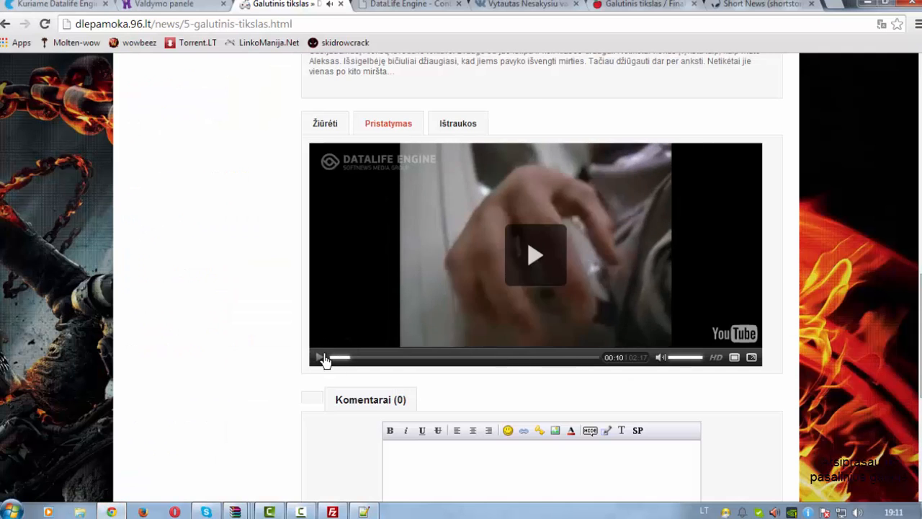
# Step: On the Žiūrėti tab, play the VK movie full screen, exit and pause it
pyautogui.scroll(3, 335, 332)
pyautogui.click(323, 333)
pyautogui.scroll(-4, 325, 317)
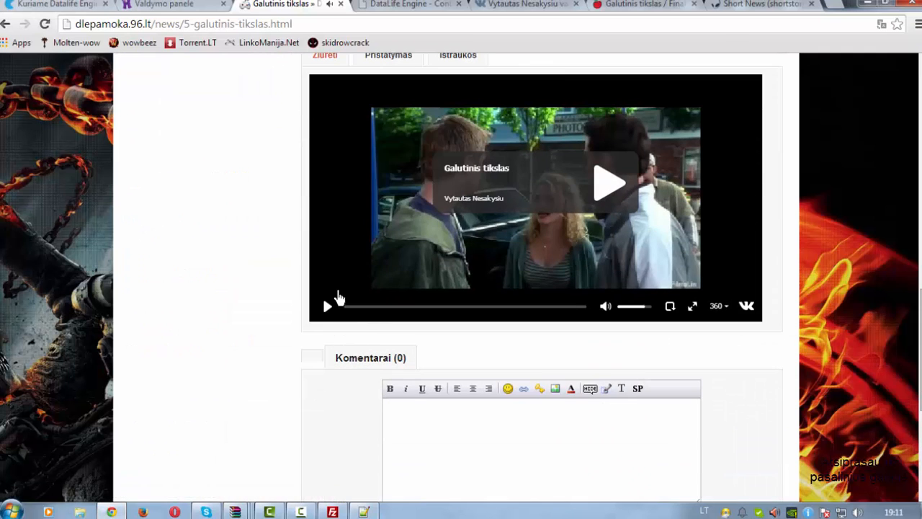
pyautogui.click(327, 305)
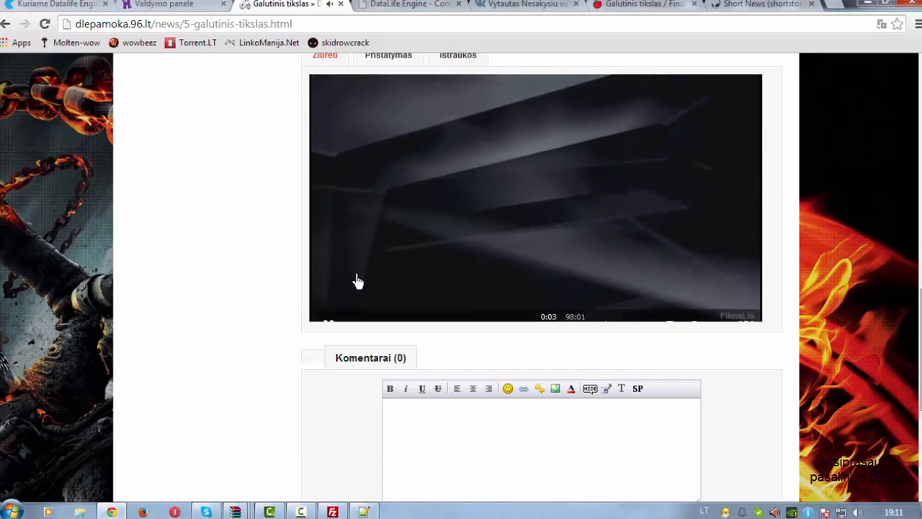
pyautogui.scroll(2, 432, 324)
pyautogui.scroll(-1, 651, 398)
pyautogui.click(692, 376)
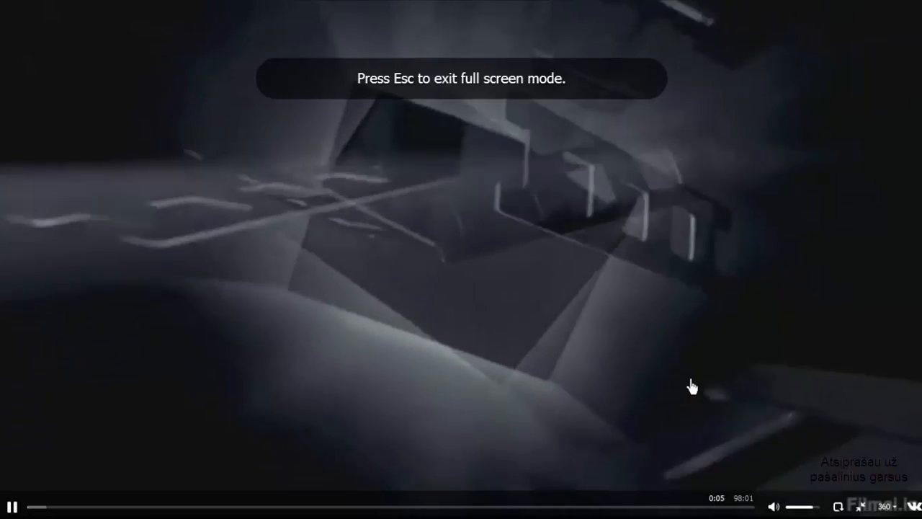
pyautogui.press('Escape')
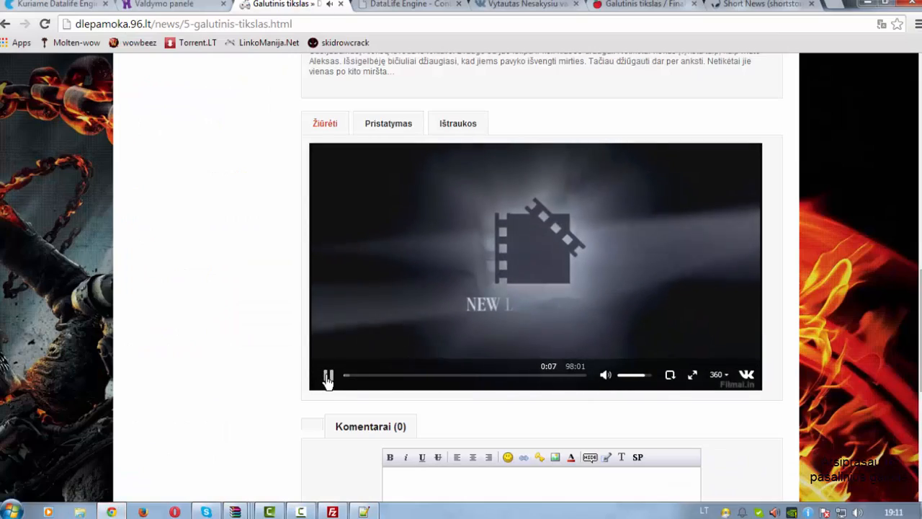
pyautogui.scroll(4, 298, 385)
pyautogui.scroll(-4, 324, 408)
pyautogui.click(325, 380)
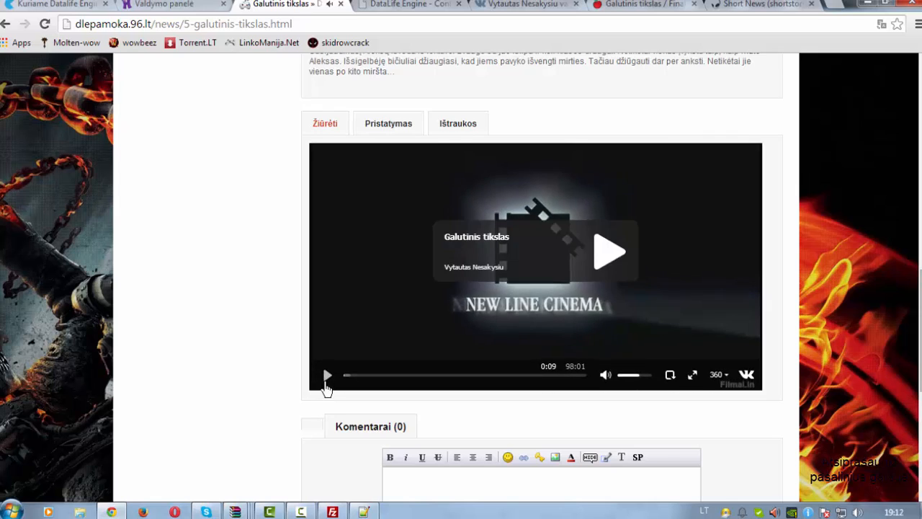
pyautogui.scroll(5, 270, 367)
pyautogui.scroll(2, 265, 366)
# Step: Go to ГЛАВНАЯ and open Galutinis tikslas from the Новые фильмы list
pyautogui.scroll(2, 217, 367)
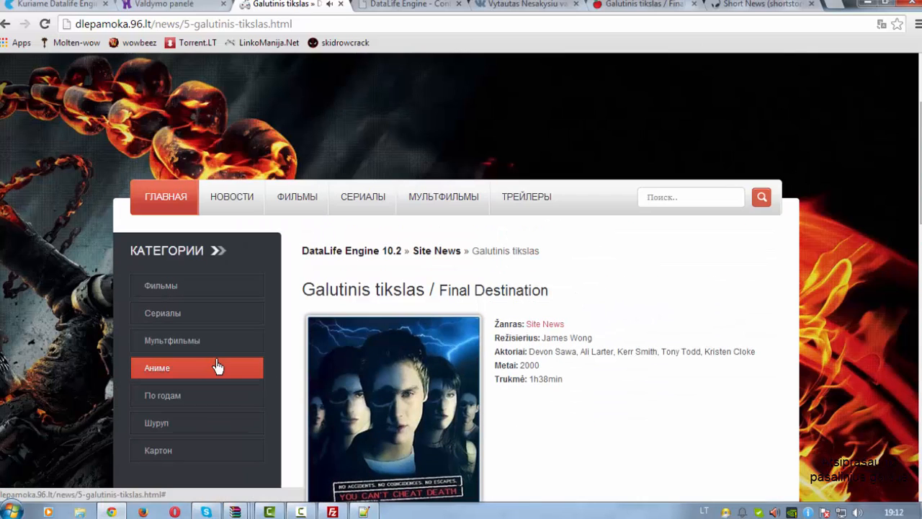
pyautogui.scroll(-2, 220, 368)
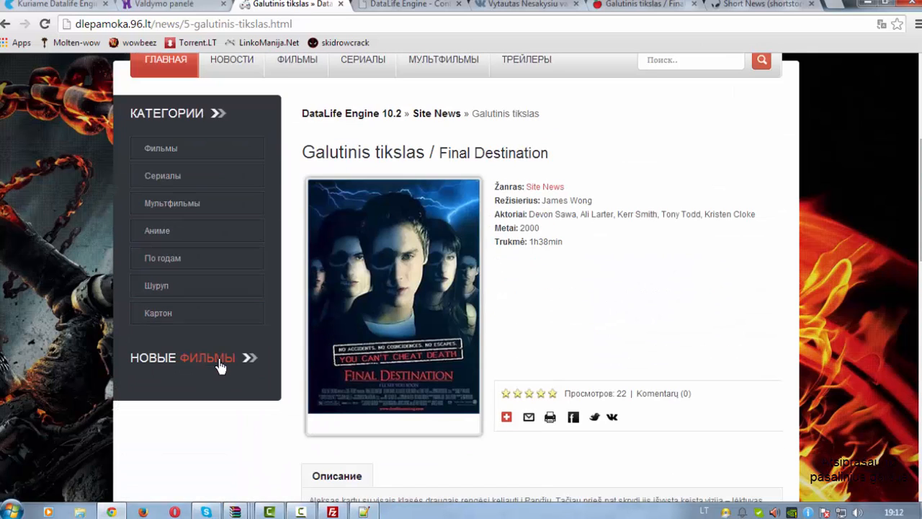
pyautogui.scroll(-3, 220, 367)
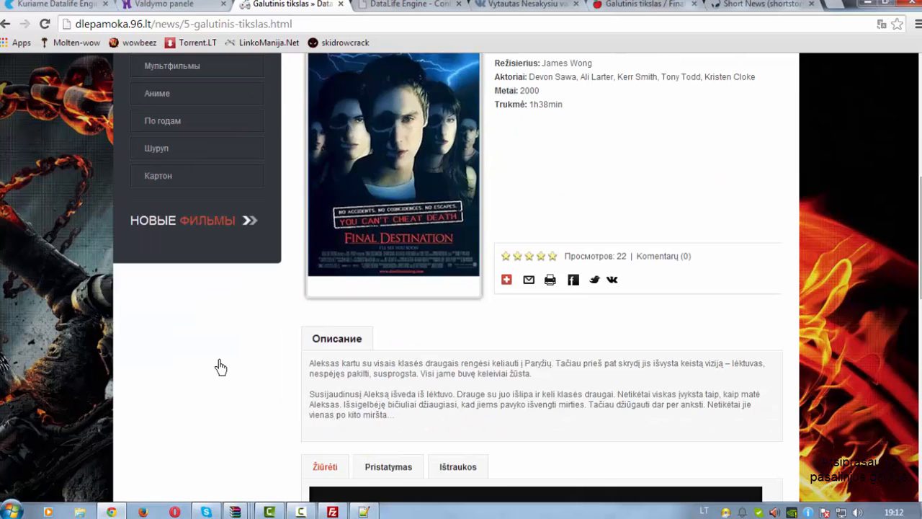
pyautogui.scroll(6, 220, 367)
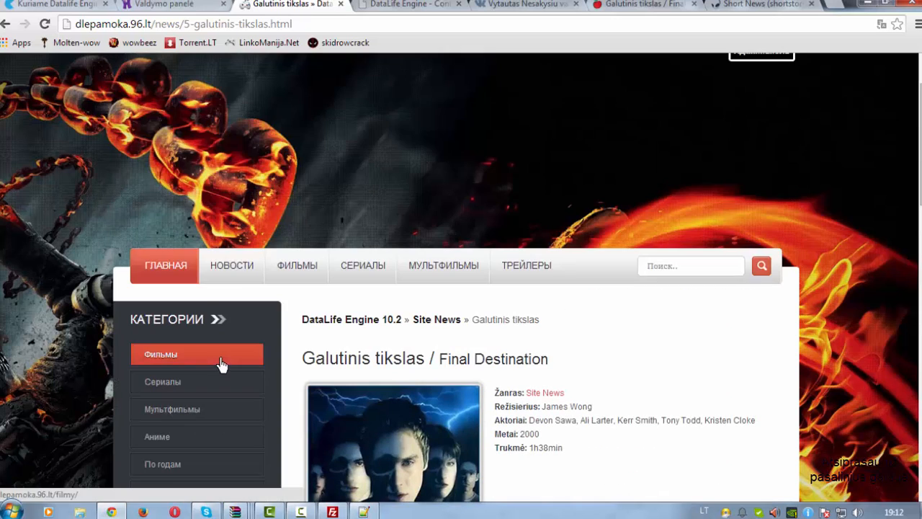
pyautogui.click(165, 266)
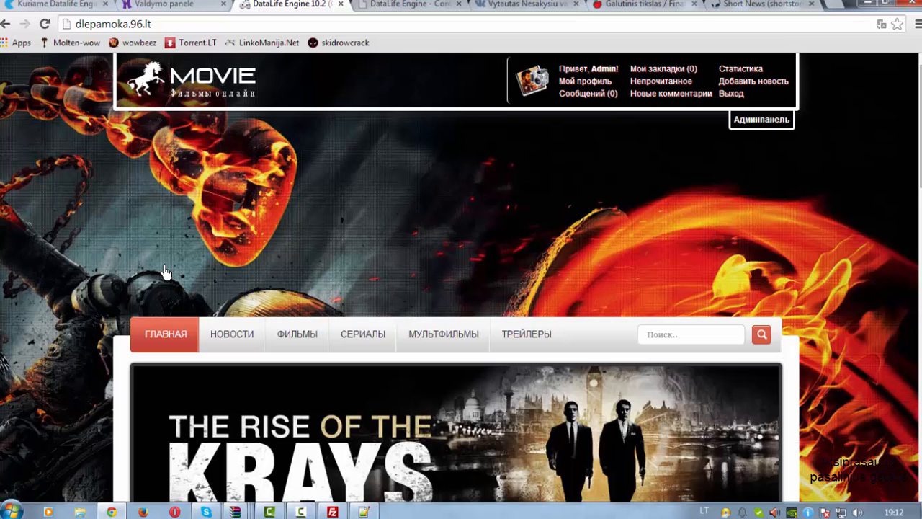
pyautogui.scroll(-5, 164, 272)
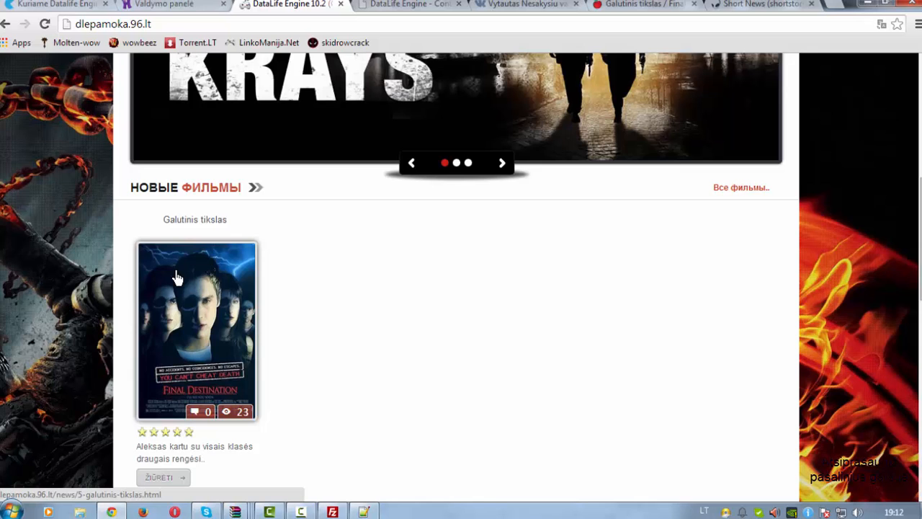
pyautogui.click(192, 222)
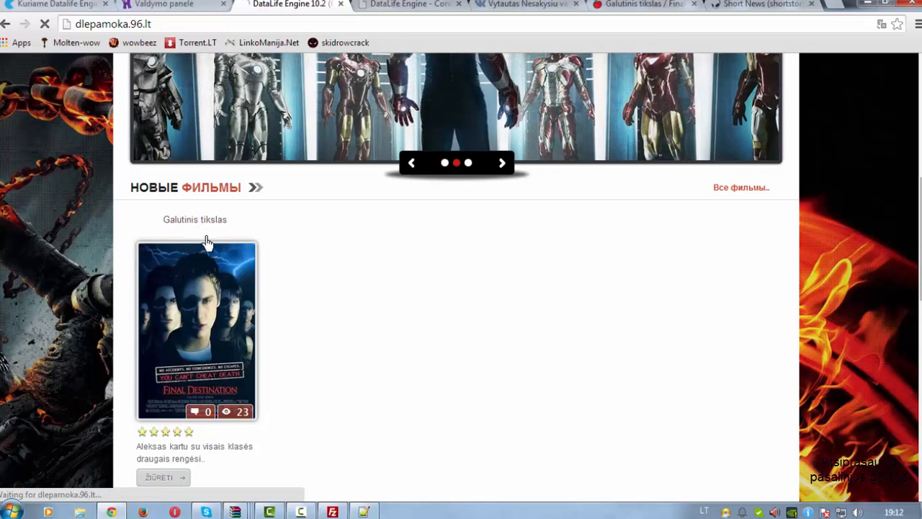
# Step: Browse the article, click the search box, then return to the ГЛАВНАЯ home page
pyautogui.scroll(-4, 274, 295)
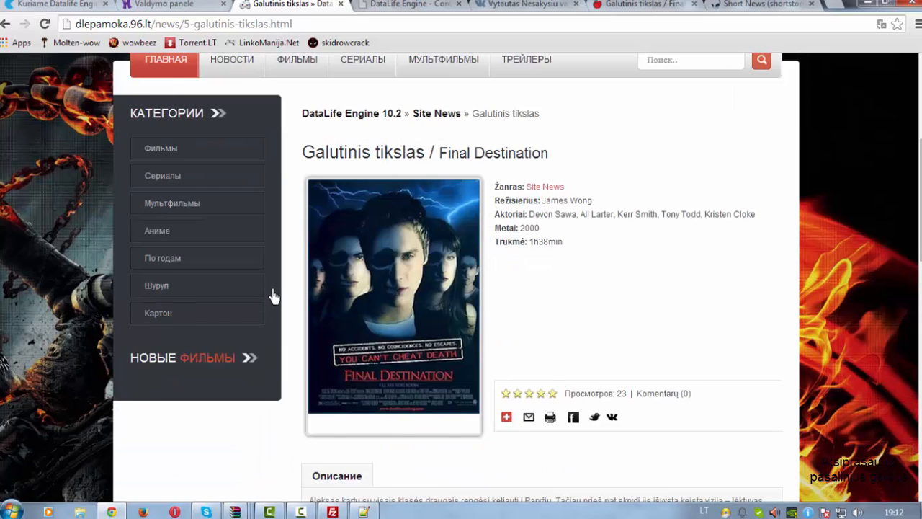
pyautogui.scroll(-1, 274, 295)
pyautogui.scroll(2, 290, 294)
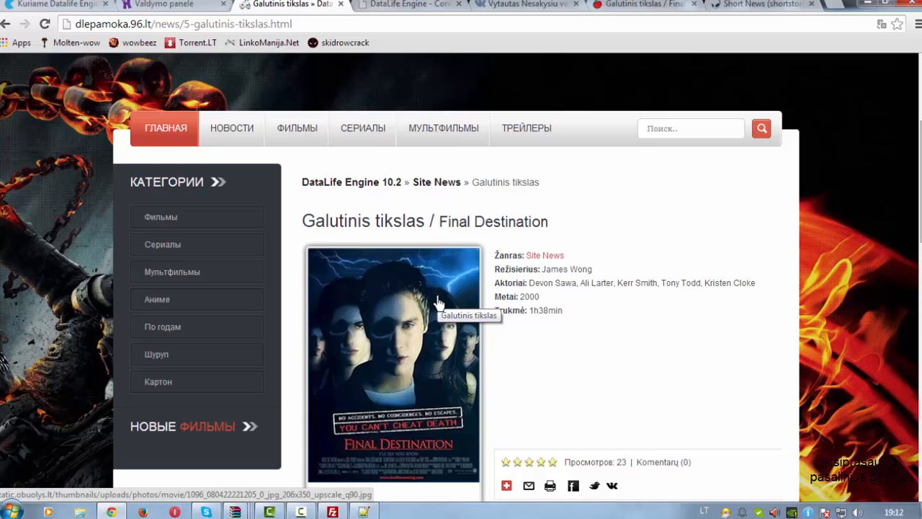
pyautogui.moveTo(289, 135)
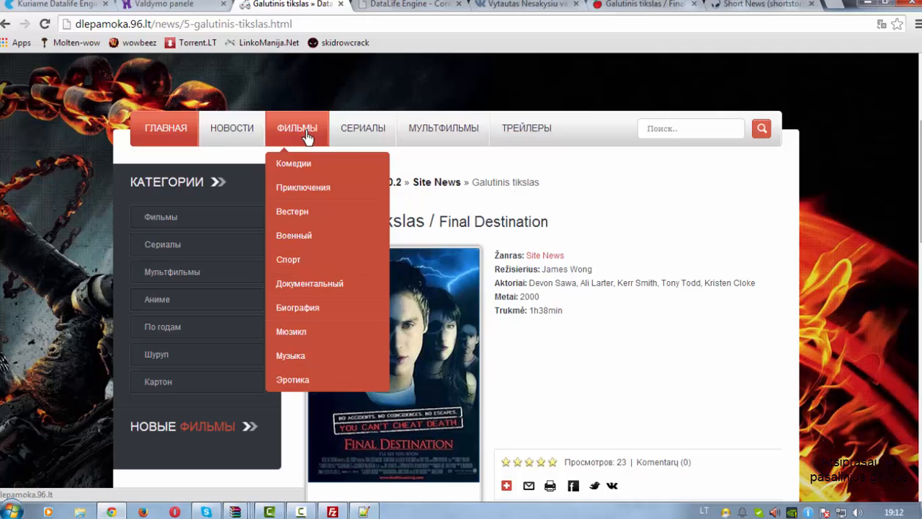
pyautogui.scroll(3, 522, 191)
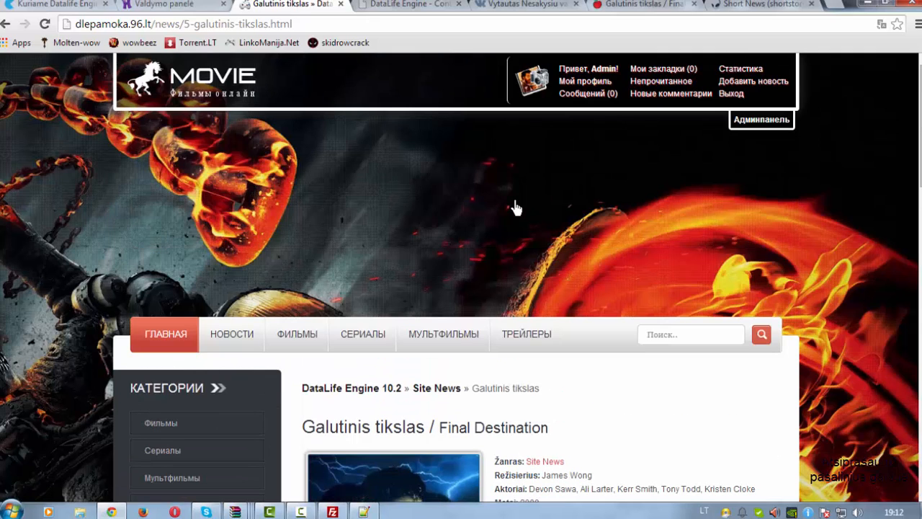
pyautogui.click(708, 338)
pyautogui.scroll(-3, 735, 270)
pyautogui.scroll(2, 562, 295)
pyautogui.click(153, 278)
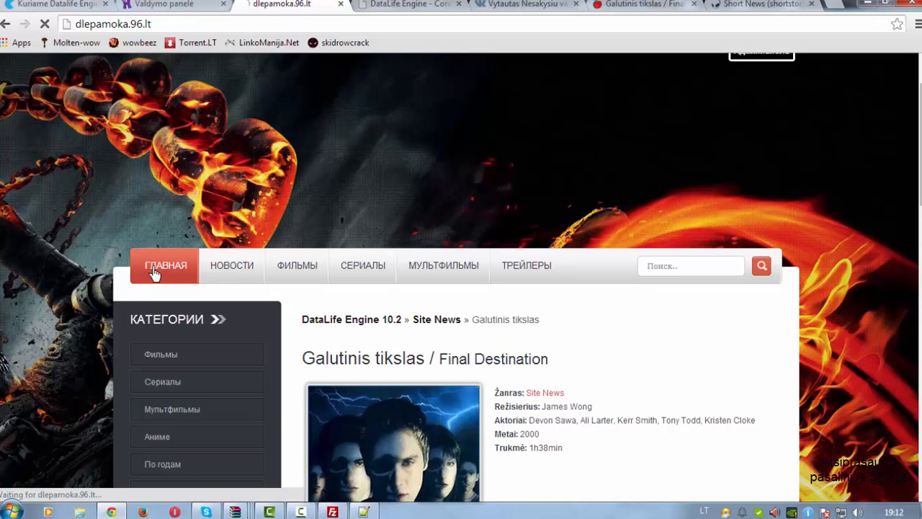